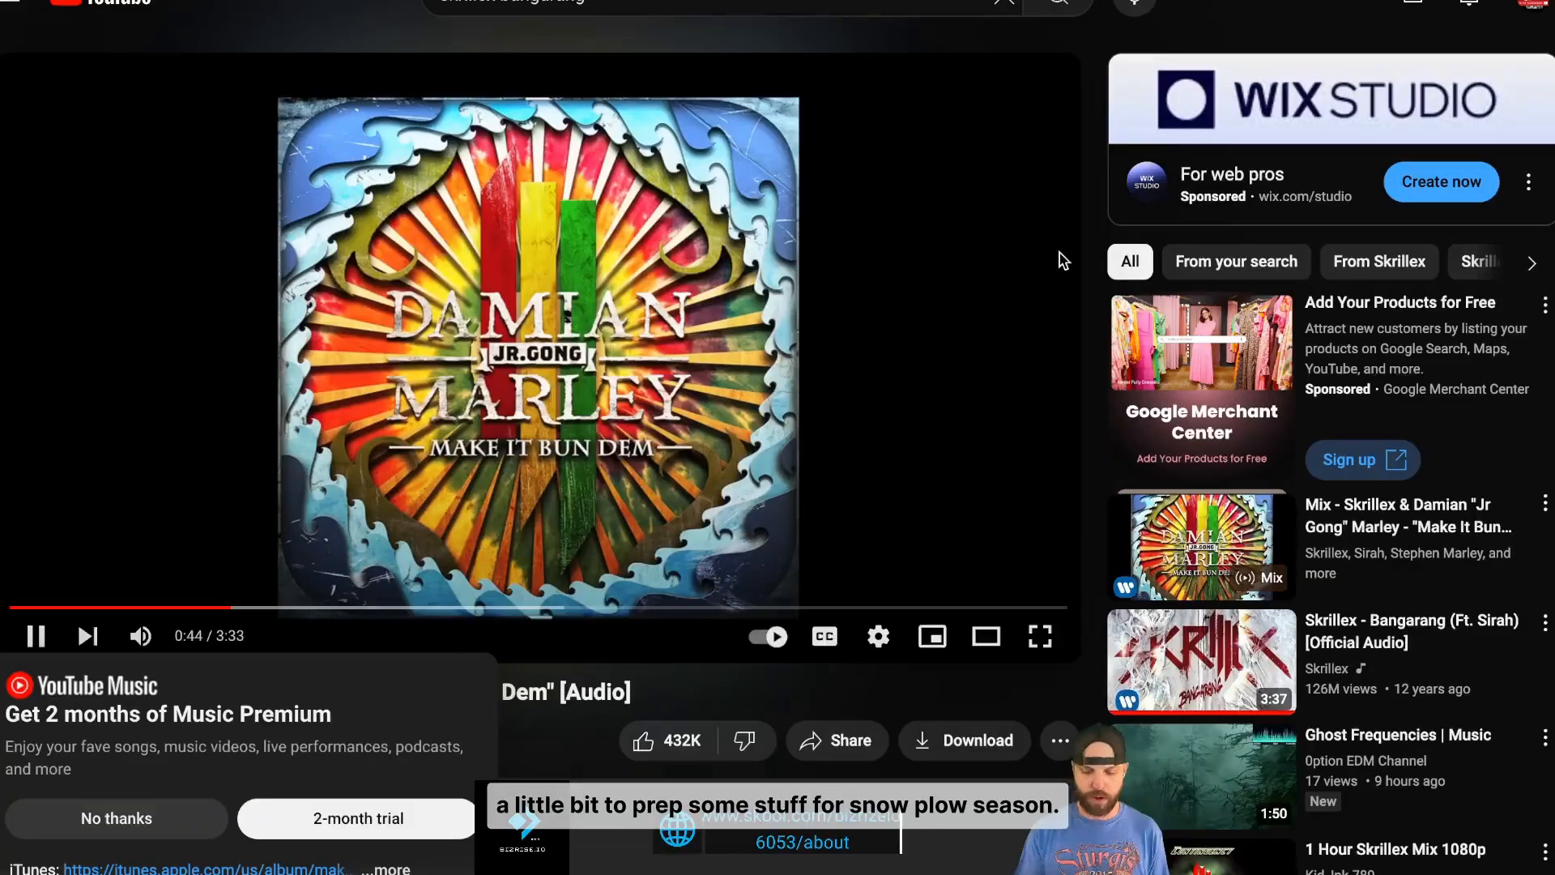
- Lower the volume of the playing Skrillex and Damian Marley track with the volume-down key
{"action": "key", "text": "XF86AudioLowerVolume"}
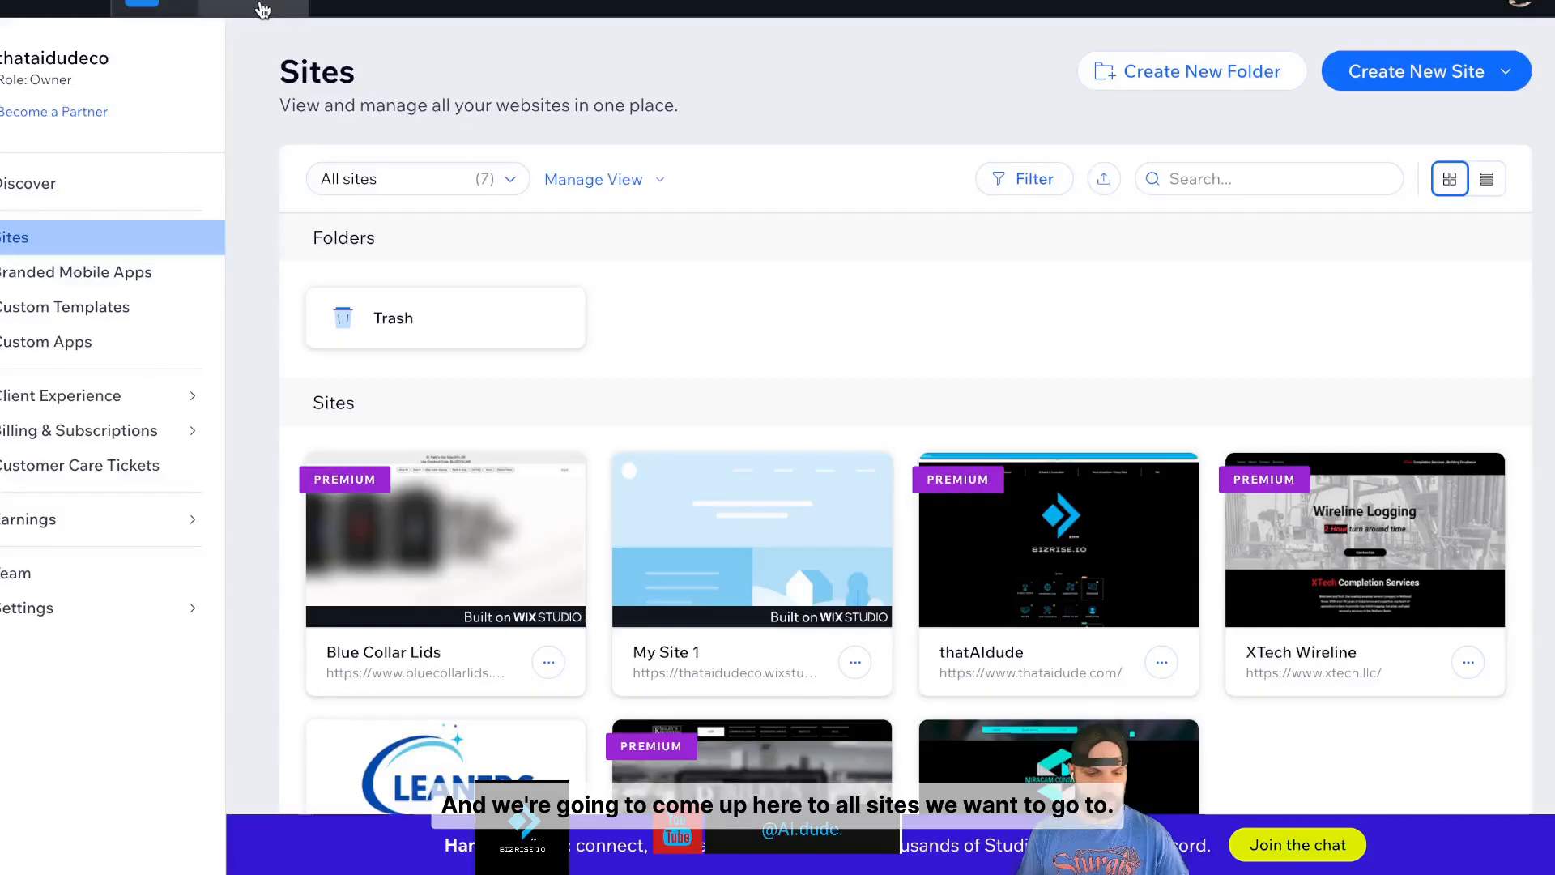
- Log out of the current Wix account from the avatar menu
{"action": "scroll", "coordinate": [969, 570], "scroll_direction": "down", "scroll_amount": 2}
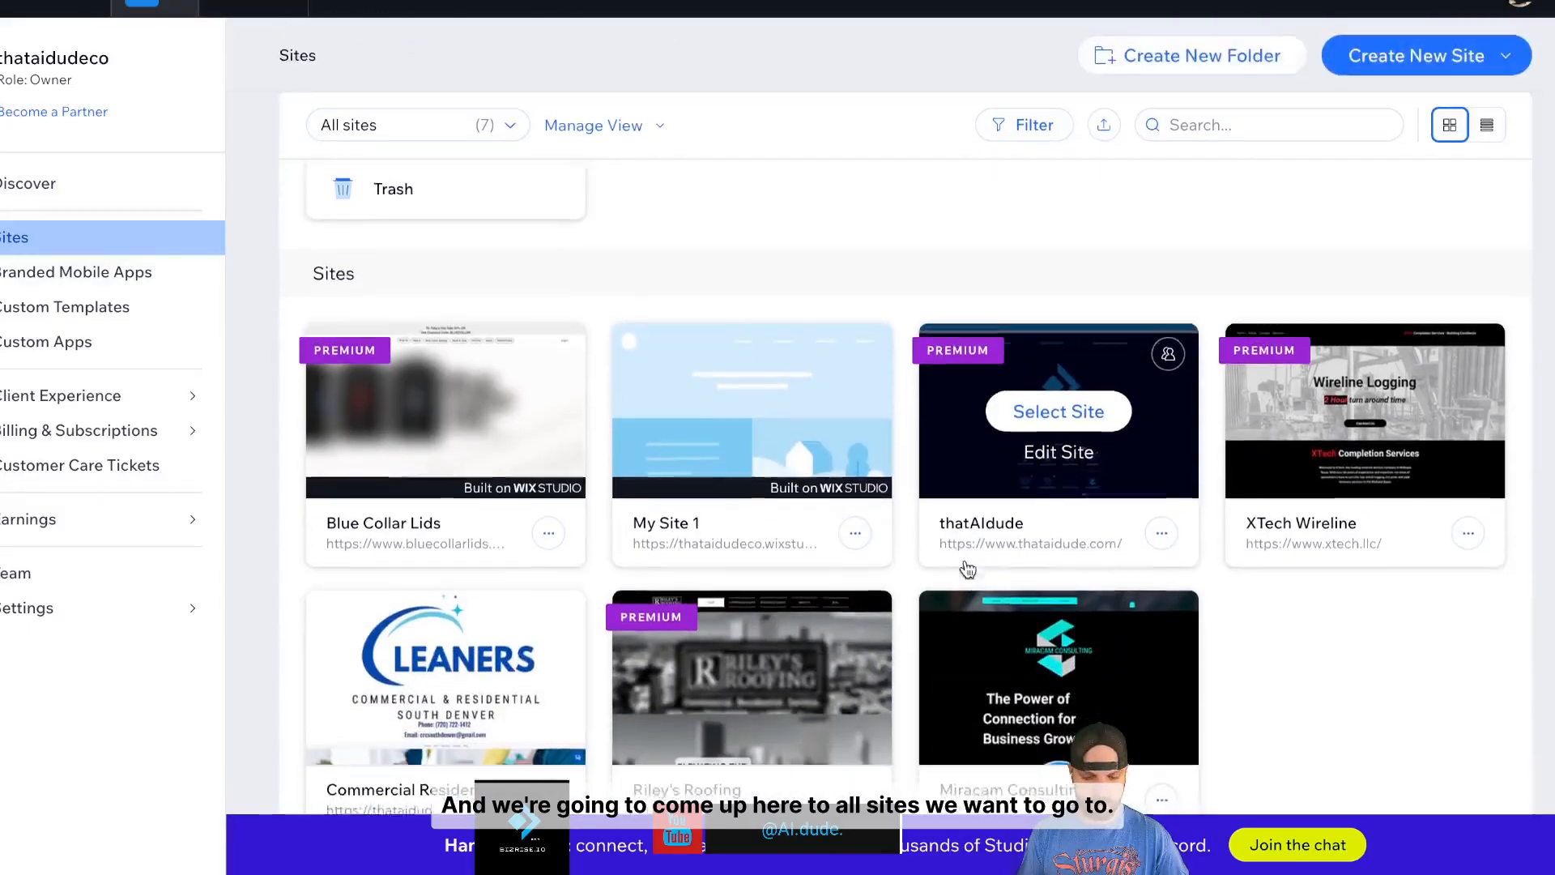
{"action": "scroll", "coordinate": [965, 568], "scroll_direction": "down", "scroll_amount": 2}
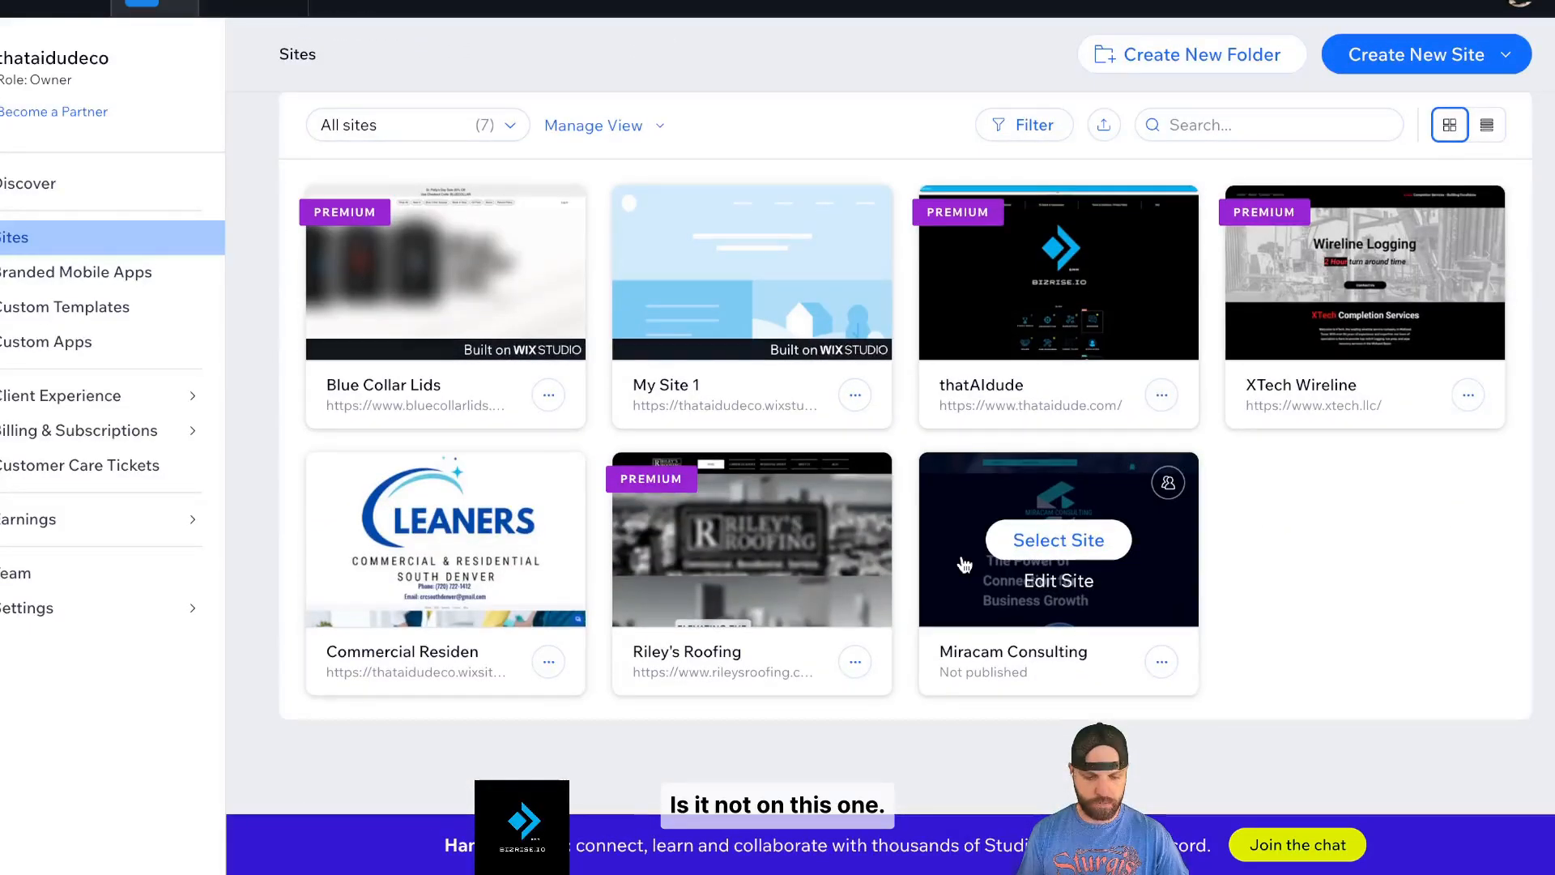
{"action": "scroll", "coordinate": [752, 210], "scroll_direction": "up", "scroll_amount": 2}
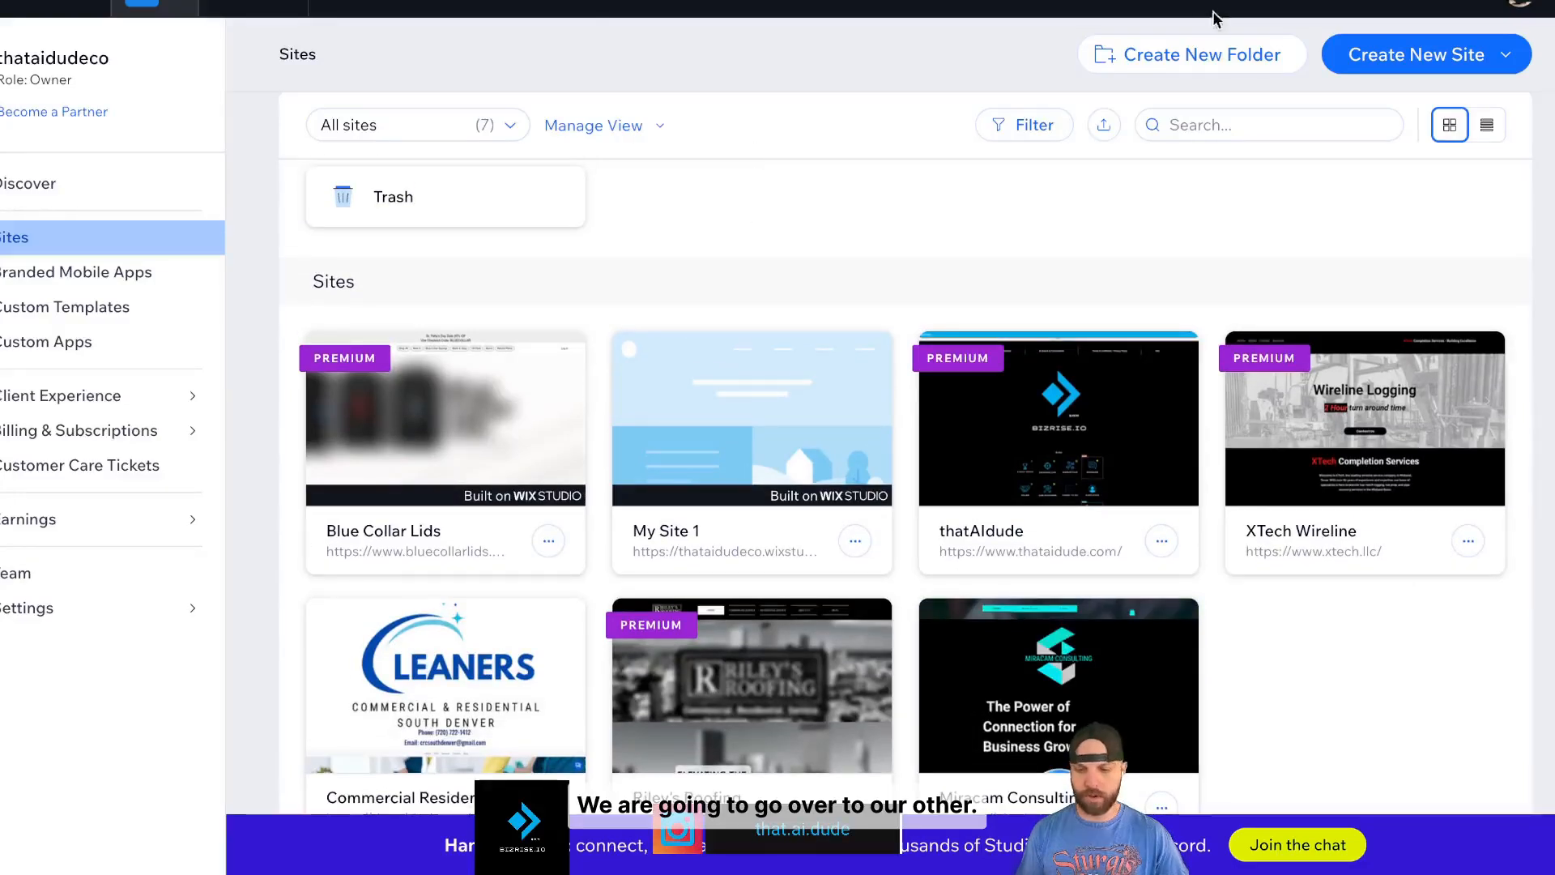
{"action": "left_click", "coordinate": [1520, 6]}
{"action": "left_click", "coordinate": [1497, 181]}
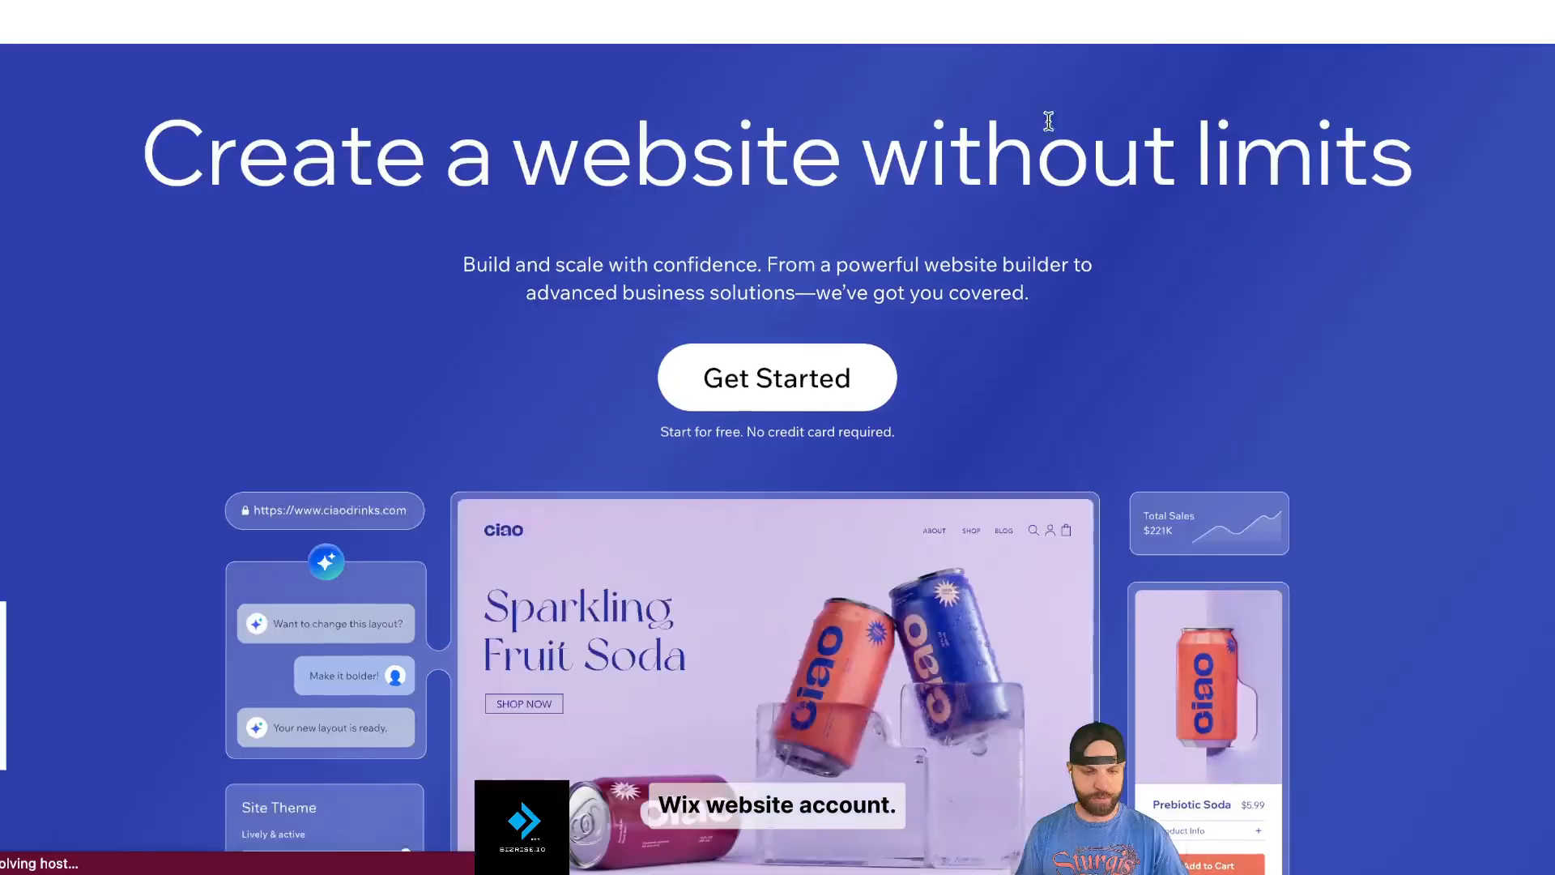
- Log back in with a Google account and open the Iron Forge Repair site's dashboard
{"action": "left_click", "coordinate": [1357, 9]}
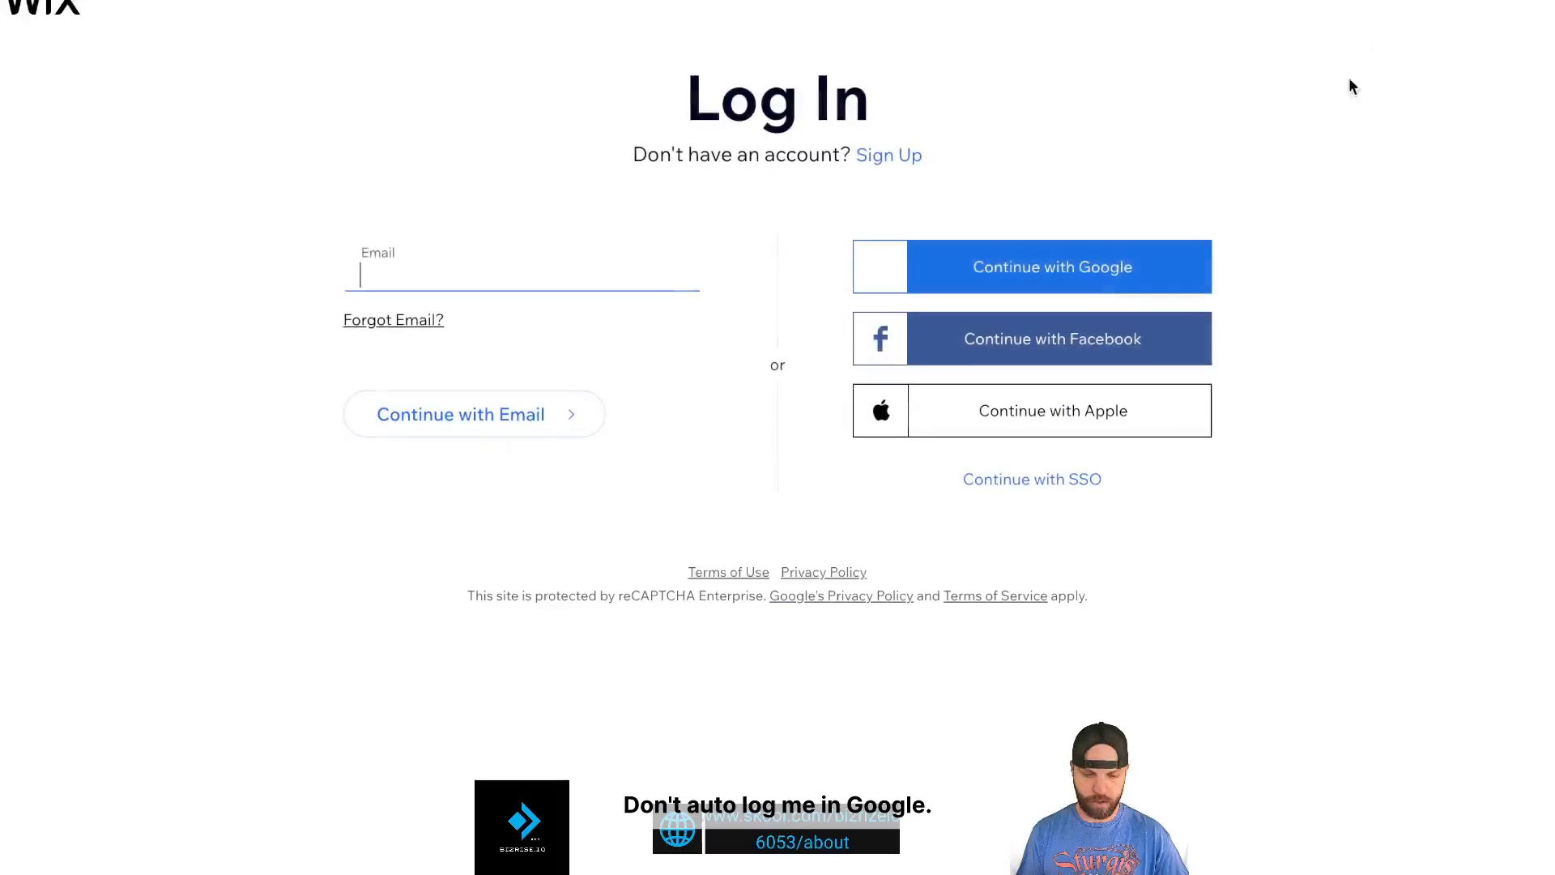
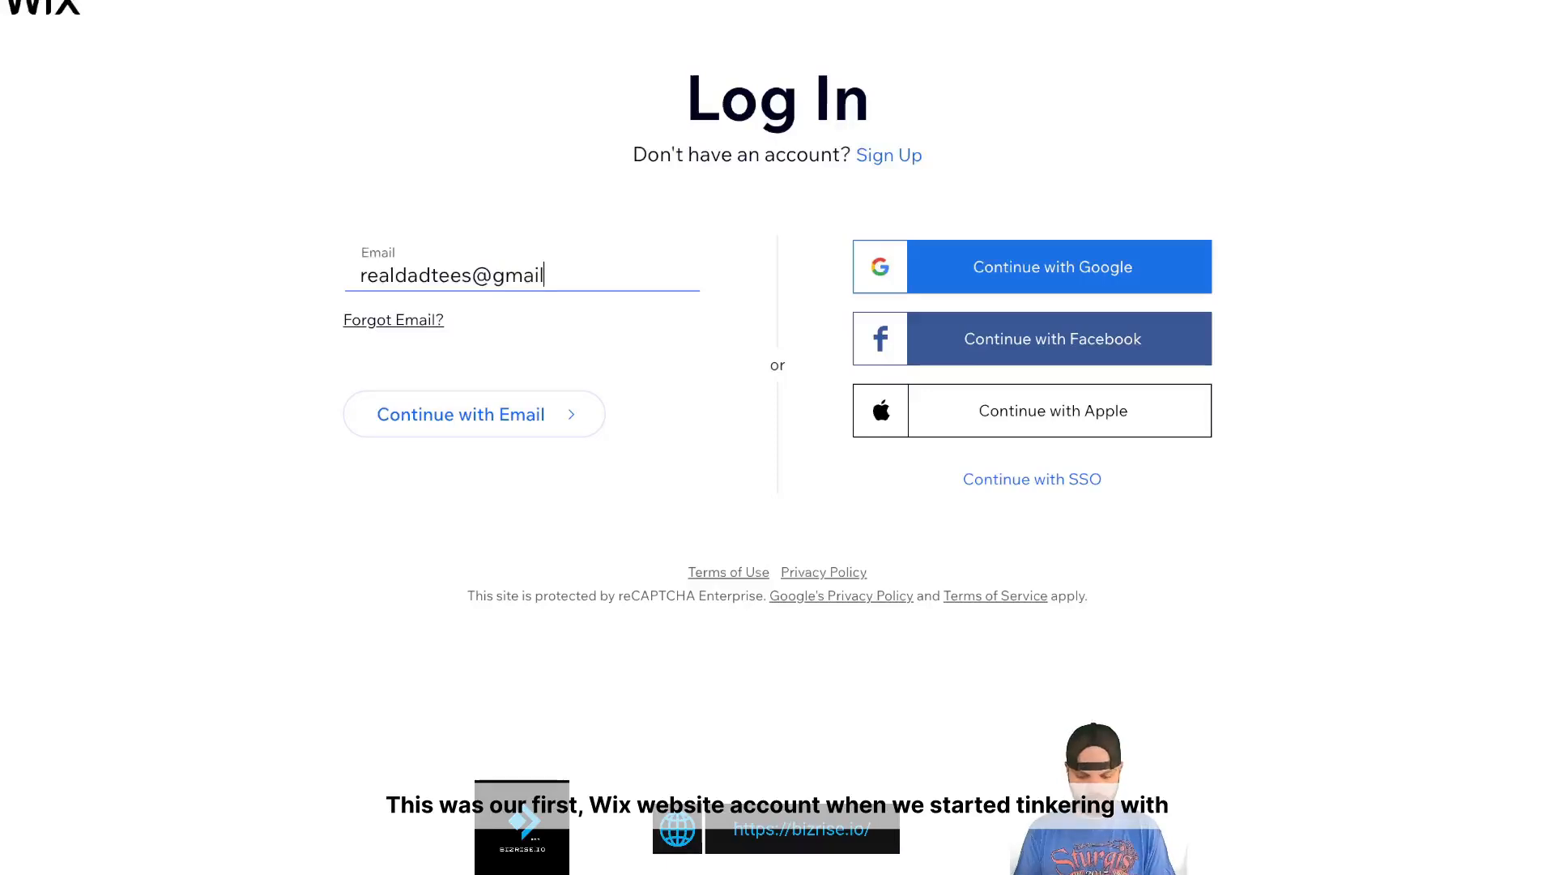
{"action": "left_click", "coordinate": [959, 284]}
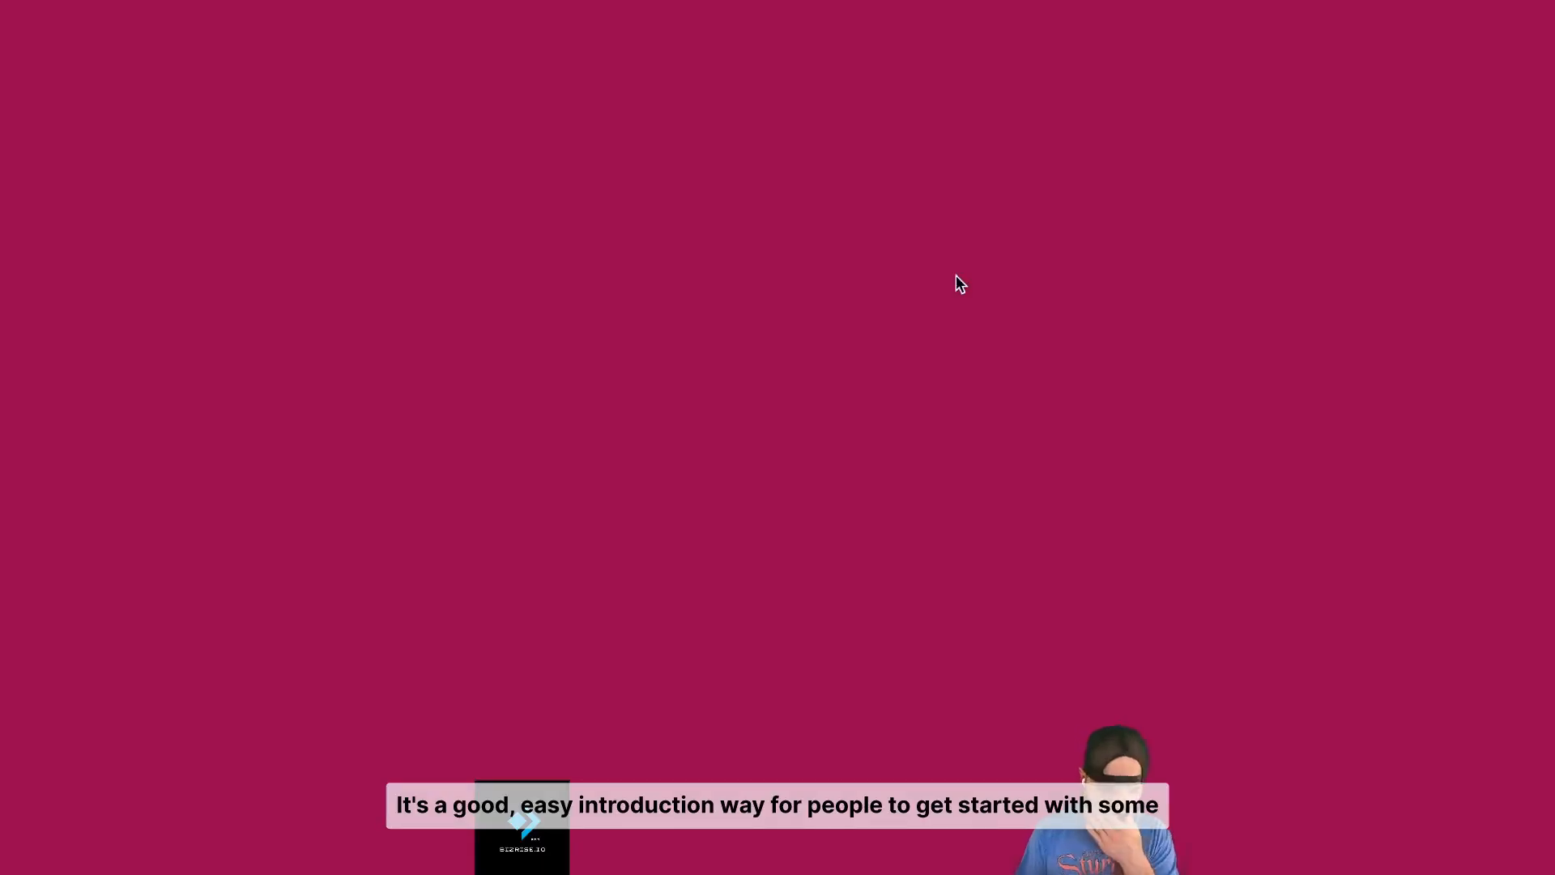
{"action": "left_click", "coordinate": [928, 389]}
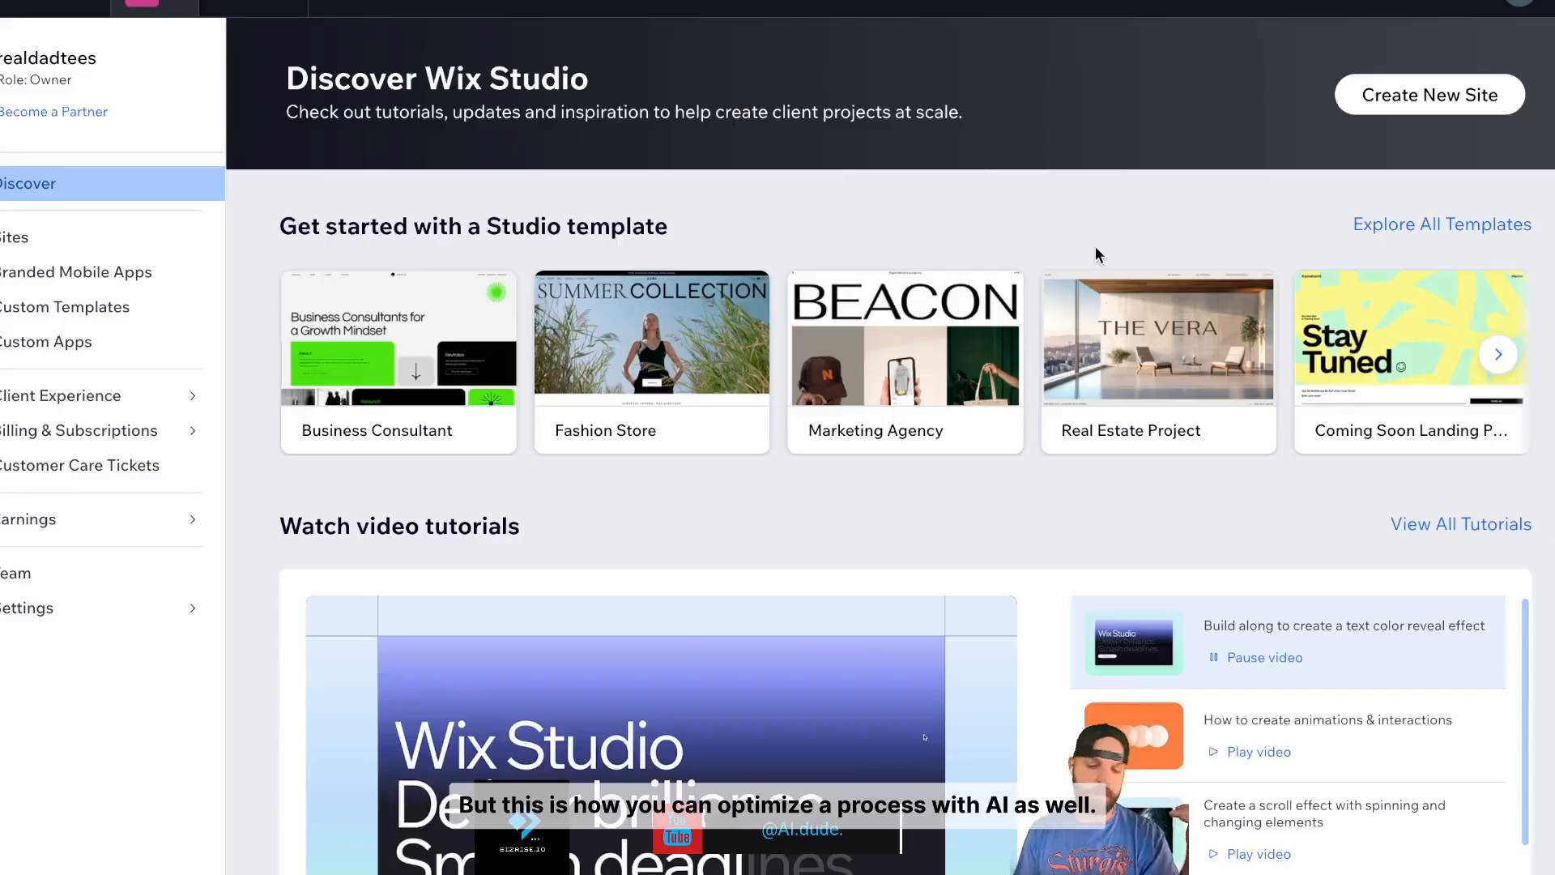
{"action": "left_click", "coordinate": [285, 4]}
{"action": "left_click", "coordinate": [404, 142]}
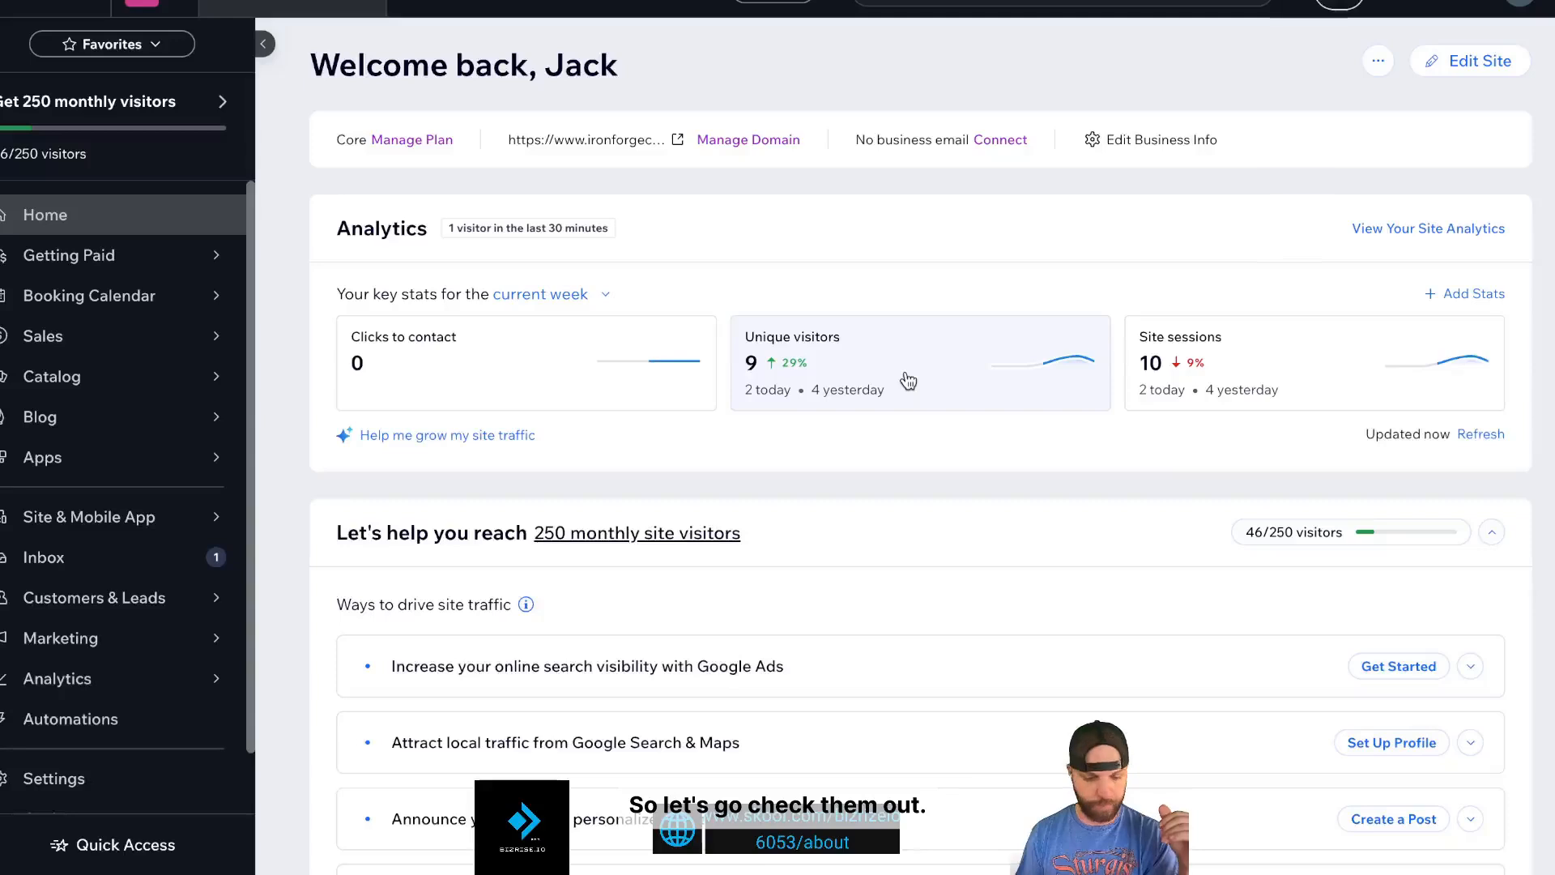
- Search the App Market for 'printful' and open the Printful: Print on Demand app page
{"action": "mouse_move", "coordinate": [116, 474]}
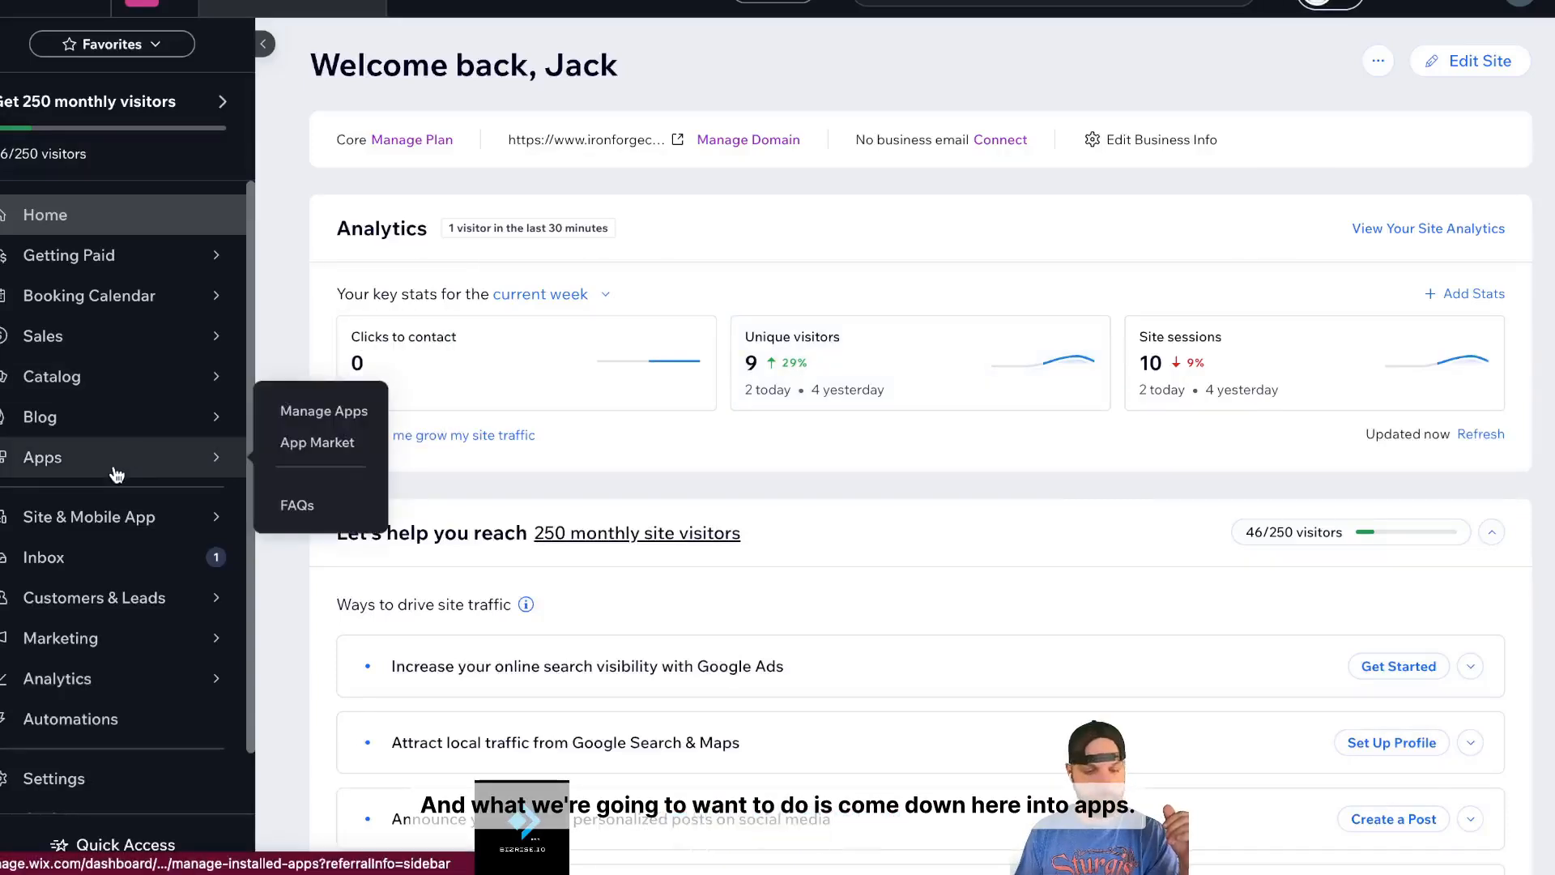
{"action": "left_click", "coordinate": [324, 412]}
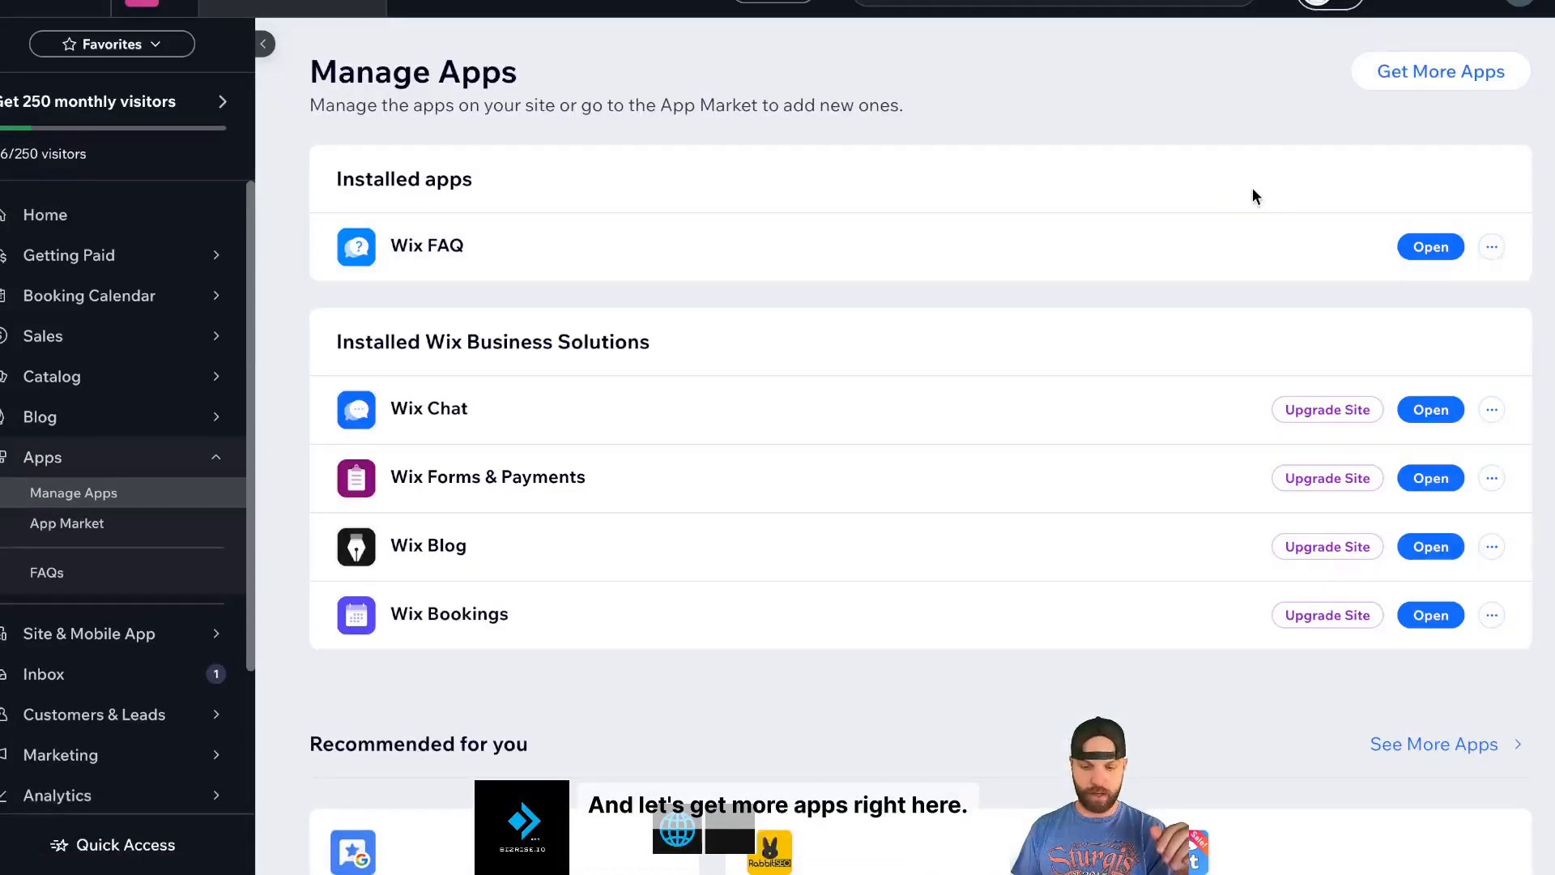
{"action": "left_click", "coordinate": [1402, 86]}
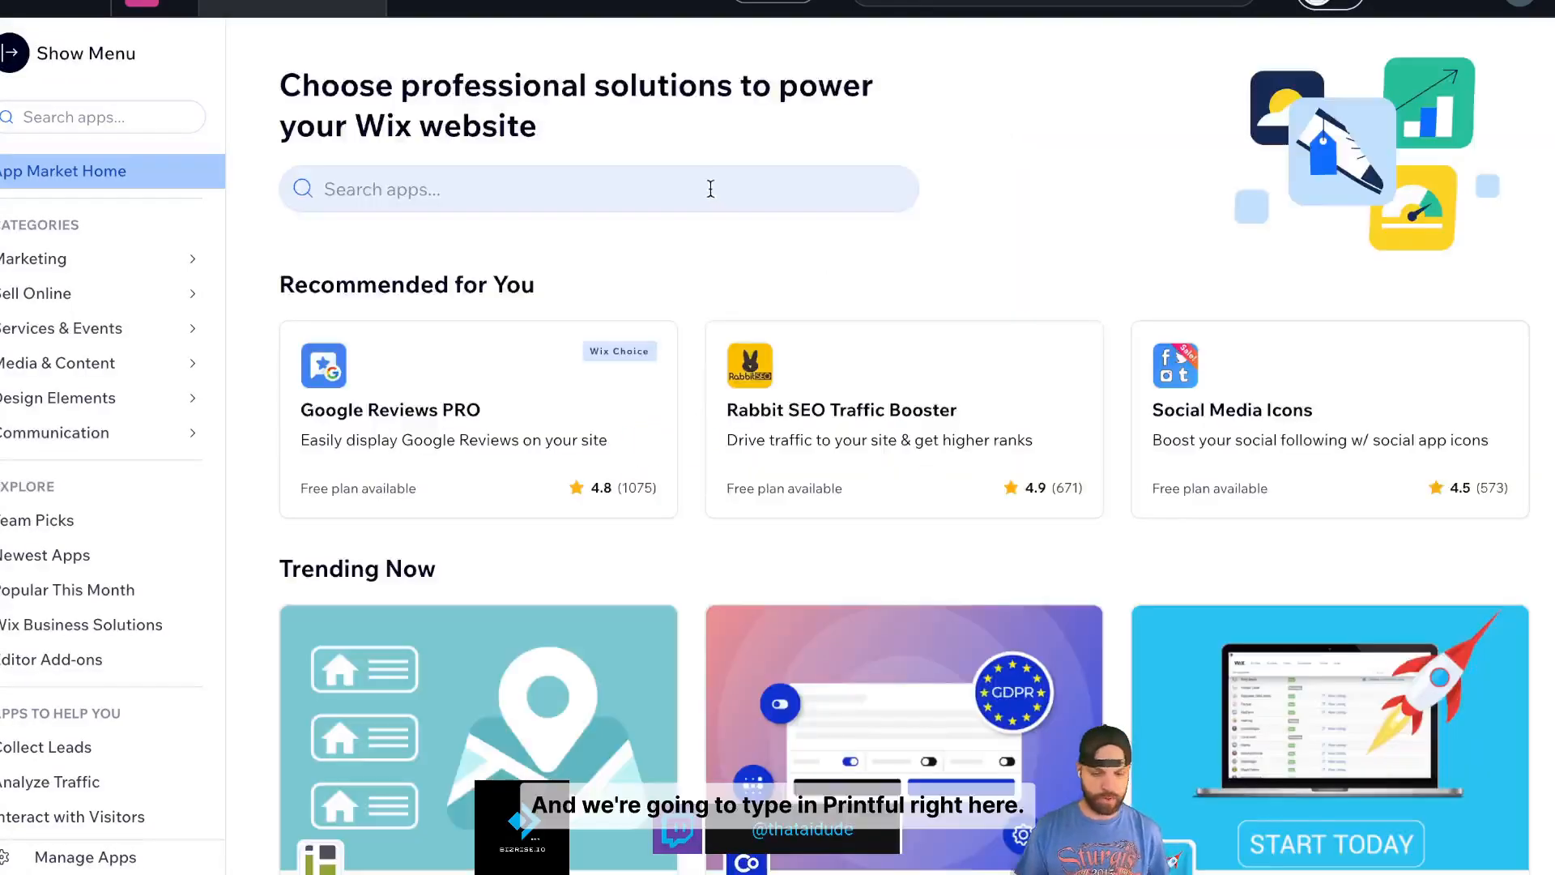
{"action": "left_click", "coordinate": [703, 183]}
{"action": "type", "text": "printful"}
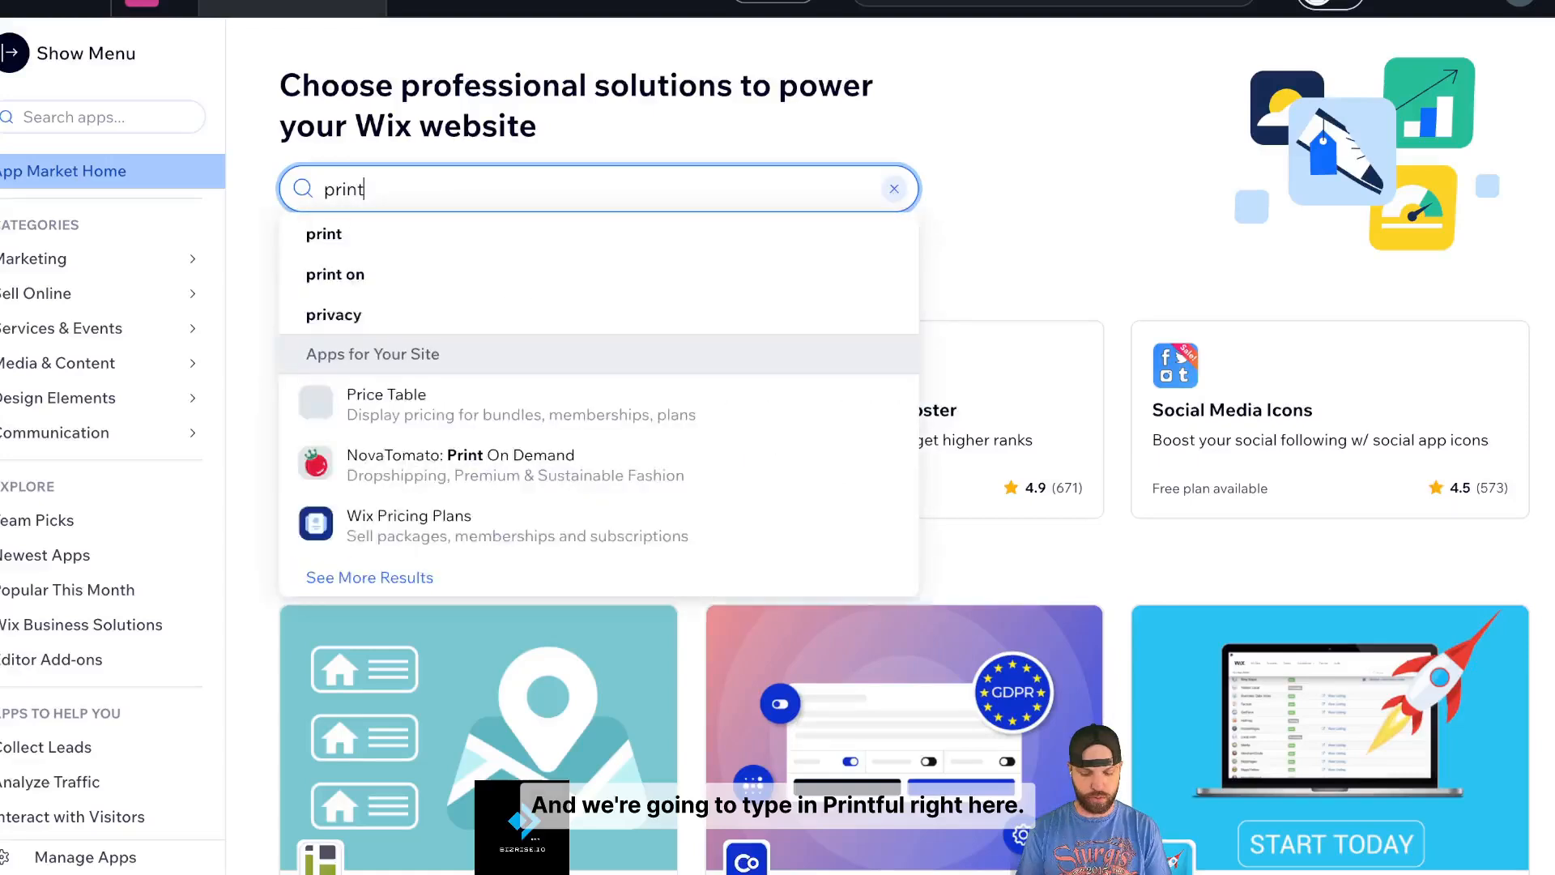
{"action": "left_click", "coordinate": [512, 361]}
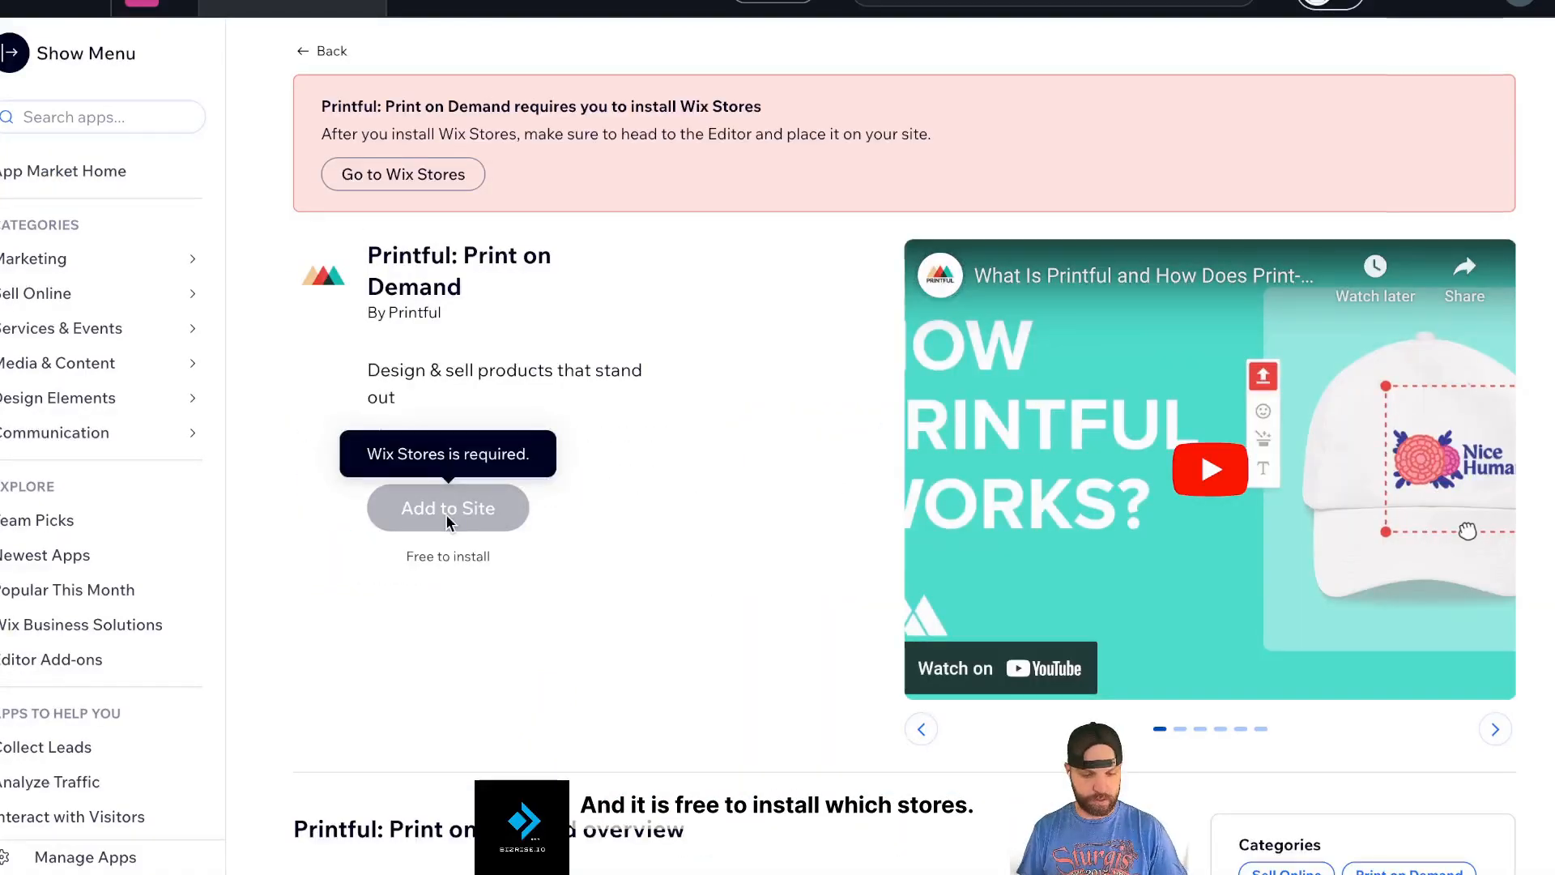
- Search the App Market for 'wix stores' and add Wix Stores to the Iron Forge site
{"action": "left_click", "coordinate": [78, 166]}
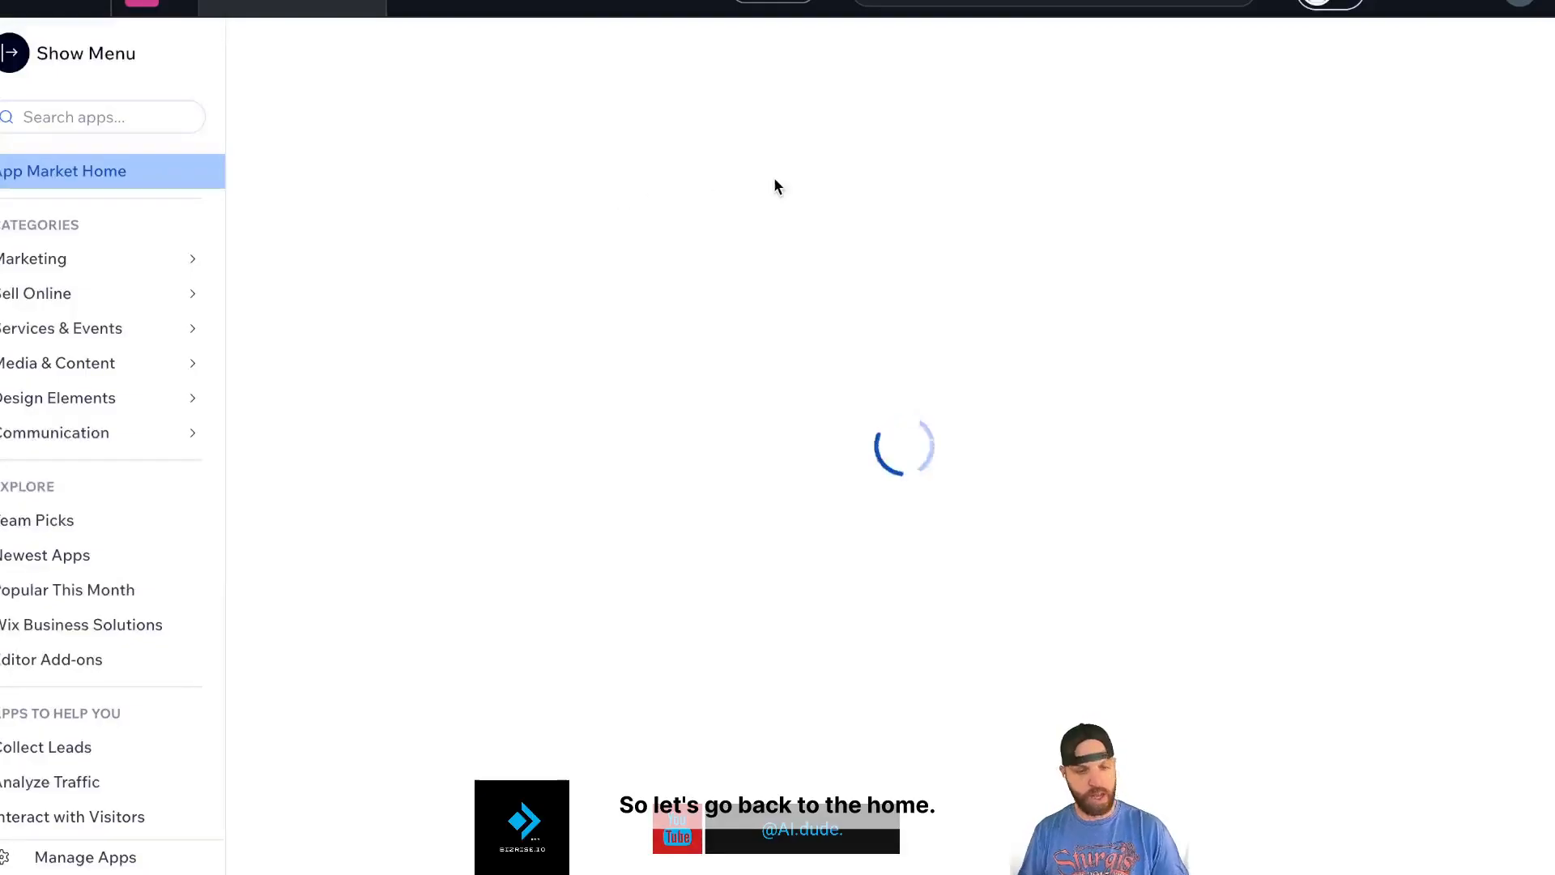
{"action": "left_click", "coordinate": [678, 194]}
{"action": "type", "text": "wix s"}
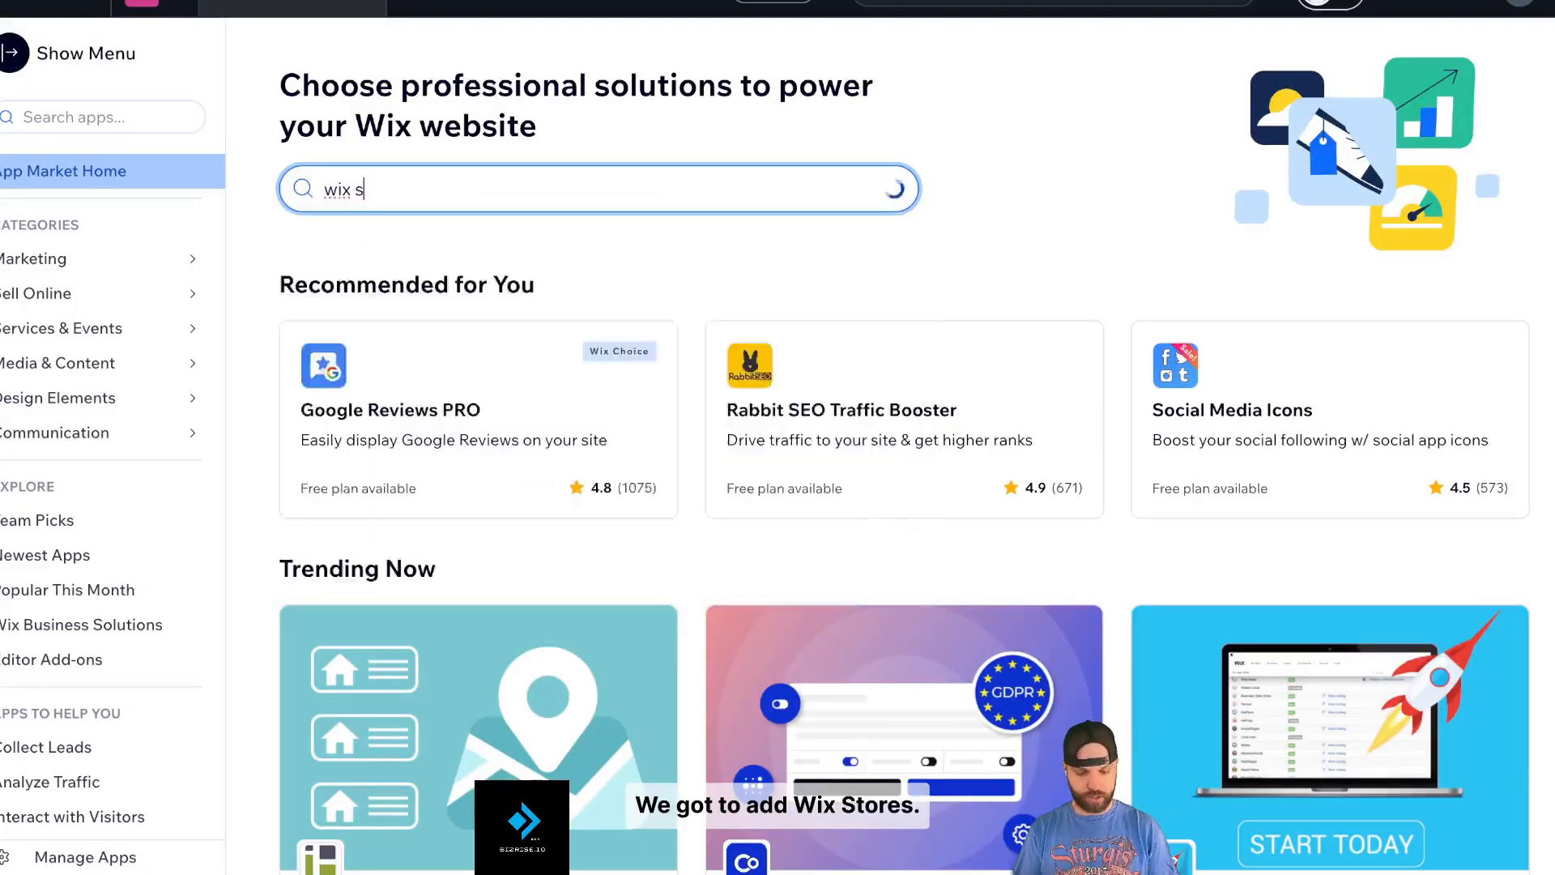
{"action": "type", "text": "tores"}
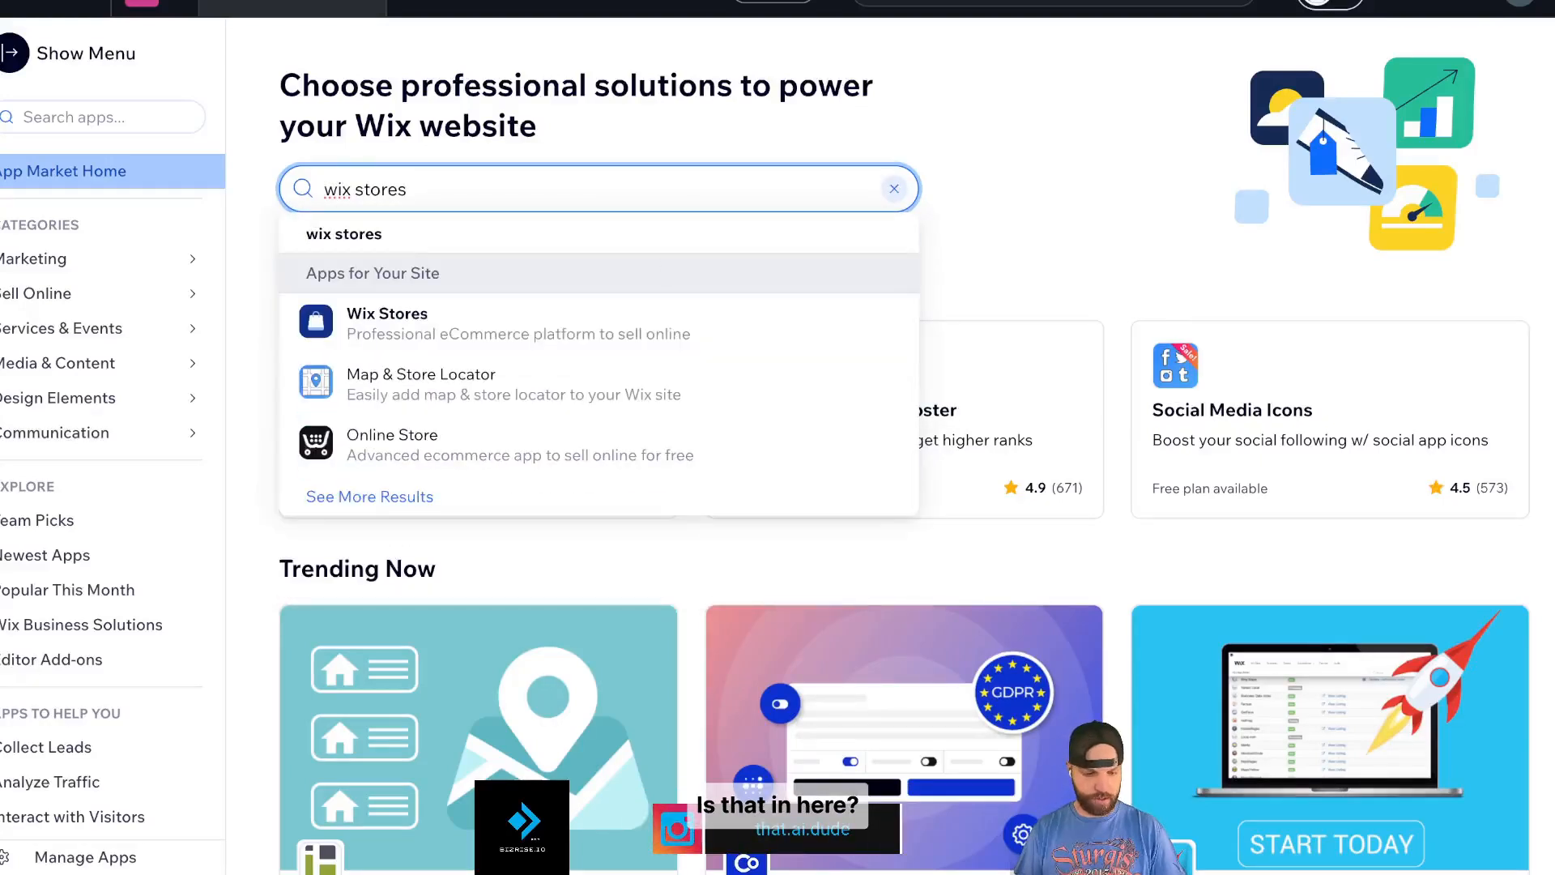
{"action": "left_click", "coordinate": [612, 339]}
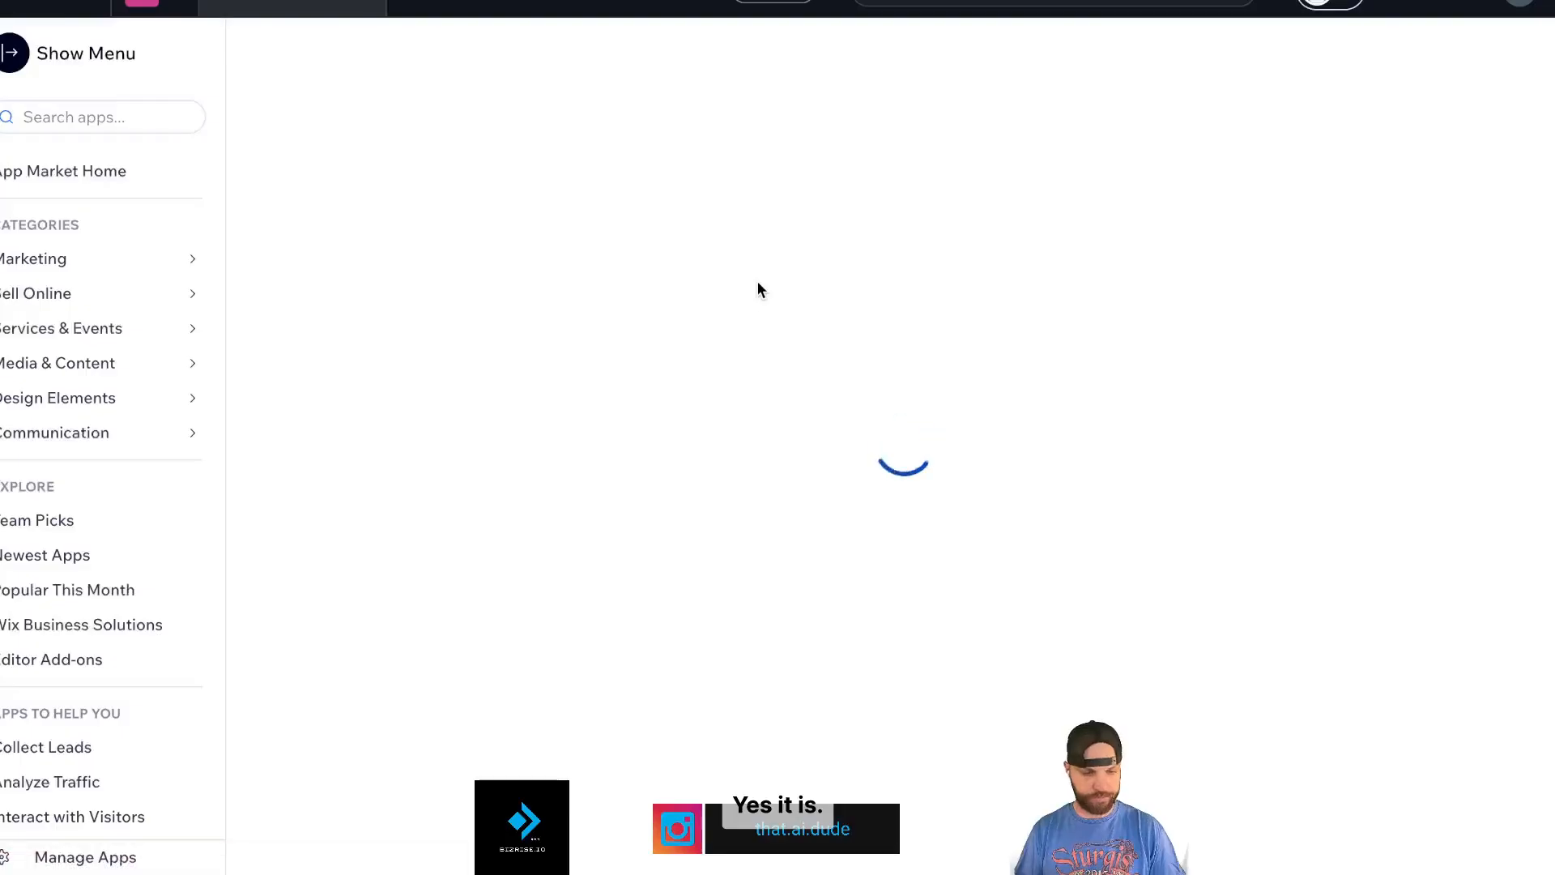
{"action": "left_click", "coordinate": [486, 316]}
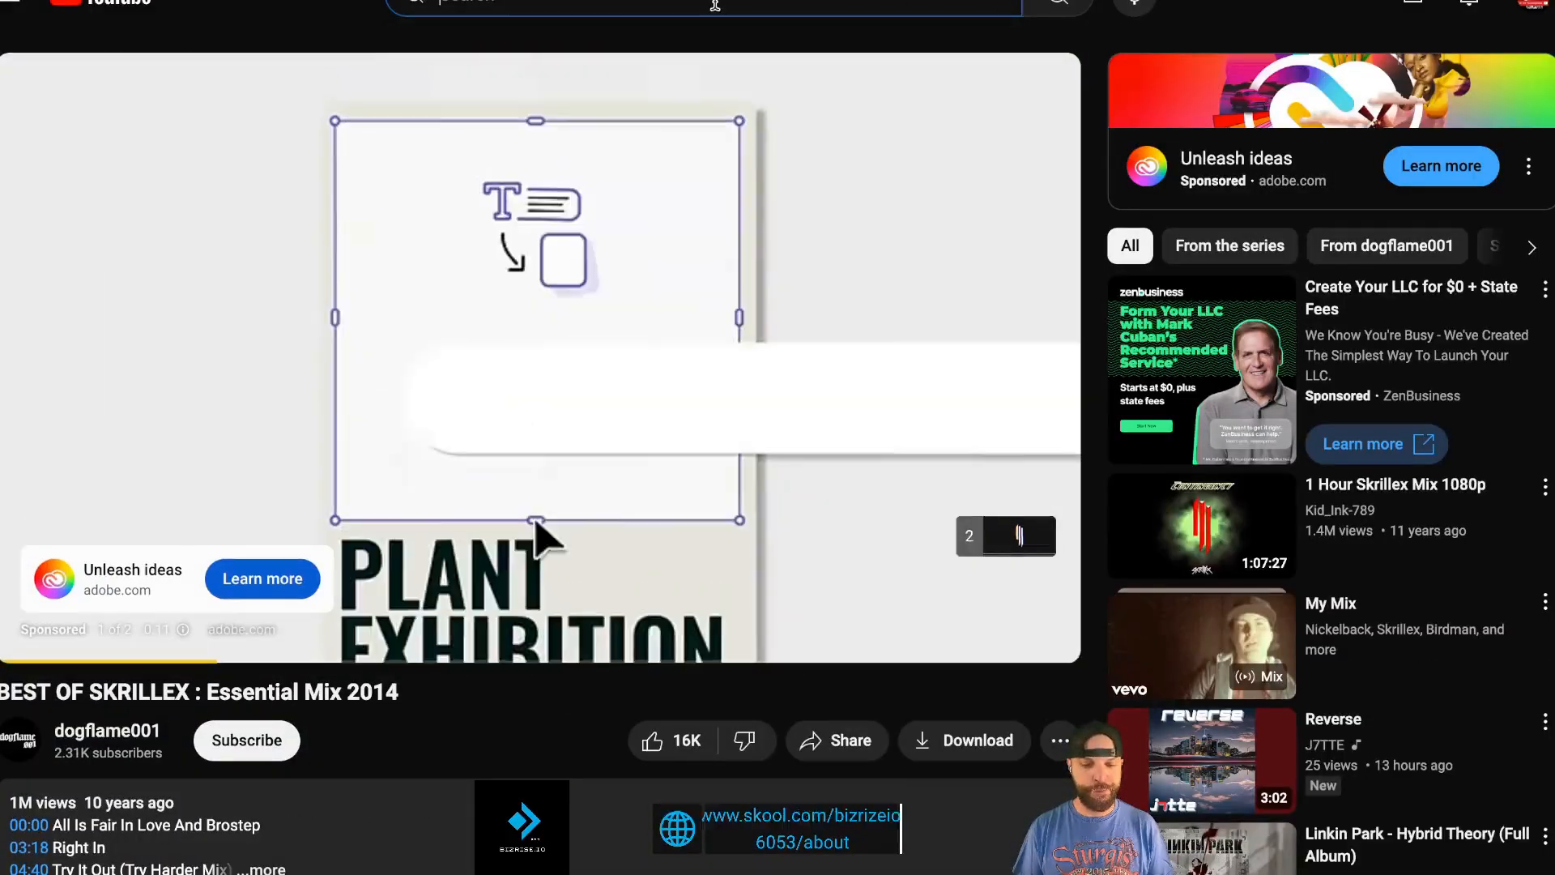
- Search YouTube for 'ac dc', then 'kickstart my heart', and play the Official Remaster video
{"action": "left_click", "coordinate": [715, 6]}
{"action": "type", "text": "ac dc"}
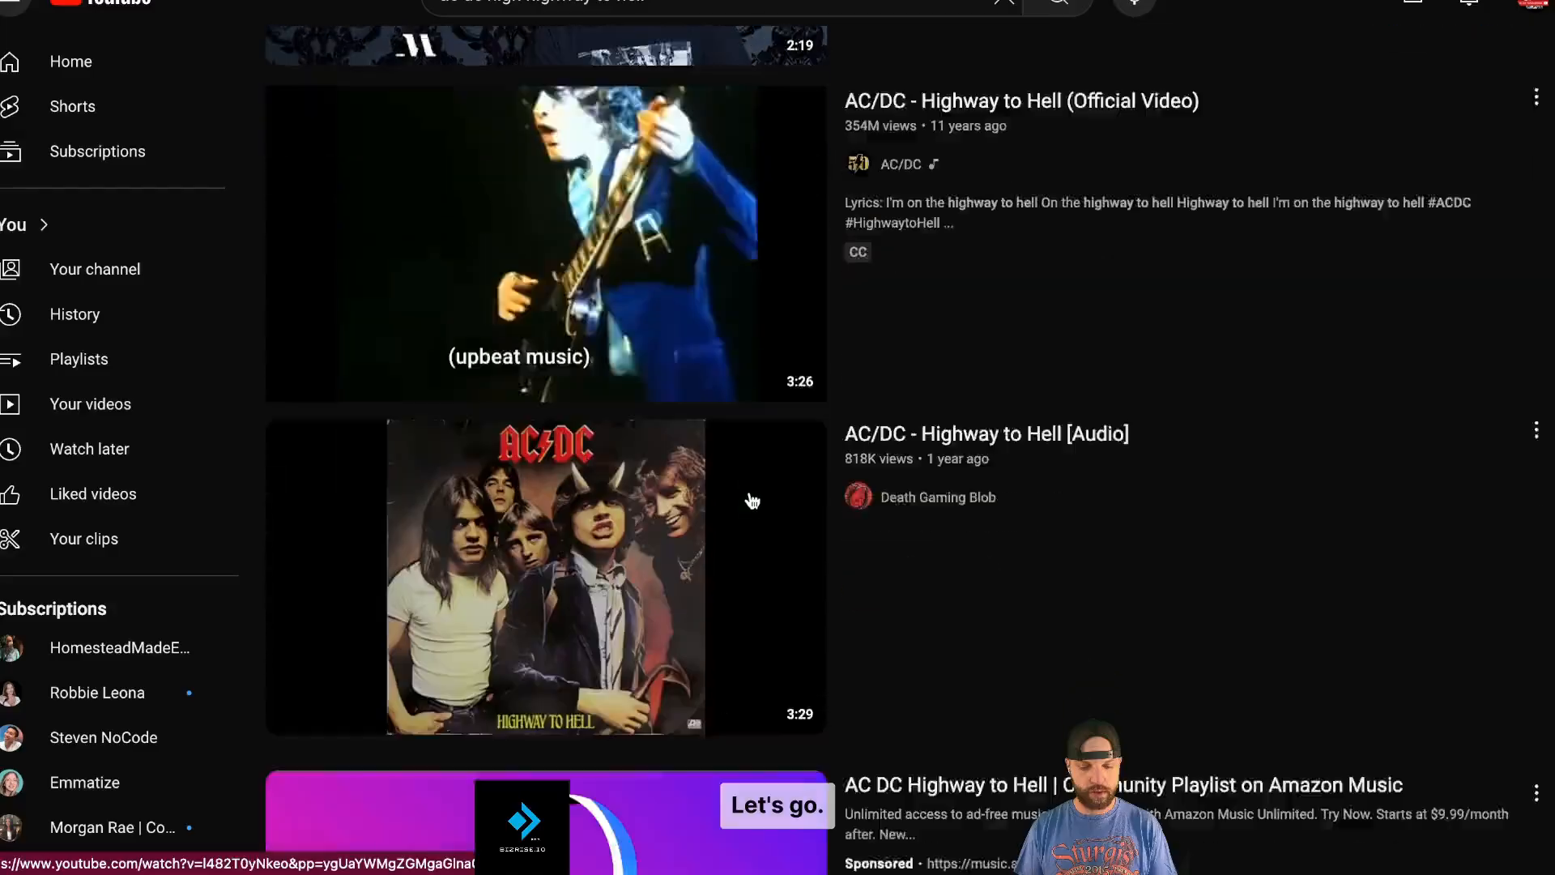
{"action": "scroll", "coordinate": [752, 500], "scroll_direction": "down", "scroll_amount": 3}
{"action": "scroll", "coordinate": [752, 499], "scroll_direction": "up", "scroll_amount": 7}
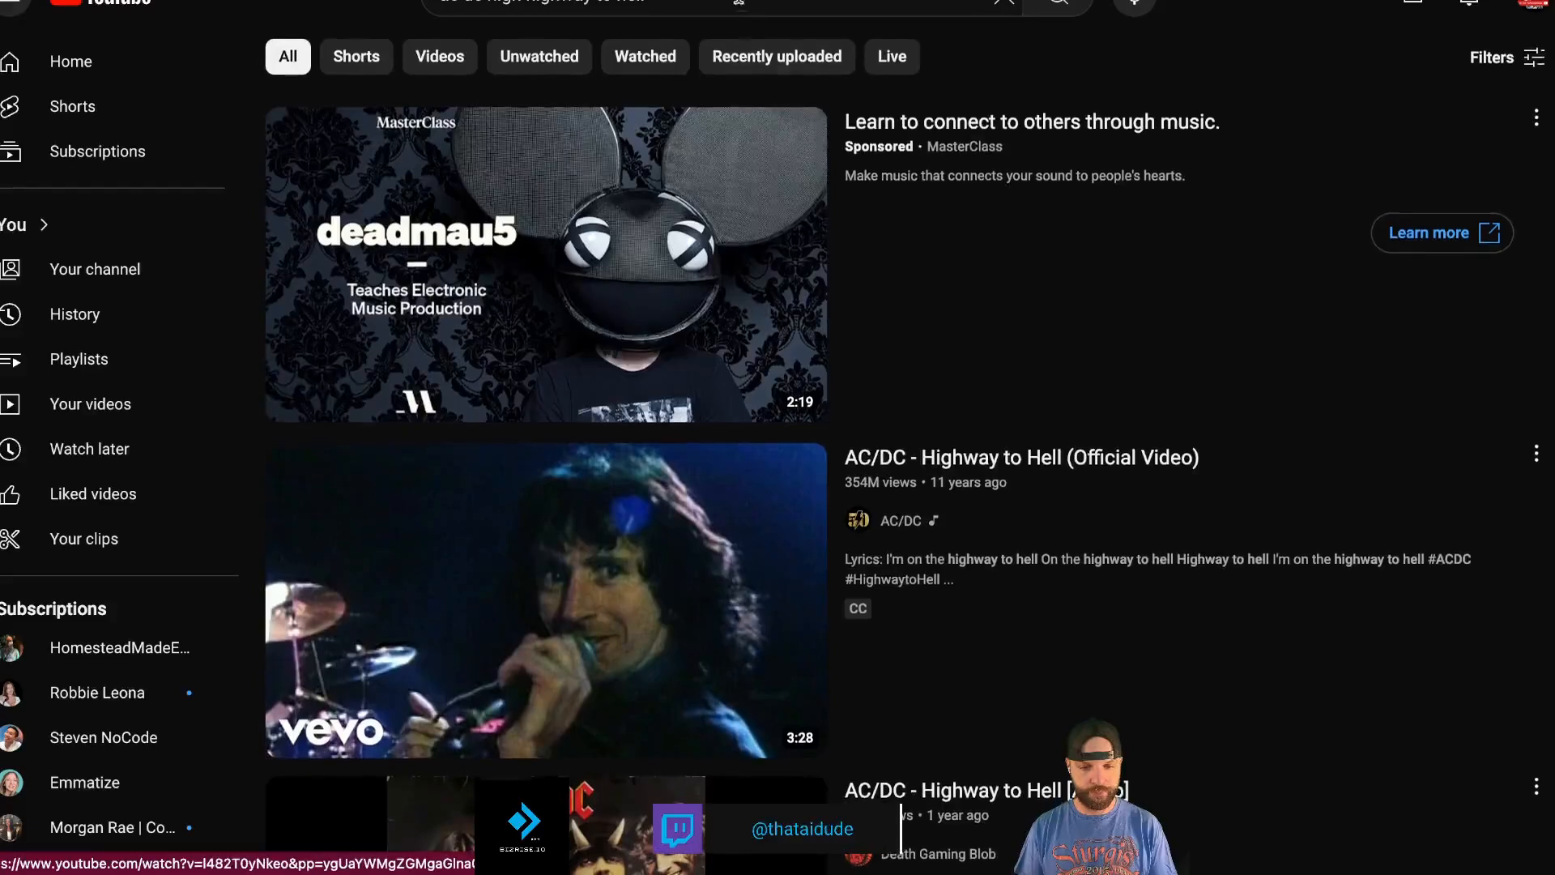
{"action": "left_click", "coordinate": [599, 5]}
{"action": "triple_click", "coordinate": [702, 8]}
{"action": "type", "text": "kick"}
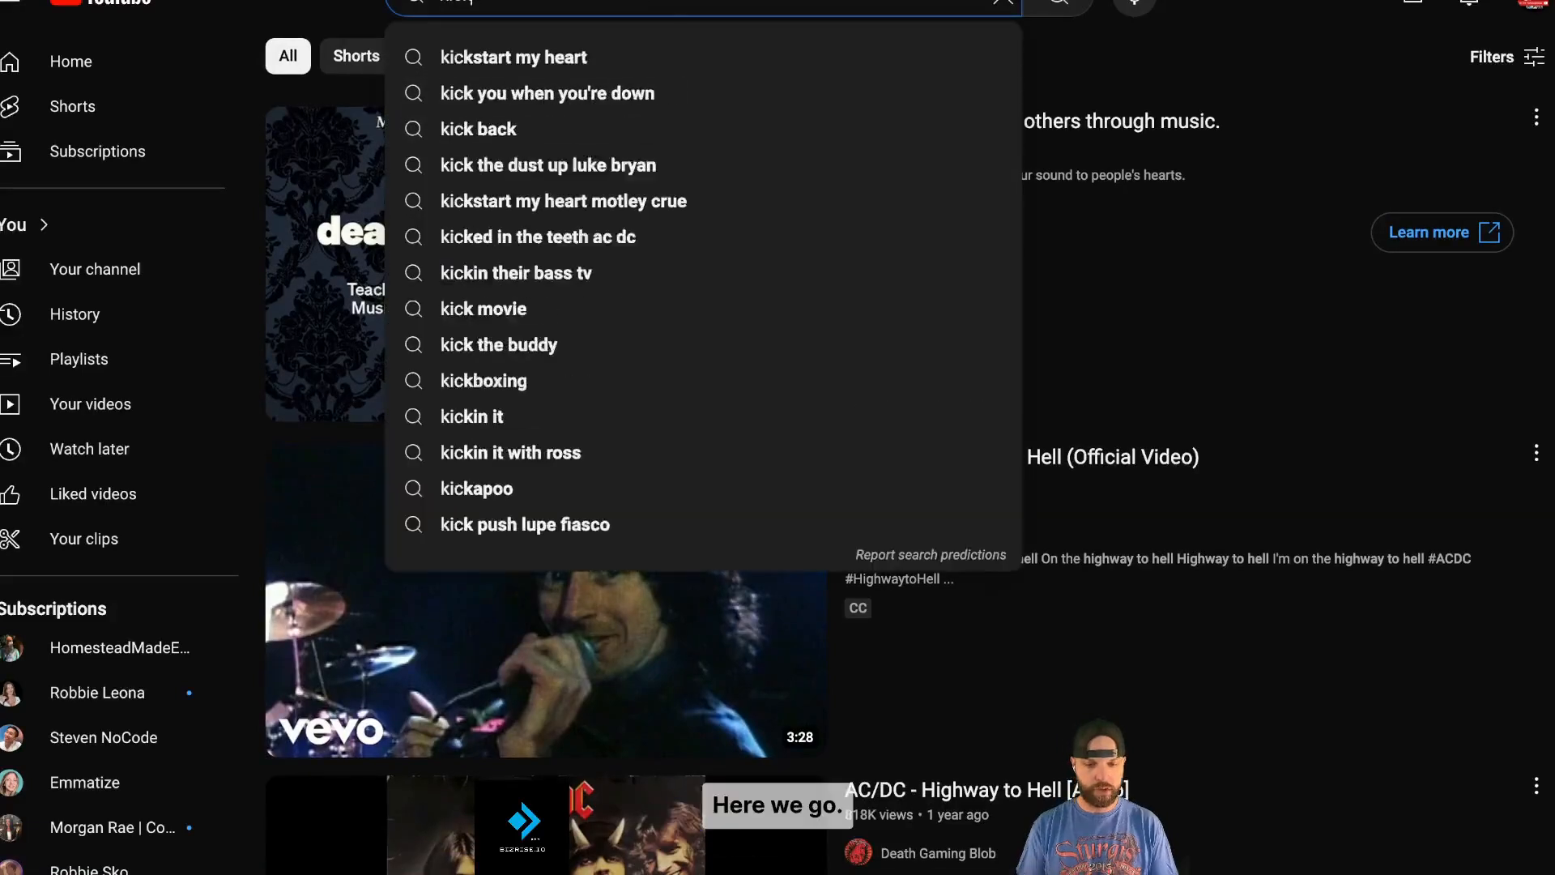
{"action": "left_click", "coordinate": [599, 59]}
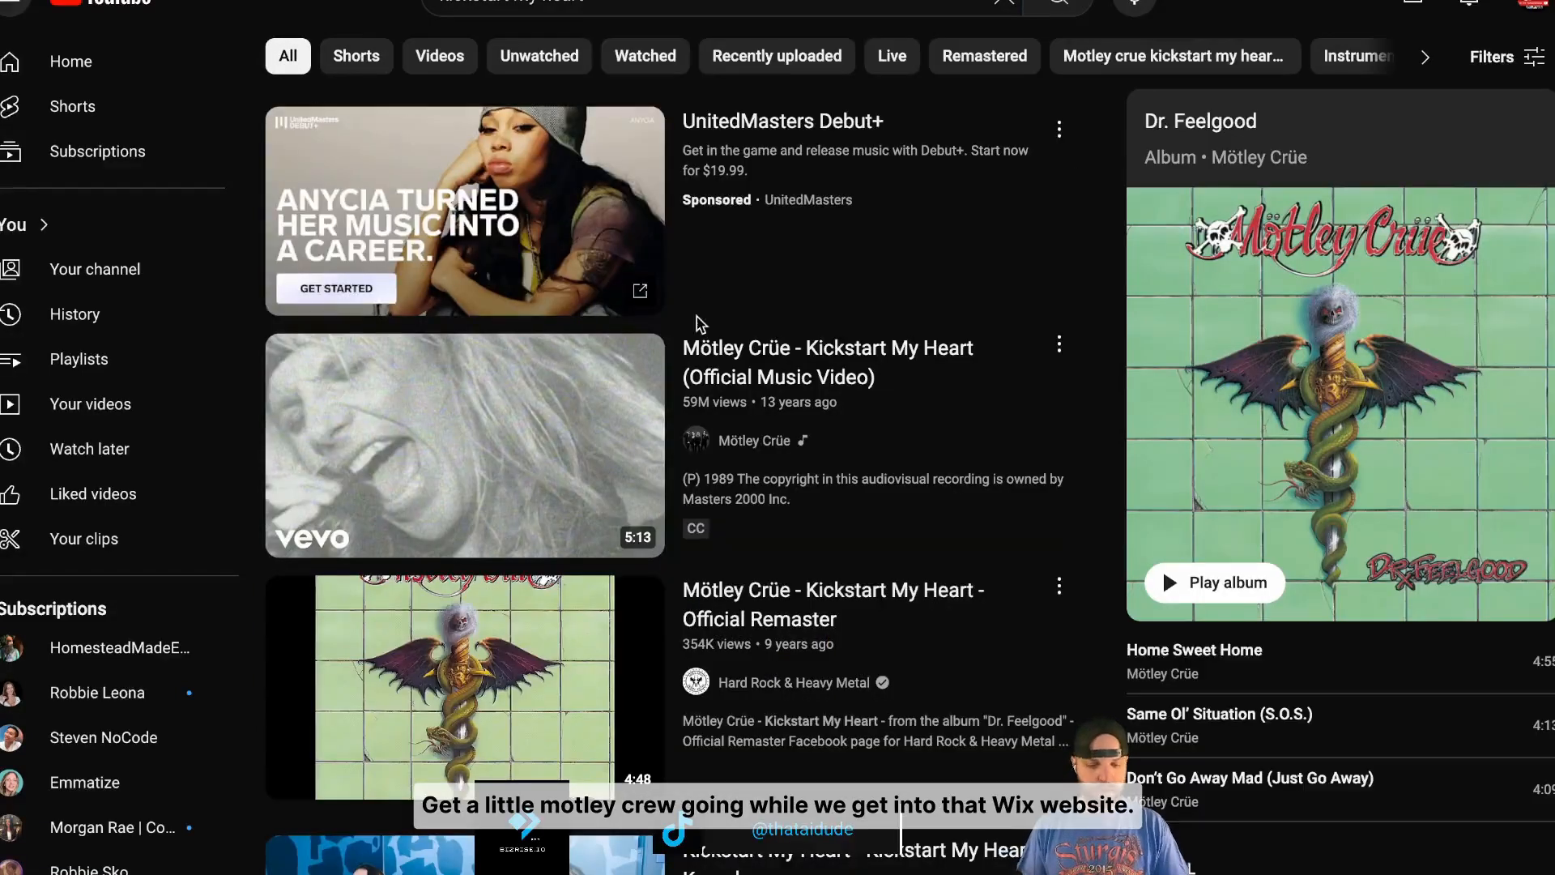
{"action": "scroll", "coordinate": [594, 542], "scroll_direction": "down", "scroll_amount": 1}
{"action": "left_click", "coordinate": [594, 542]}
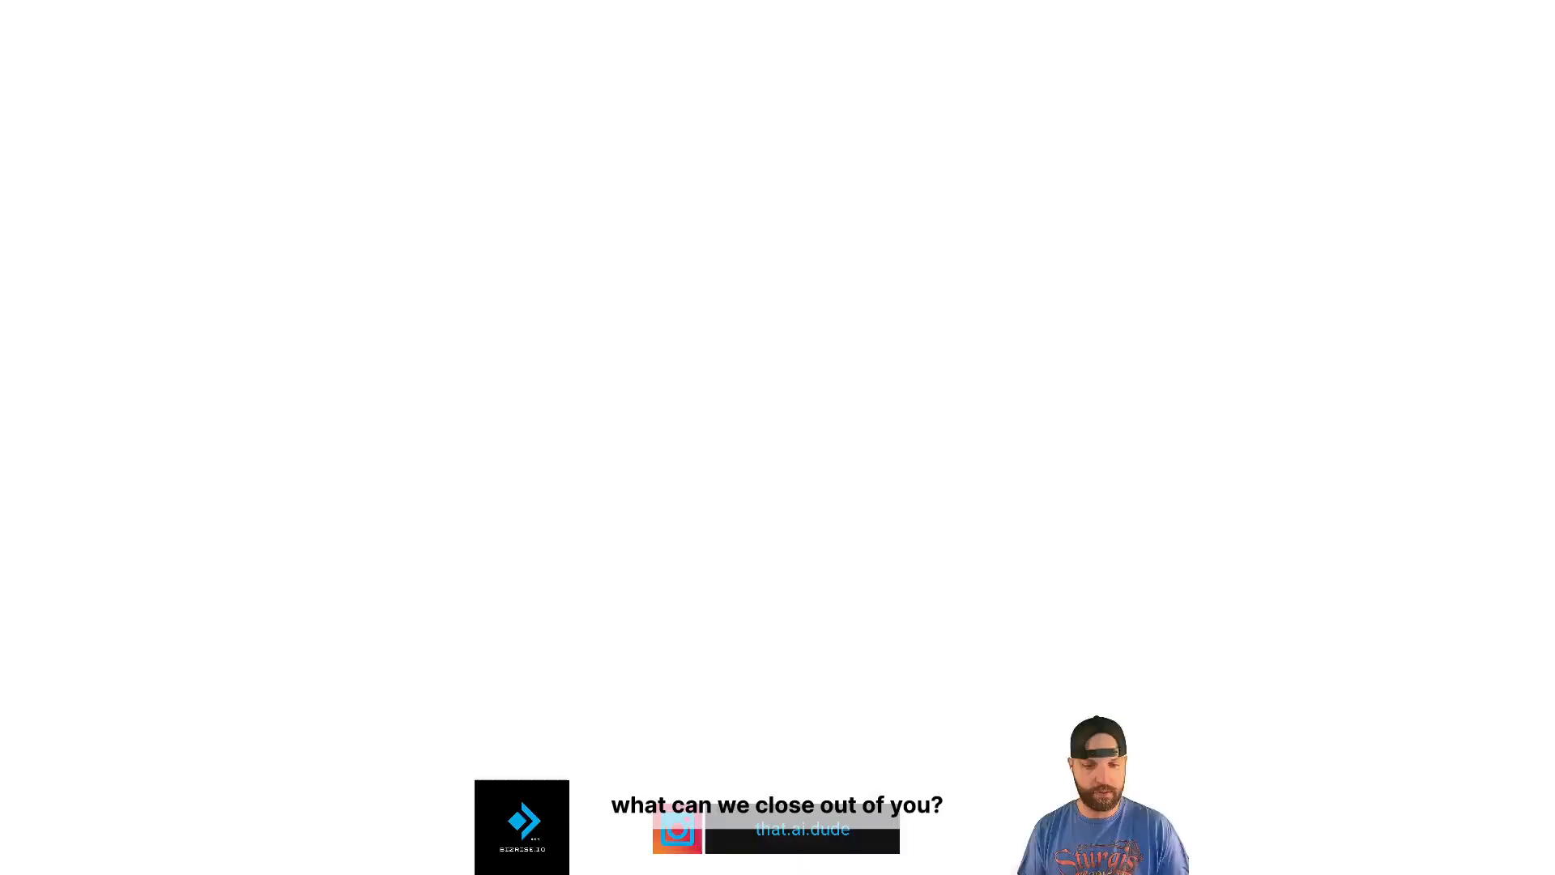
- Switch to the Iron Forge editor, select the Category Page and scroll through its 12 sample products
{"action": "key", "text": "ctrl+w"}
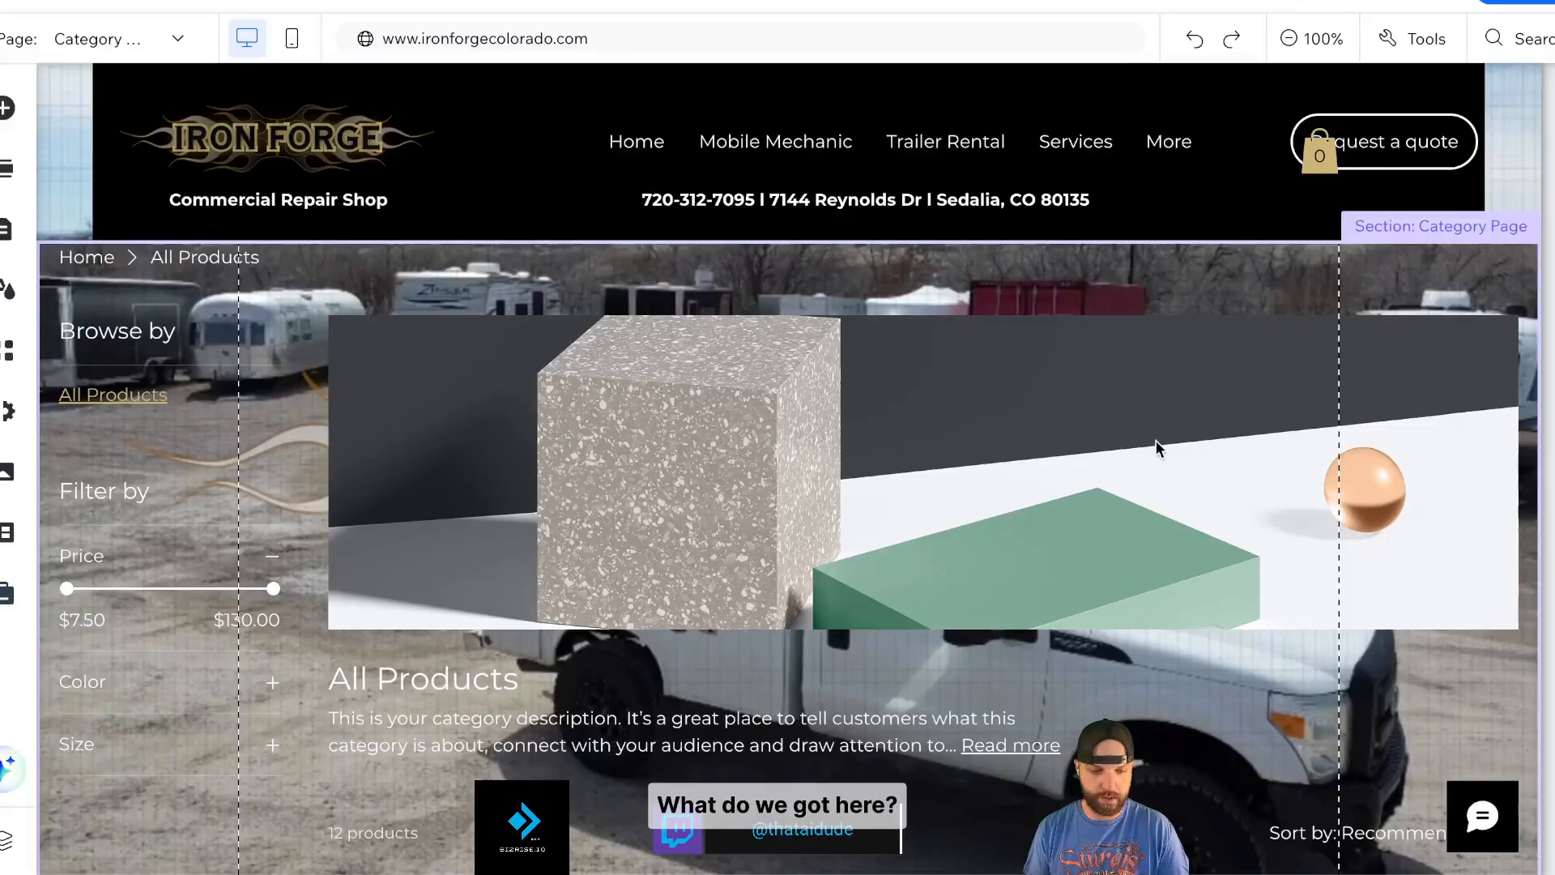
{"action": "left_click", "coordinate": [798, 472]}
{"action": "left_click", "coordinate": [761, 467]}
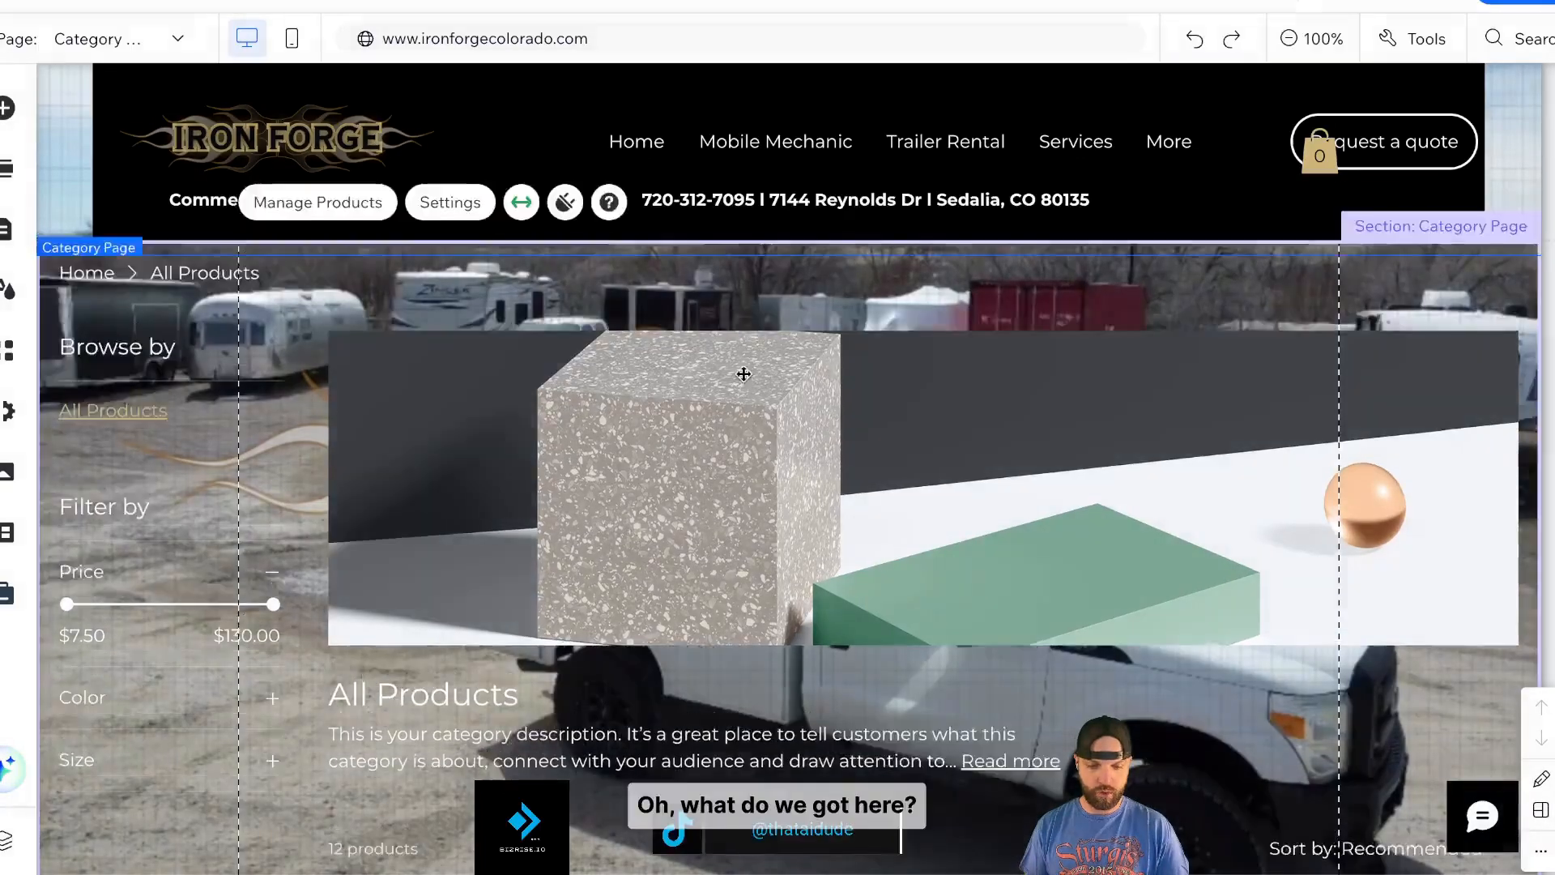
{"action": "scroll", "coordinate": [743, 371], "scroll_direction": "down", "scroll_amount": 3}
{"action": "scroll", "coordinate": [757, 267], "scroll_direction": "up", "scroll_amount": 3}
{"action": "scroll", "coordinate": [770, 235], "scroll_direction": "down", "scroll_amount": 12}
{"action": "scroll", "coordinate": [770, 224], "scroll_direction": "down", "scroll_amount": 5}
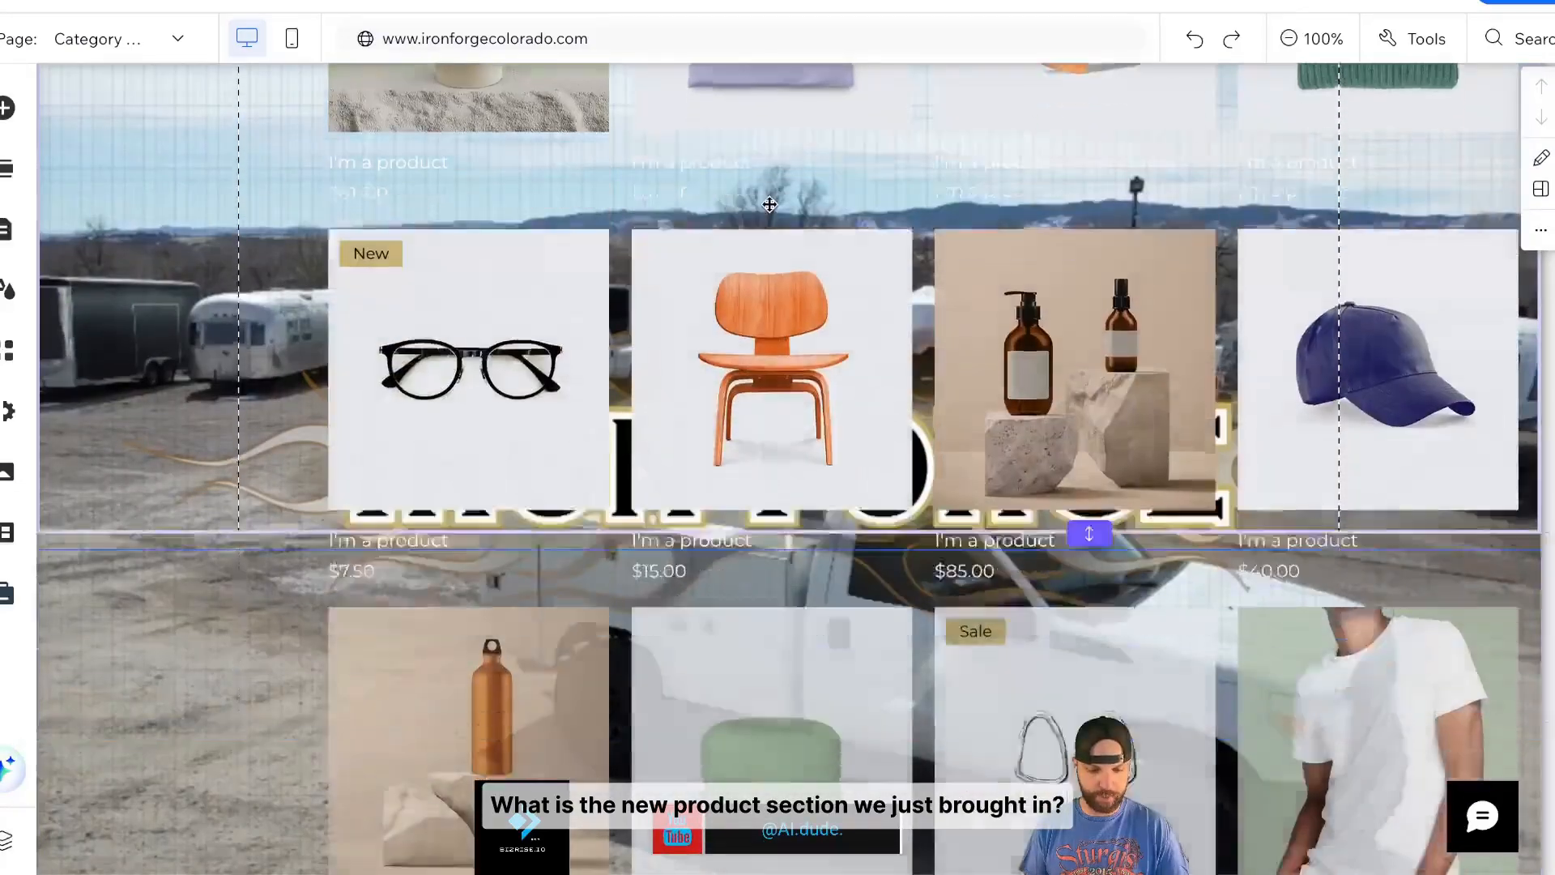
{"action": "scroll", "coordinate": [770, 219], "scroll_direction": "up", "scroll_amount": 15}
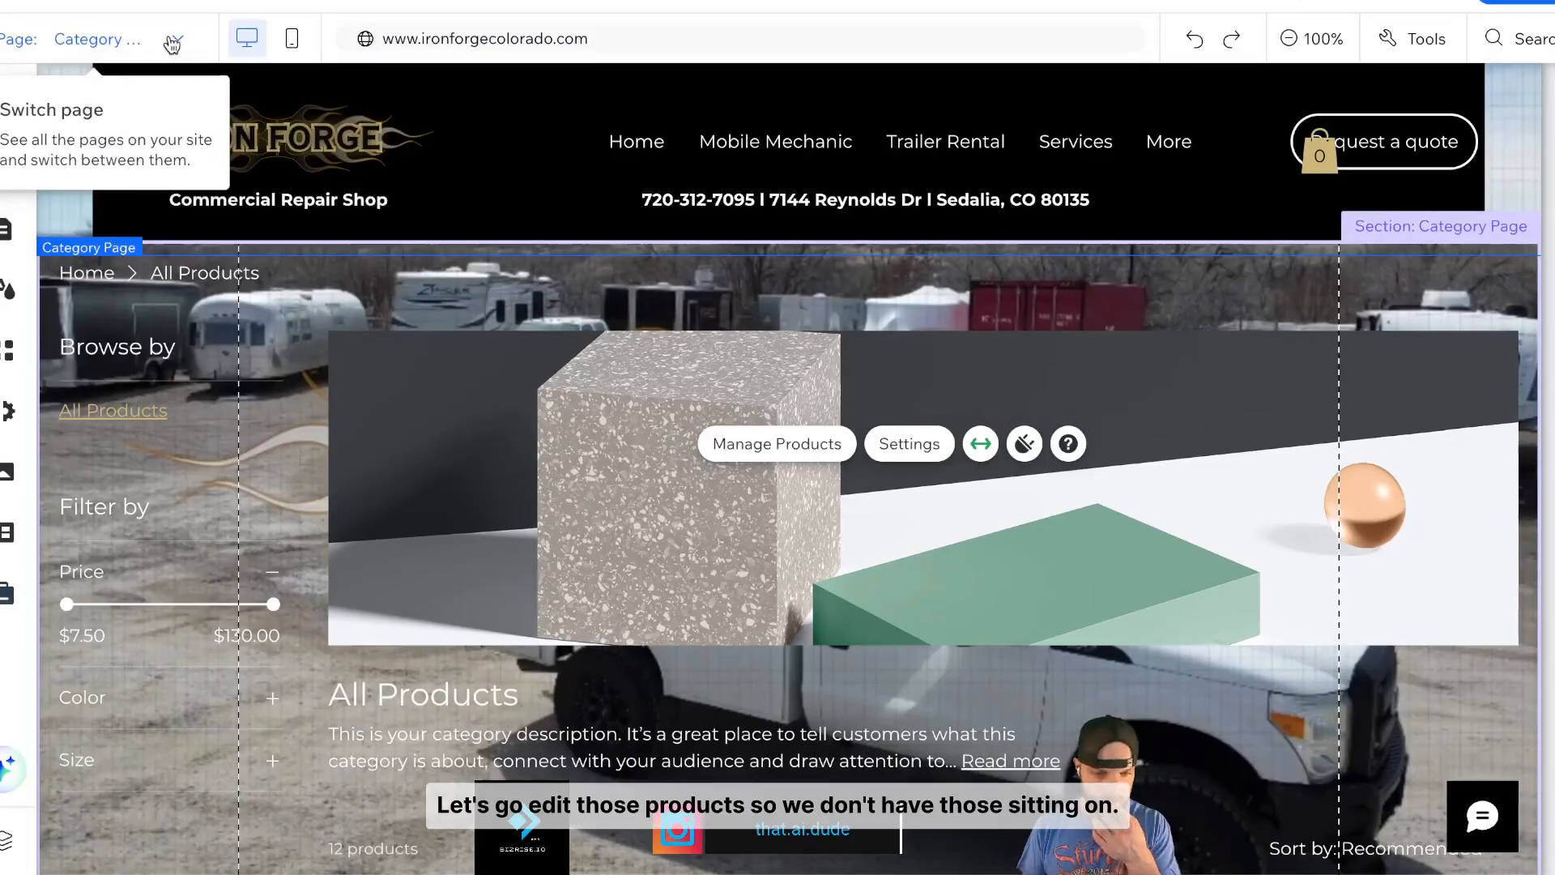
- Select all 12 sample products in the product list and delete them
{"action": "left_click", "coordinate": [580, 374]}
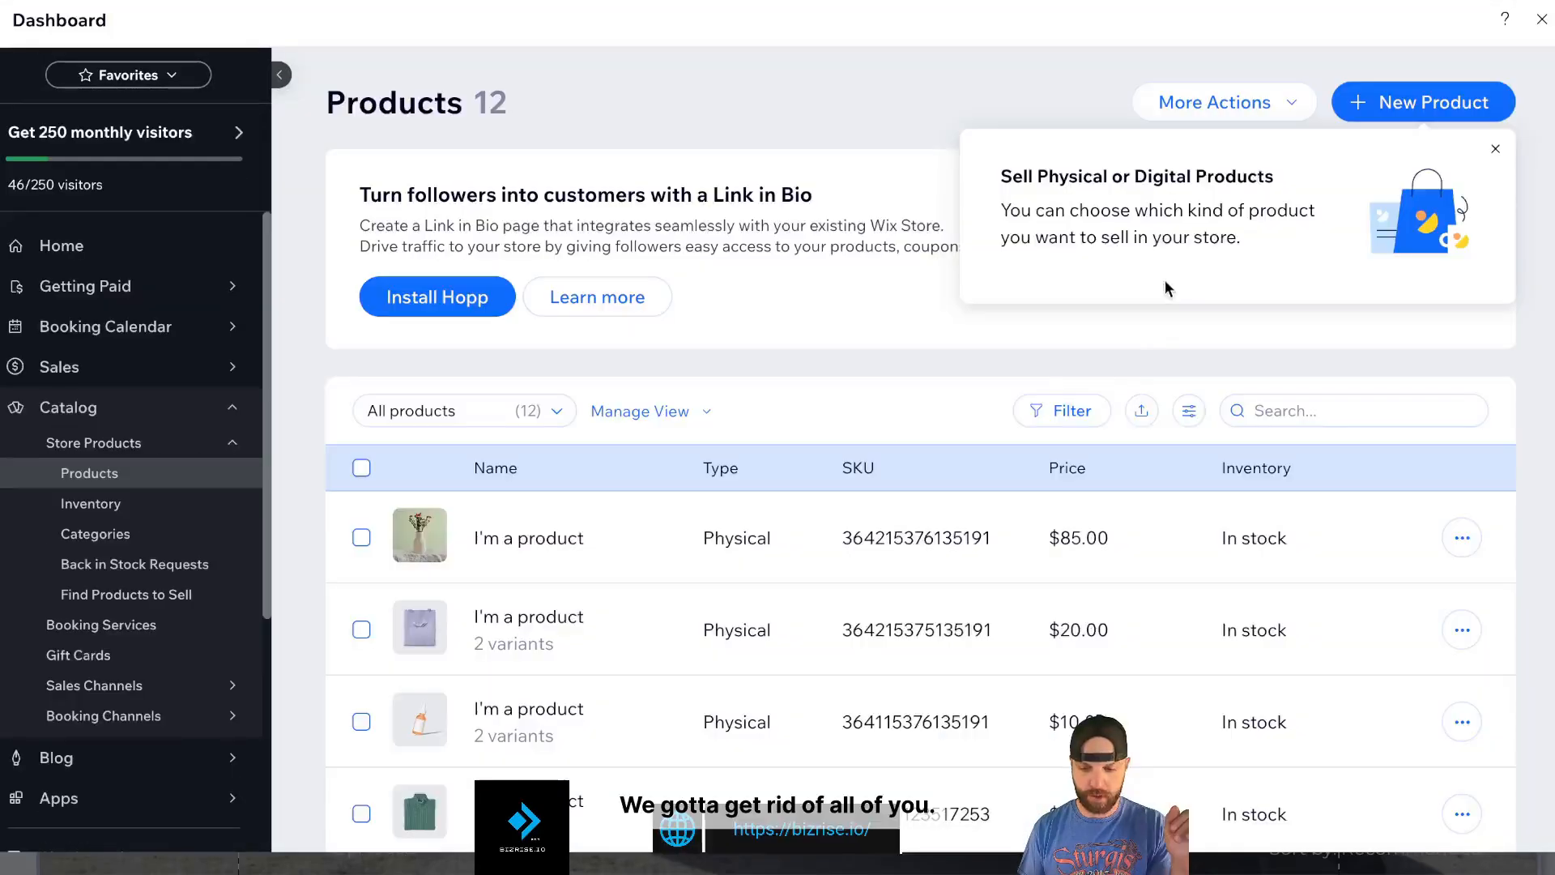
{"action": "left_click", "coordinate": [361, 467]}
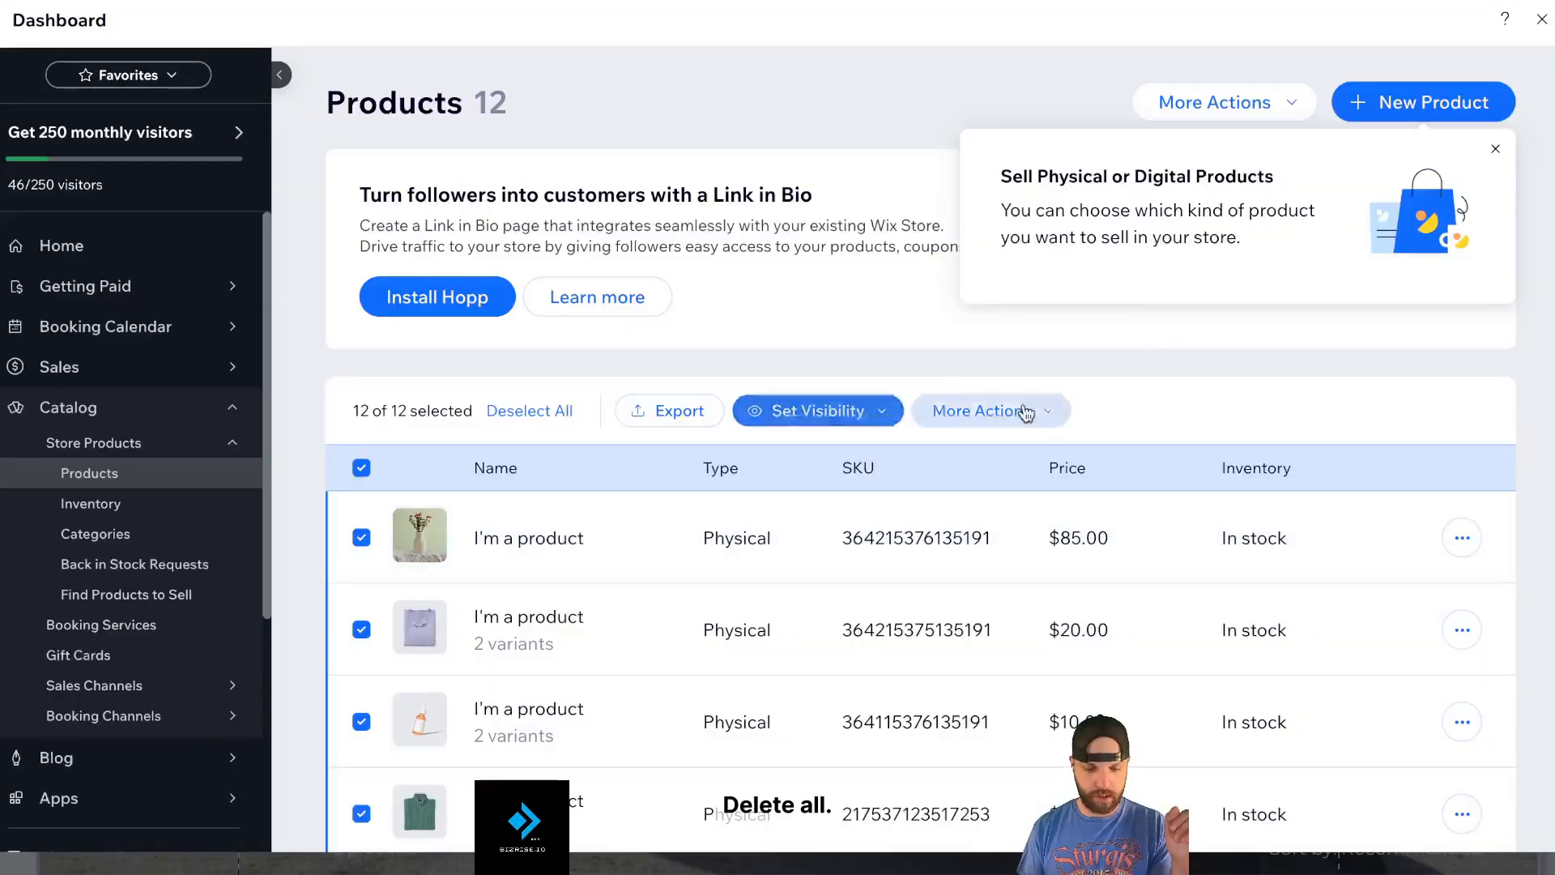
{"action": "left_click", "coordinate": [1026, 413]}
{"action": "left_click", "coordinate": [899, 843]}
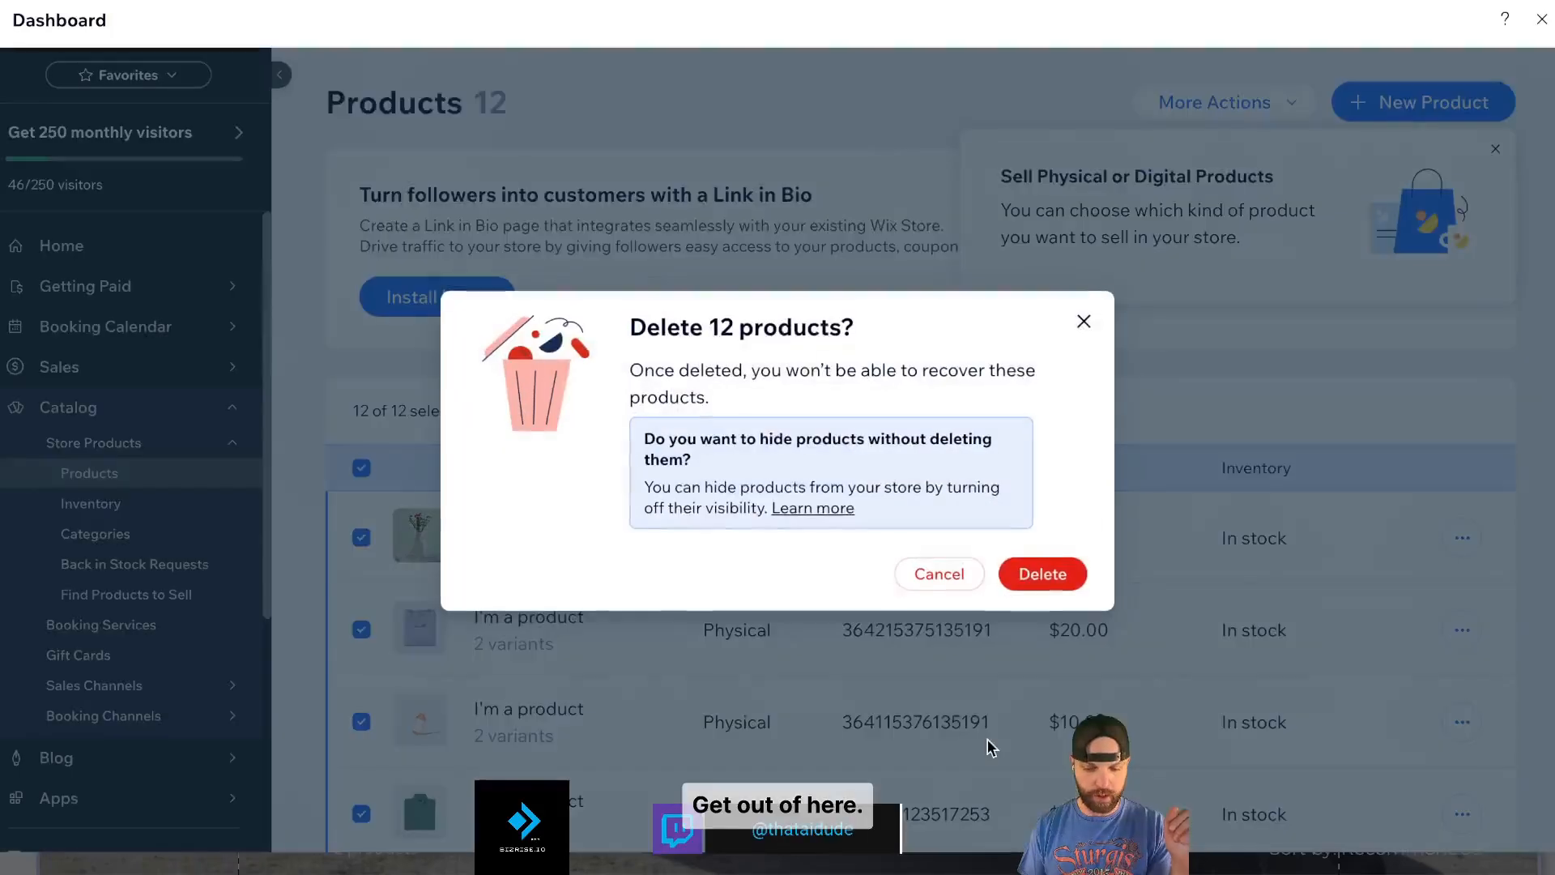
{"action": "left_click", "coordinate": [1042, 574]}
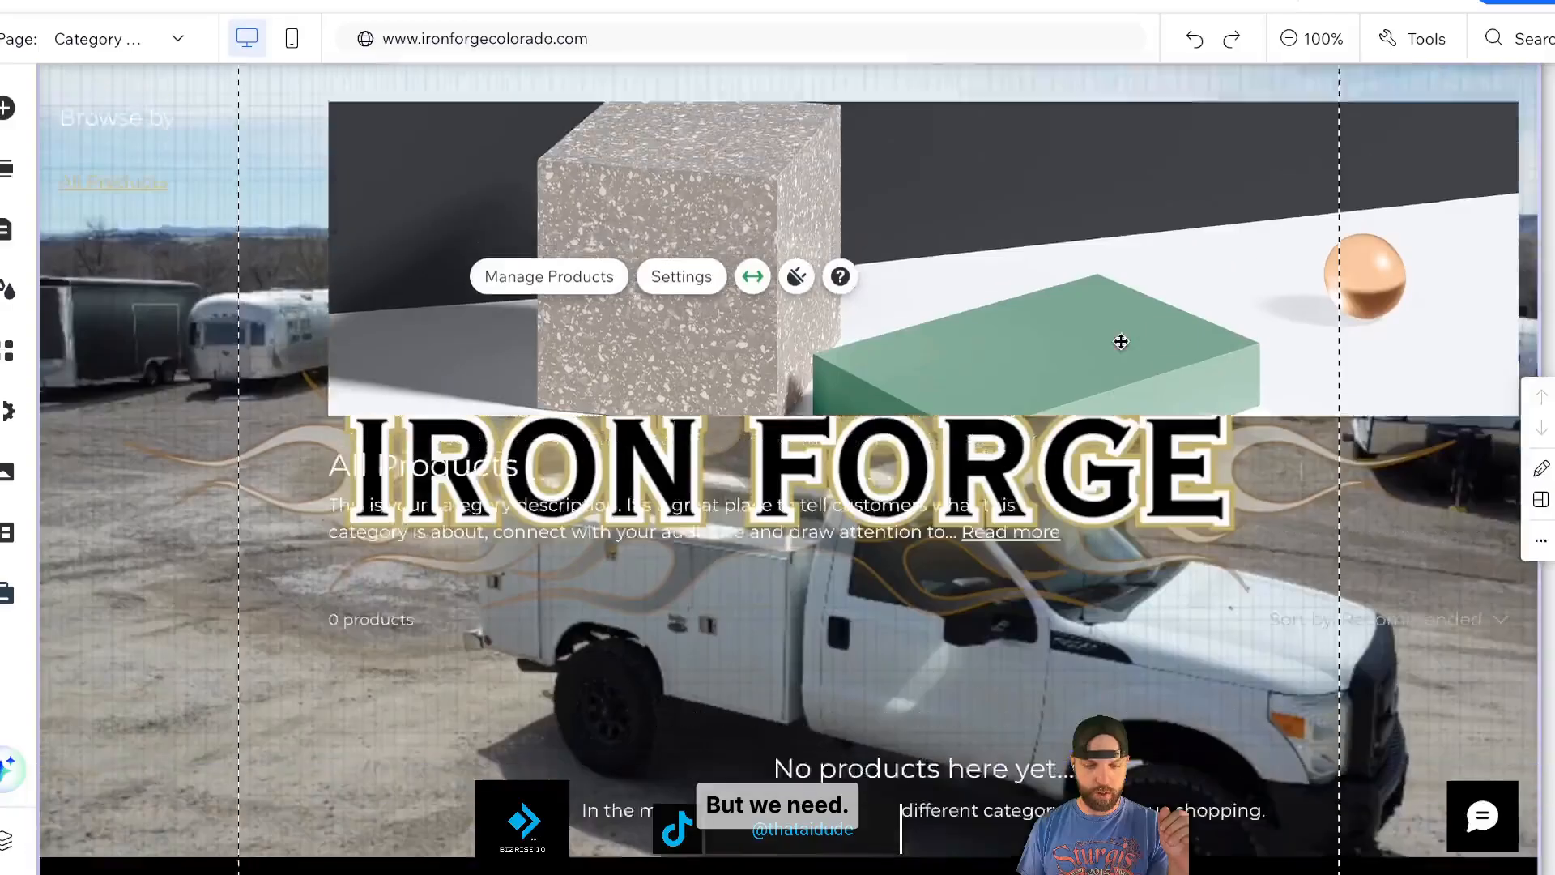
{"action": "scroll", "coordinate": [1121, 342], "scroll_direction": "up", "scroll_amount": 3}
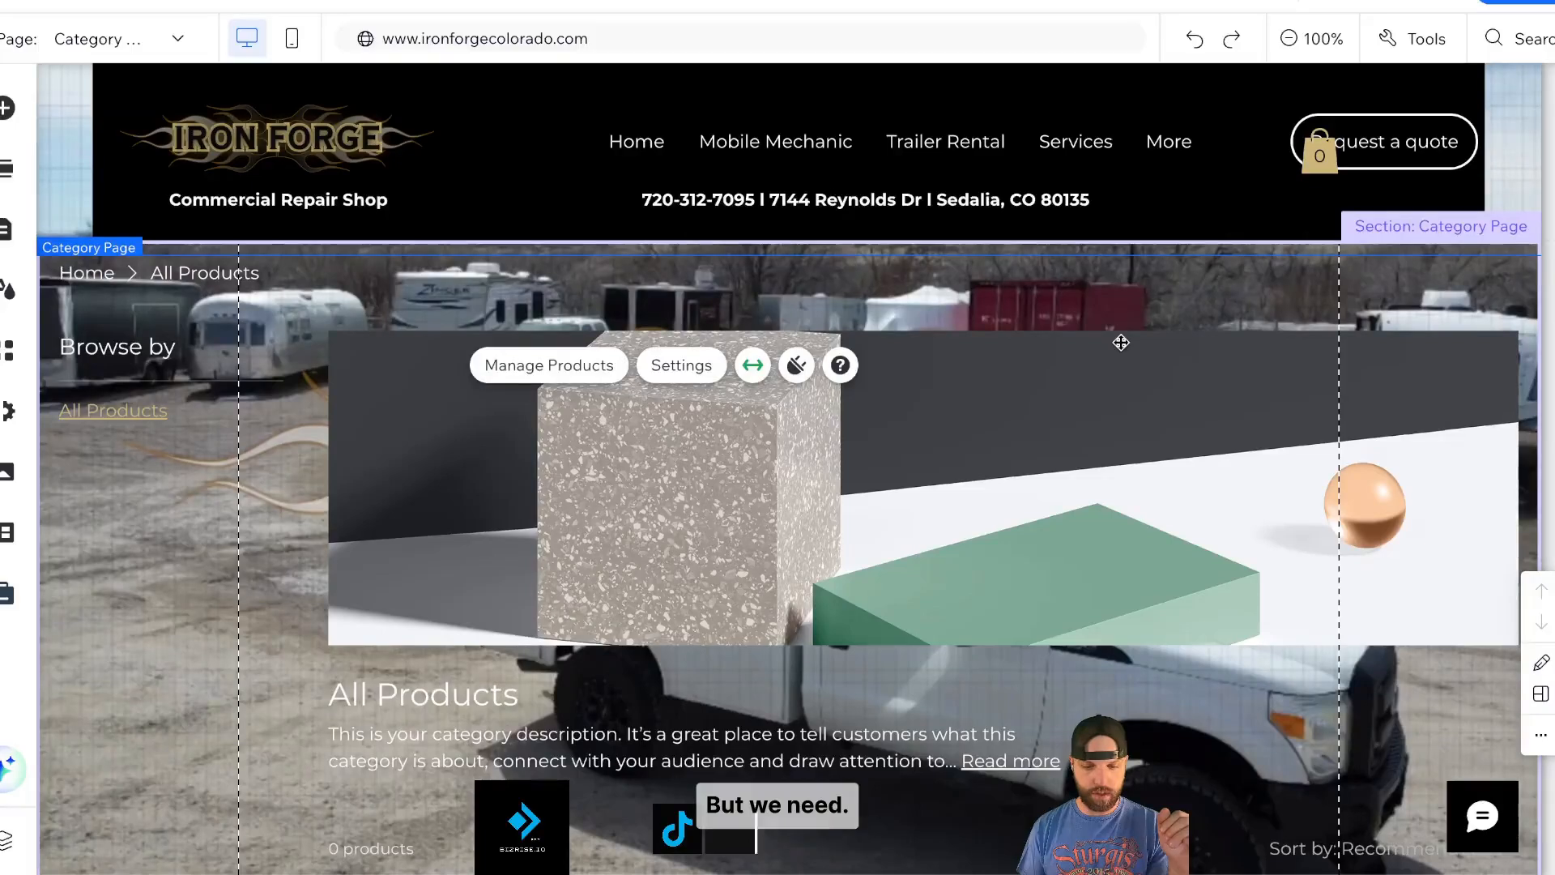
- Change the page background from the lot photo to a solid black colour
{"action": "left_click", "coordinate": [6, 291]}
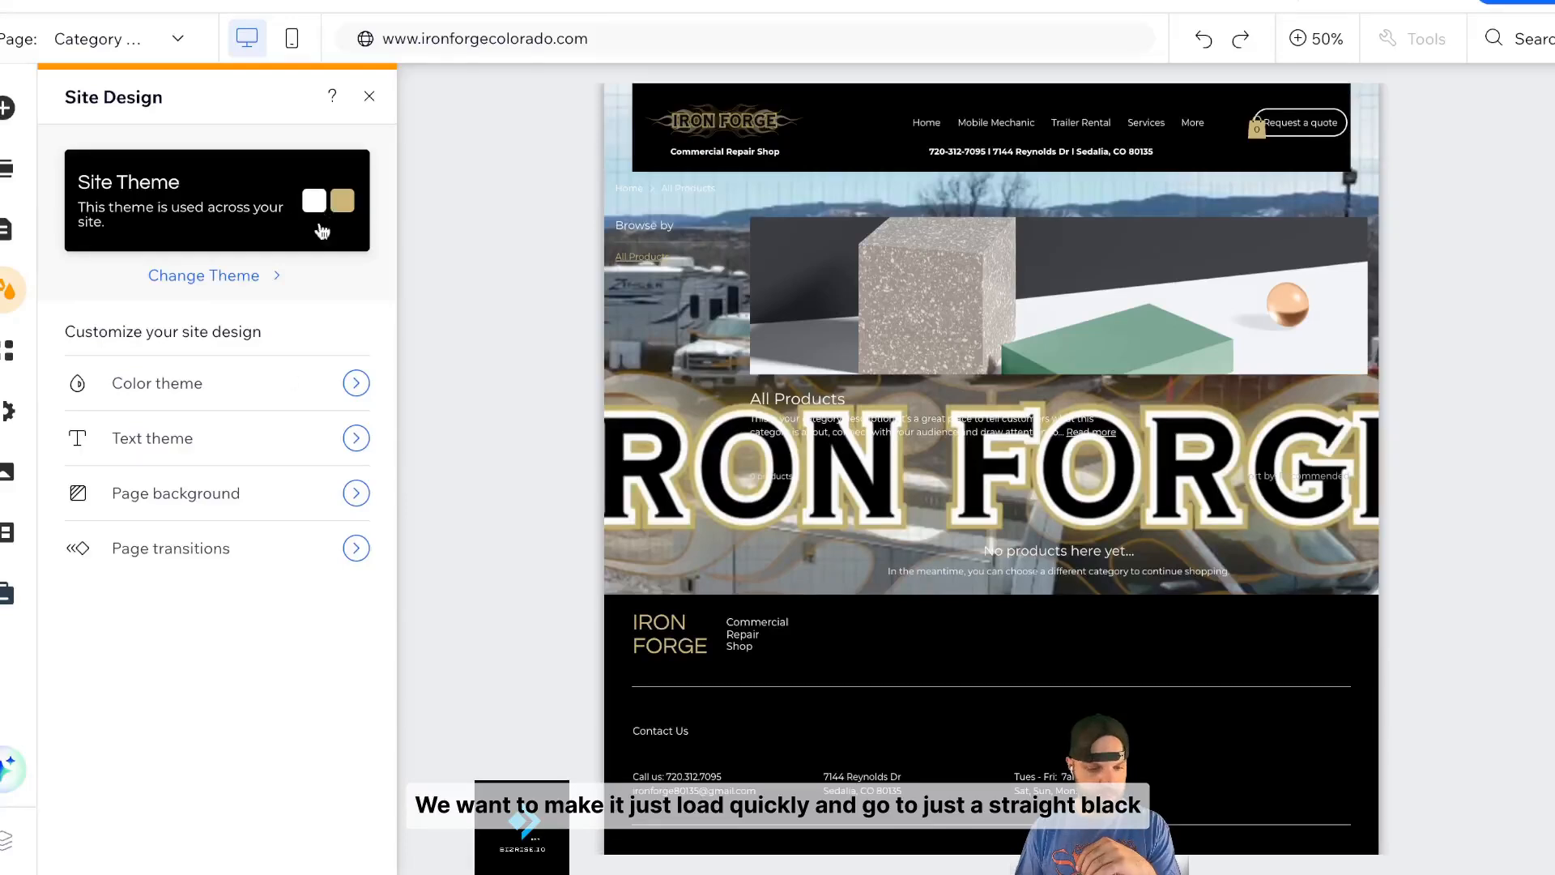
{"action": "left_click", "coordinate": [241, 511]}
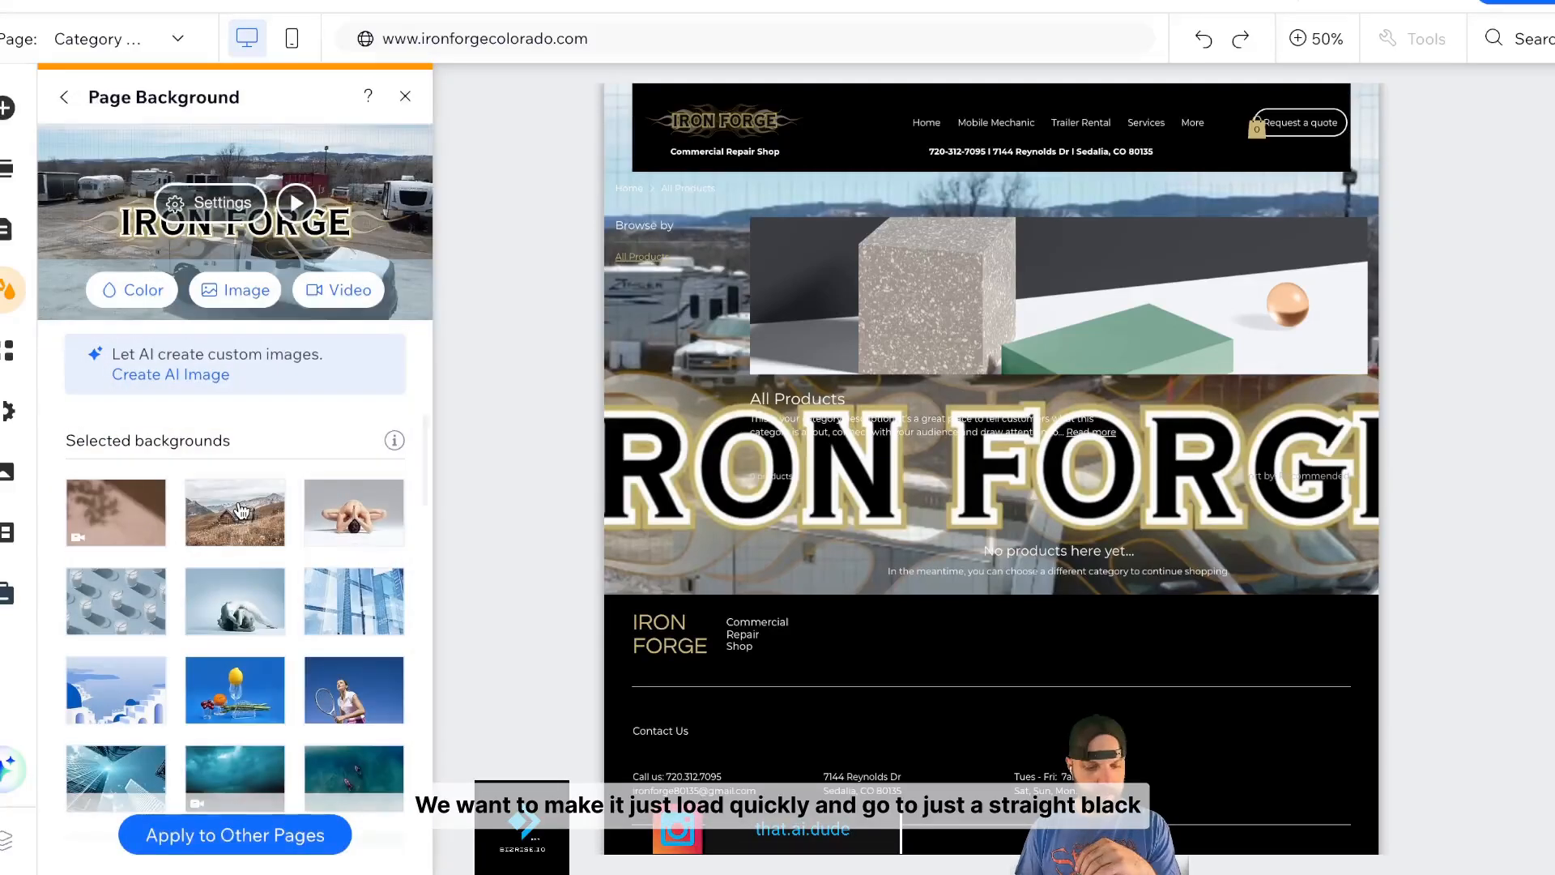
{"action": "left_click", "coordinate": [124, 290]}
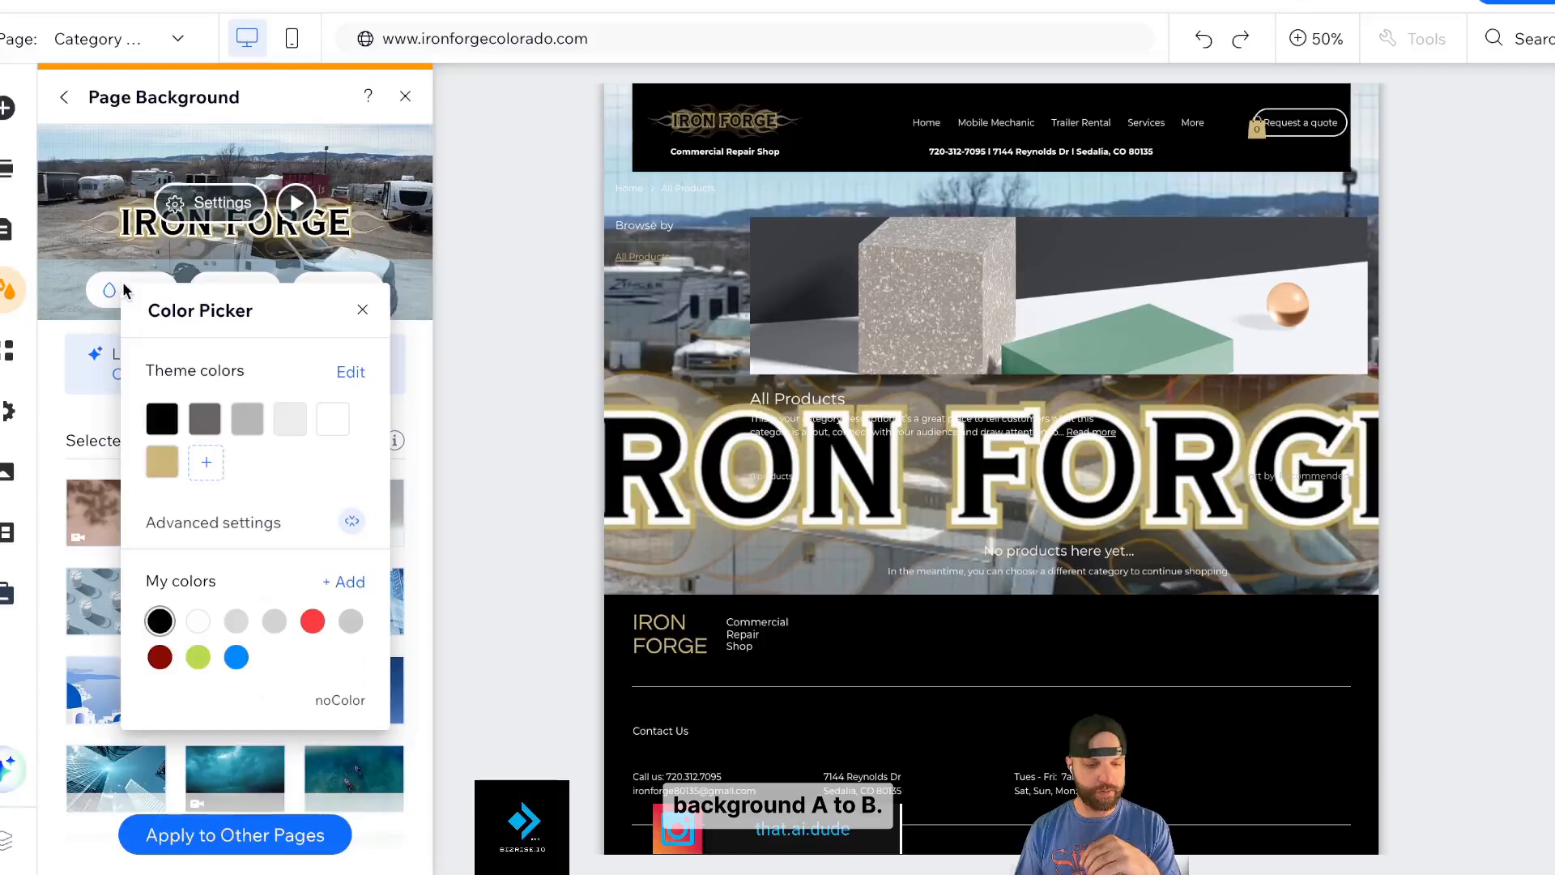
{"action": "left_click", "coordinate": [162, 418]}
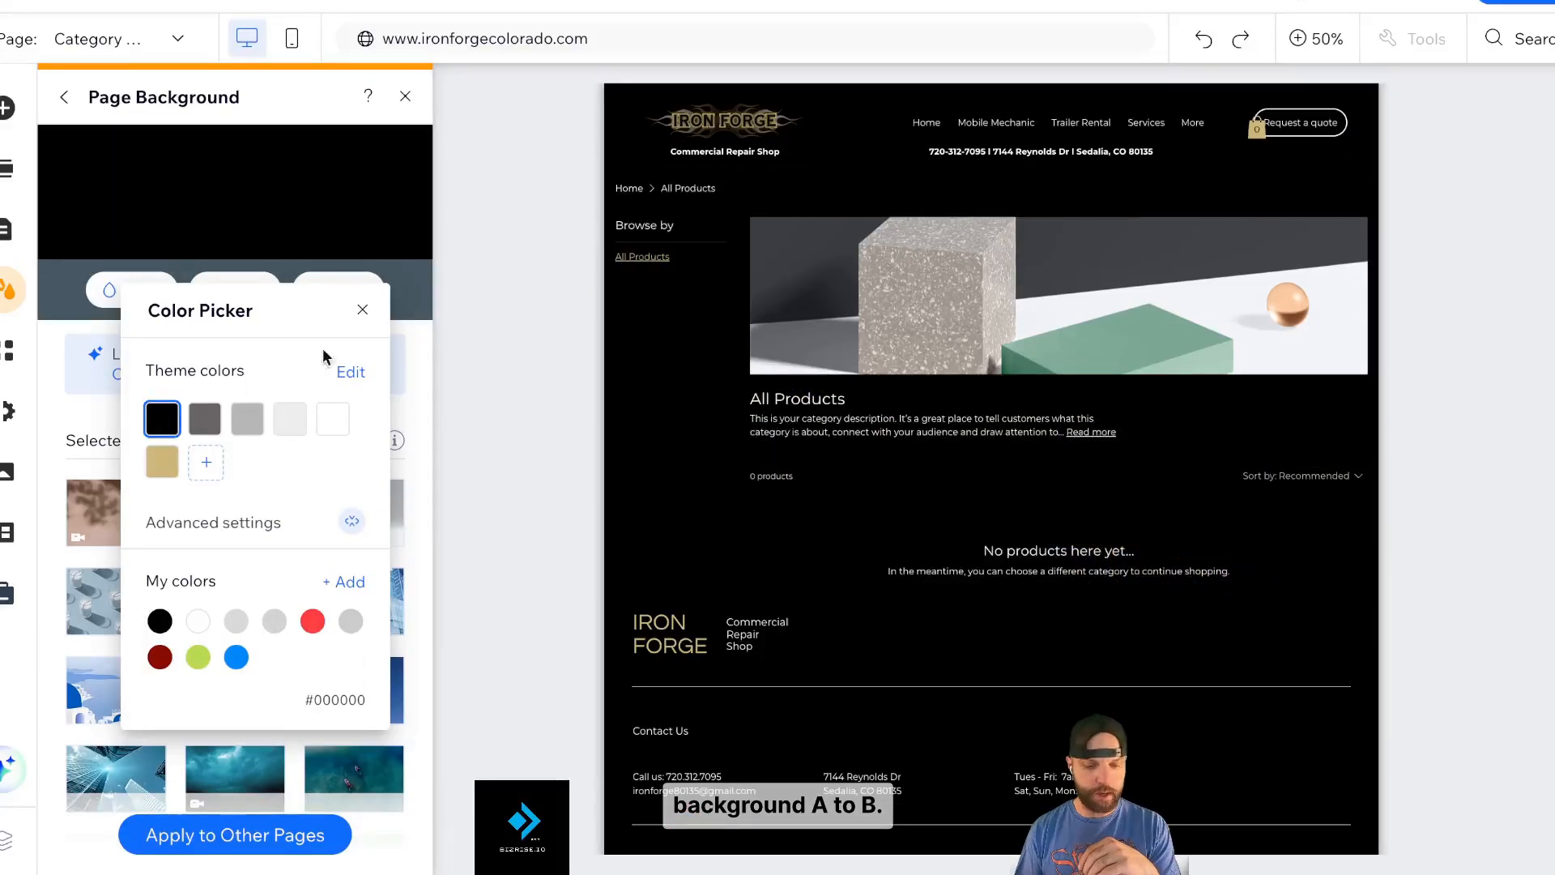
{"action": "left_click", "coordinate": [530, 373]}
{"action": "left_click", "coordinate": [404, 101]}
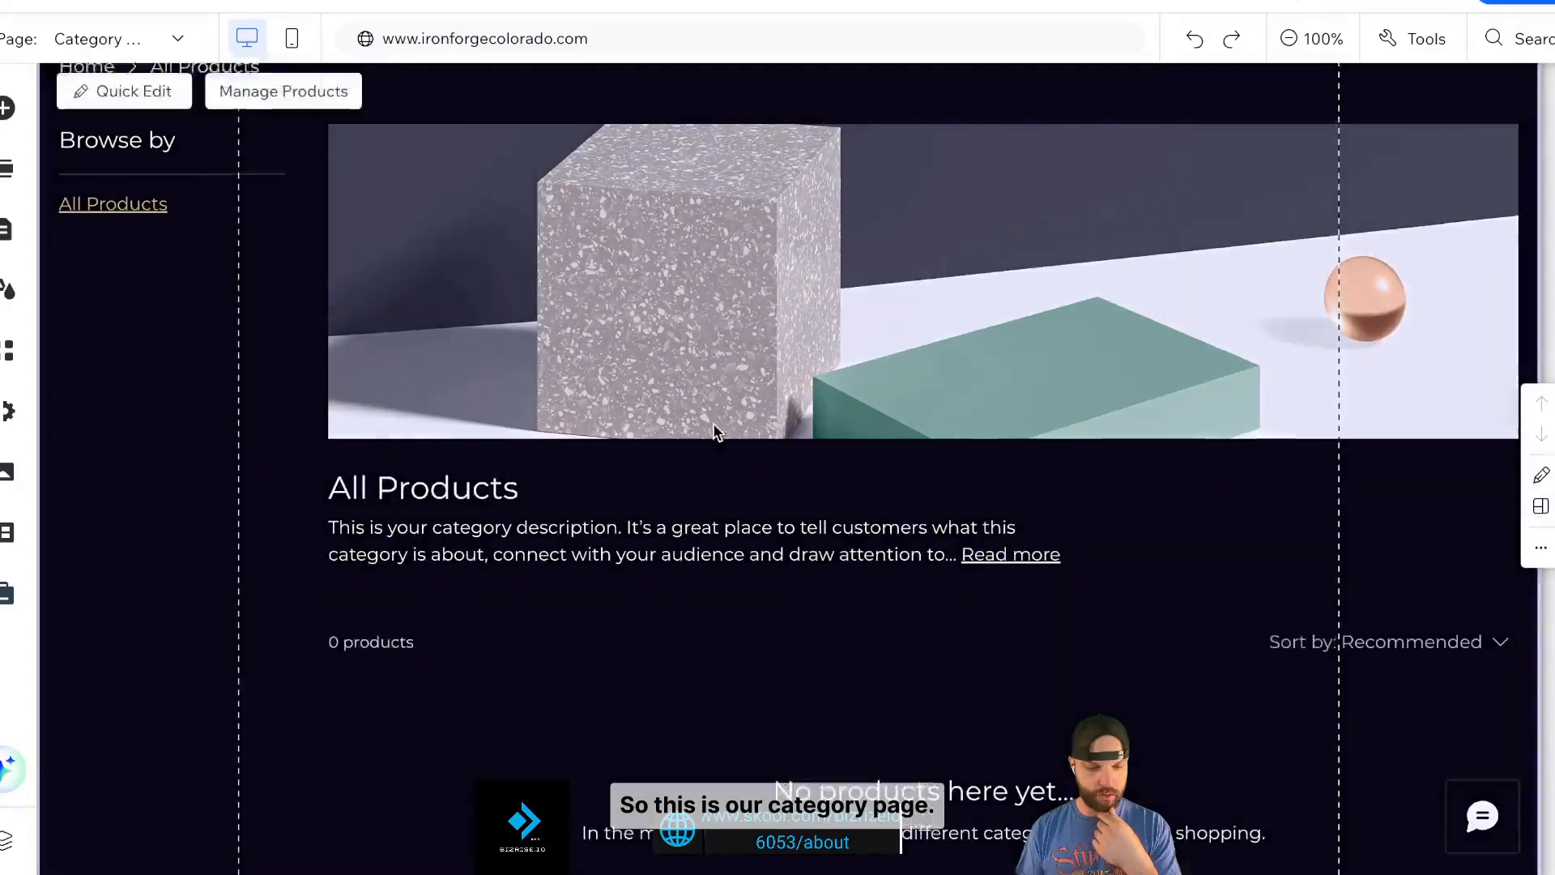
- Select the category page's product gallery and choose Manage Products
{"action": "scroll", "coordinate": [733, 451], "scroll_direction": "up", "scroll_amount": 2}
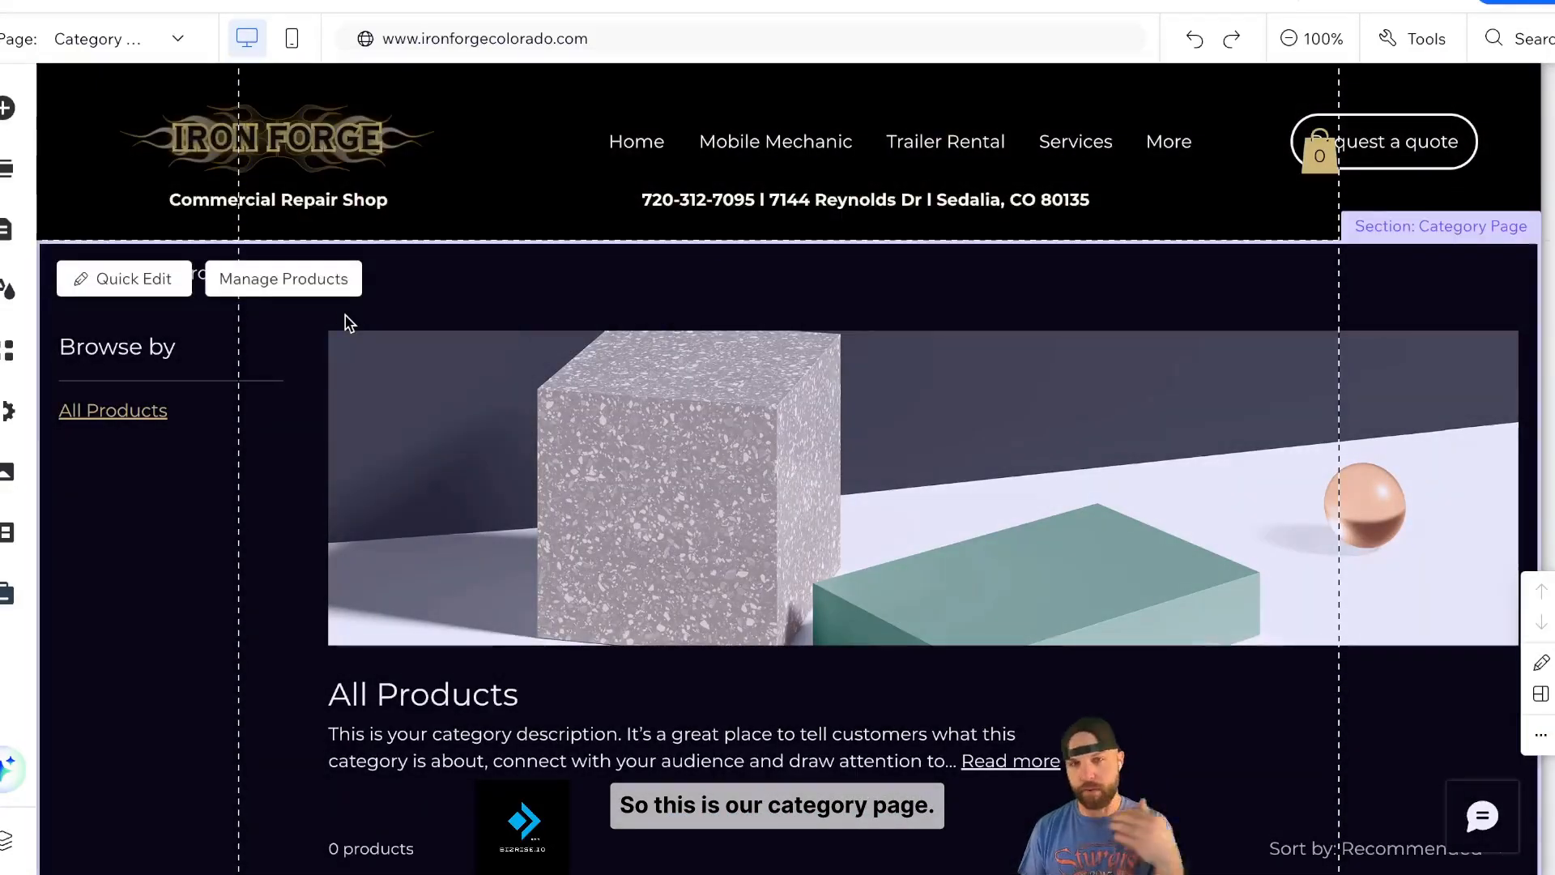
{"action": "scroll", "coordinate": [685, 433], "scroll_direction": "down", "scroll_amount": 2}
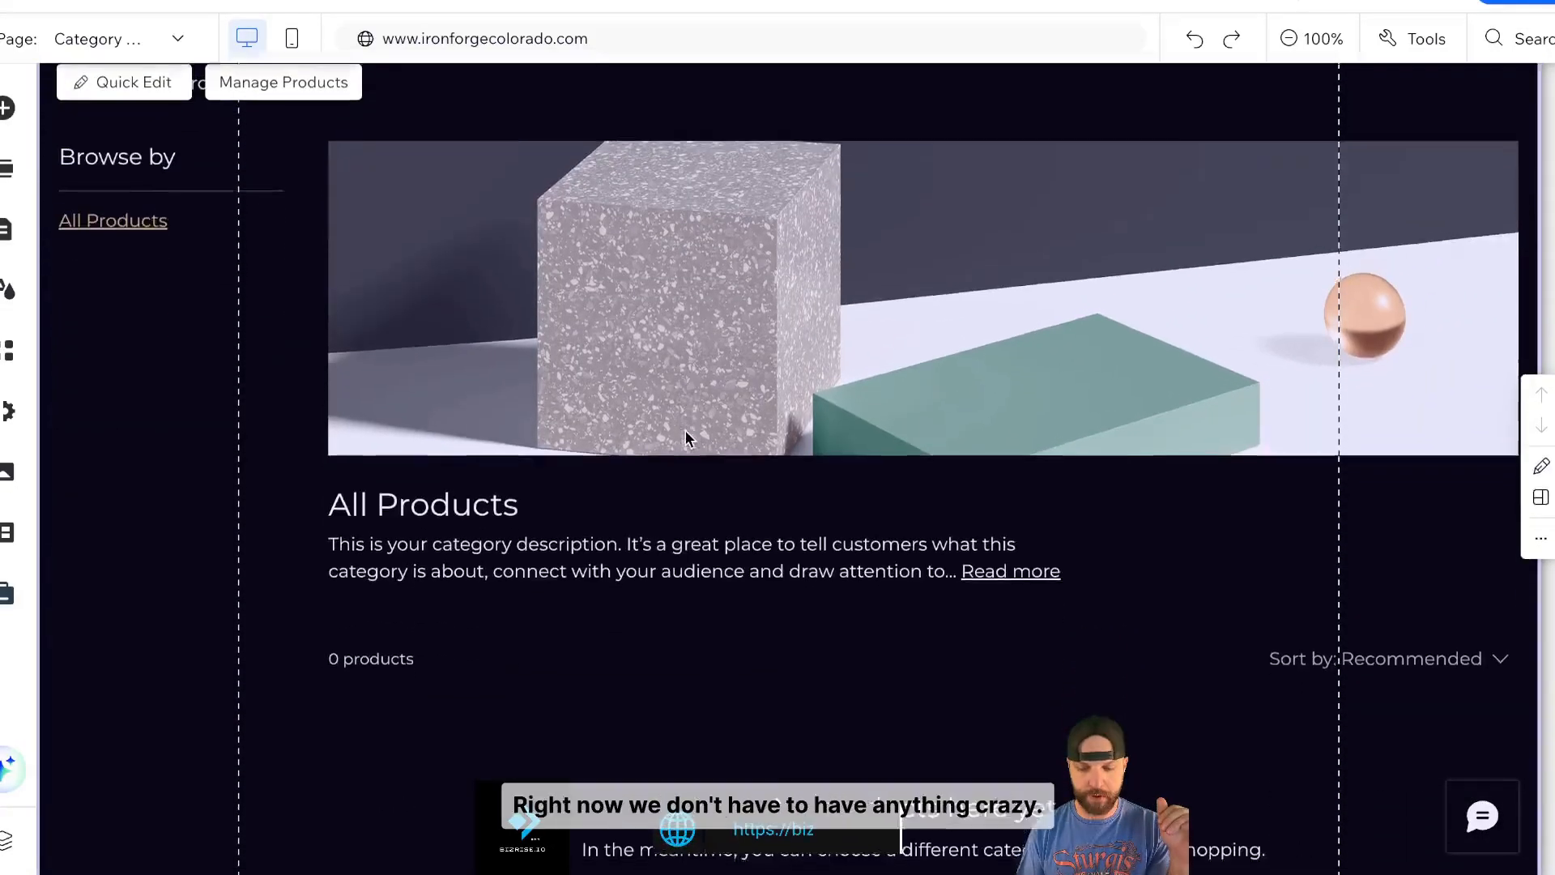
{"action": "scroll", "coordinate": [686, 430], "scroll_direction": "down", "scroll_amount": 3}
{"action": "scroll", "coordinate": [695, 405], "scroll_direction": "up", "scroll_amount": 4}
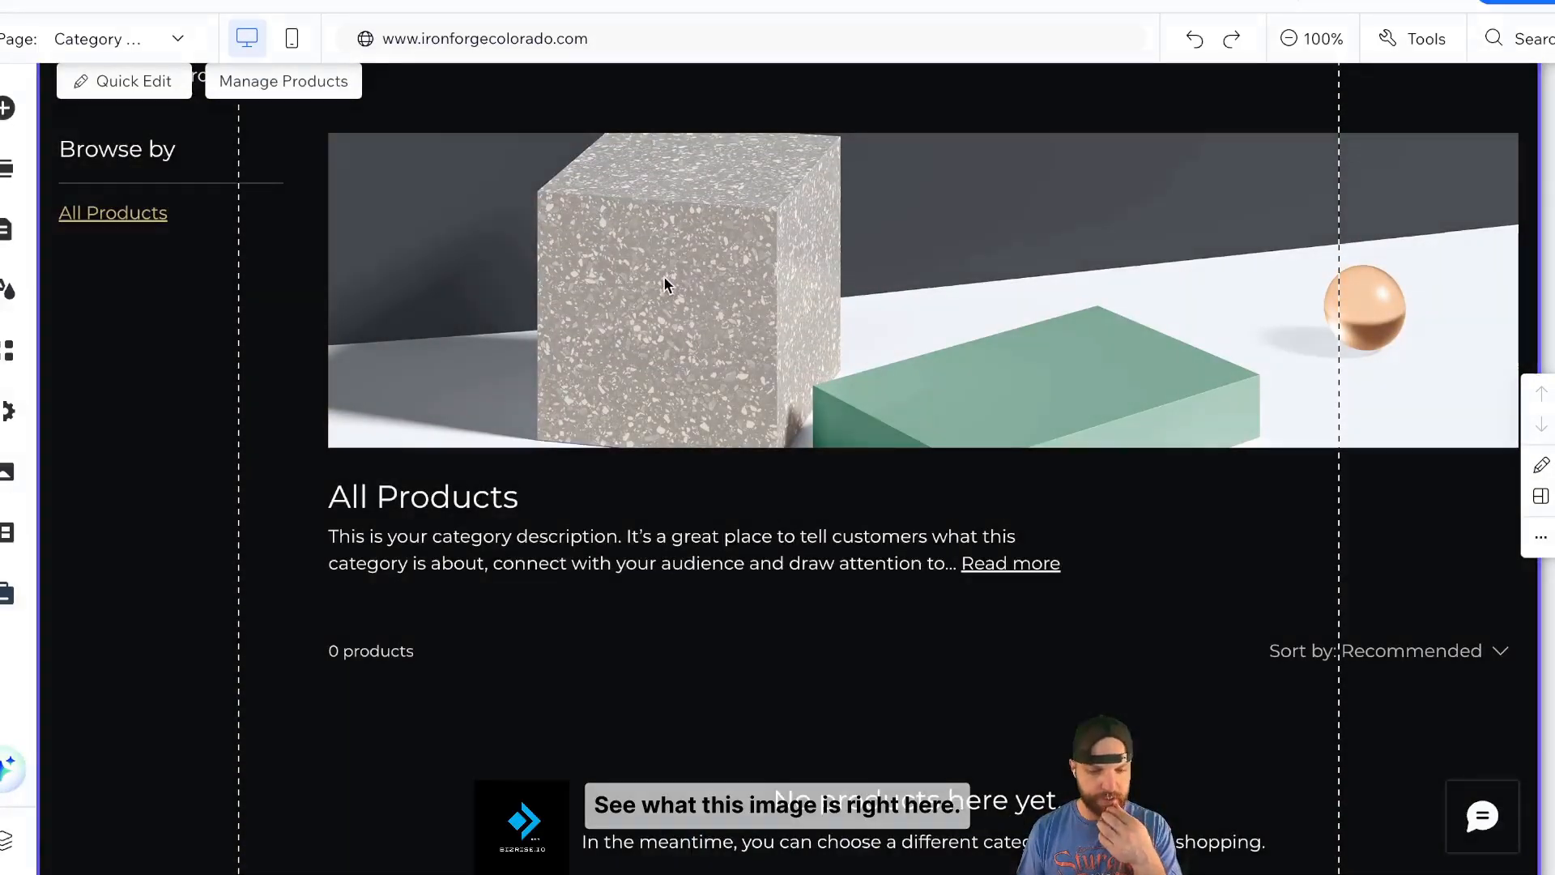
{"action": "left_click", "coordinate": [664, 284]}
{"action": "scroll", "coordinate": [673, 292], "scroll_direction": "up", "scroll_amount": 2}
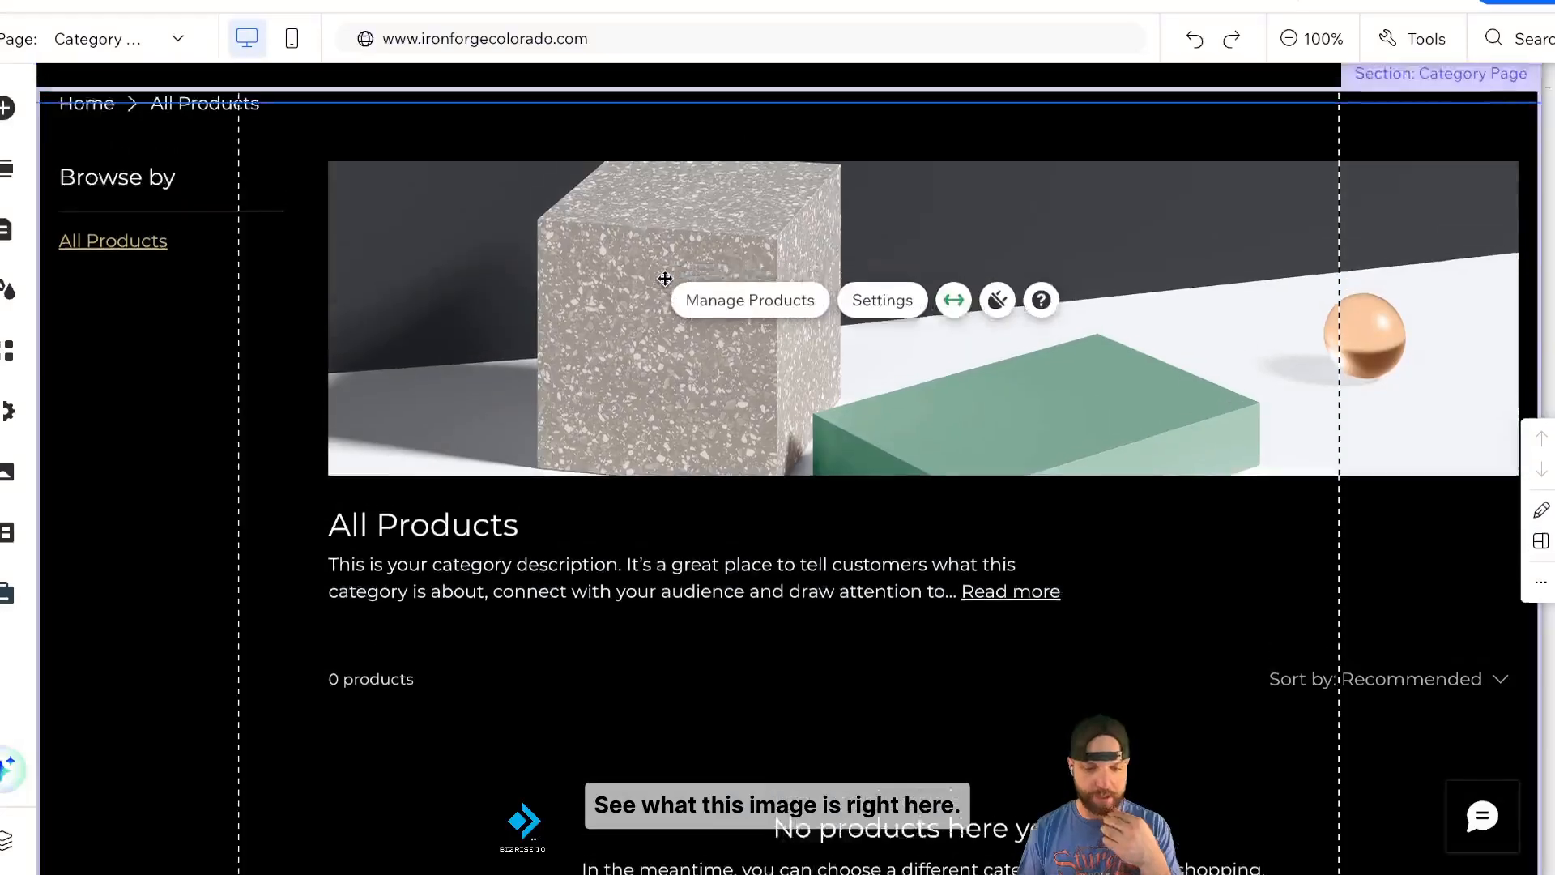
{"action": "left_click", "coordinate": [585, 304]}
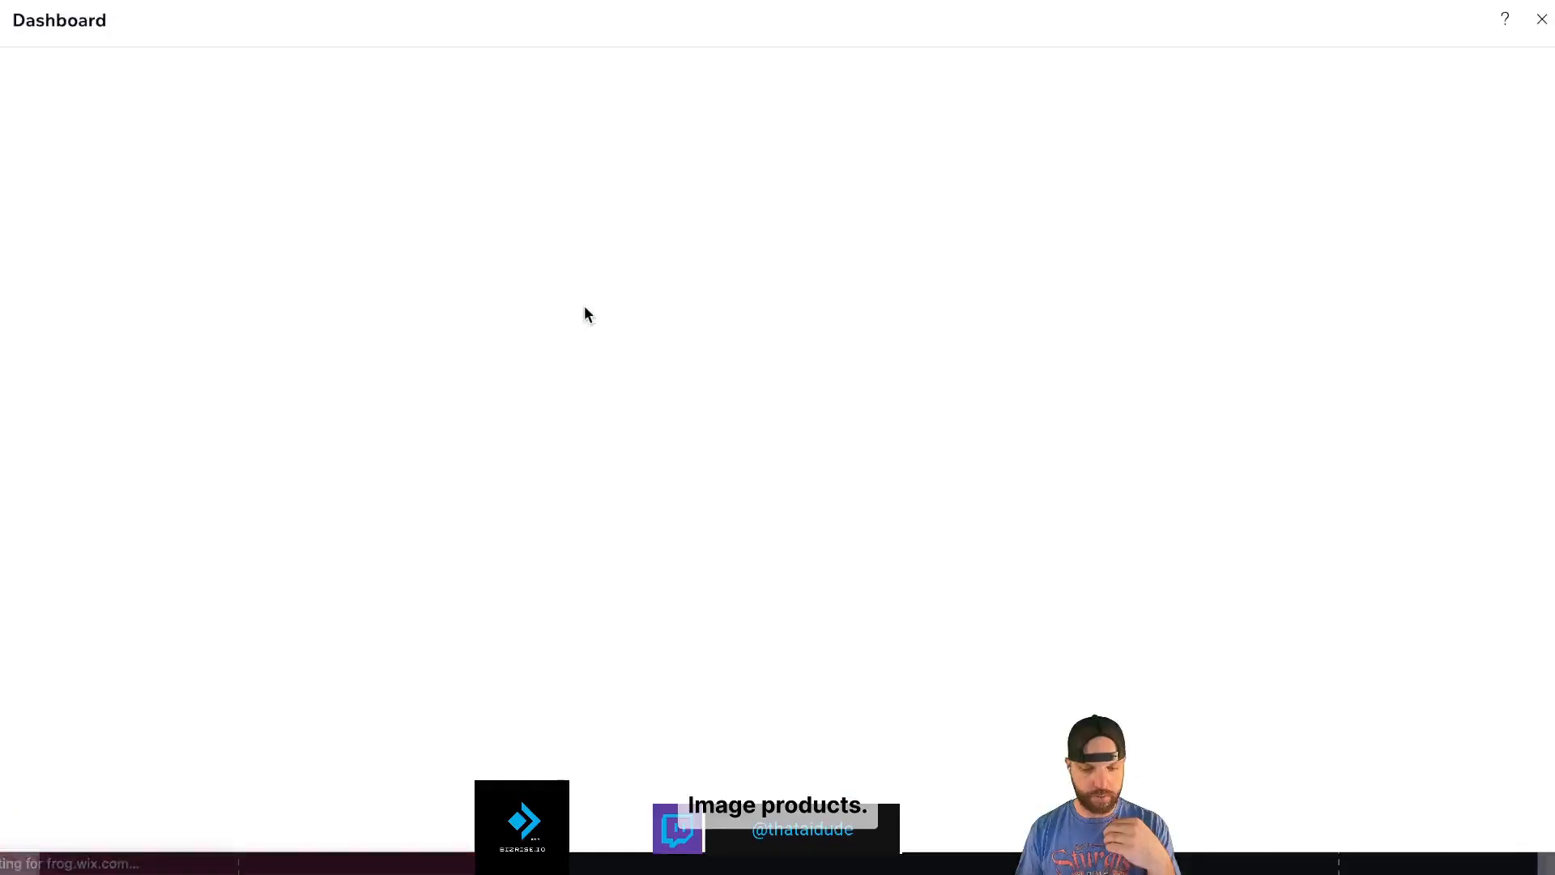
- Close the product dashboard and review the category gallery's Layout and Design settings
{"action": "left_click", "coordinate": [1543, 19]}
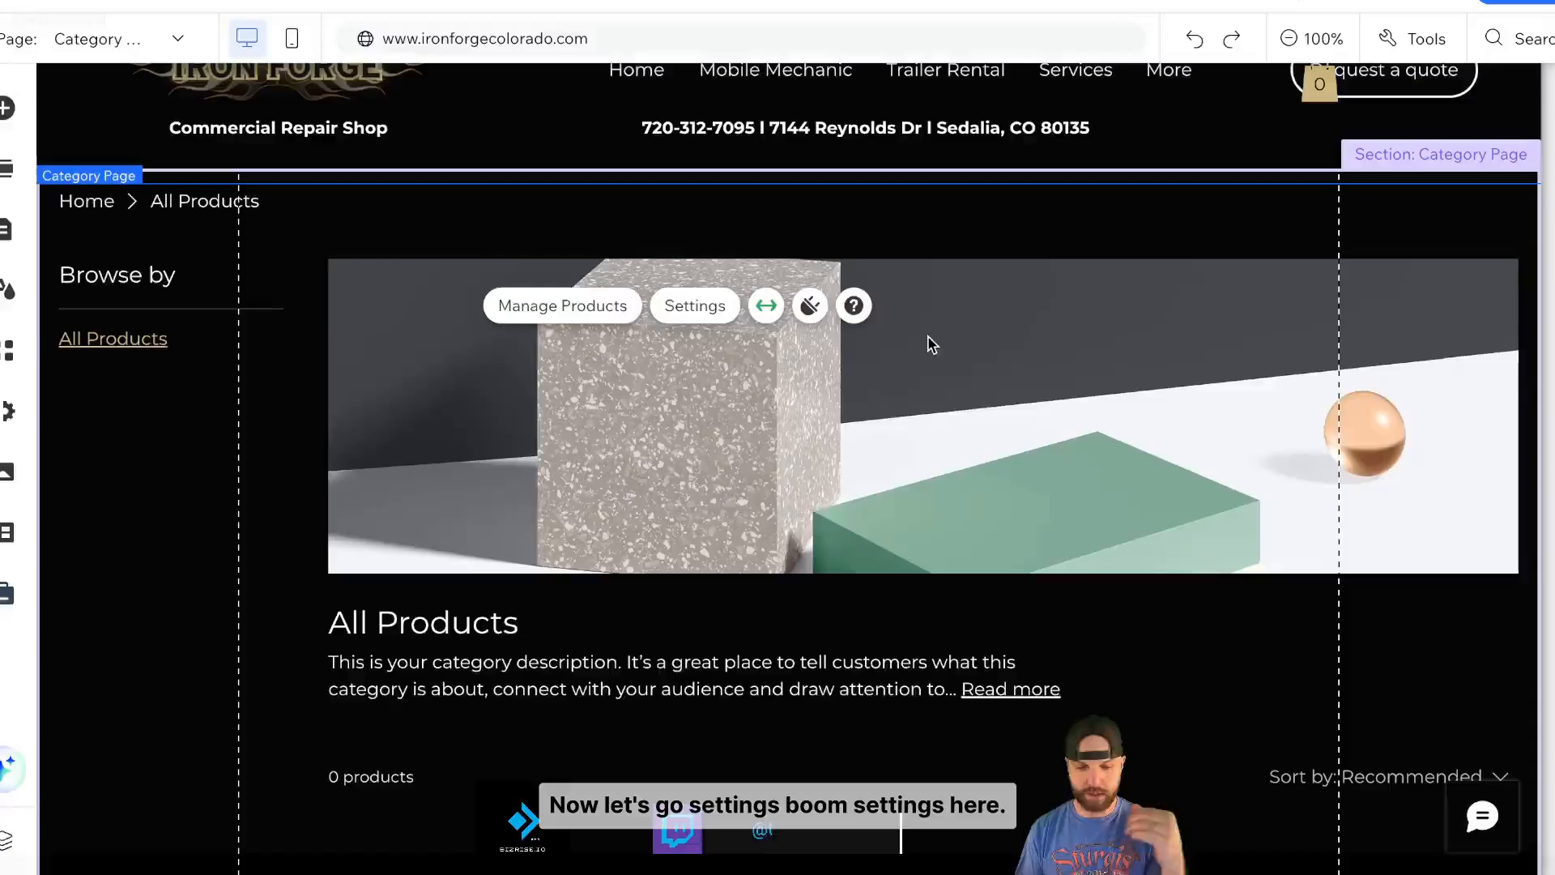
{"action": "left_click", "coordinate": [680, 314]}
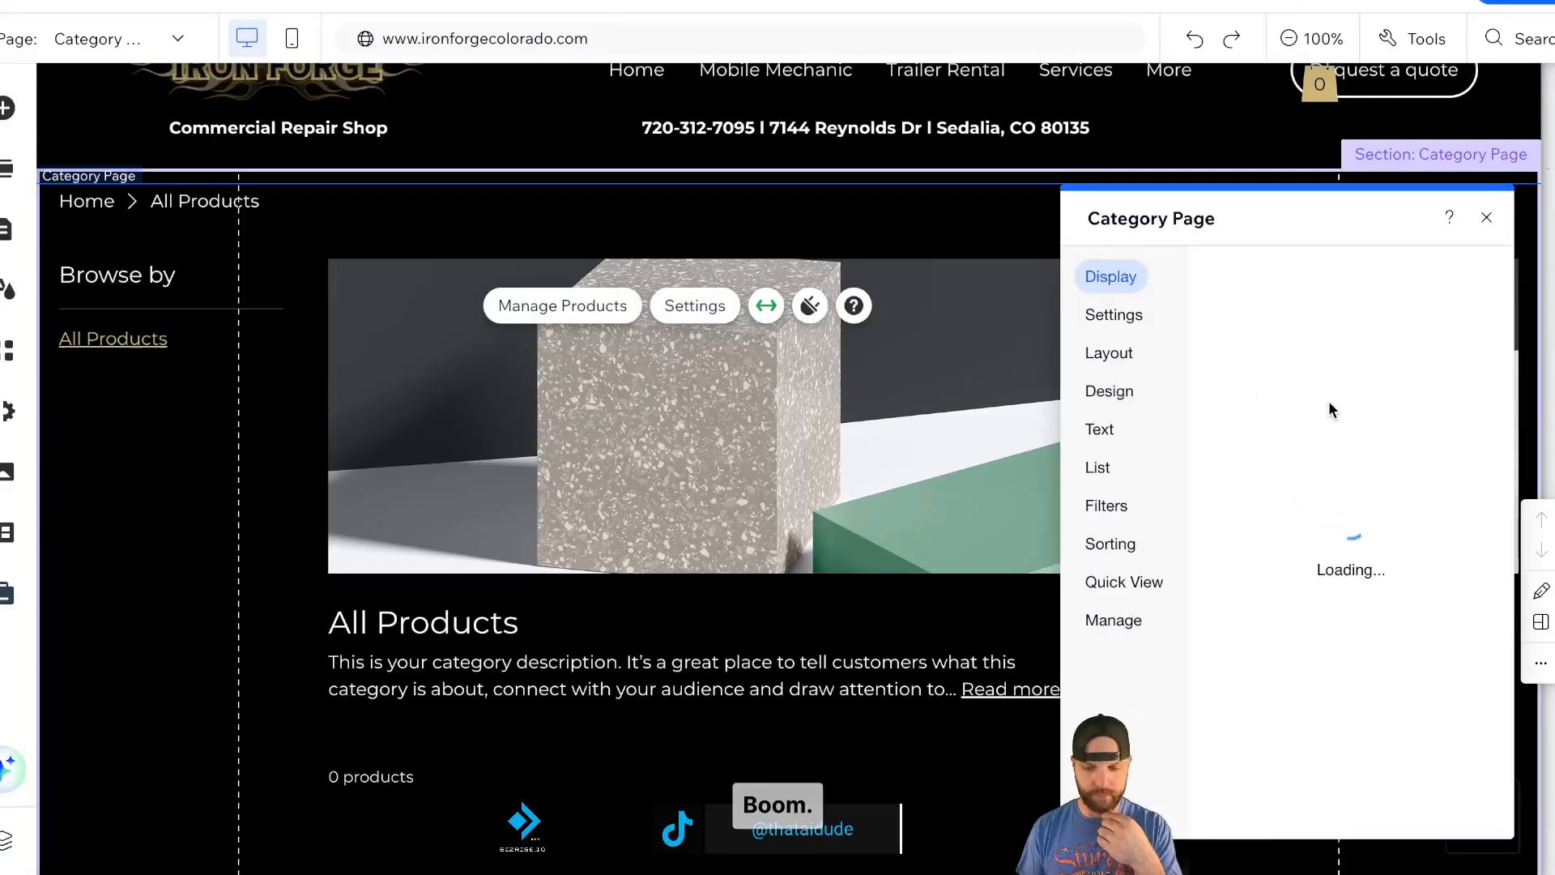
{"action": "left_click", "coordinate": [1109, 352]}
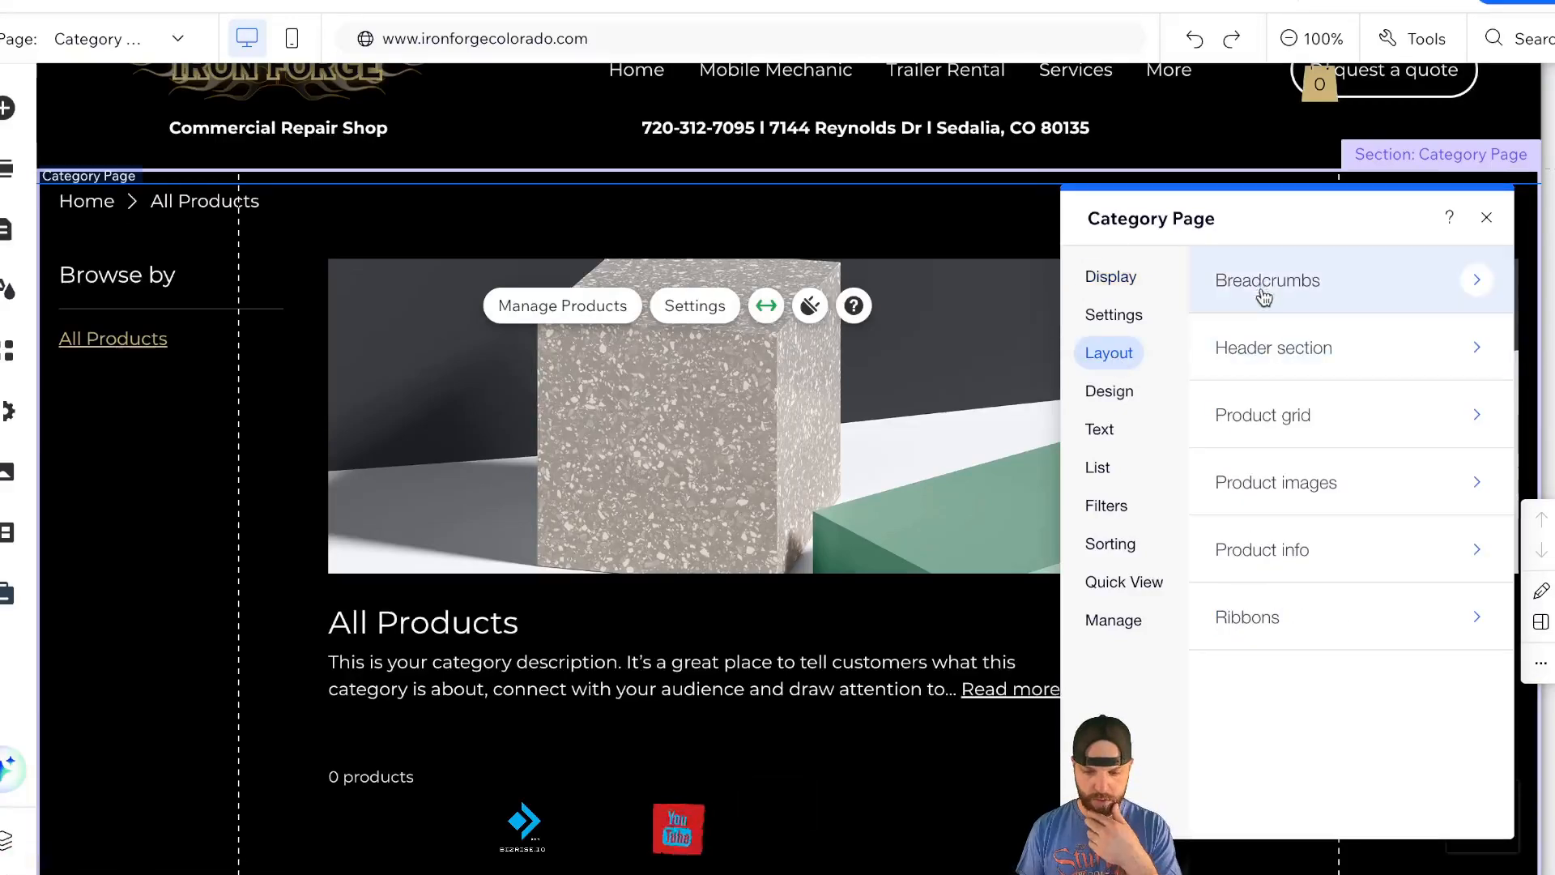
{"action": "left_click", "coordinate": [1109, 391]}
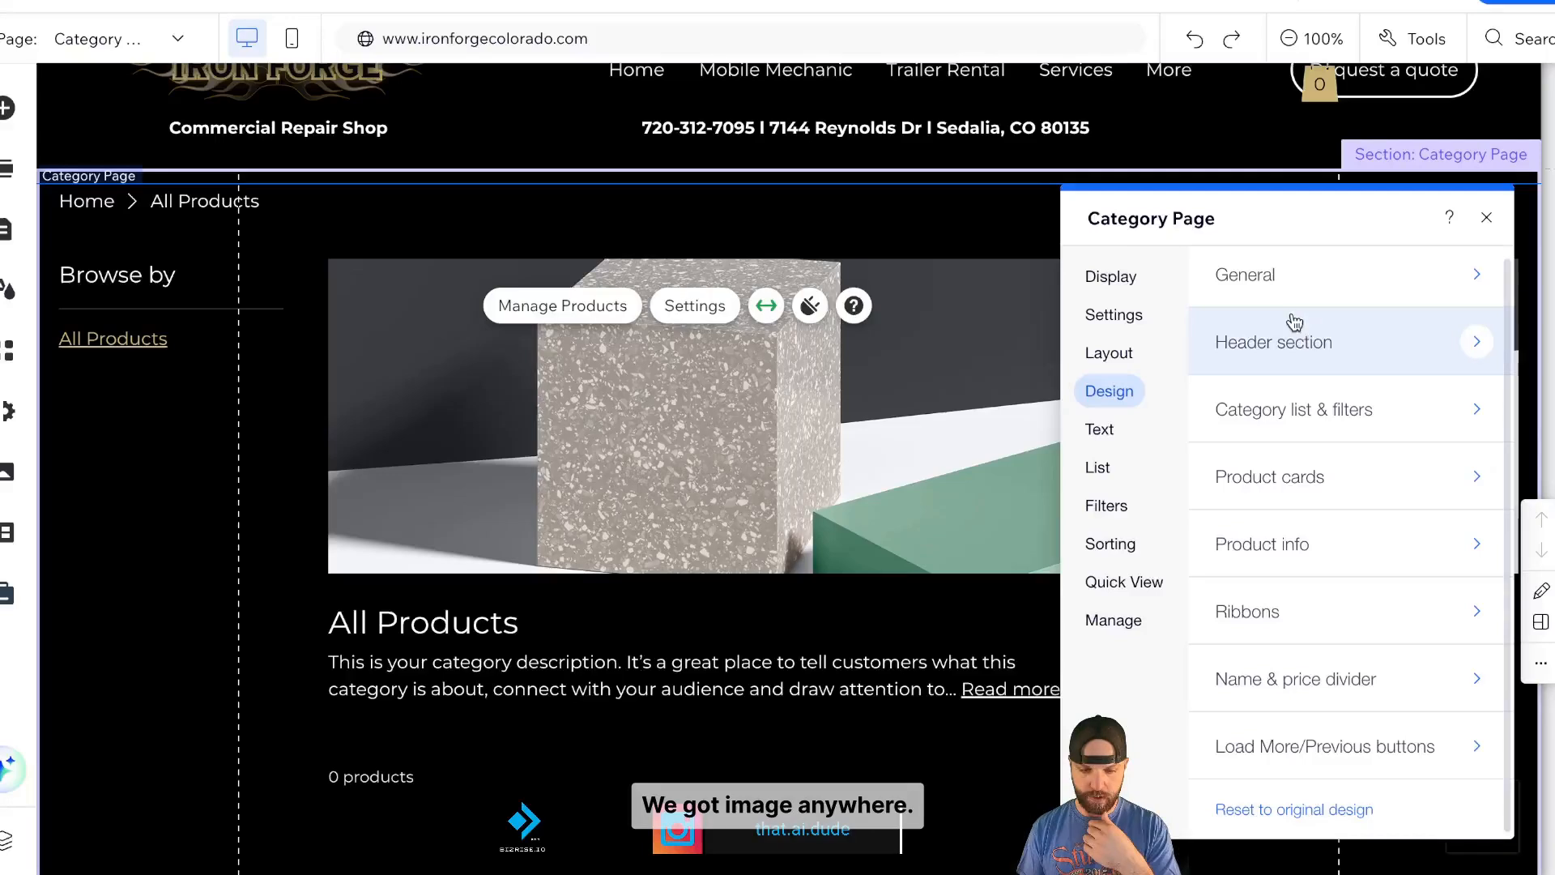
{"action": "left_click", "coordinate": [1377, 341]}
{"action": "left_click", "coordinate": [1487, 219]}
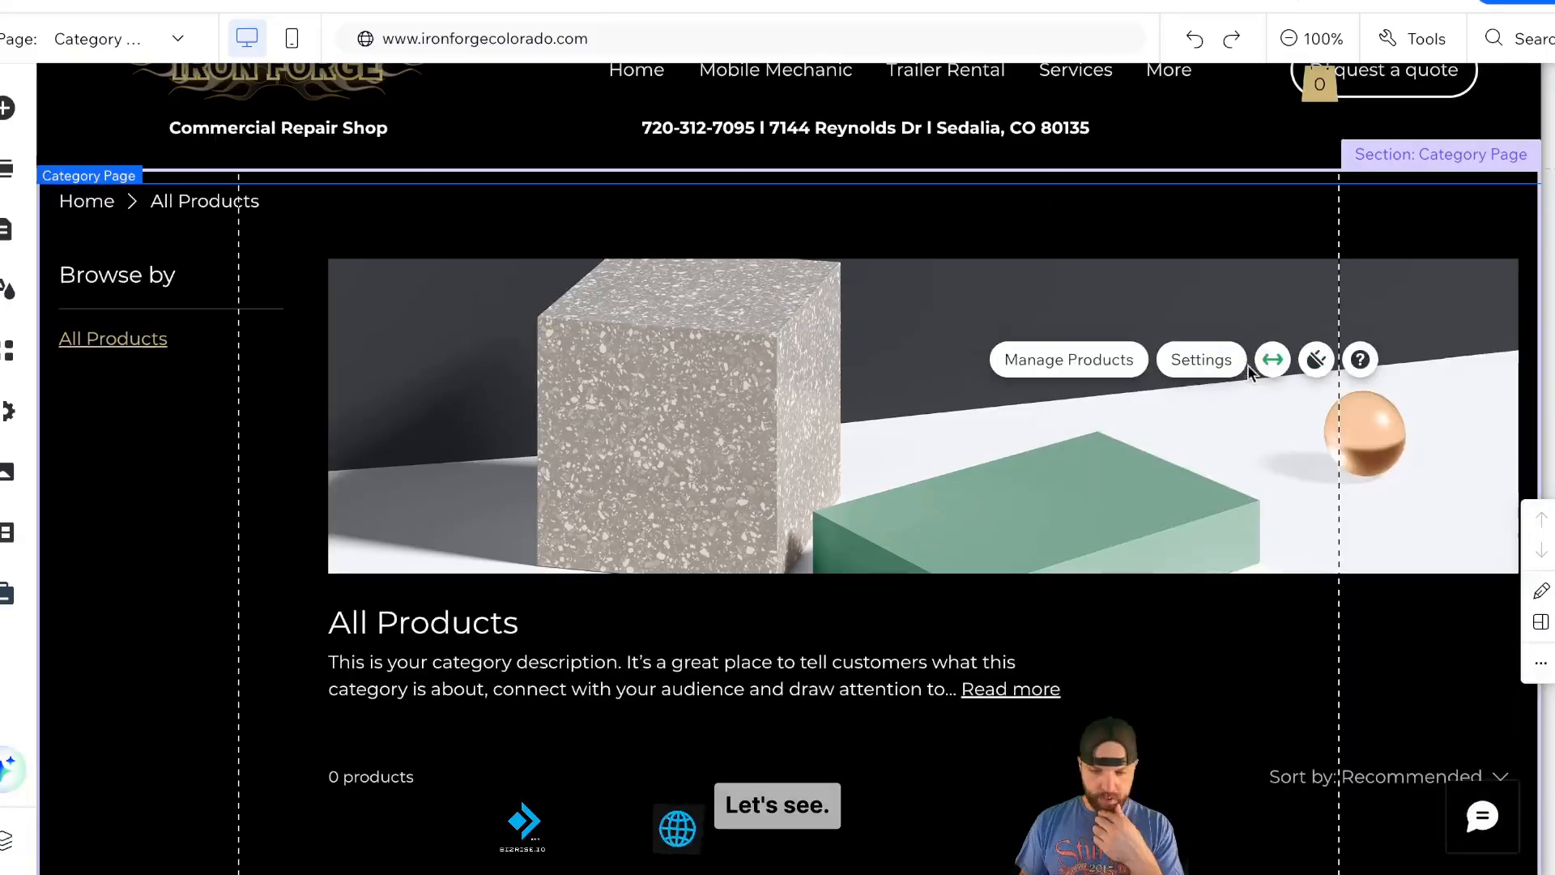
- Reopen the gallery settings, review the Settings and List tabs, and close the panel unchanged
{"action": "scroll", "coordinate": [1093, 449], "scroll_direction": "down", "scroll_amount": 1}
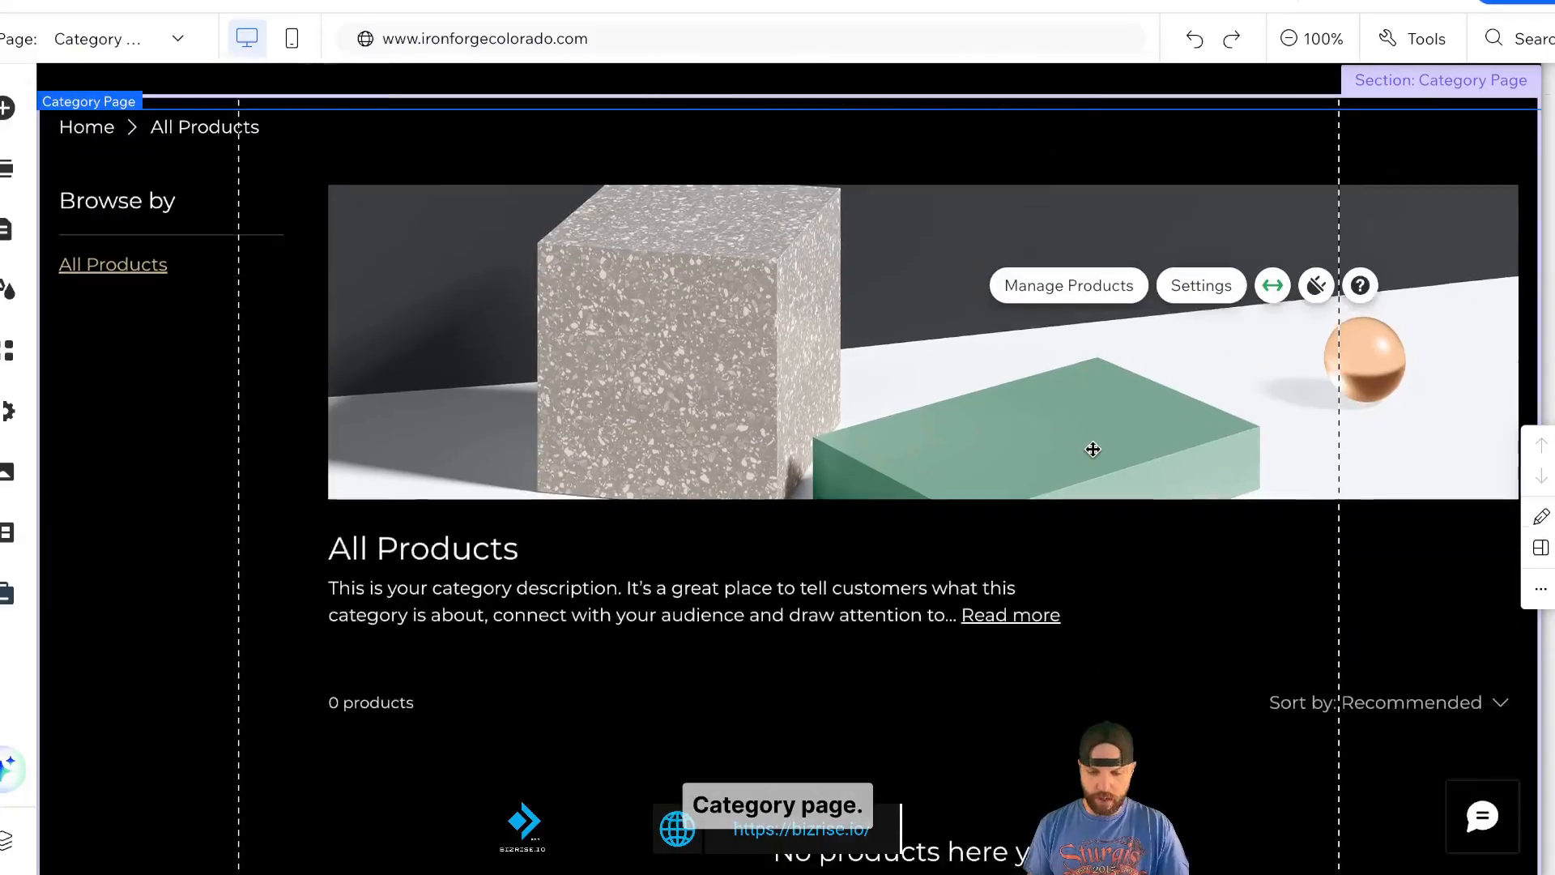
{"action": "left_click", "coordinate": [1172, 276]}
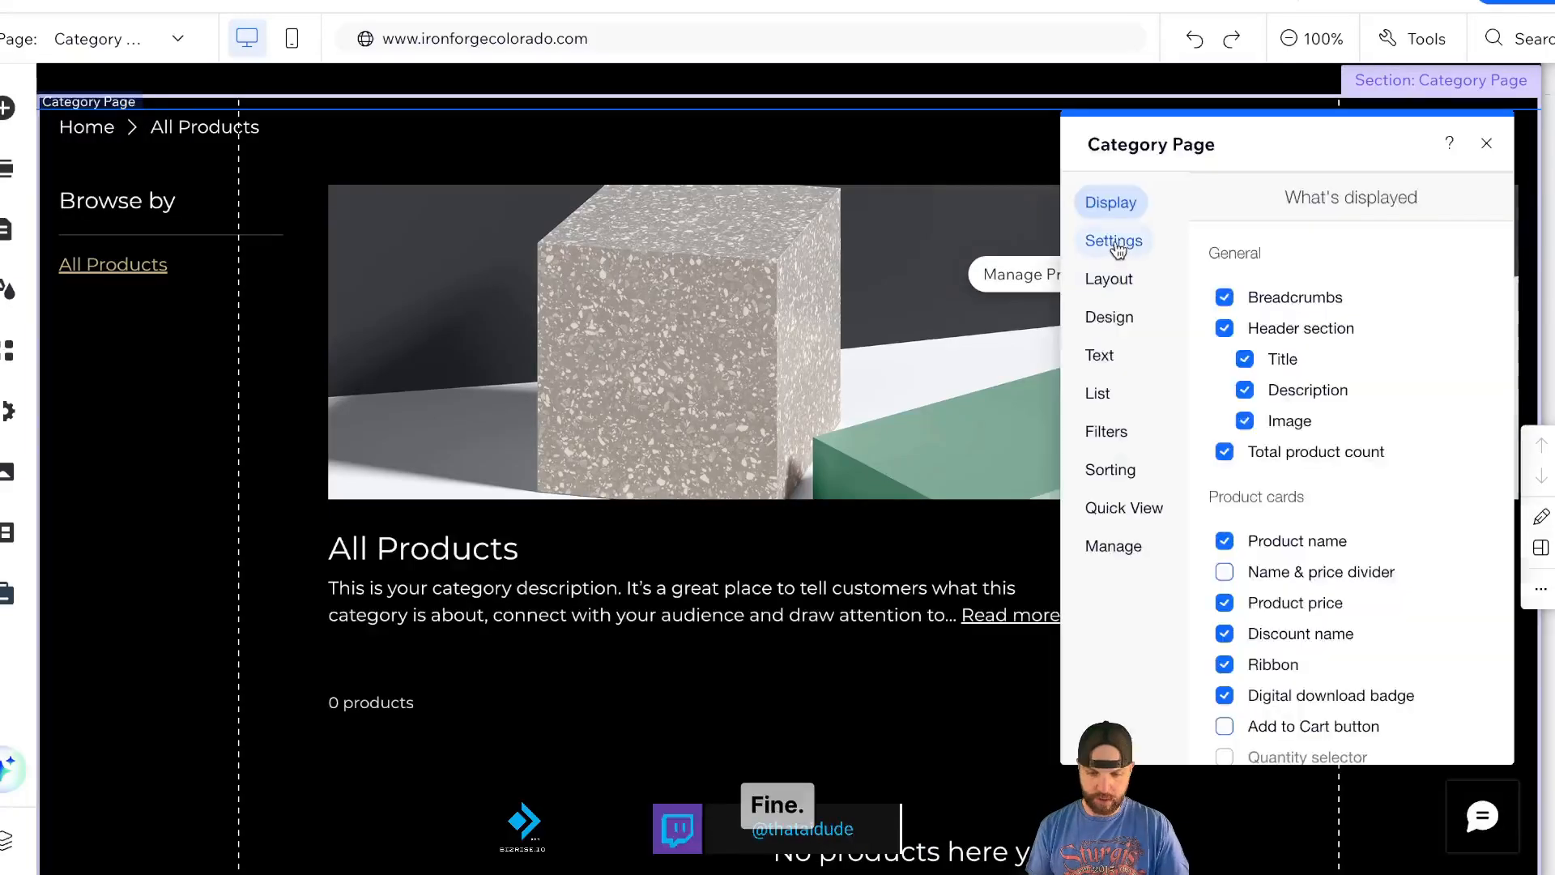
{"action": "scroll", "coordinate": [1351, 547], "scroll_direction": "down", "scroll_amount": 4}
{"action": "left_click", "coordinate": [1114, 240]}
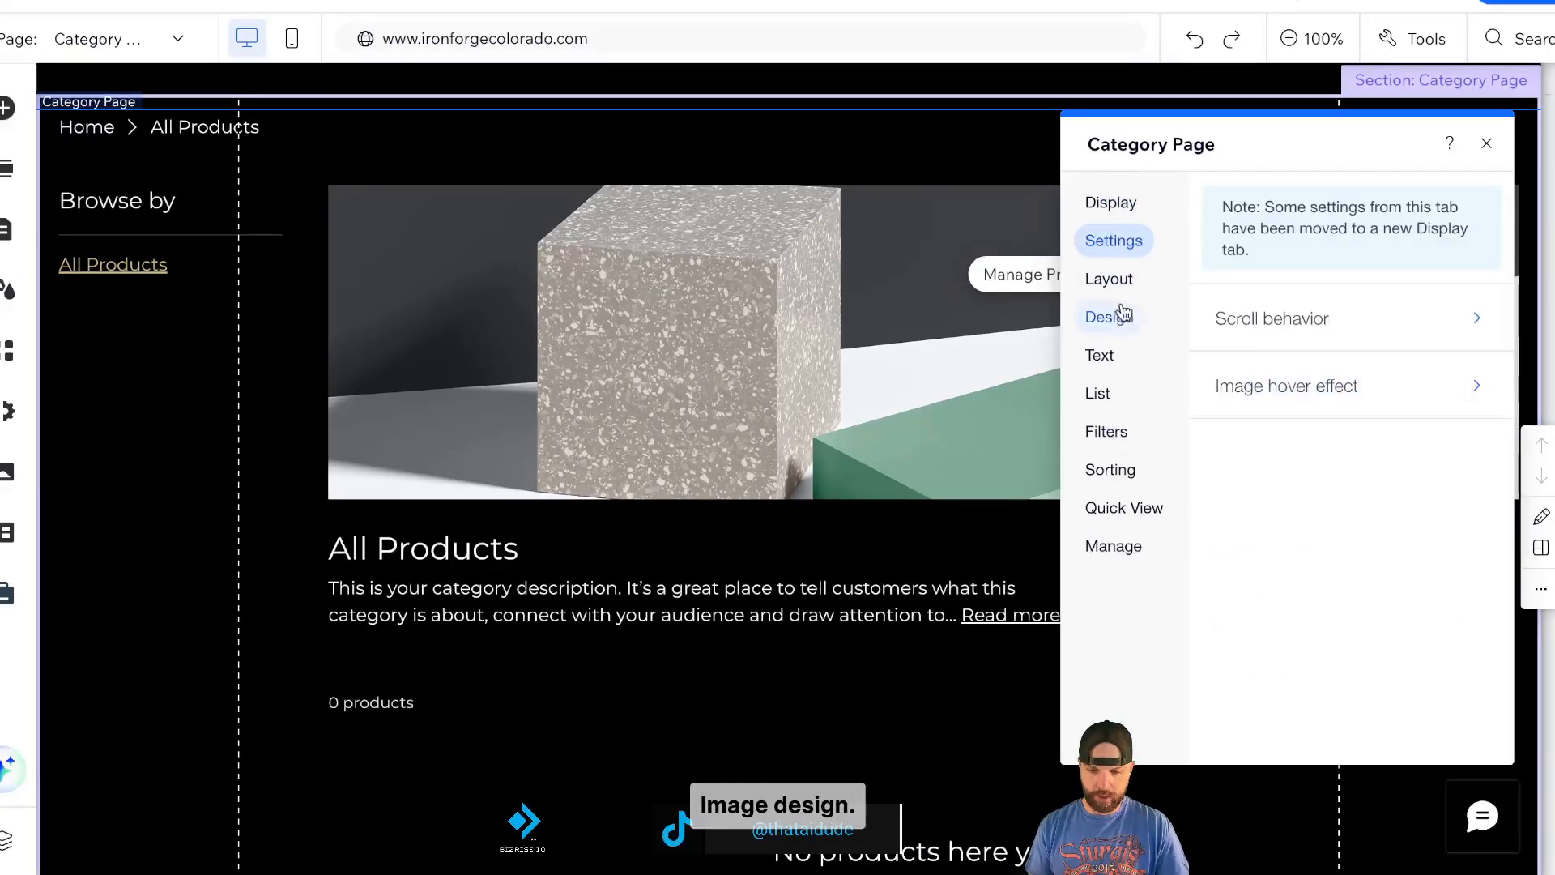
{"action": "left_click", "coordinate": [1116, 315]}
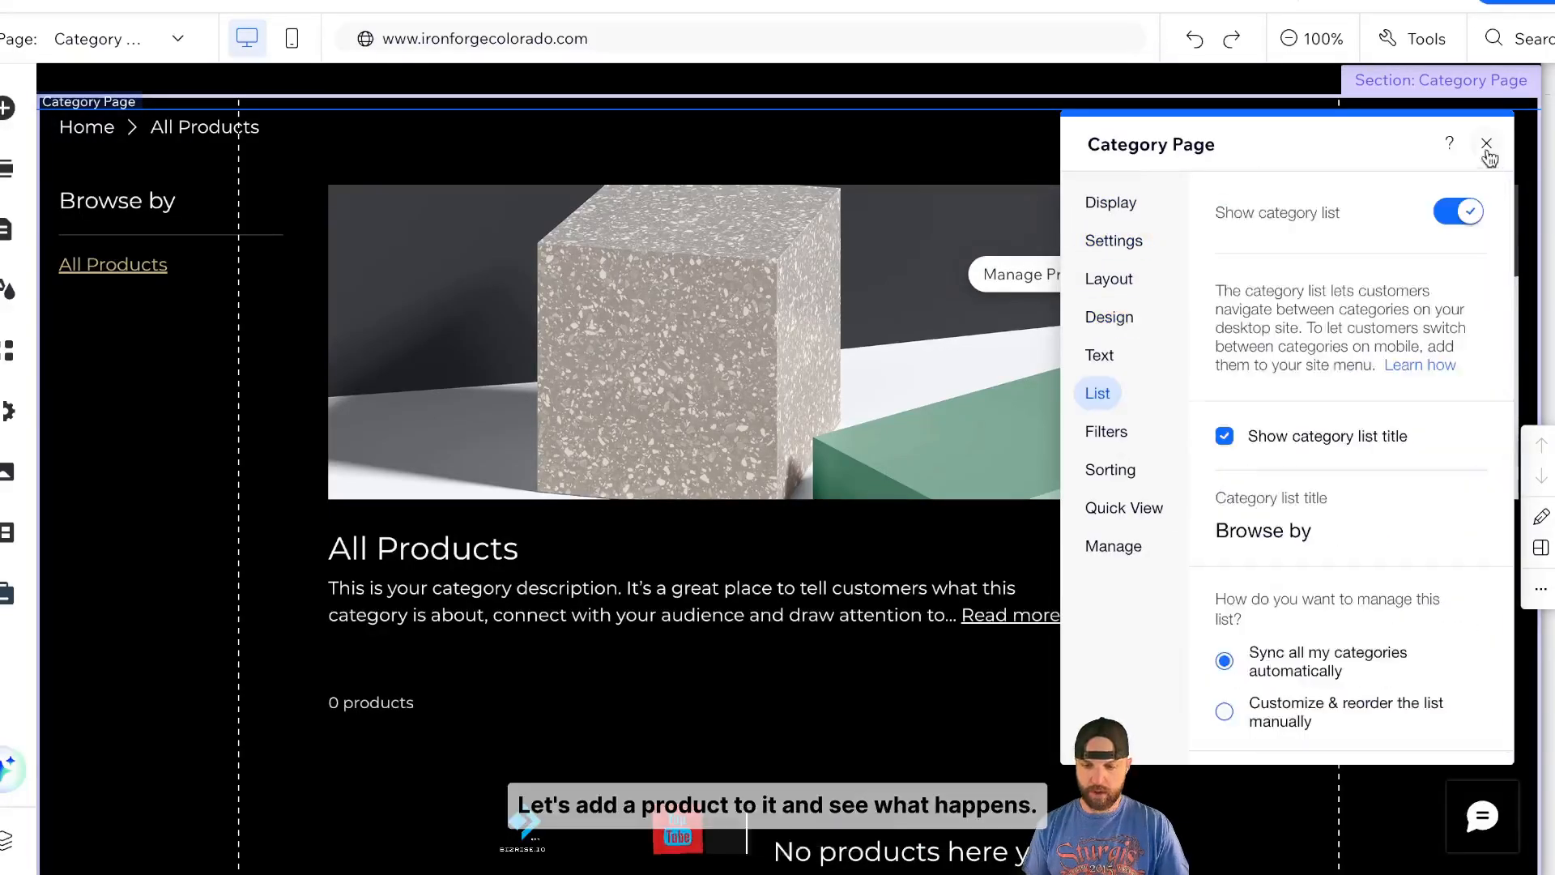
{"action": "left_click", "coordinate": [1487, 143]}
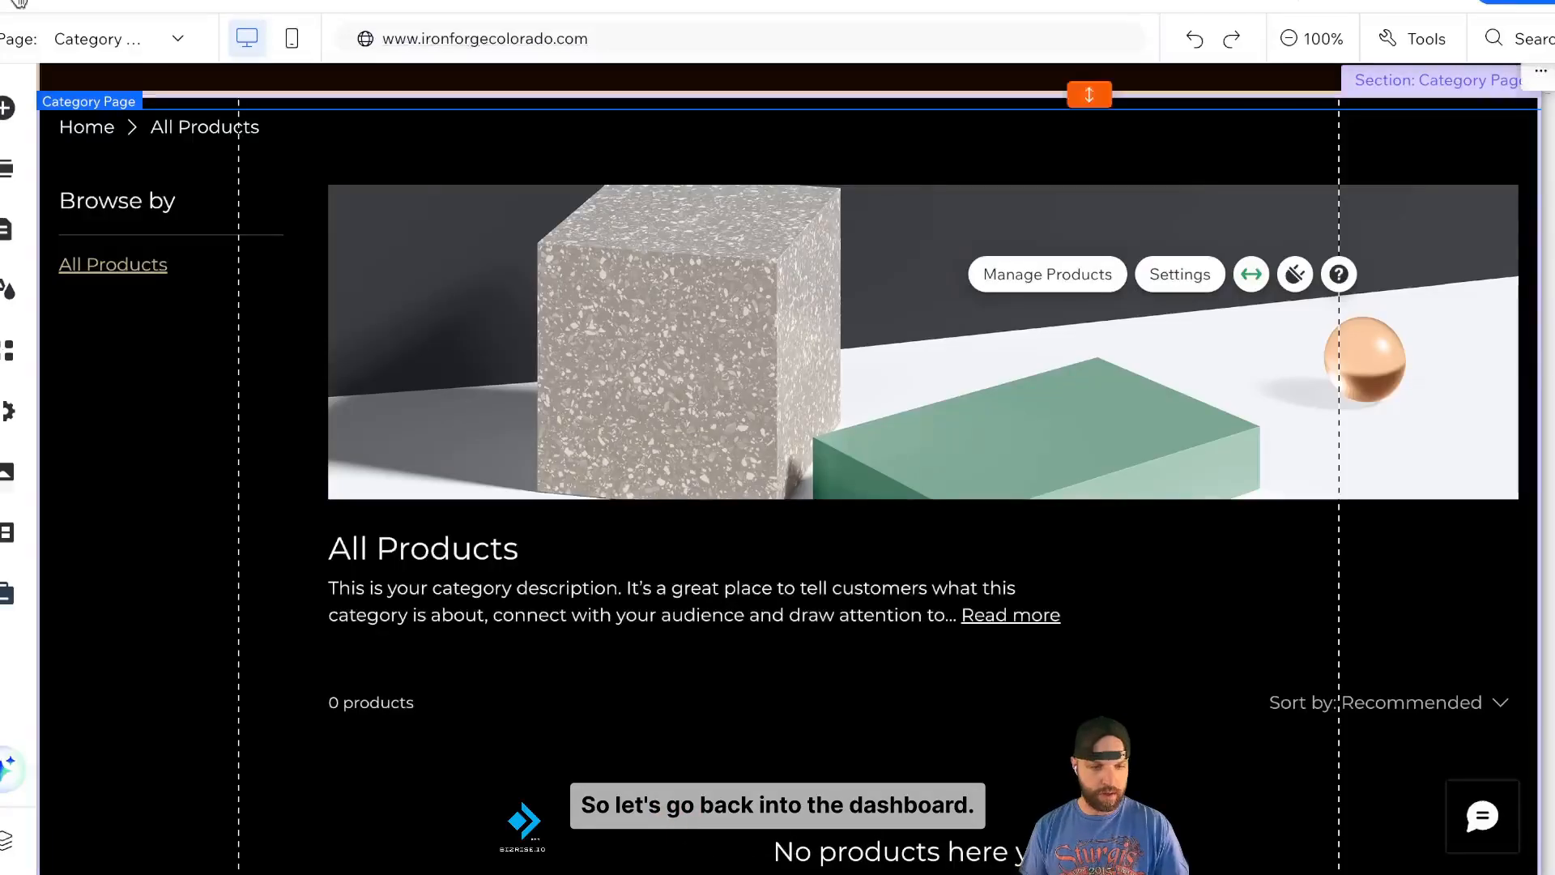
- Search the App Market for Printful and agree to add Printful: Print on Demand to the site
{"action": "left_click", "coordinate": [87, 4]}
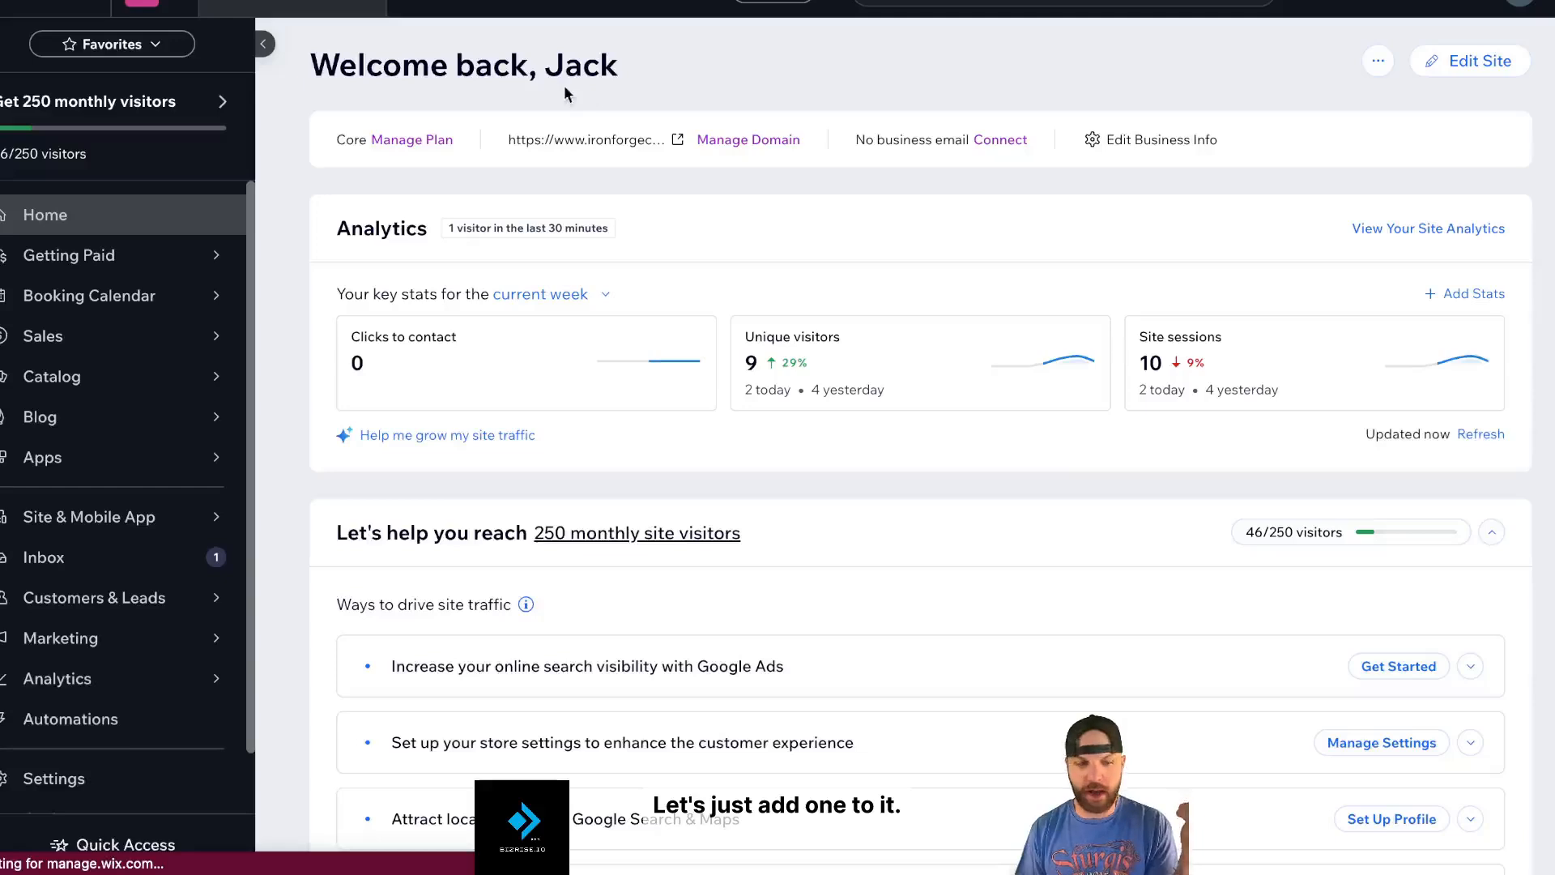
{"action": "mouse_move", "coordinate": [126, 468]}
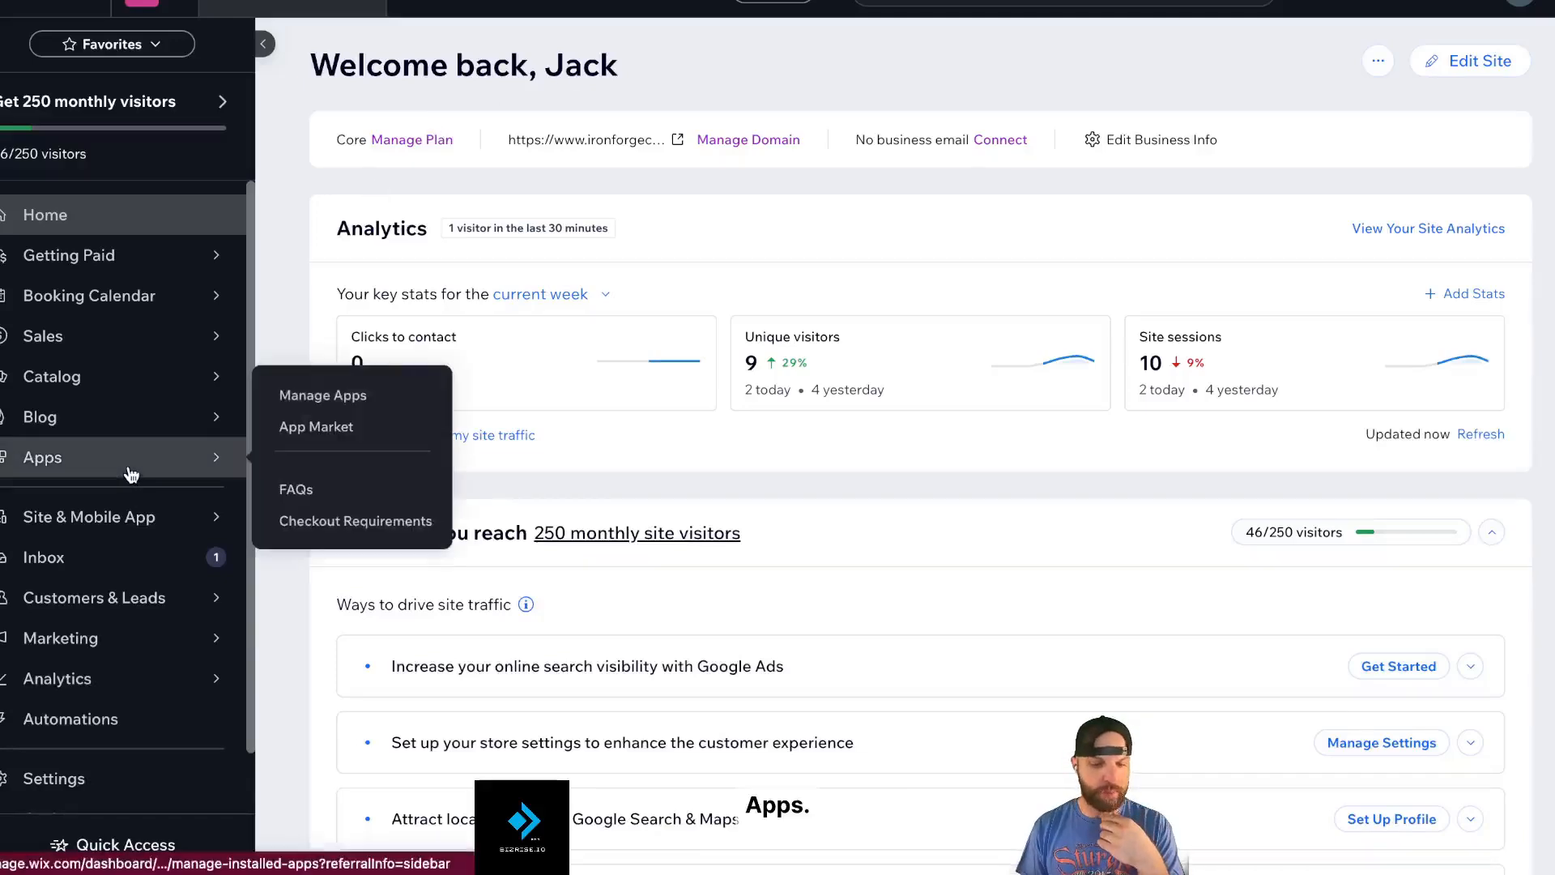
{"action": "left_click", "coordinate": [321, 435]}
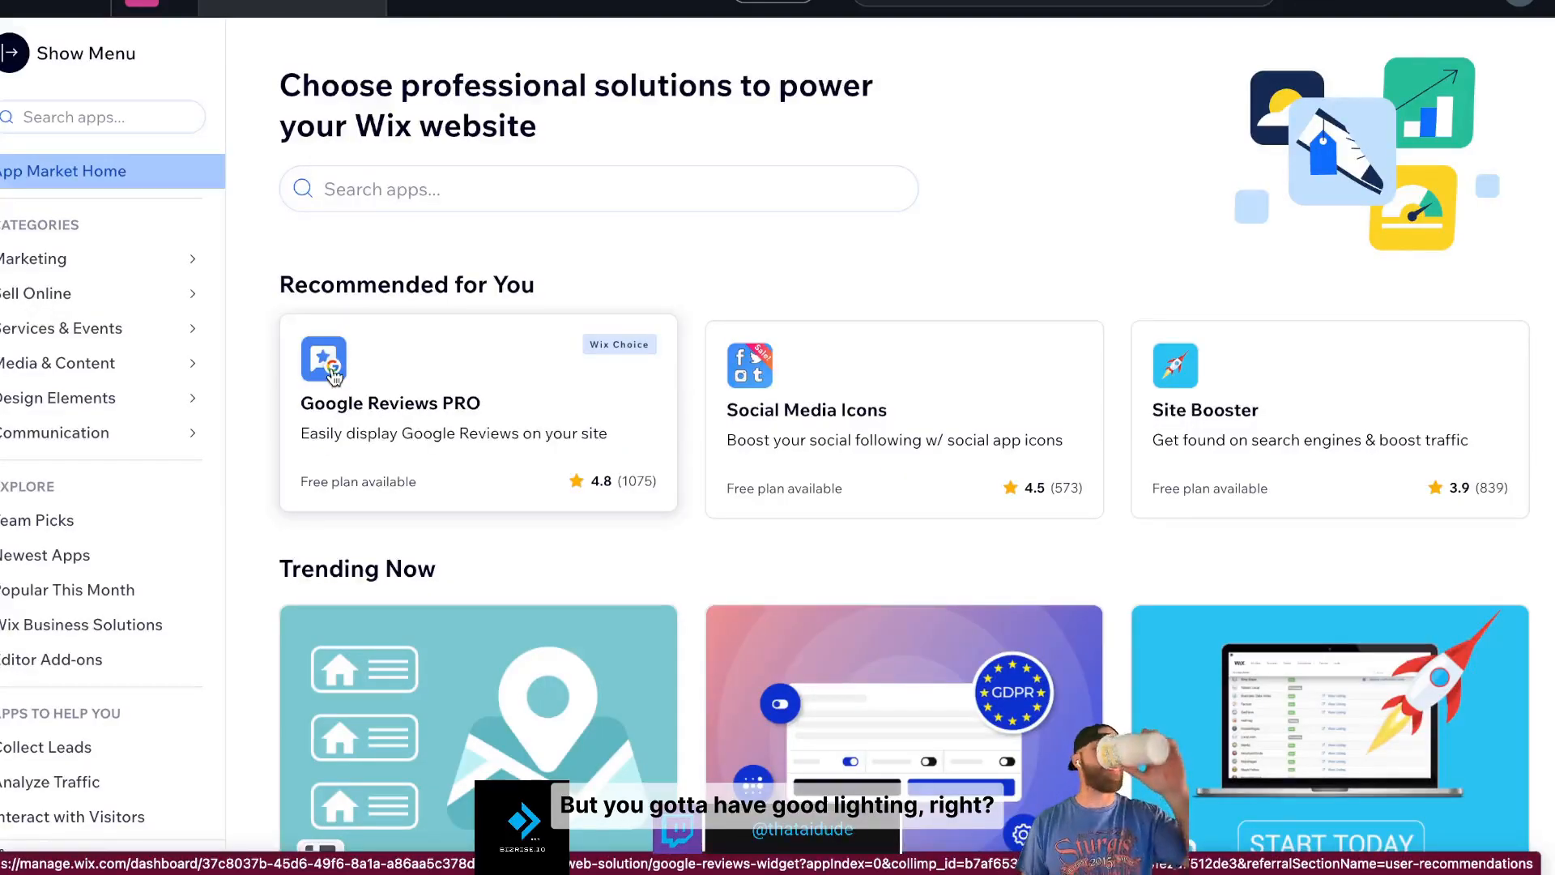
{"action": "left_click", "coordinate": [538, 190]}
{"action": "type", "text": "pribt"}
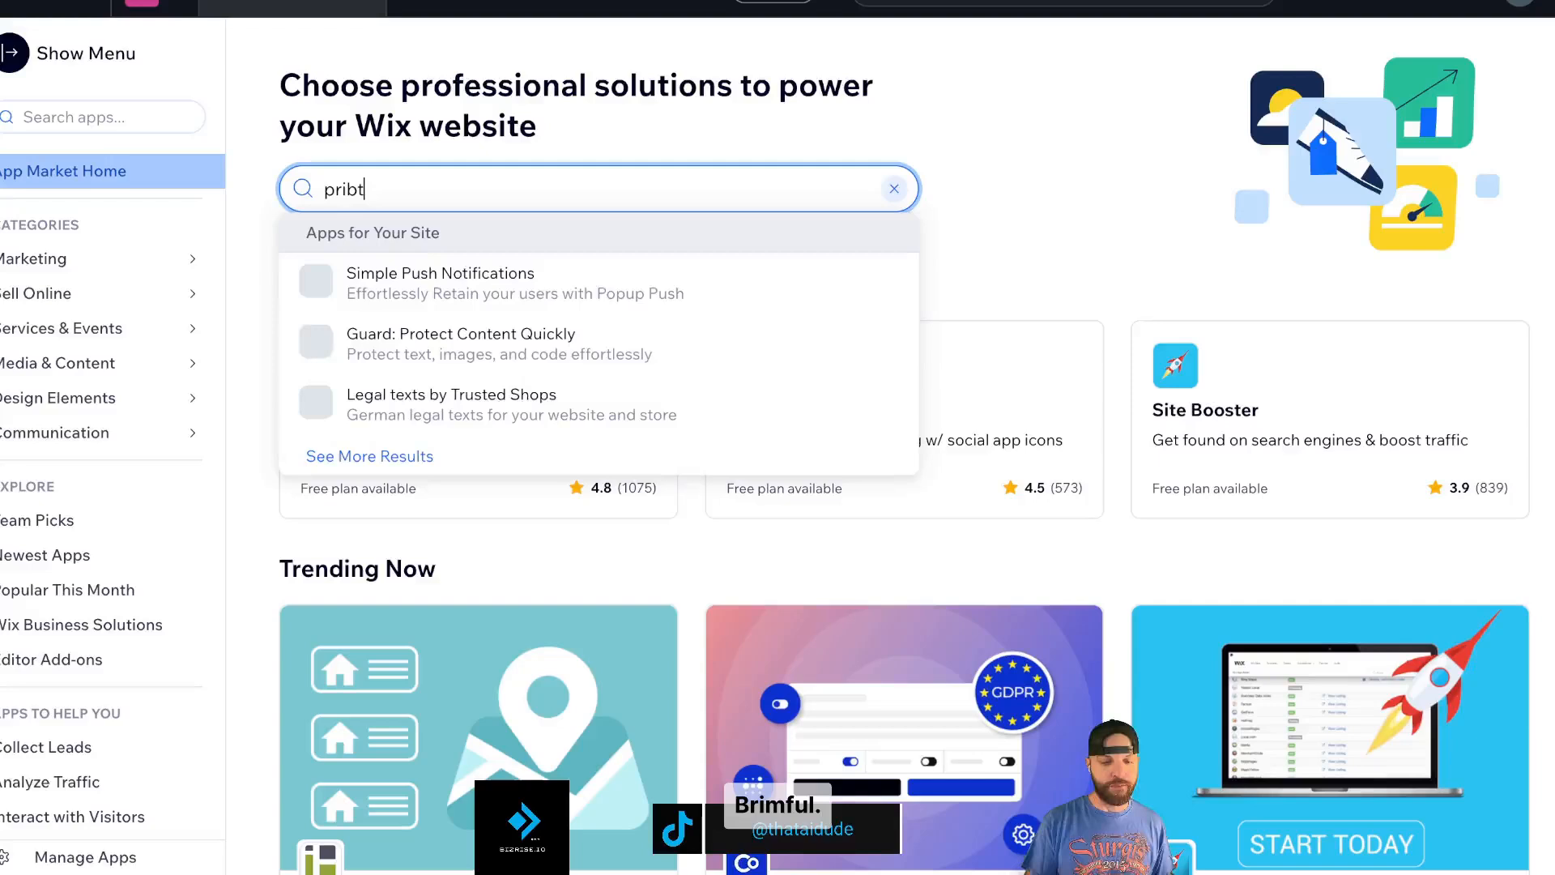
{"action": "key", "text": "Return"}
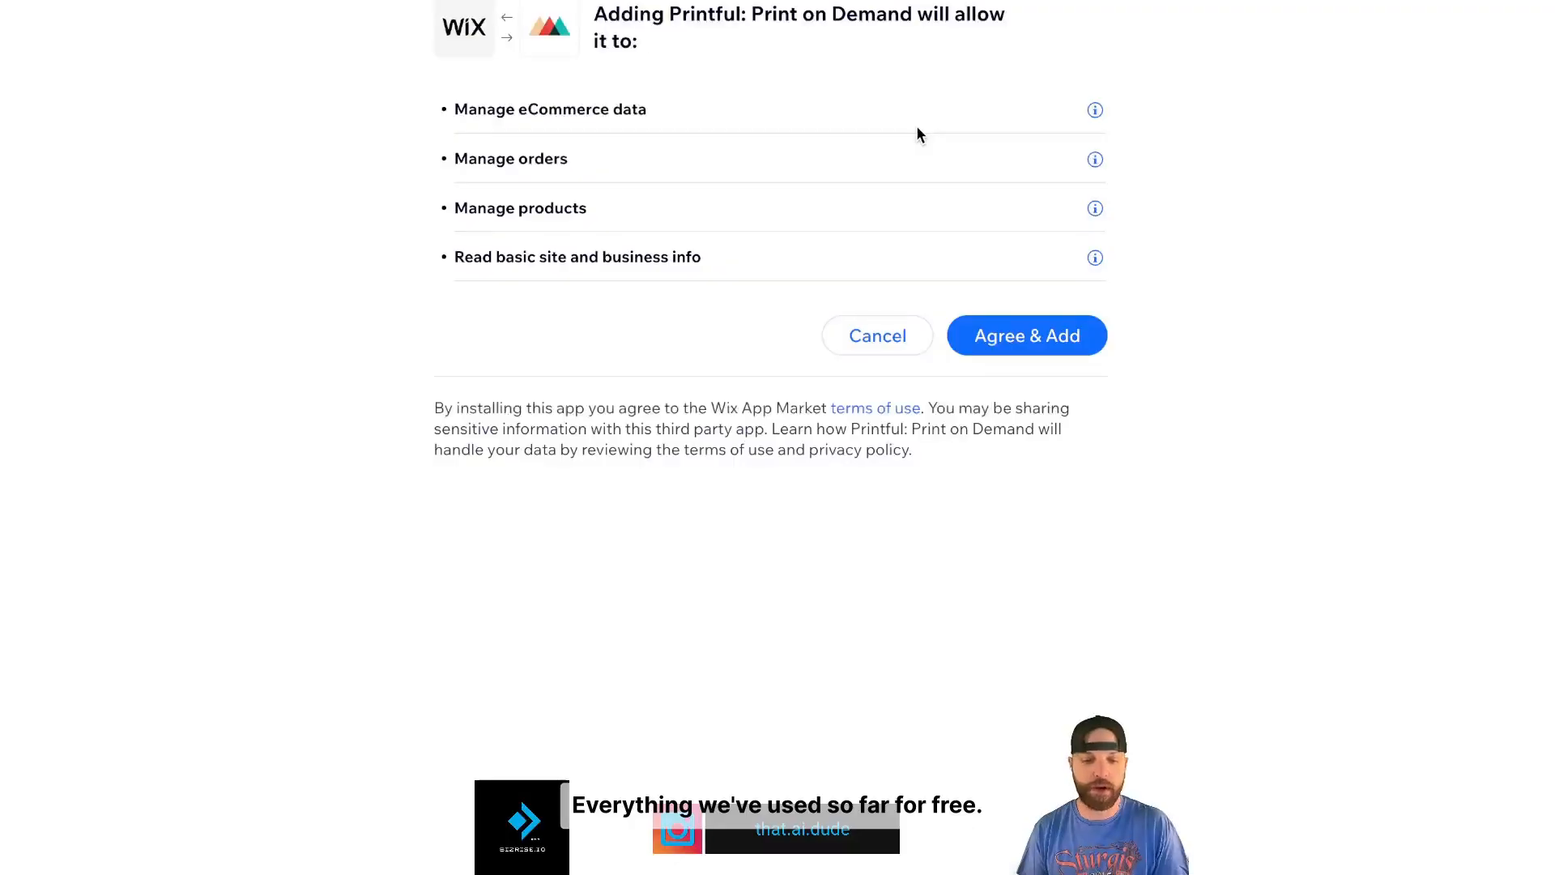
{"action": "left_click", "coordinate": [1015, 344]}
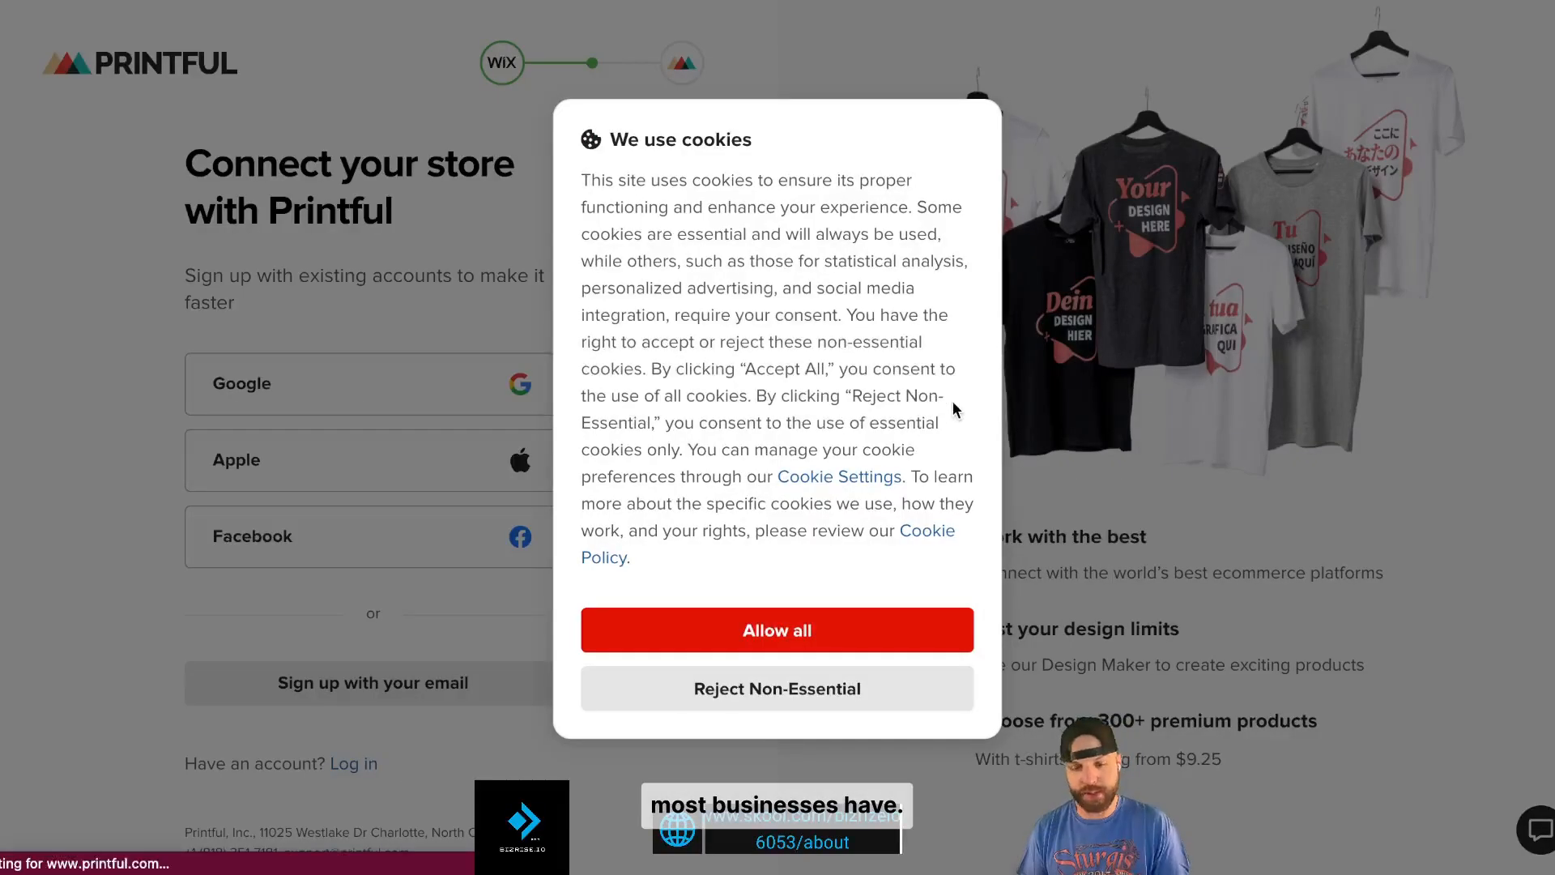
- Accept Printful's cookies and sign in with the Google account
{"action": "left_click", "coordinate": [836, 625]}
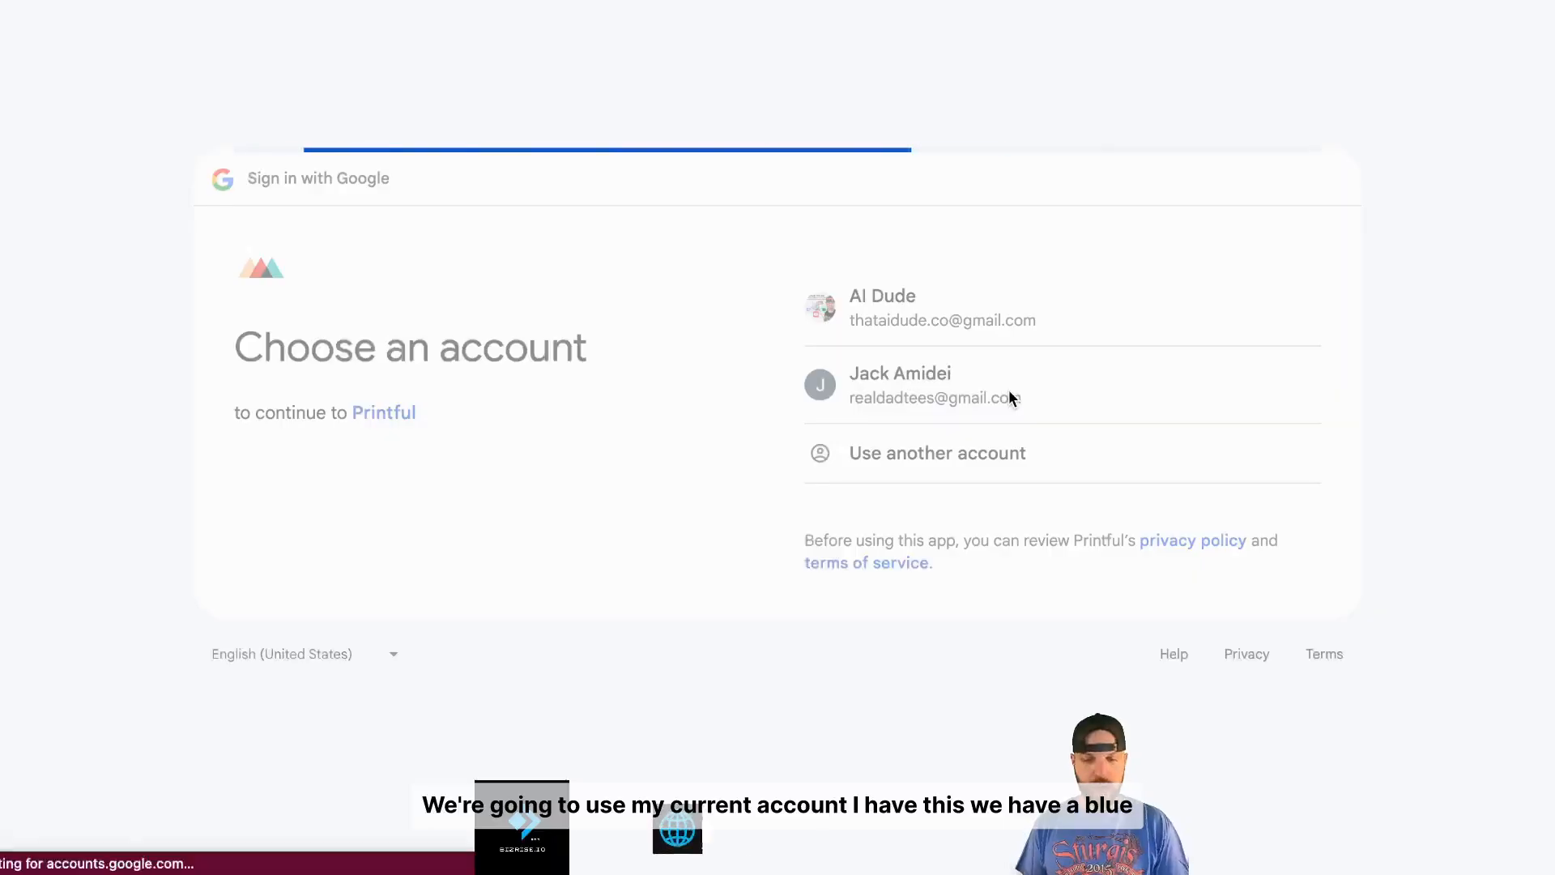
{"action": "left_click", "coordinate": [1010, 396]}
{"action": "left_click", "coordinate": [977, 542]}
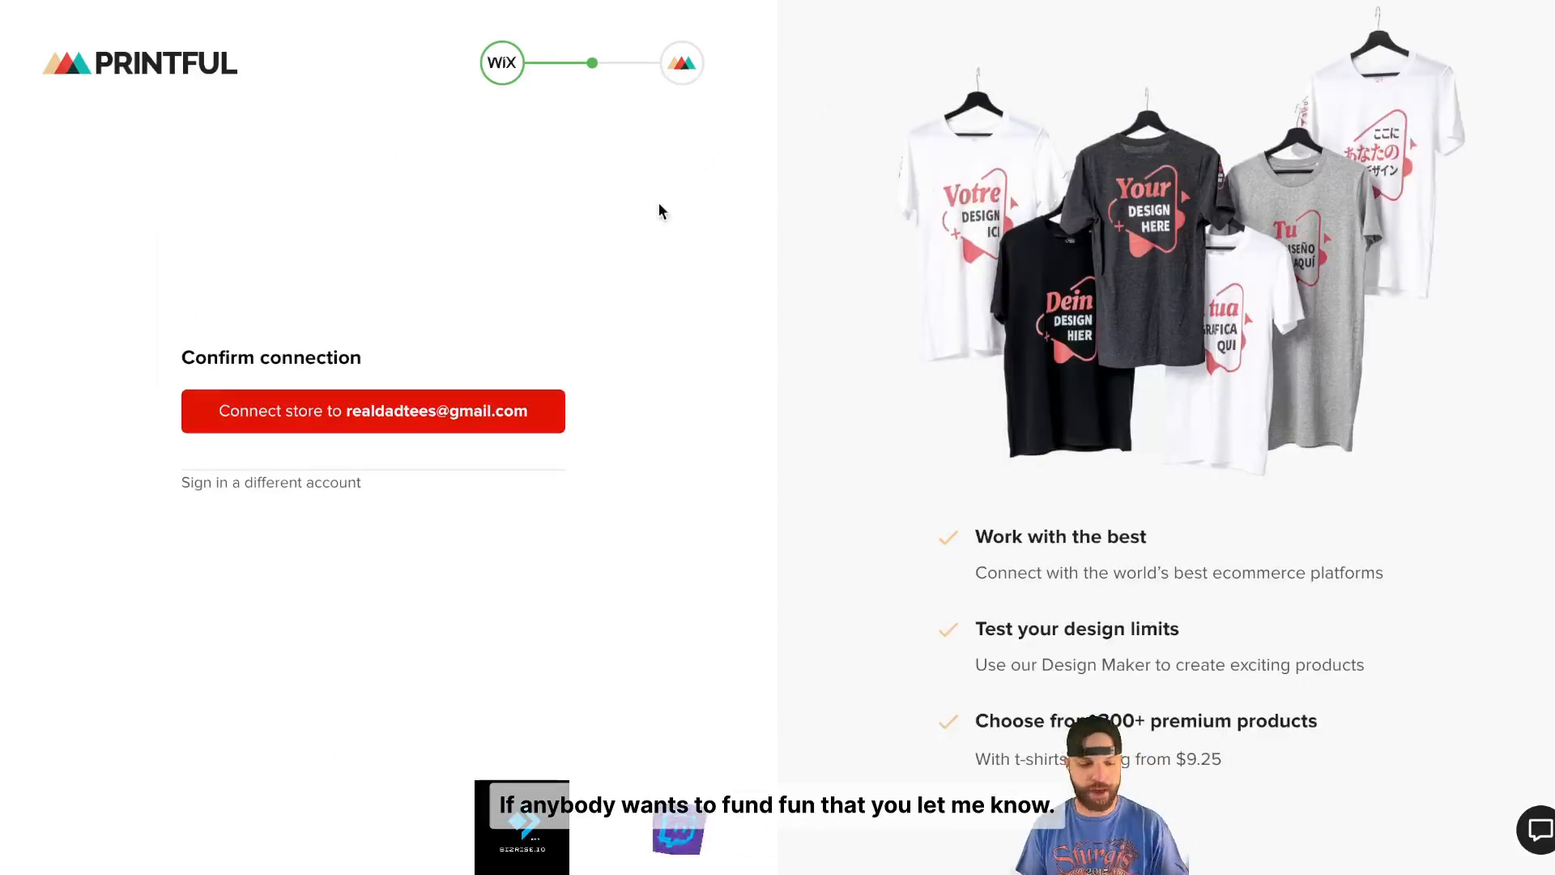
- Connect the Iron Forge Repair Wix store to Printful and review its store page
{"action": "left_click", "coordinate": [479, 410]}
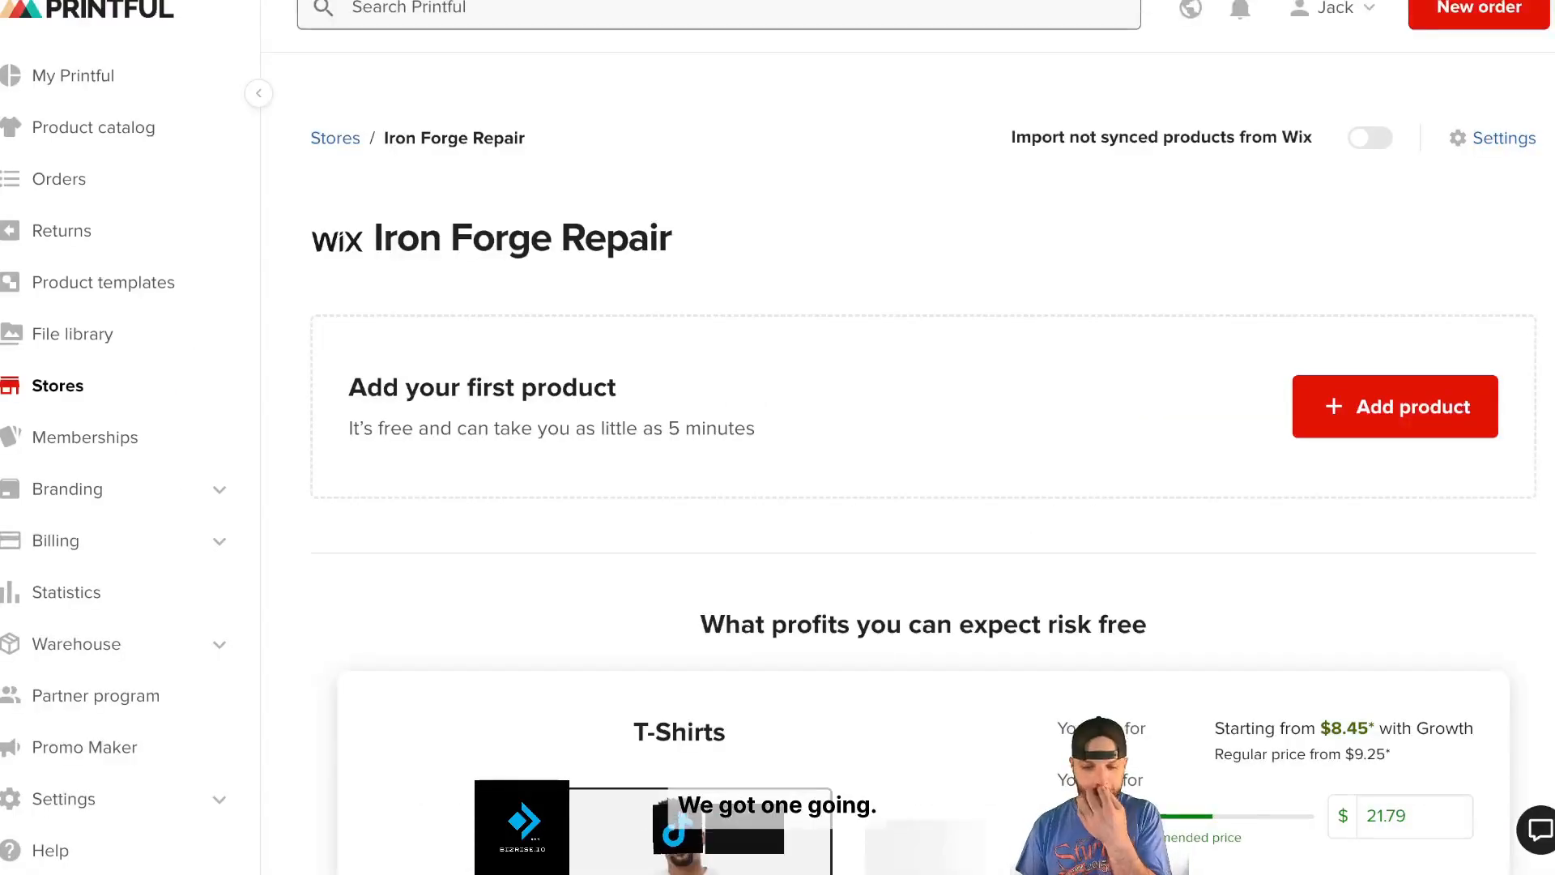
{"action": "scroll", "coordinate": [964, 255], "scroll_direction": "down", "scroll_amount": 1}
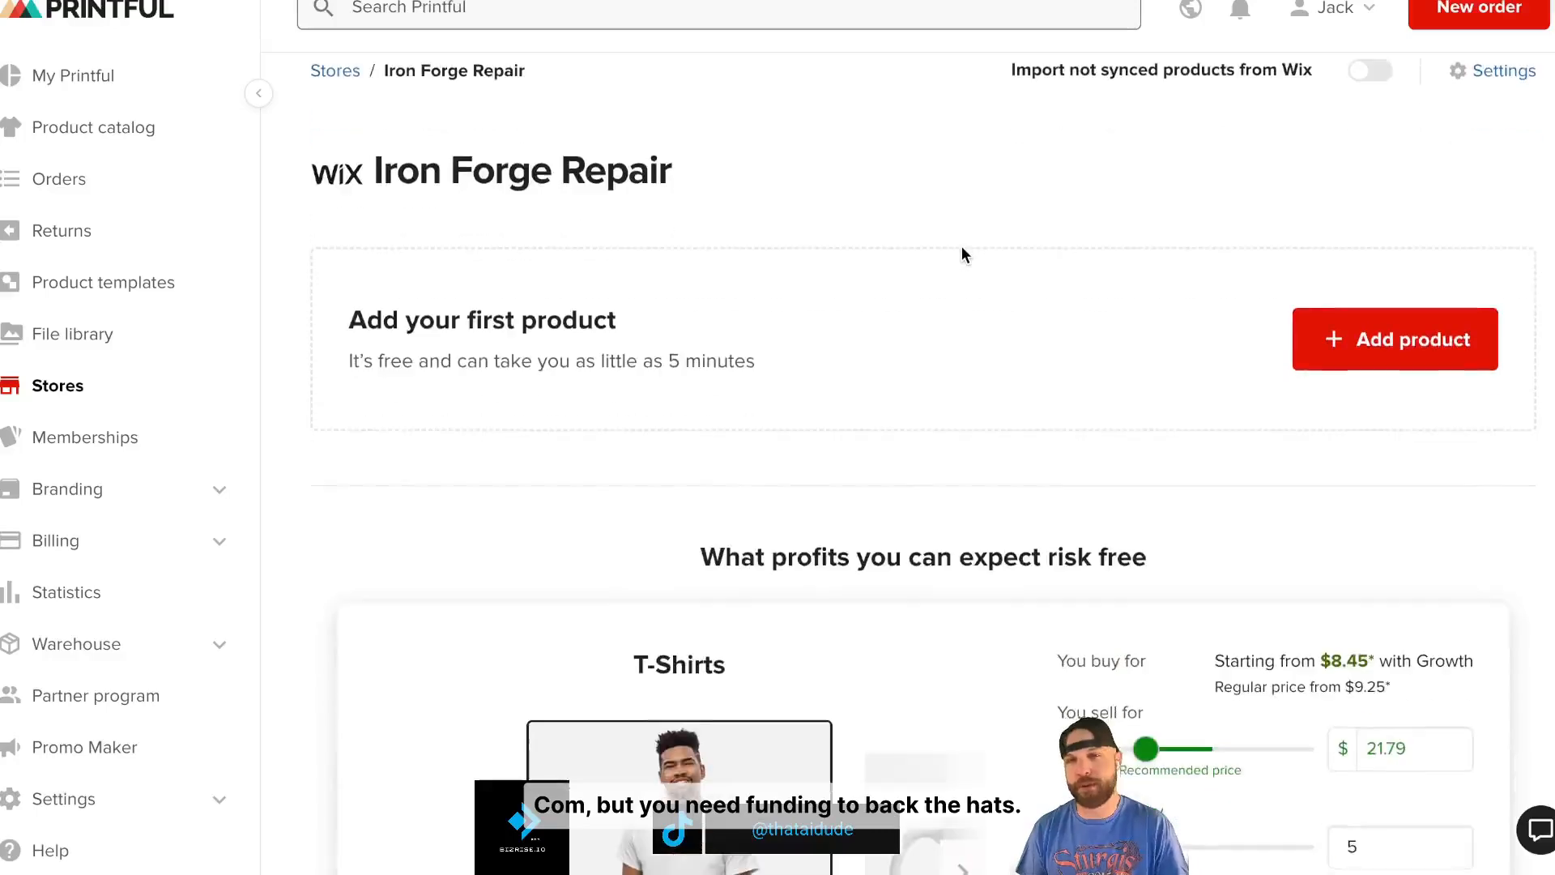
{"action": "scroll", "coordinate": [964, 254], "scroll_direction": "down", "scroll_amount": 1}
{"action": "scroll", "coordinate": [963, 255], "scroll_direction": "up", "scroll_amount": 2}
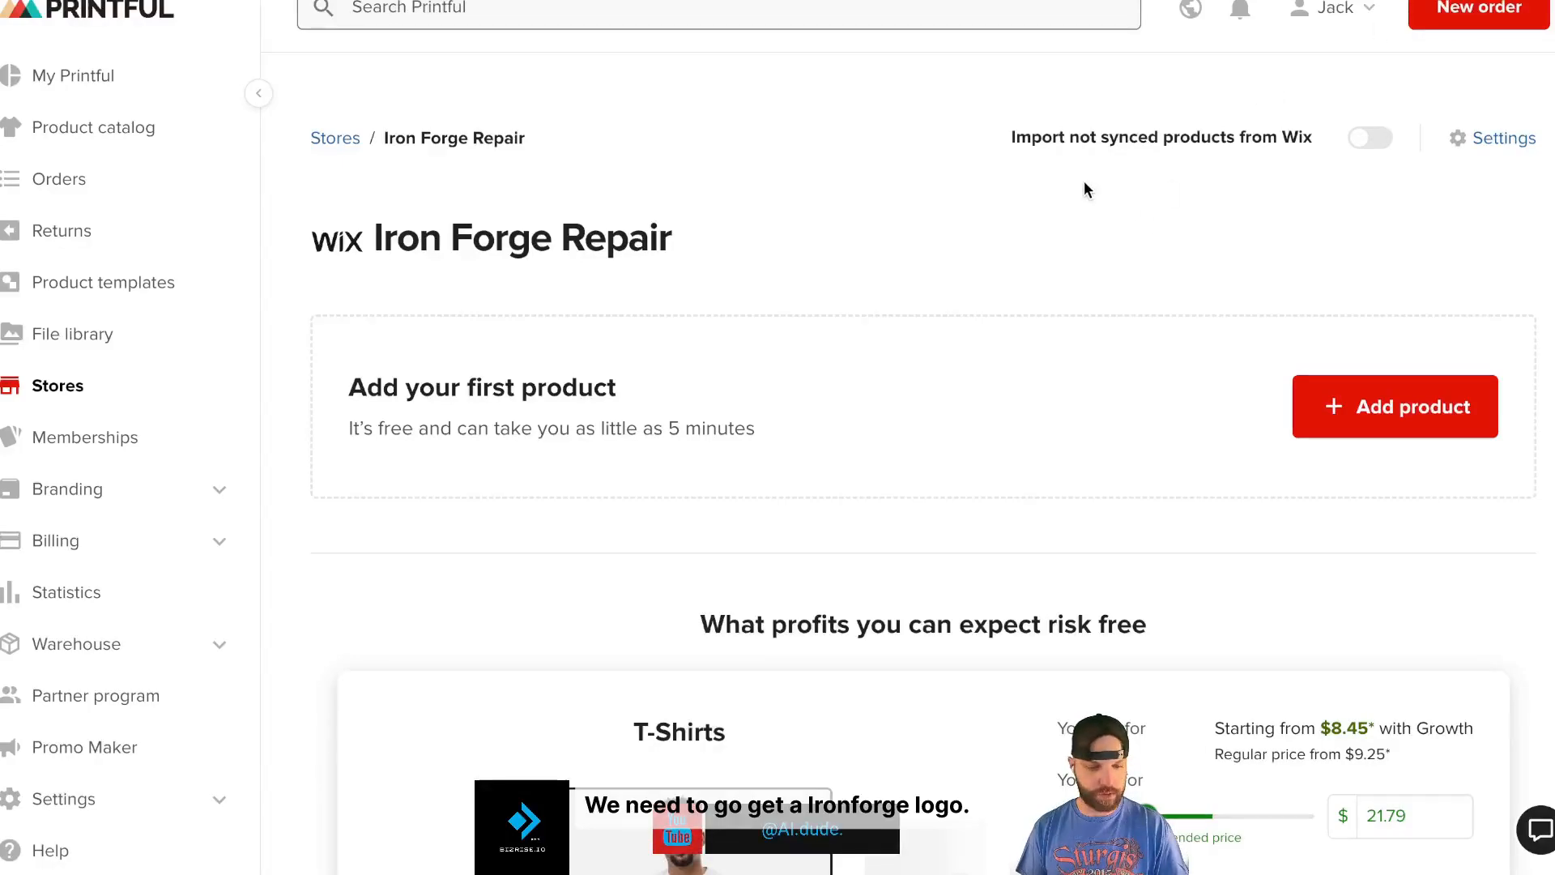
- Switch to a different Chrome profile and maximize its window
{"action": "left_click", "coordinate": [1523, 0]}
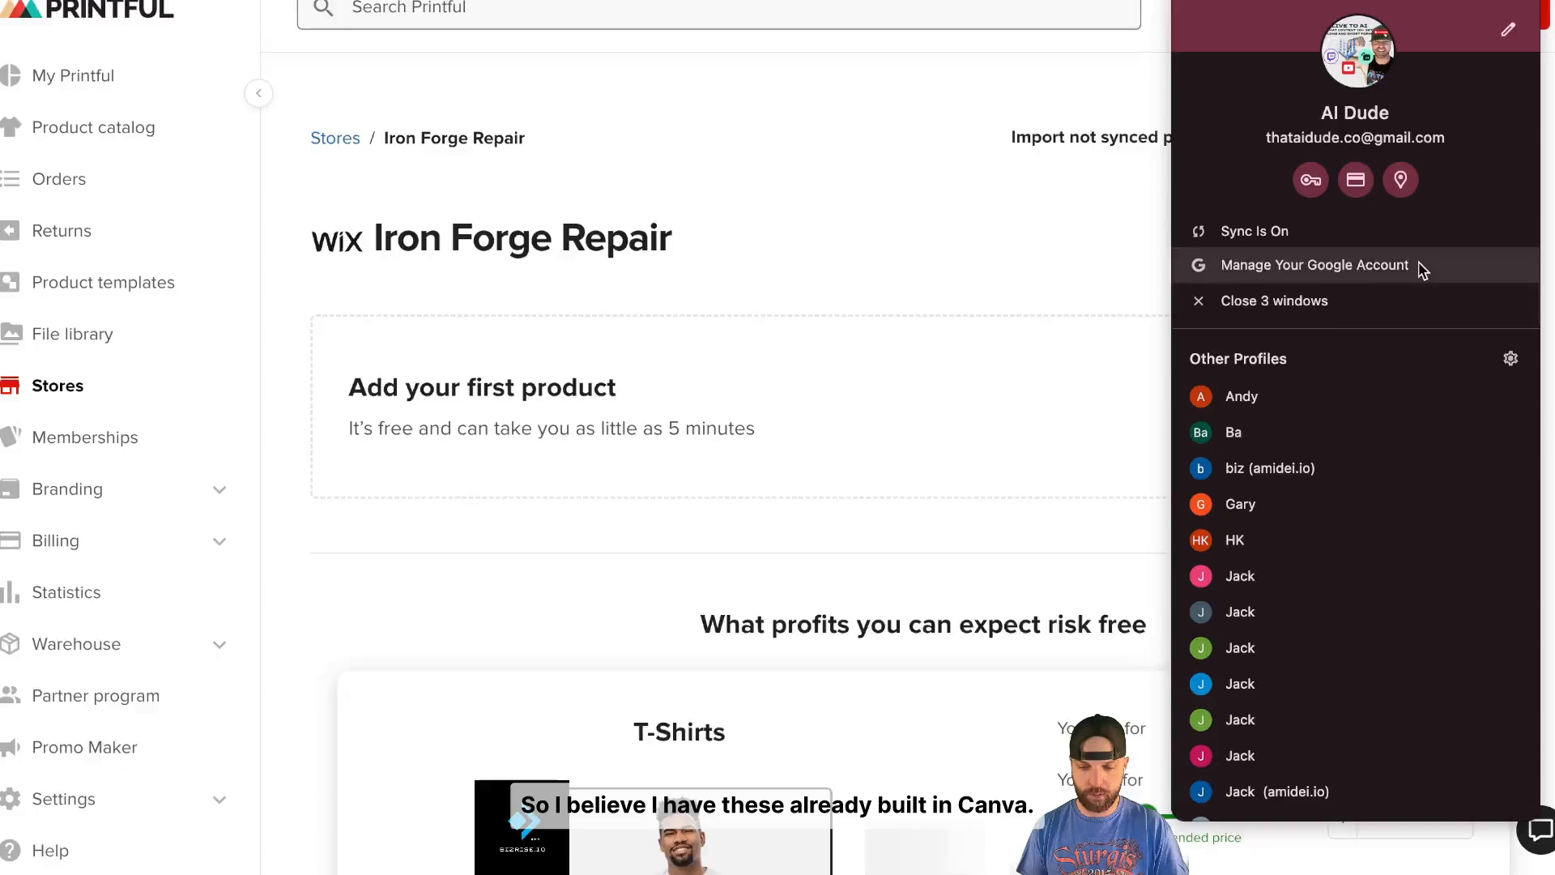
{"action": "left_click", "coordinate": [1303, 427]}
{"action": "left_click_drag", "start_coordinate": [1554, 8], "coordinate": [481, 0]}
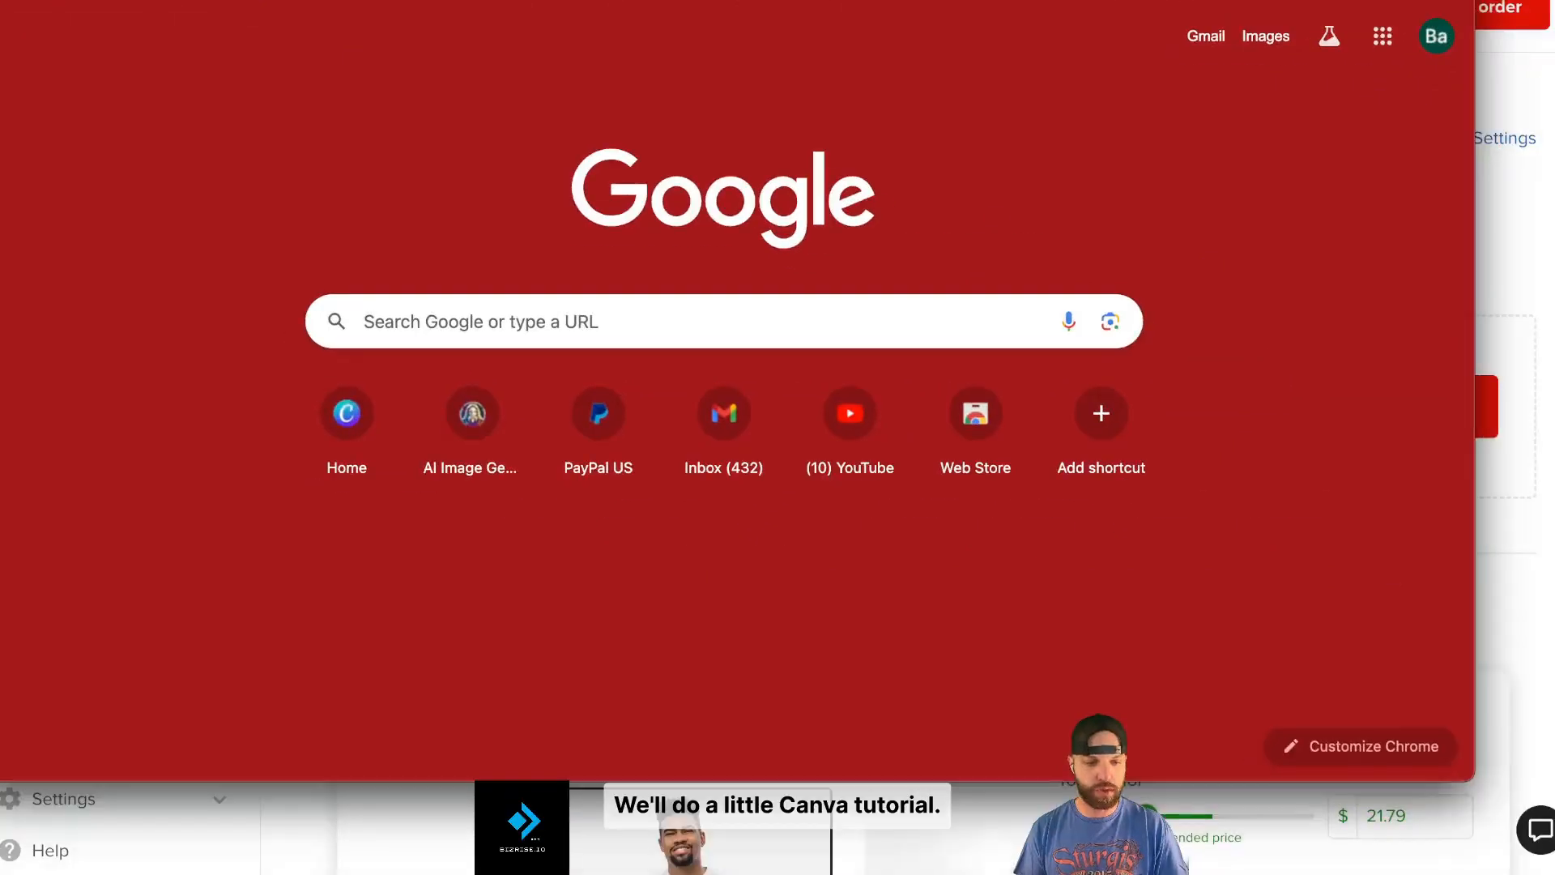
{"action": "left_click", "coordinate": [61, 0]}
- Go to canva.com in the new window
{"action": "left_click", "coordinate": [486, 0]}
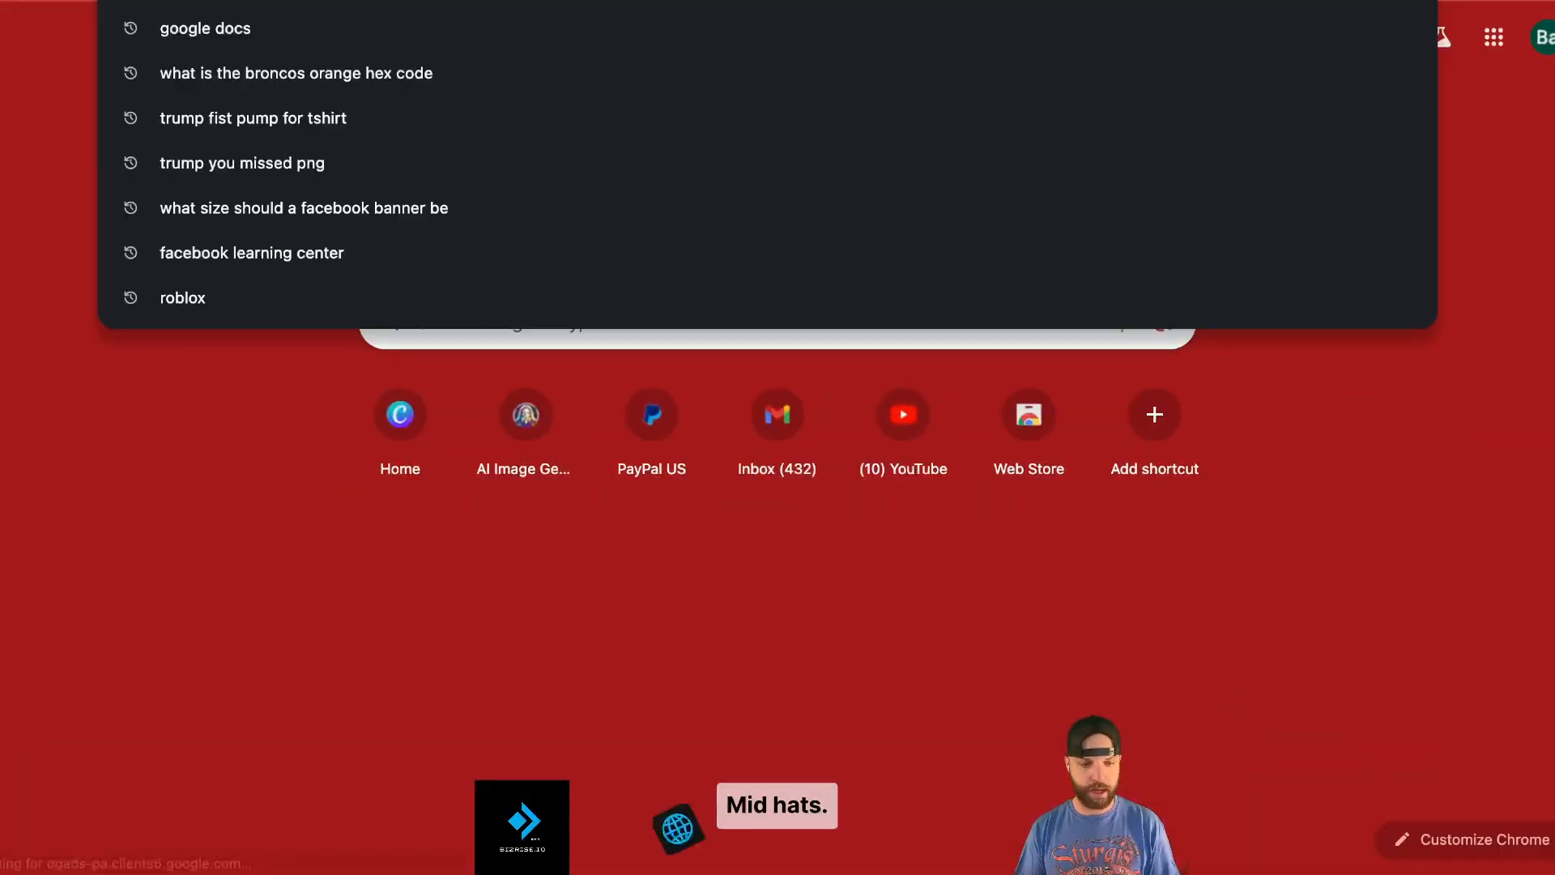
{"action": "type", "text": "canva.com"}
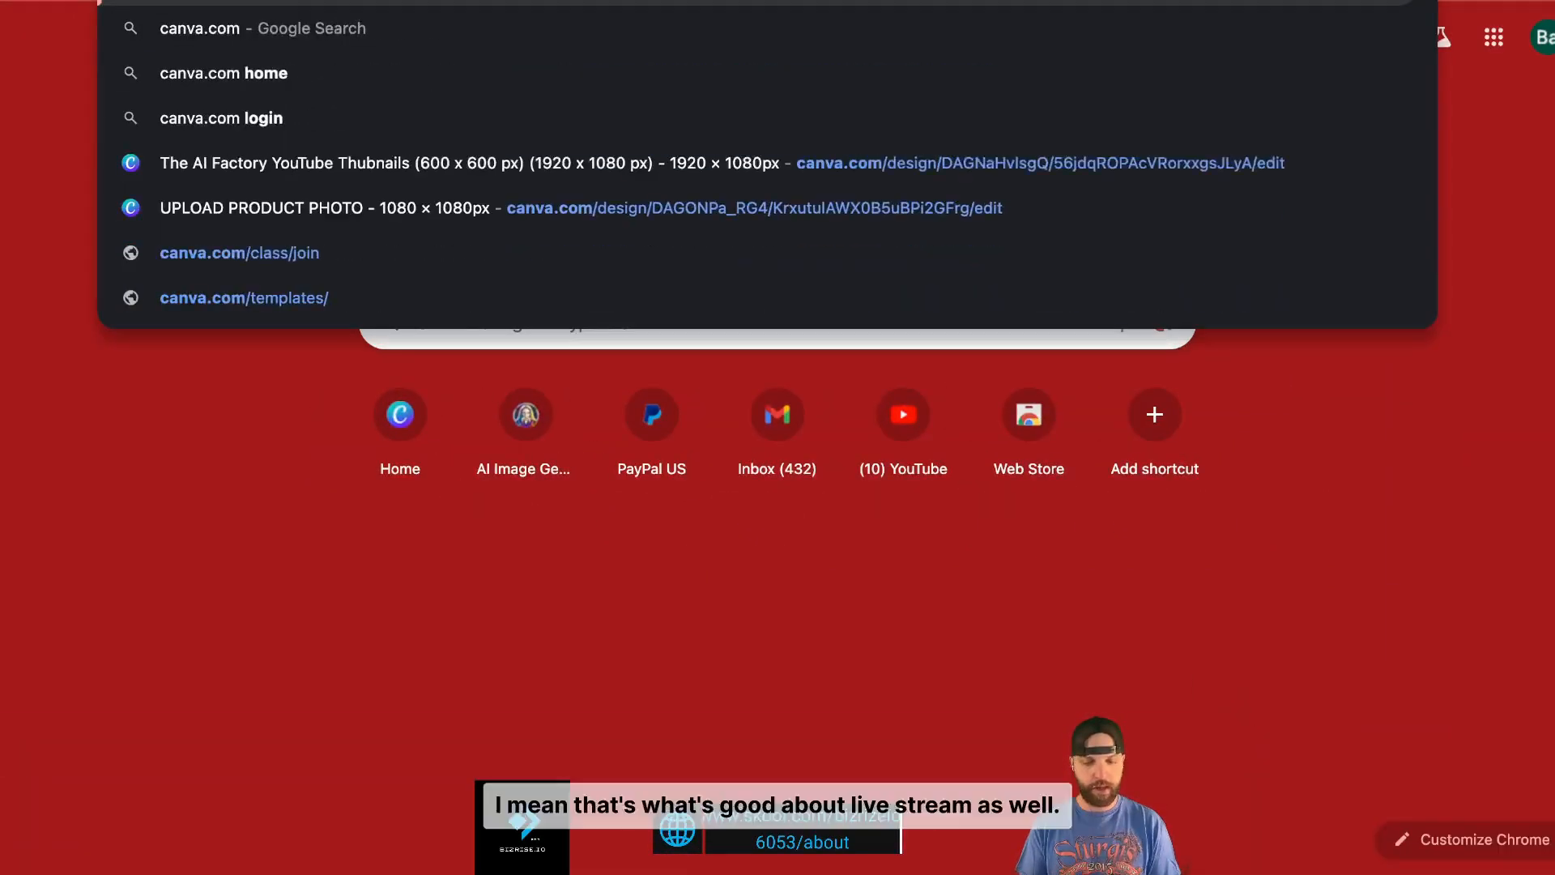
{"action": "key", "text": "Return"}
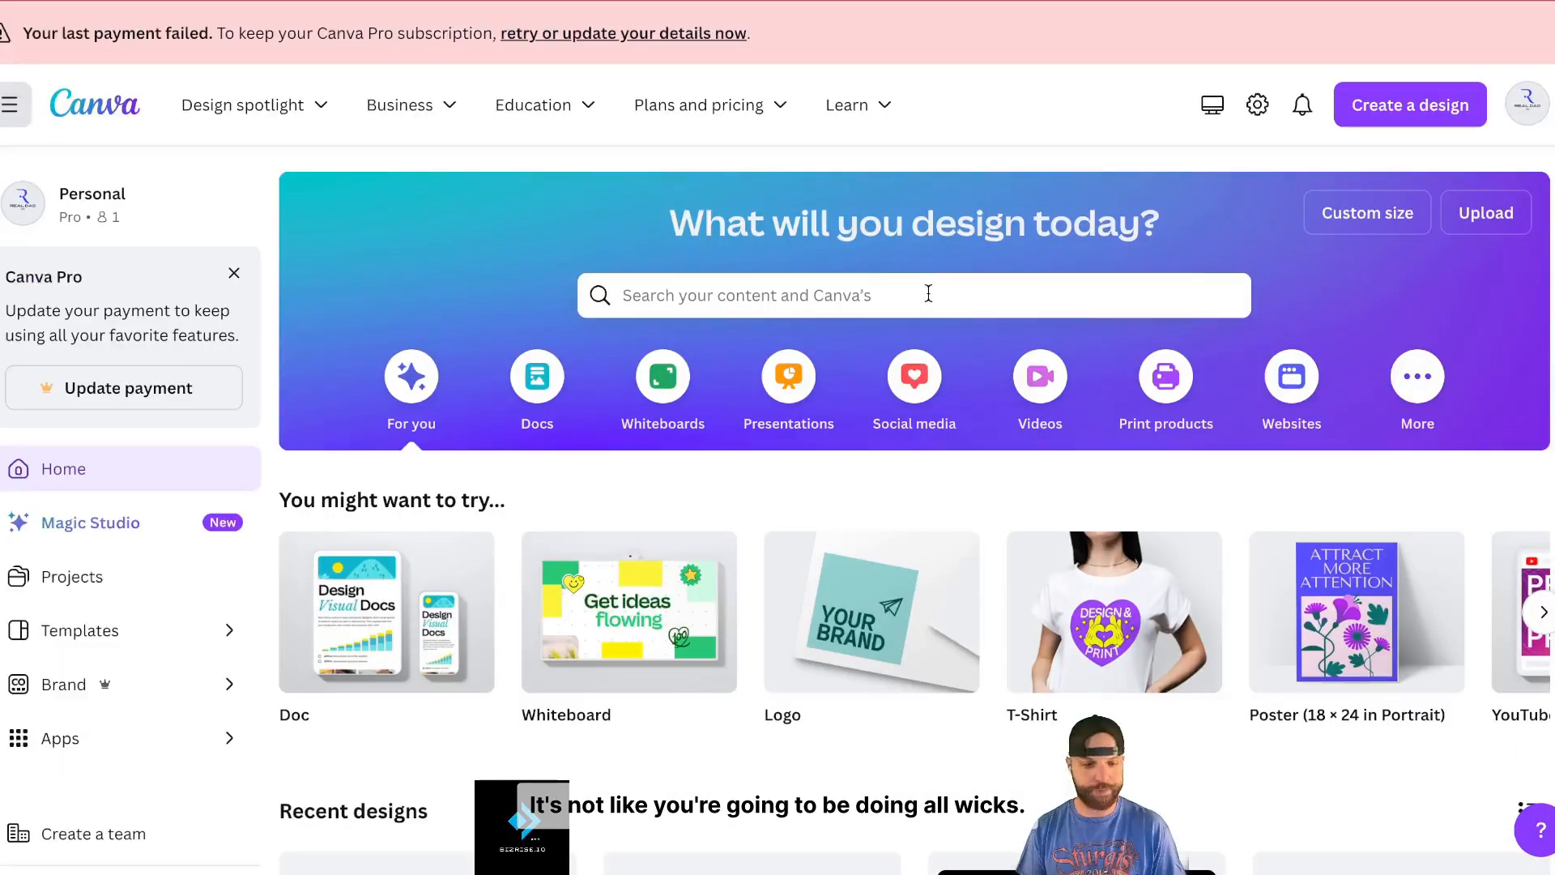
- Open the Iron Forge 'IF' logo design from Canva's Recent designs
{"action": "mouse_move", "coordinate": [871, 125]}
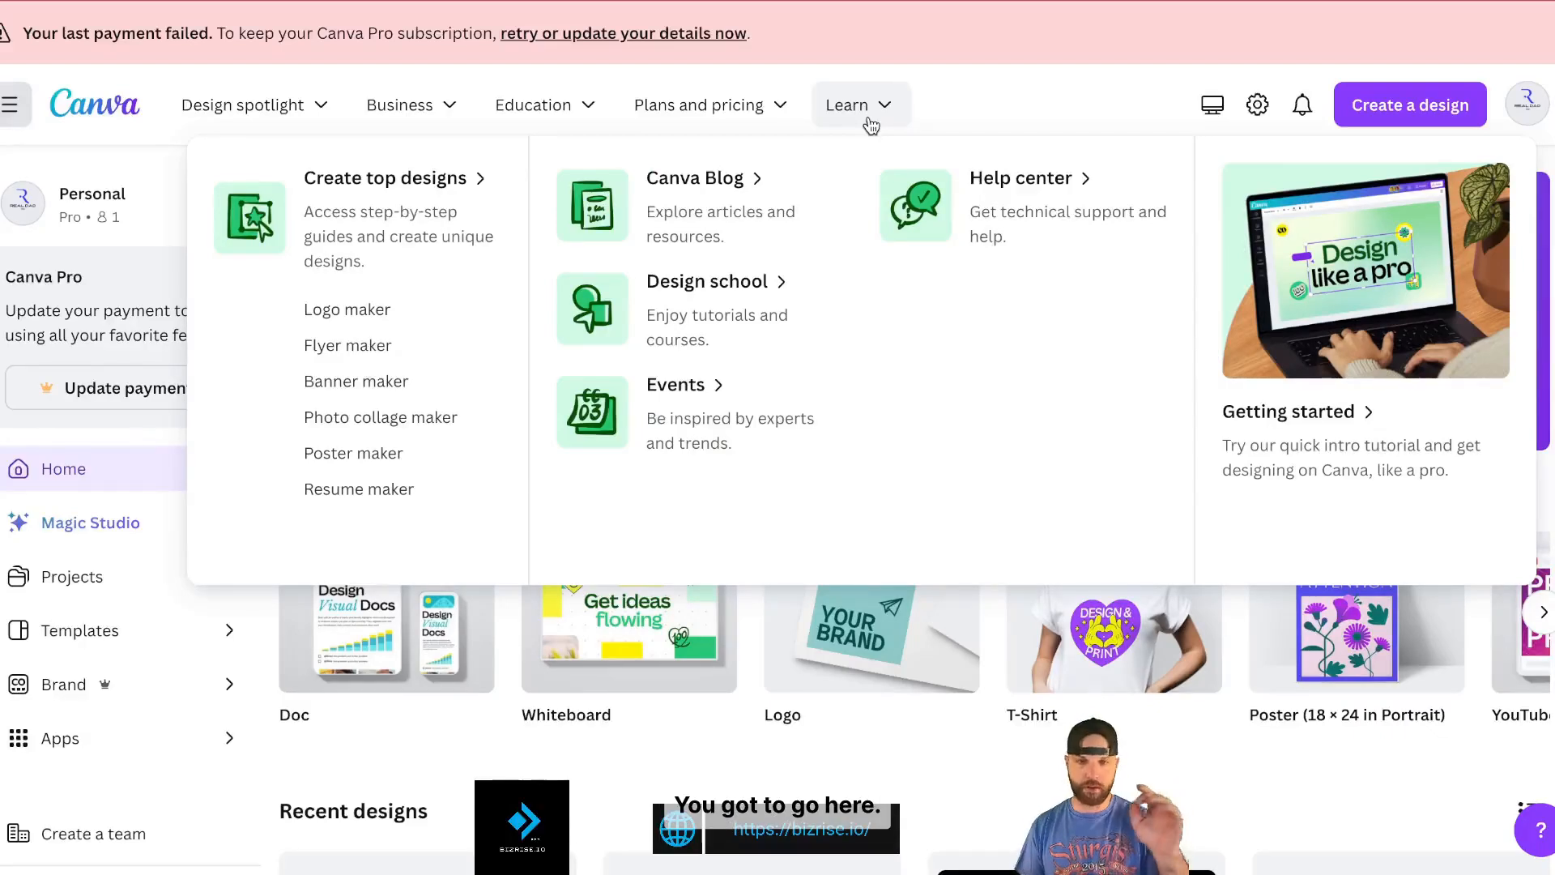
{"action": "scroll", "coordinate": [896, 270], "scroll_direction": "down", "scroll_amount": 5}
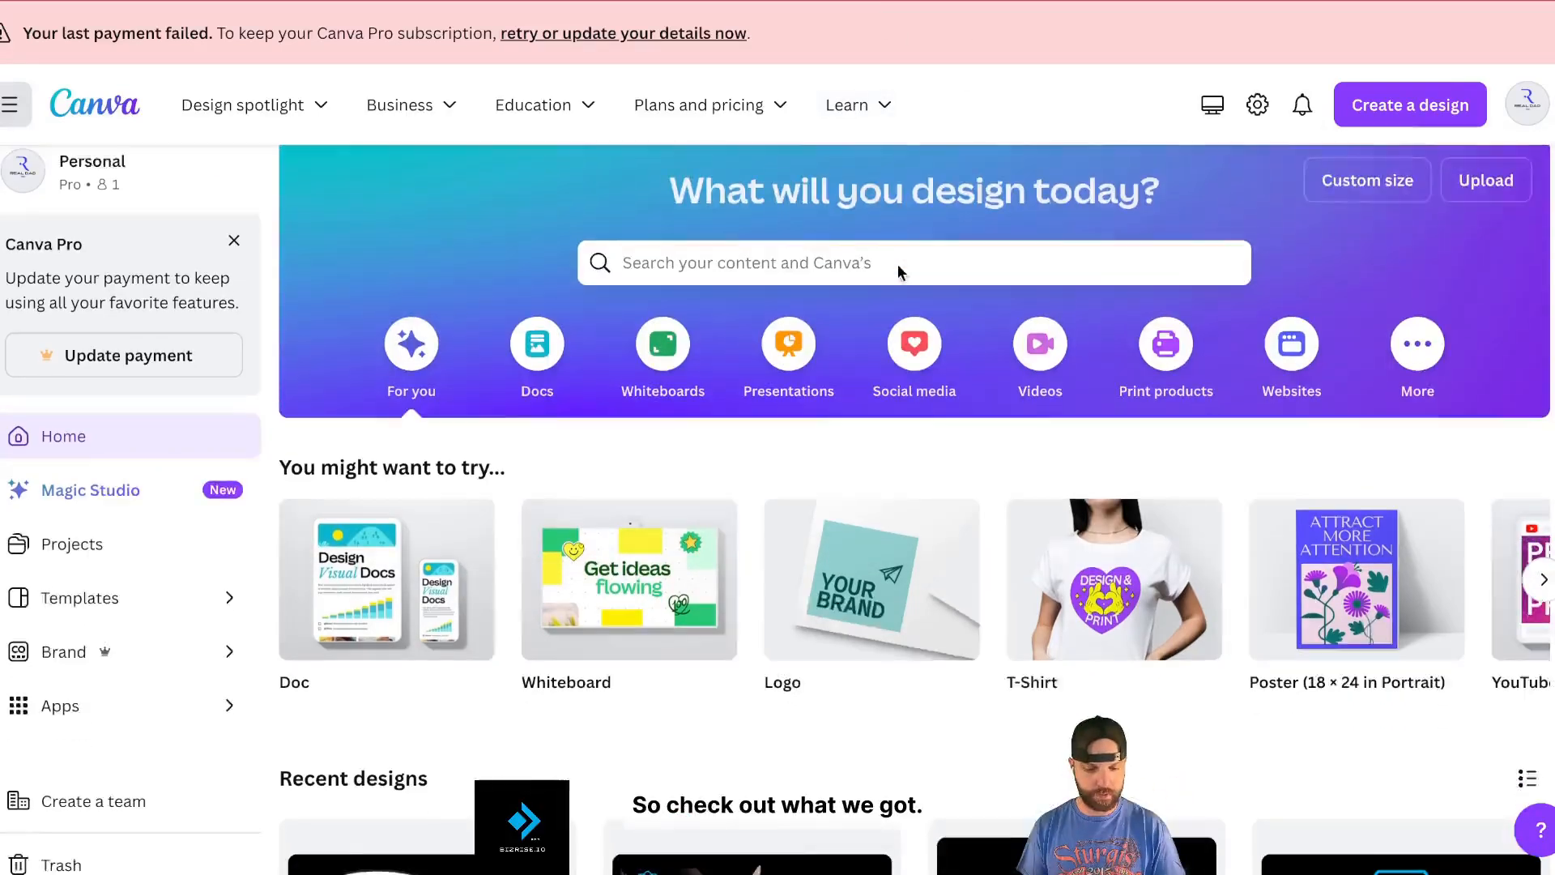
{"action": "scroll", "coordinate": [899, 271], "scroll_direction": "down", "scroll_amount": 10}
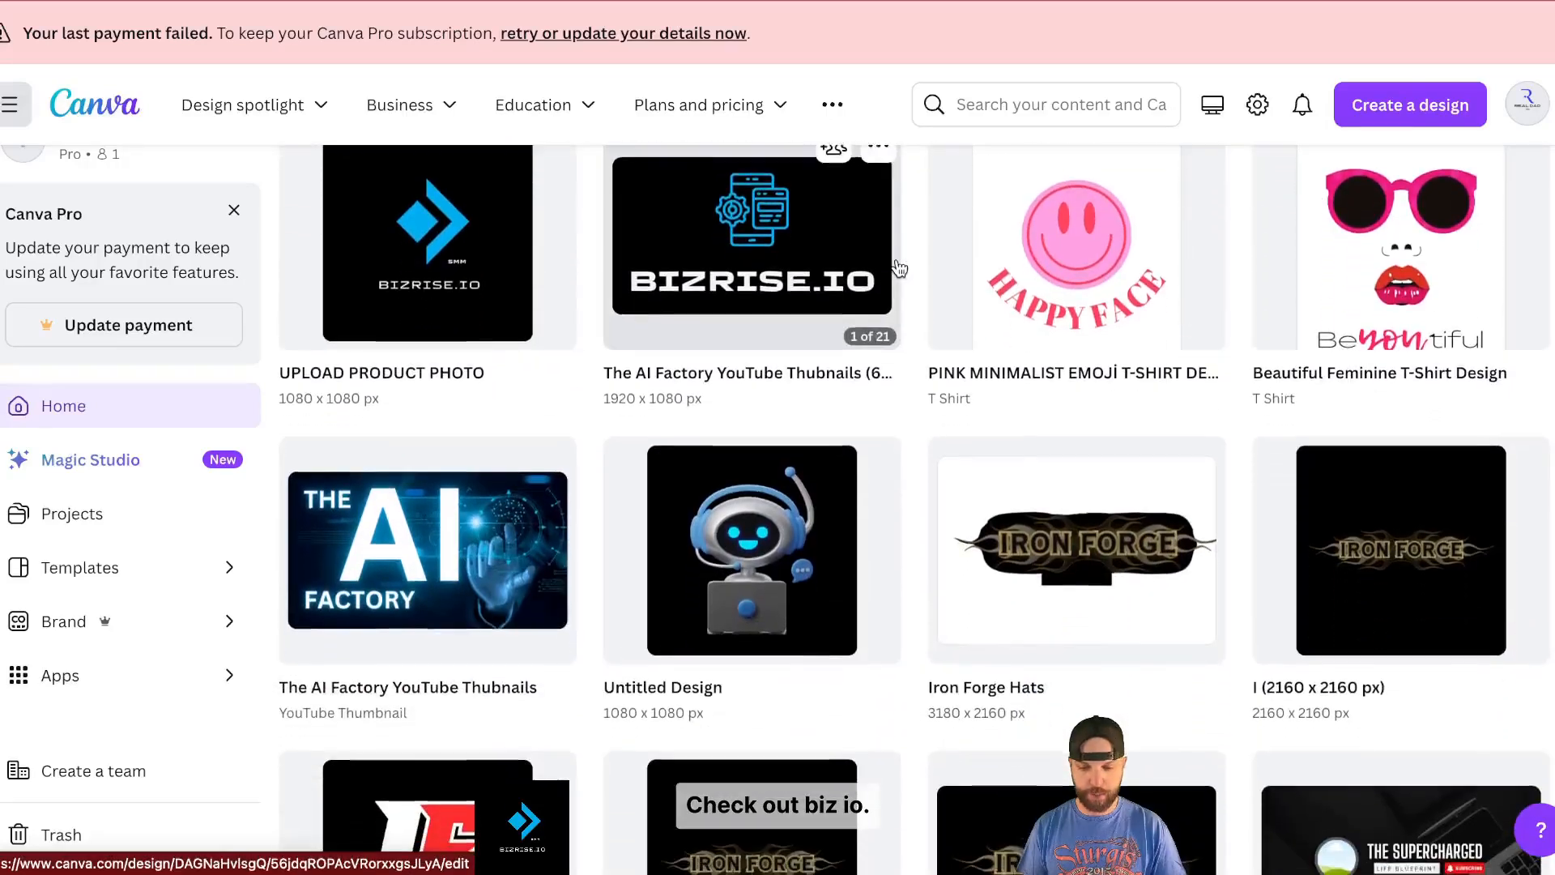
{"action": "scroll", "coordinate": [897, 266], "scroll_direction": "down", "scroll_amount": 5}
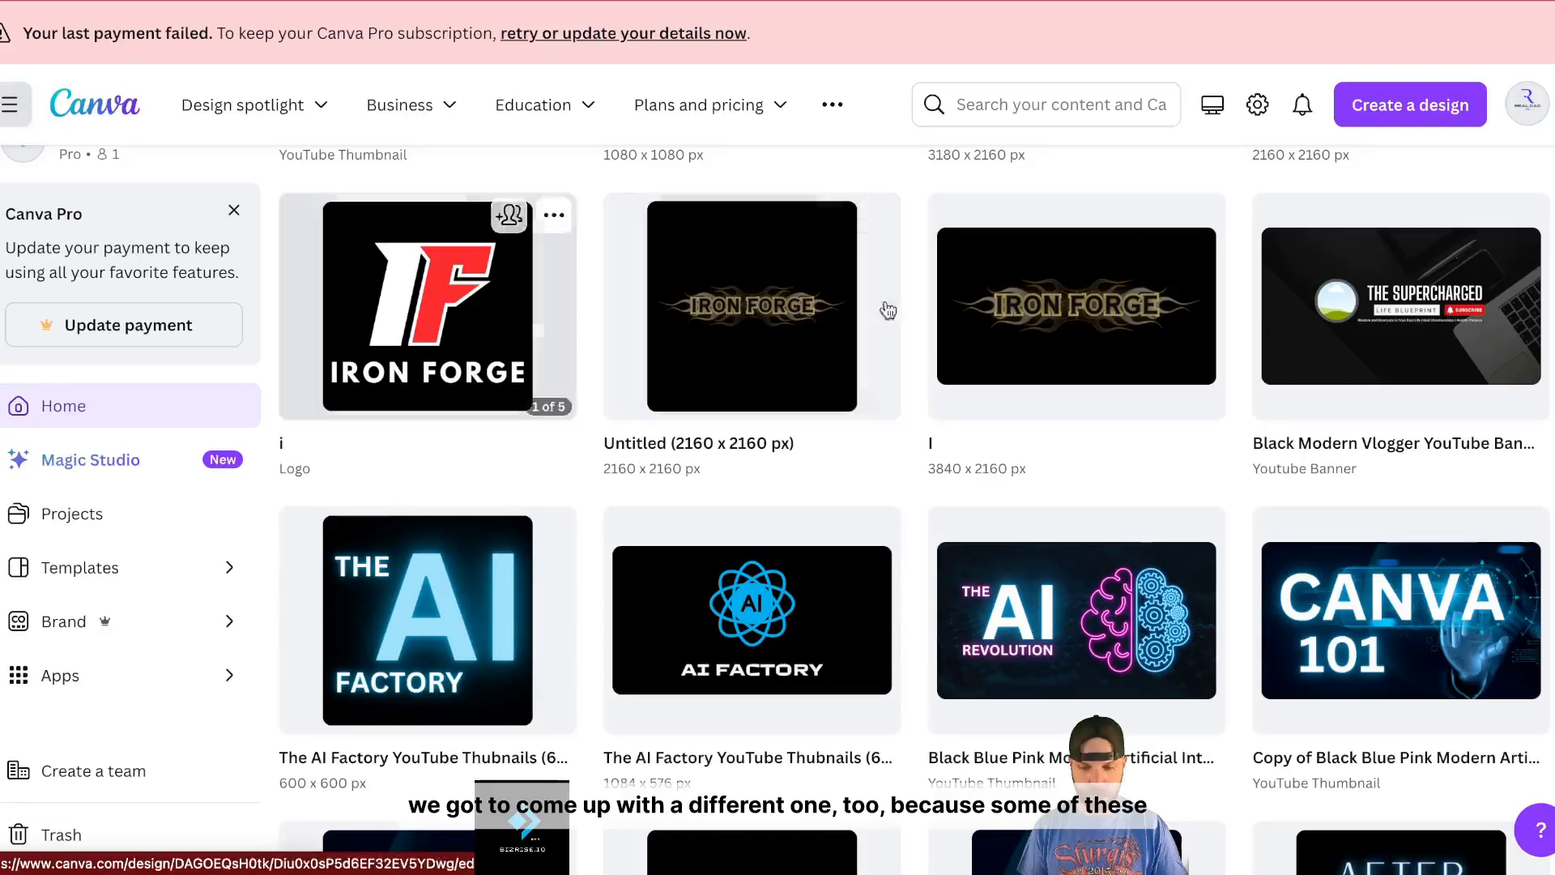
{"action": "scroll", "coordinate": [800, 330], "scroll_direction": "up", "scroll_amount": 3}
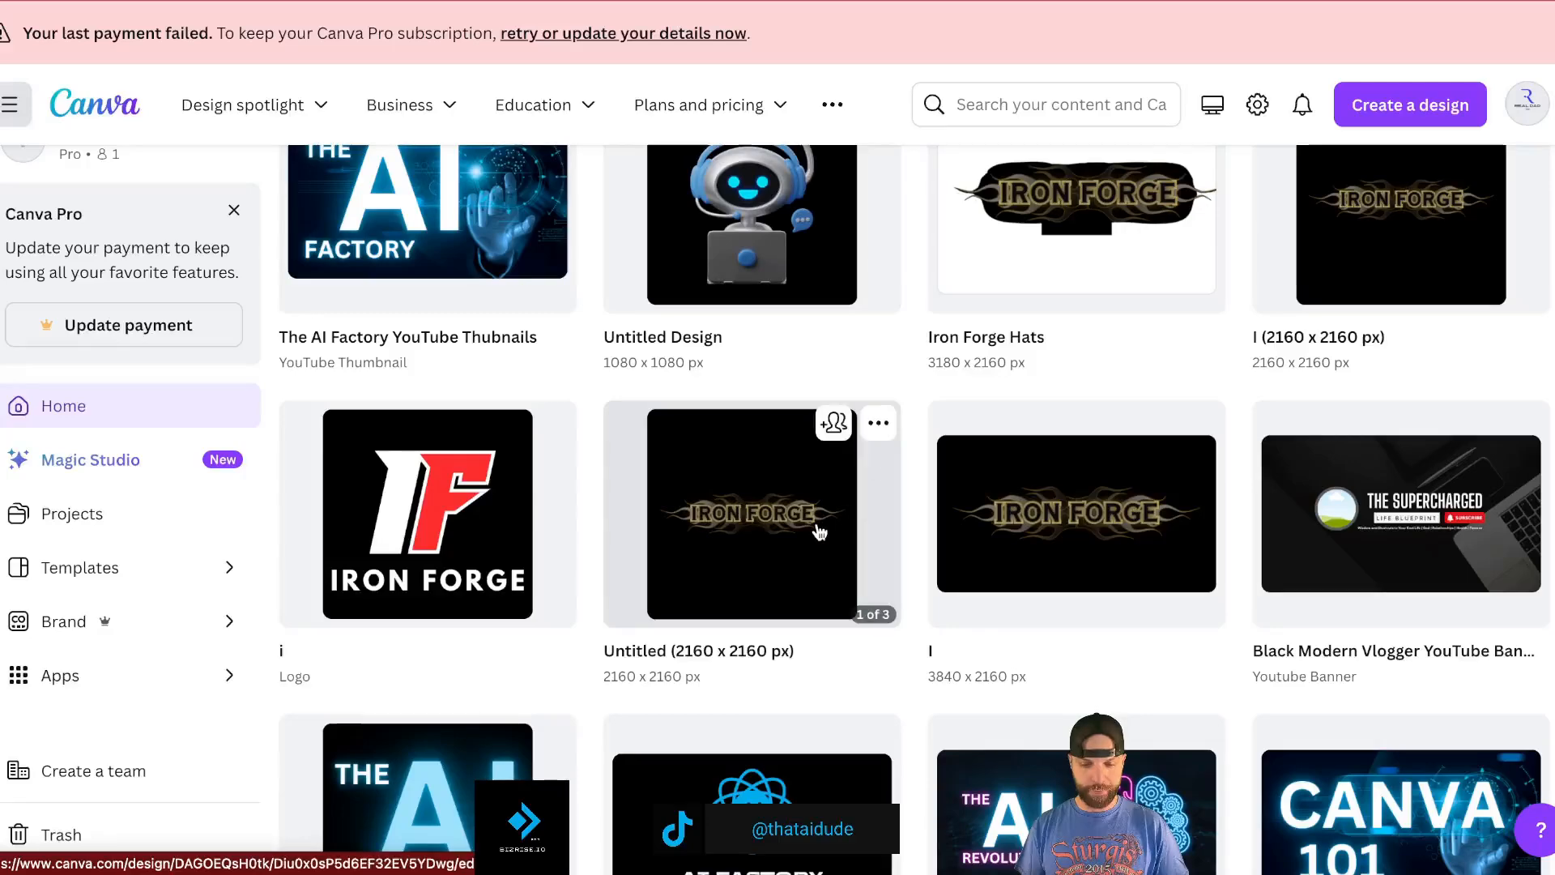
{"action": "left_click", "coordinate": [474, 531]}
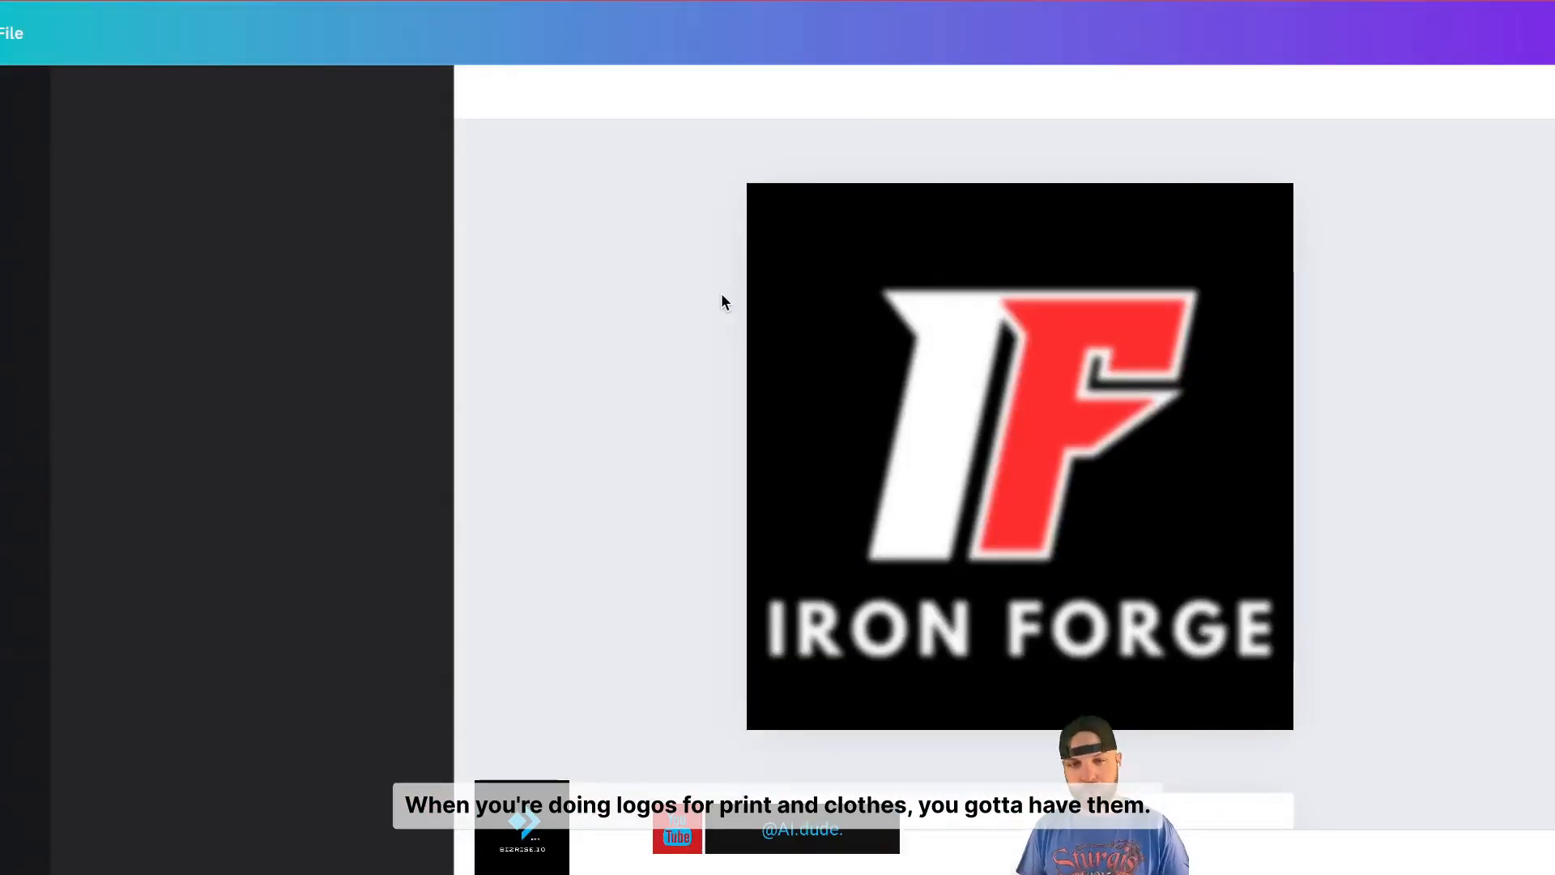
- Open the I (2160 x 2160 px) design
{"action": "scroll", "coordinate": [1282, 443], "scroll_direction": "down", "scroll_amount": 1}
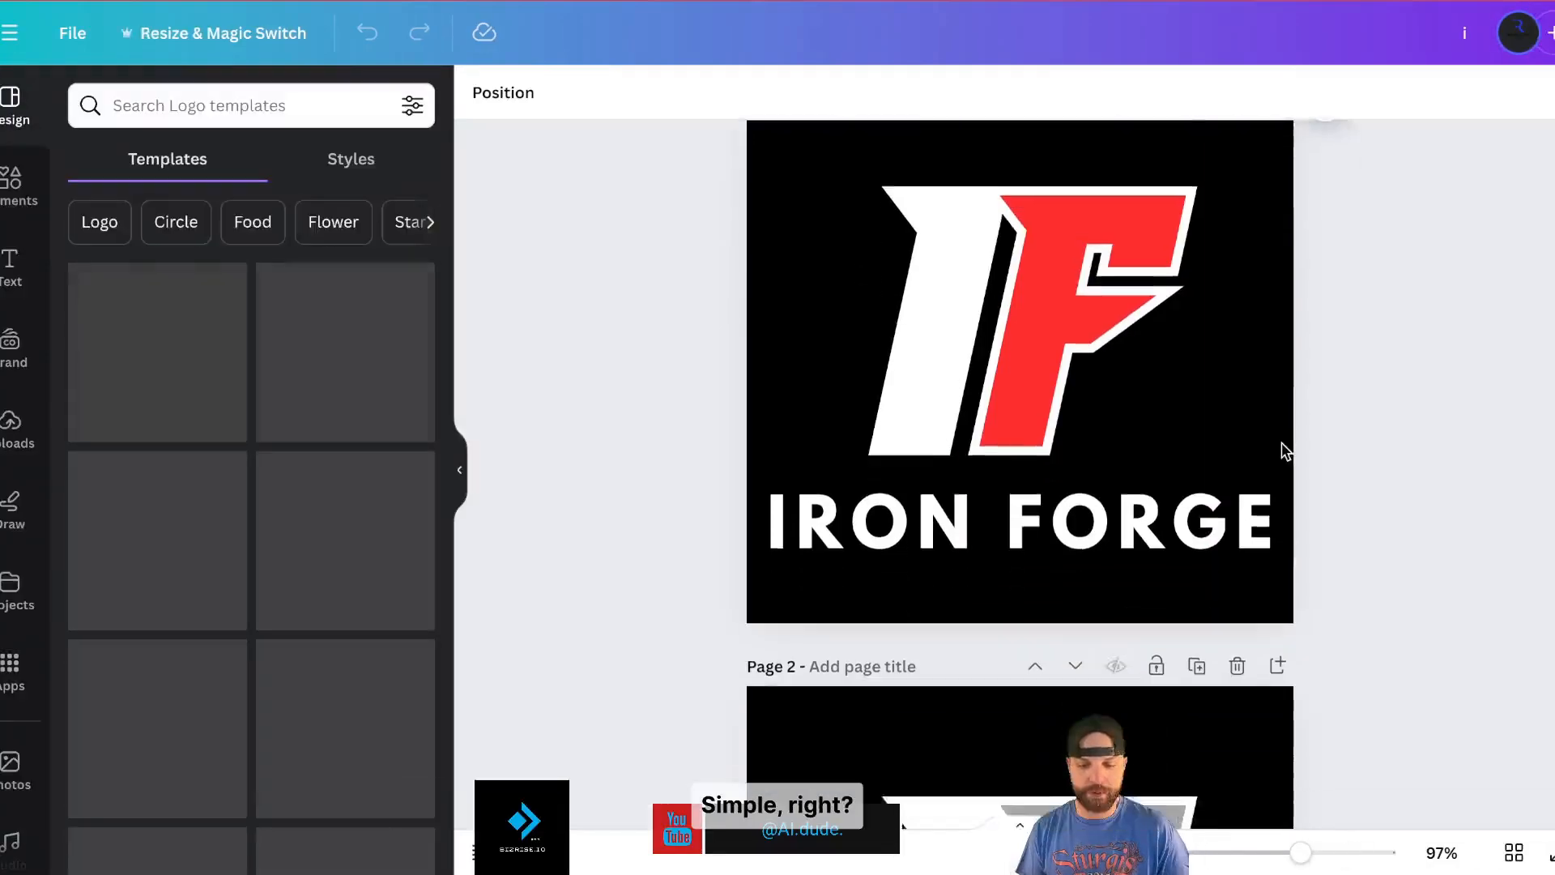
{"action": "scroll", "coordinate": [1281, 442], "scroll_direction": "down", "scroll_amount": 20}
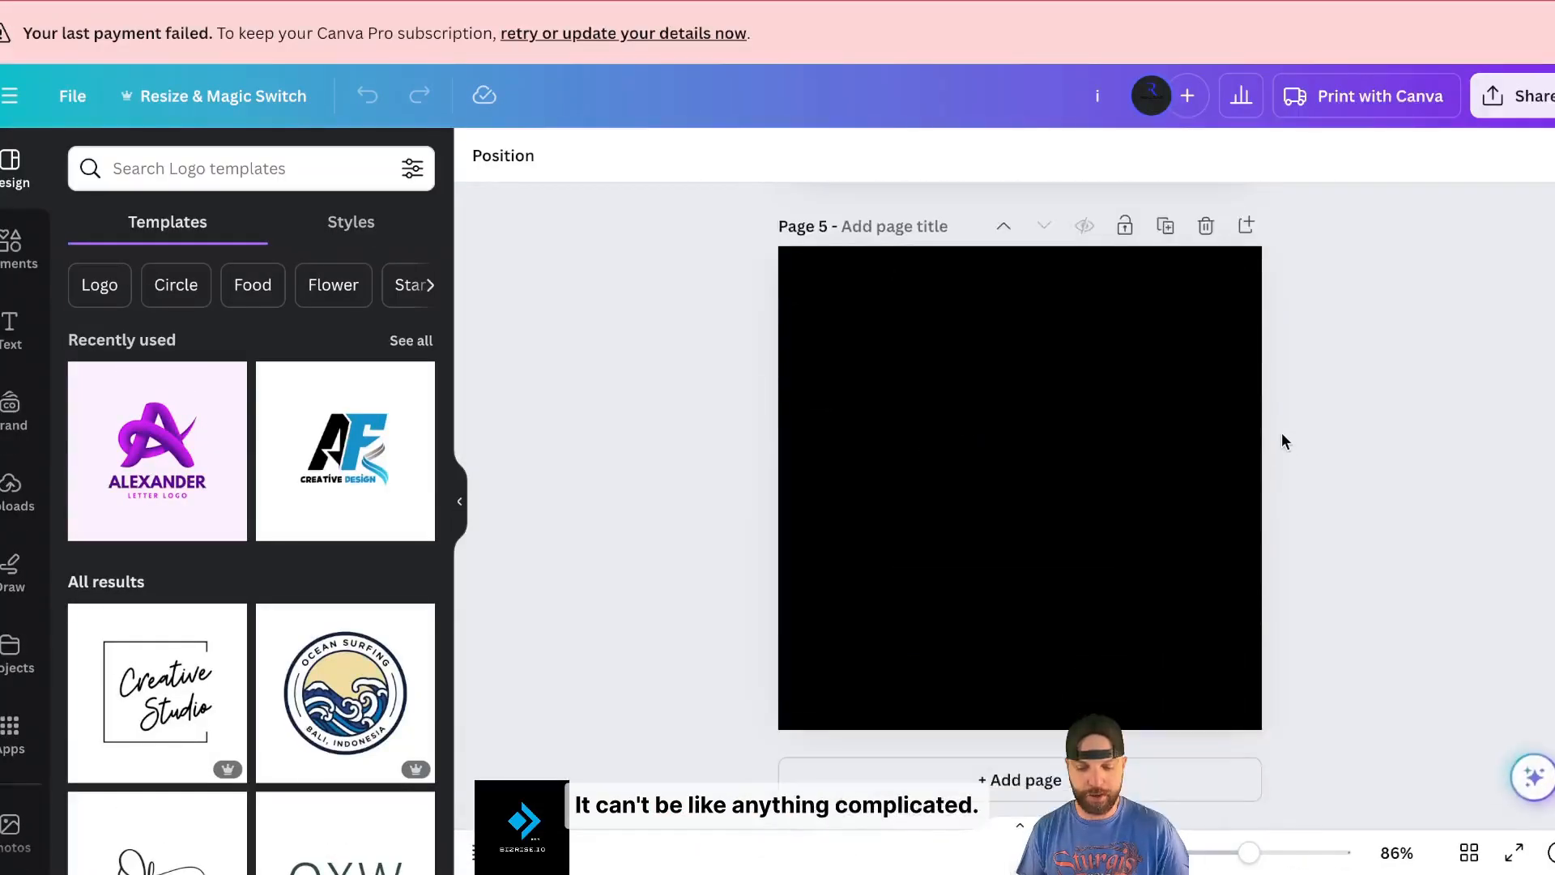
{"action": "scroll", "coordinate": [1282, 441], "scroll_direction": "up", "scroll_amount": 7}
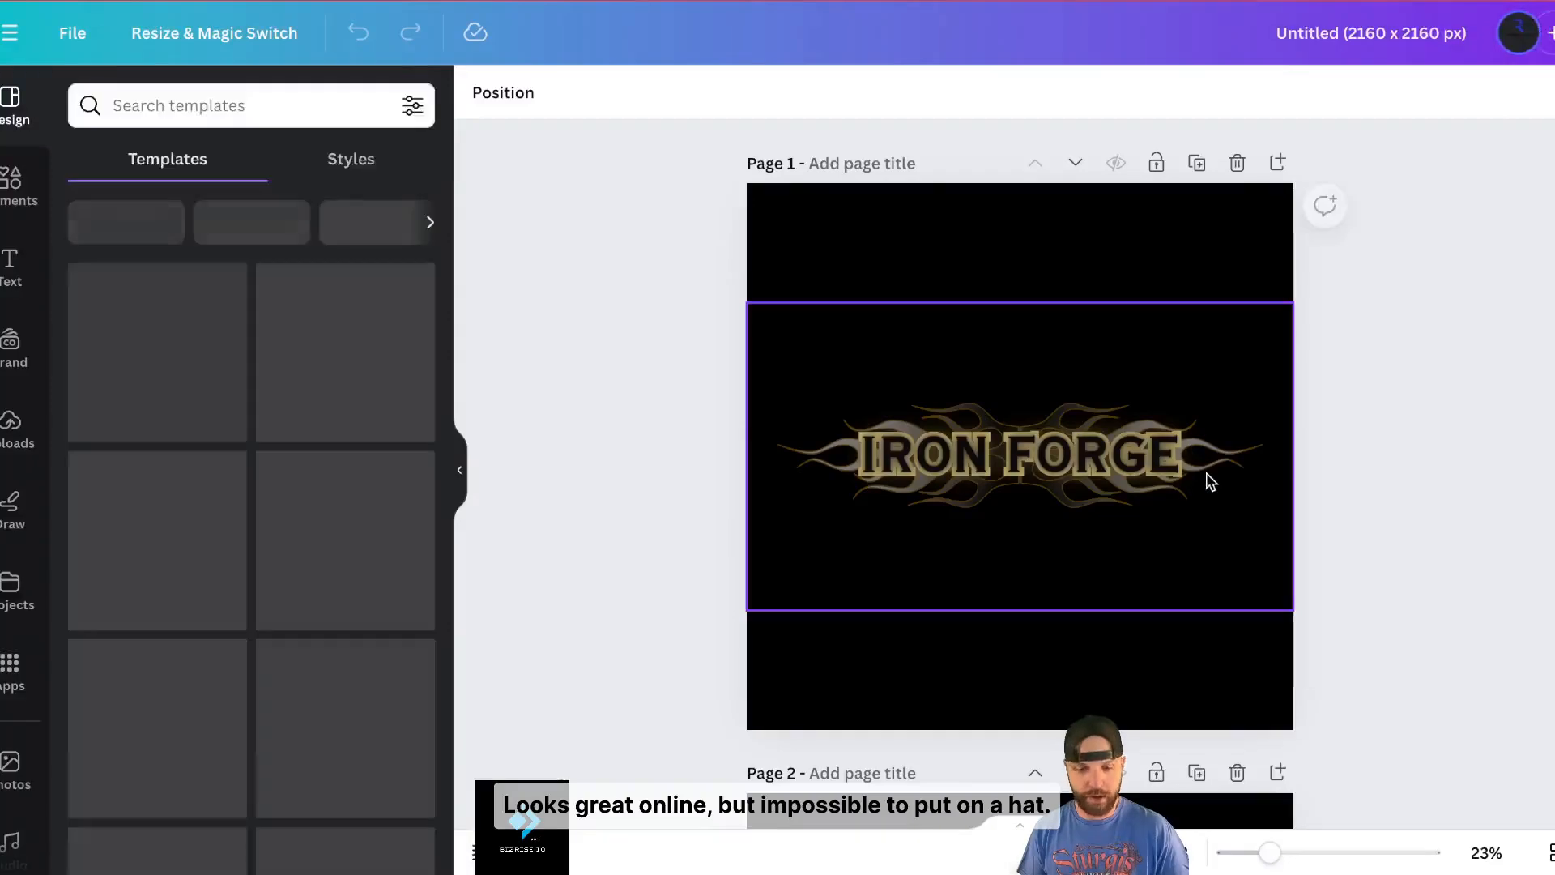
{"action": "scroll", "coordinate": [1207, 478], "scroll_direction": "down", "scroll_amount": 2}
{"action": "scroll", "coordinate": [1200, 401], "scroll_direction": "down", "scroll_amount": 12}
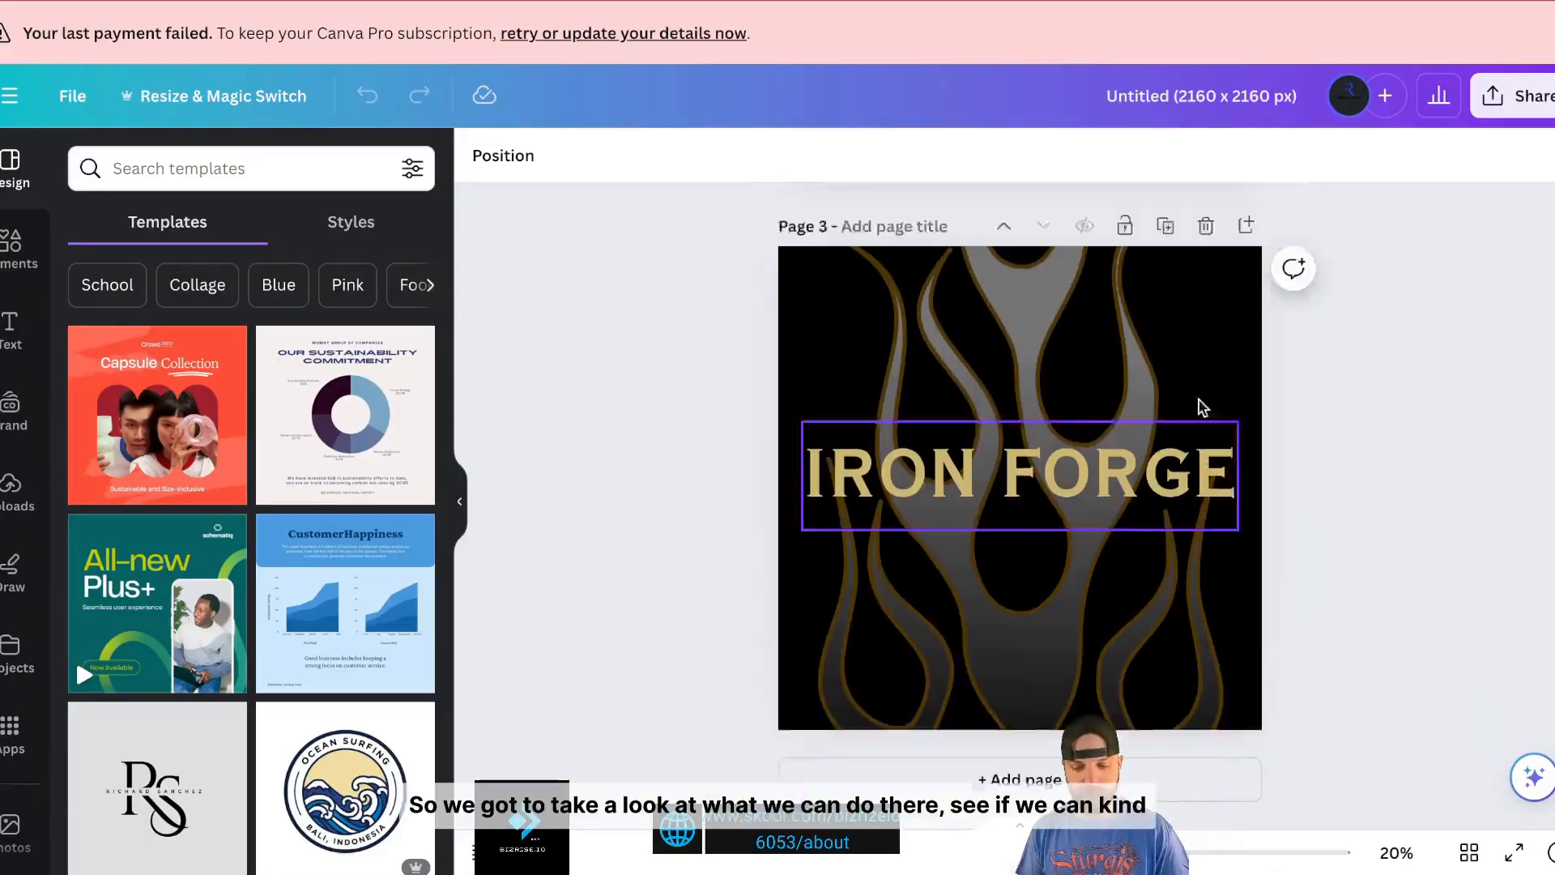
{"action": "scroll", "coordinate": [840, 267], "scroll_direction": "up", "scroll_amount": 8}
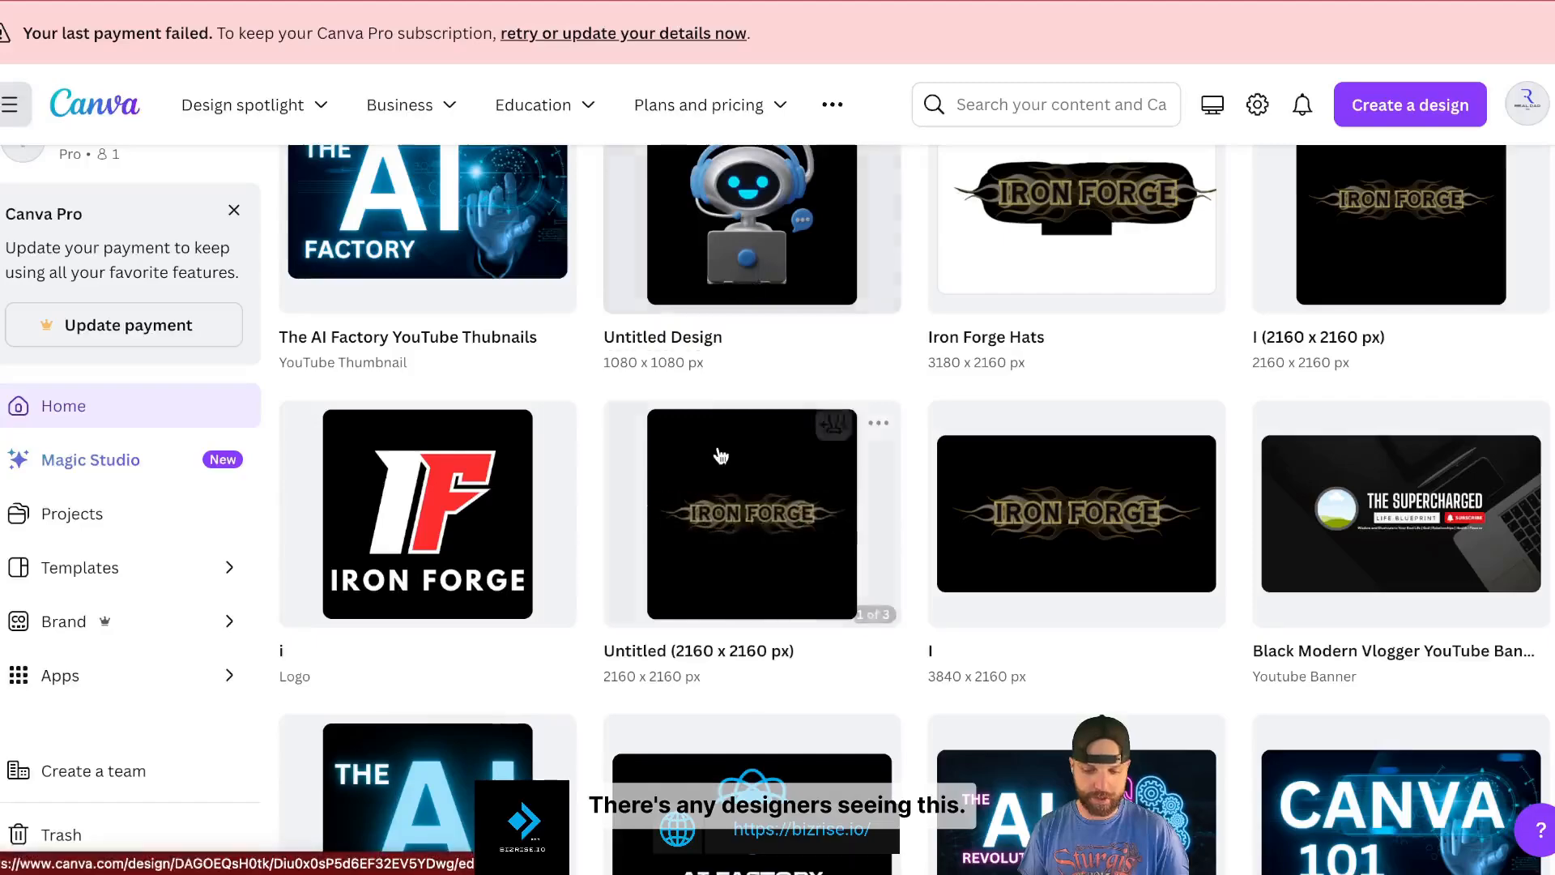
{"action": "scroll", "coordinate": [720, 454], "scroll_direction": "down", "scroll_amount": 5}
{"action": "scroll", "coordinate": [618, 455], "scroll_direction": "up", "scroll_amount": 7}
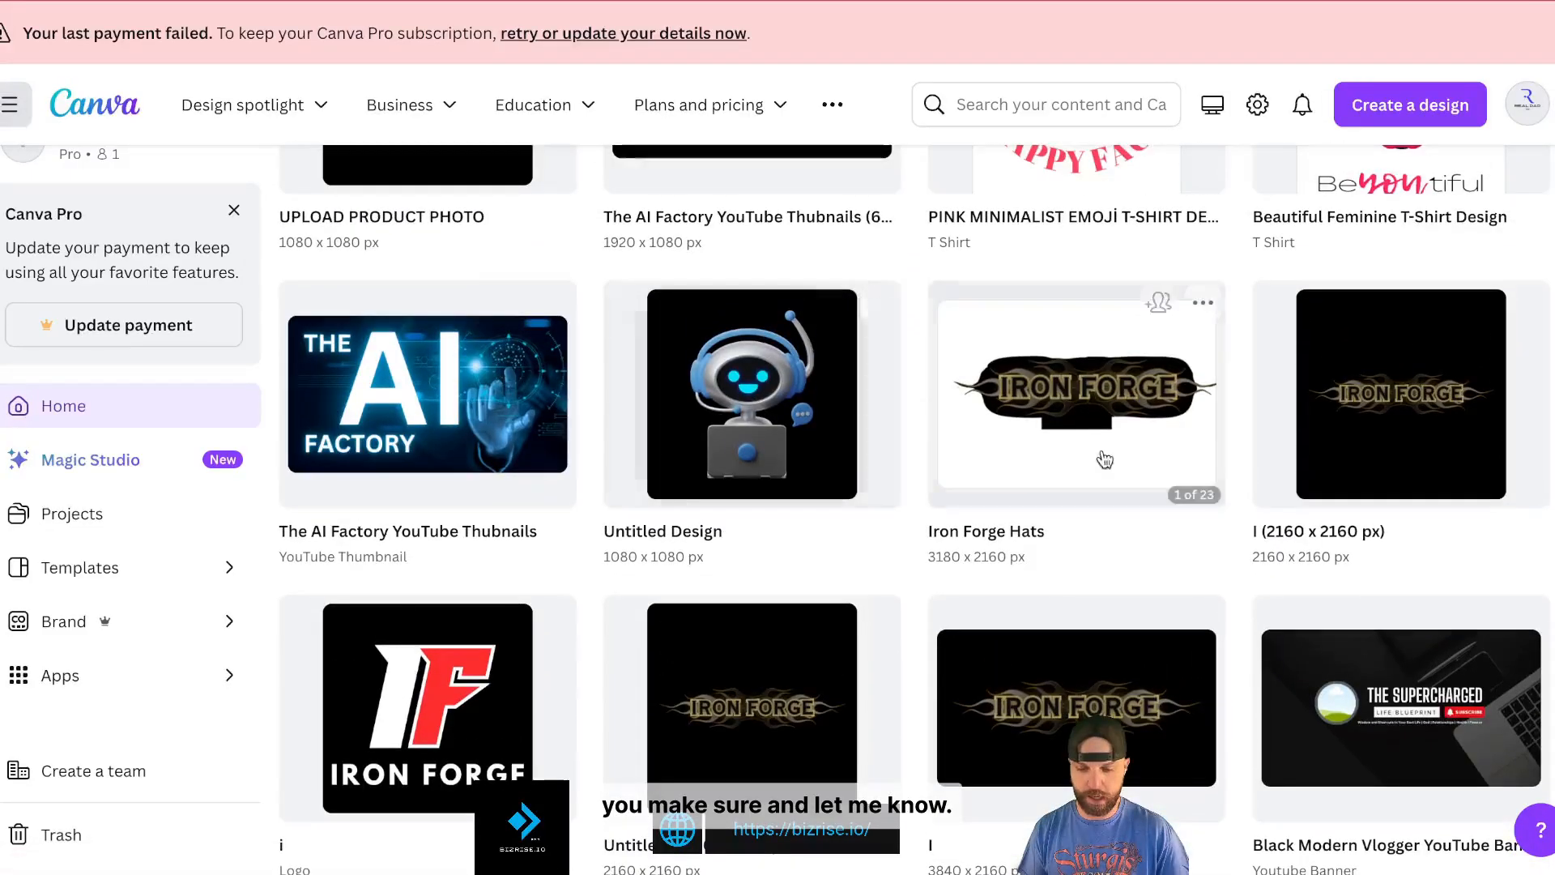
{"action": "left_click", "coordinate": [1291, 450]}
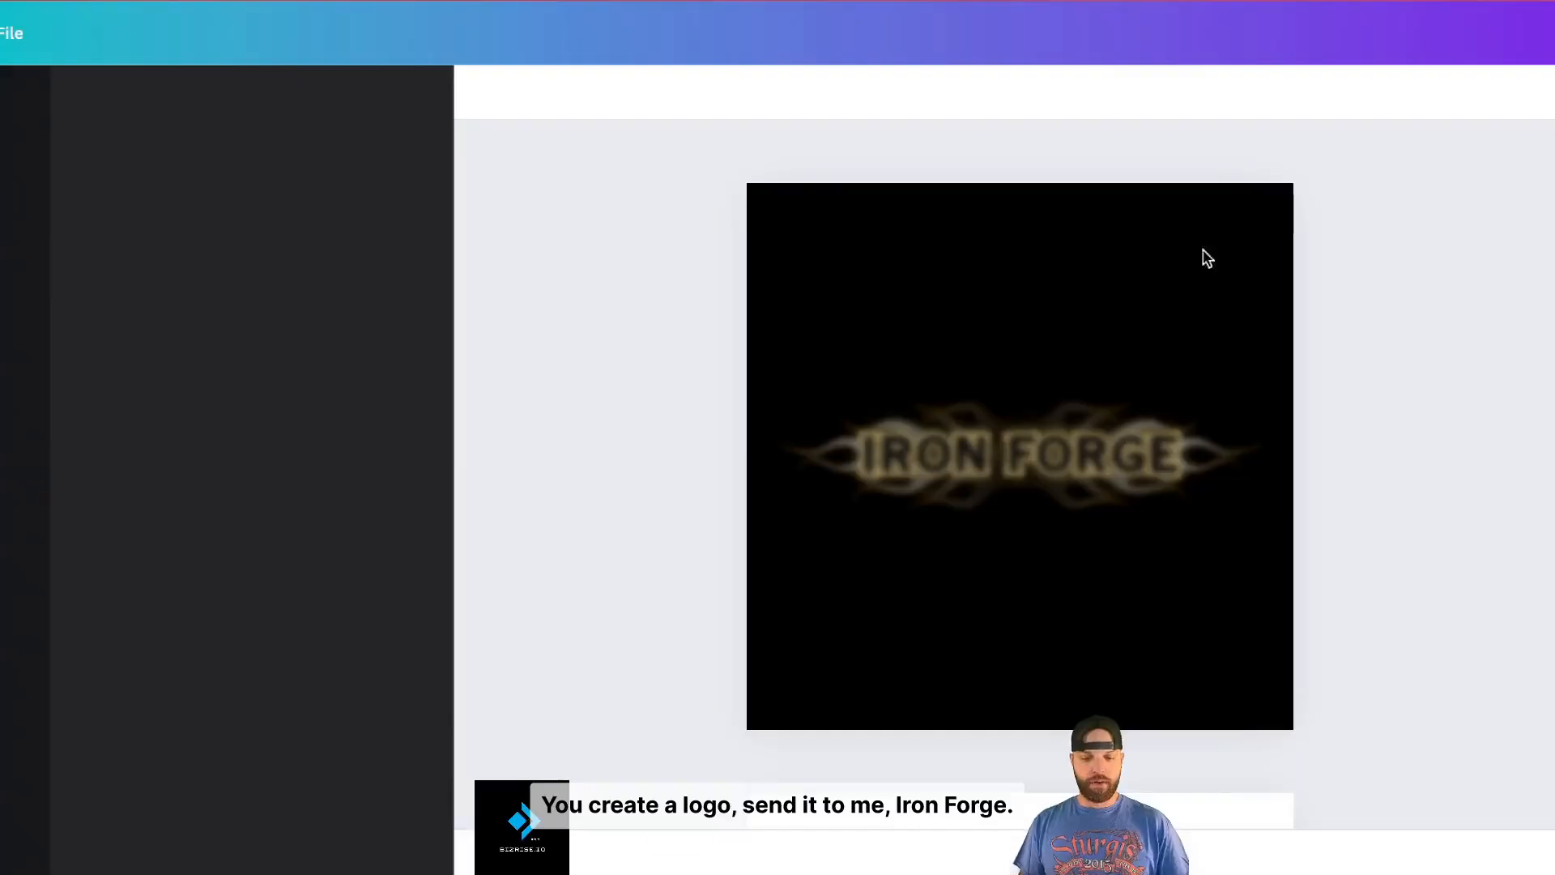
- Add a blank sixth page to the design and show the Elements panel
{"action": "scroll", "coordinate": [1256, 389], "scroll_direction": "down", "scroll_amount": 12}
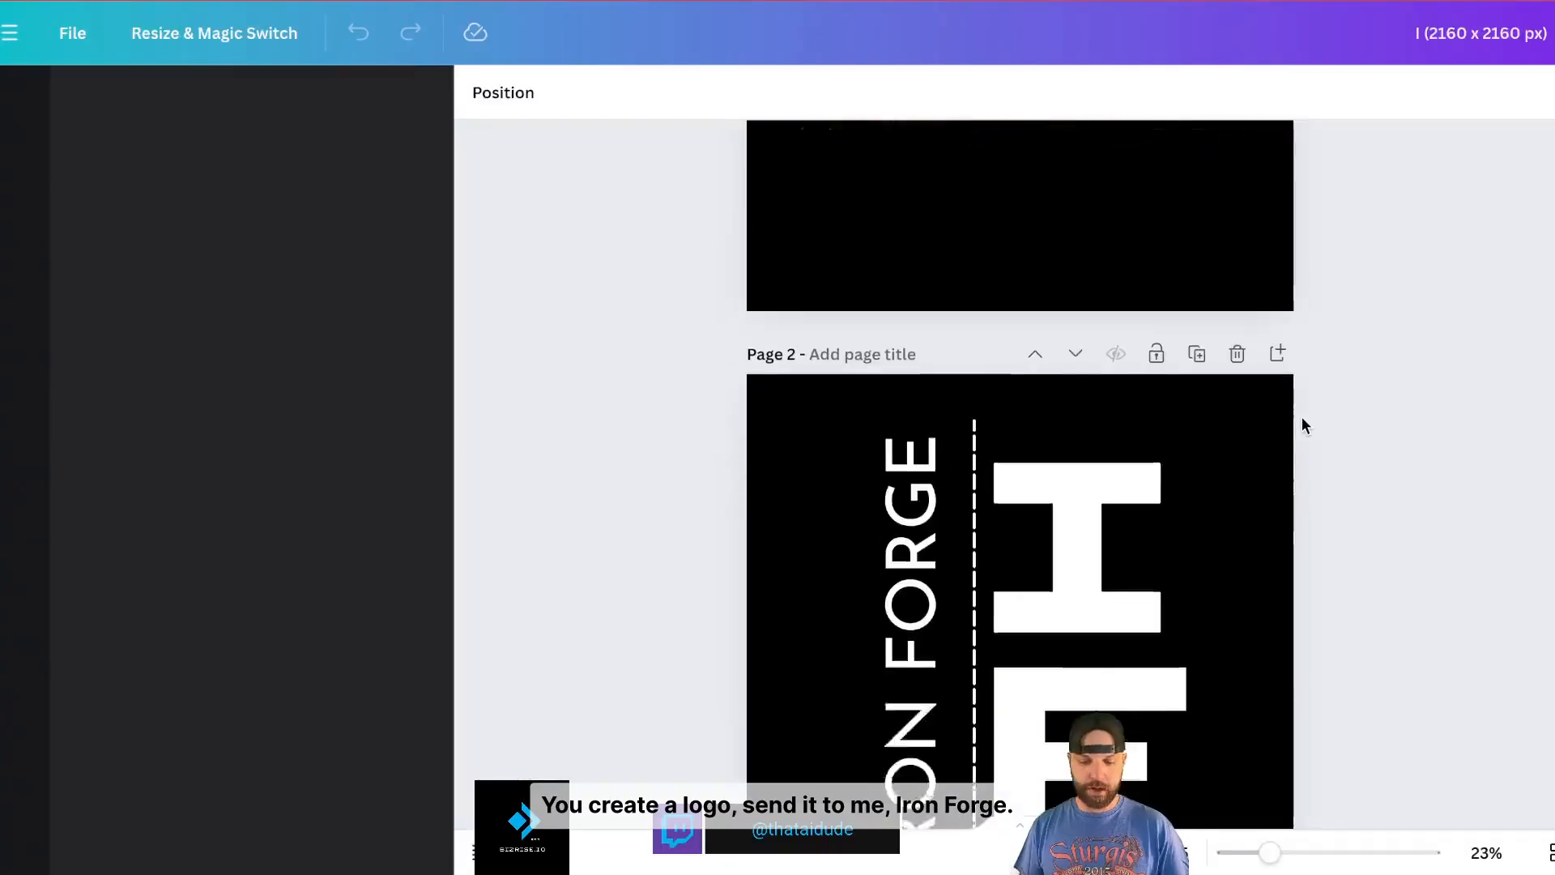
{"action": "scroll", "coordinate": [1301, 417], "scroll_direction": "down", "scroll_amount": 10}
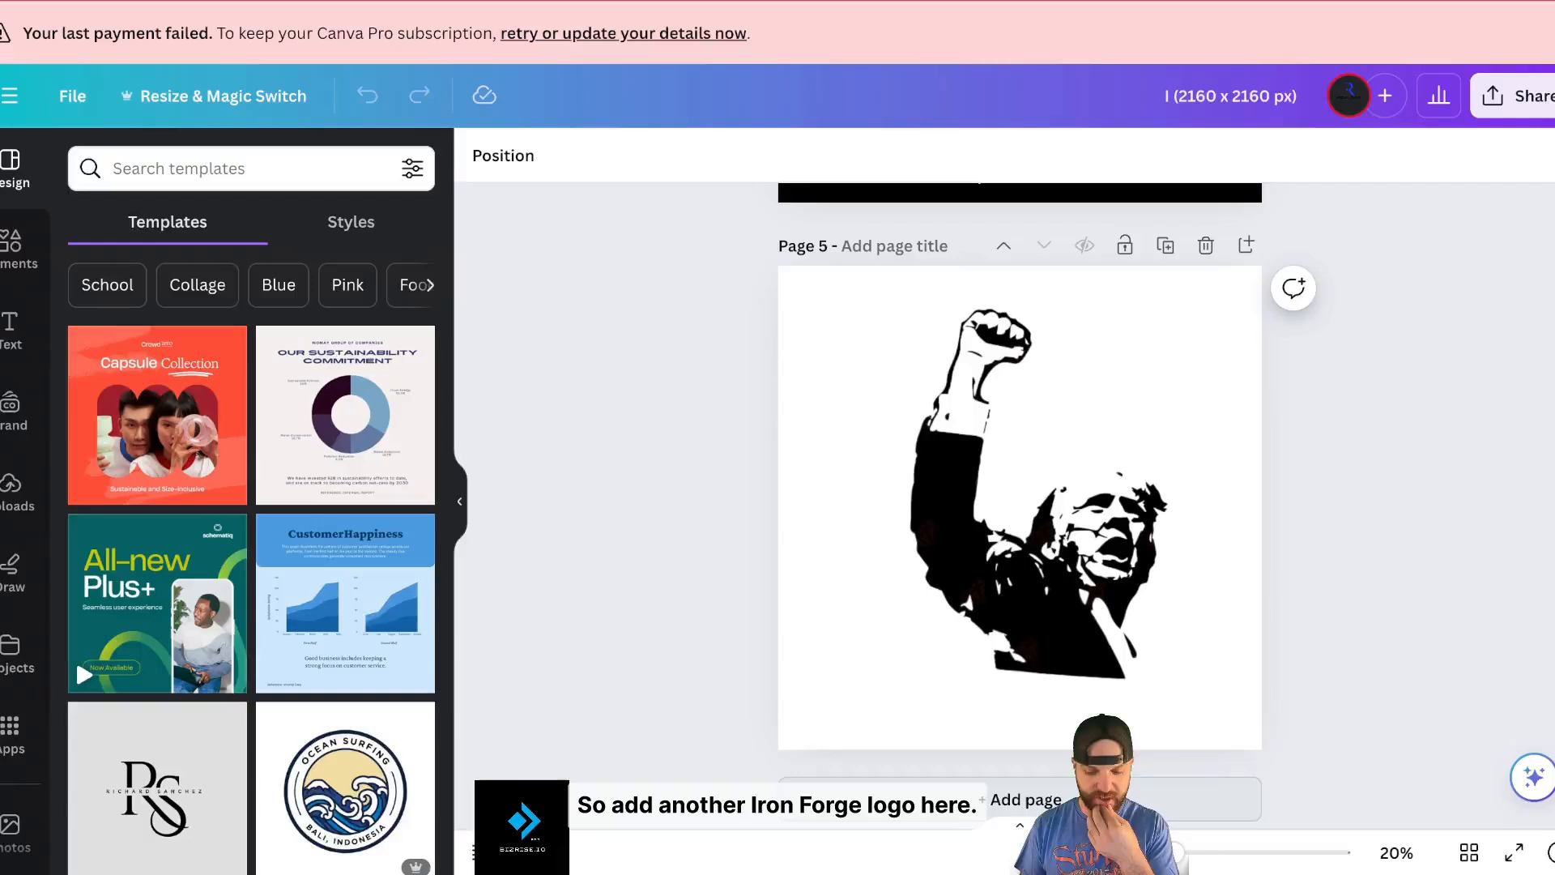
{"action": "left_click", "coordinate": [1077, 799]}
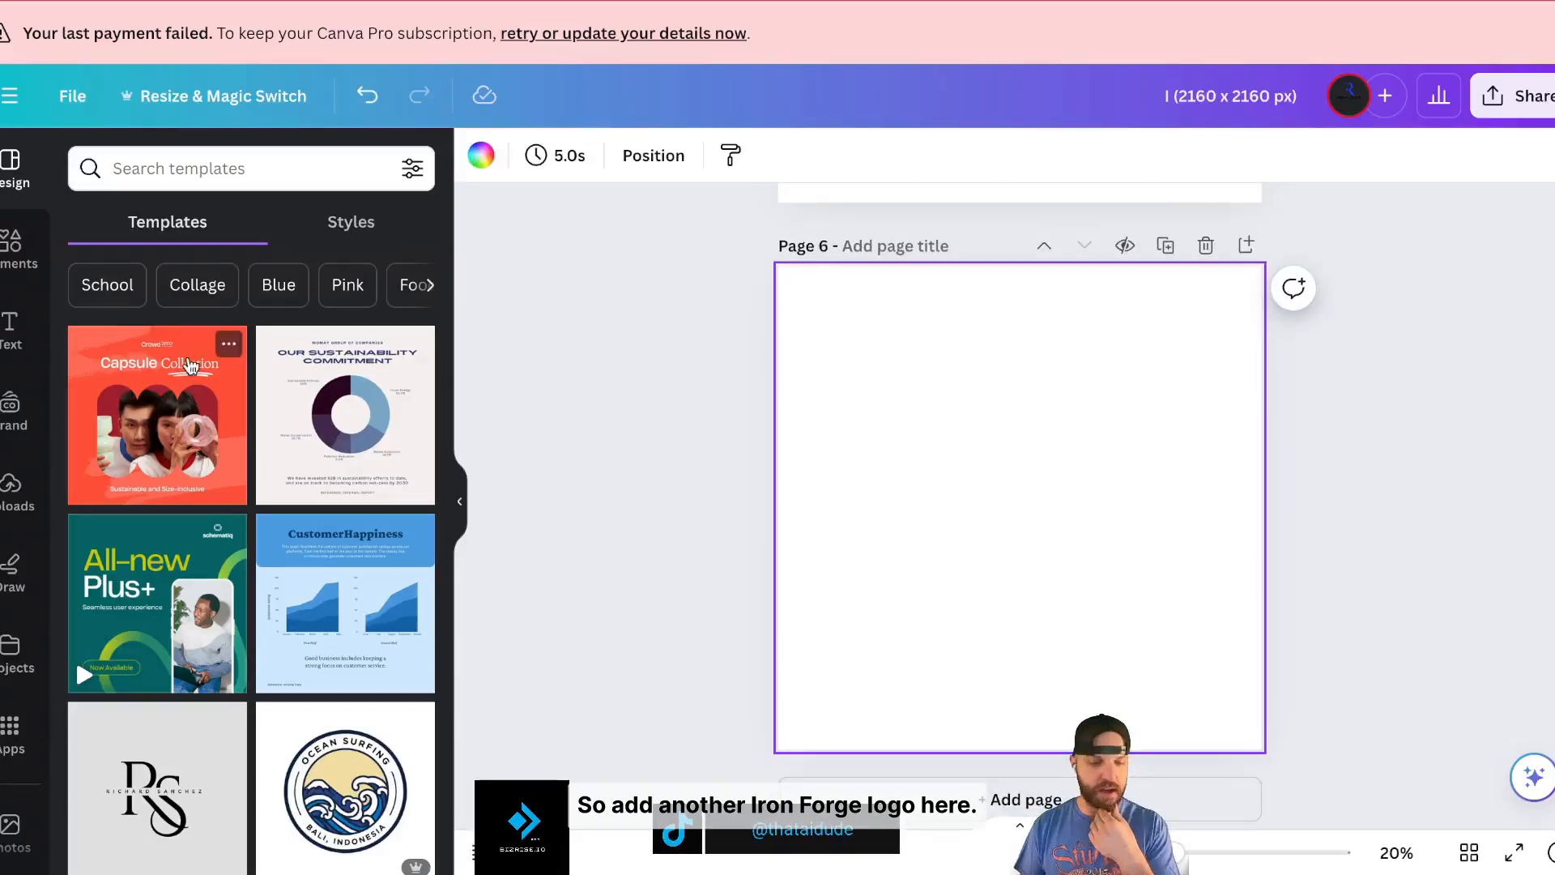
{"action": "left_click", "coordinate": [12, 247]}
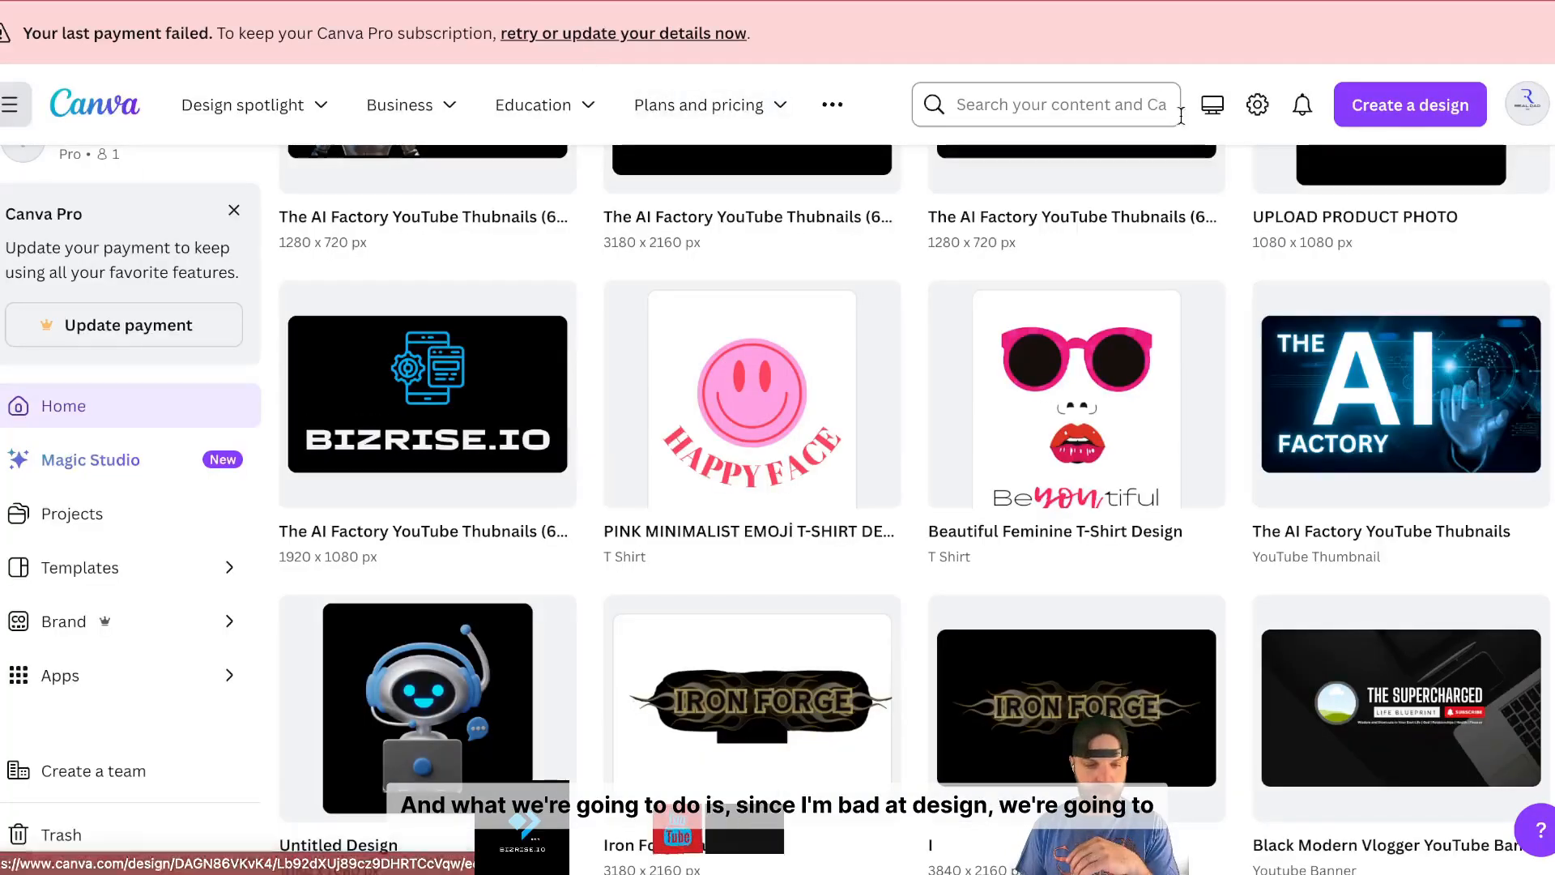
- Create a new Logo design and apply the Mototech template from a 'mechanic logo' search
{"action": "left_click", "coordinate": [1410, 104]}
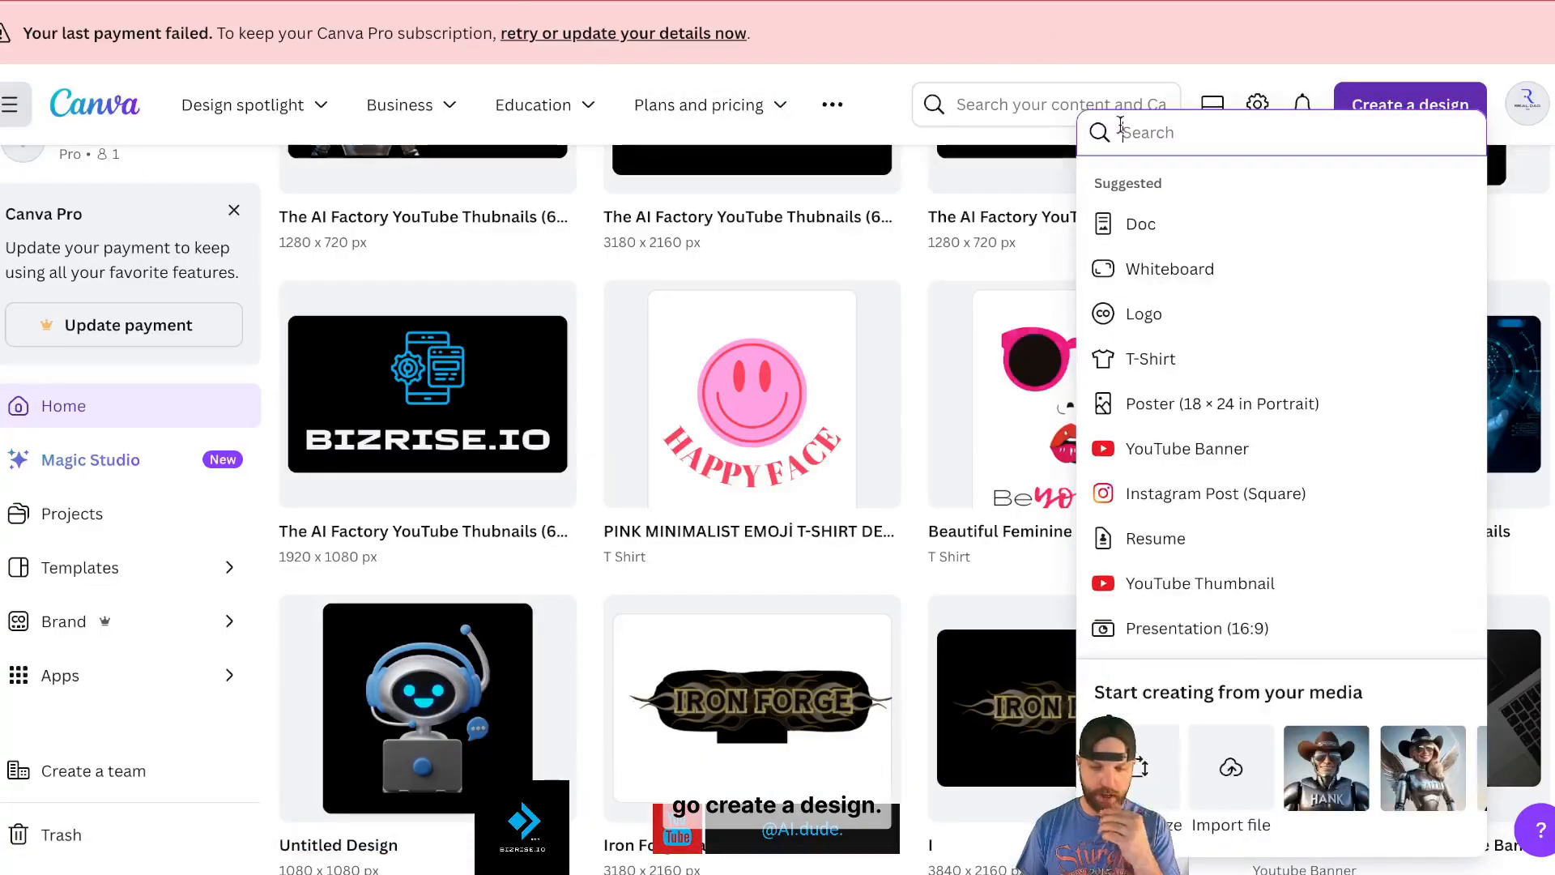
{"action": "type", "text": "logo"}
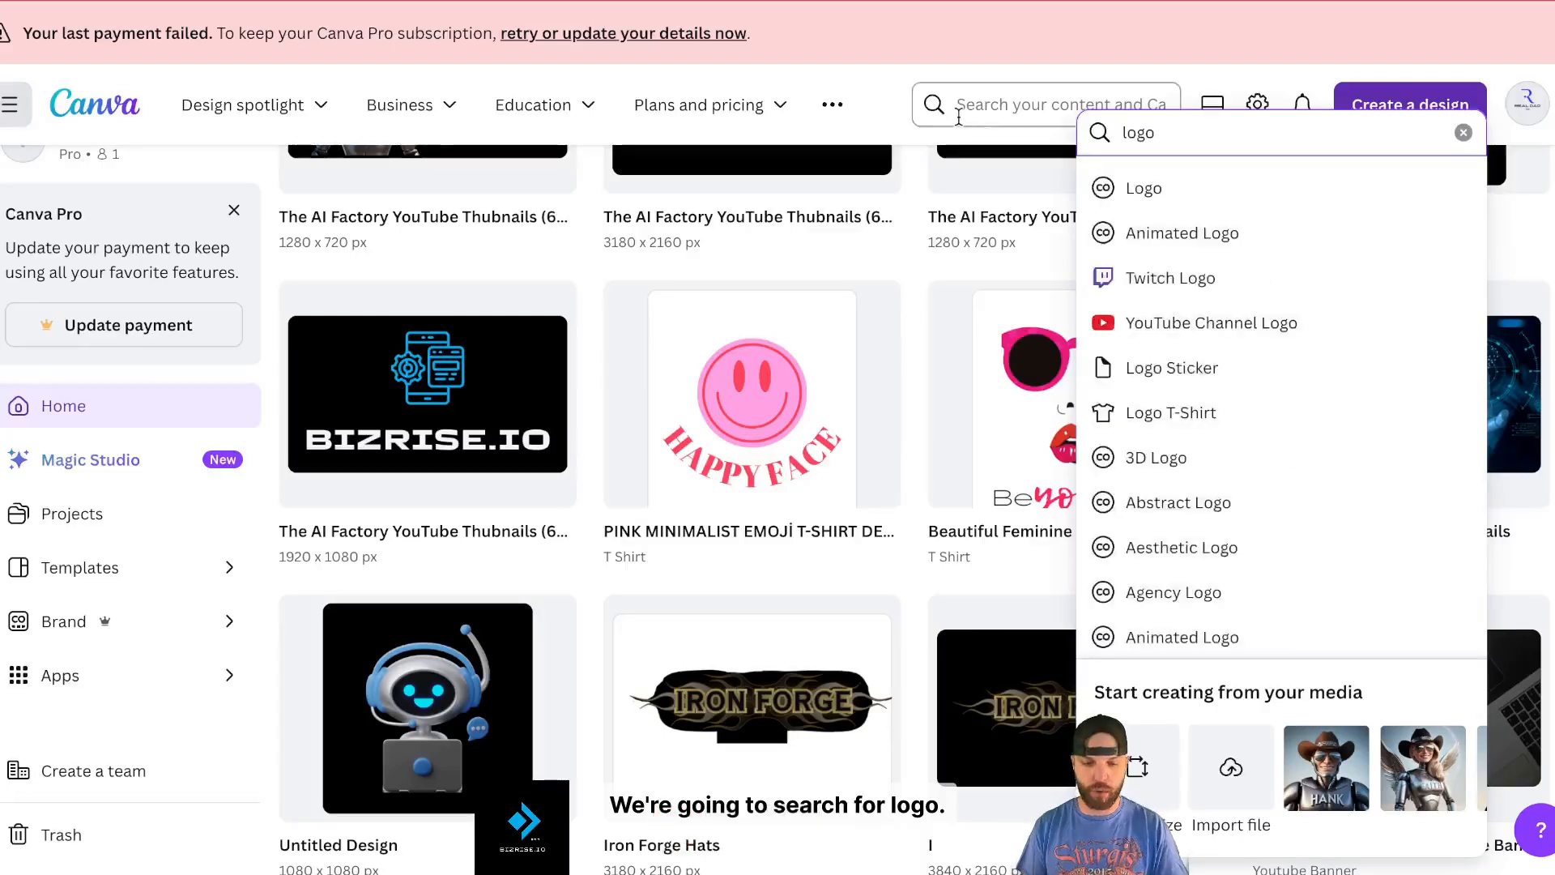
{"action": "left_click", "coordinate": [1086, 182]}
{"action": "left_click", "coordinate": [153, 186]}
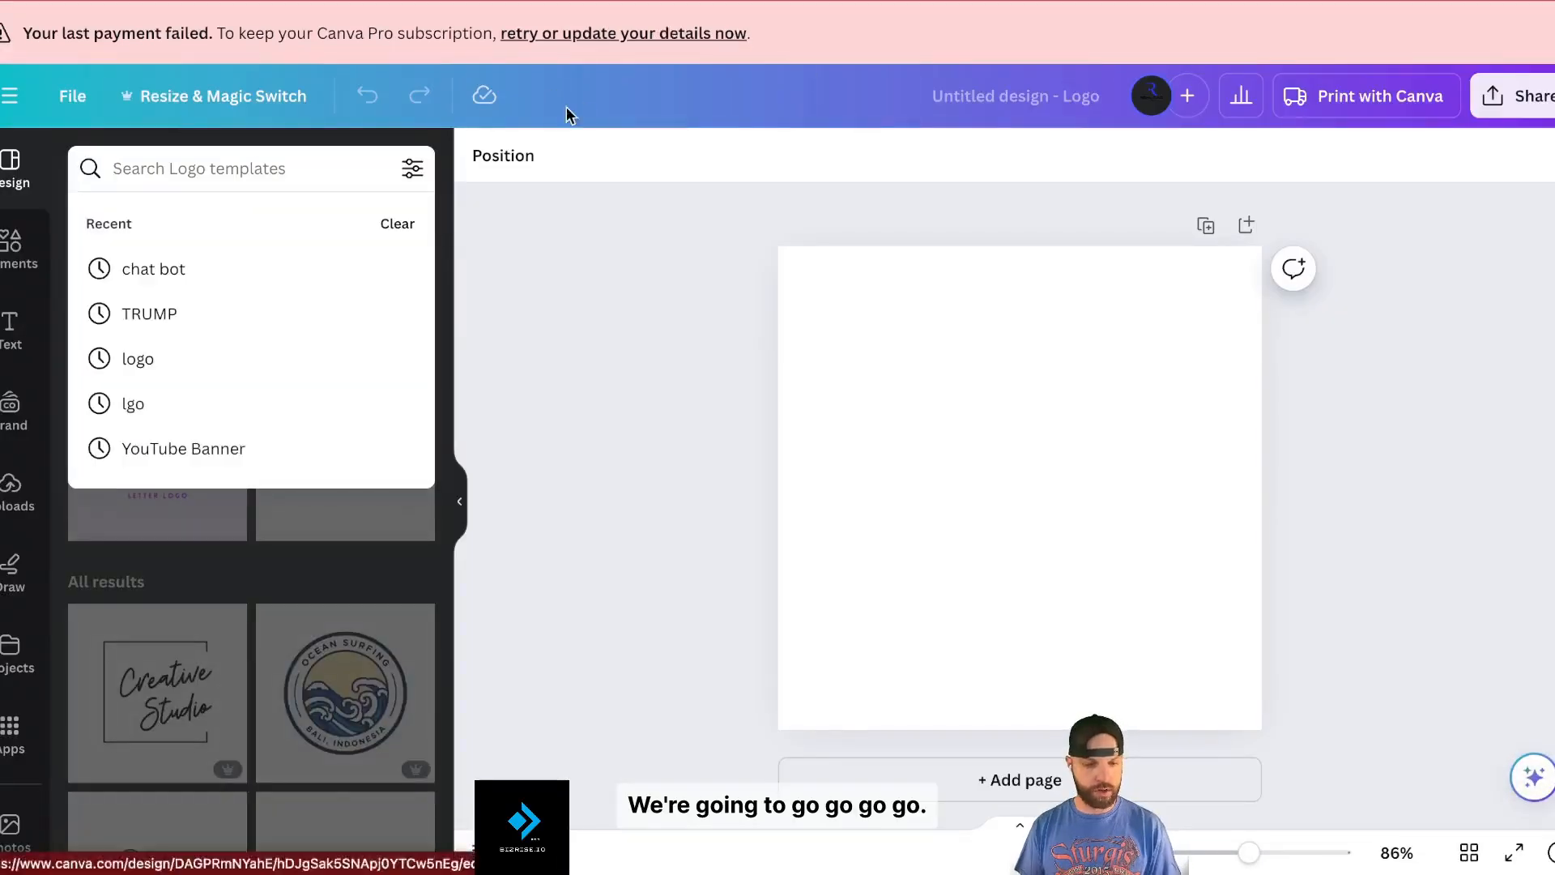
{"action": "type", "text": "logo"}
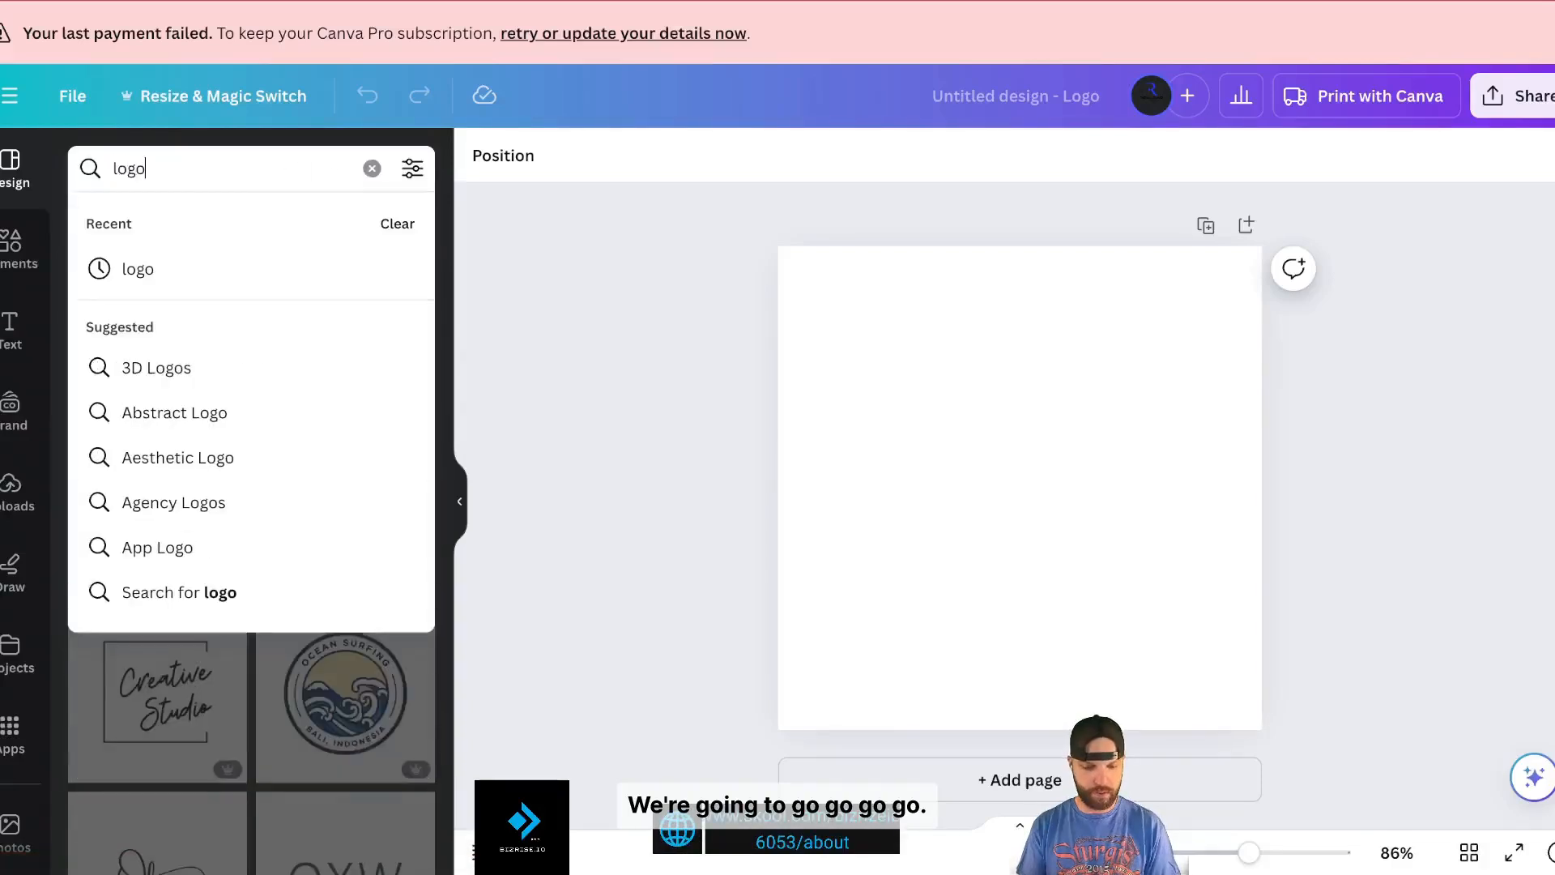
{"action": "key", "text": "BackSpace"}
{"action": "key", "text": "BackSpace"}
{"action": "key", "text": "BackSpace"}
{"action": "key", "text": "BackSpace"}
{"action": "type", "text": "mechan"}
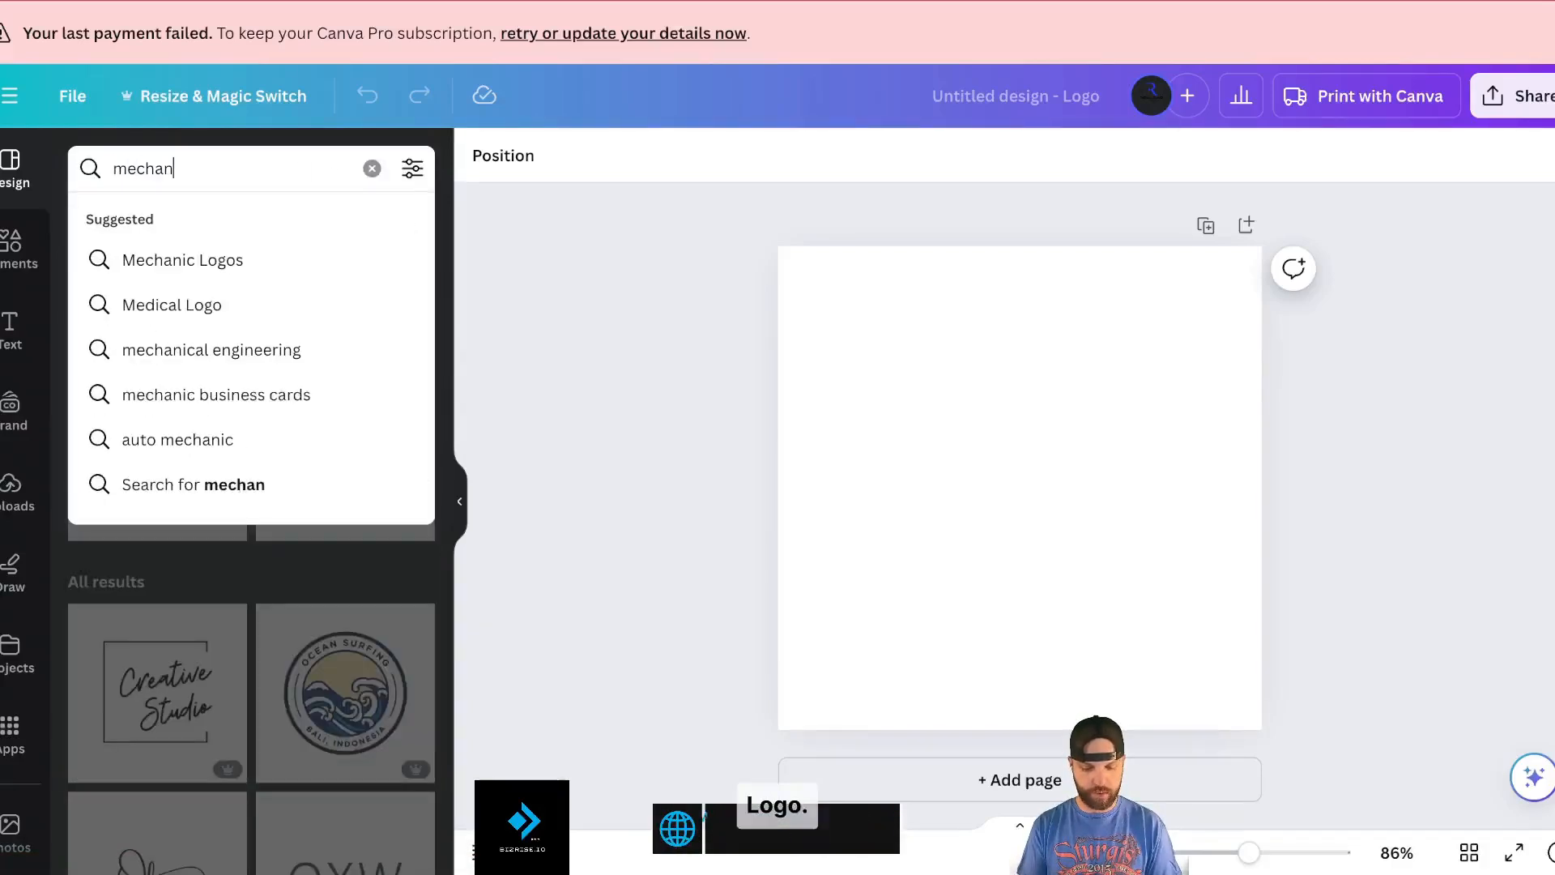
{"action": "type", "text": "ic logo"}
{"action": "key", "text": "Return"}
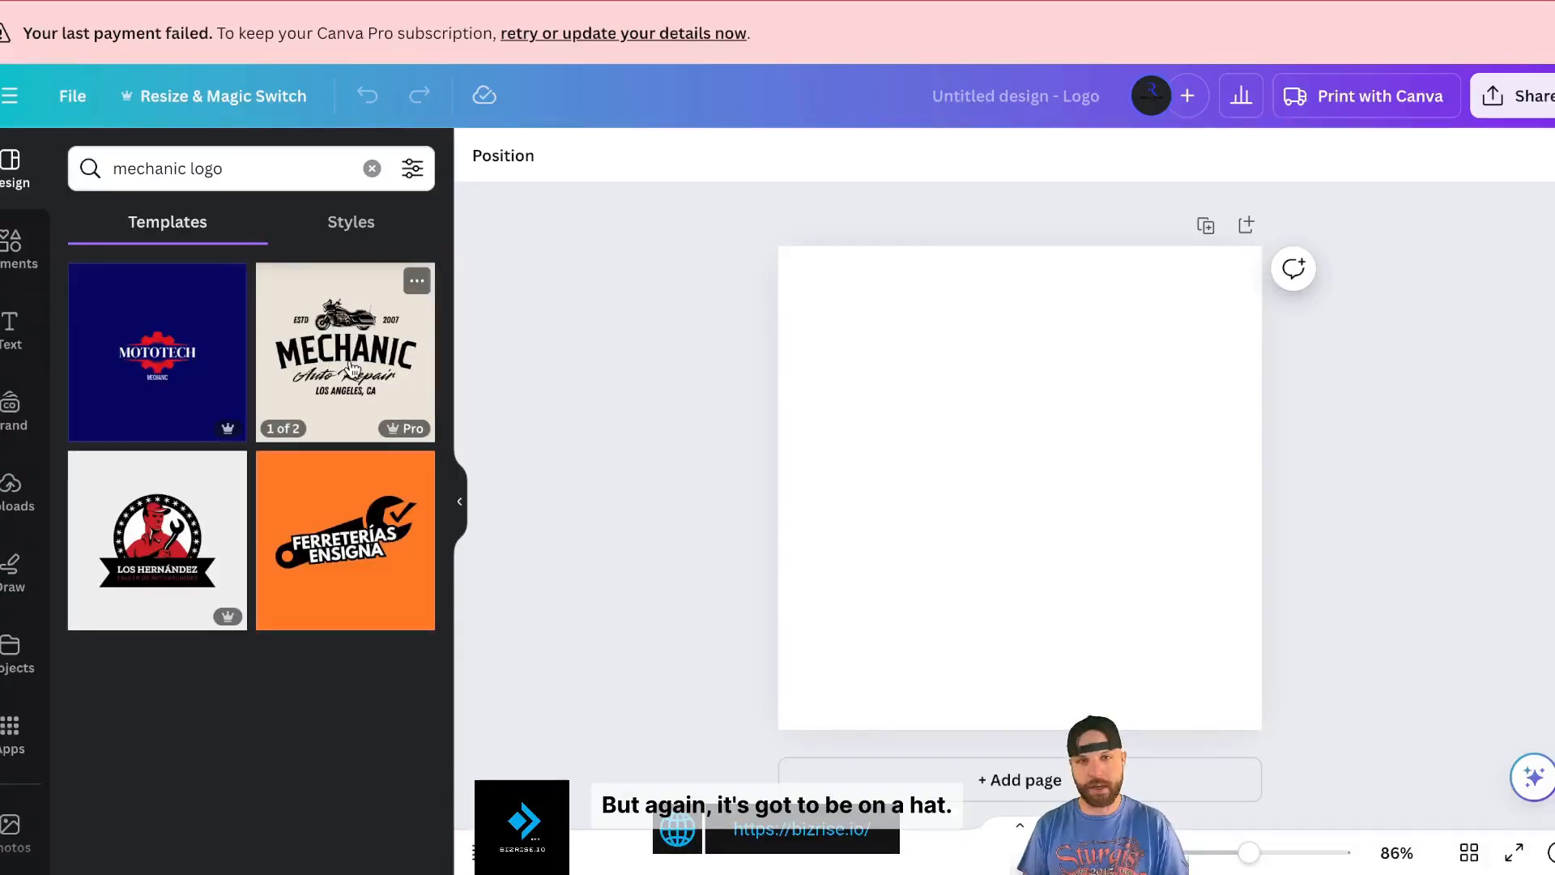
{"action": "left_click", "coordinate": [166, 371]}
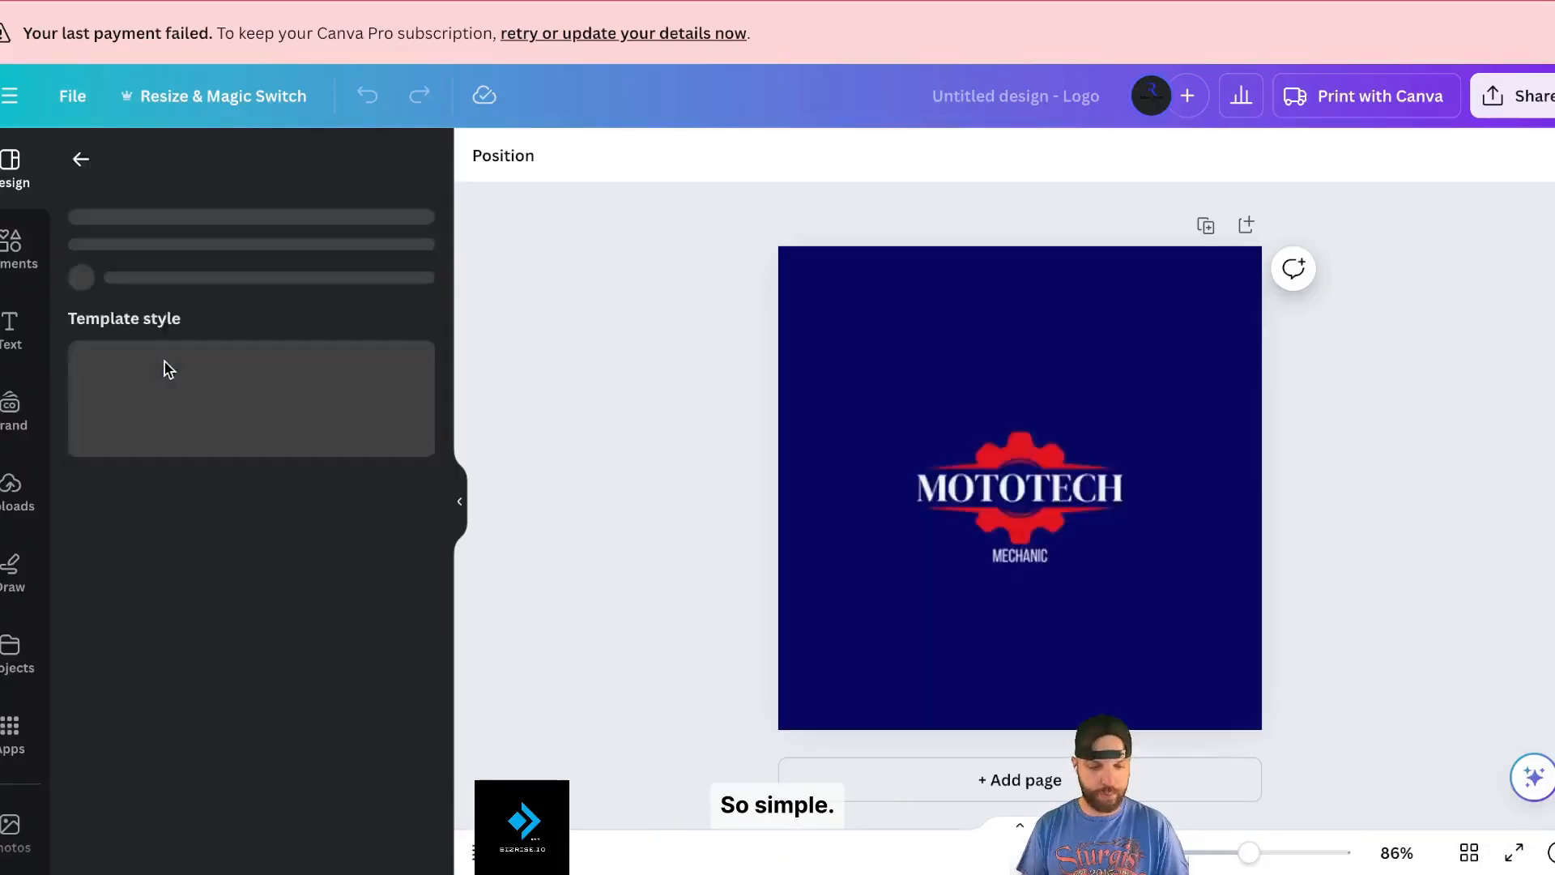
- Enlarge the whole MOTOTECH logo group to nearly the page width and centre it
{"action": "left_click", "coordinate": [1021, 501]}
{"action": "left_click_drag", "start_coordinate": [870, 456], "coordinate": [807, 444]}
{"action": "key", "text": "ctrl+z"}
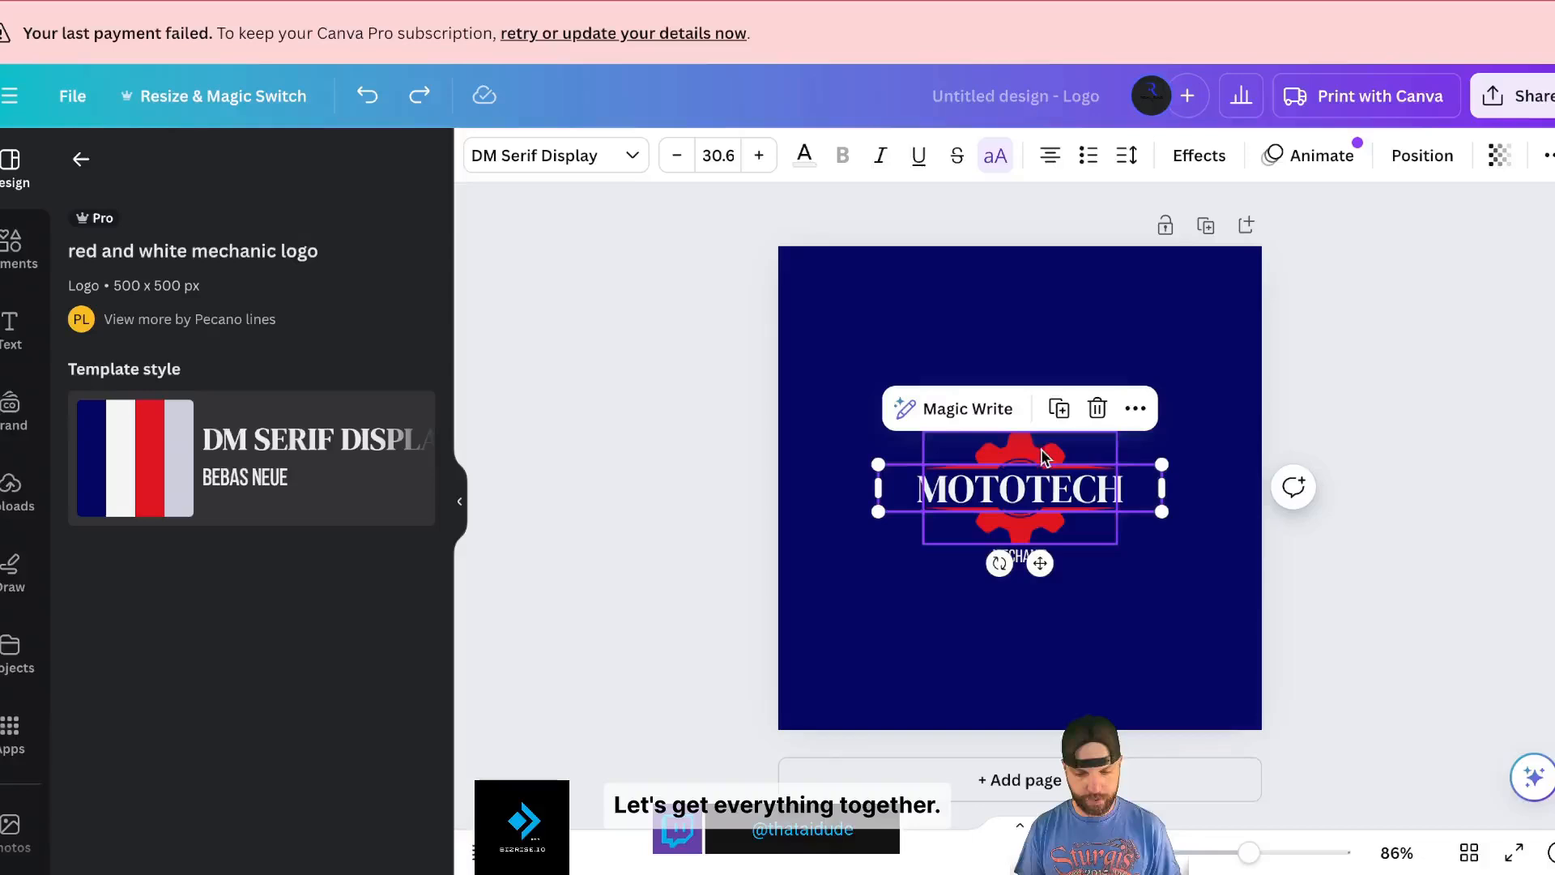
{"action": "left_click", "coordinate": [859, 332]}
{"action": "key", "text": "ctrl+a"}
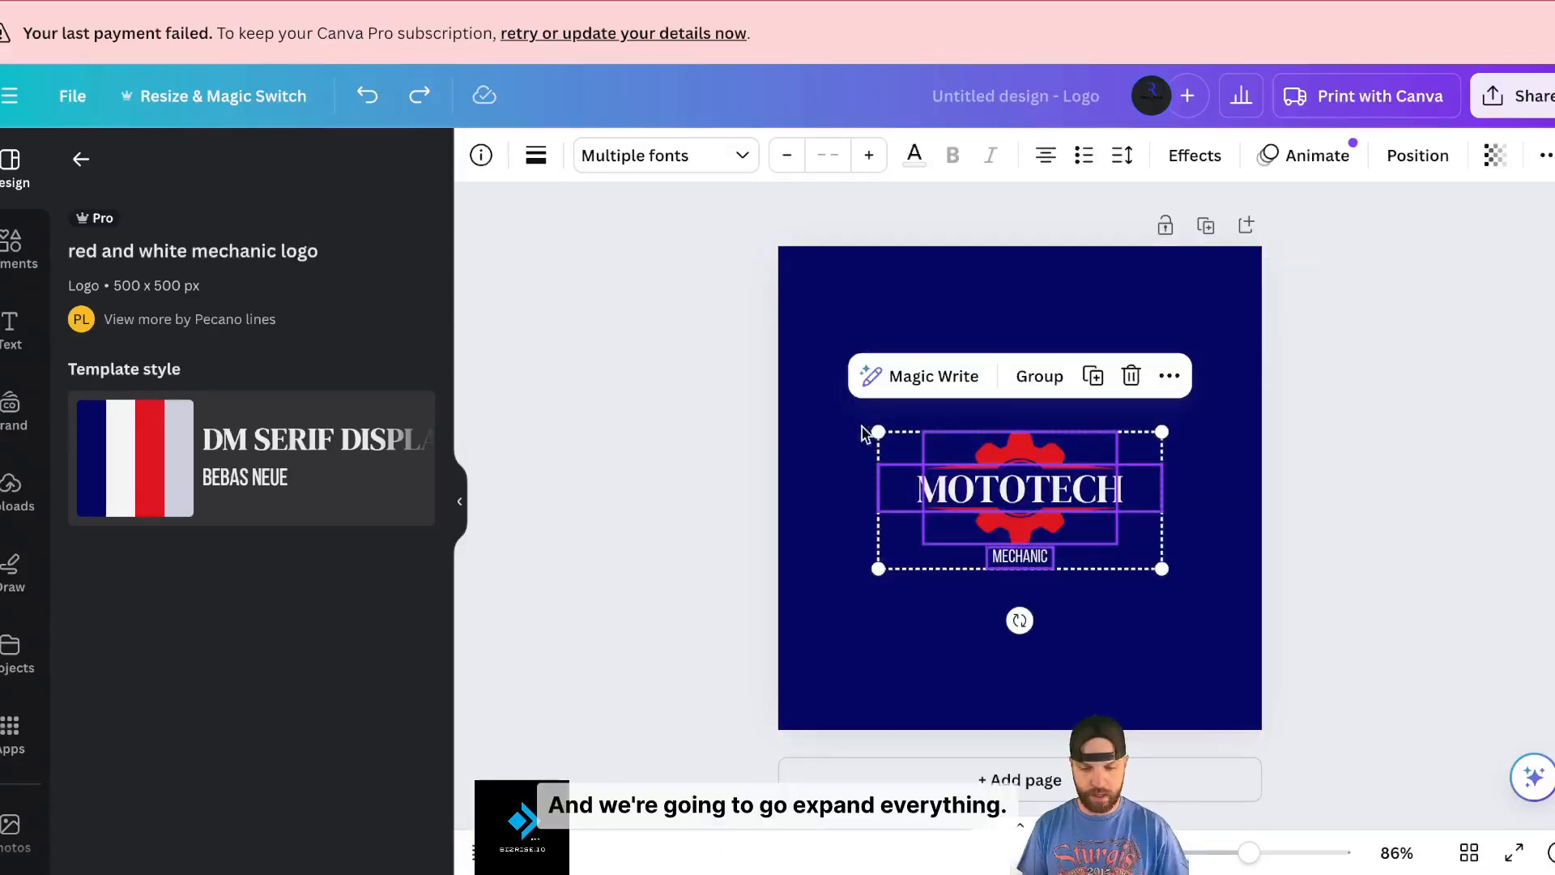
{"action": "left_click_drag", "start_coordinate": [877, 432], "coordinate": [783, 376]}
{"action": "left_click_drag", "start_coordinate": [1163, 381], "coordinate": [1345, 365]}
{"action": "left_click_drag", "start_coordinate": [784, 313], "coordinate": [720, 282]}
{"action": "left_click_drag", "start_coordinate": [1055, 435], "coordinate": [1062, 496]}
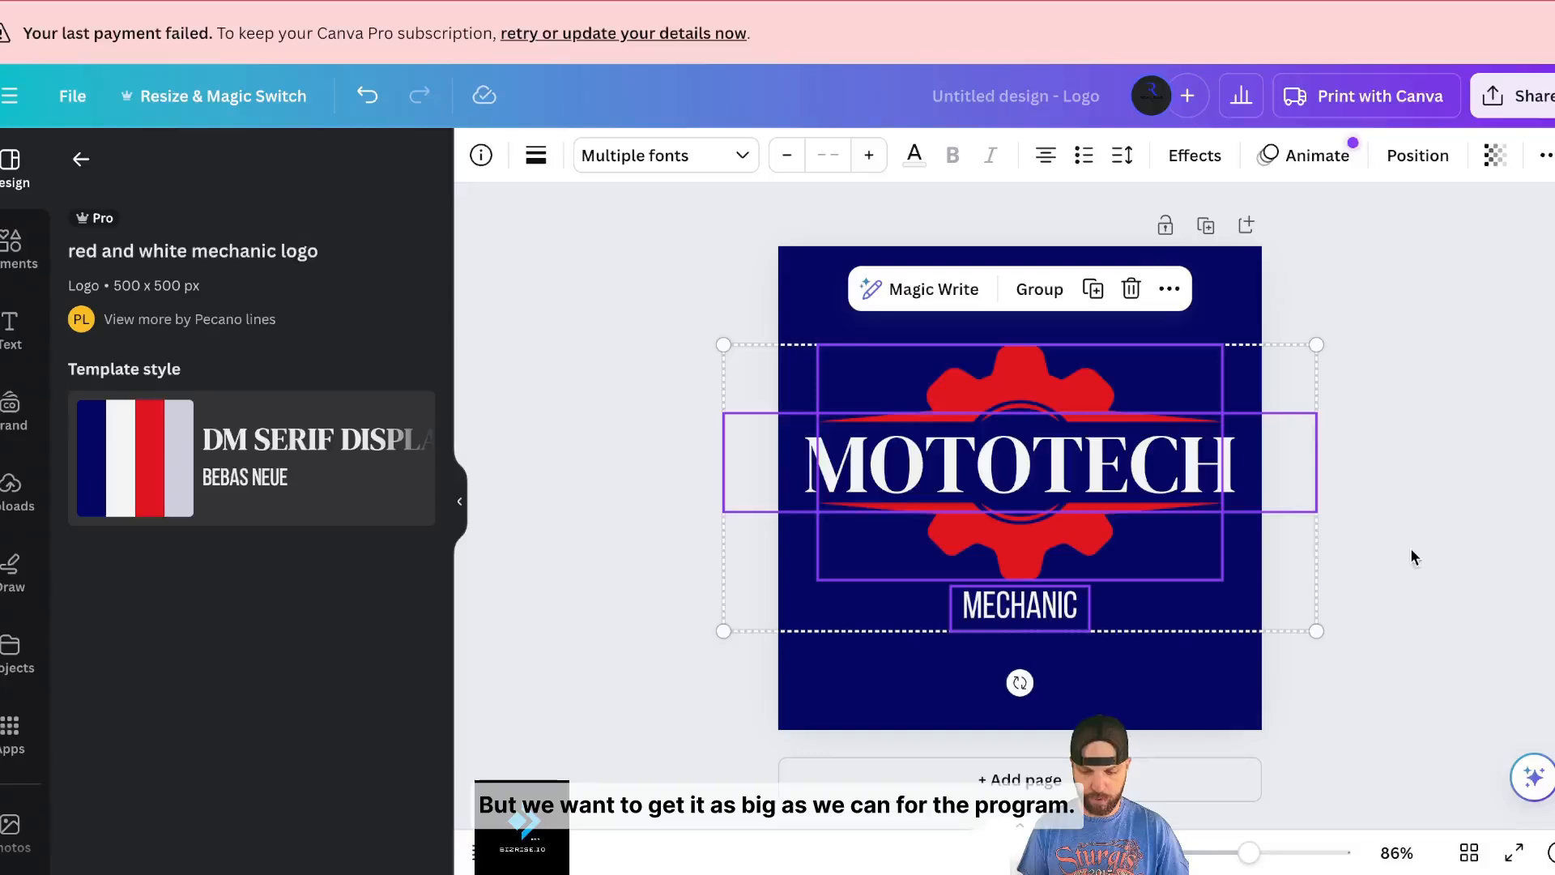
{"action": "left_click", "coordinate": [1409, 556]}
- Enlarge the MECHANIC tagline and widen its text box
{"action": "left_click", "coordinate": [1033, 628]}
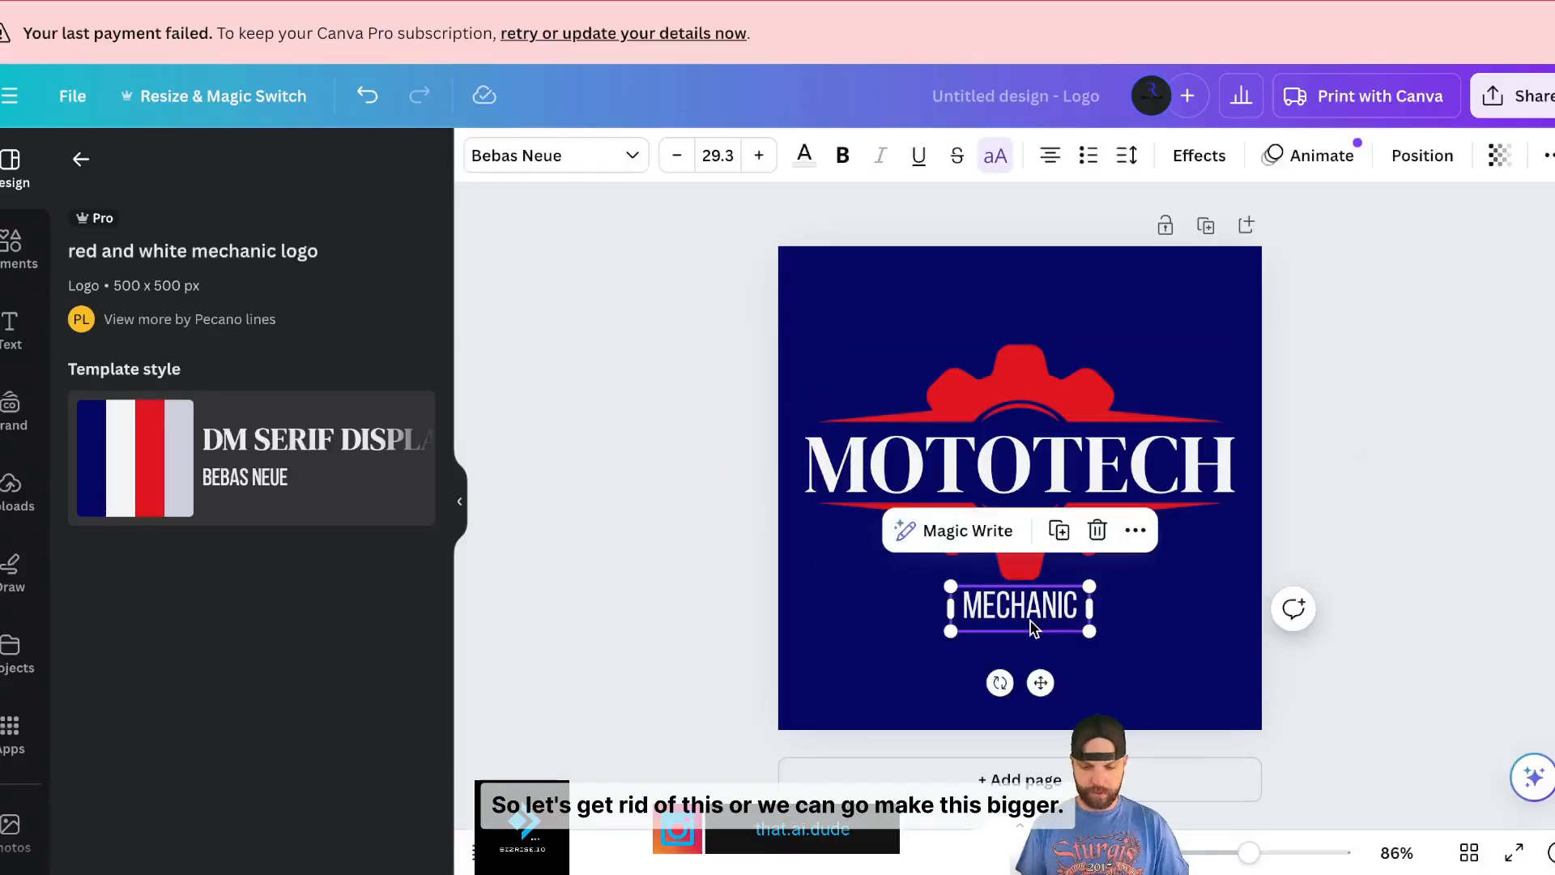
{"action": "double_click", "coordinate": [1034, 617]}
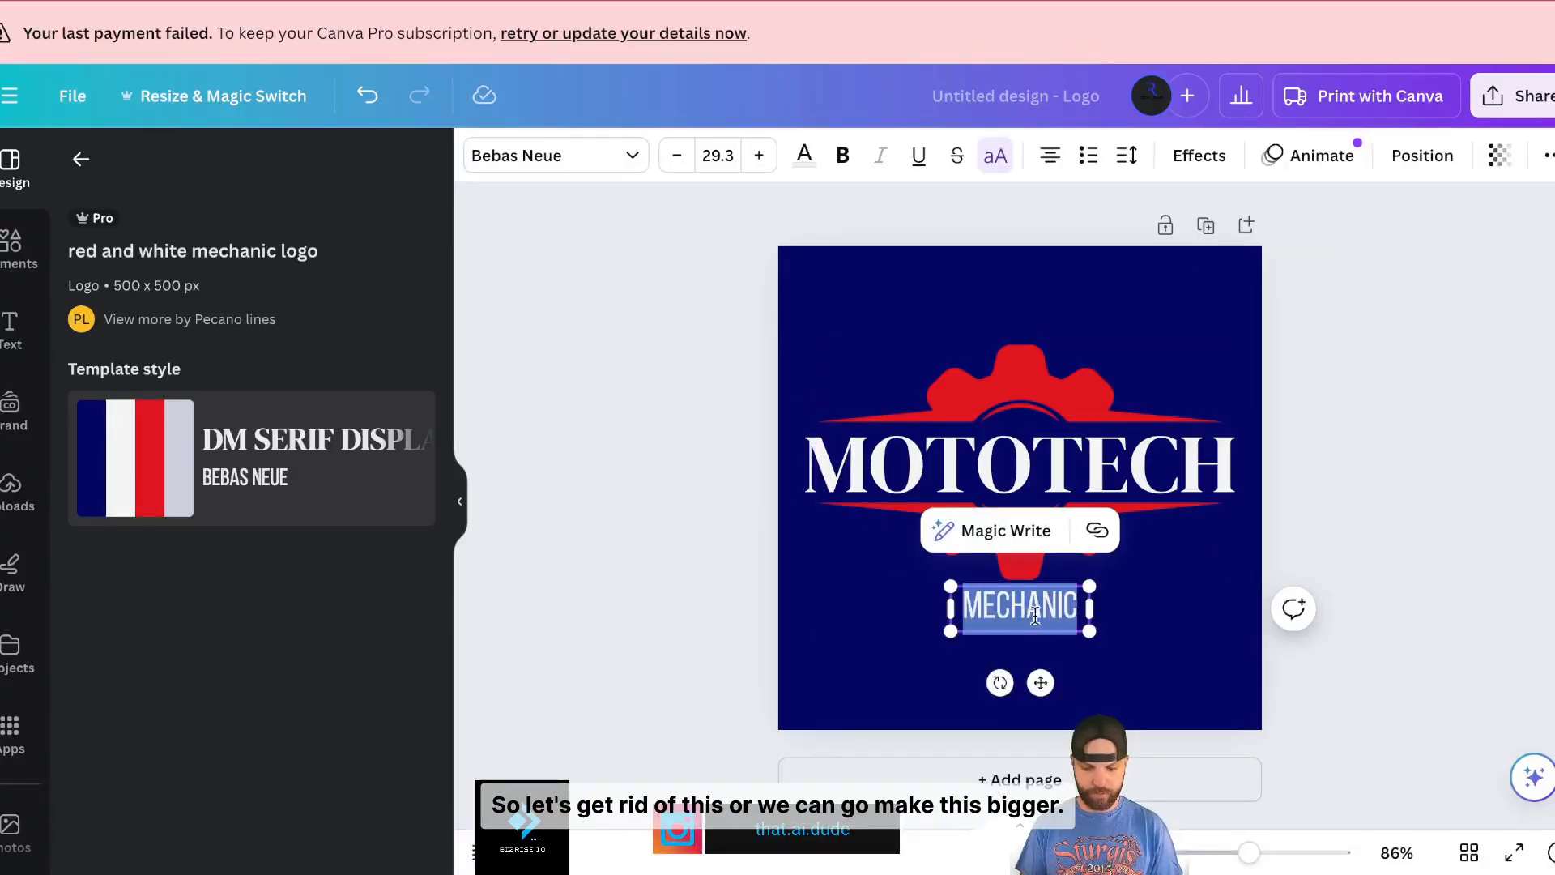
{"action": "left_click_drag", "start_coordinate": [1090, 631], "coordinate": [1222, 674]}
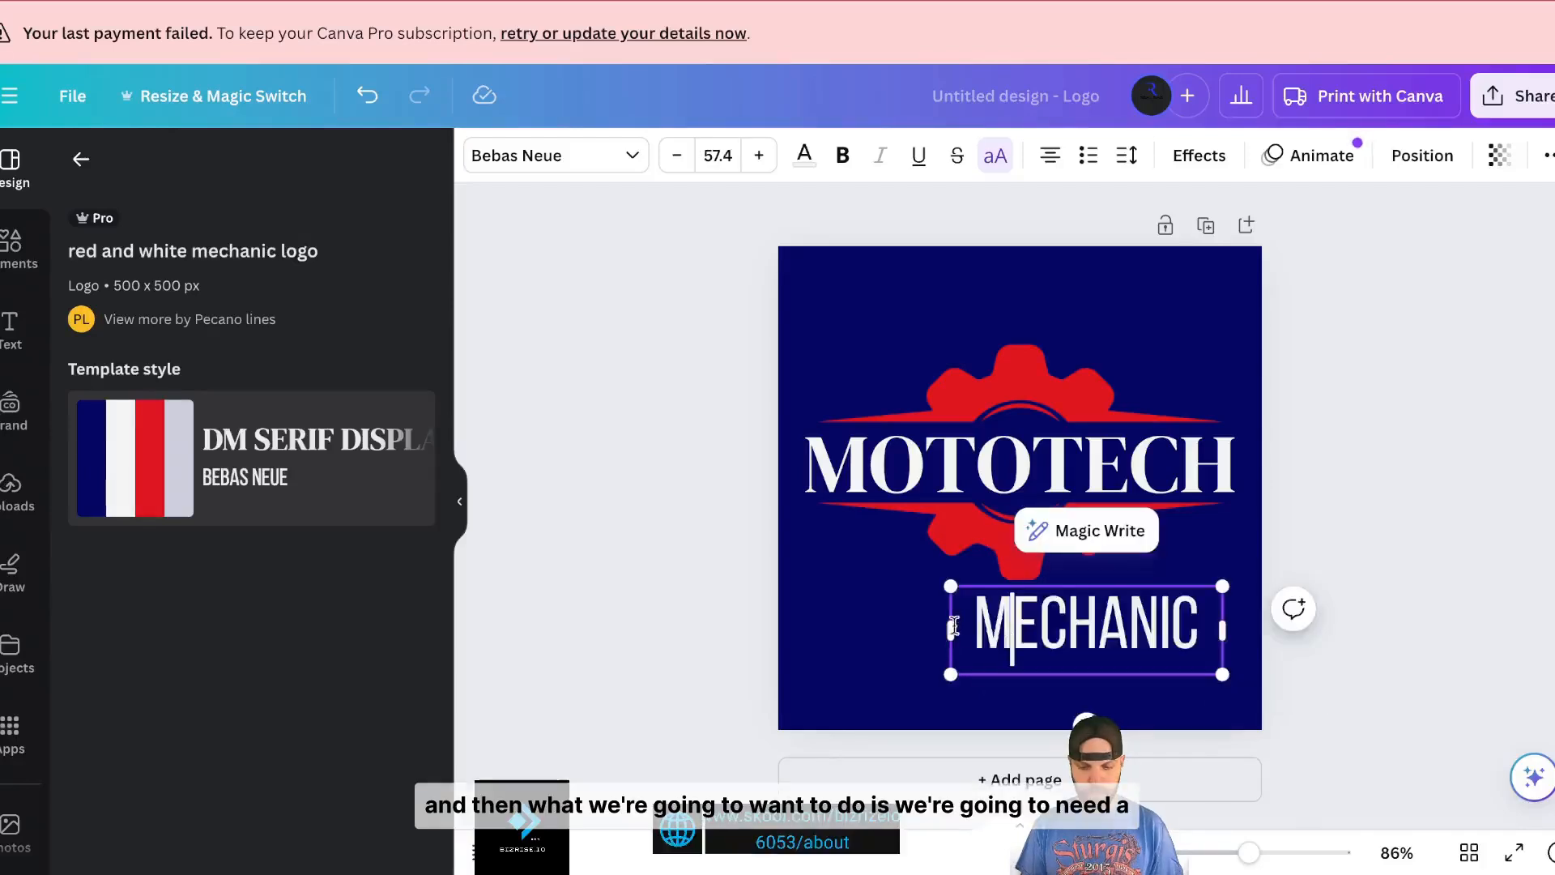
{"action": "left_click_drag", "start_coordinate": [950, 633], "coordinate": [818, 634]}
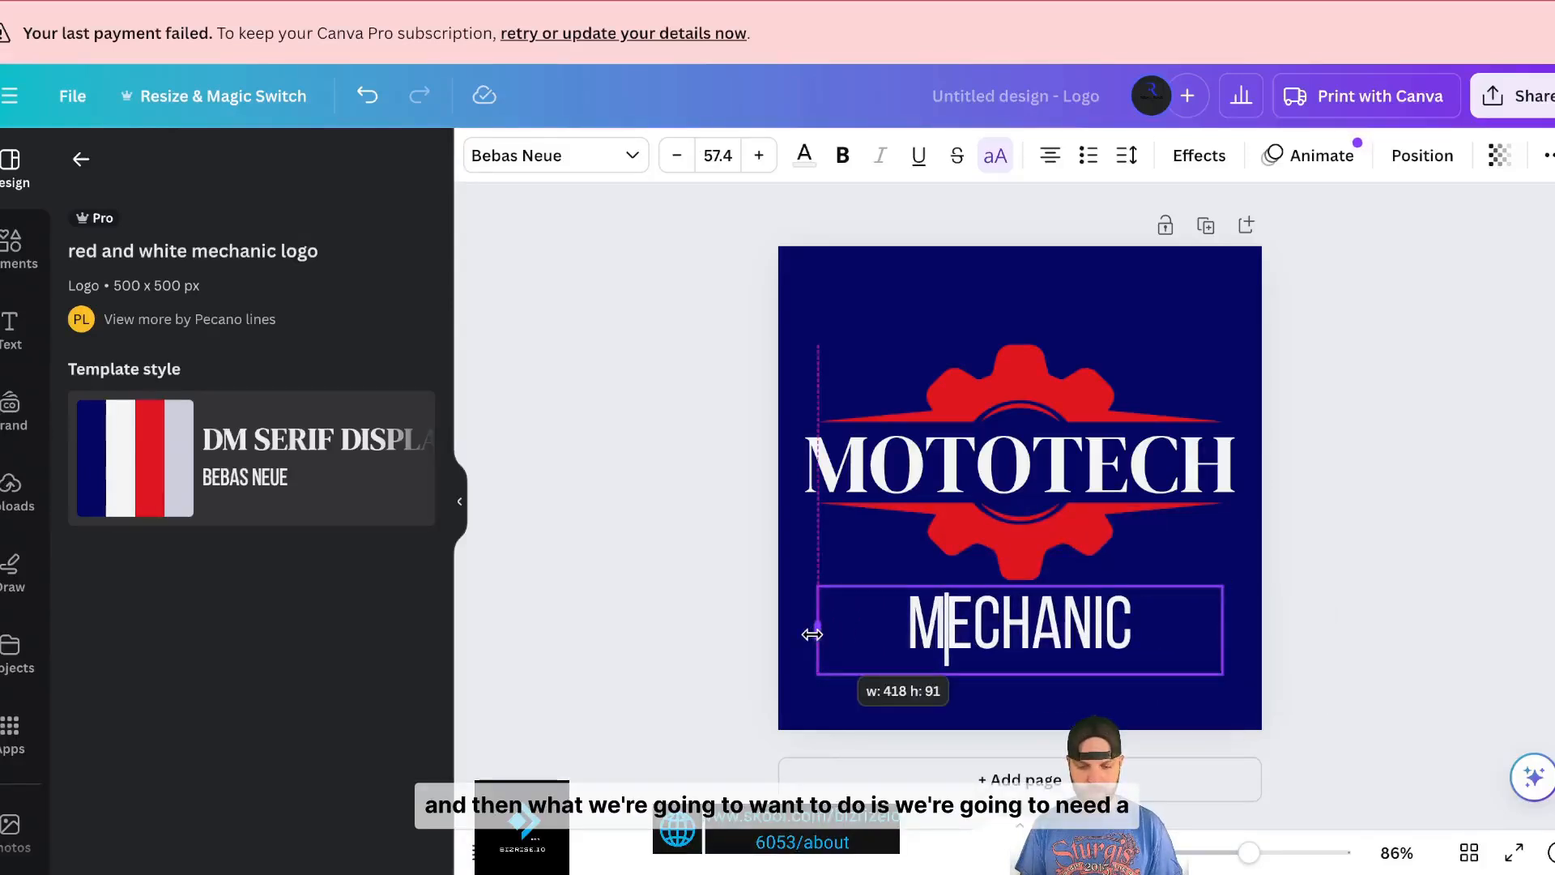
- Retype the tagline as COMERCIAL REPAIR on one line, stretched to the page edges
{"action": "double_click", "coordinate": [1020, 634]}
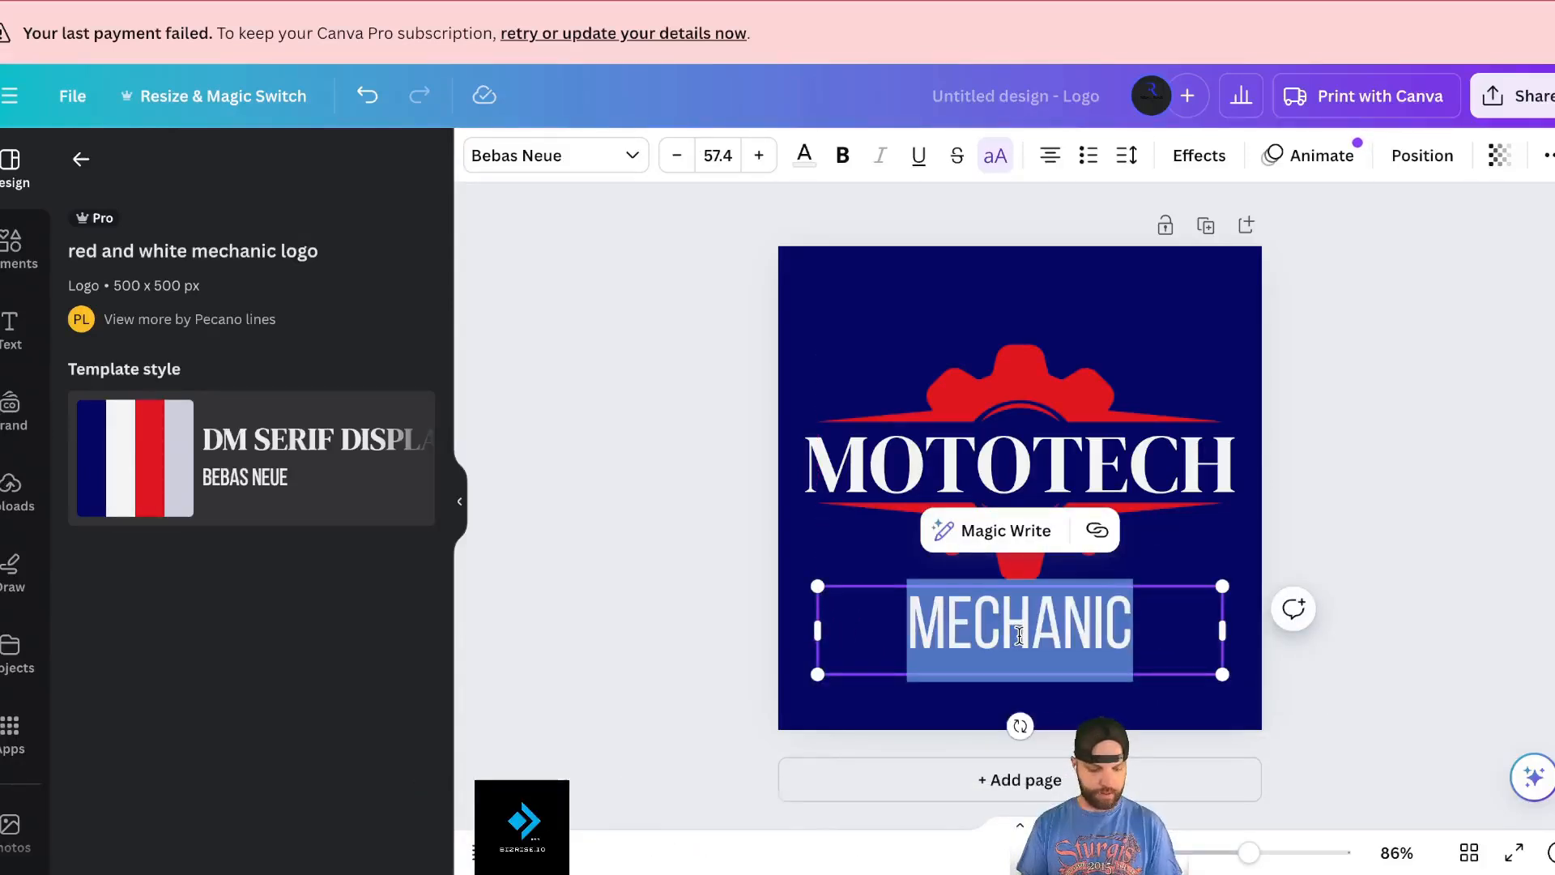
{"action": "type", "text": "COMERCIA"}
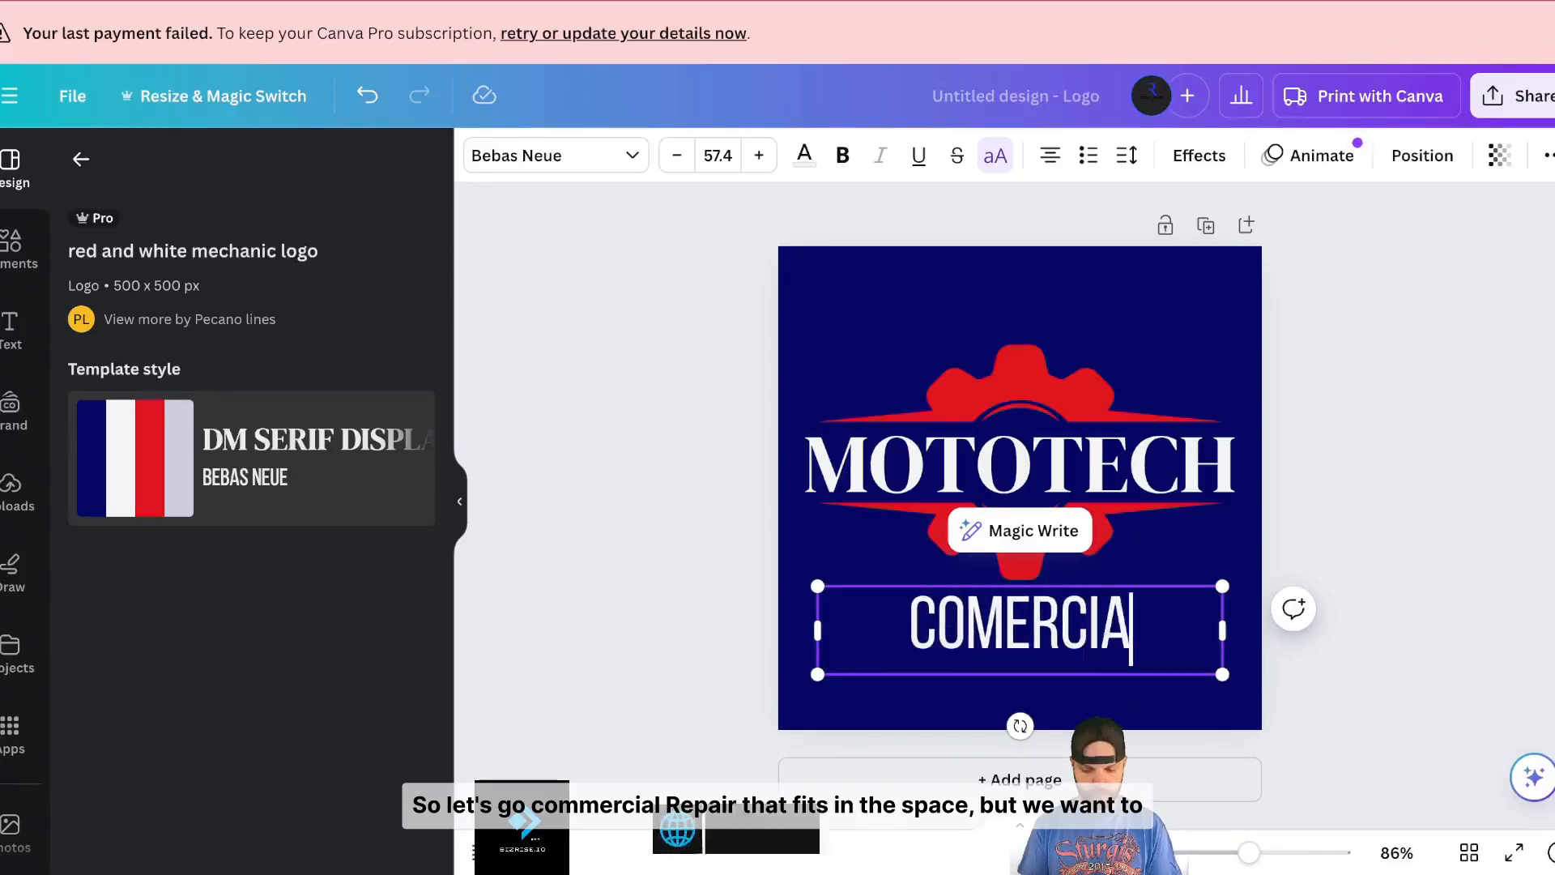
{"action": "type", "text": "L REP"}
{"action": "key", "text": "BackSpace"}
{"action": "key", "text": "BackSpace"}
{"action": "type", "text": "RE"}
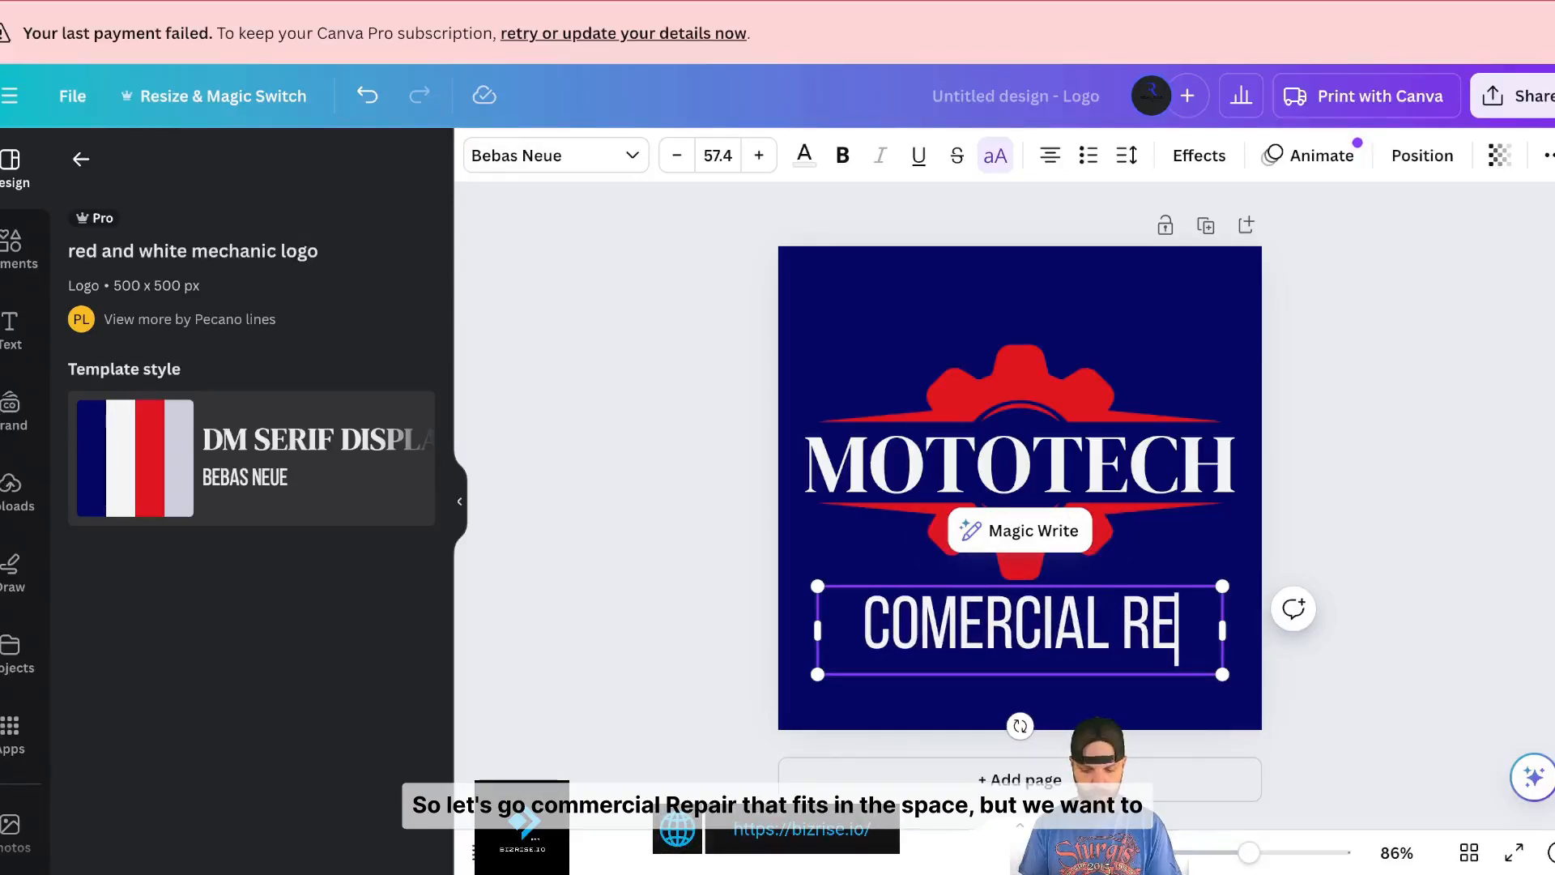
{"action": "type", "text": "PAIR"}
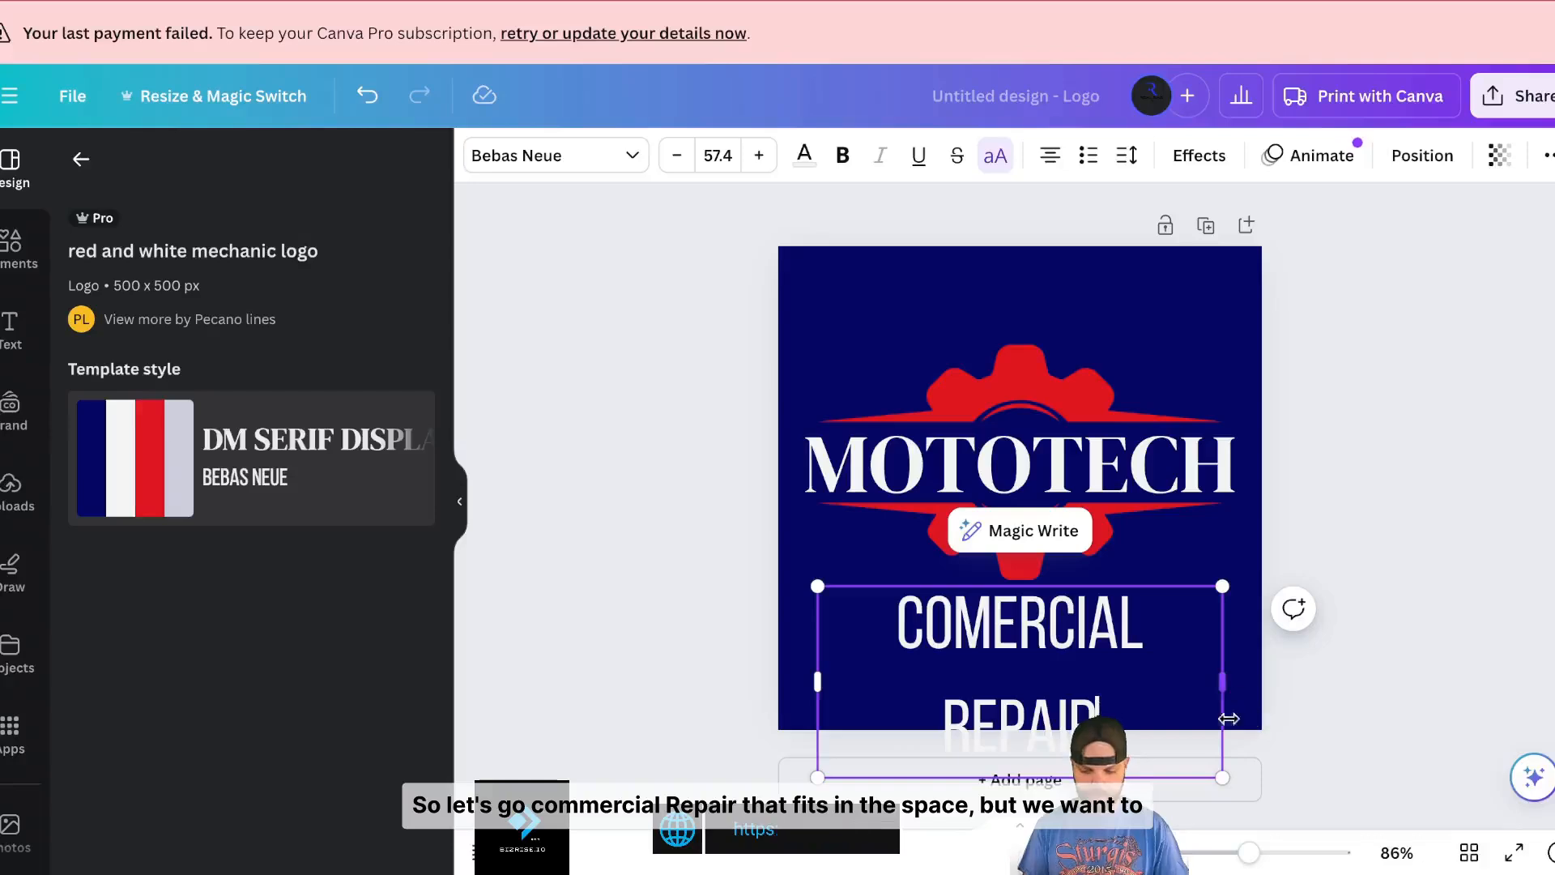
{"action": "left_click_drag", "start_coordinate": [1223, 776], "coordinate": [1166, 741]}
{"action": "left_click_drag", "start_coordinate": [1166, 670], "coordinate": [1258, 655]}
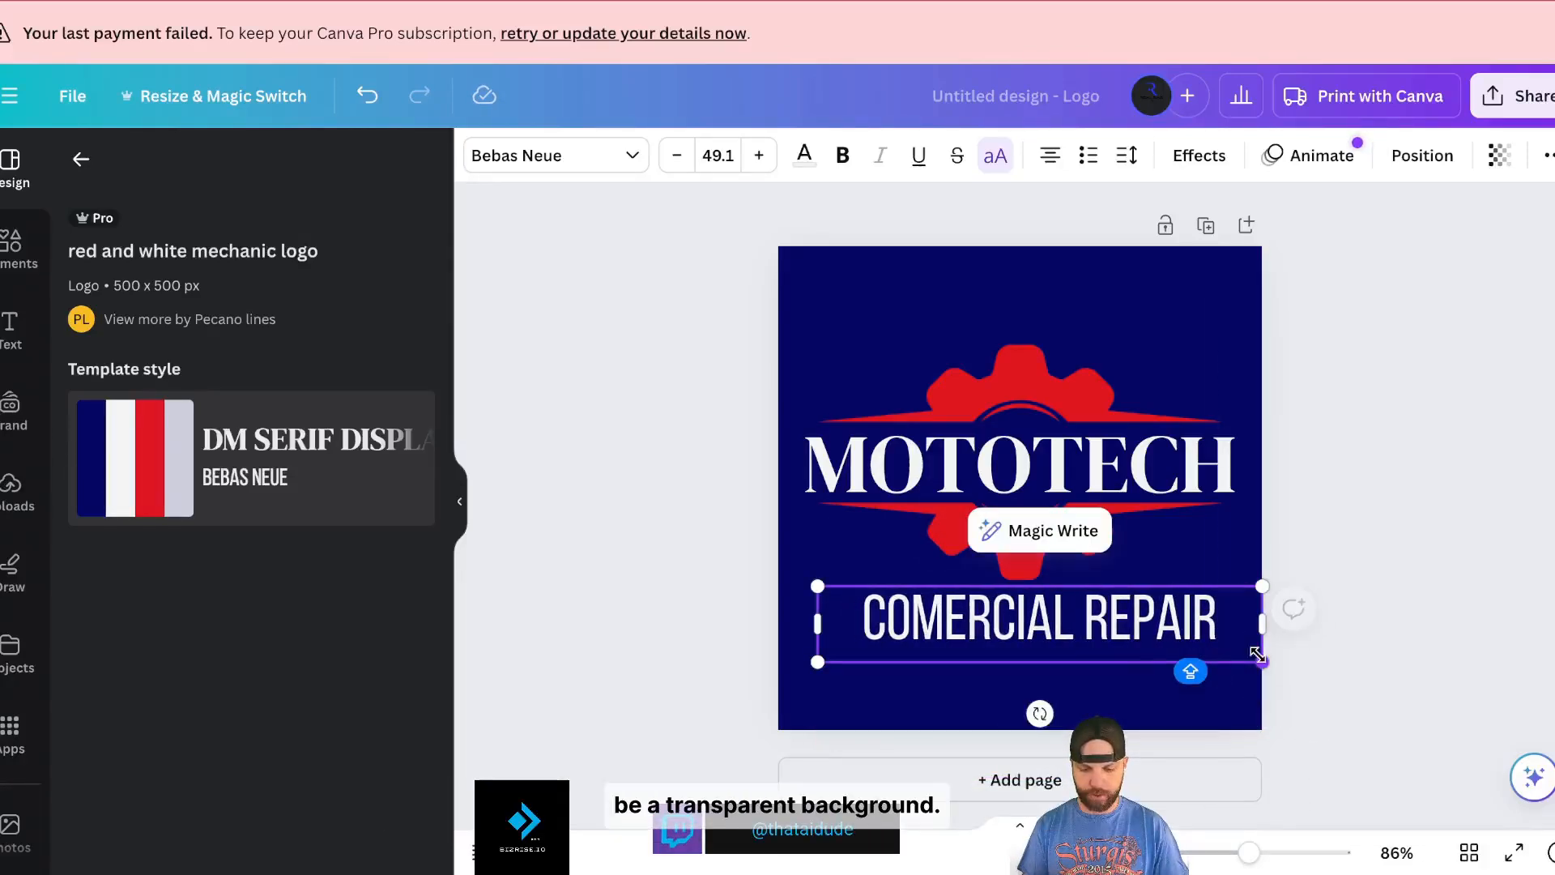
{"action": "left_click_drag", "start_coordinate": [815, 620], "coordinate": [778, 620]}
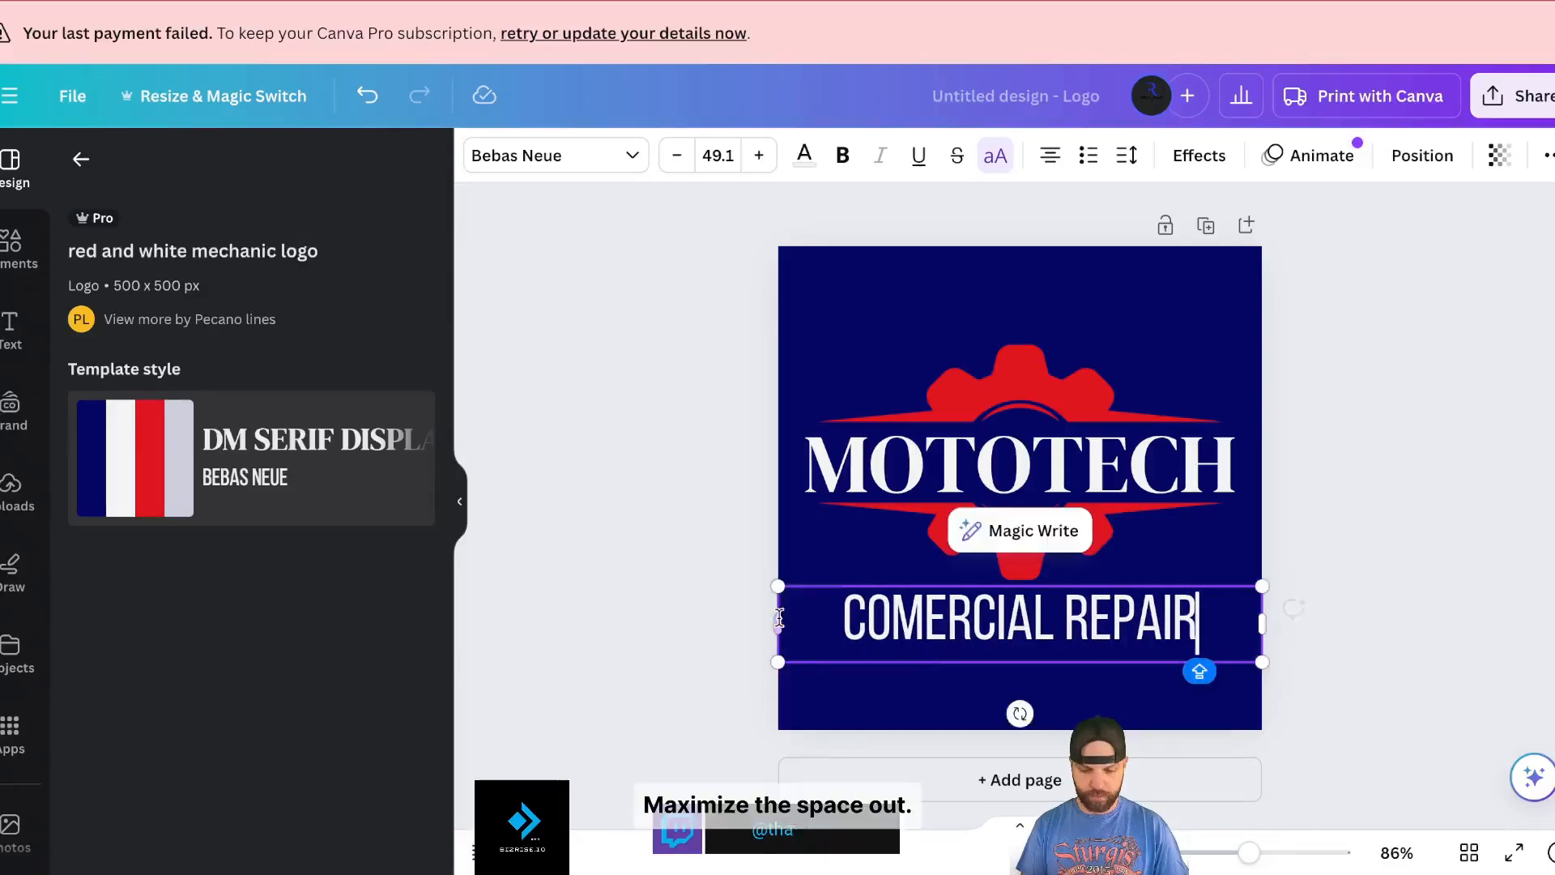
- Set the COMERCIAL REPAIR tagline in Arial, keep it on one line and nudge it lower
{"action": "left_click", "coordinate": [608, 156]}
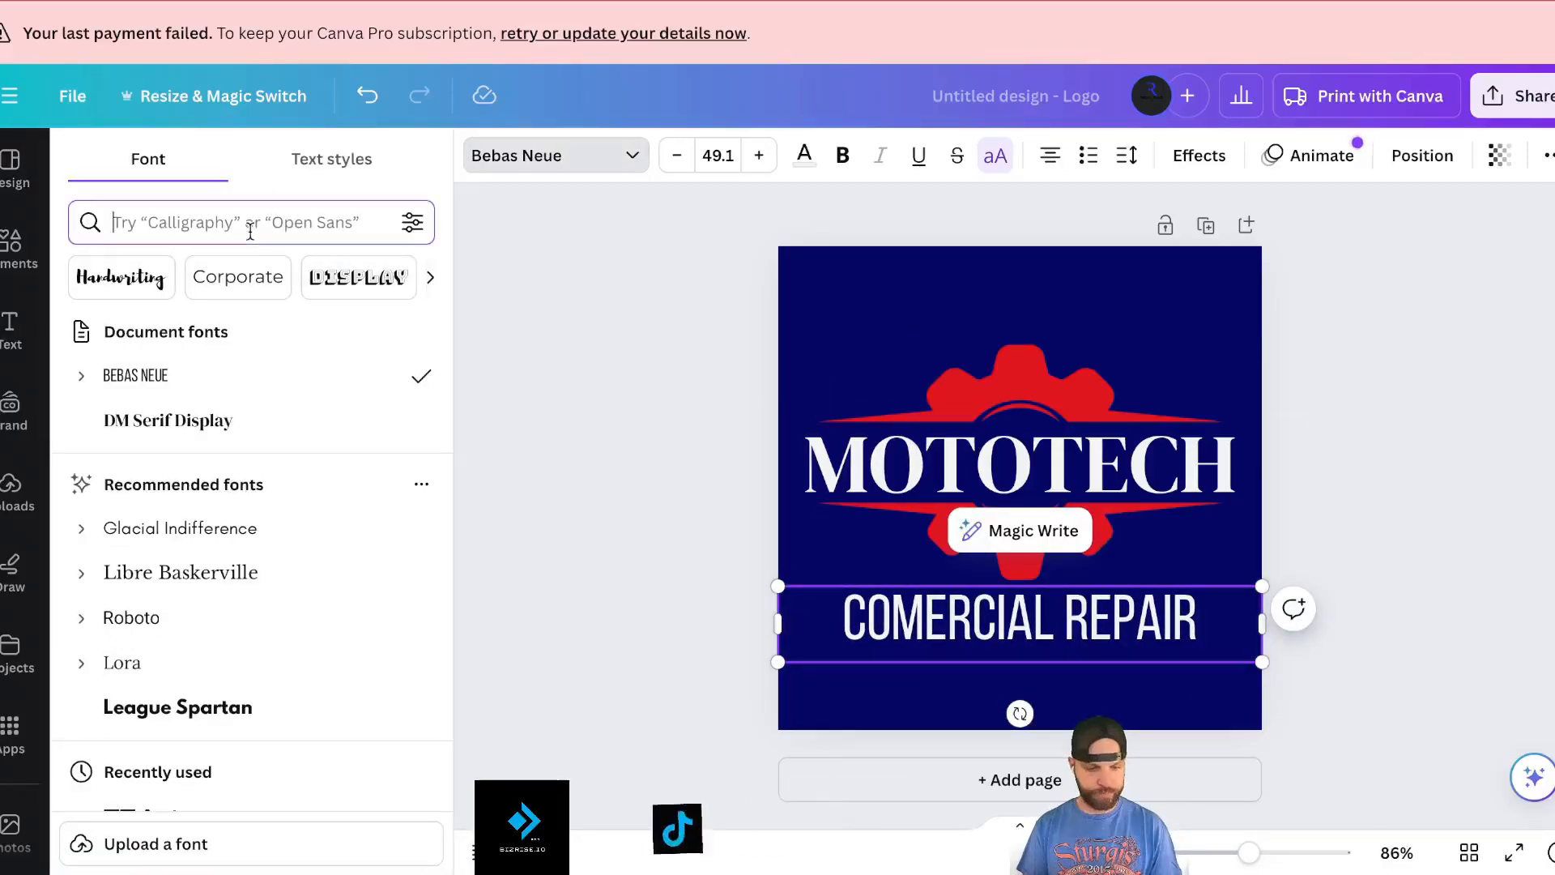
{"action": "type", "text": "ARIAL"}
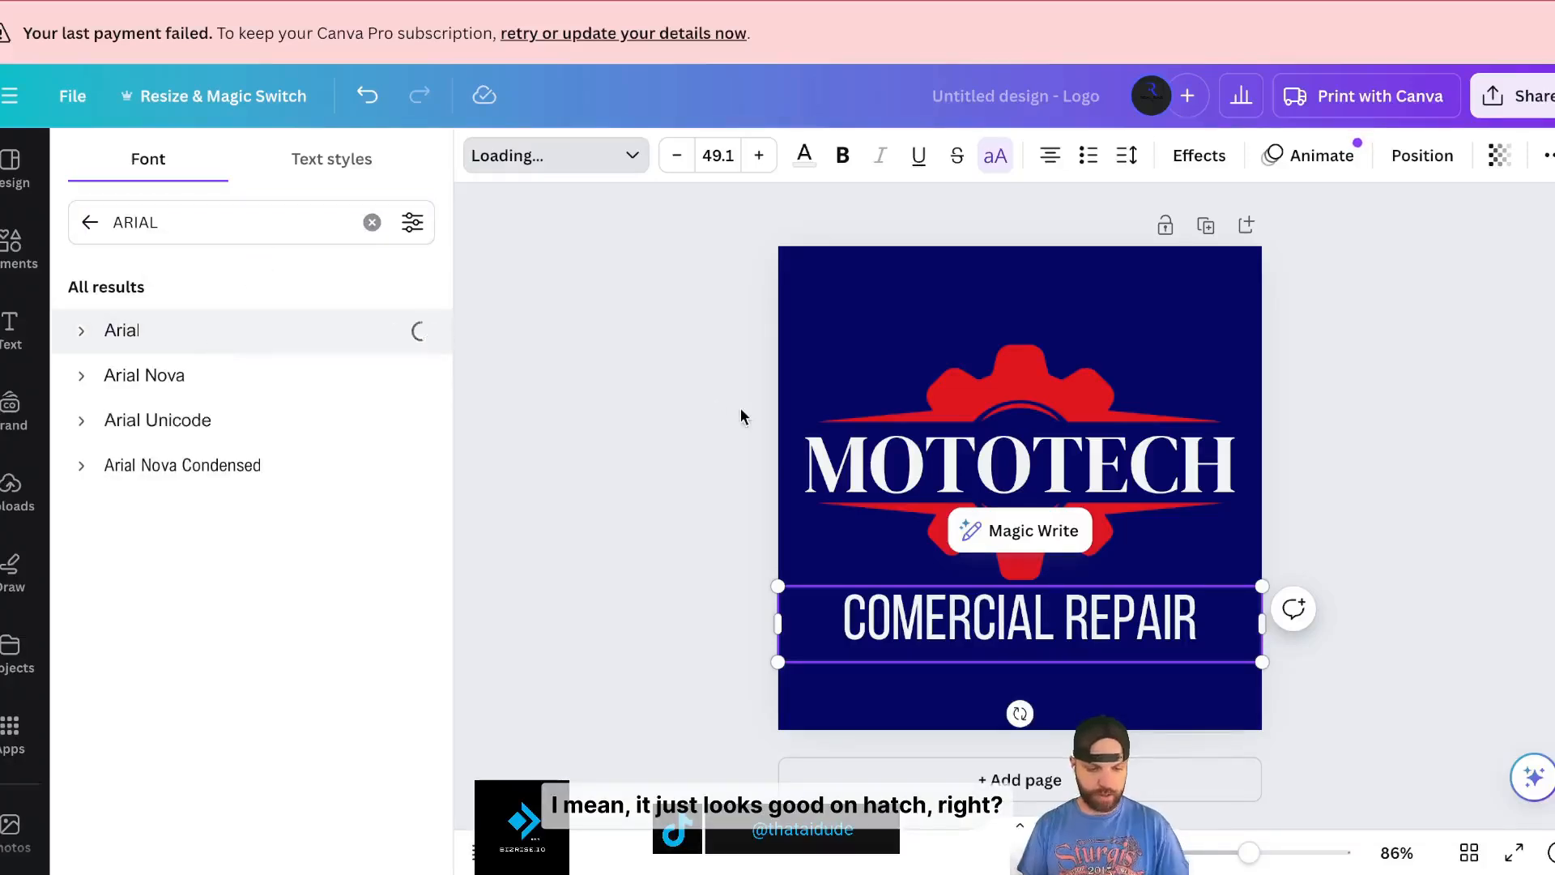
{"action": "mouse_move", "coordinate": [1268, 668]}
{"action": "left_mouse_down"}
{"action": "mouse_move", "coordinate": [1417, 684]}
{"action": "mouse_move", "coordinate": [1472, 681]}
{"action": "mouse_move", "coordinate": [1475, 657]}
{"action": "mouse_move", "coordinate": [1263, 638]}
{"action": "left_mouse_up"}
{"action": "left_click", "coordinate": [1230, 593]}
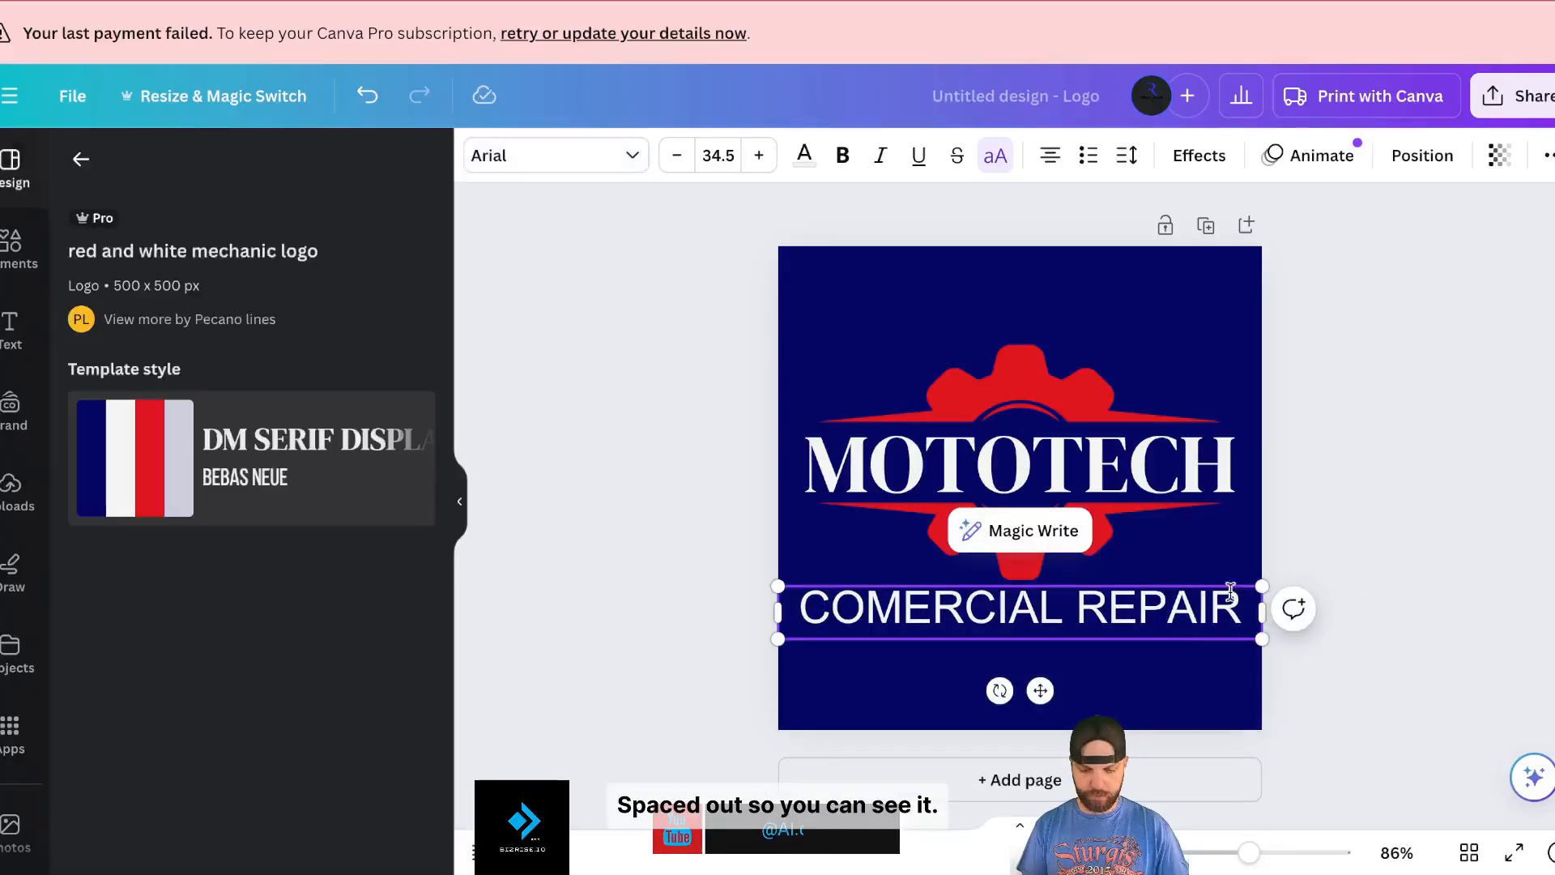
{"action": "left_click", "coordinate": [1348, 539]}
{"action": "left_click_drag", "start_coordinate": [1154, 599], "coordinate": [1153, 620]}
- Replace the MOTOTECH headline with IRON FORGE
{"action": "left_click", "coordinate": [1126, 470]}
{"action": "double_click", "coordinate": [1128, 453]}
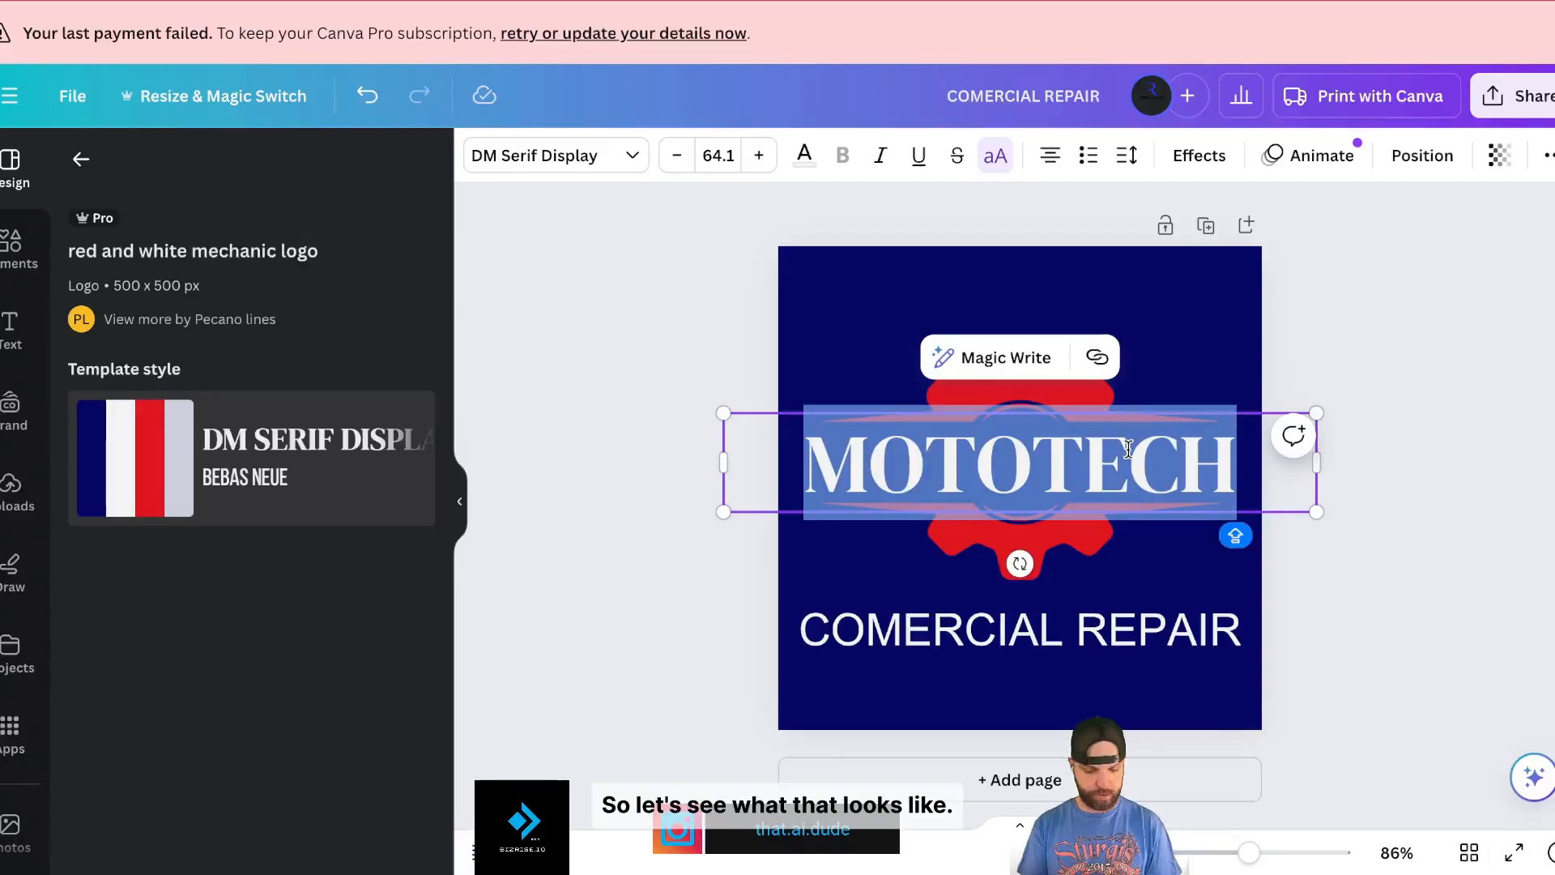
{"action": "type", "text": "IRON "}
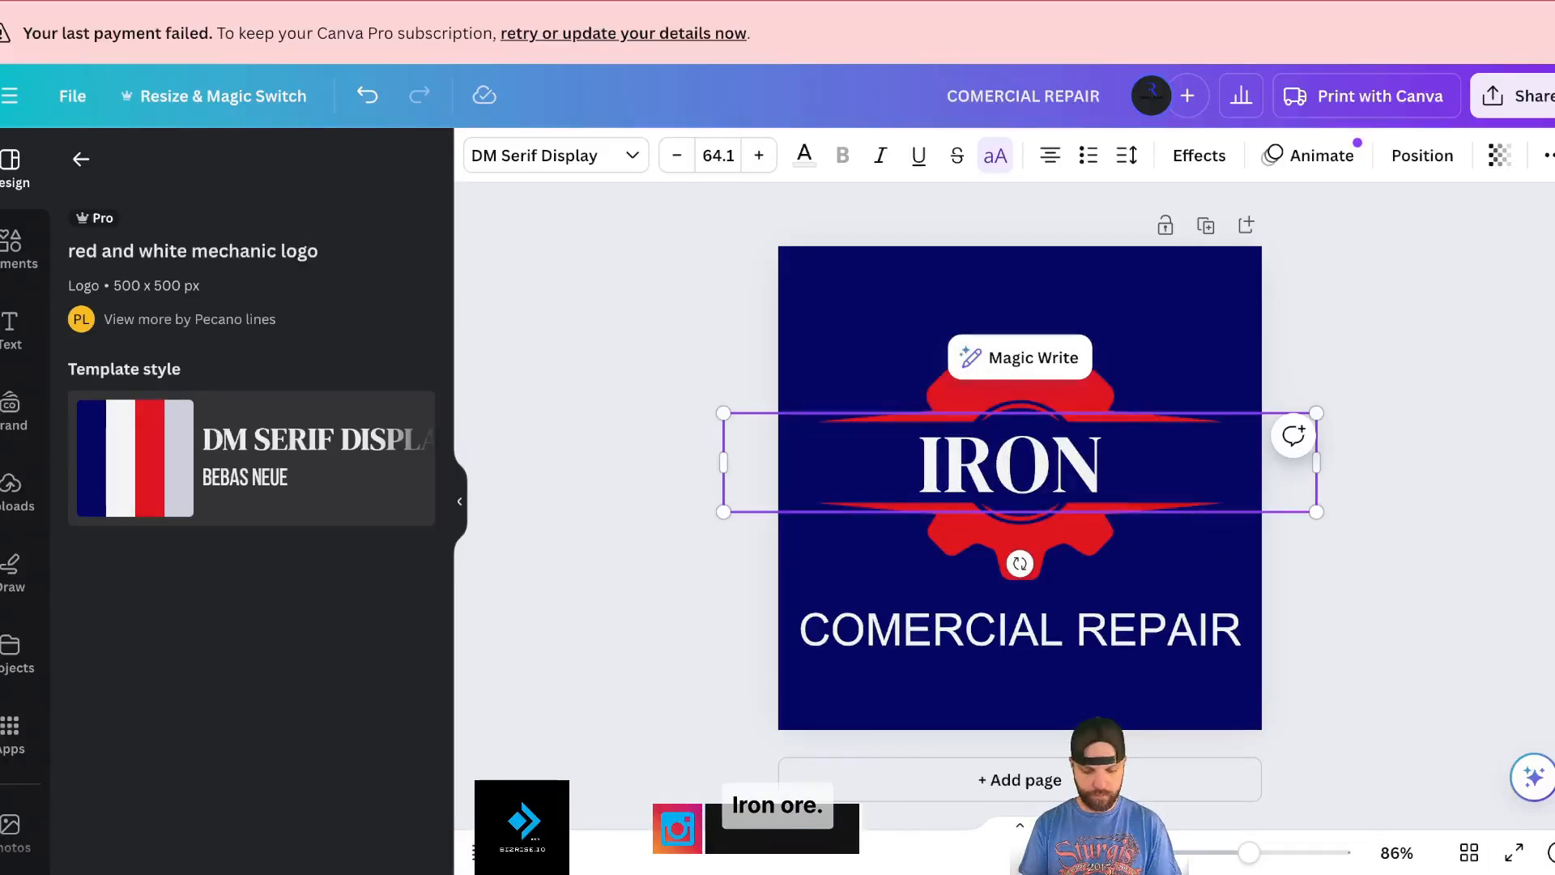
{"action": "type", "text": "FORGE"}
{"action": "left_click", "coordinate": [1024, 405]}
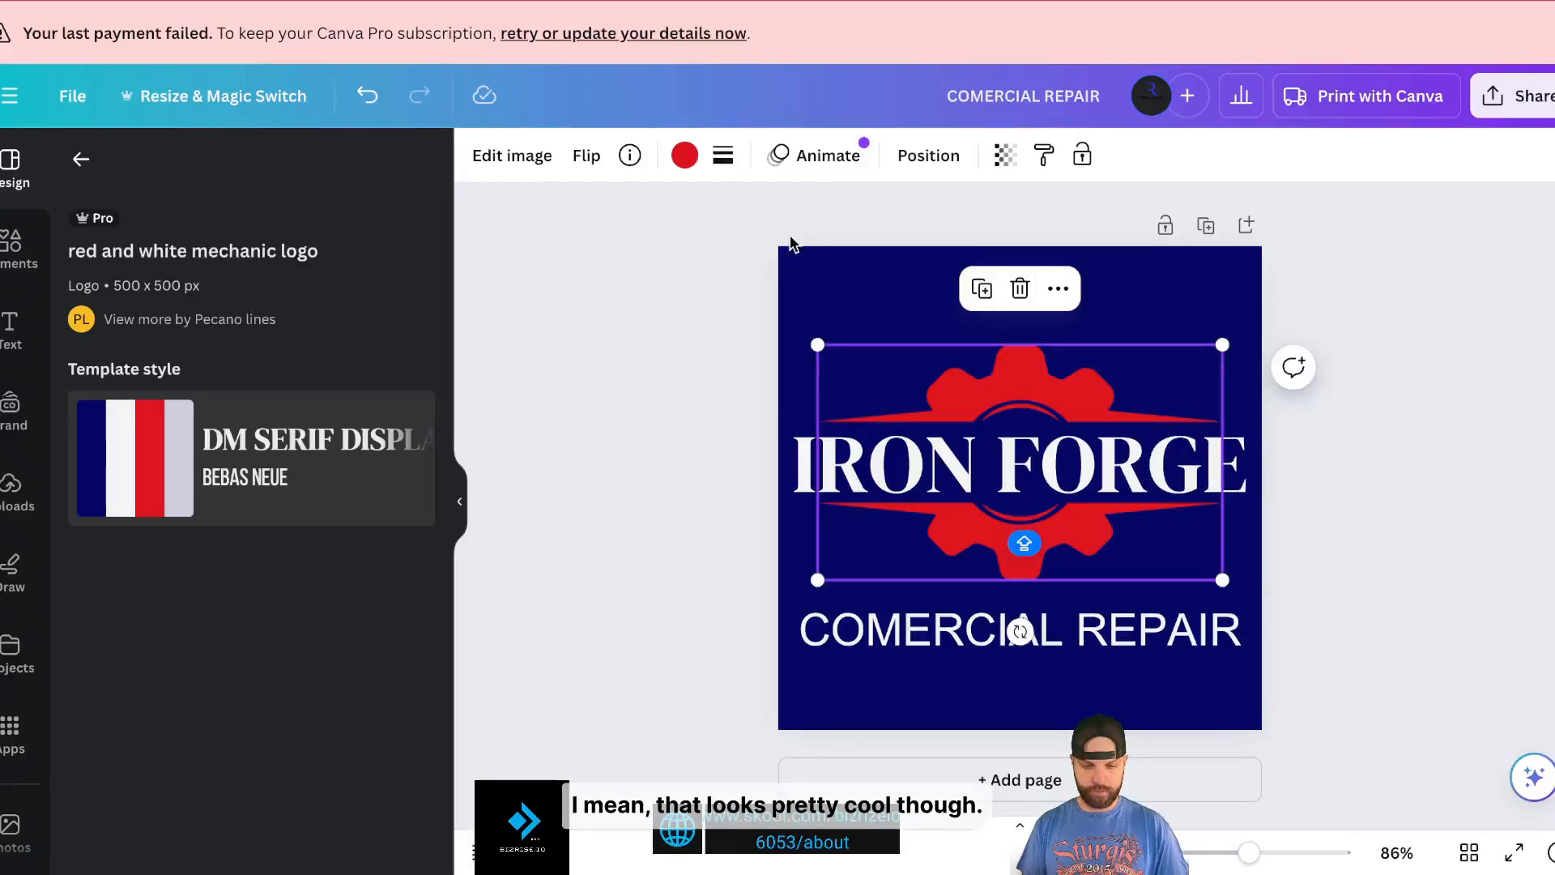
{"action": "left_click", "coordinate": [684, 155]}
- Make the gear dark grey and the IRON FORGE title light grey
{"action": "left_click", "coordinate": [157, 637]}
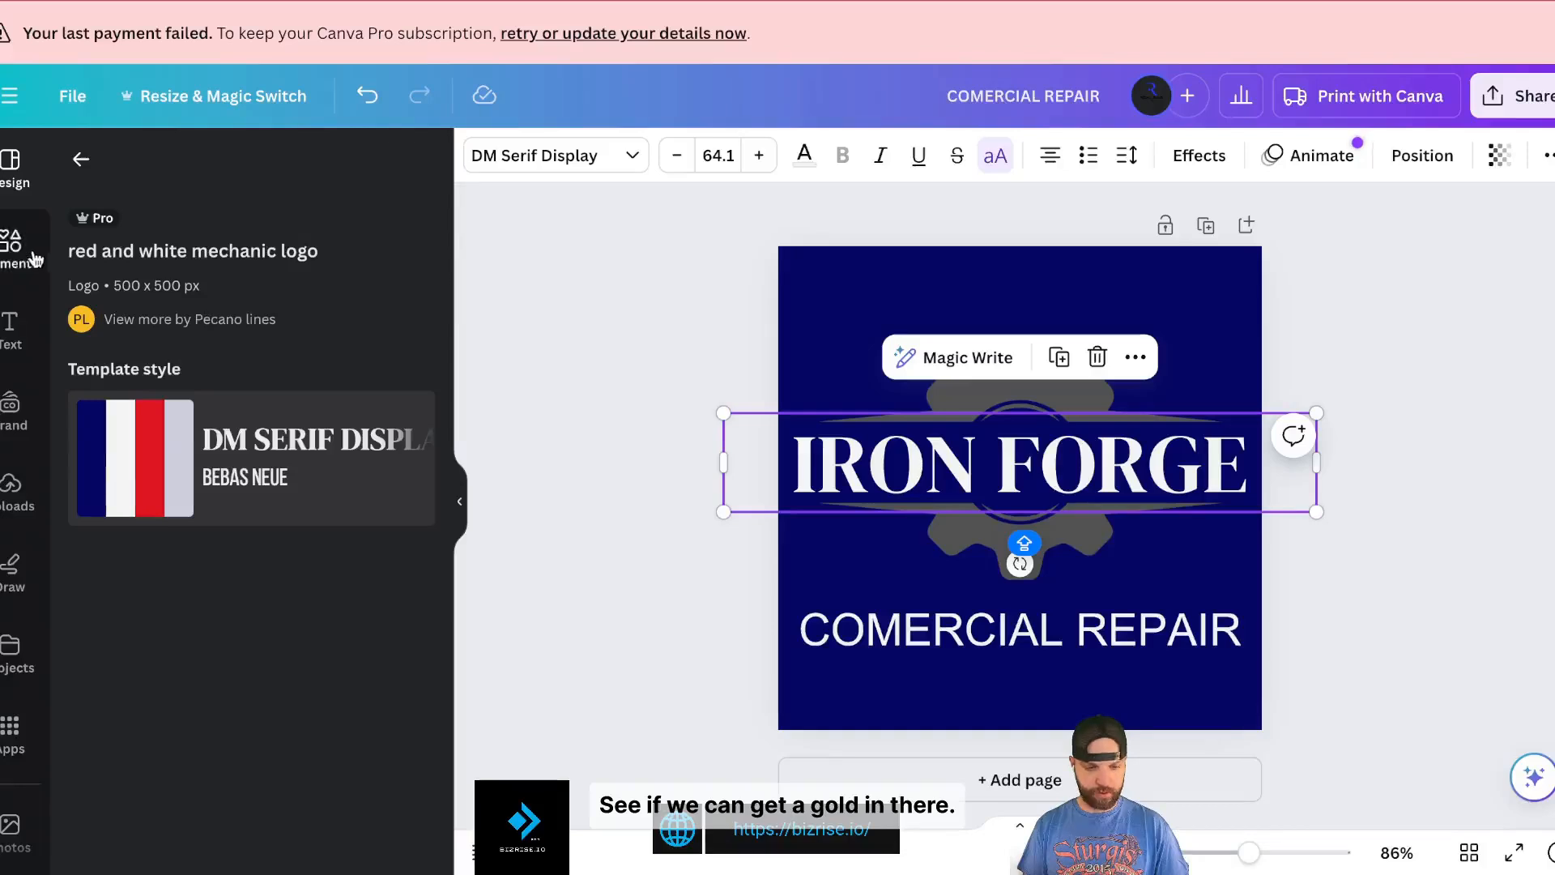
{"action": "left_click", "coordinate": [801, 167]}
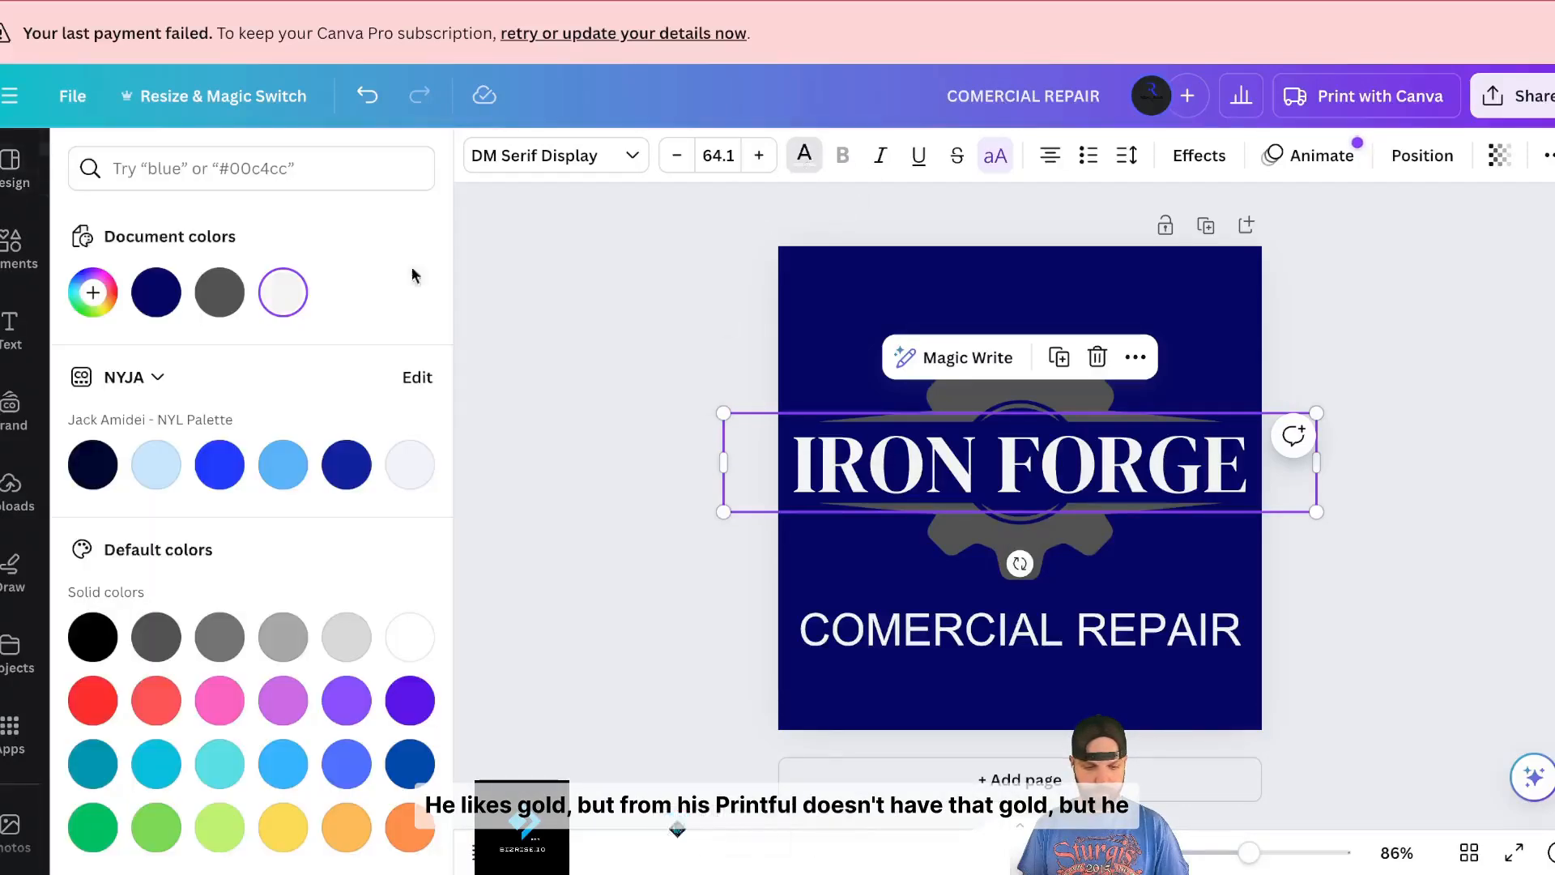
{"action": "left_click", "coordinate": [342, 834]}
{"action": "left_click", "coordinate": [146, 638]}
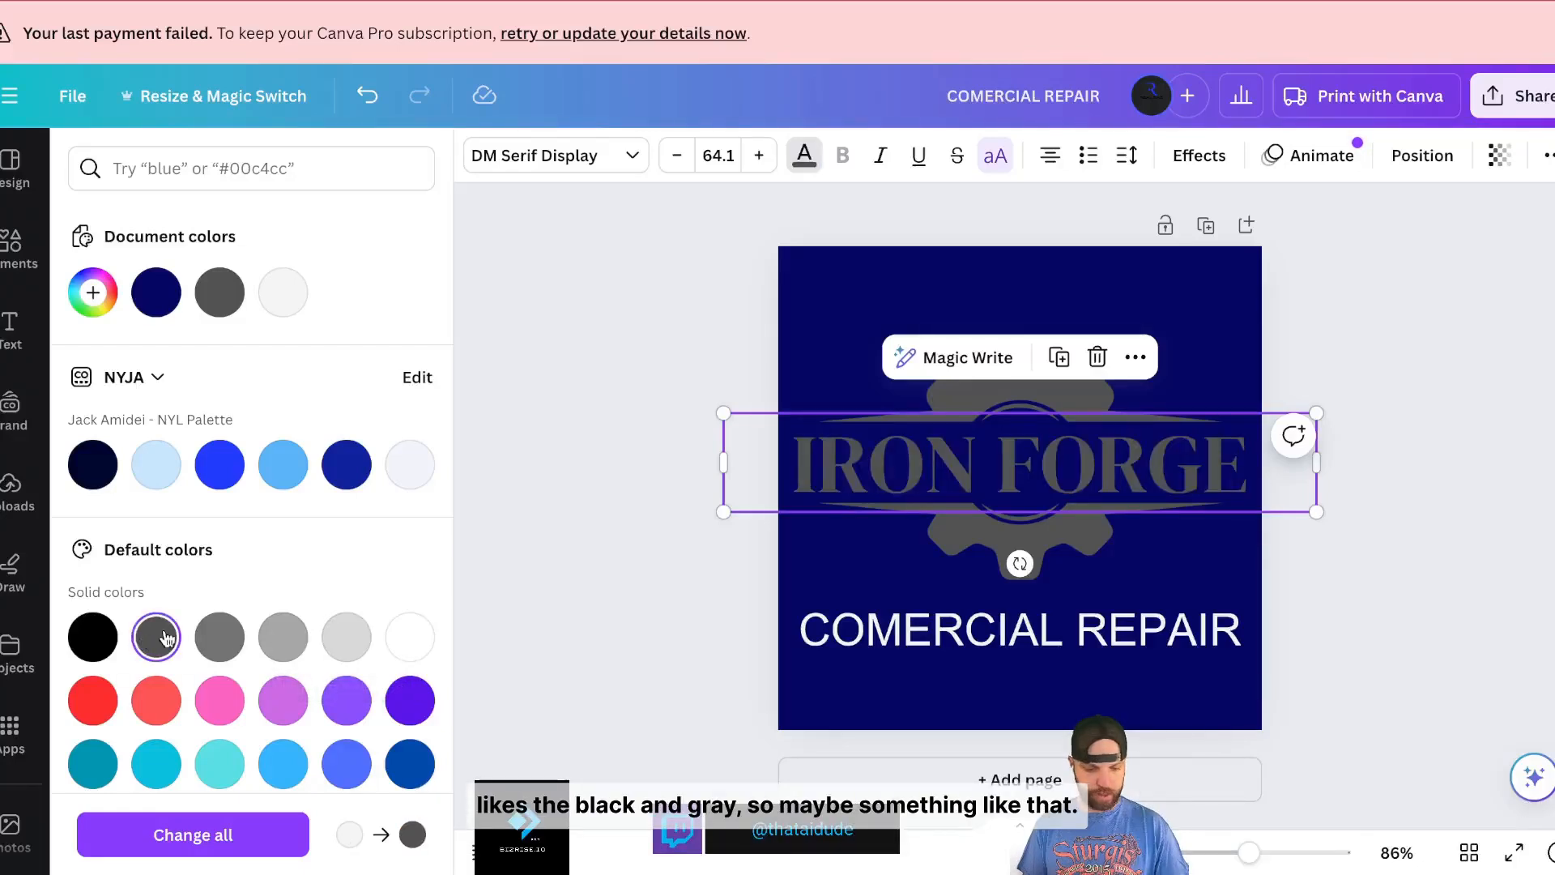
{"action": "left_click", "coordinate": [340, 644]}
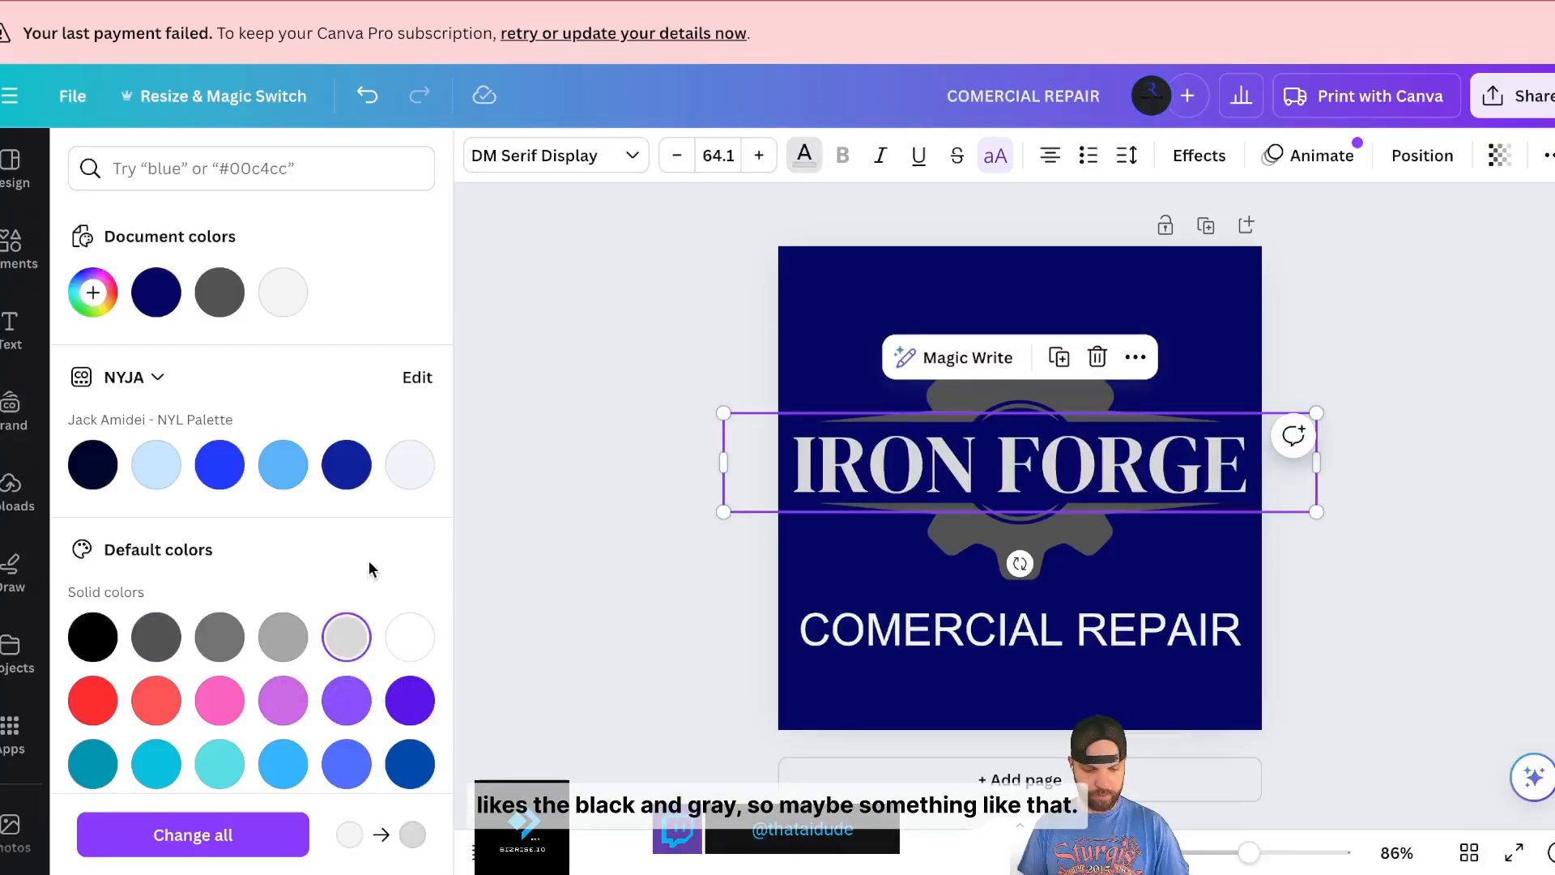
- Make the COMERCIAL REPAIR tagline light grey
{"action": "left_click", "coordinate": [1020, 631]}
{"action": "left_click", "coordinate": [806, 165]}
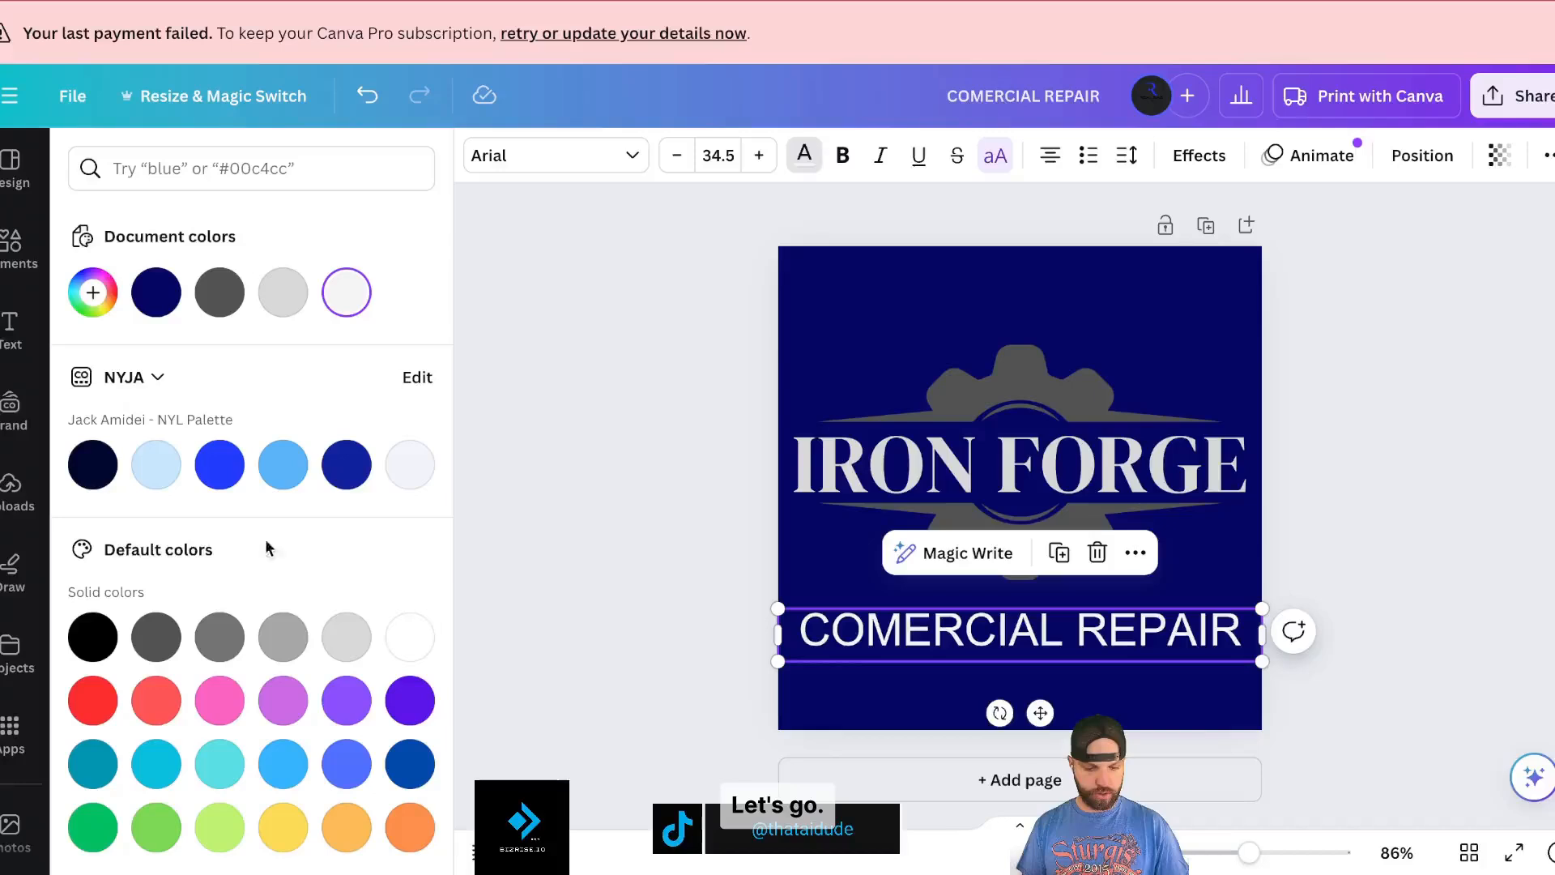
{"action": "left_click", "coordinate": [347, 636]}
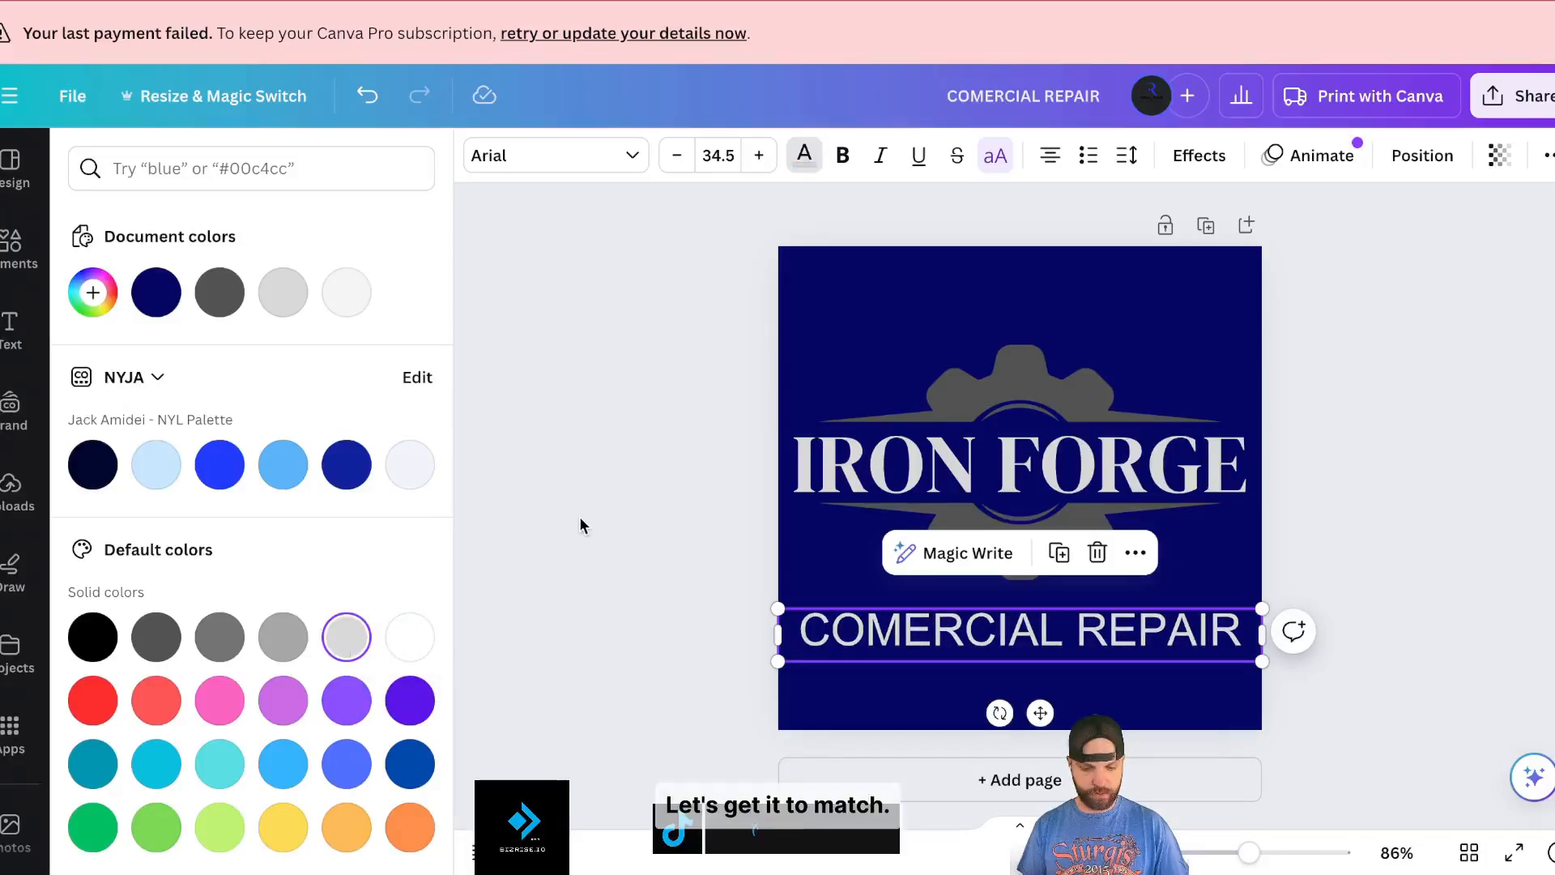
{"action": "key", "text": "Escape"}
{"action": "key", "text": "Escape"}
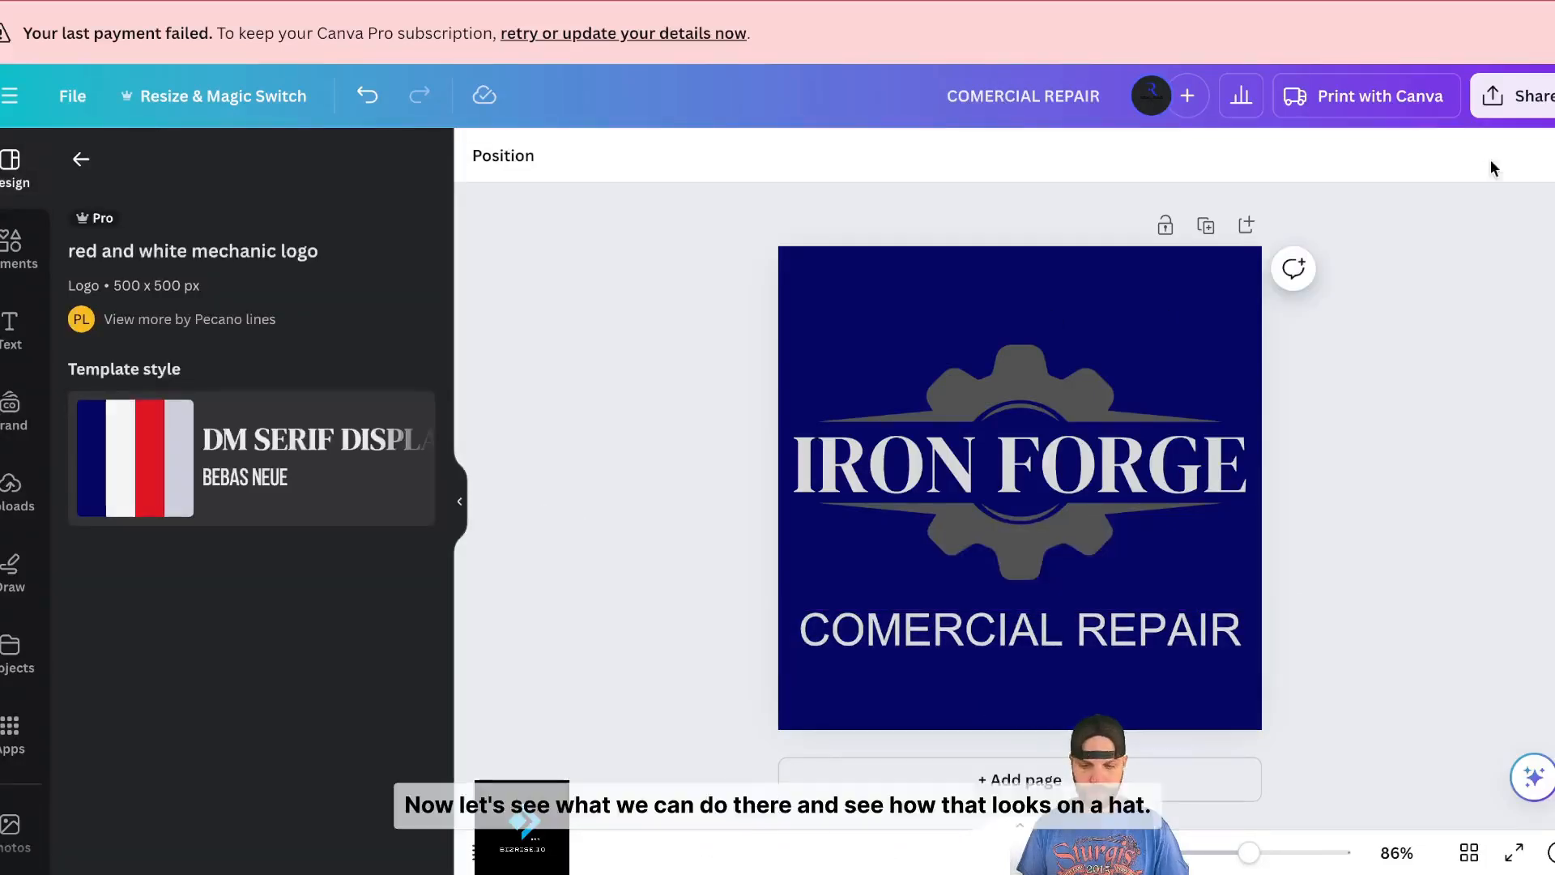
- Download the logo as COMERCIAL REPAIR.png and exit full screen
{"action": "left_click", "coordinate": [1526, 97]}
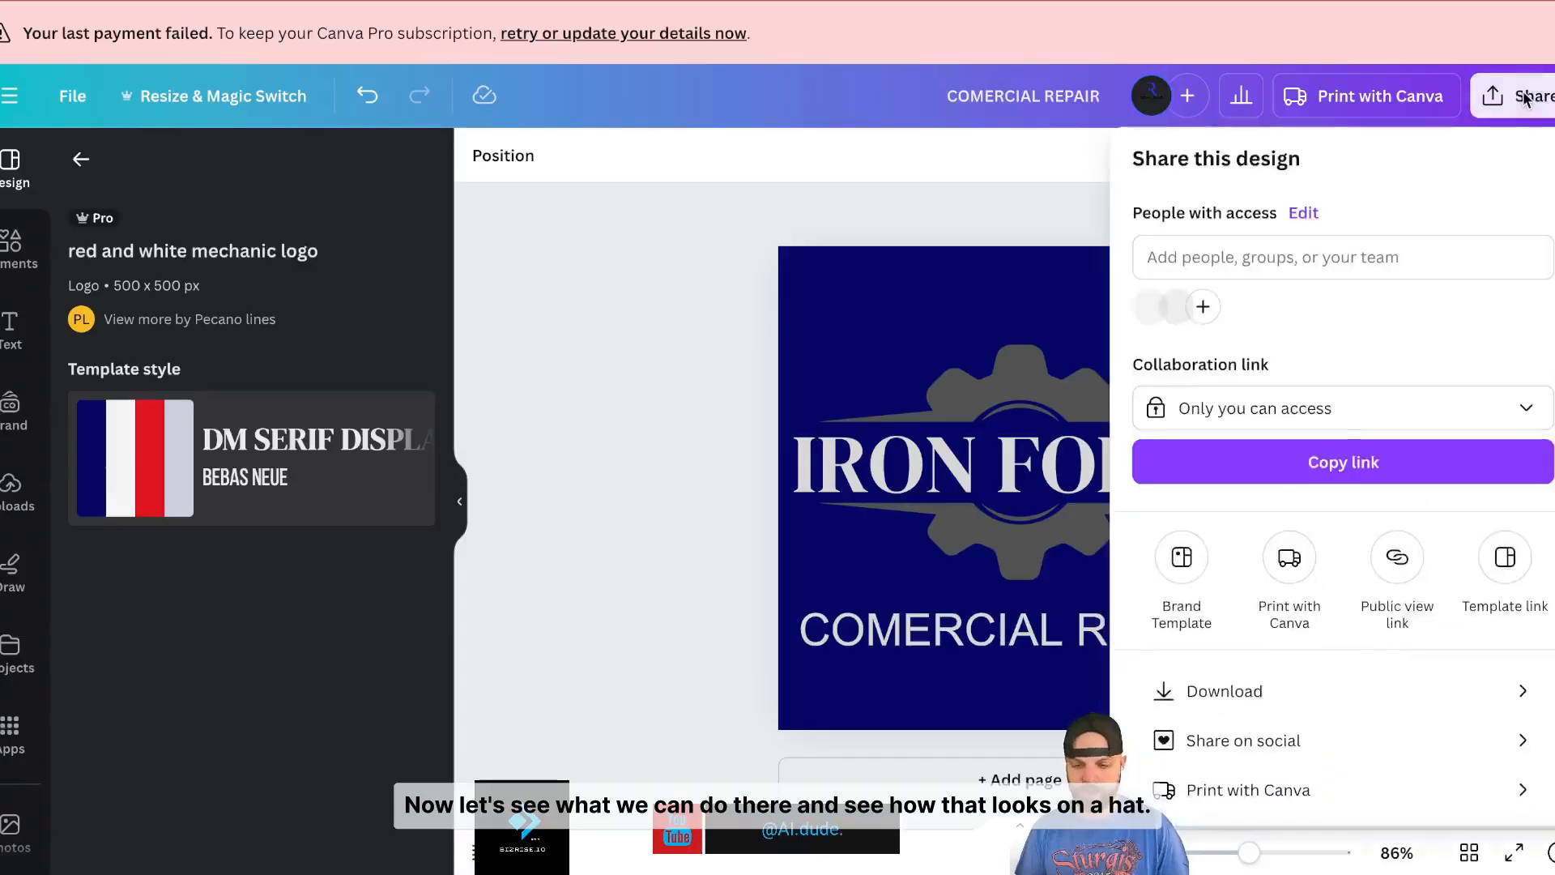
{"action": "left_click", "coordinate": [1202, 691]}
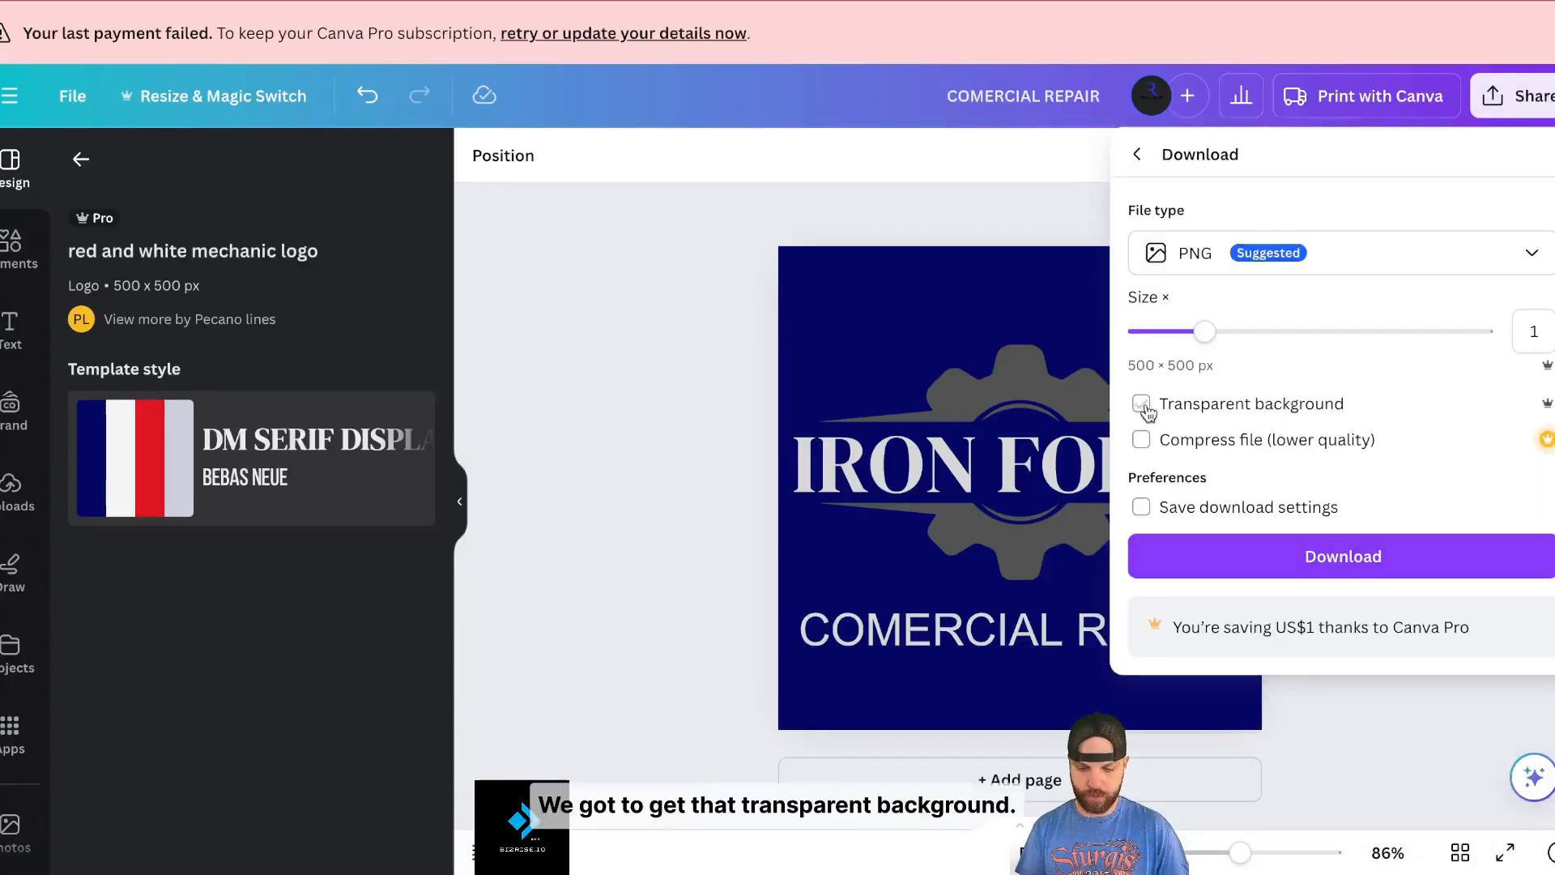
{"action": "left_click", "coordinate": [1283, 567]}
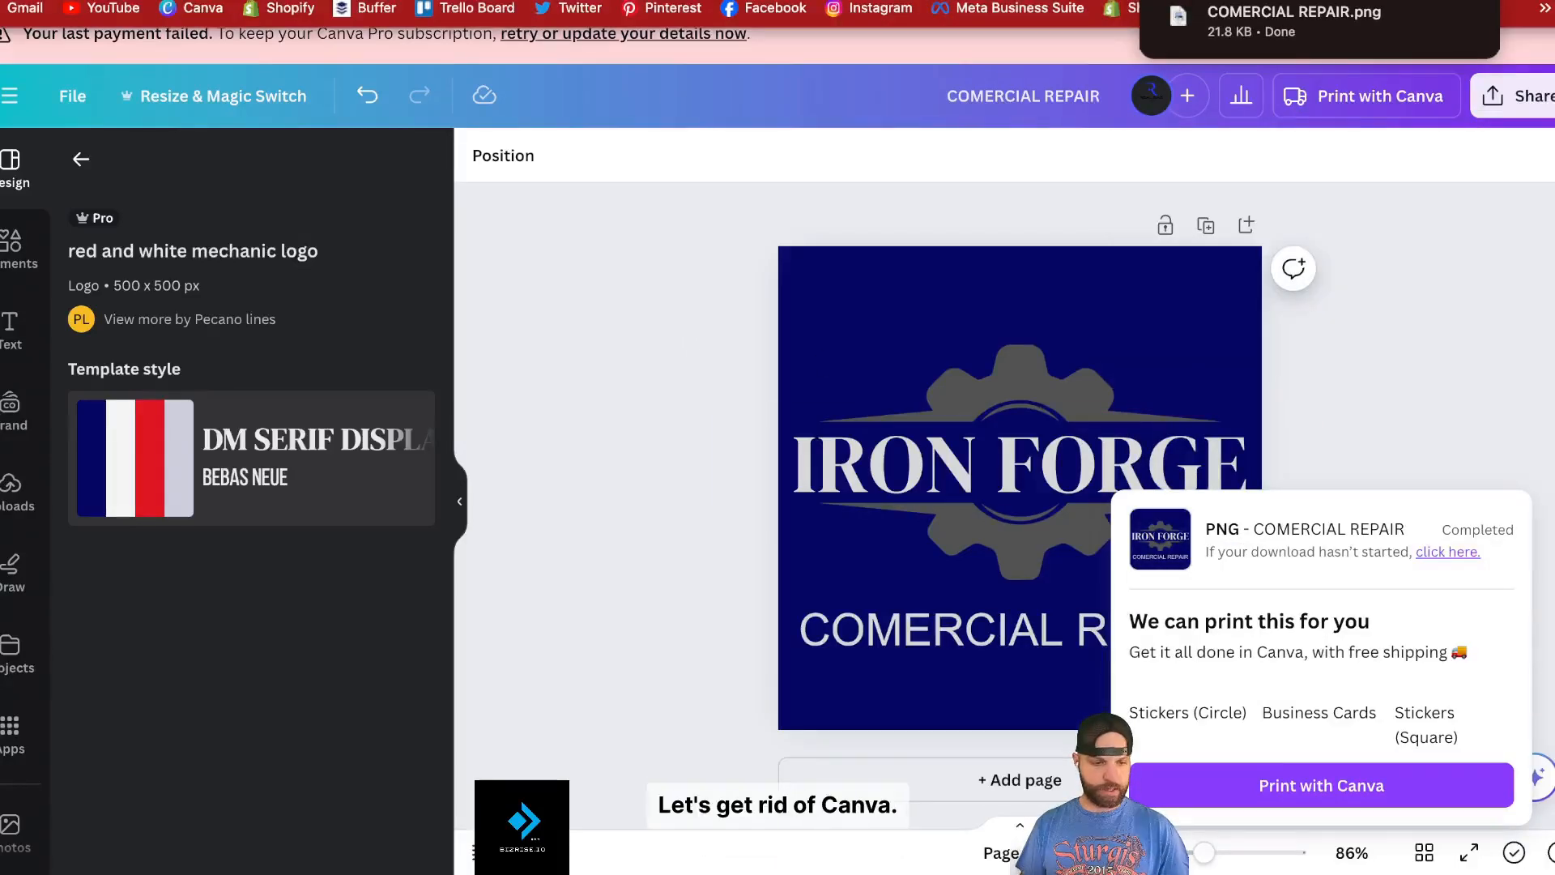
{"action": "key", "text": "ctrl+super+f"}
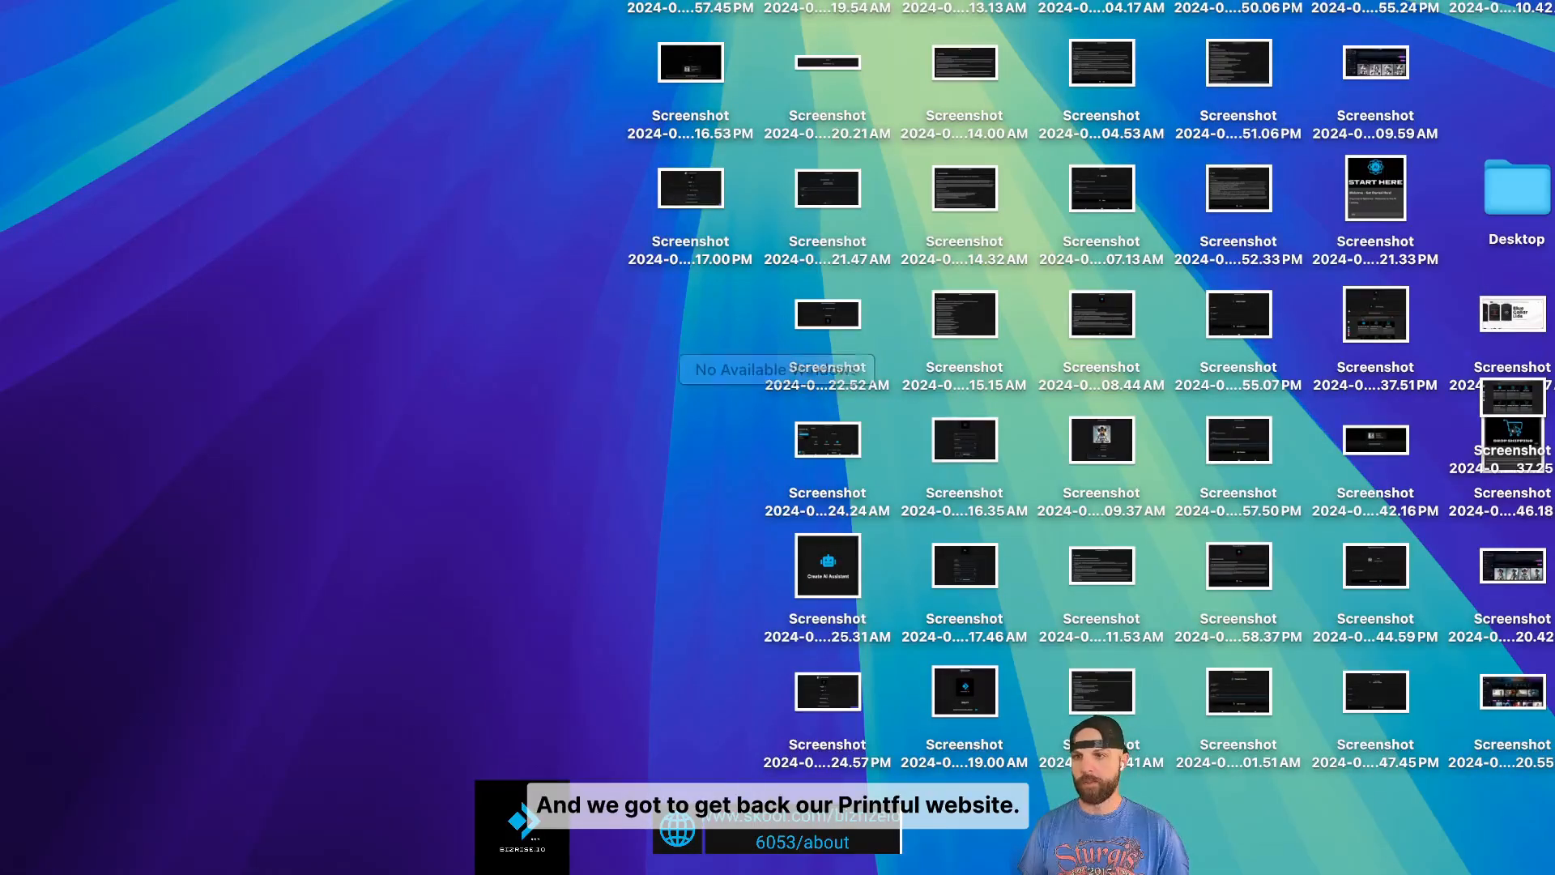
- Back in Printful, abandon the unfinished product setup without saving
{"action": "left_click", "coordinate": [875, 6]}
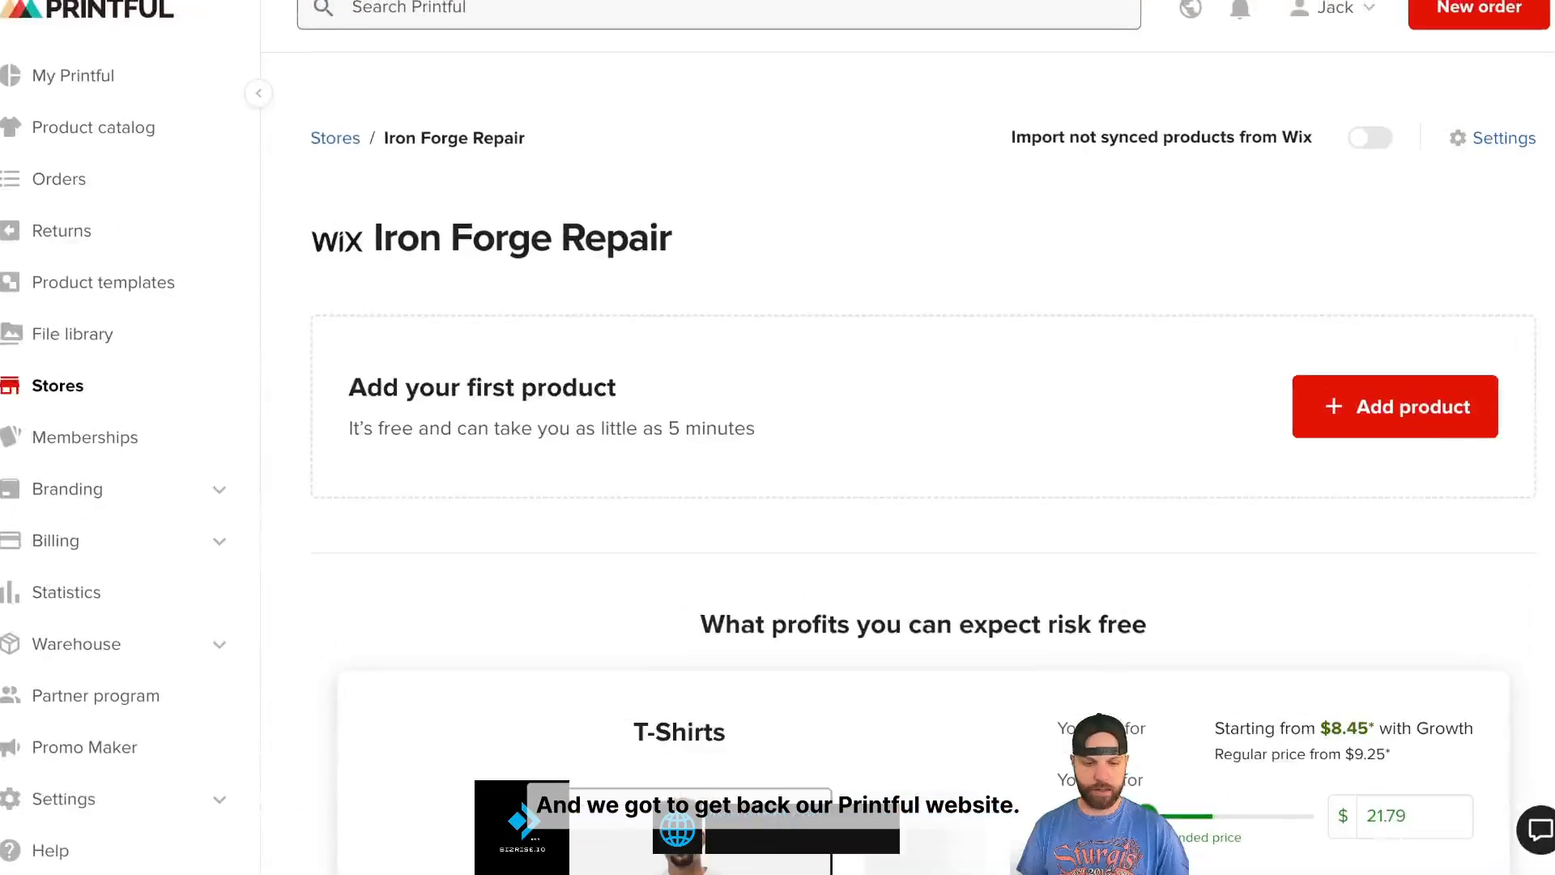
{"action": "scroll", "coordinate": [983, 306], "scroll_direction": "down", "scroll_amount": 3}
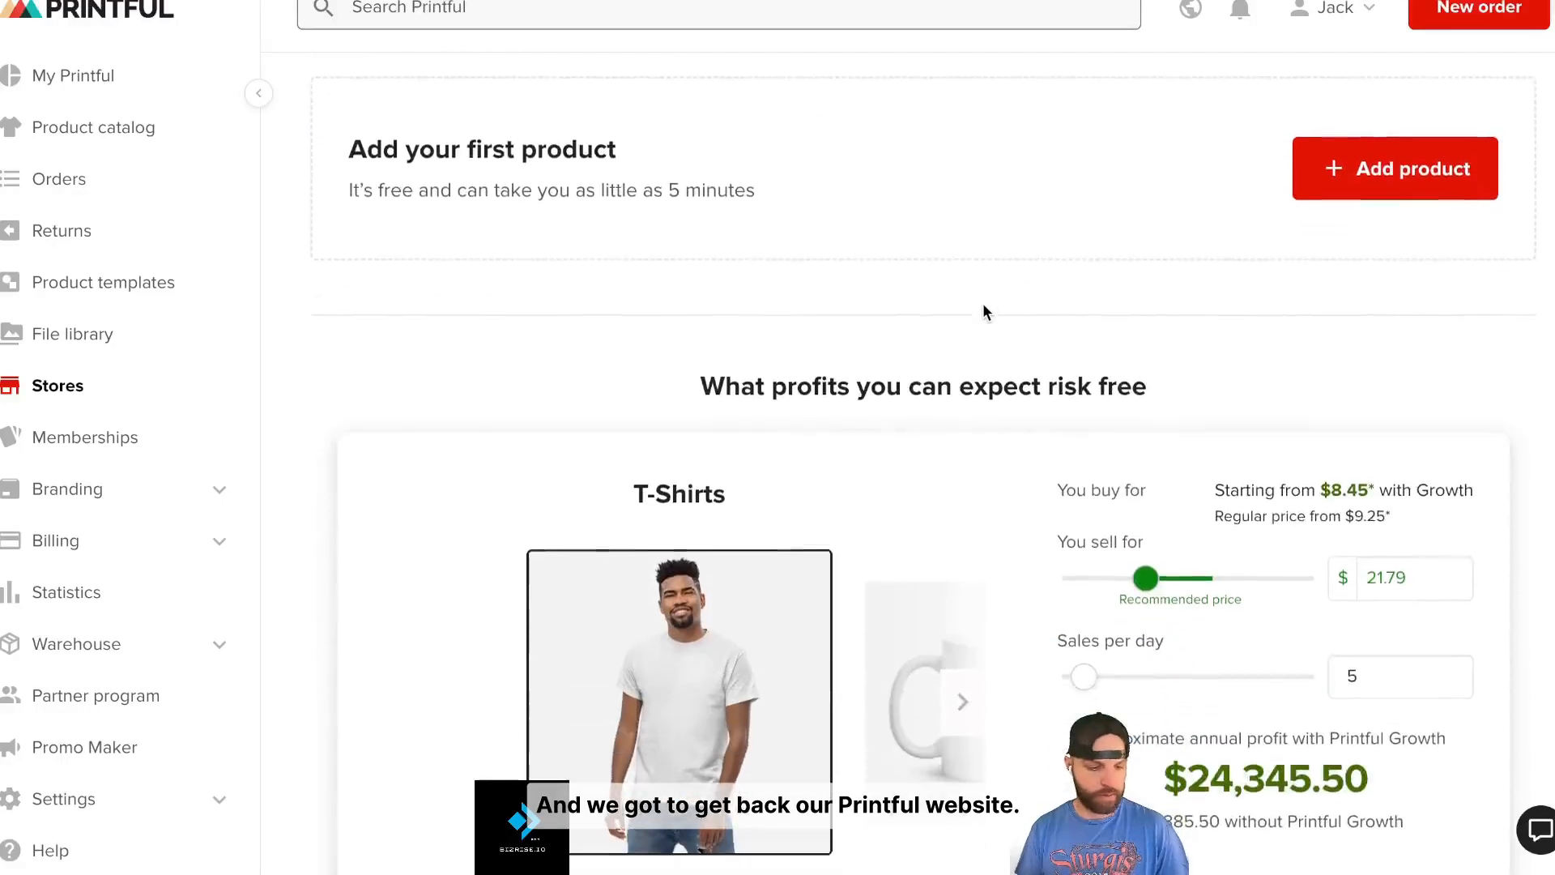
{"action": "scroll", "coordinate": [1179, 386], "scroll_direction": "up", "scroll_amount": 2}
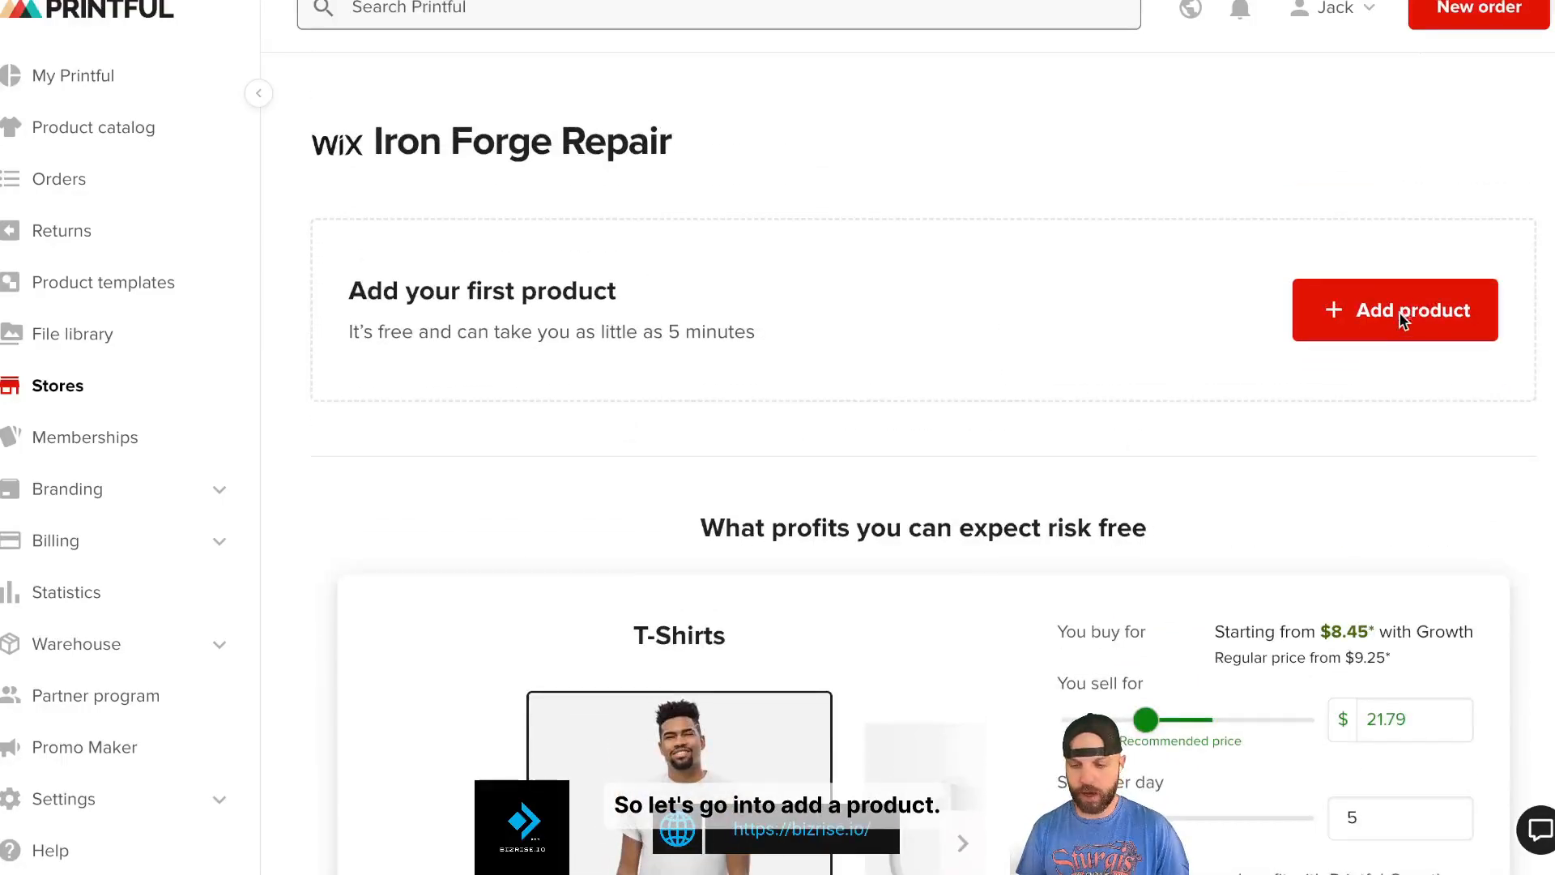
{"action": "left_click", "coordinate": [1358, 317]}
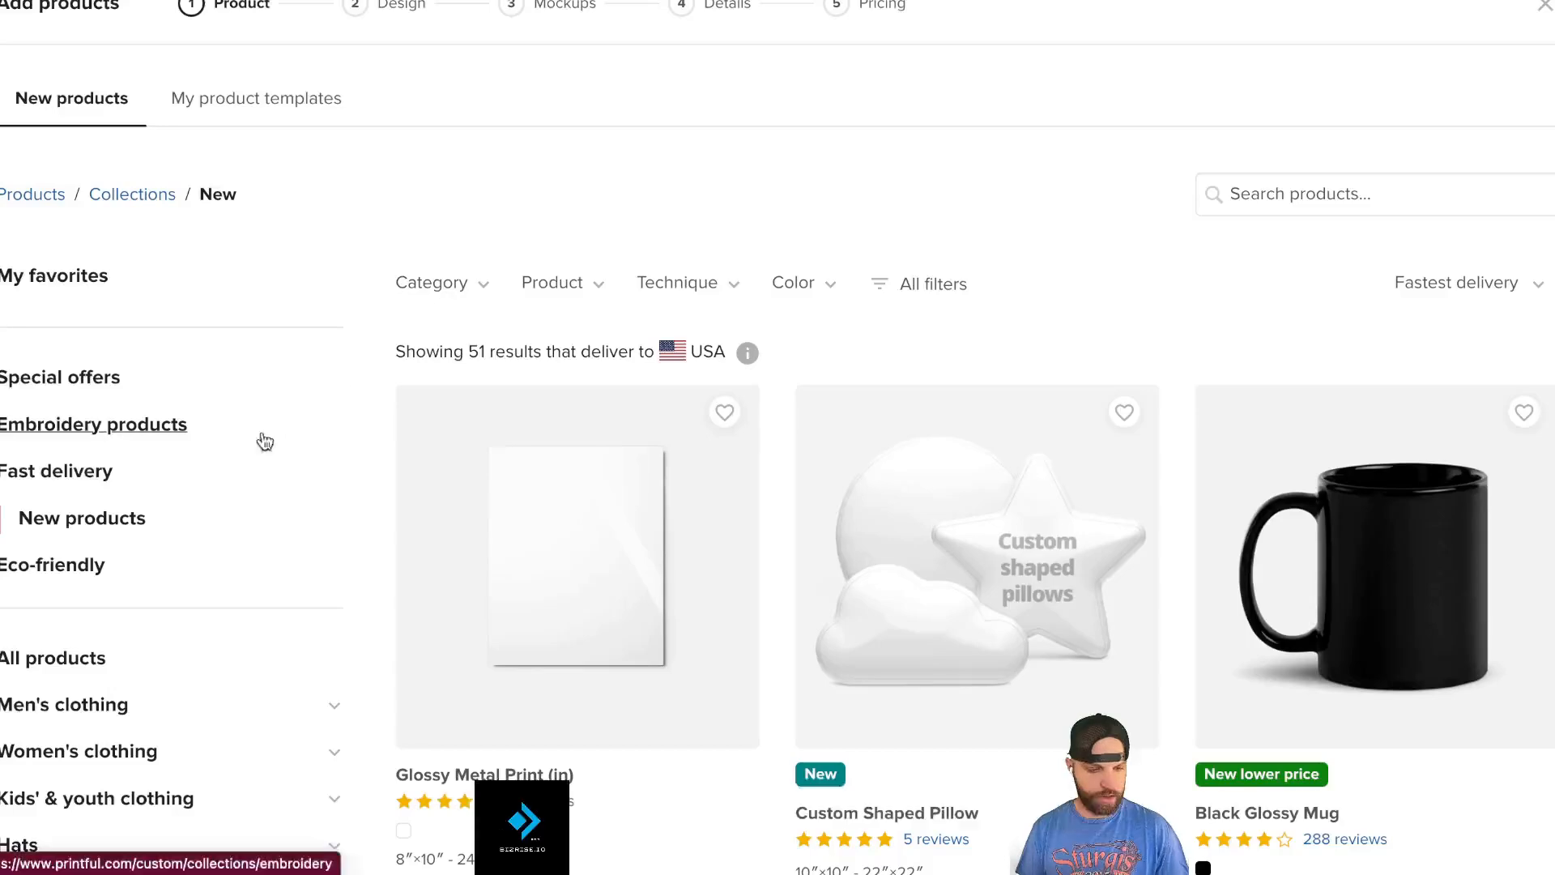
{"action": "left_click", "coordinate": [19, 2]}
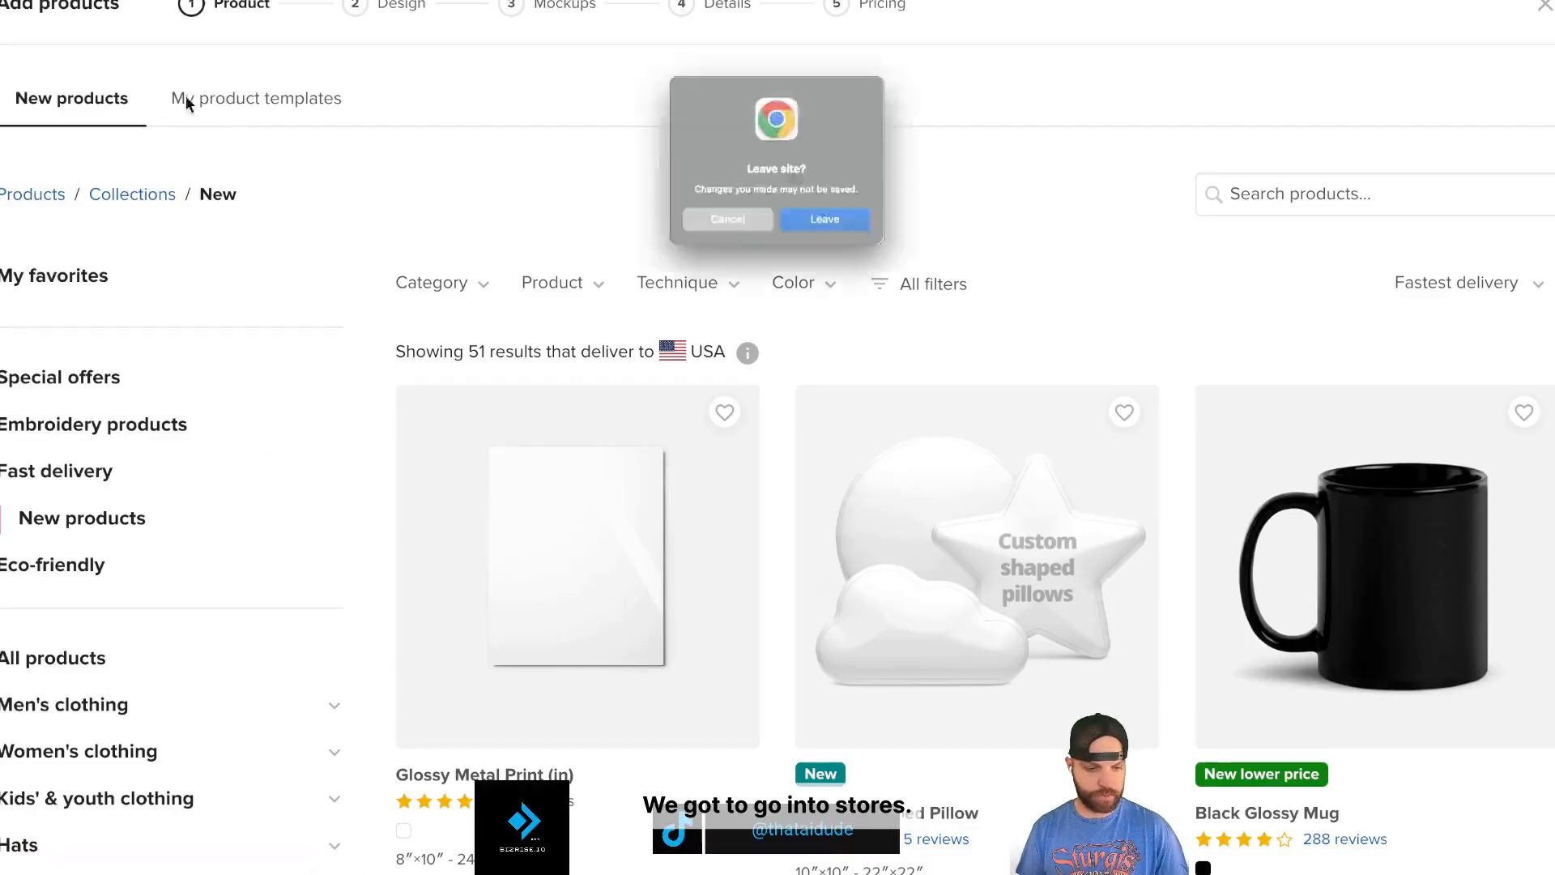
{"action": "left_click", "coordinate": [875, 247]}
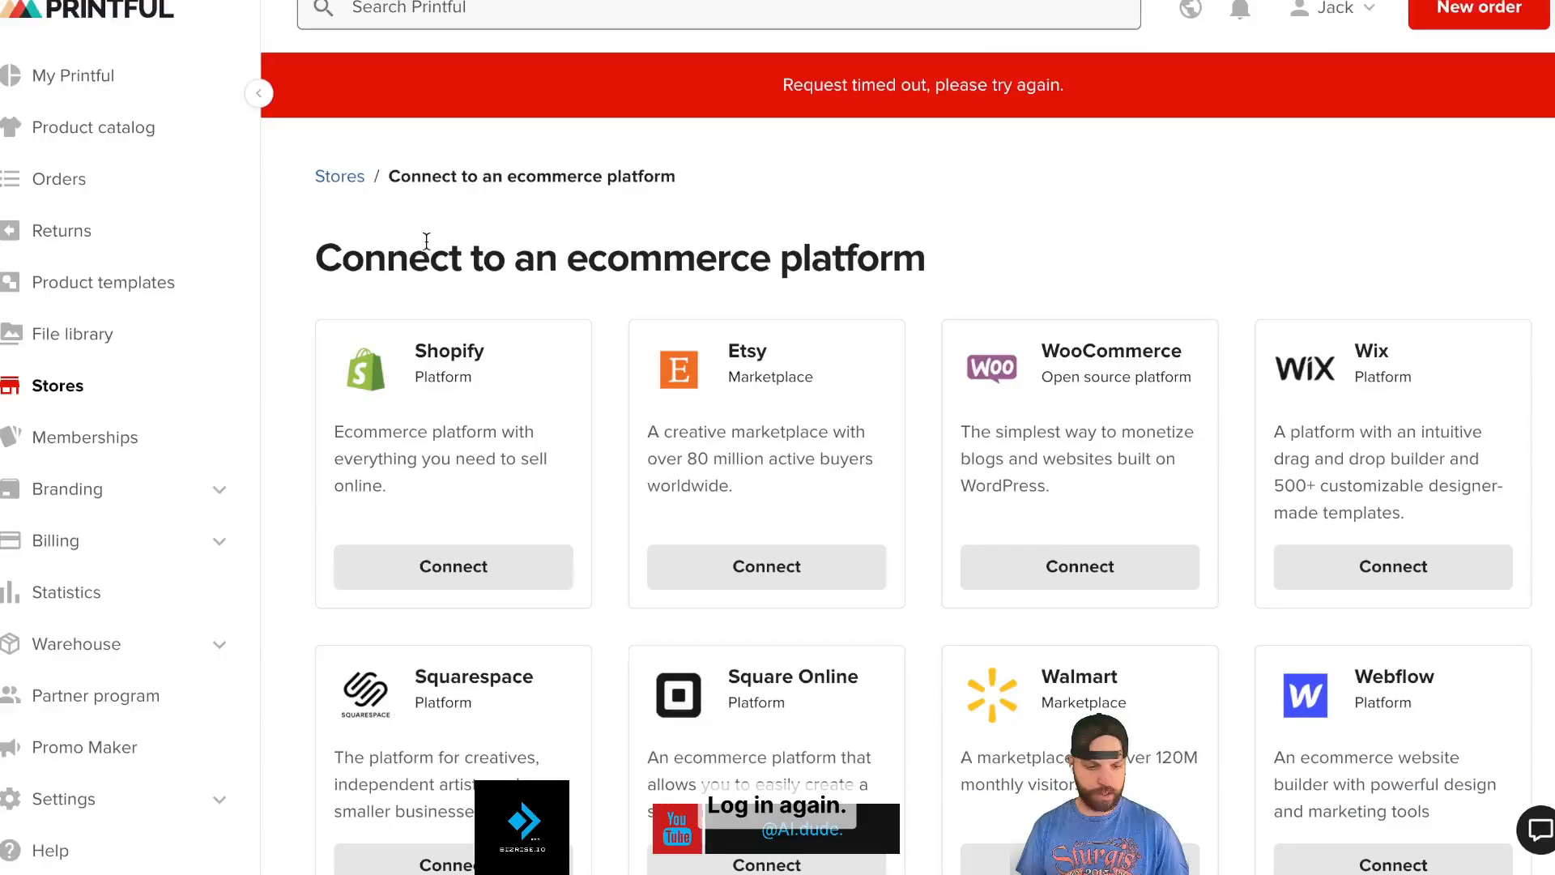
- Open the Iron Forge Repair store from Stores and start adding a product
{"action": "left_click", "coordinate": [96, 397]}
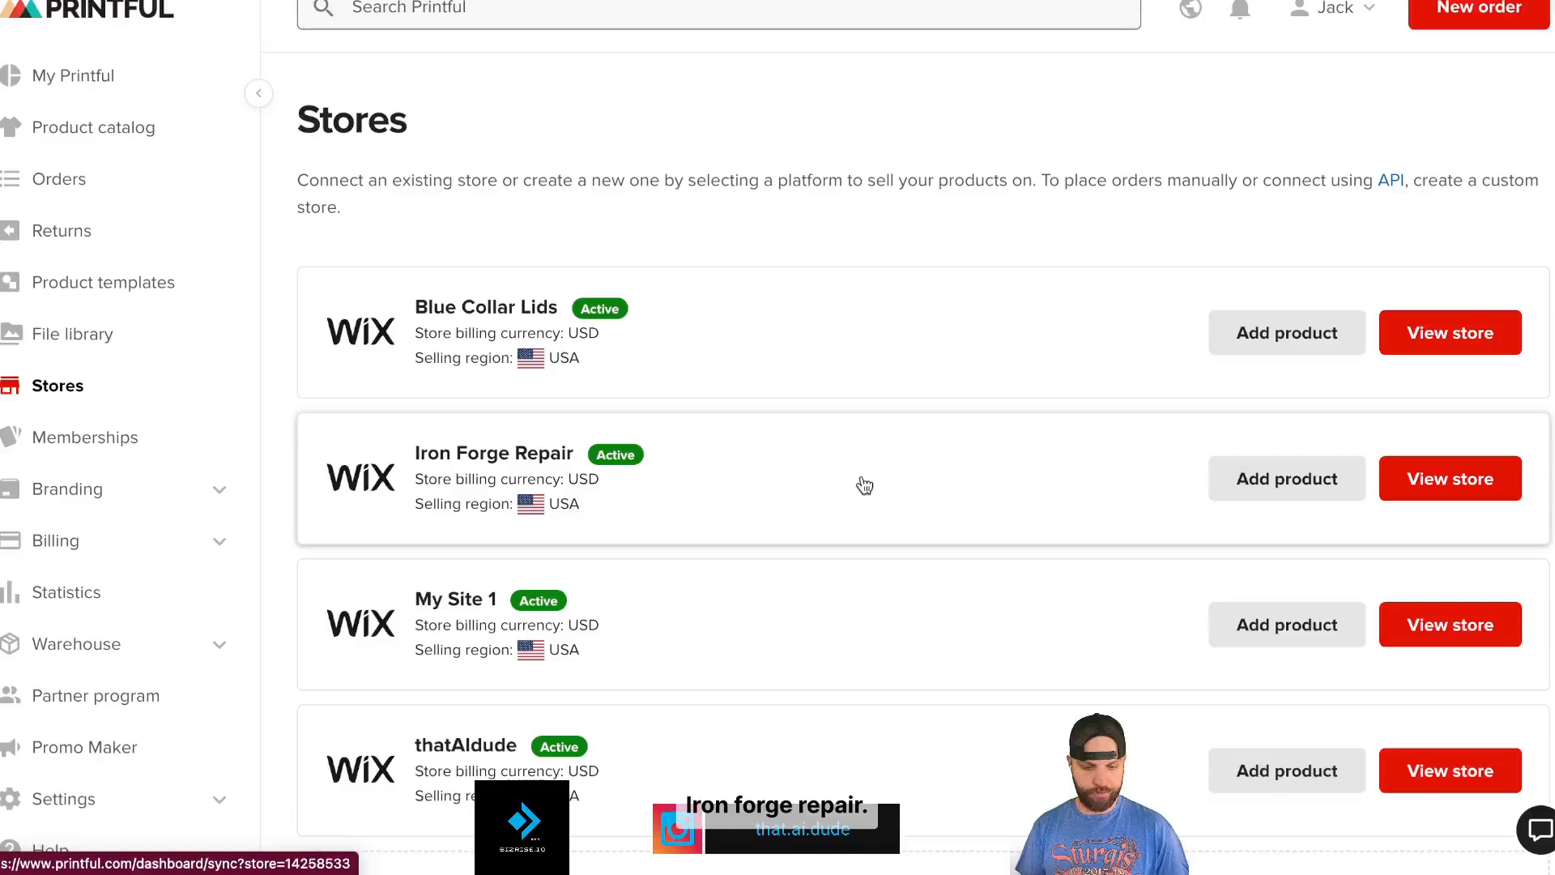
{"action": "left_click", "coordinate": [865, 485]}
{"action": "scroll", "coordinate": [1150, 486], "scroll_direction": "down", "scroll_amount": 9}
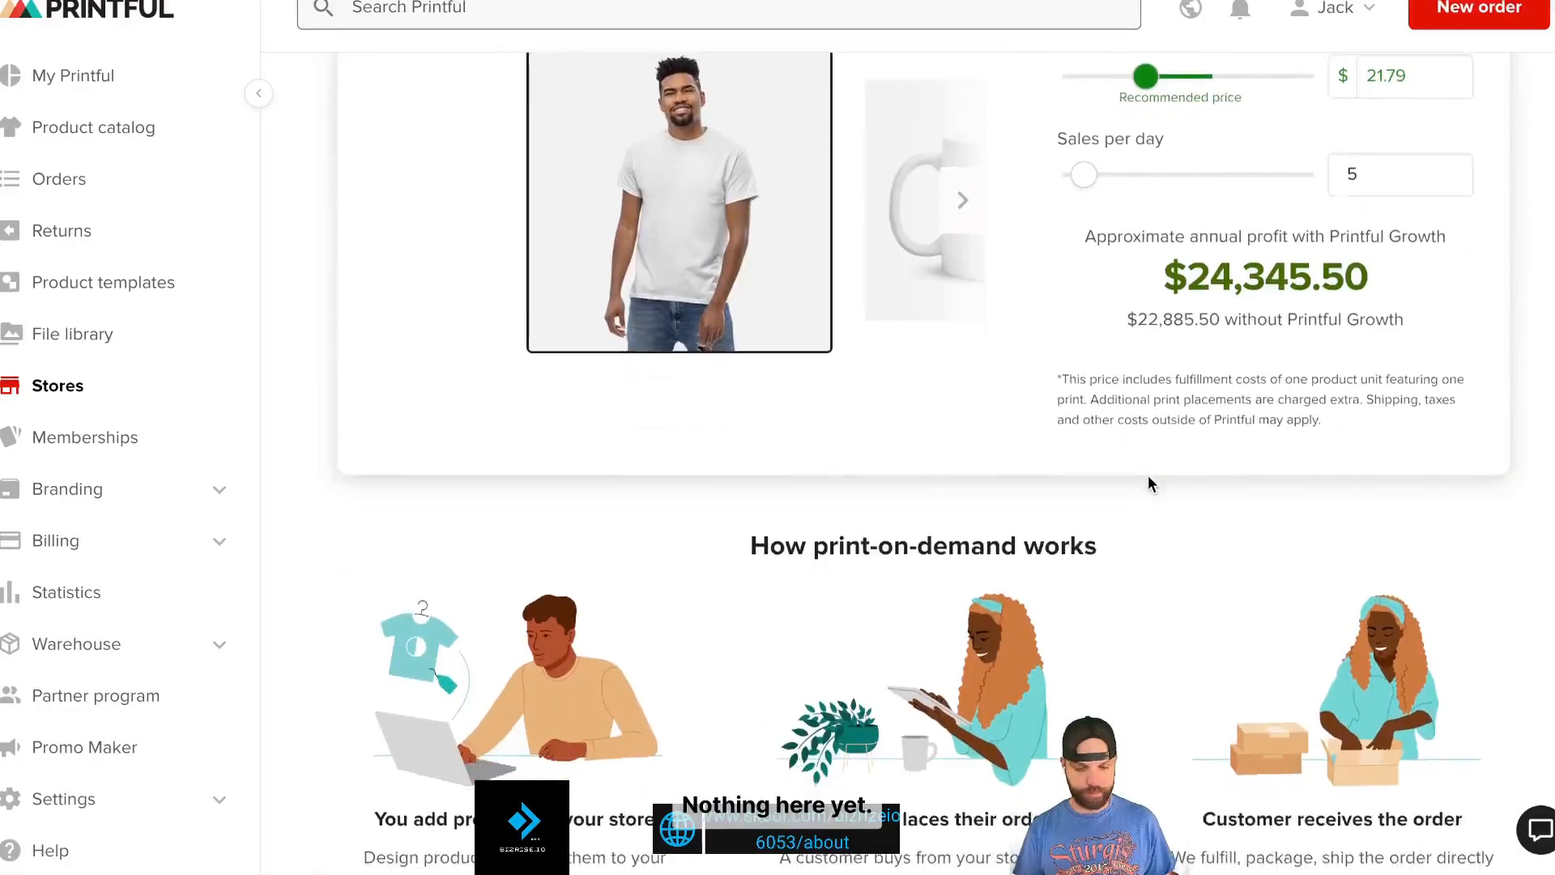
{"action": "scroll", "coordinate": [1149, 483], "scroll_direction": "up", "scroll_amount": 7}
{"action": "left_click", "coordinate": [1369, 290]}
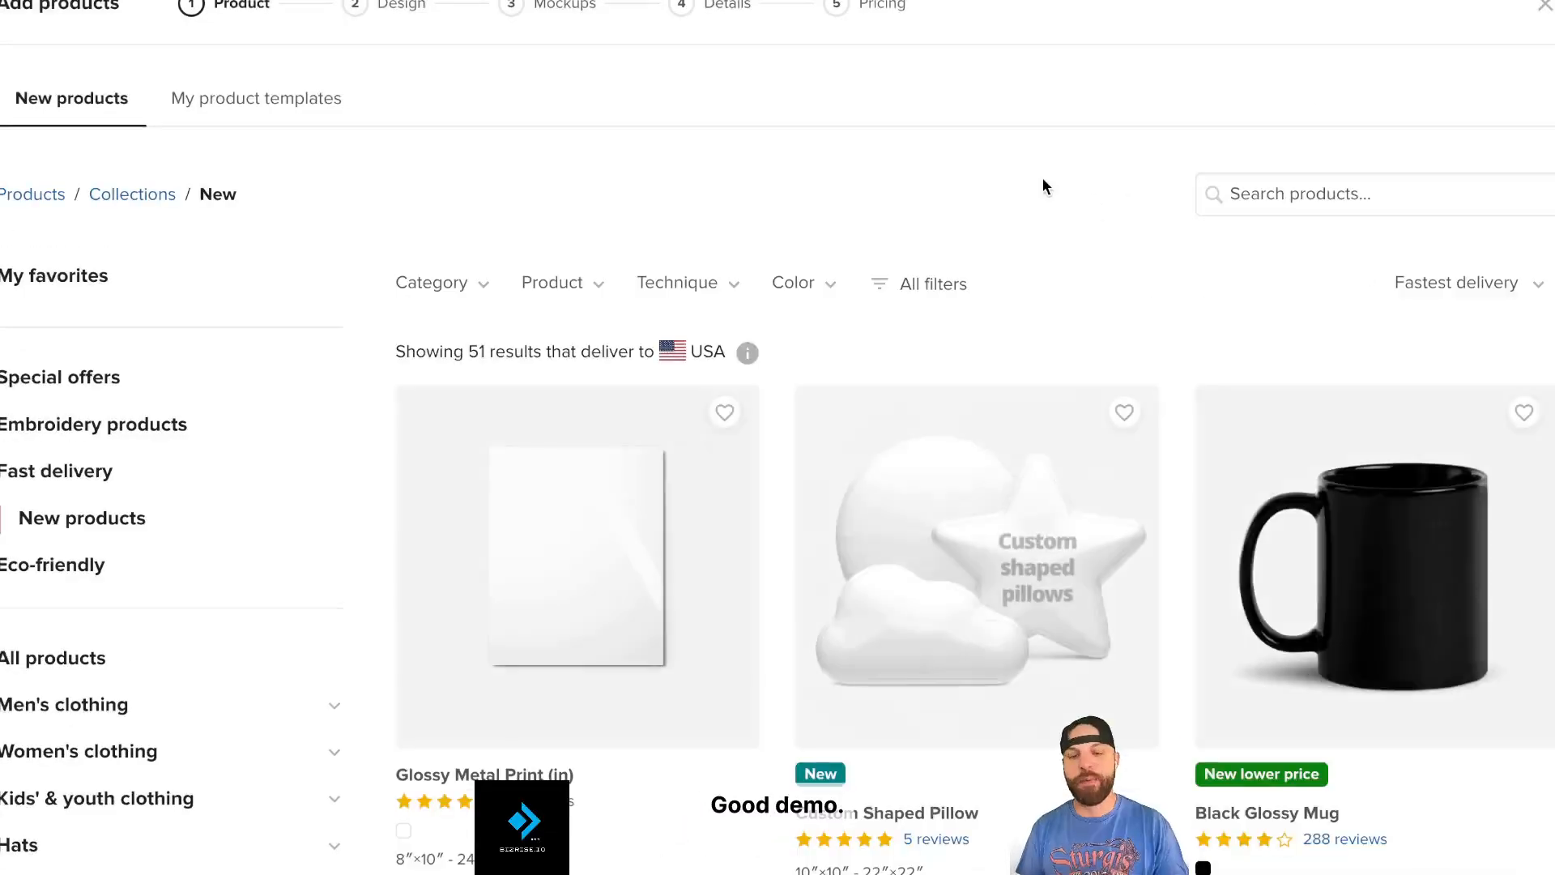
- Filter the Printful product catalog to Hats > Trucker hats
{"action": "scroll", "coordinate": [283, 521], "scroll_direction": "down", "scroll_amount": 2}
{"action": "left_click", "coordinate": [41, 649]}
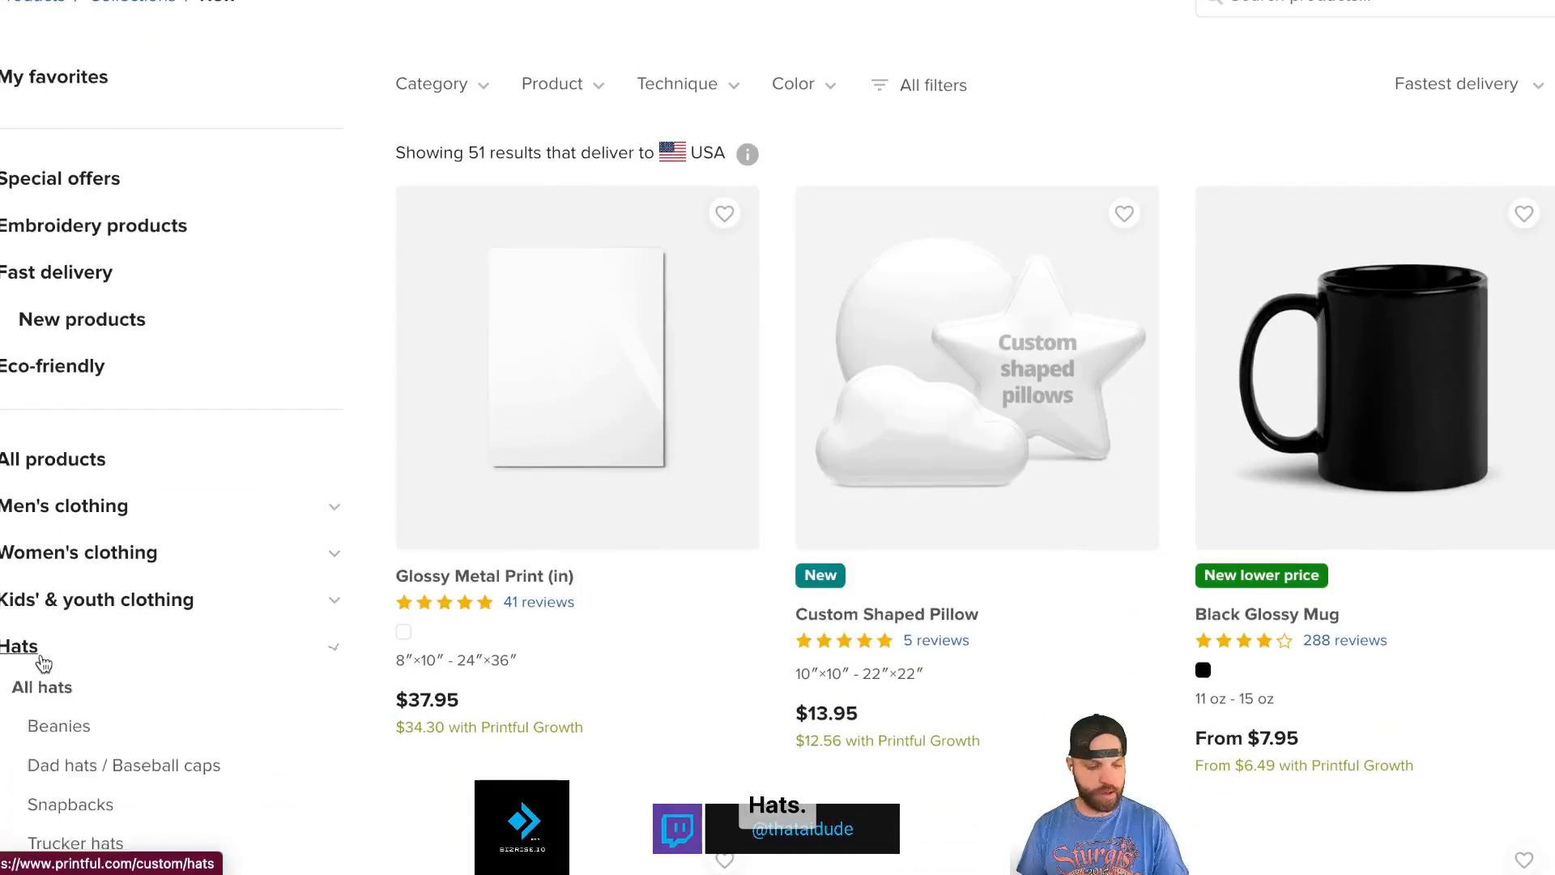
{"action": "scroll", "coordinate": [97, 732], "scroll_direction": "down", "scroll_amount": 4}
{"action": "left_click", "coordinate": [206, 554]}
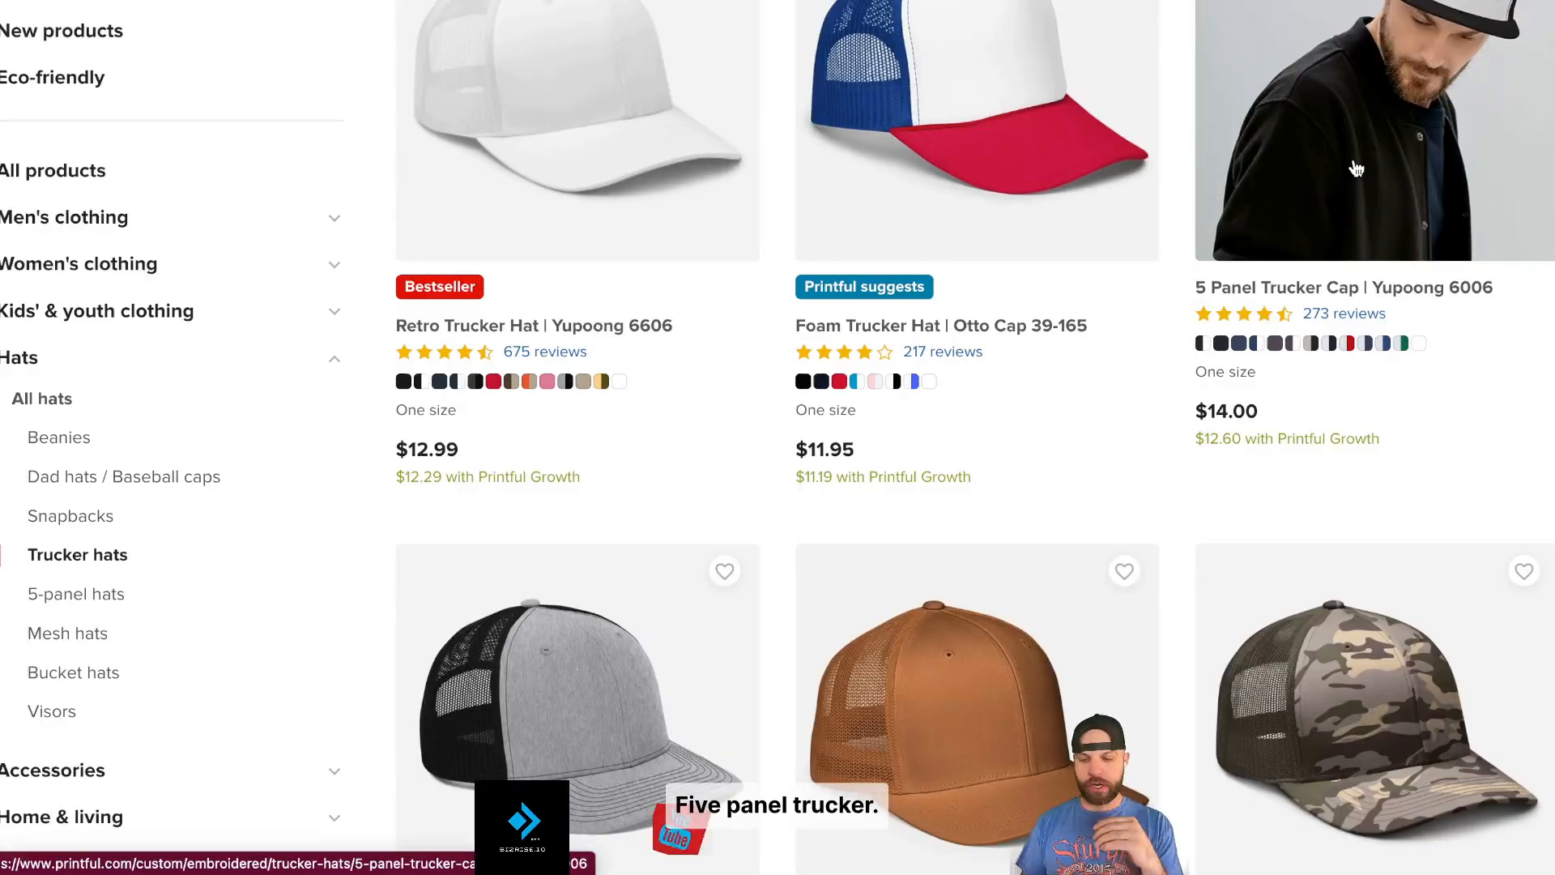
- Choose the 5 Panel Trucker Cap and apply the uploaded COMERCIAL REPAIR.png logo to its front
{"action": "left_click", "coordinate": [1357, 169]}
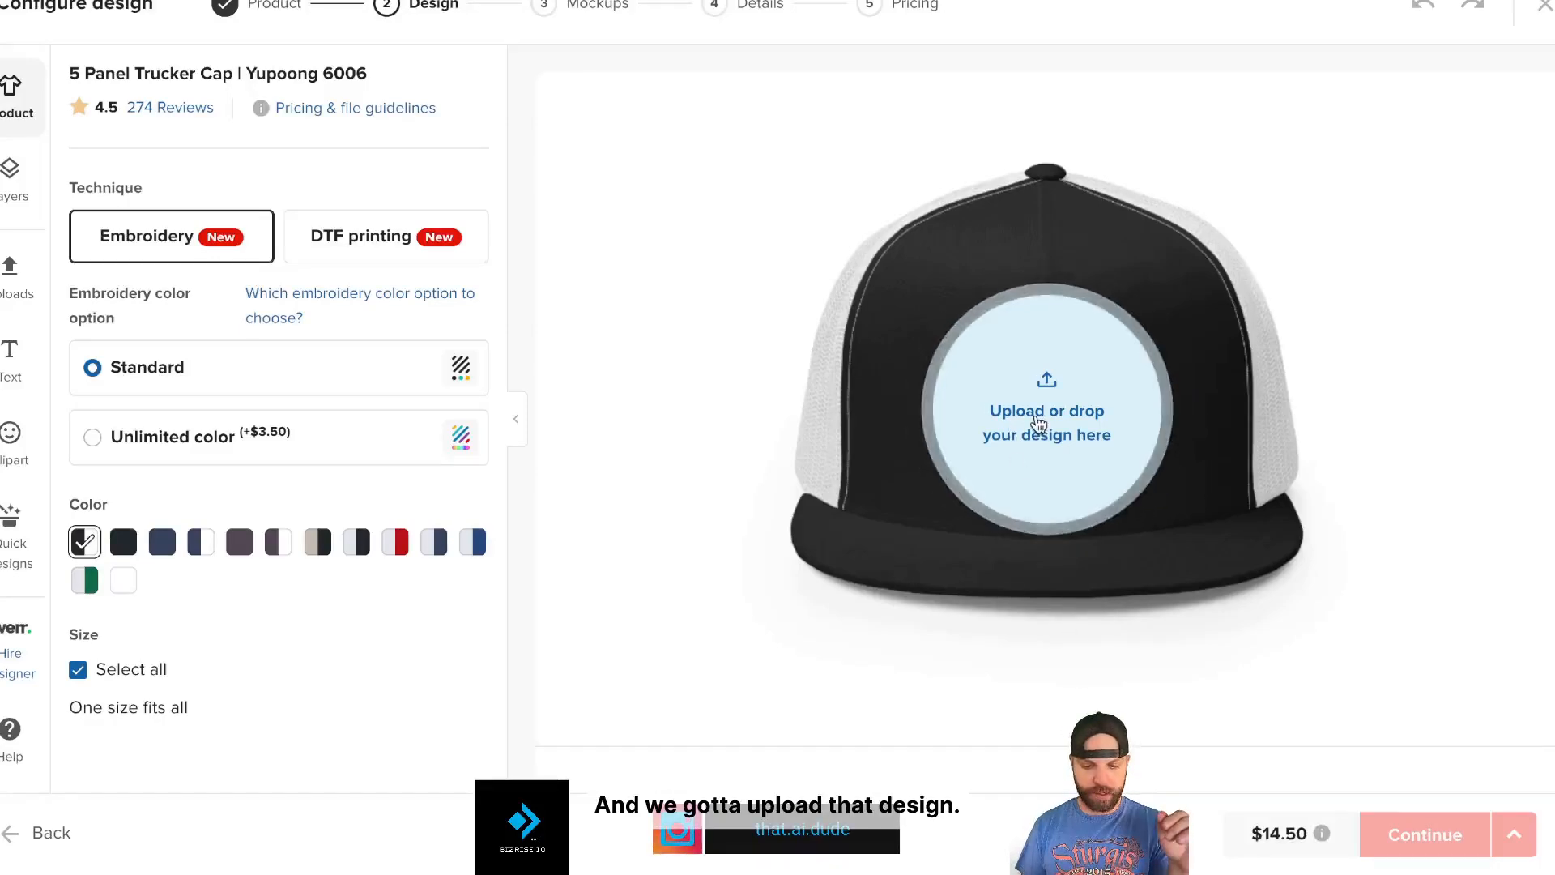
{"action": "left_click", "coordinate": [1009, 418]}
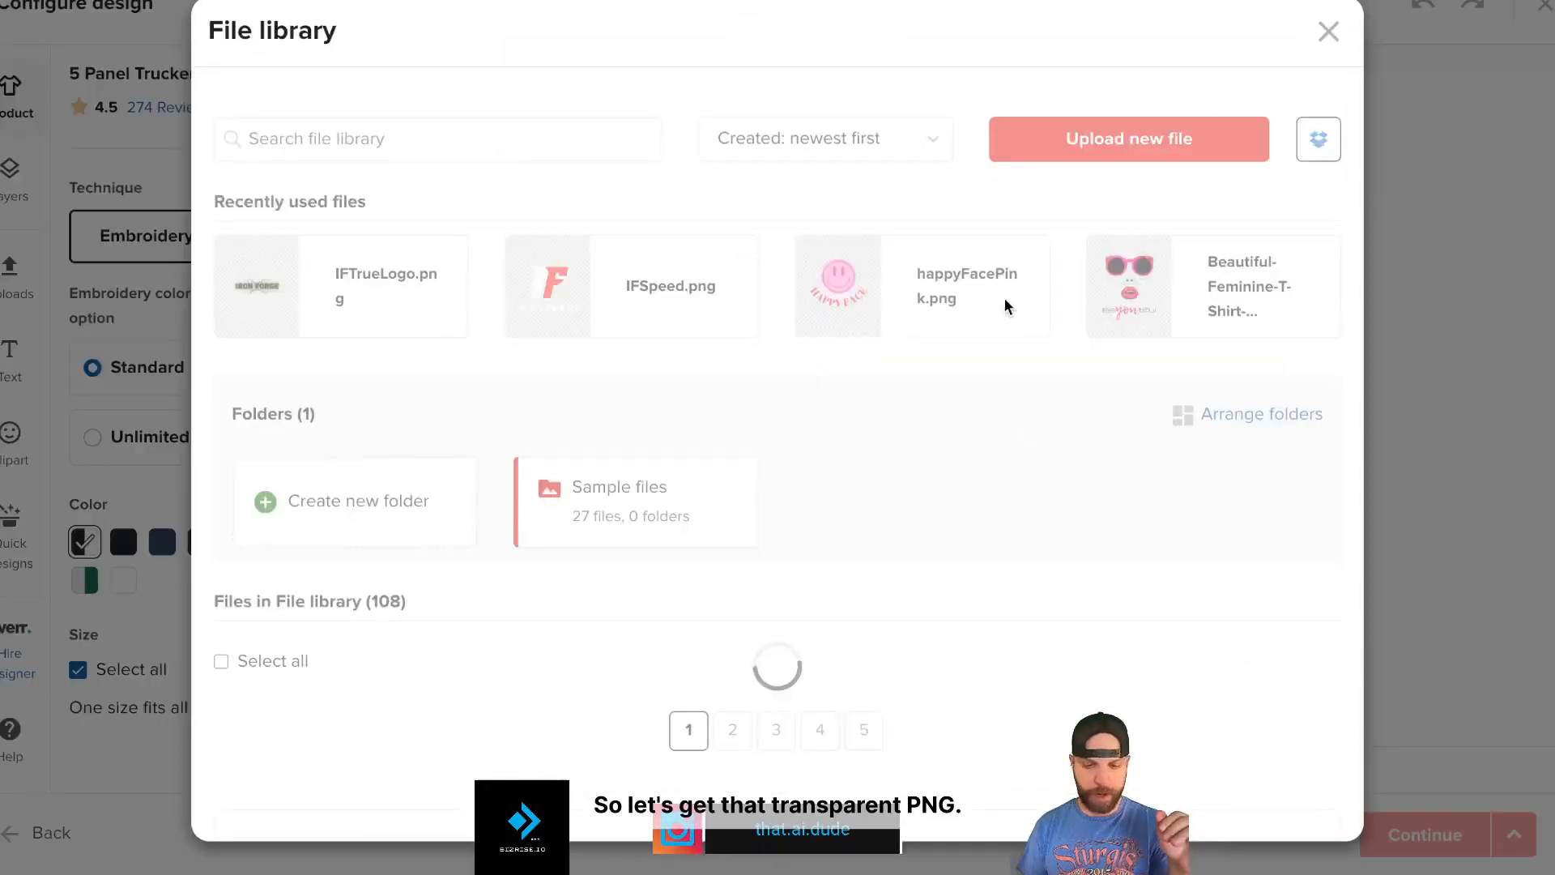
{"action": "left_click", "coordinate": [1046, 146]}
{"action": "left_click", "coordinate": [510, 121]}
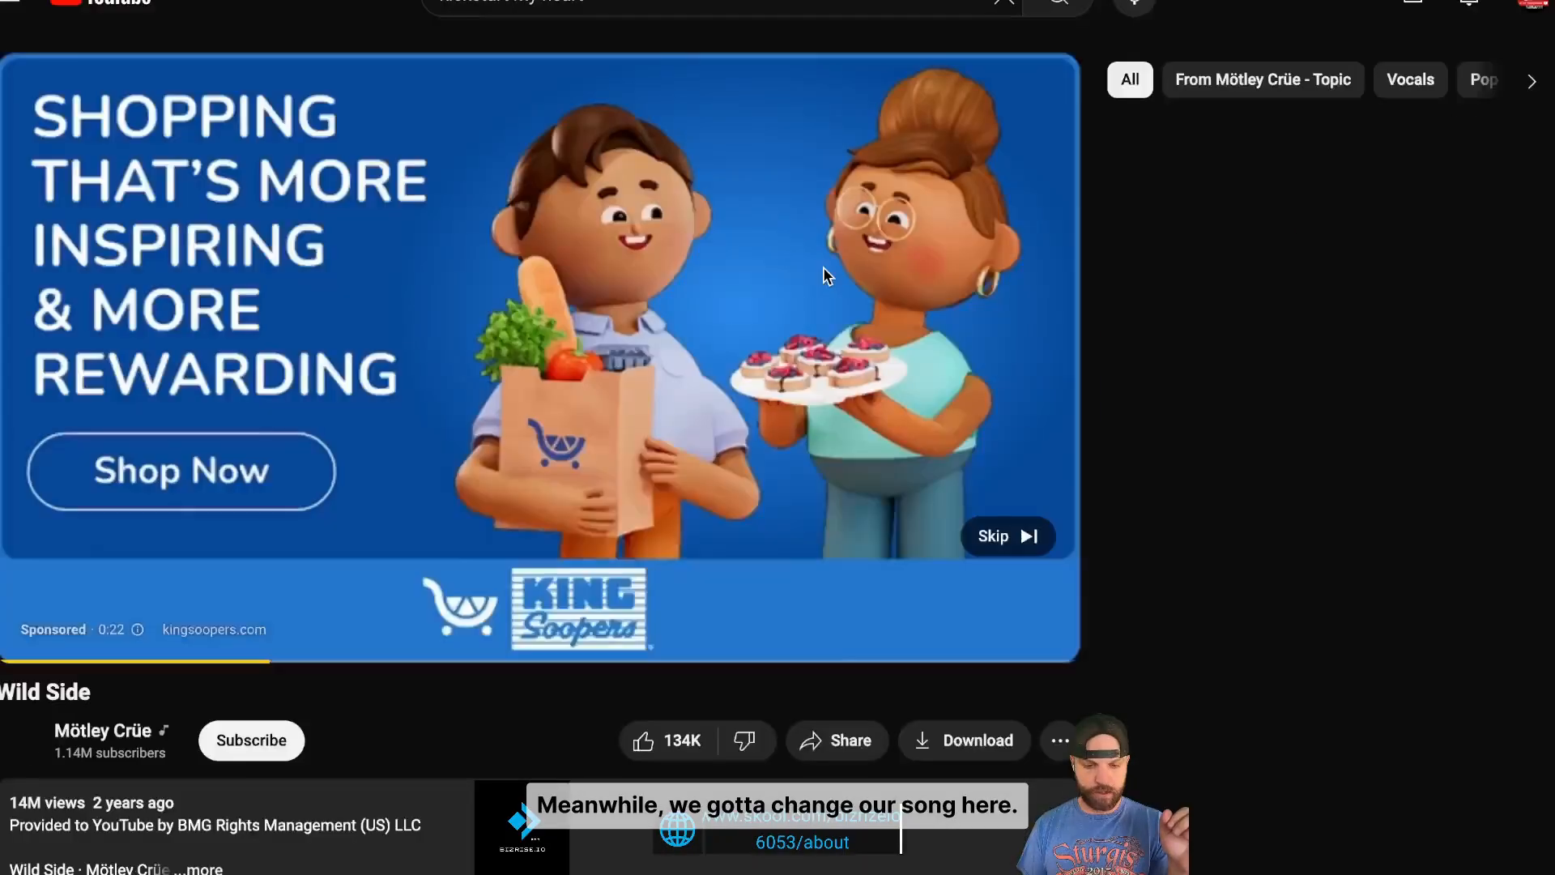
{"action": "left_click", "coordinate": [992, 536]}
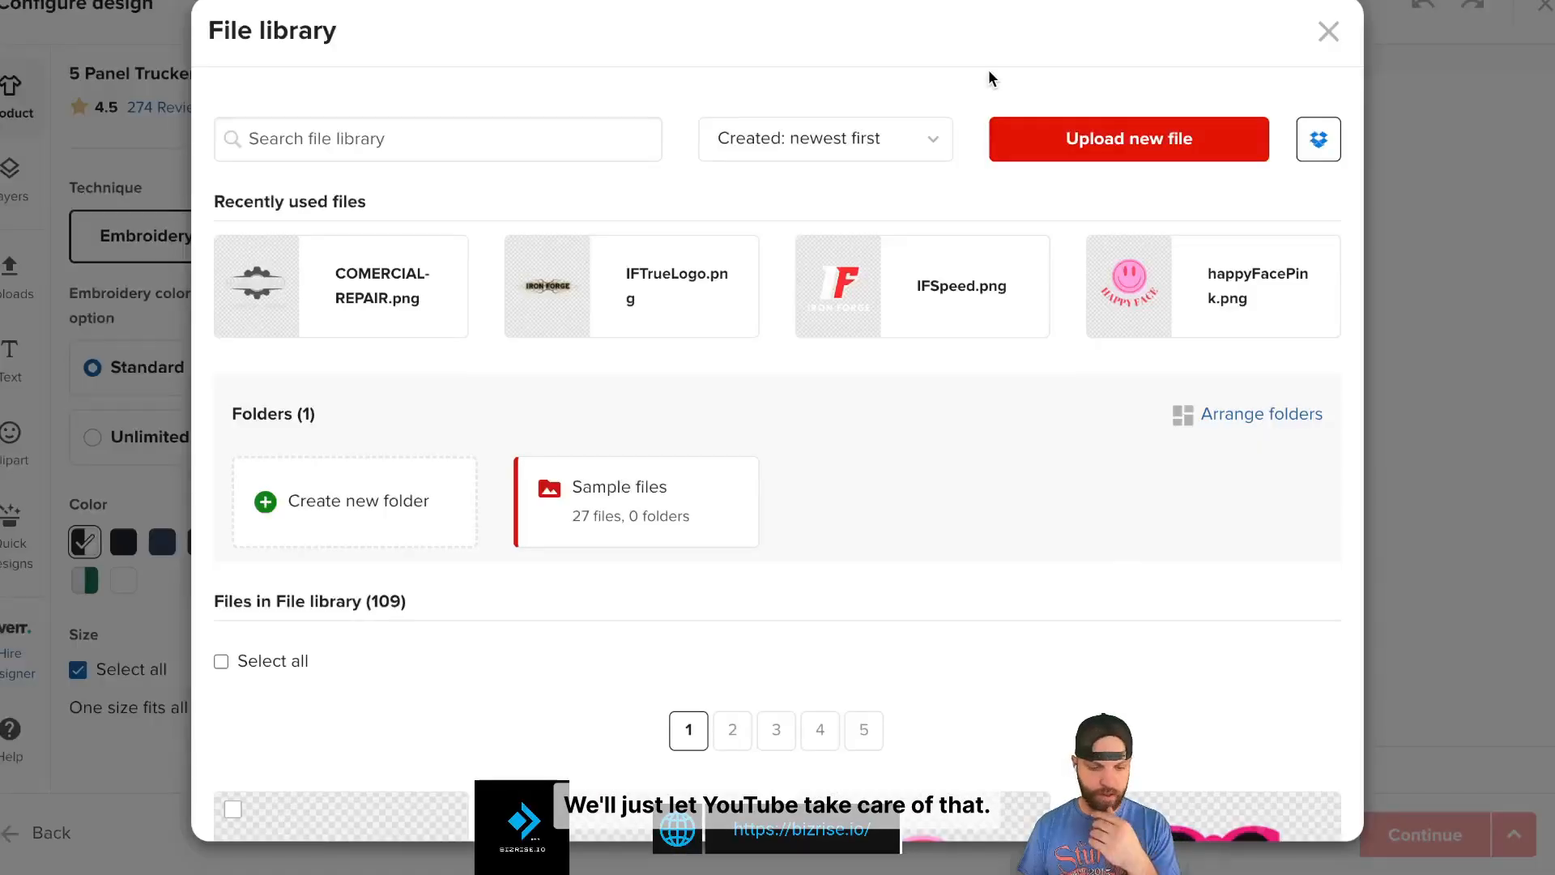
{"action": "left_click", "coordinate": [310, 296]}
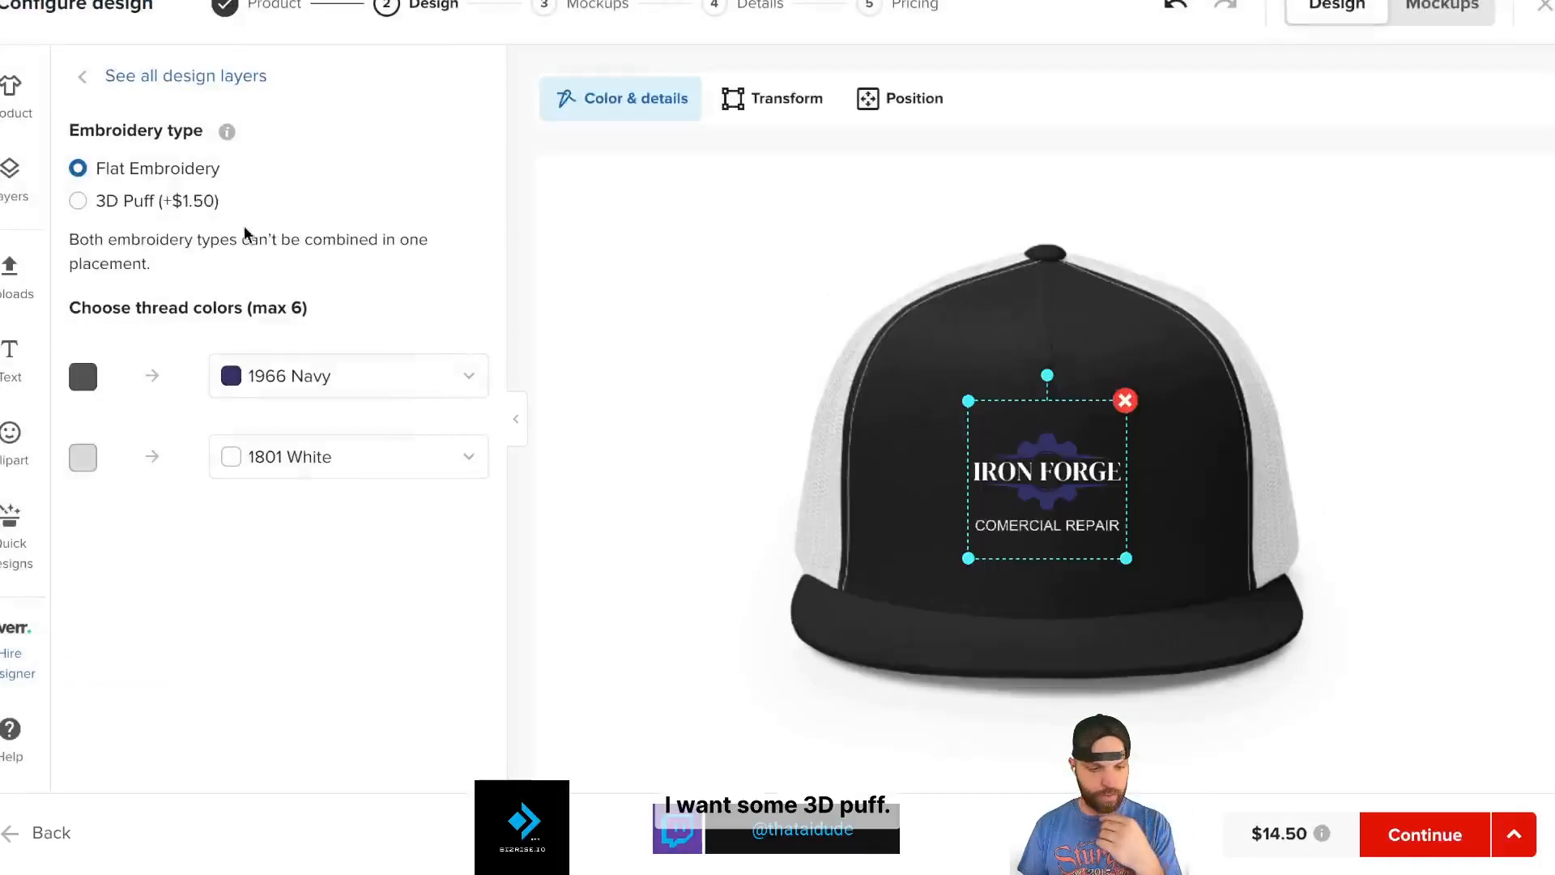
- Make the logo 3D Puff embroidery, change the navy thread to 1718 Grey, and enlarge it
{"action": "left_click", "coordinate": [77, 203]}
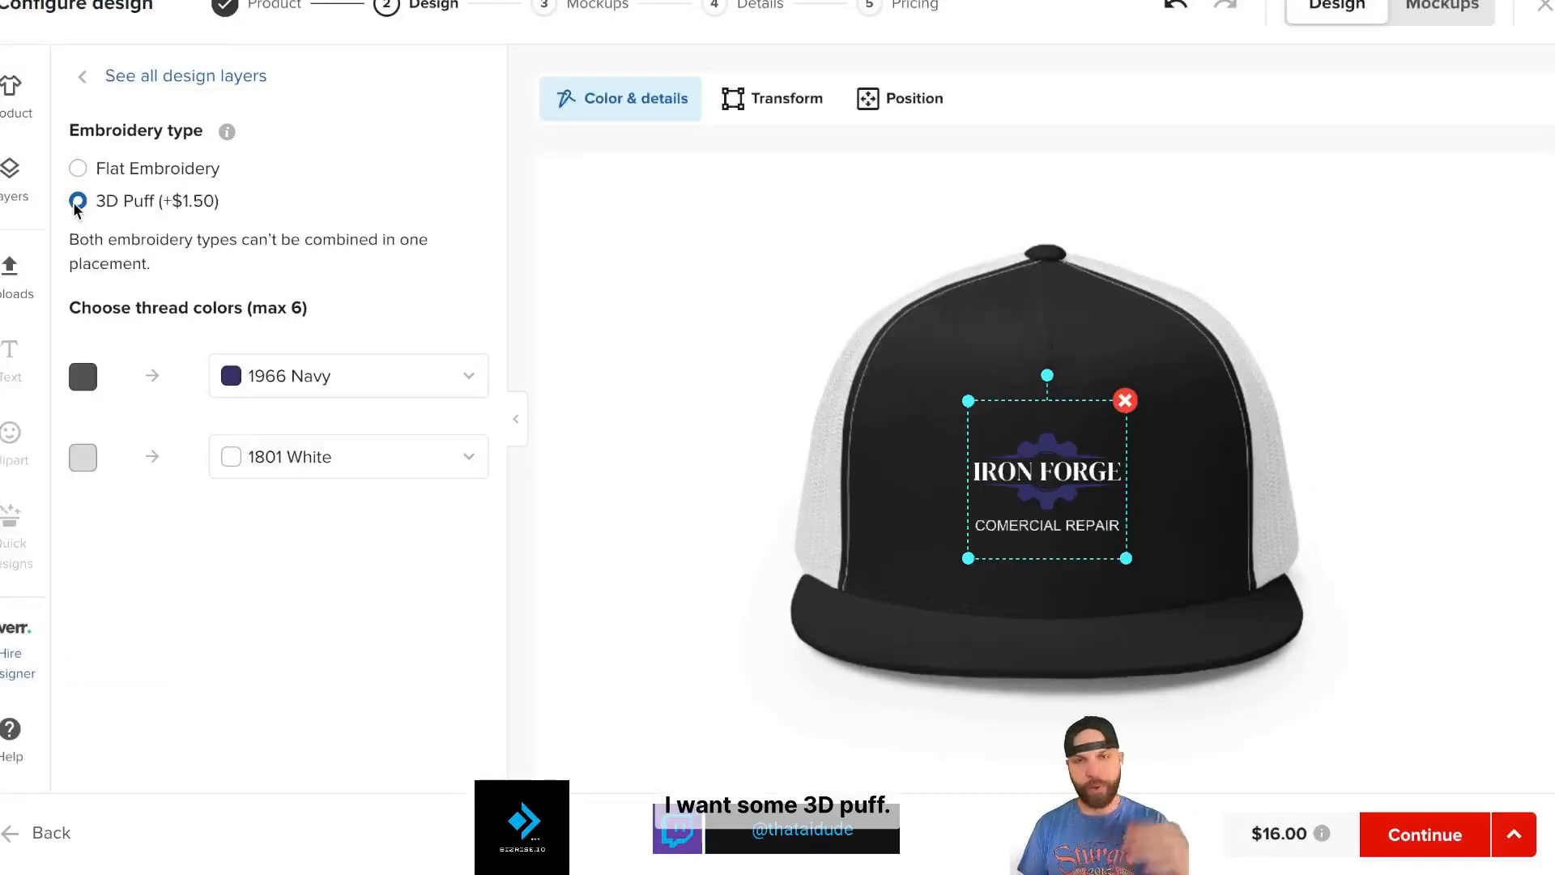
{"action": "left_click", "coordinate": [230, 374]}
{"action": "left_click", "coordinate": [349, 468]}
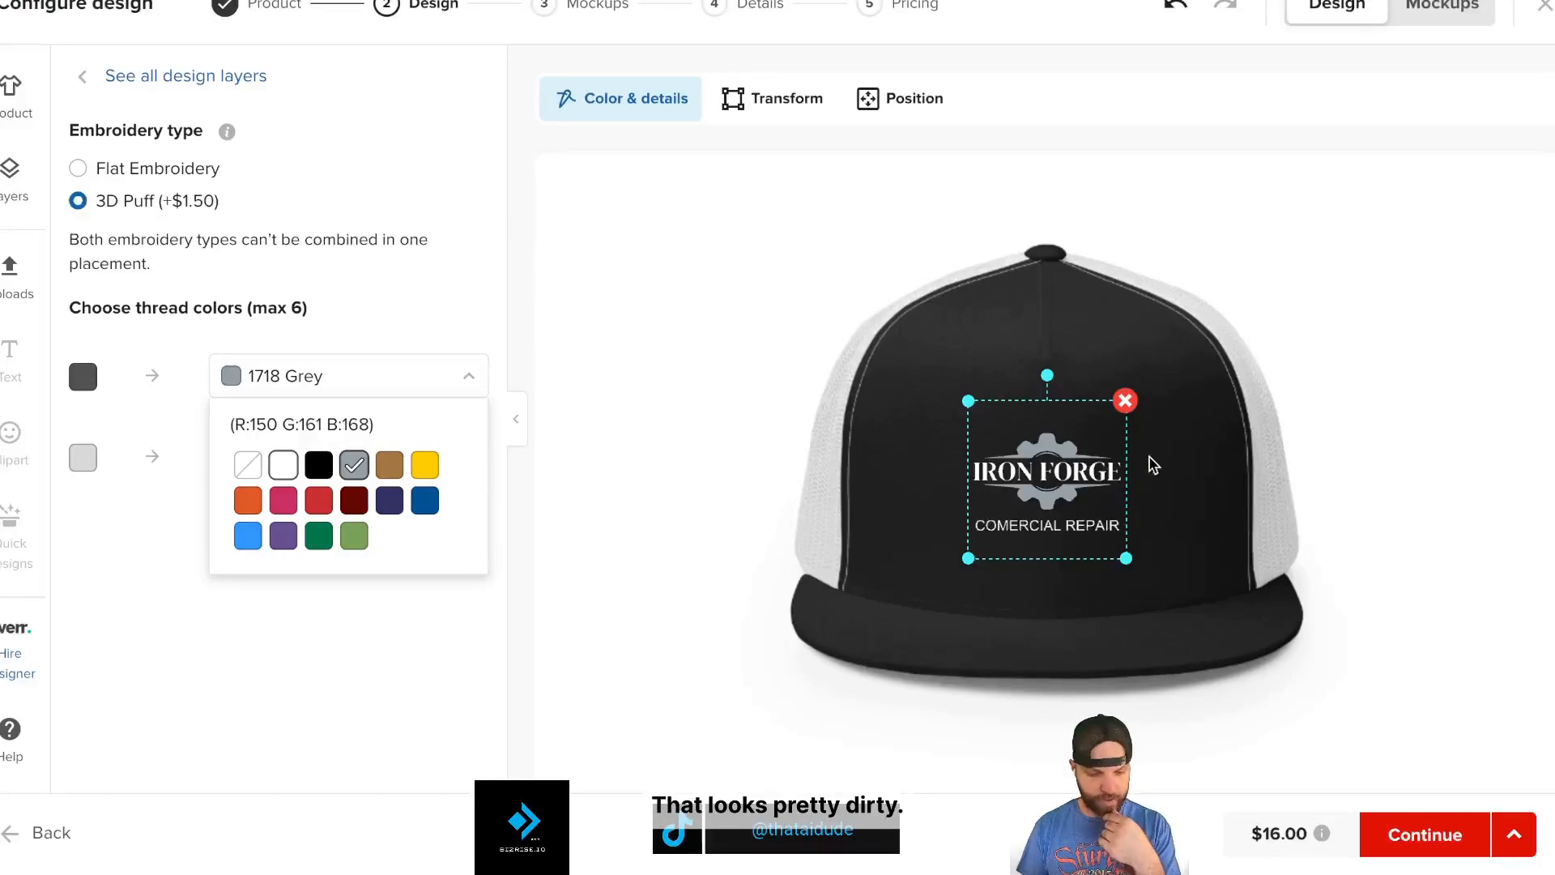
{"action": "left_click", "coordinate": [1002, 378]}
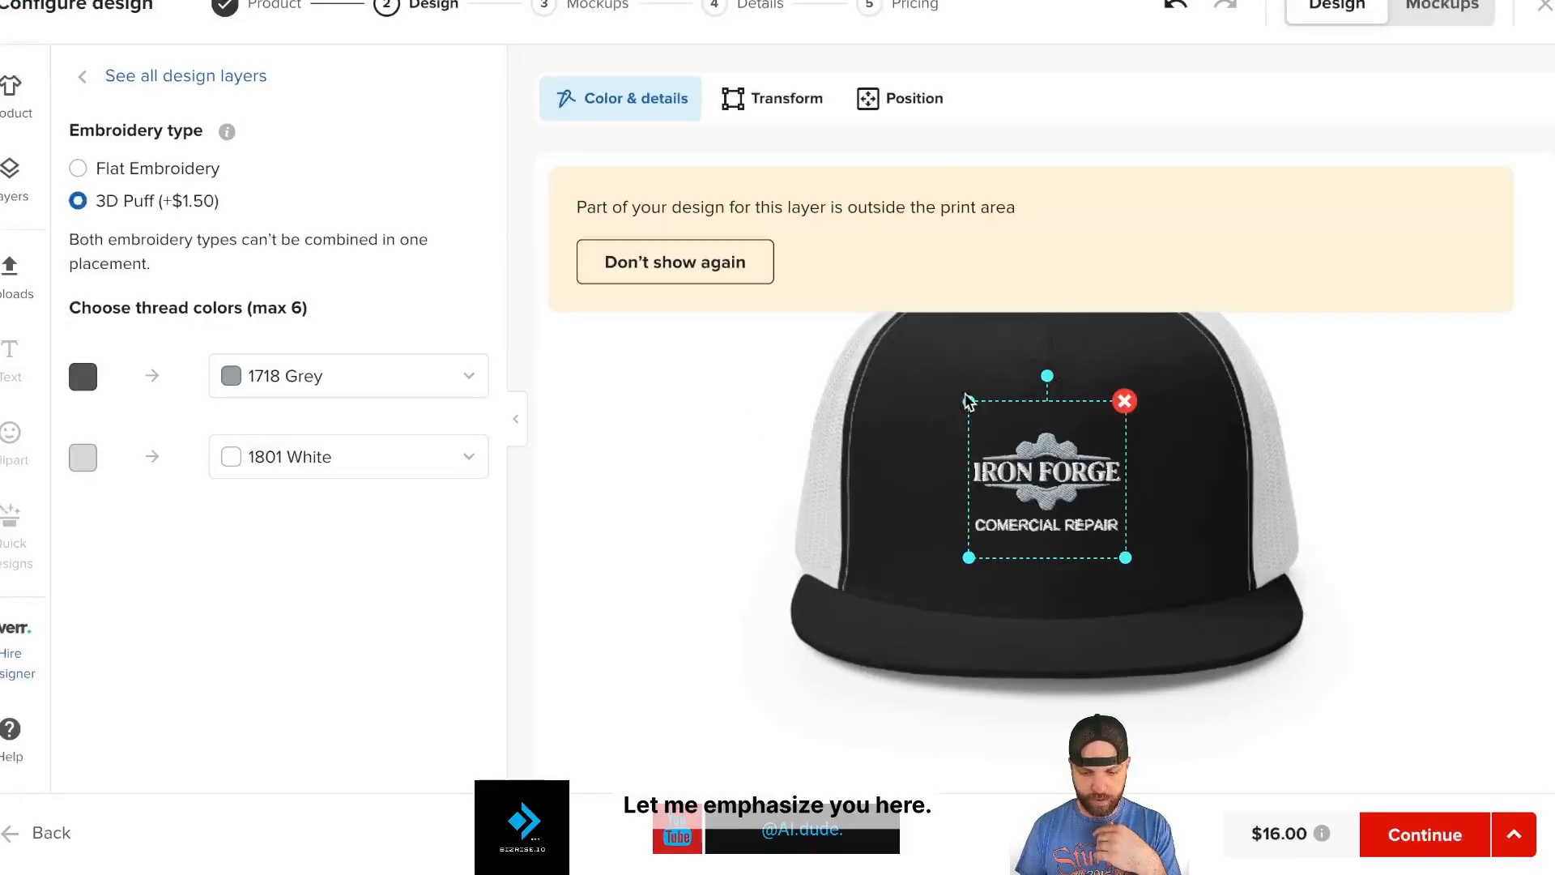
{"action": "left_click_drag", "start_coordinate": [969, 400], "coordinate": [947, 379]}
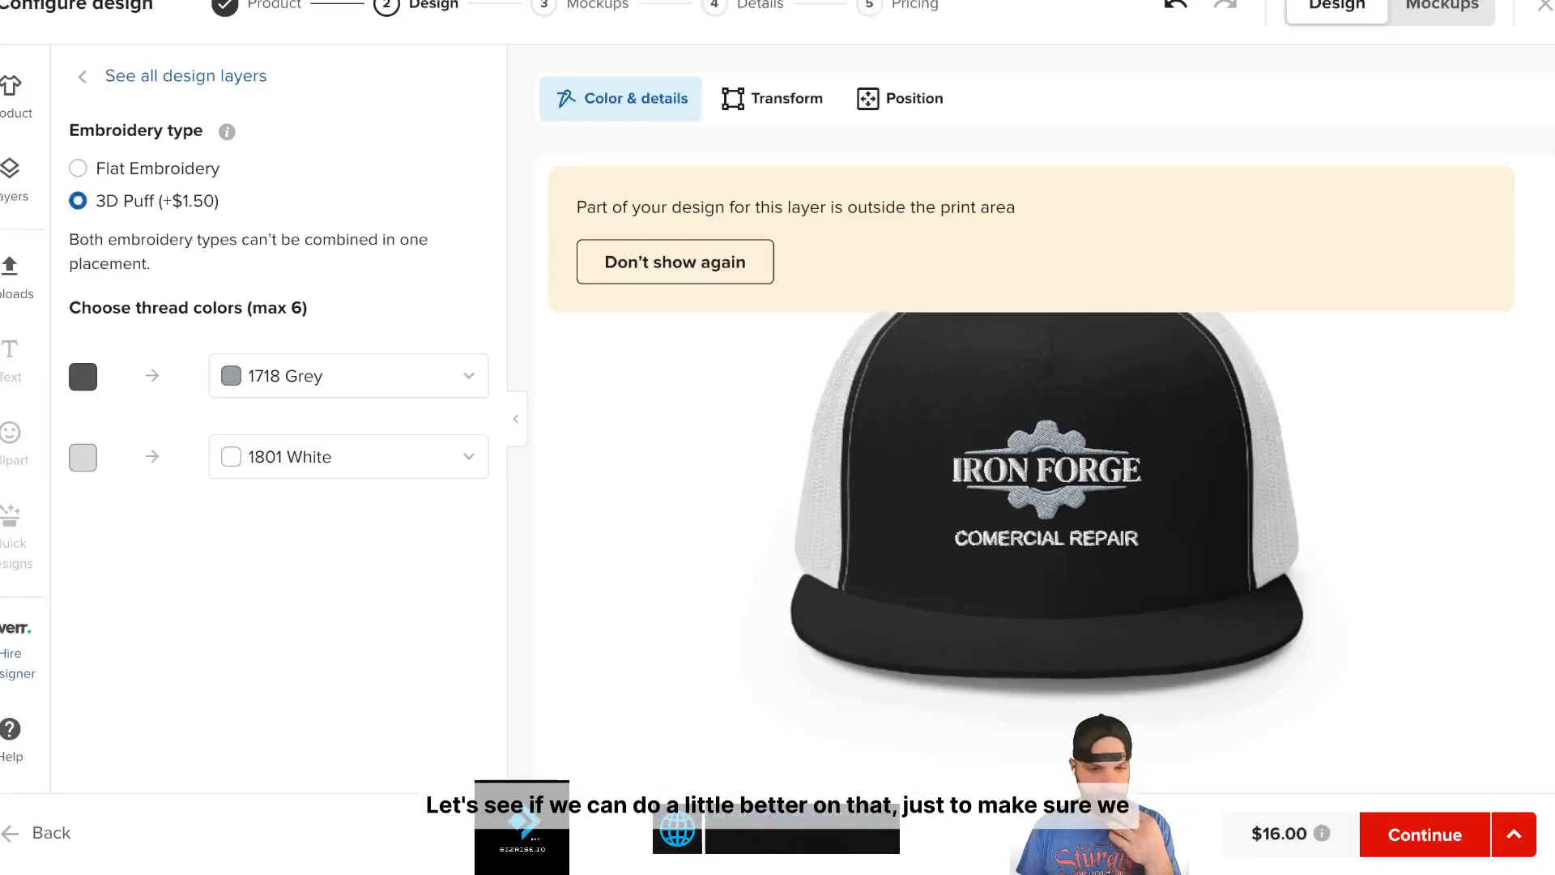
{"action": "key", "text": "ctrl+Up"}
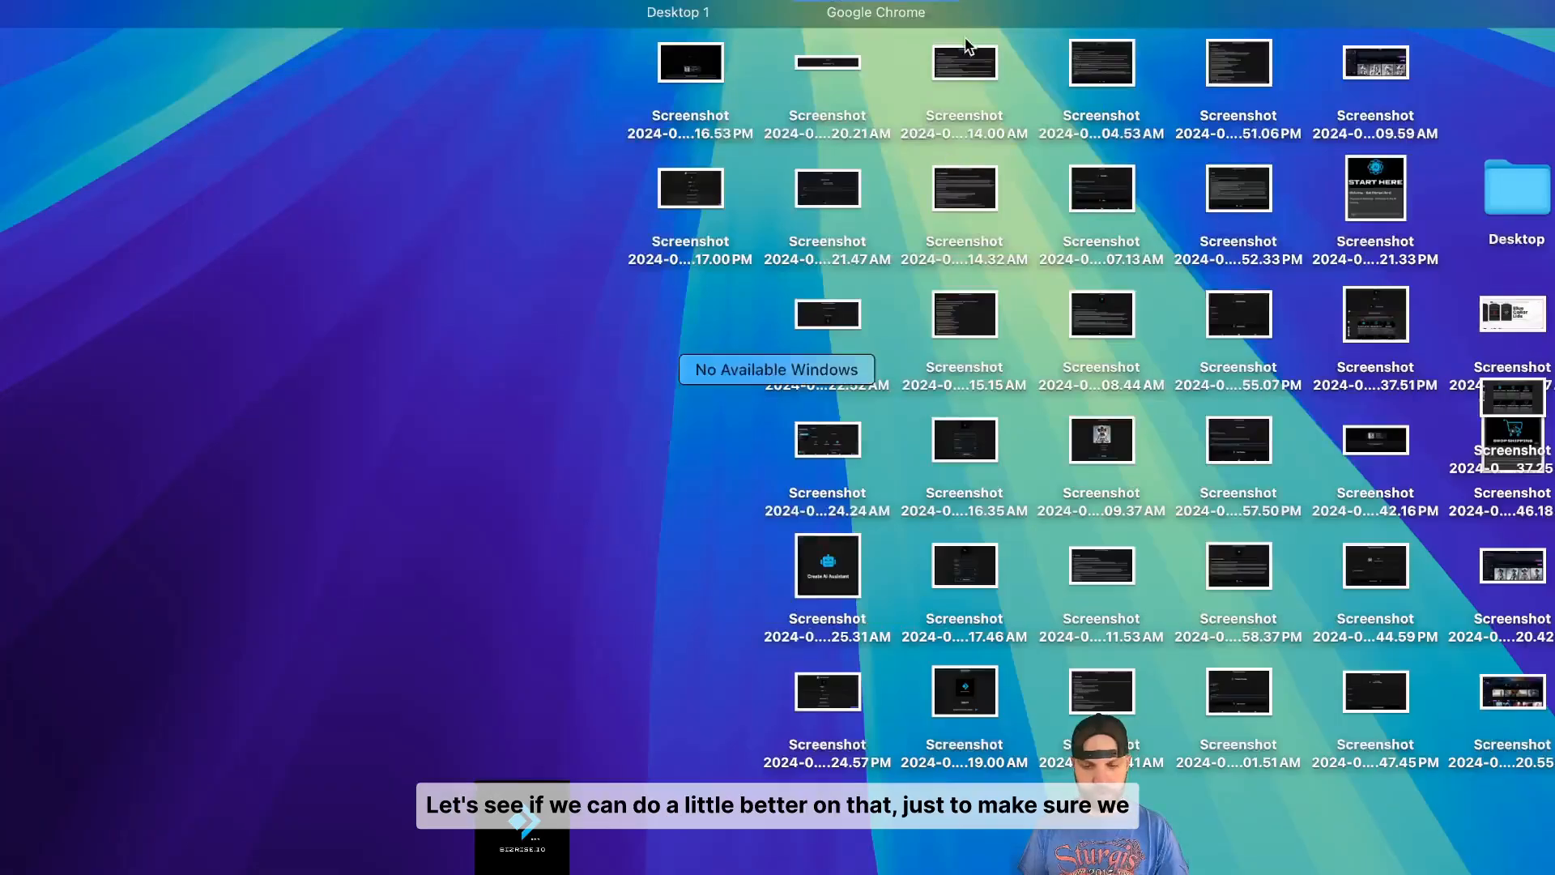
- Back in Canva, select the COMERCIAL REPAIR text and spread its letter spacing wider
{"action": "key", "text": "ctrl+Up"}
{"action": "key", "text": "ctrl+Up"}
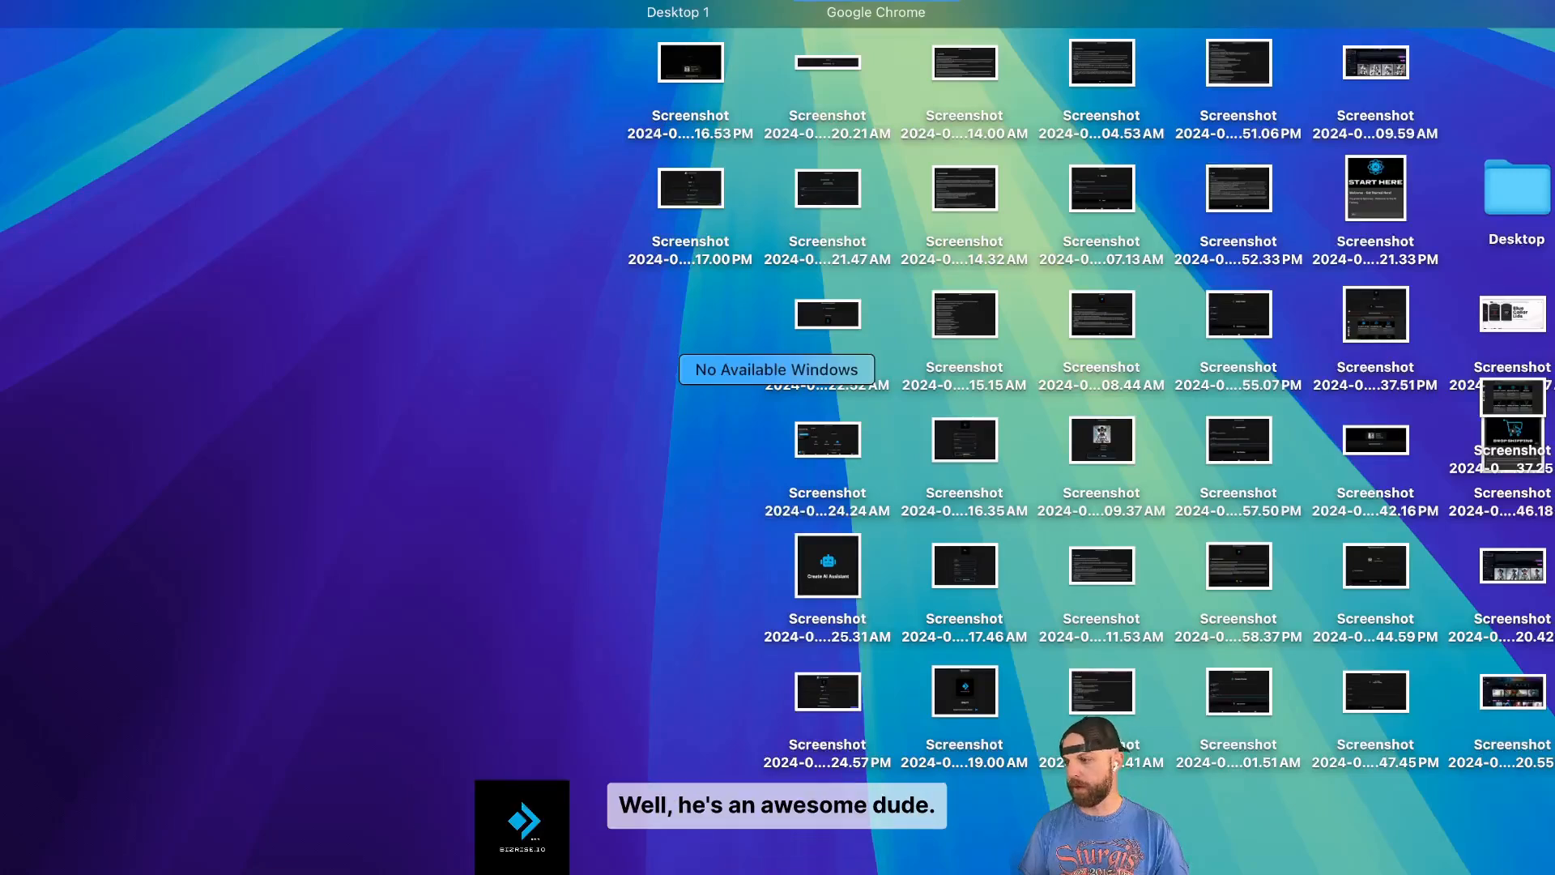
{"action": "key", "text": "ctrl+Up"}
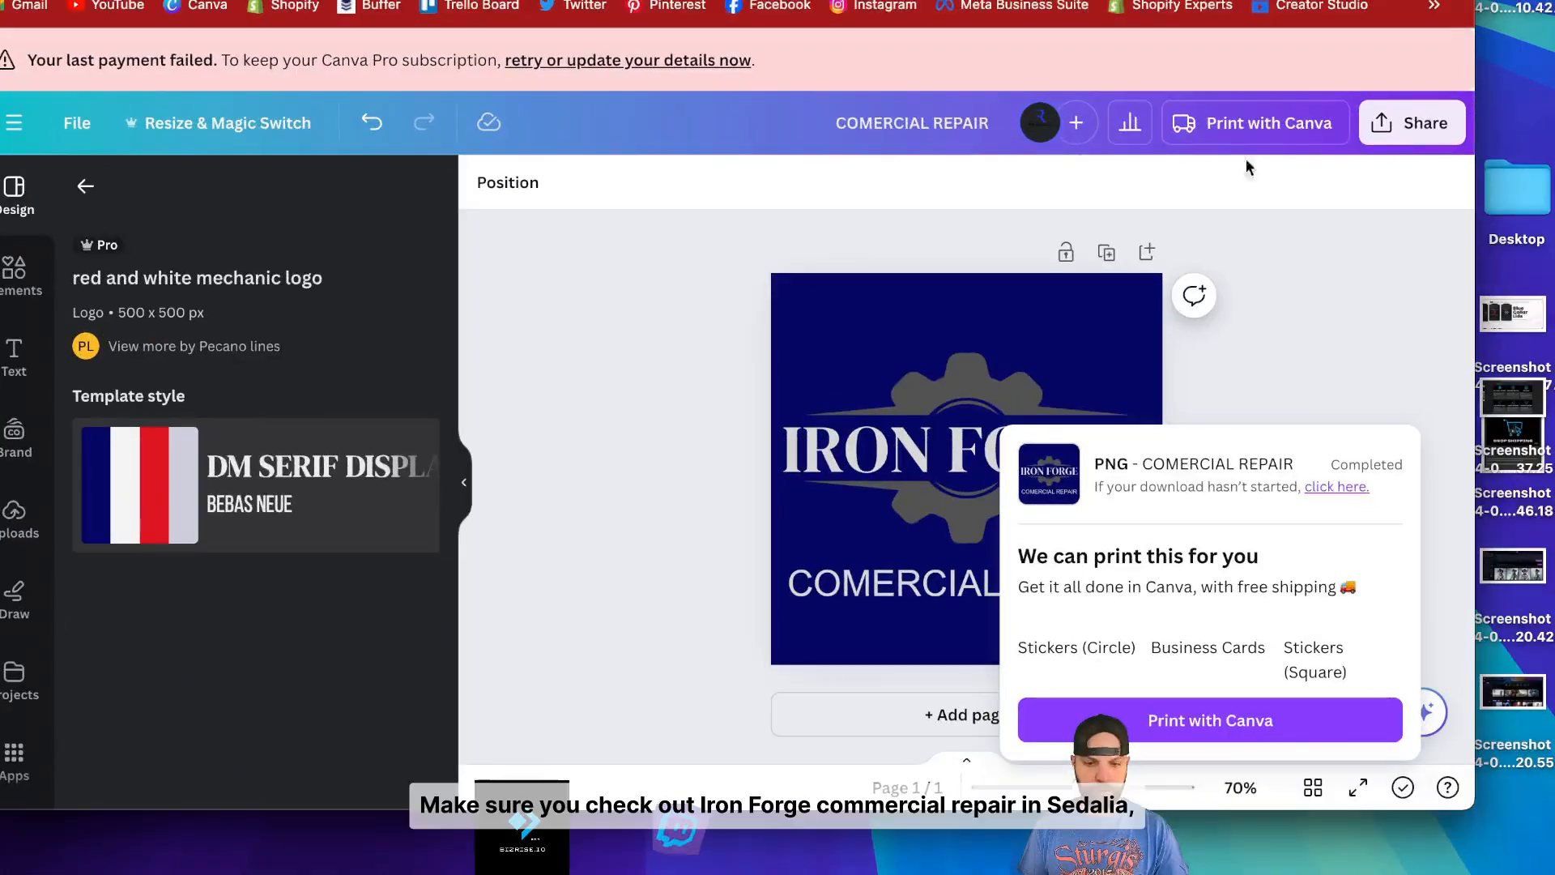
{"action": "left_click", "coordinate": [1019, 251]}
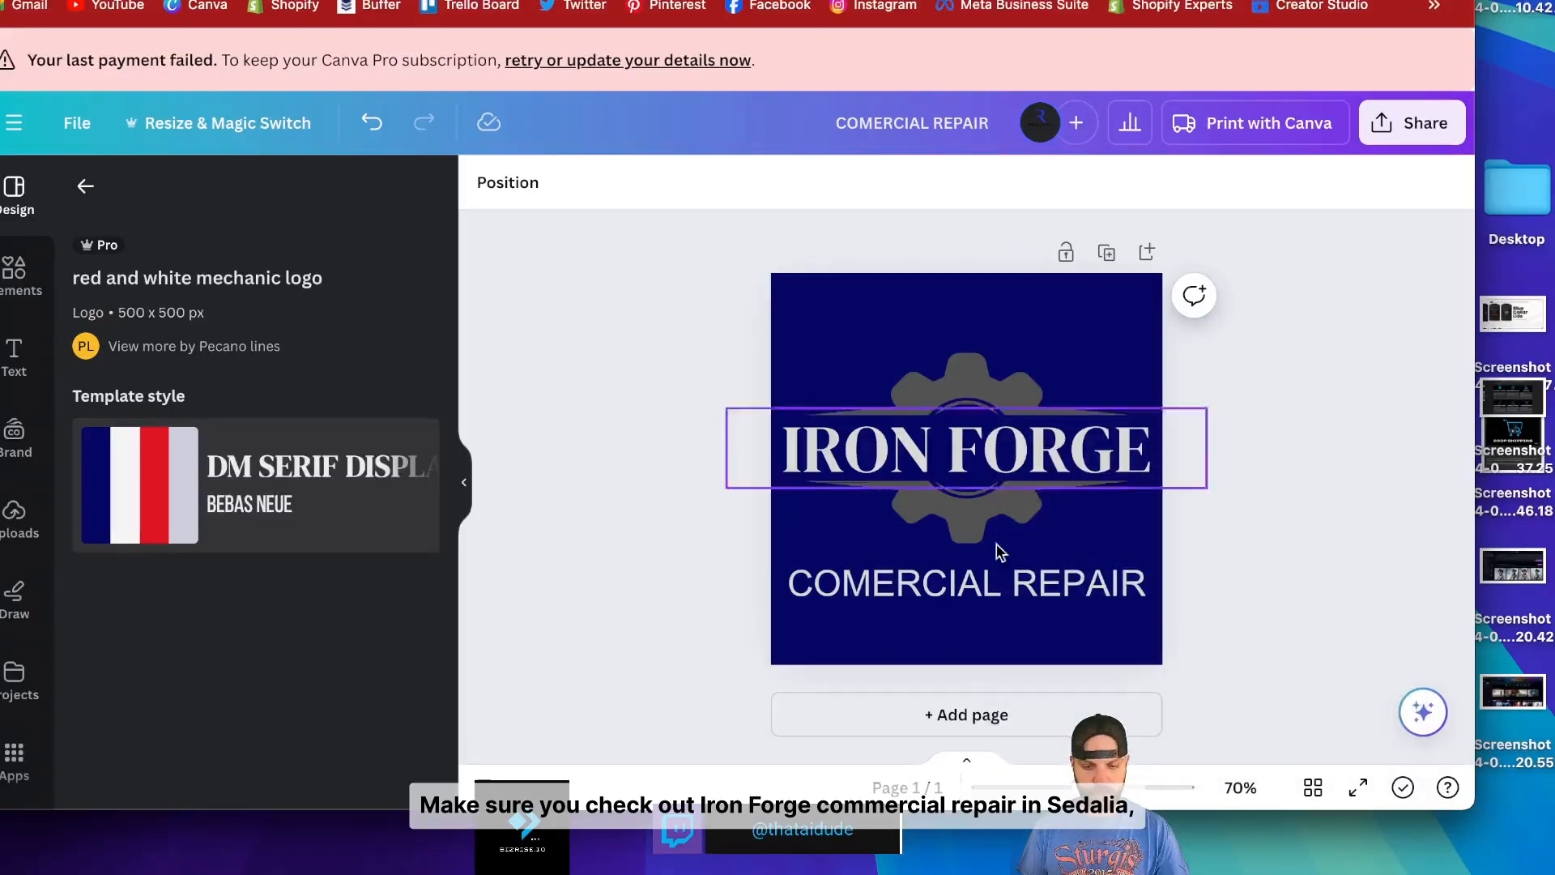
{"action": "left_click", "coordinate": [999, 594]}
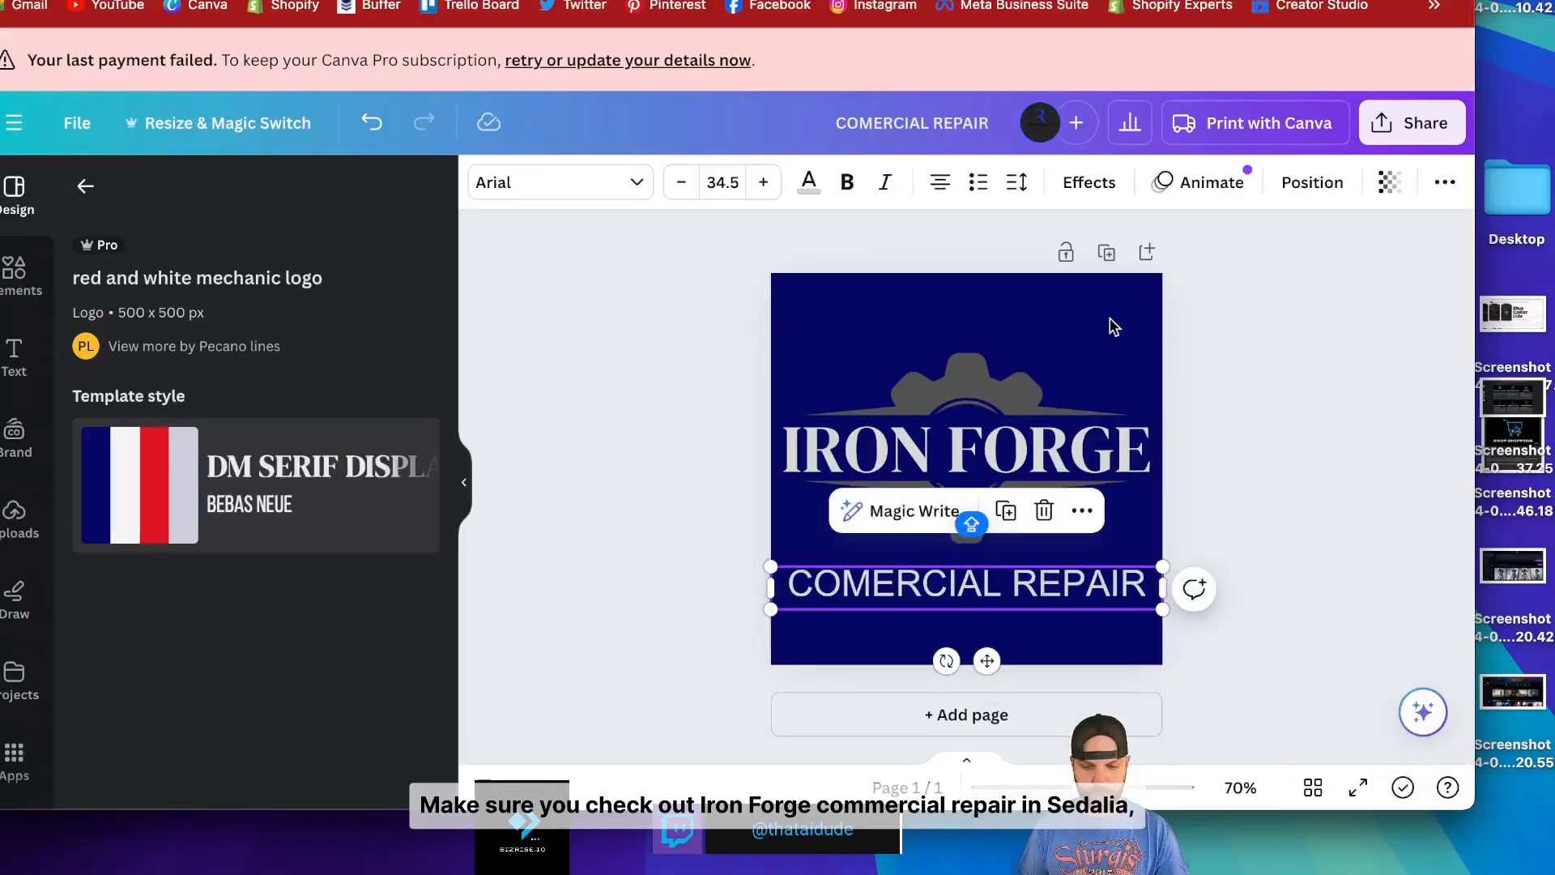
{"action": "left_click", "coordinate": [1089, 183]}
{"action": "left_click", "coordinate": [982, 183]}
{"action": "left_click", "coordinate": [1007, 183]}
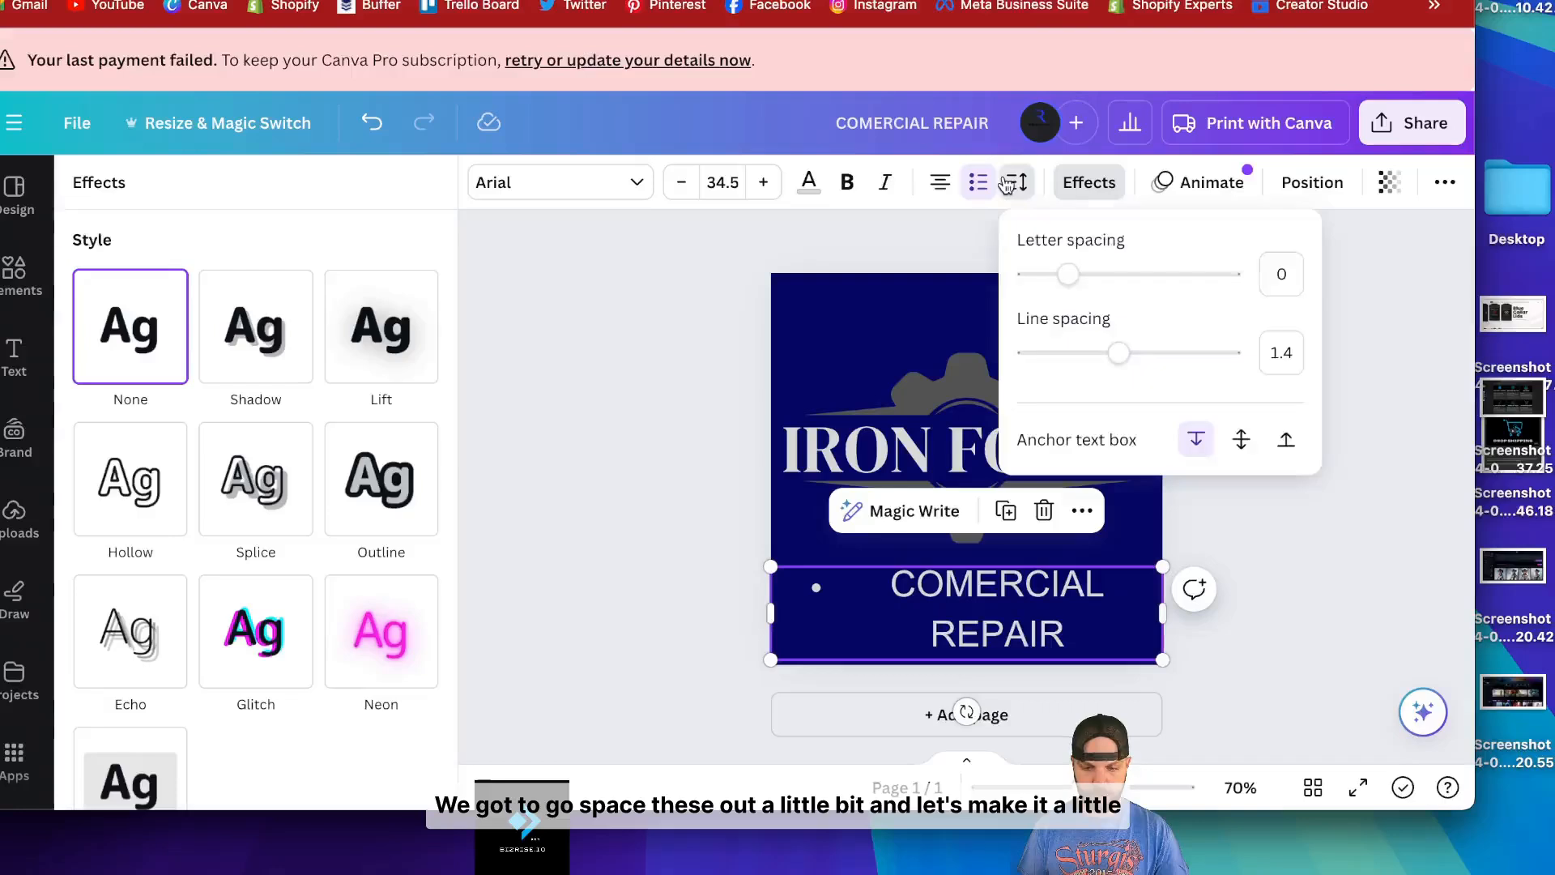
{"action": "left_click_drag", "start_coordinate": [1068, 274], "coordinate": [1106, 274]}
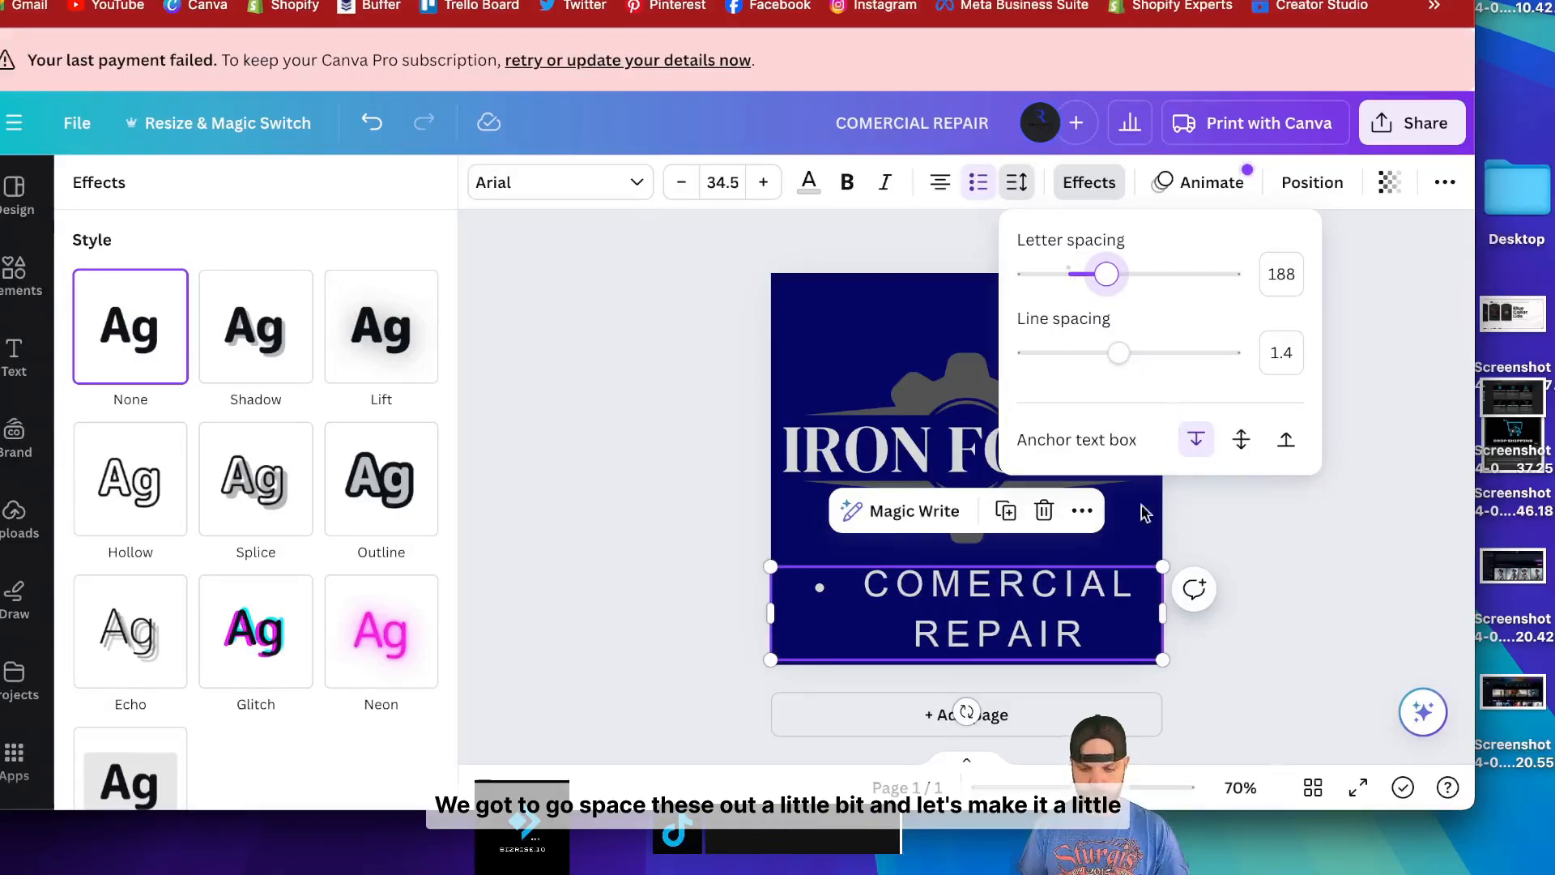
{"action": "left_click", "coordinate": [1160, 612]}
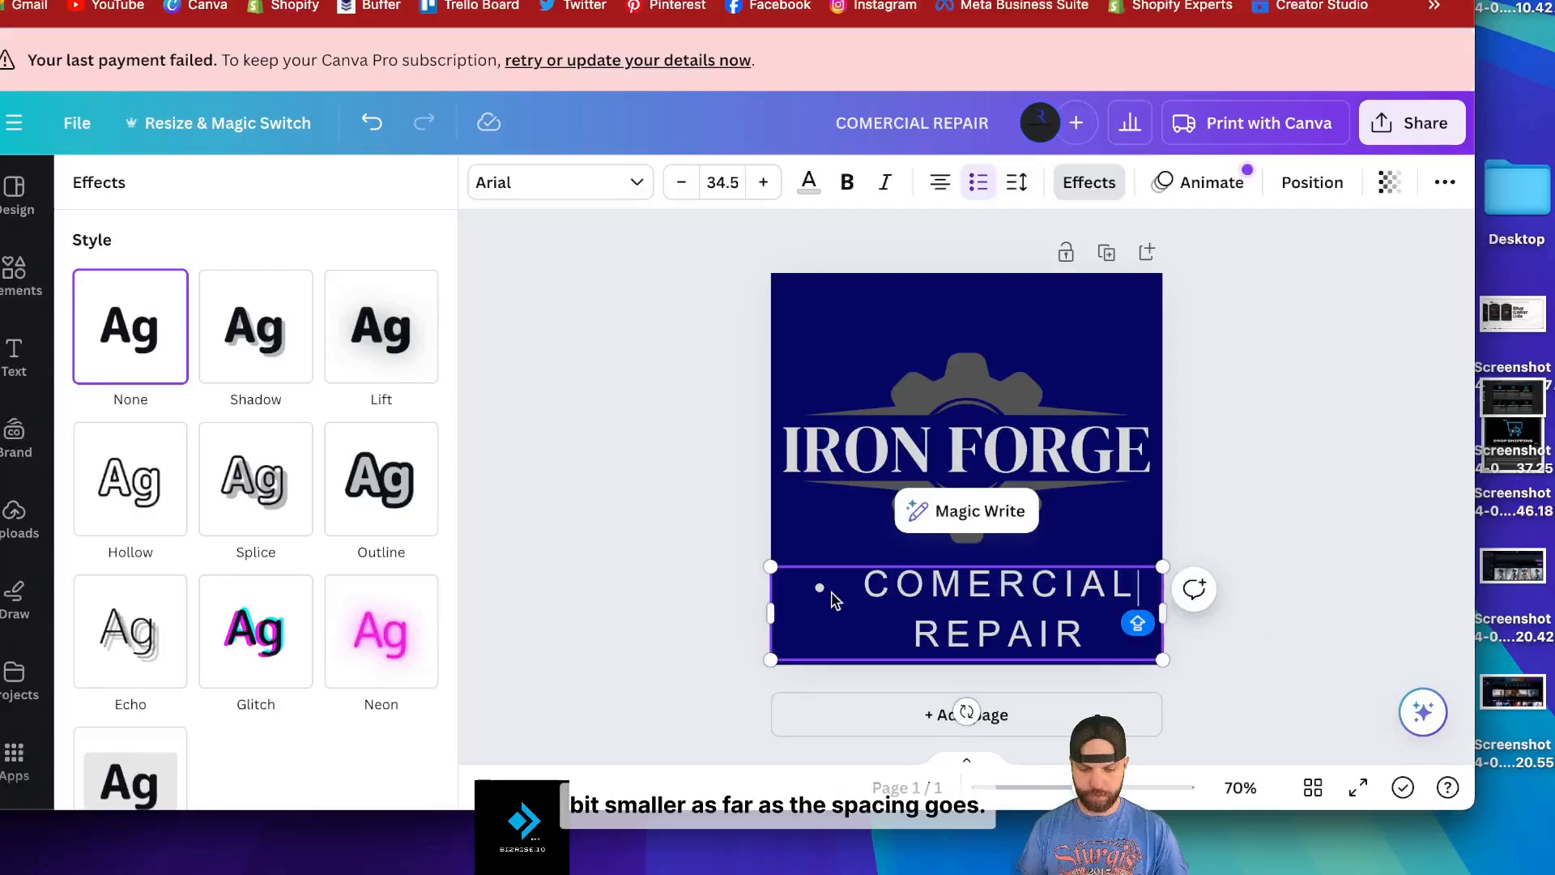
- Remove the bullet, widen the text box to one line, and set letter spacing to 207
{"action": "left_click", "coordinate": [867, 584]}
{"action": "key", "text": "BackSpace"}
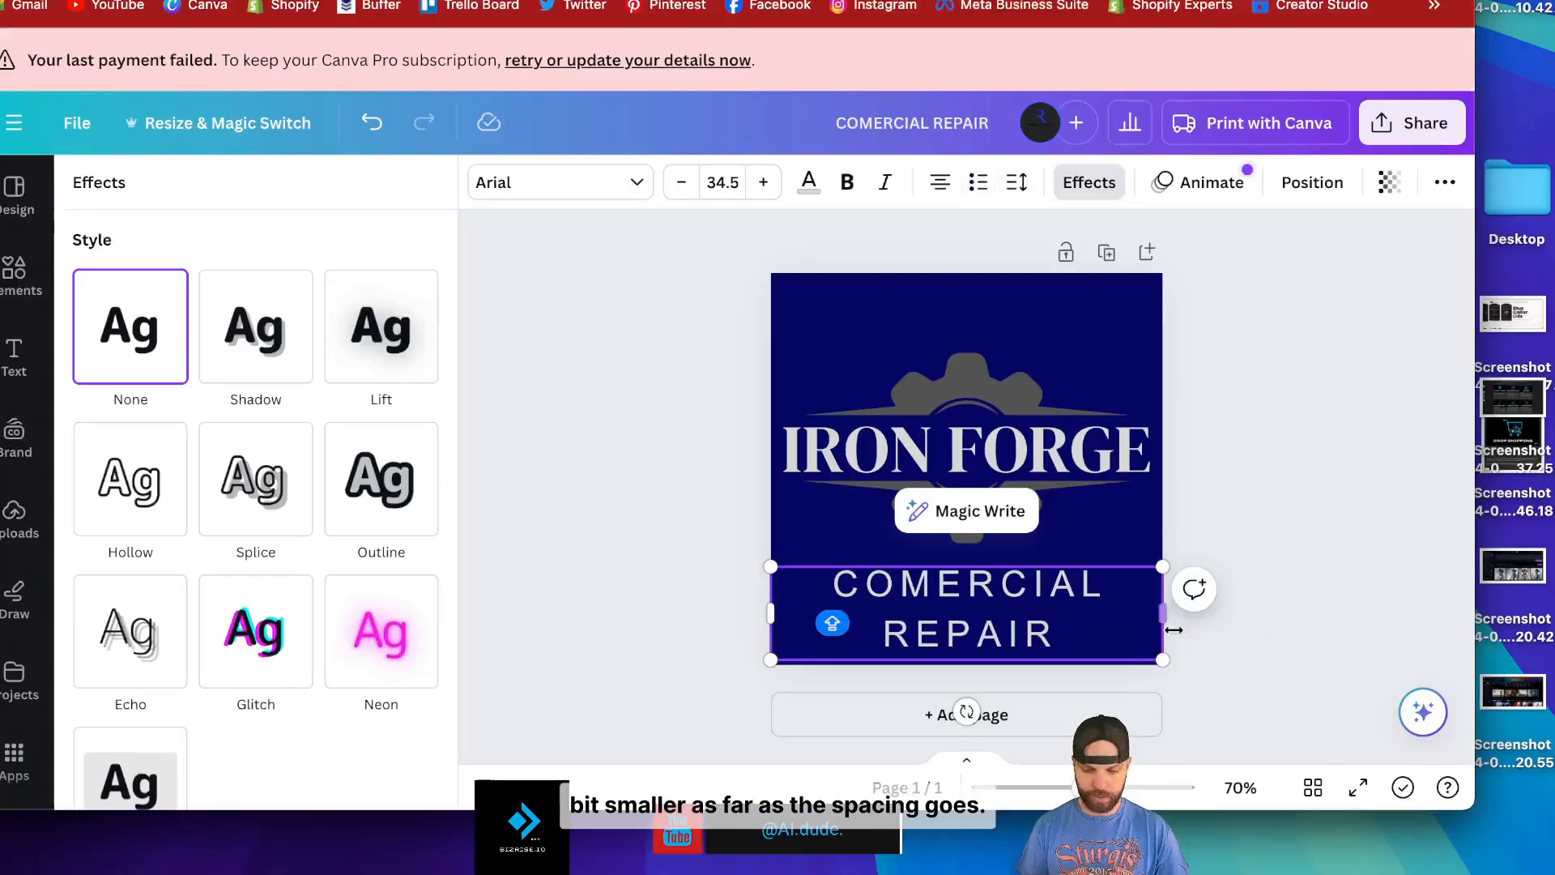
{"action": "mouse_move", "coordinate": [1163, 613]}
{"action": "left_mouse_down"}
{"action": "mouse_move", "coordinate": [1256, 606]}
{"action": "mouse_move", "coordinate": [1174, 604]}
{"action": "left_mouse_up"}
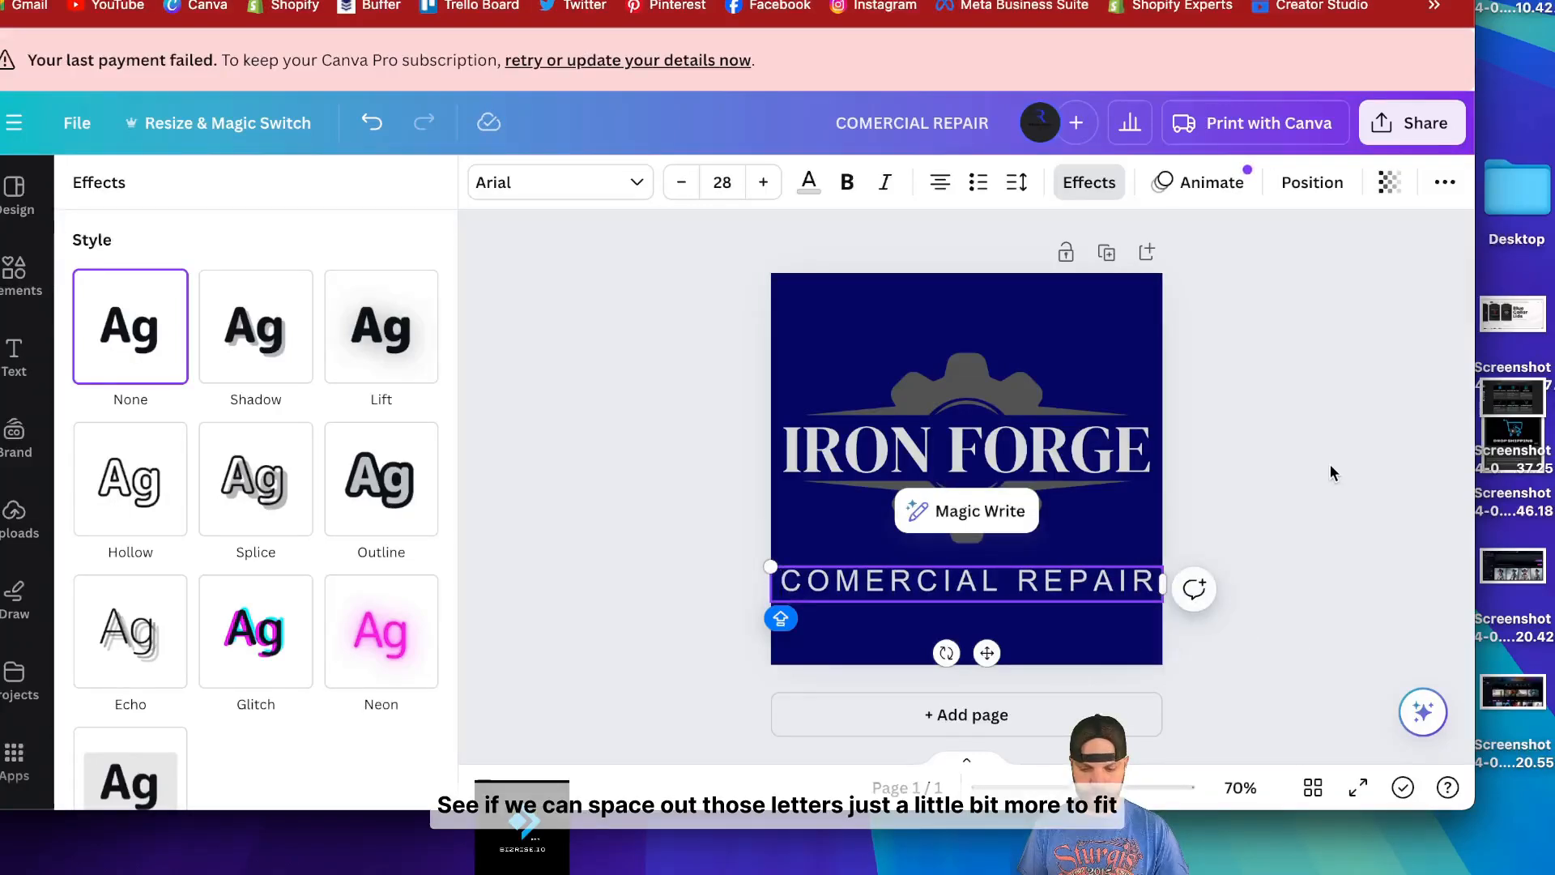
{"action": "left_click", "coordinate": [1016, 182]}
{"action": "left_click_drag", "start_coordinate": [1108, 275], "coordinate": [1110, 274]}
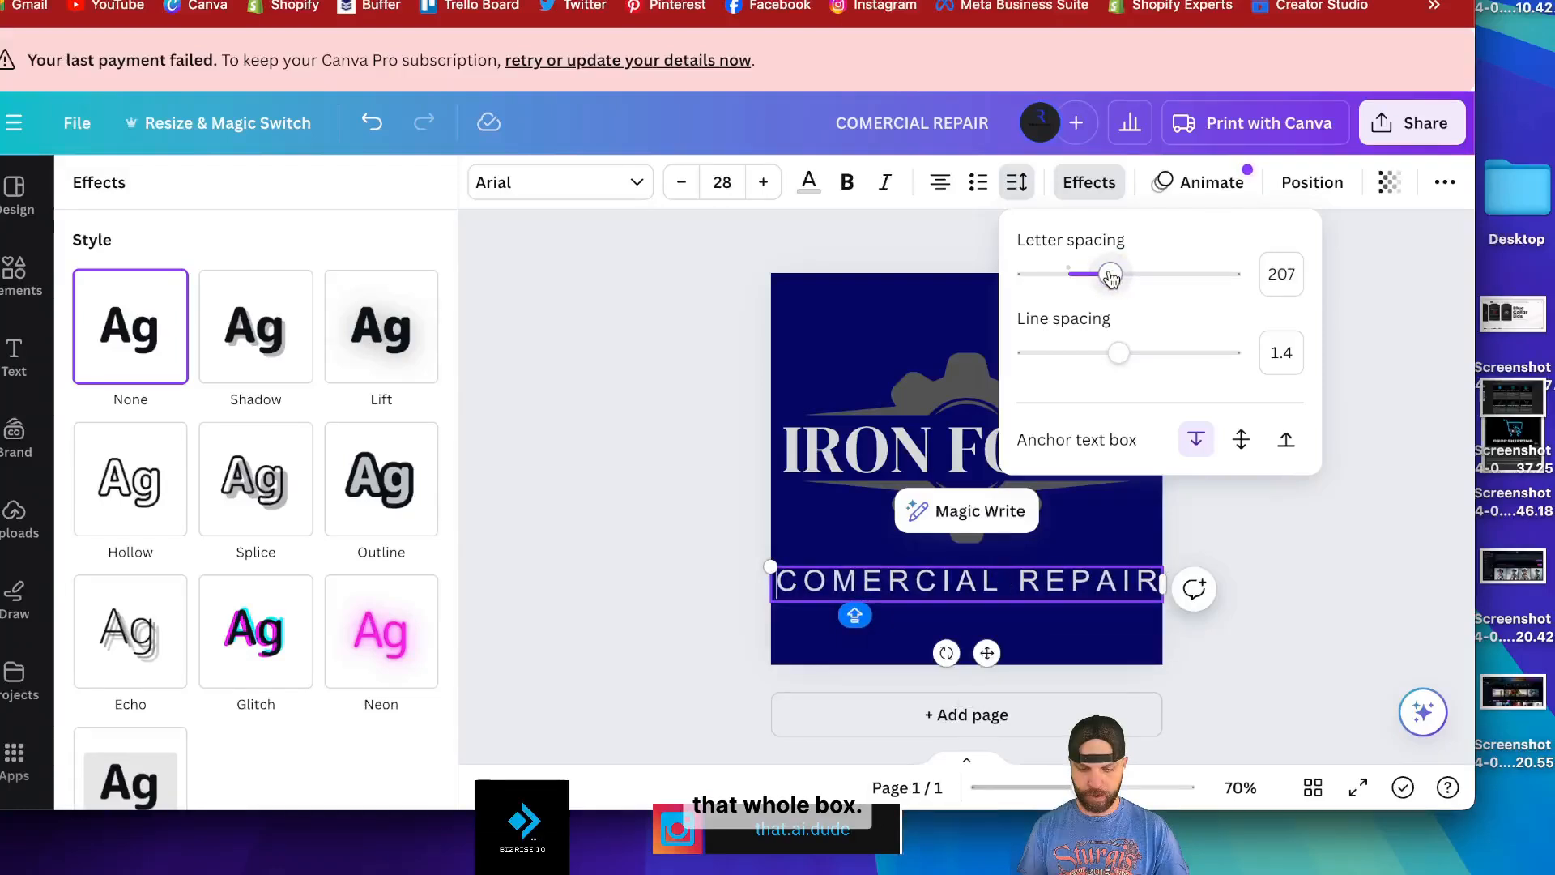
{"action": "left_click", "coordinate": [1328, 434]}
{"action": "left_click", "coordinate": [1335, 437]}
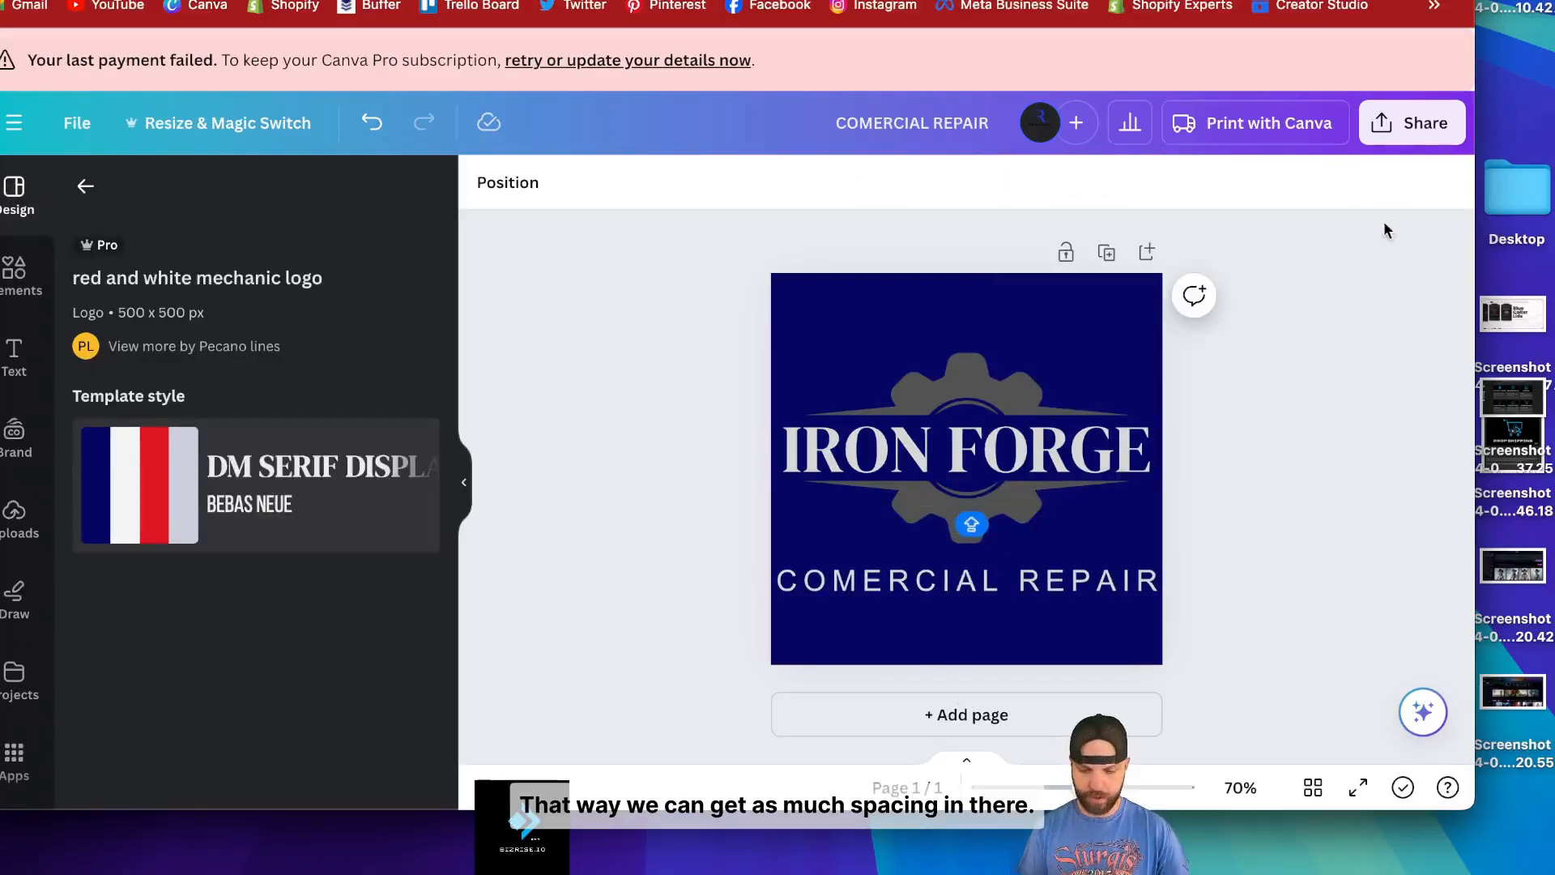
- Download the logo as a PNG with a transparent background
{"action": "left_click", "coordinate": [1406, 123]}
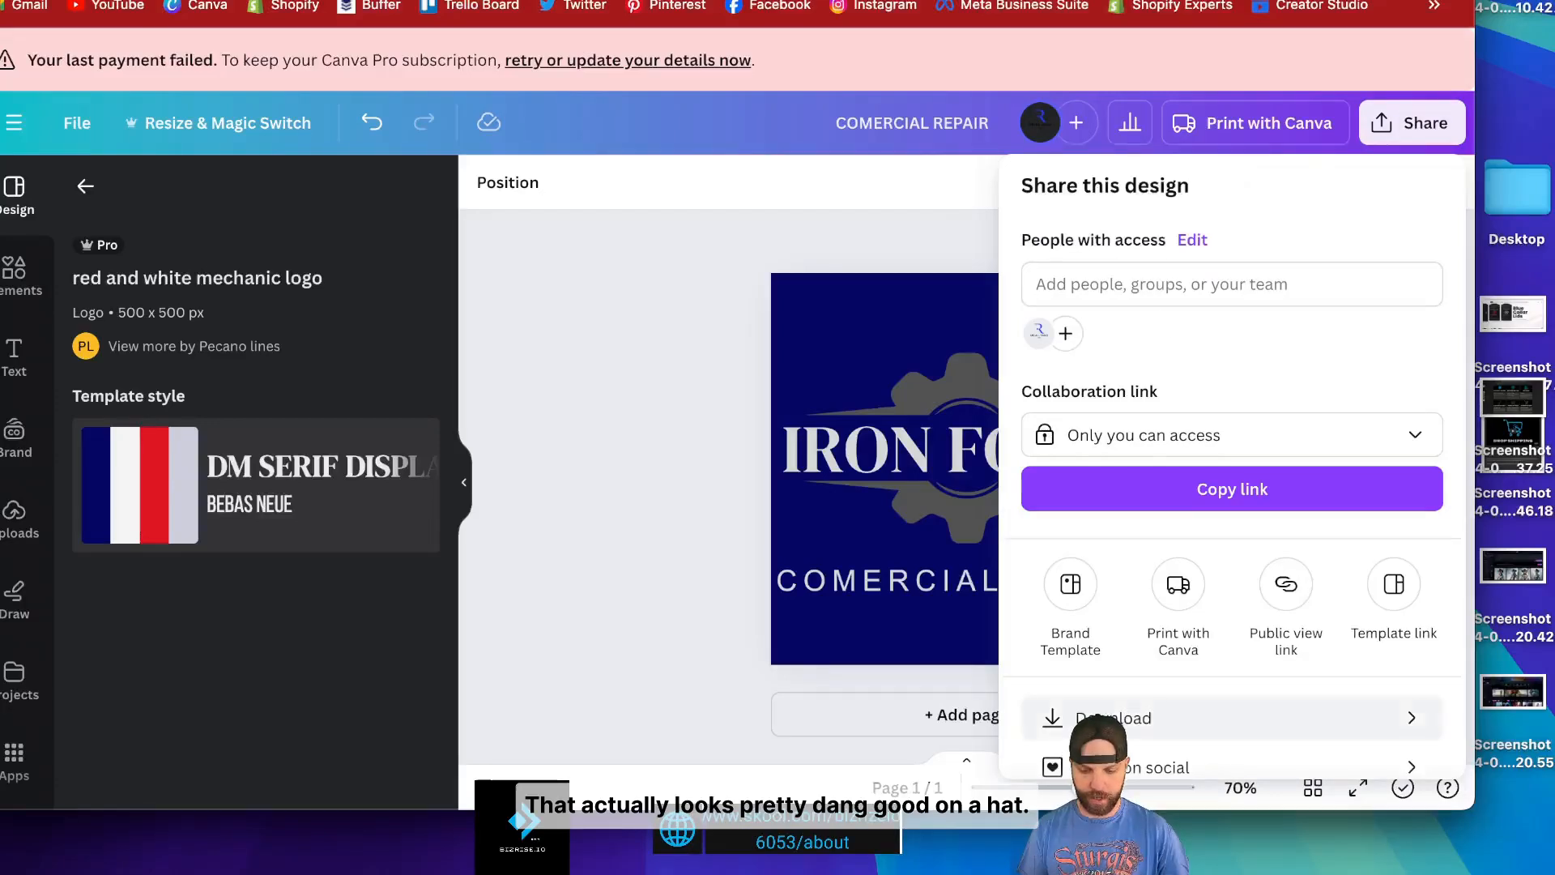
{"action": "left_click", "coordinate": [1118, 718]}
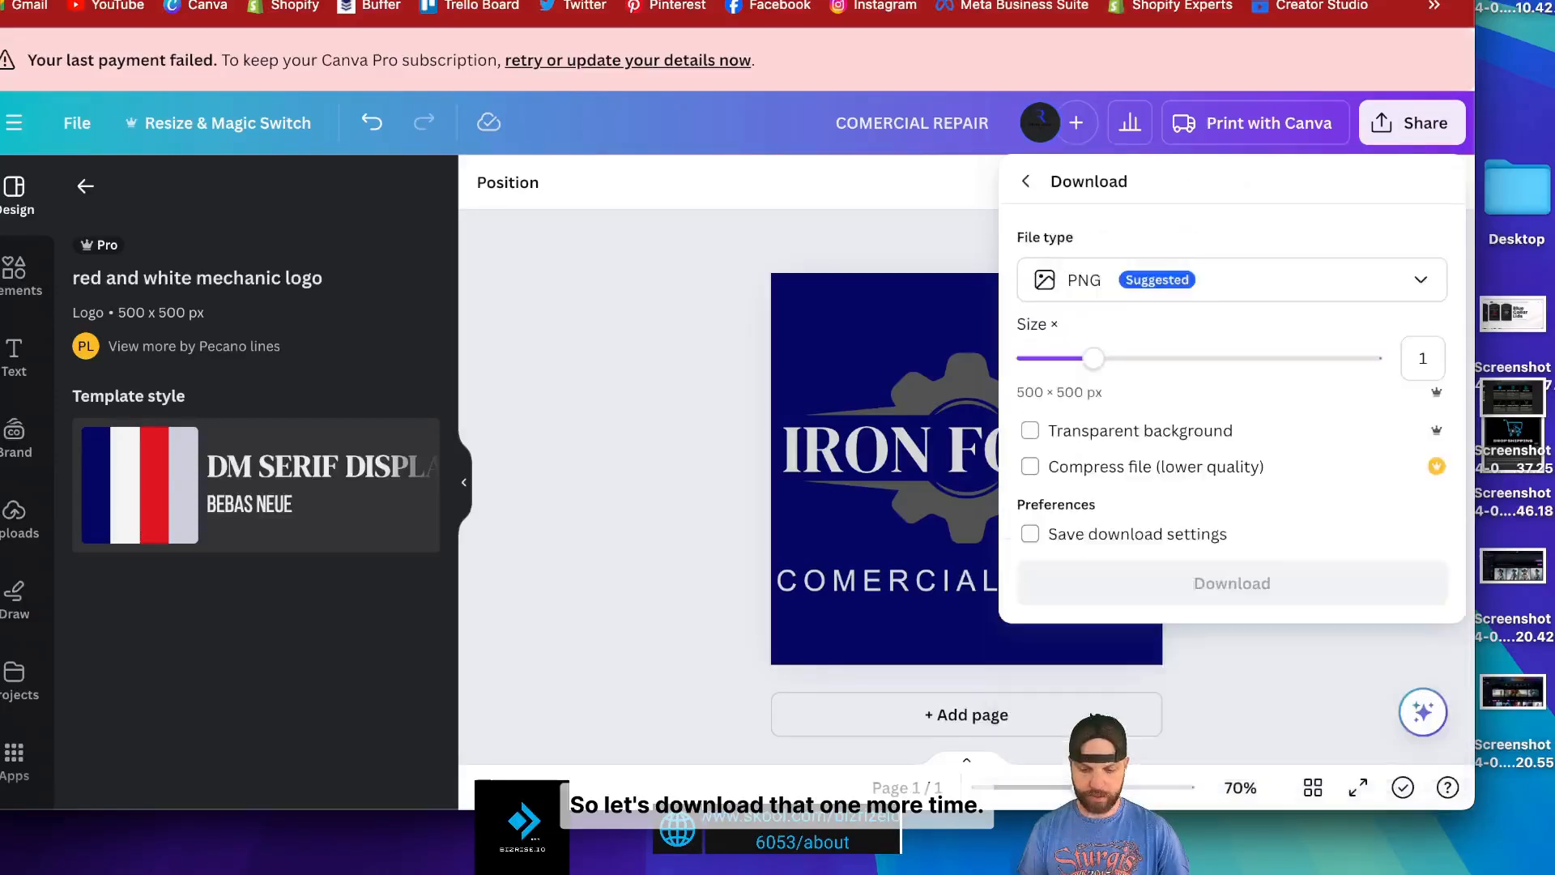
{"action": "left_click", "coordinate": [1052, 423]}
{"action": "left_click", "coordinate": [1139, 578]}
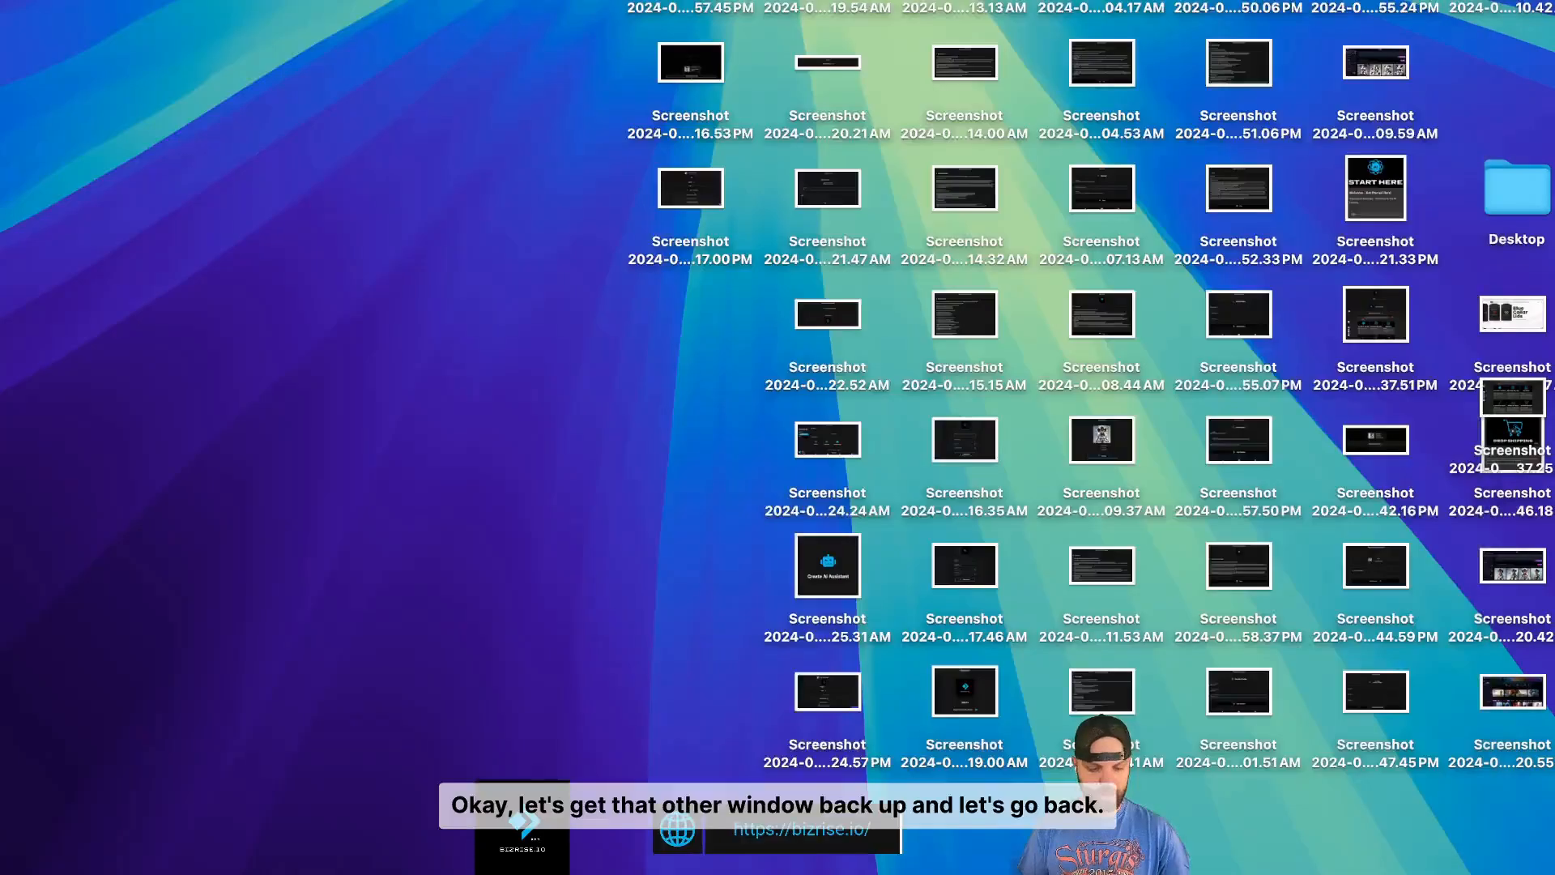
- Back in the Printful cap designer, delete the old logo layer from the cap front
{"action": "key", "text": "ctrl+Up"}
{"action": "left_click", "coordinate": [876, 11]}
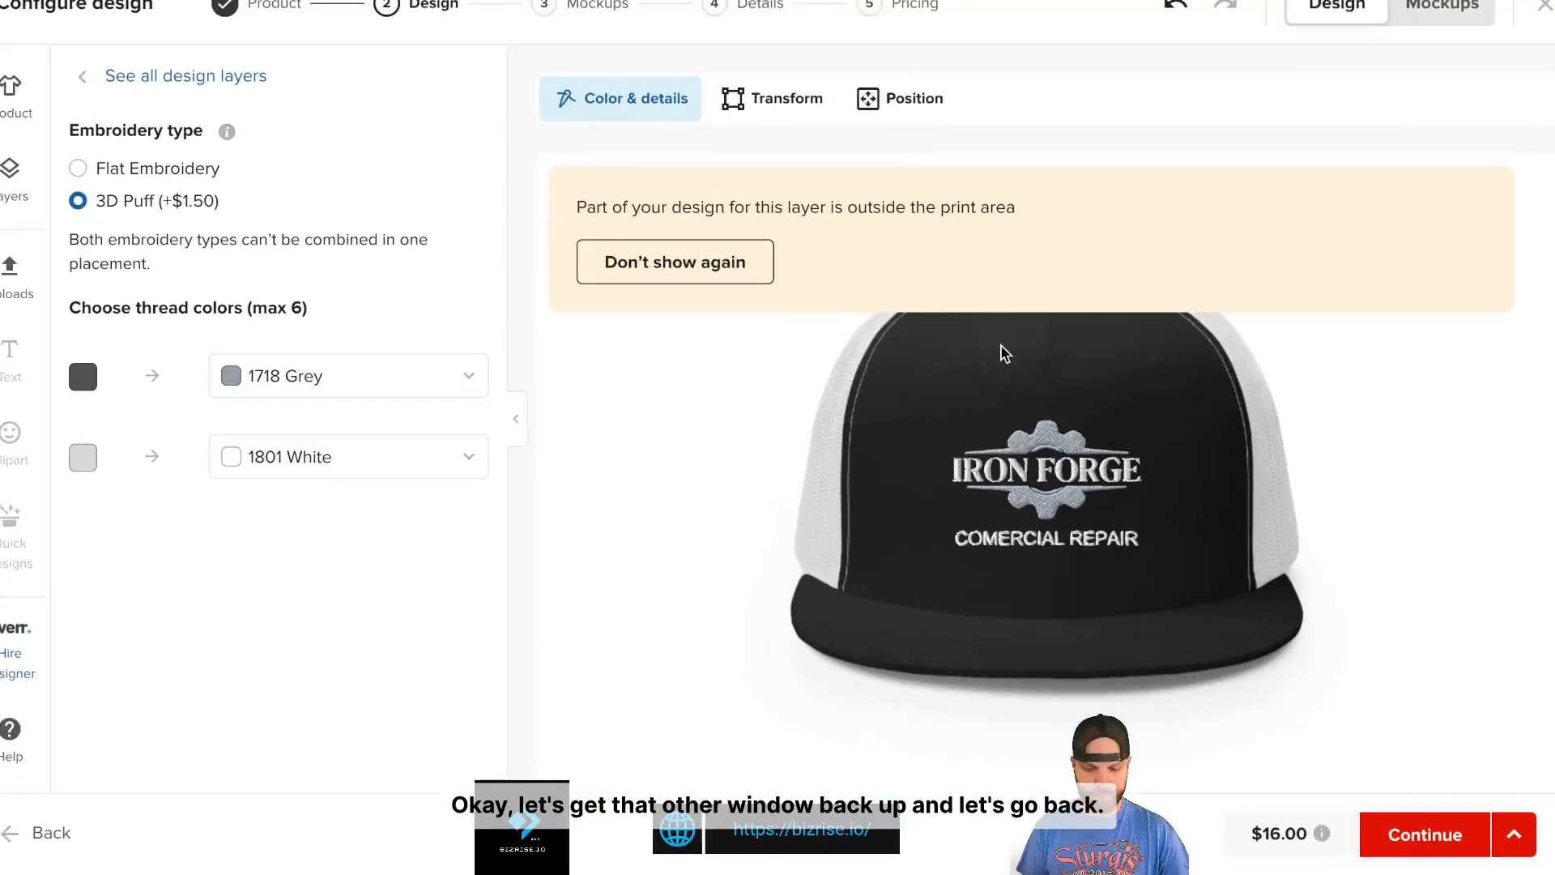
{"action": "left_click", "coordinate": [88, 75]}
{"action": "left_click", "coordinate": [1147, 380]}
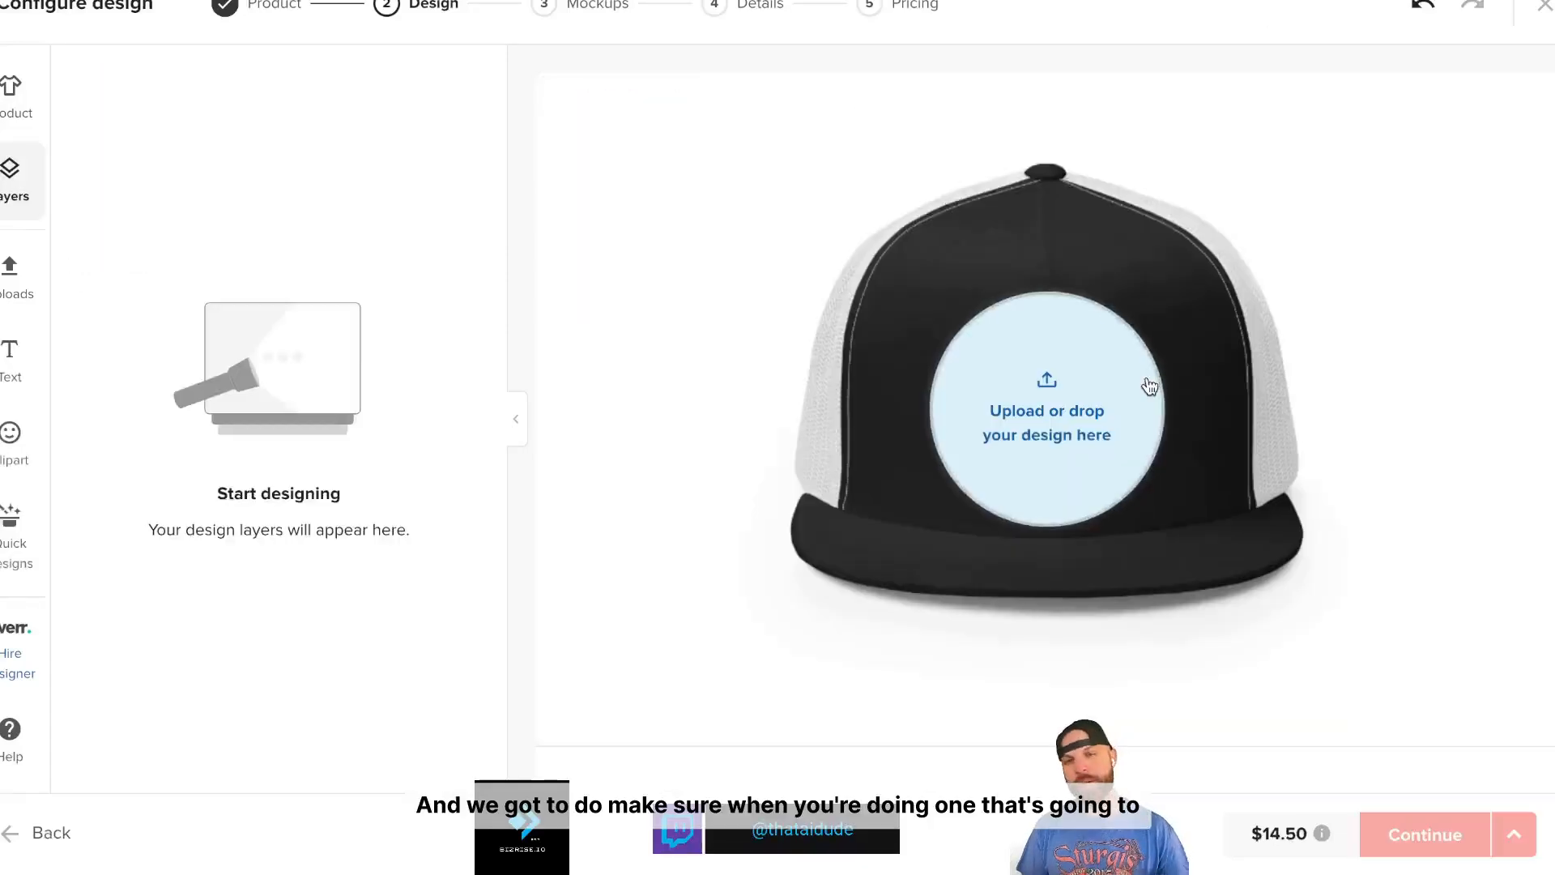
- Delete COMERCIAL-REPAIR.png from the File library
{"action": "left_click", "coordinate": [1034, 428]}
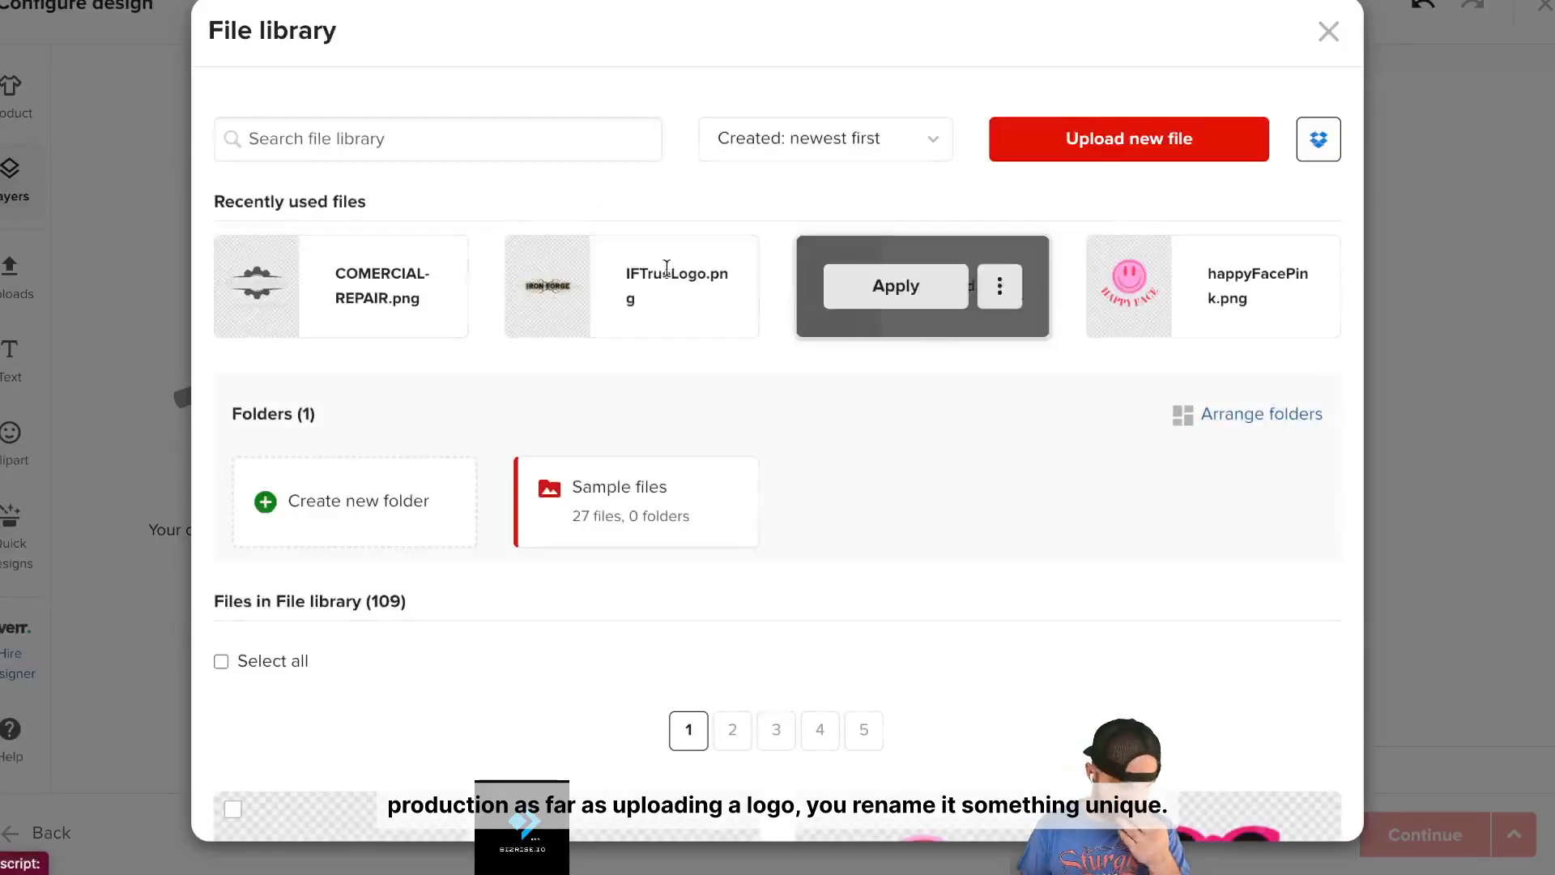
{"action": "left_click", "coordinate": [418, 286]}
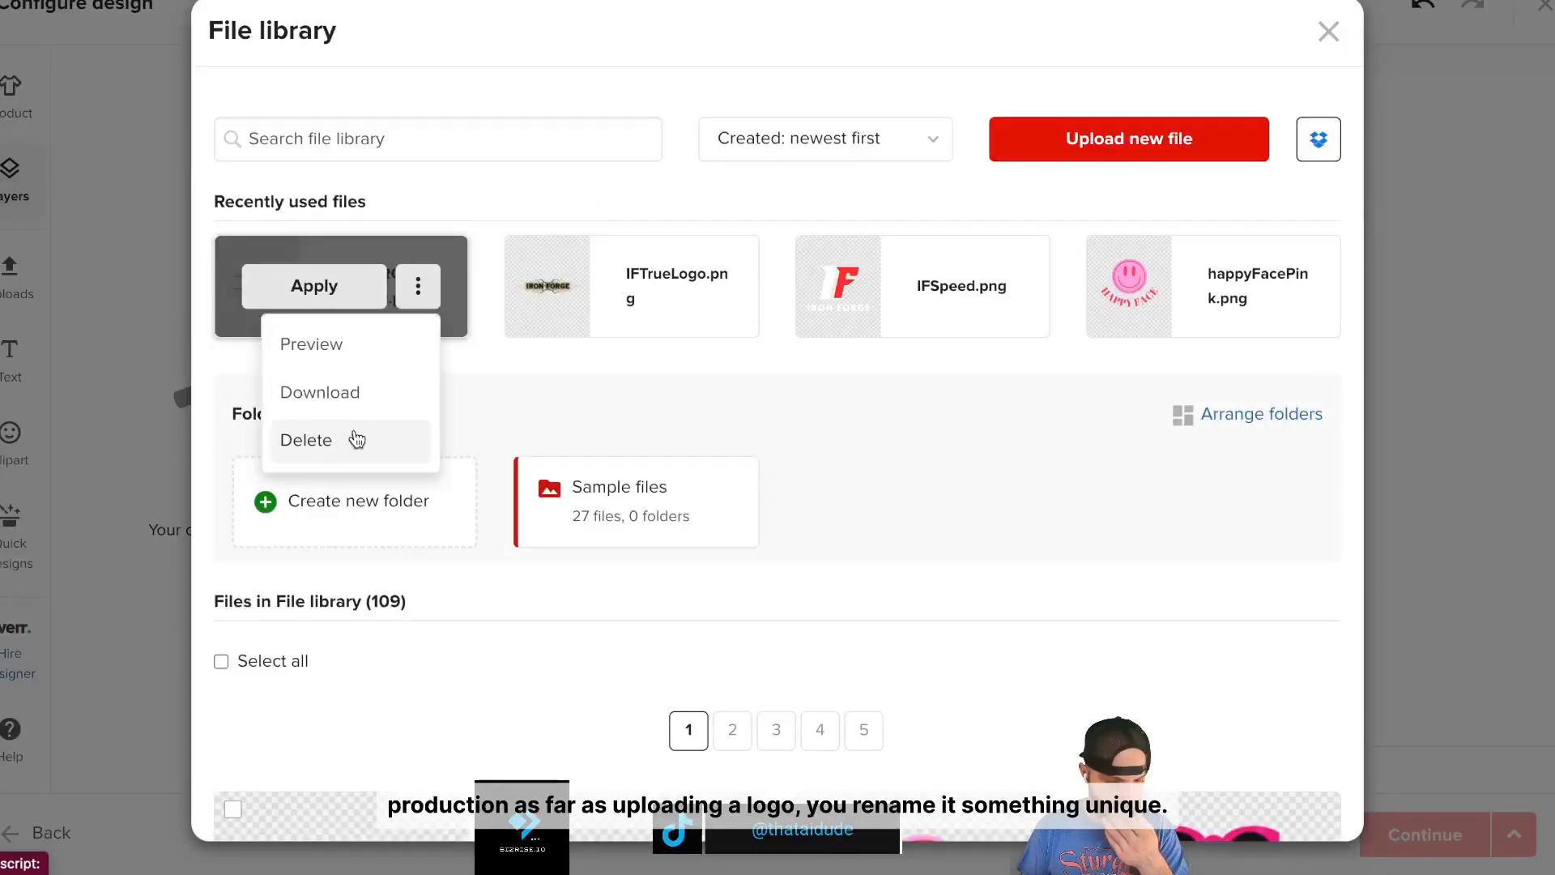
{"action": "left_click", "coordinate": [357, 439]}
{"action": "left_click", "coordinate": [910, 213]}
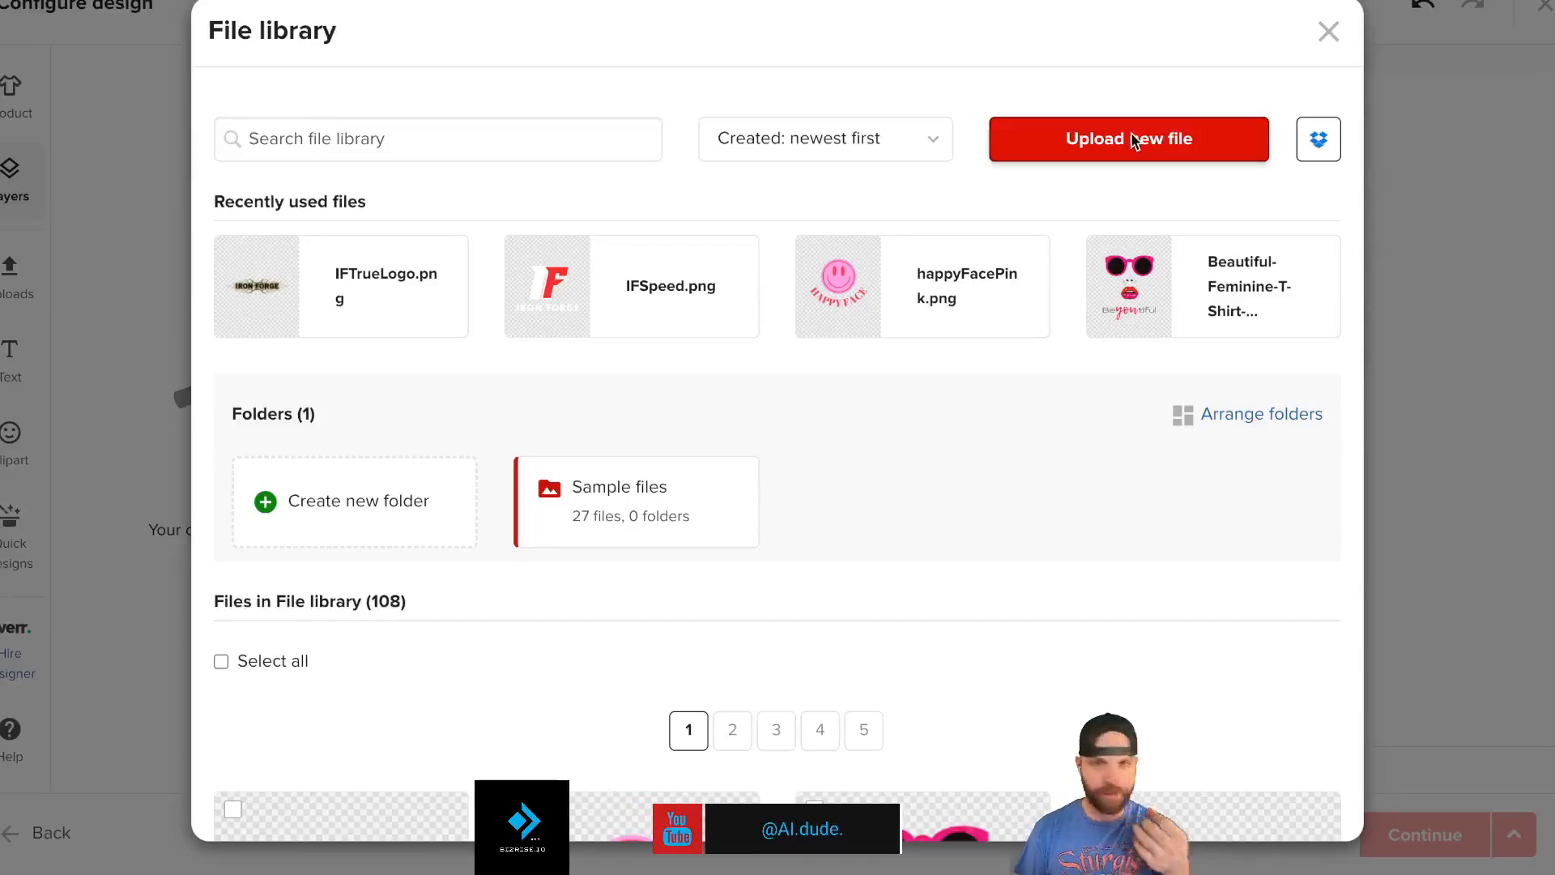
- Rename the downloaded COMERCIAL REPAIR (1).png to IronForgeNeLogo.png and upload it
{"action": "left_click", "coordinate": [1131, 139]}
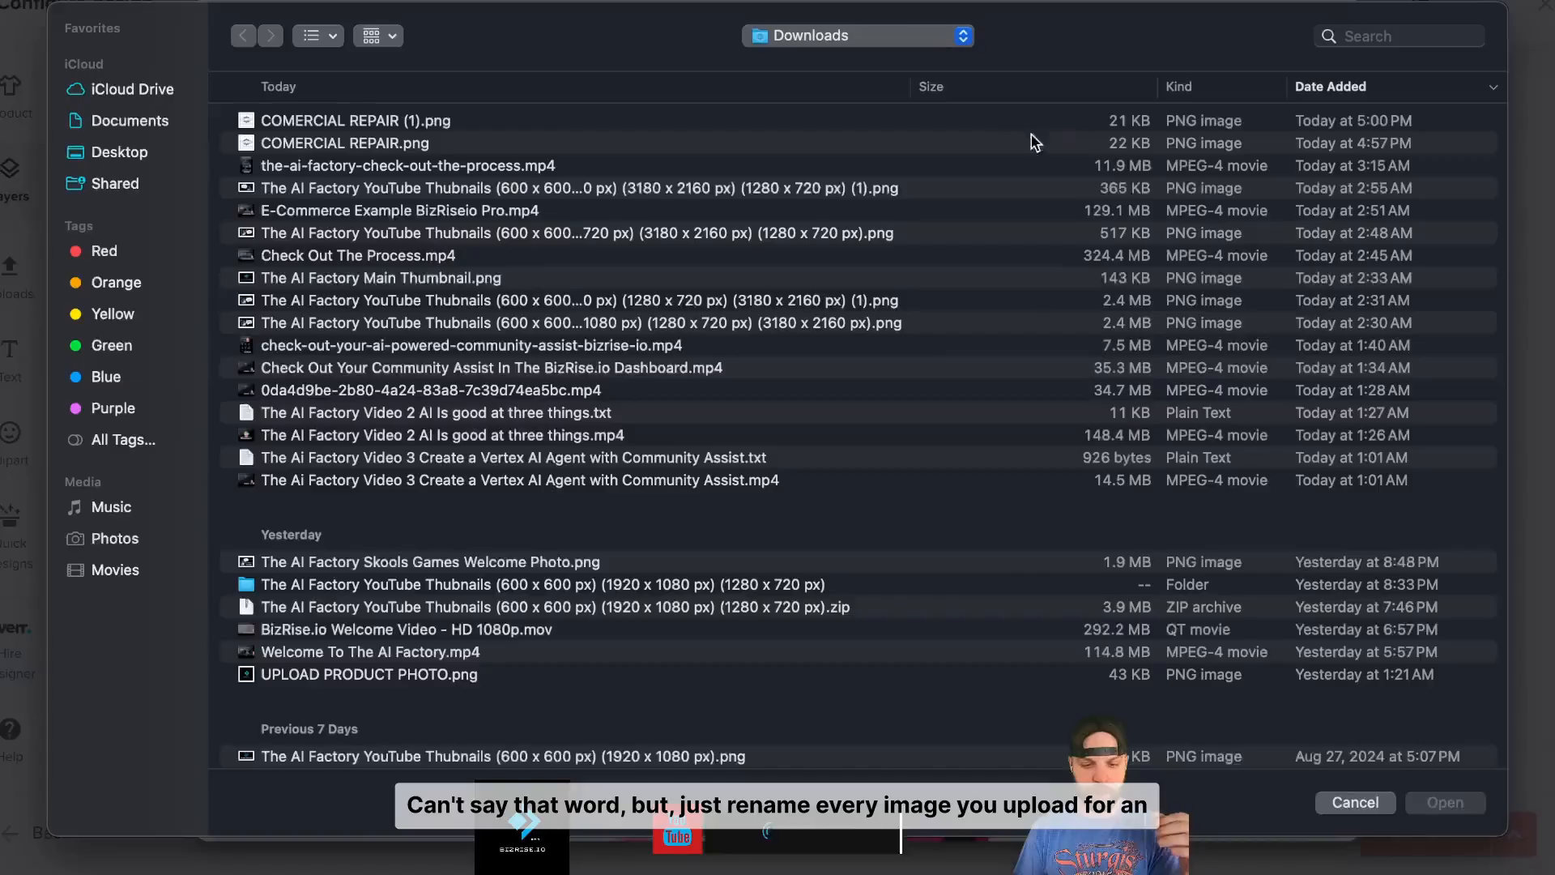
{"action": "left_click", "coordinate": [412, 123]}
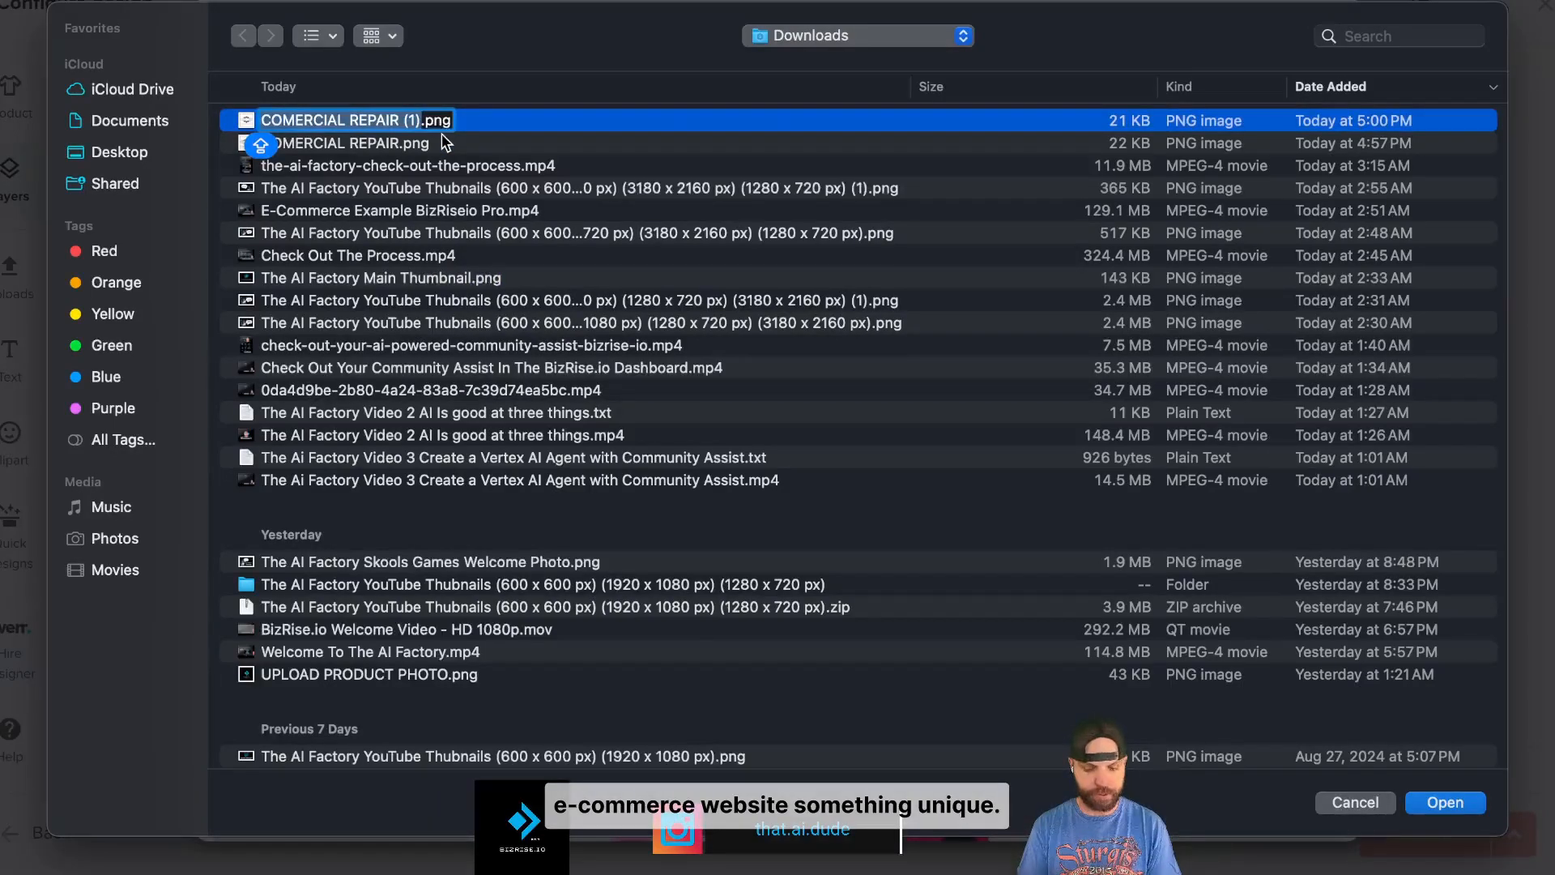
{"action": "type", "text": "IPN"}
{"action": "key", "text": "BackSpace"}
{"action": "key", "text": "BackSpace"}
{"action": "type", "text": "ronForge"}
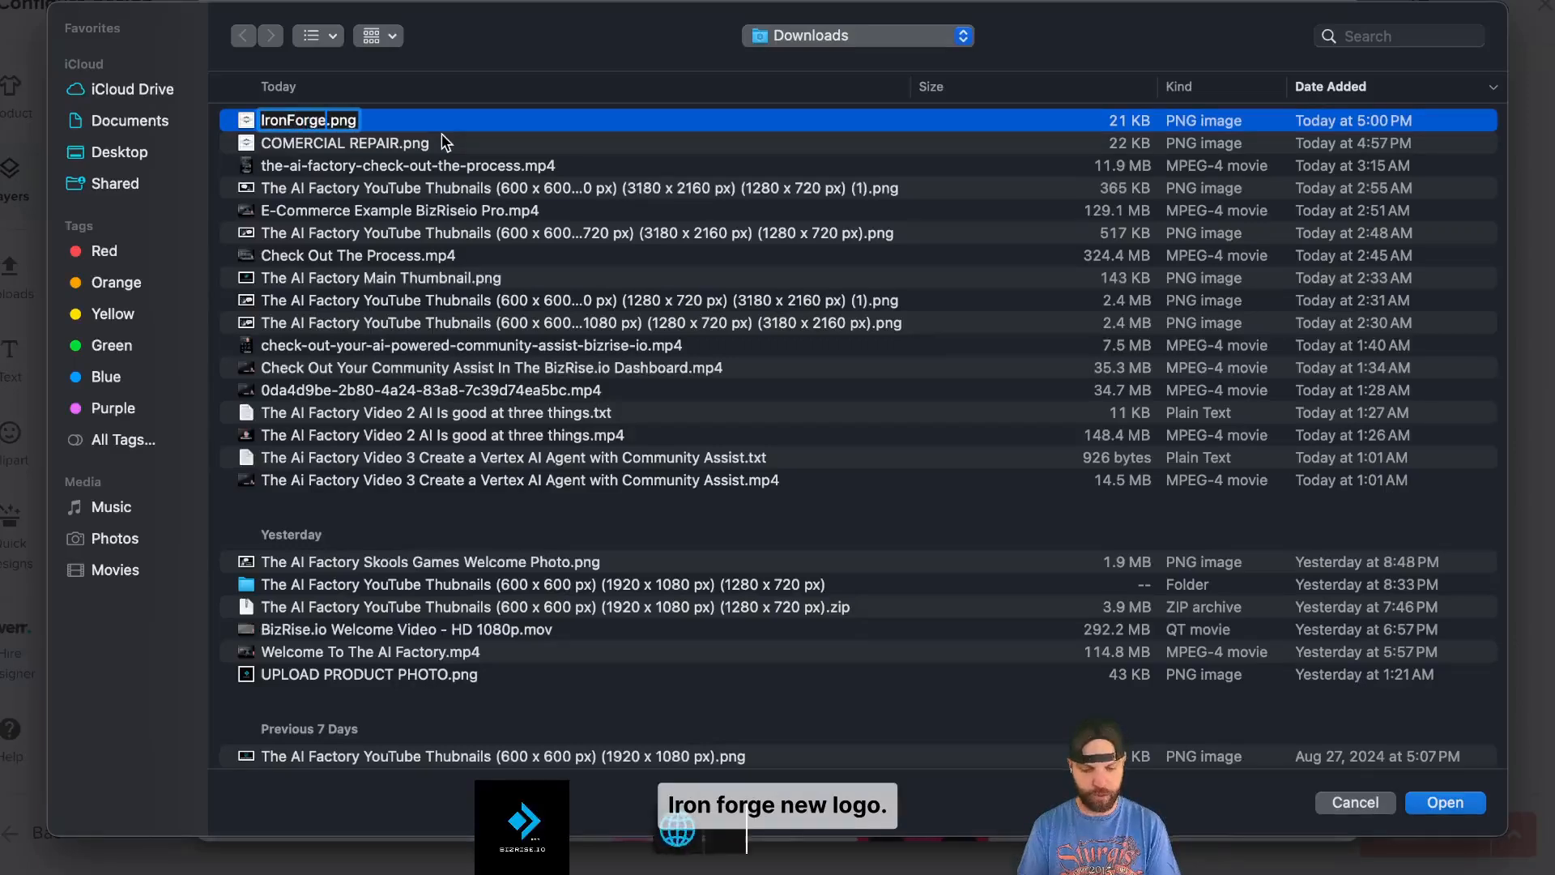
{"action": "type", "text": "NeLogo"}
{"action": "left_click", "coordinate": [1450, 804]}
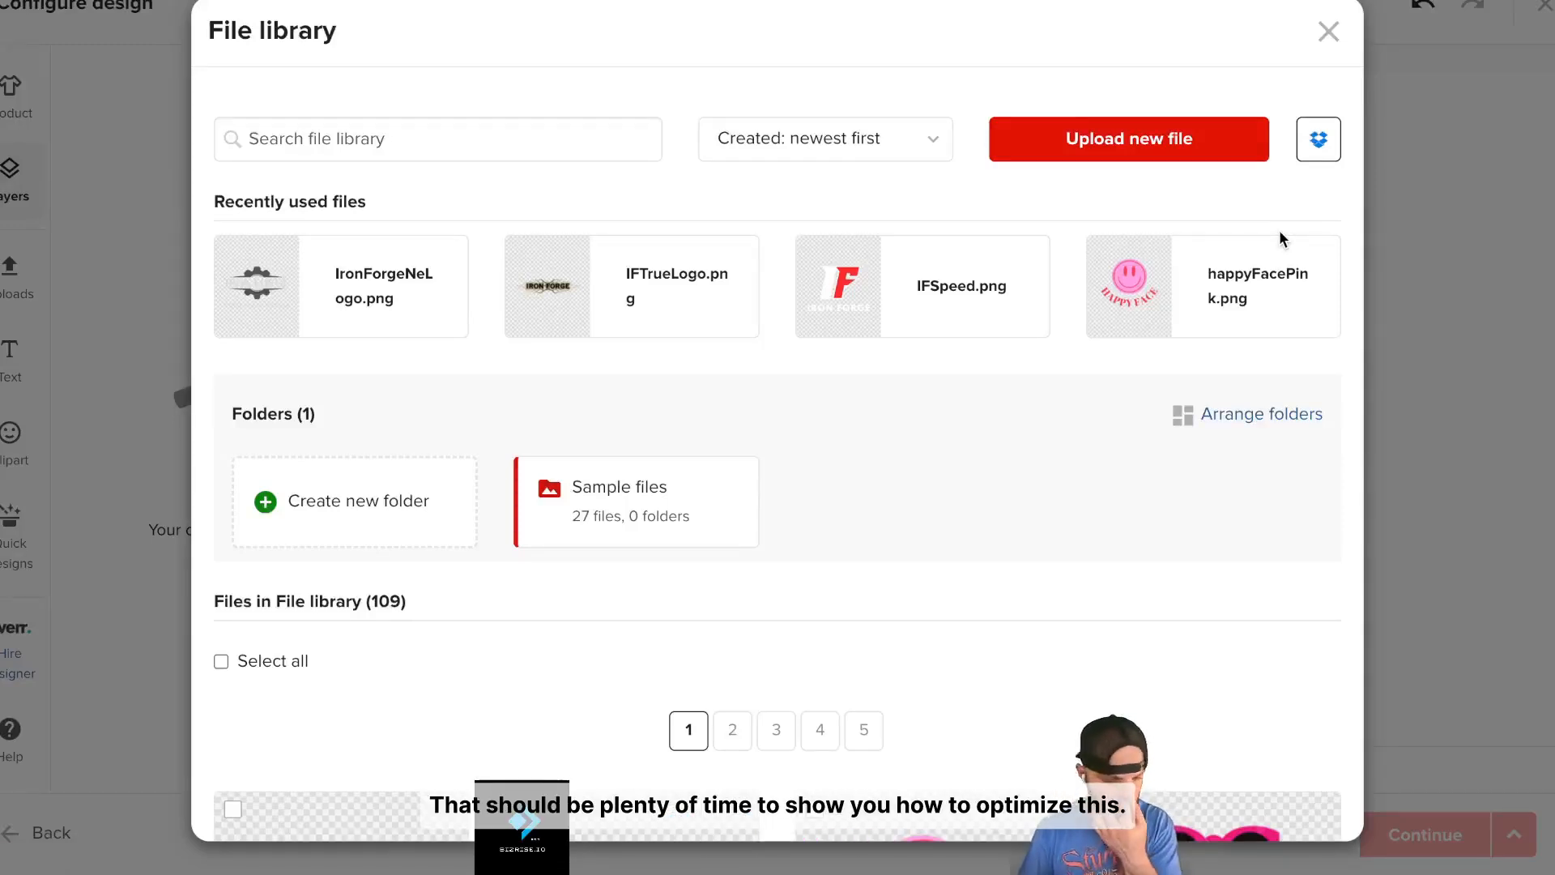
- Place IronForgeNeLogo.png on the cap, enlarge it, and set thread 1 to 1718 Grey
{"action": "mouse_move", "coordinate": [396, 241]}
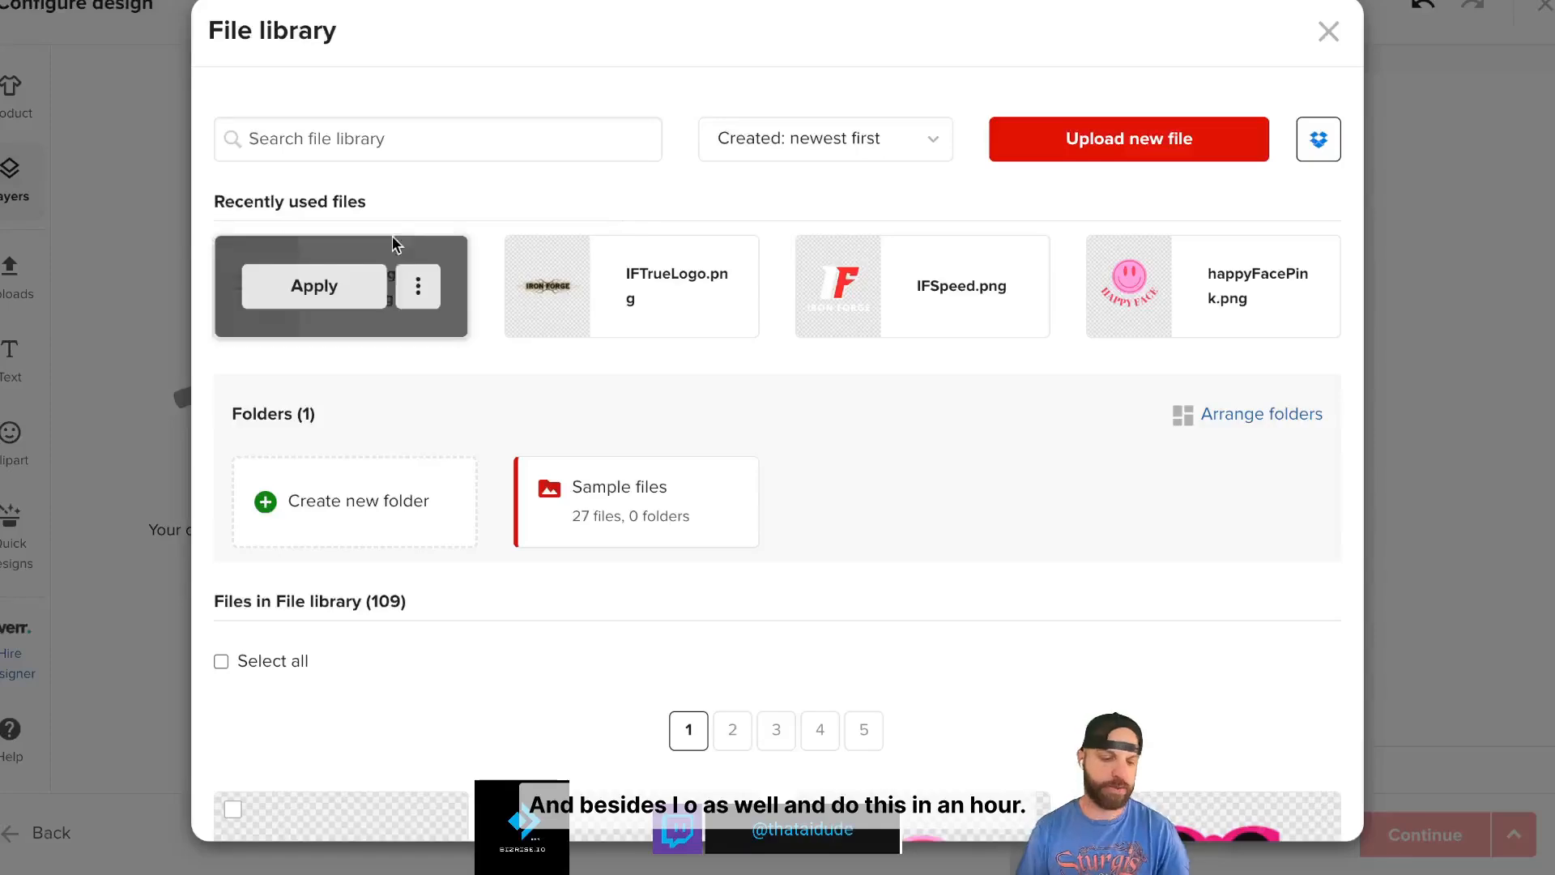
{"action": "left_click", "coordinate": [315, 286]}
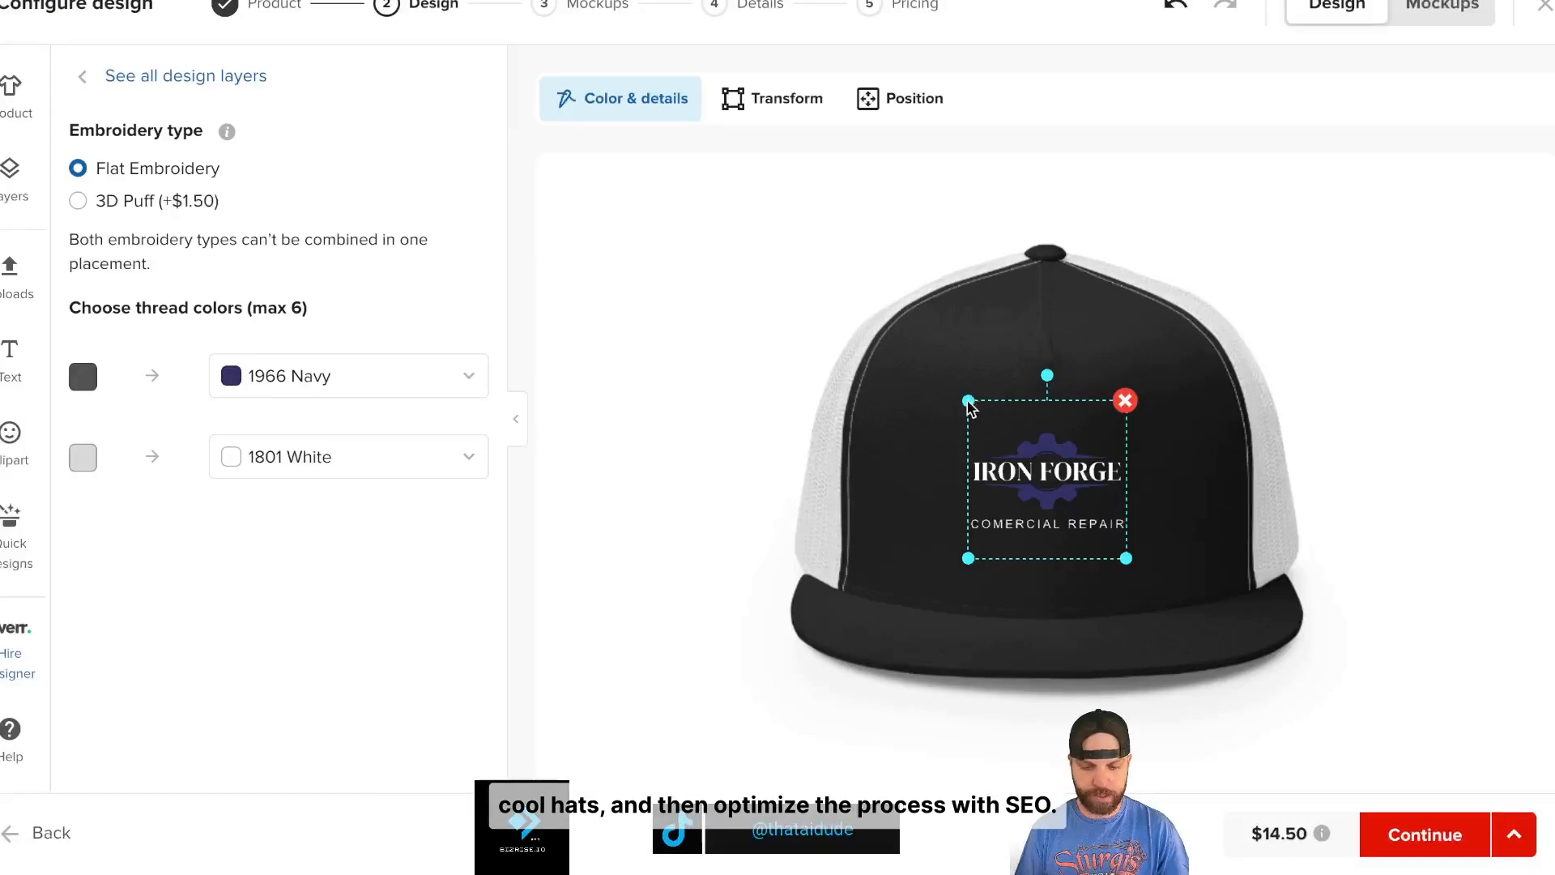
{"action": "left_click_drag", "start_coordinate": [969, 401], "coordinate": [934, 366]}
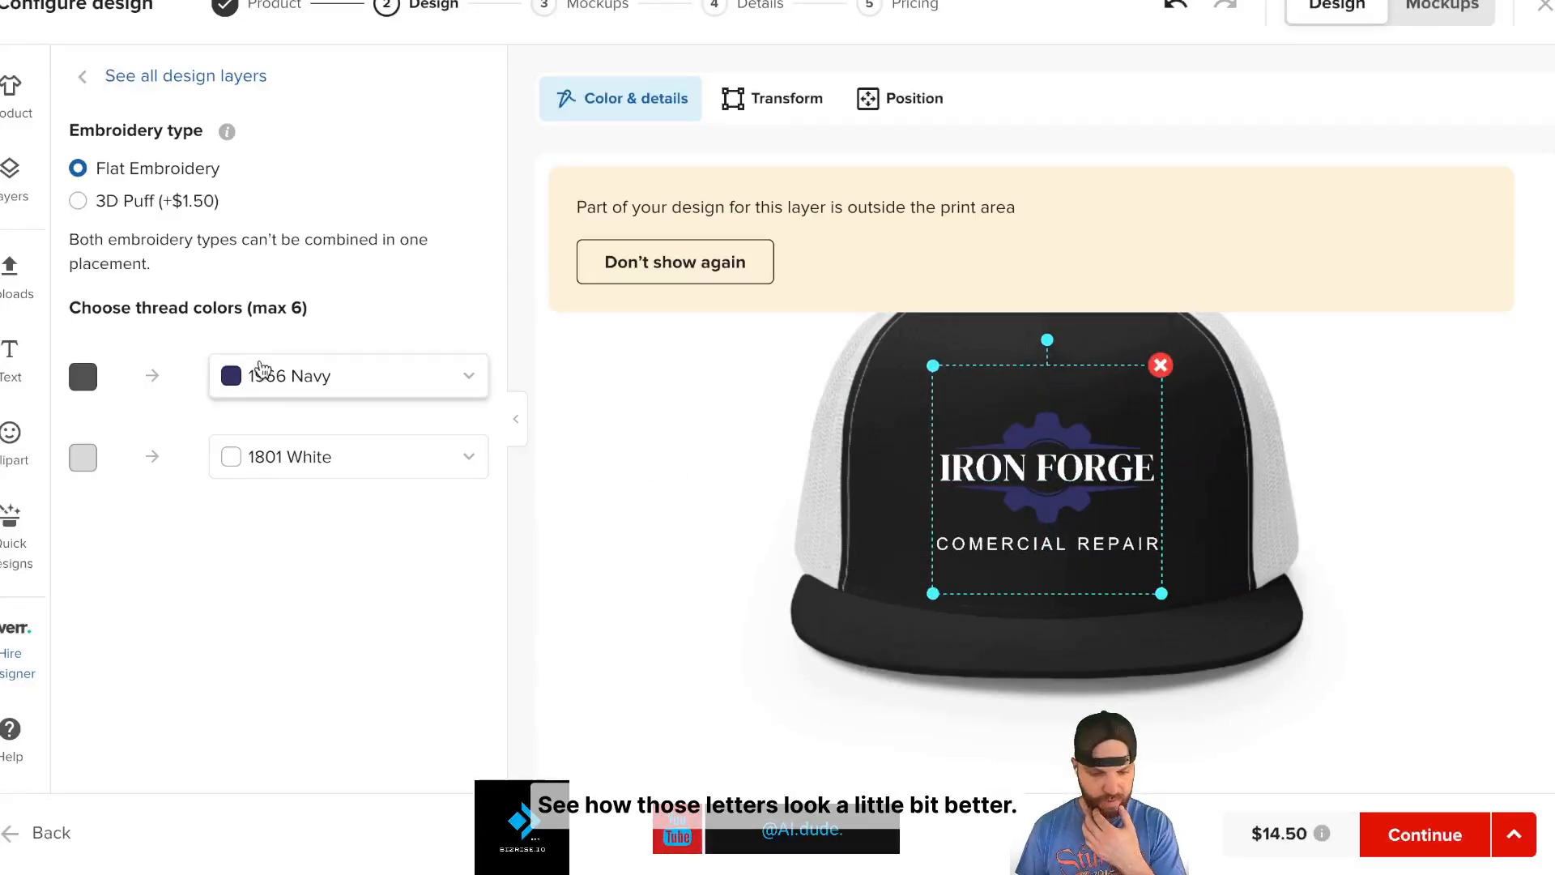
{"action": "left_click", "coordinate": [237, 380]}
{"action": "left_click", "coordinate": [360, 476]}
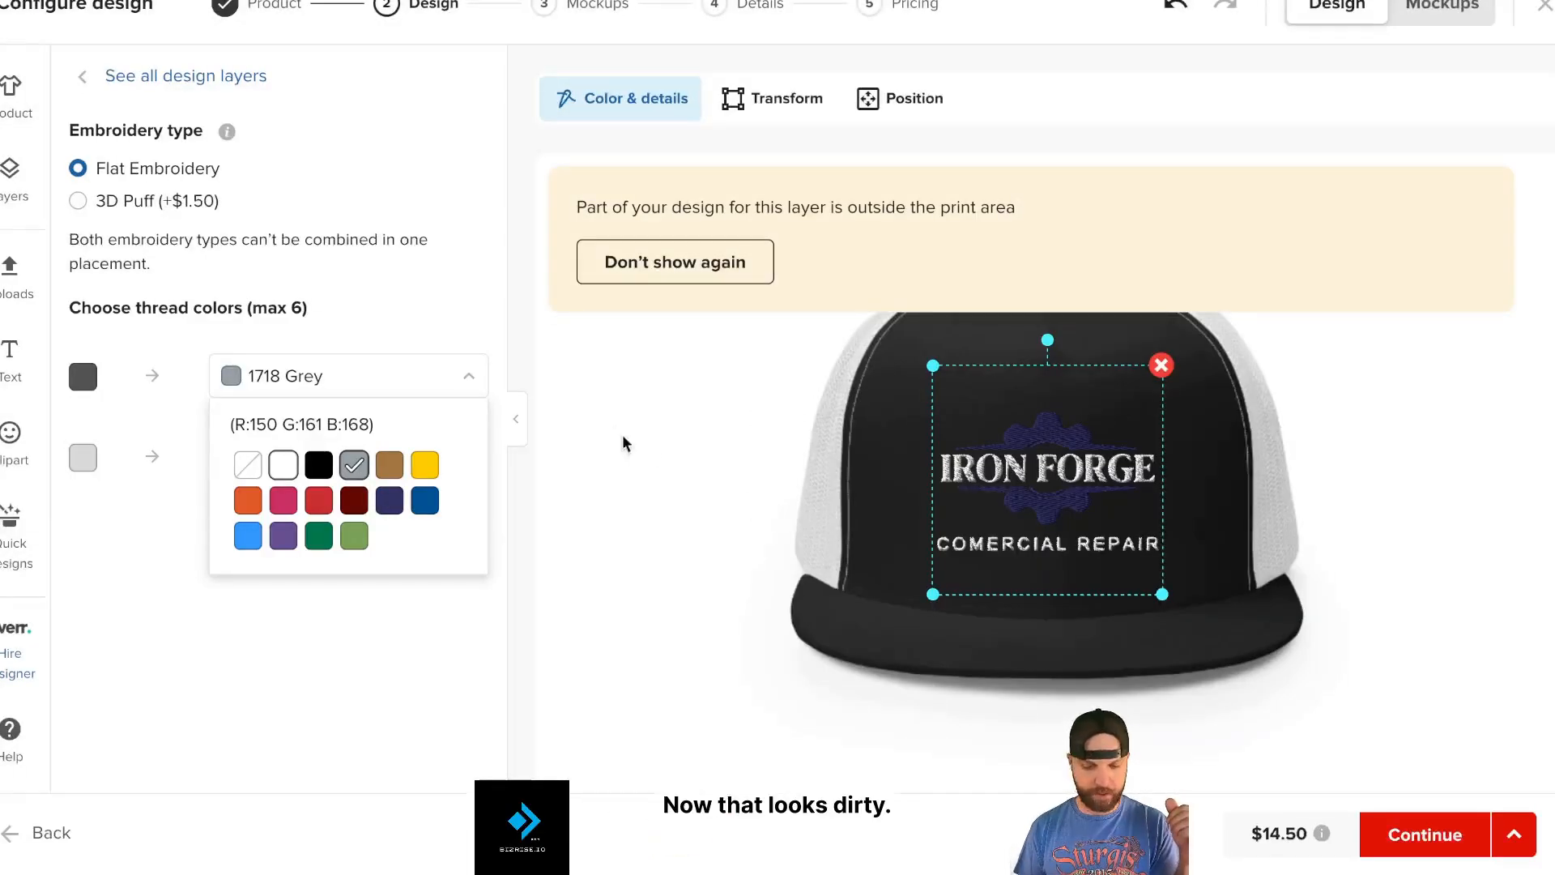
{"action": "left_click", "coordinate": [639, 450]}
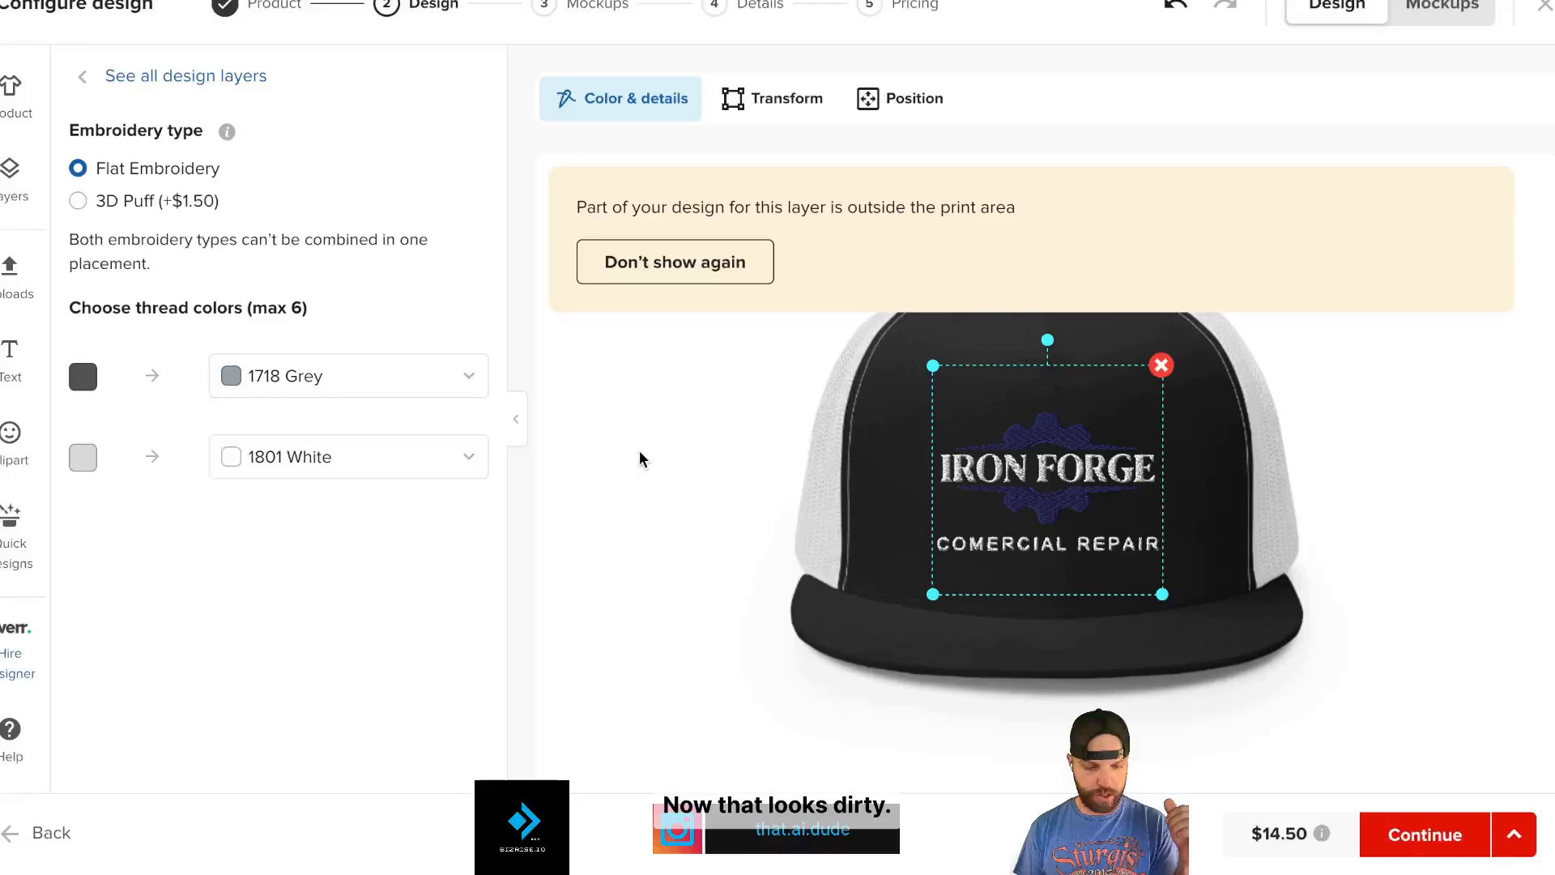
- Try Gold for thread 2, switch to 3D Puff, revert thread 2 to 1801 White, then move on to mockups
{"action": "left_click", "coordinate": [409, 470]}
{"action": "left_click", "coordinate": [425, 545]}
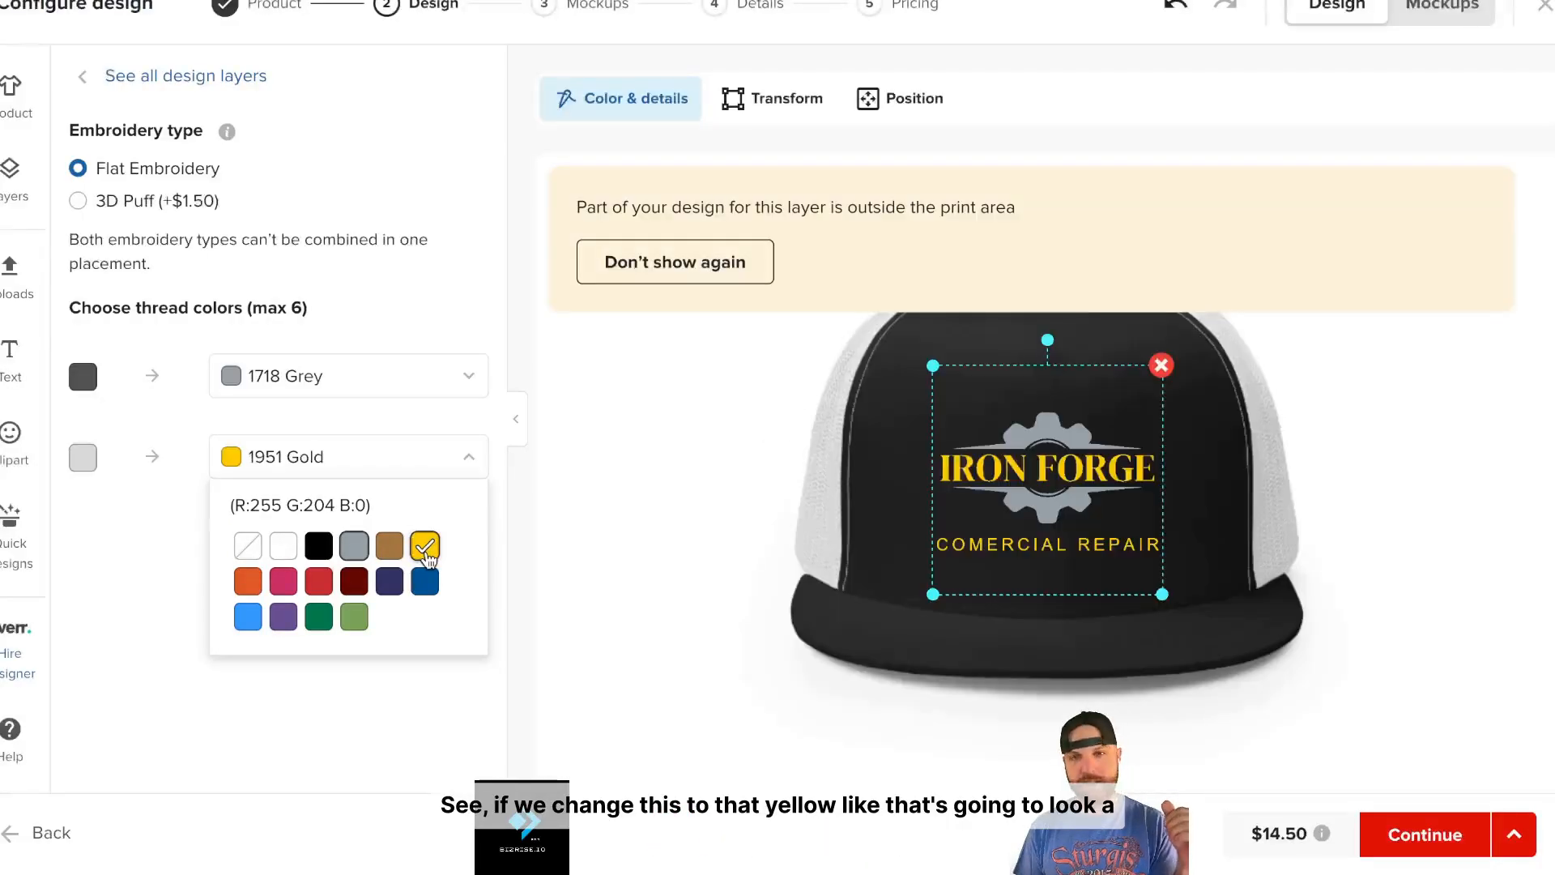
{"action": "left_click", "coordinate": [682, 563]}
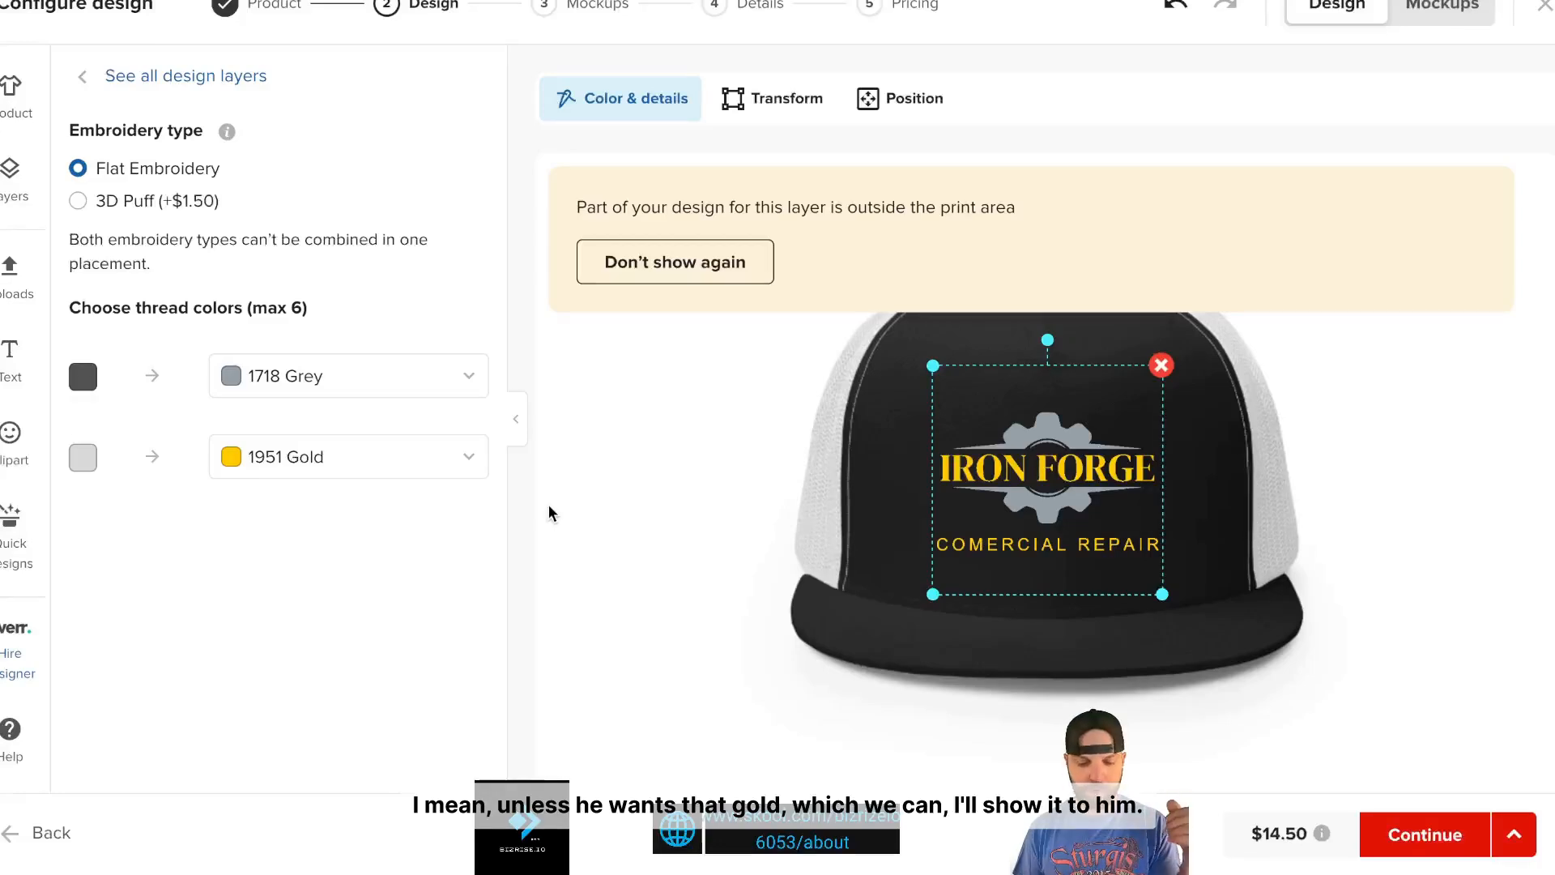
{"action": "left_click", "coordinate": [78, 203]}
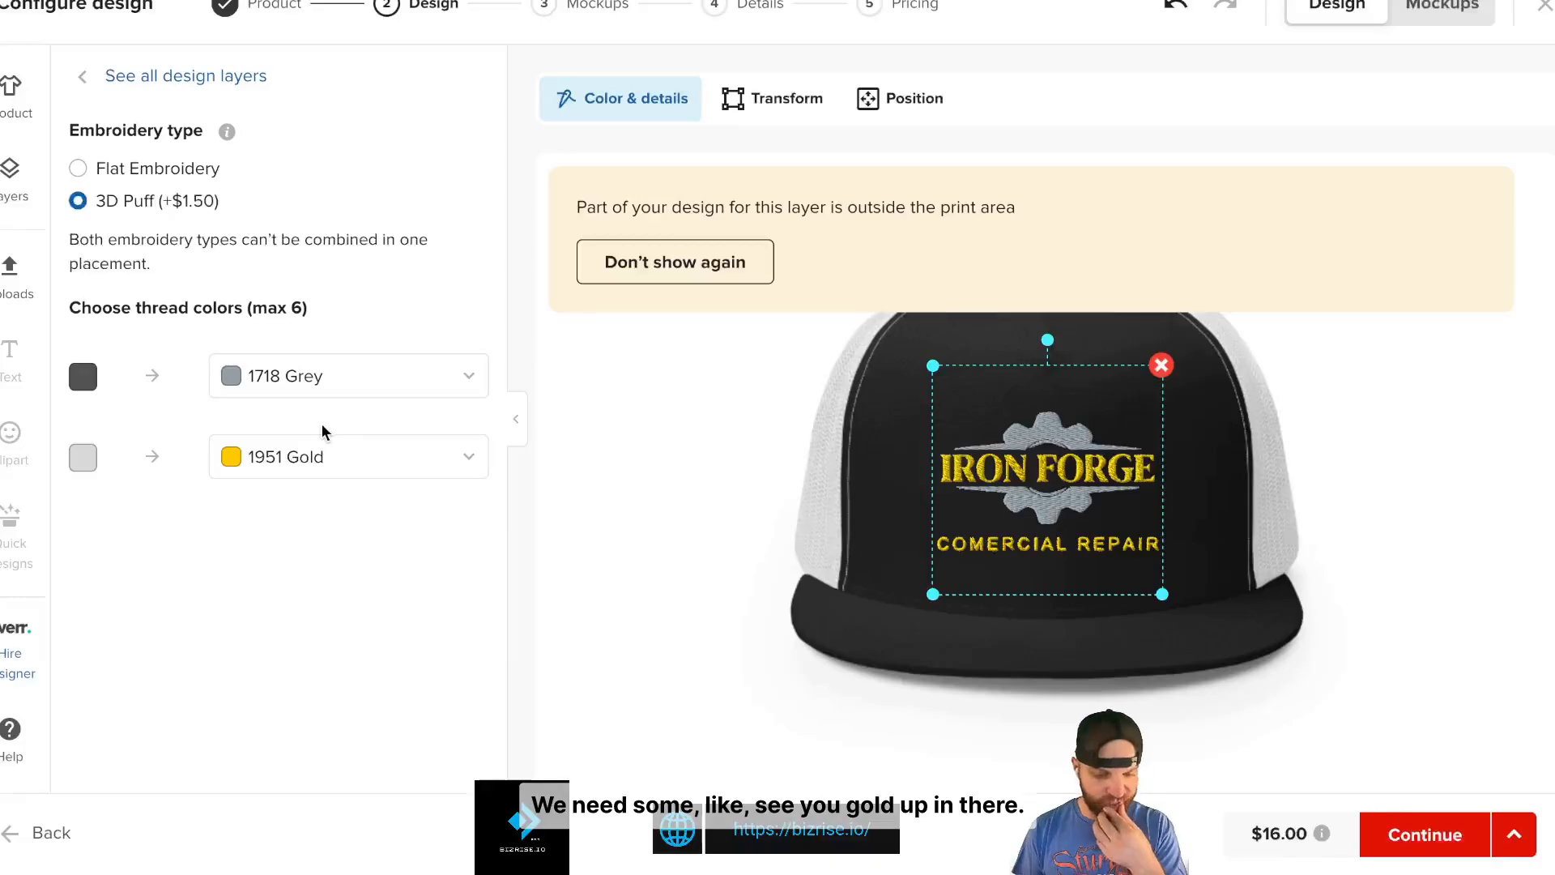
{"action": "left_click", "coordinate": [301, 459]}
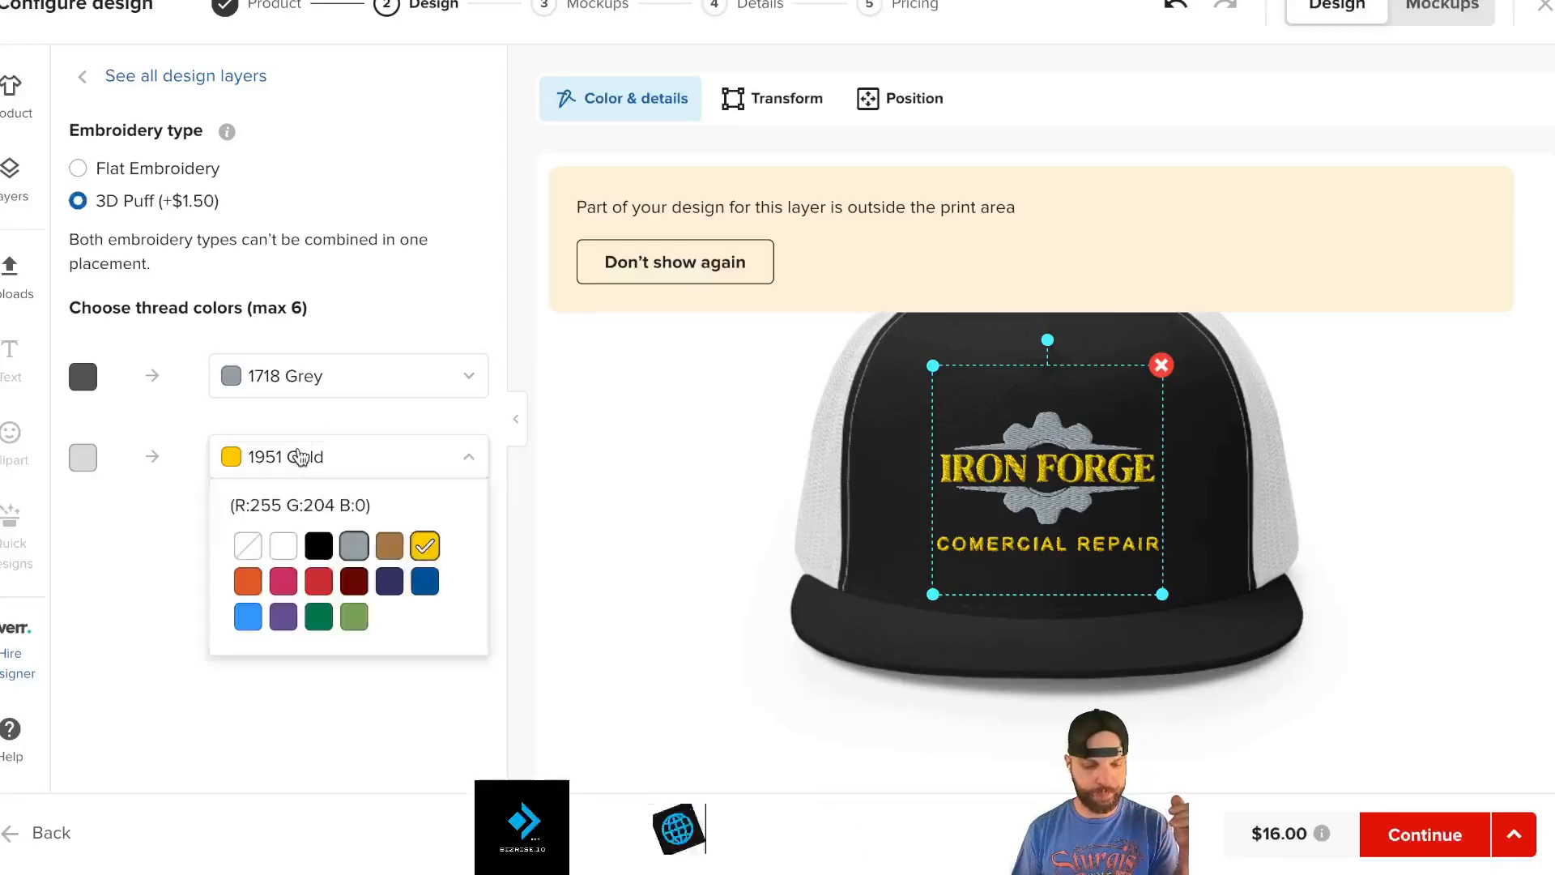
{"action": "left_click", "coordinate": [284, 547]}
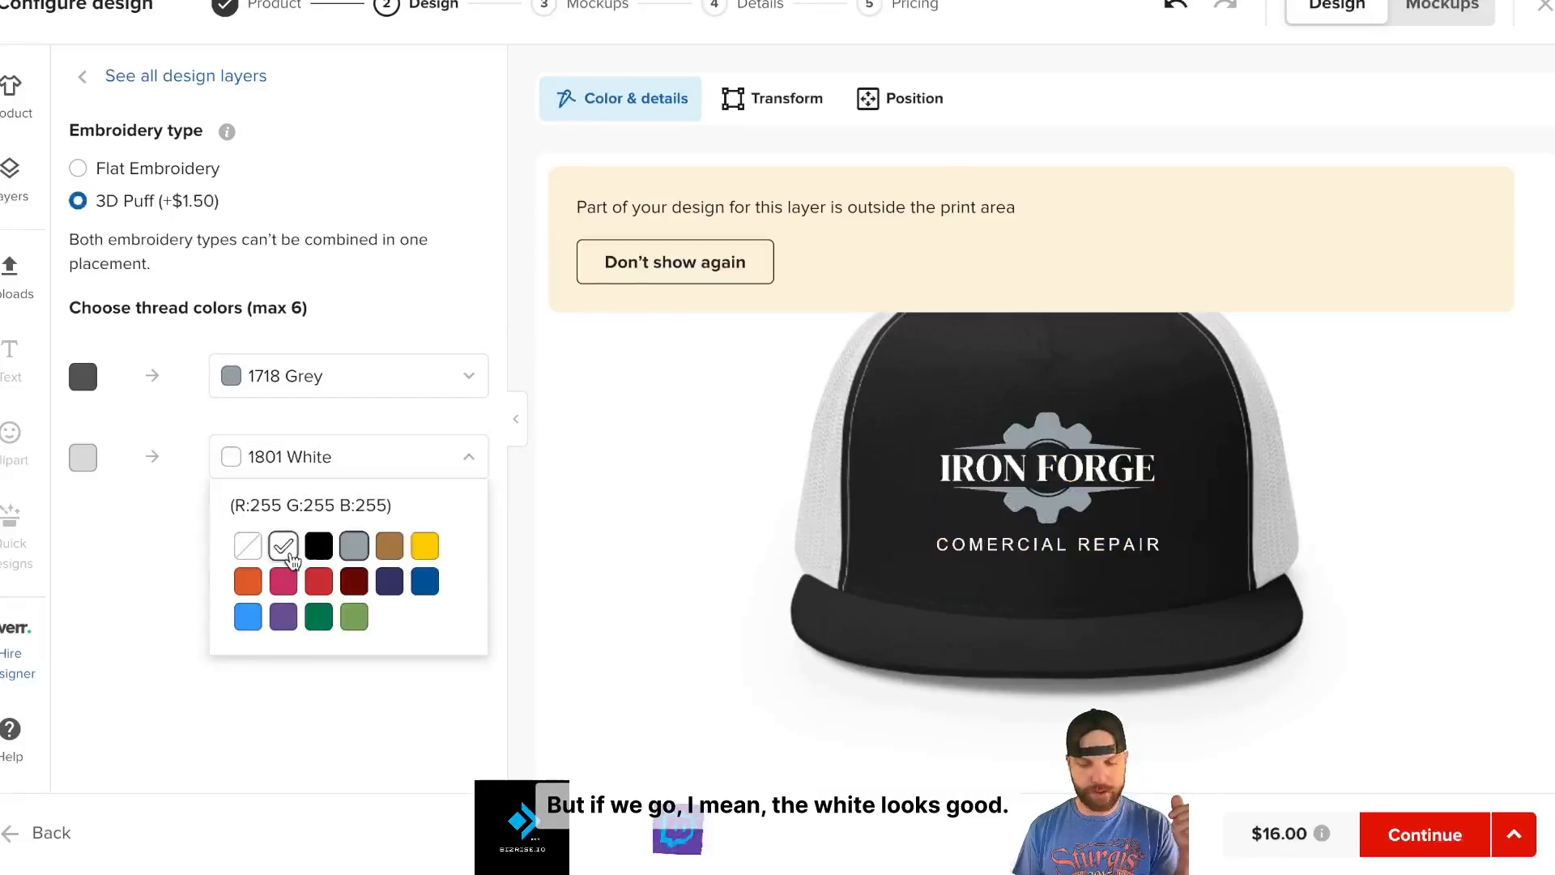
{"action": "left_click", "coordinate": [573, 518]}
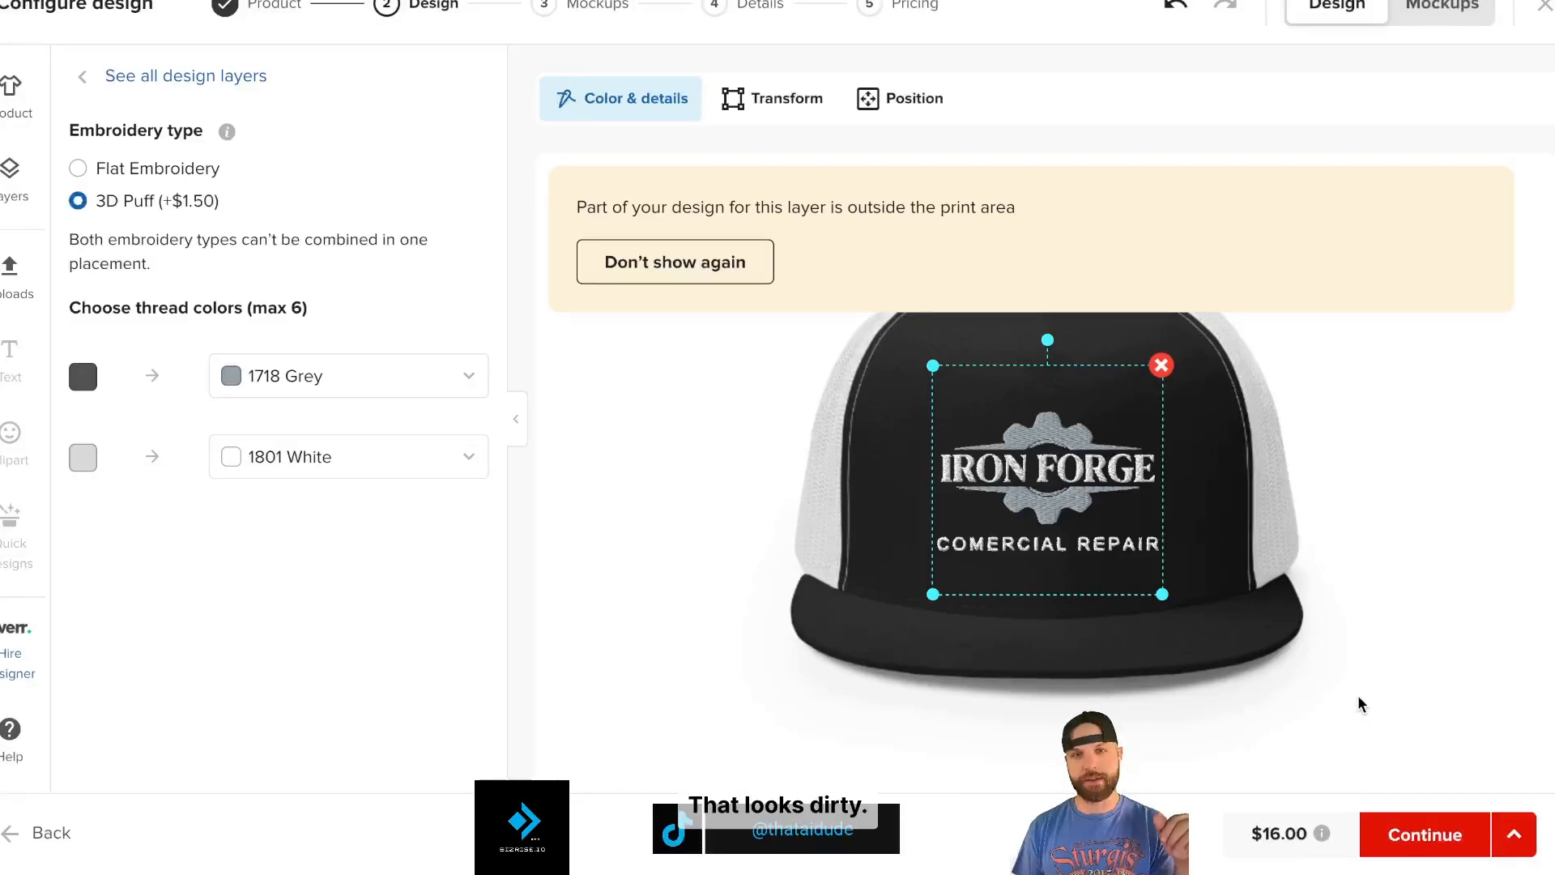
{"action": "left_click", "coordinate": [1414, 830]}
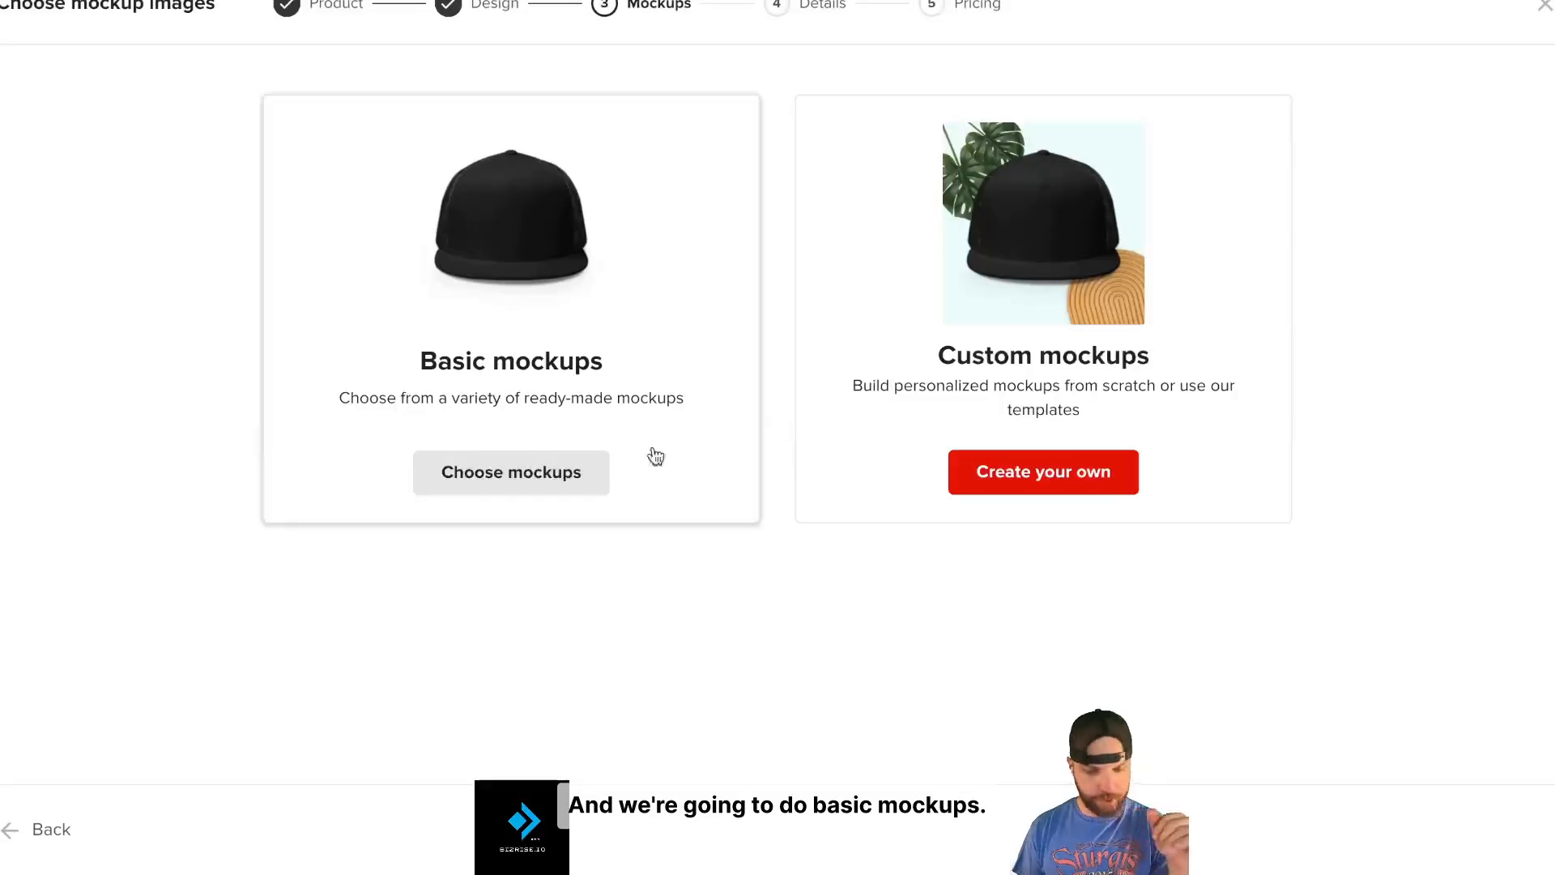
- Use basic mockups for Front, Left Front and Right Front only, exported as PNG
{"action": "left_click", "coordinate": [531, 478]}
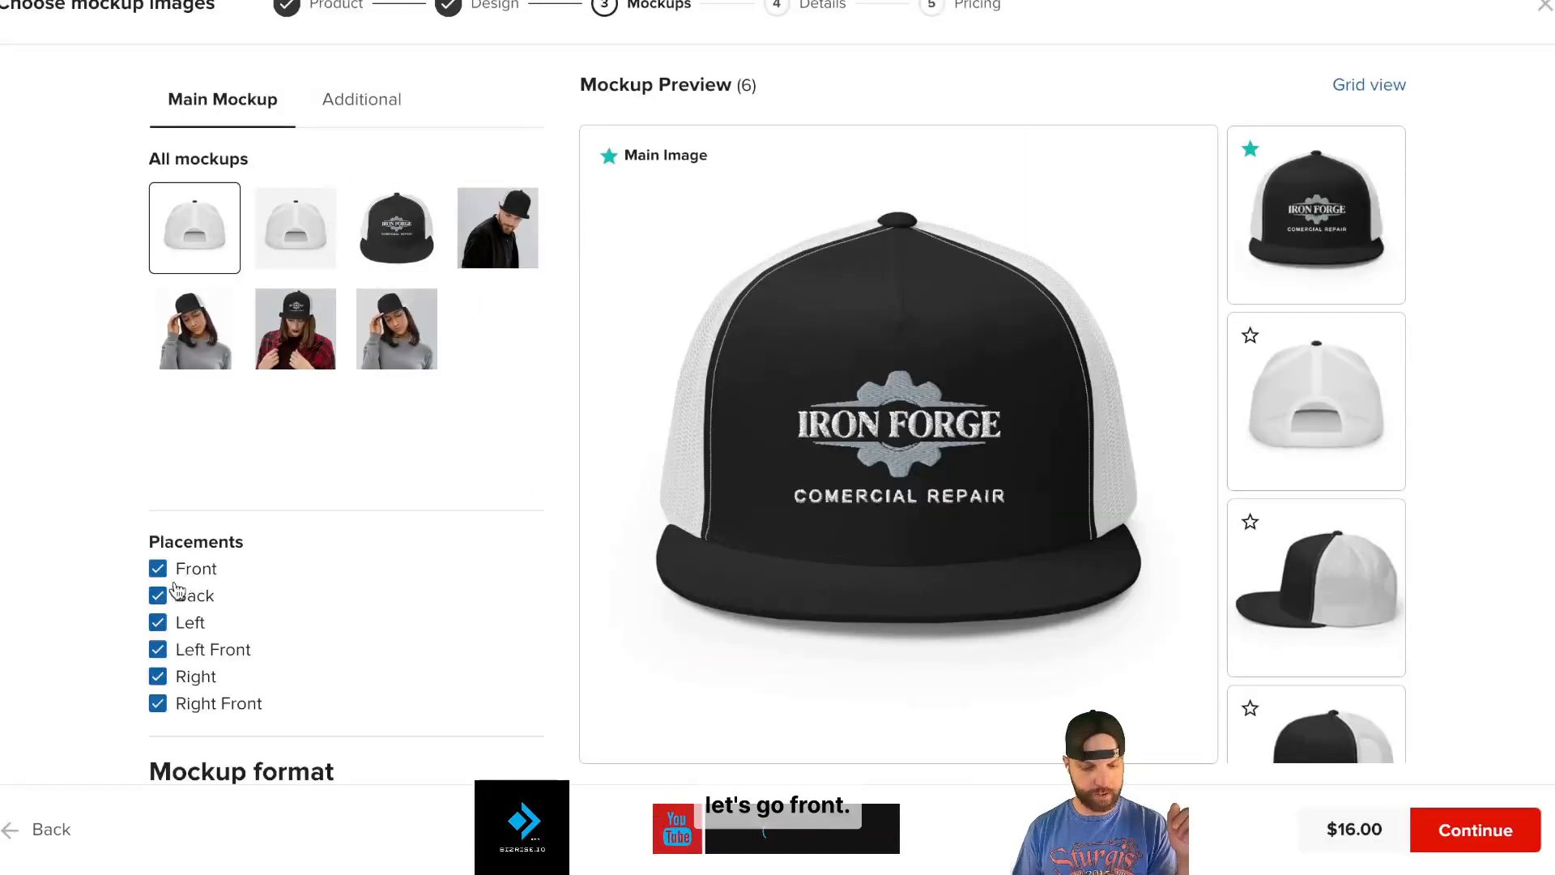
{"action": "left_click", "coordinate": [158, 599]}
{"action": "left_click", "coordinate": [158, 624]}
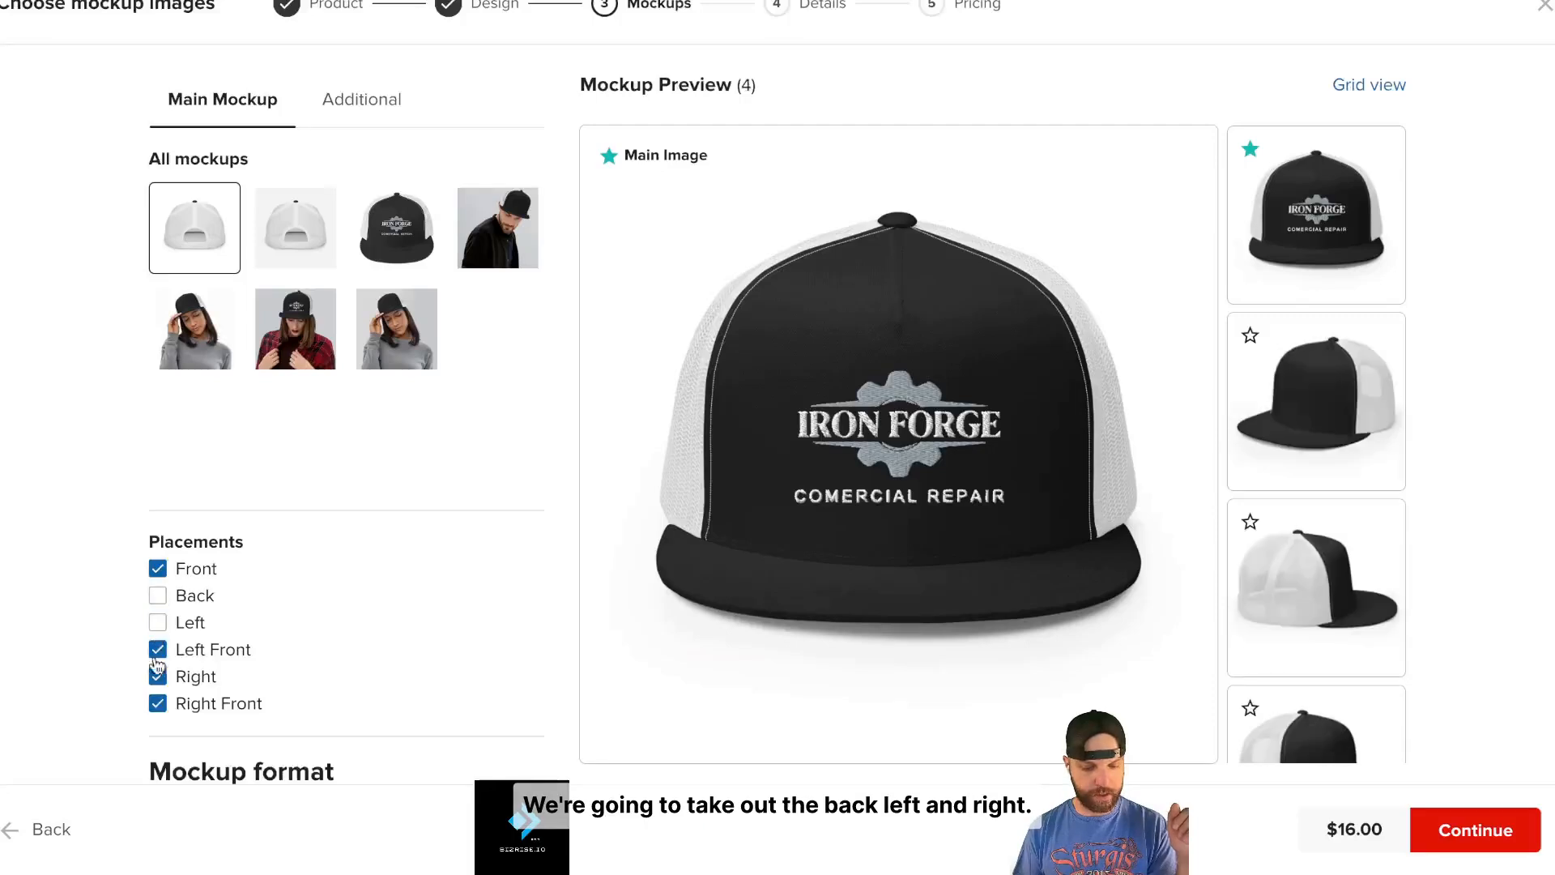
{"action": "left_click", "coordinate": [157, 679]}
{"action": "scroll", "coordinate": [403, 602], "scroll_direction": "down", "scroll_amount": 2}
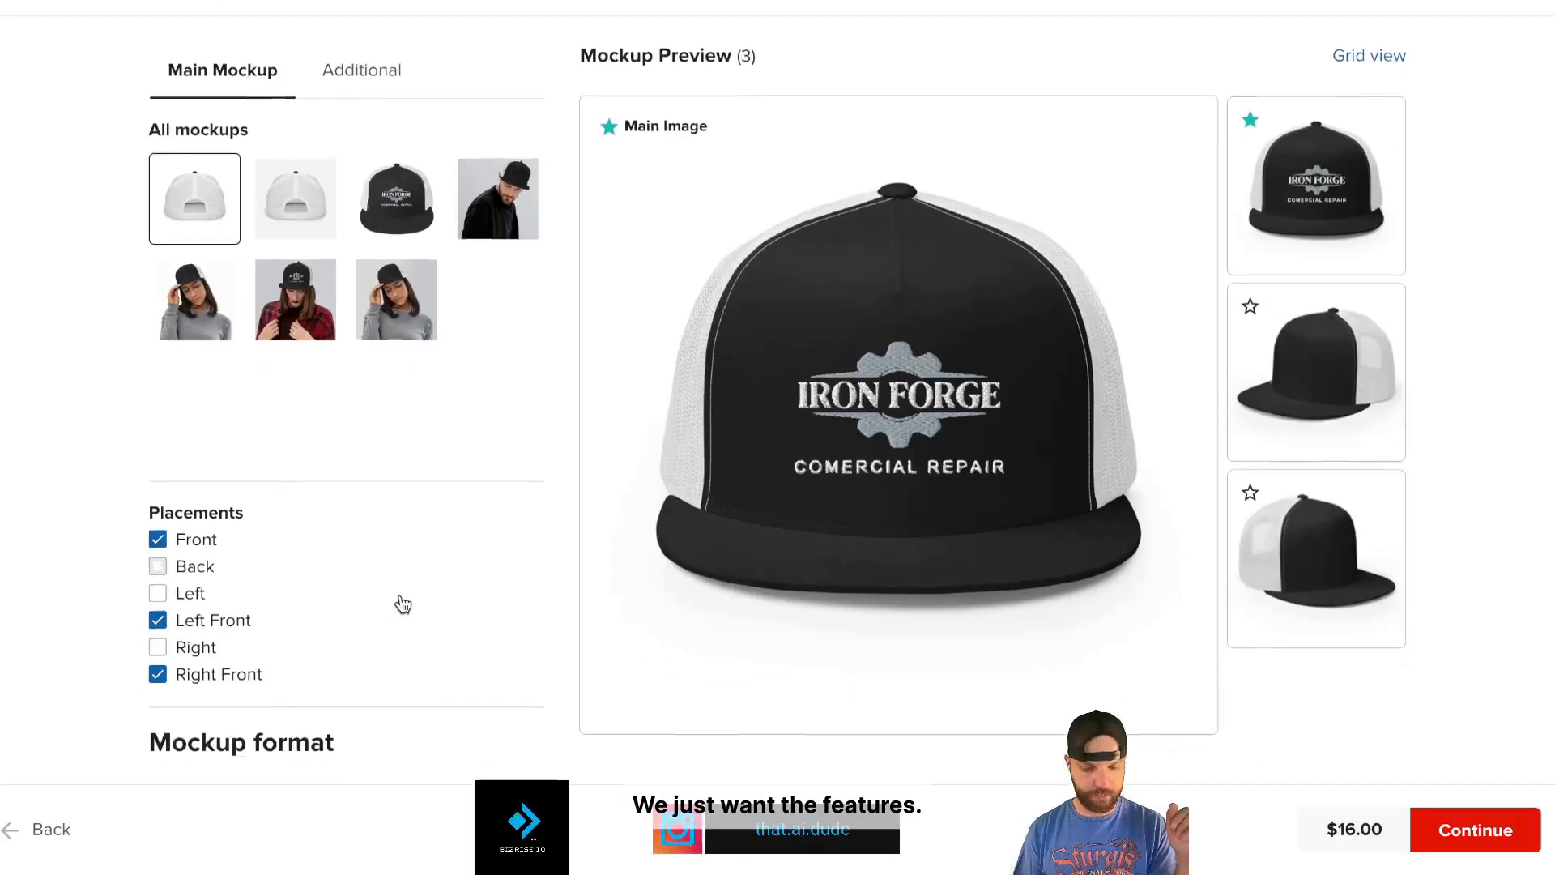
{"action": "right_click", "coordinate": [159, 687]}
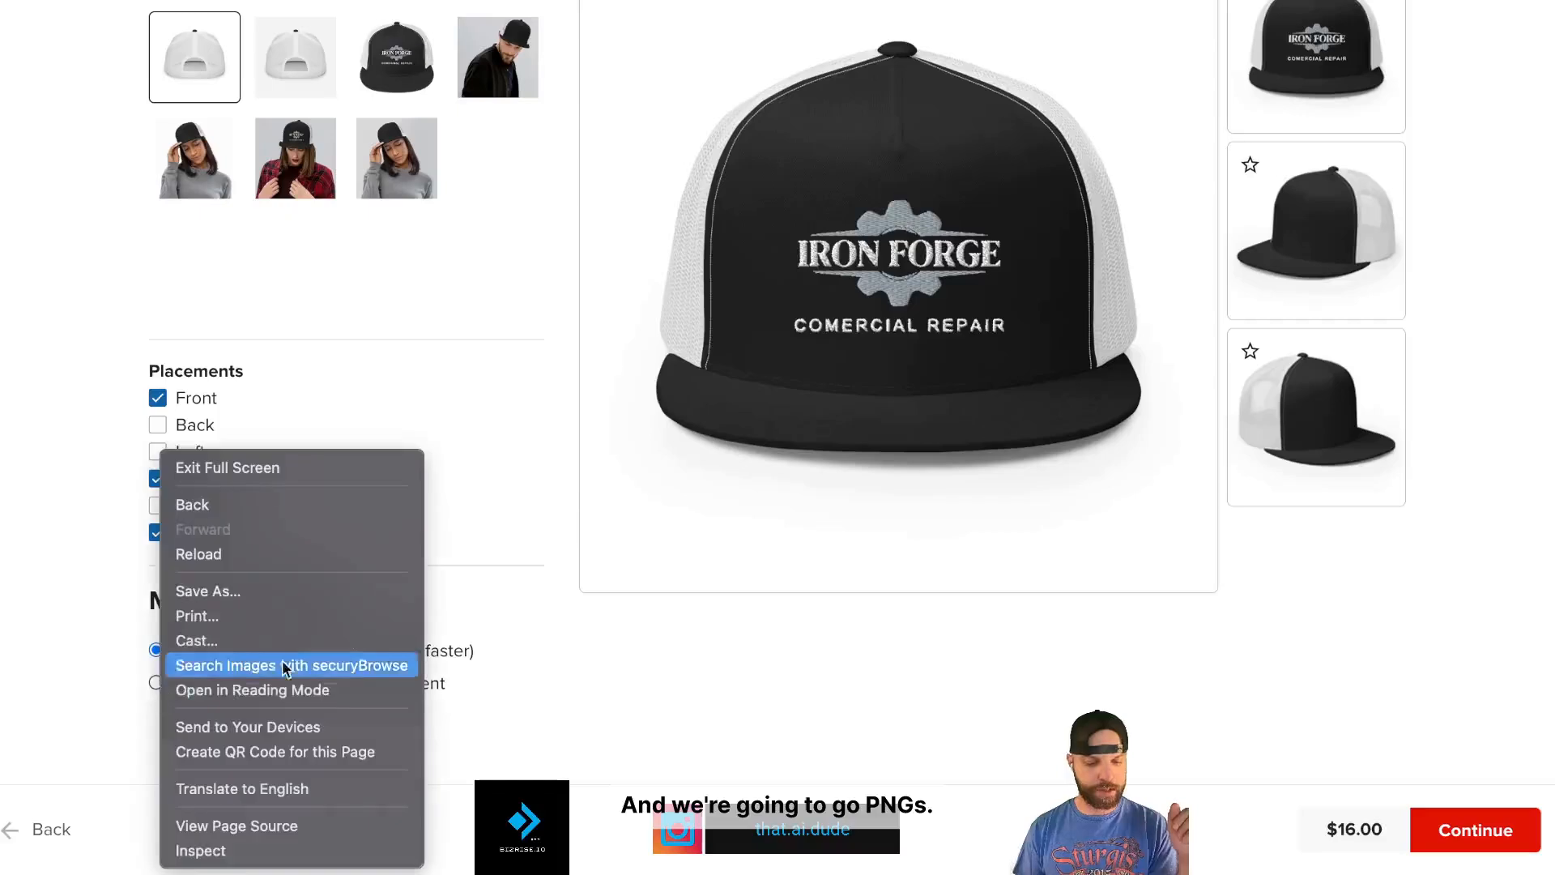
{"action": "left_click", "coordinate": [597, 671]}
{"action": "left_click", "coordinate": [155, 685]}
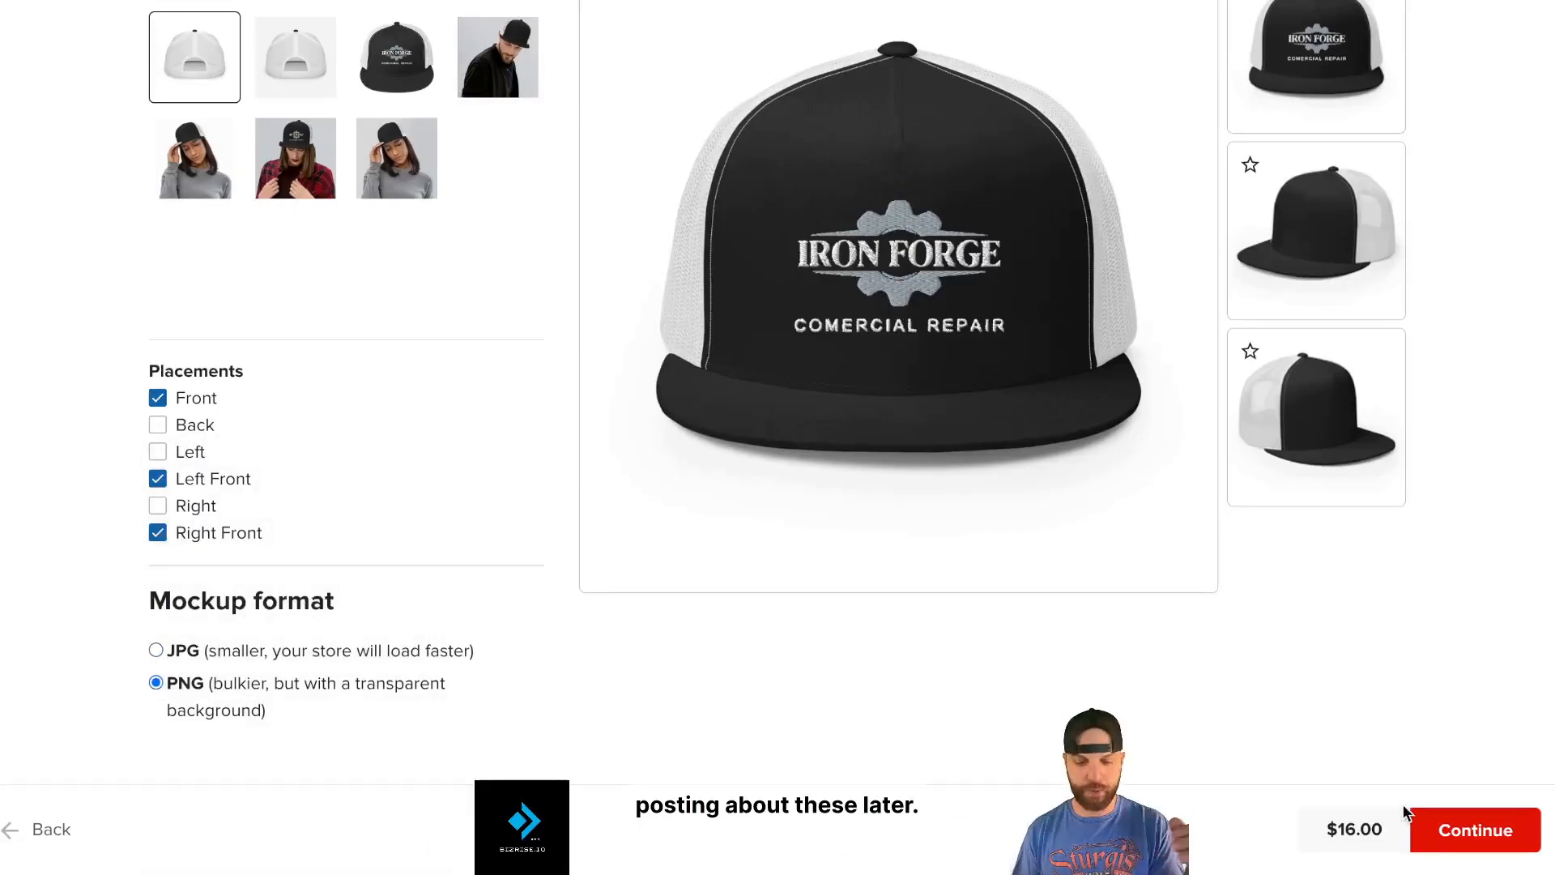
{"action": "left_click", "coordinate": [1455, 834]}
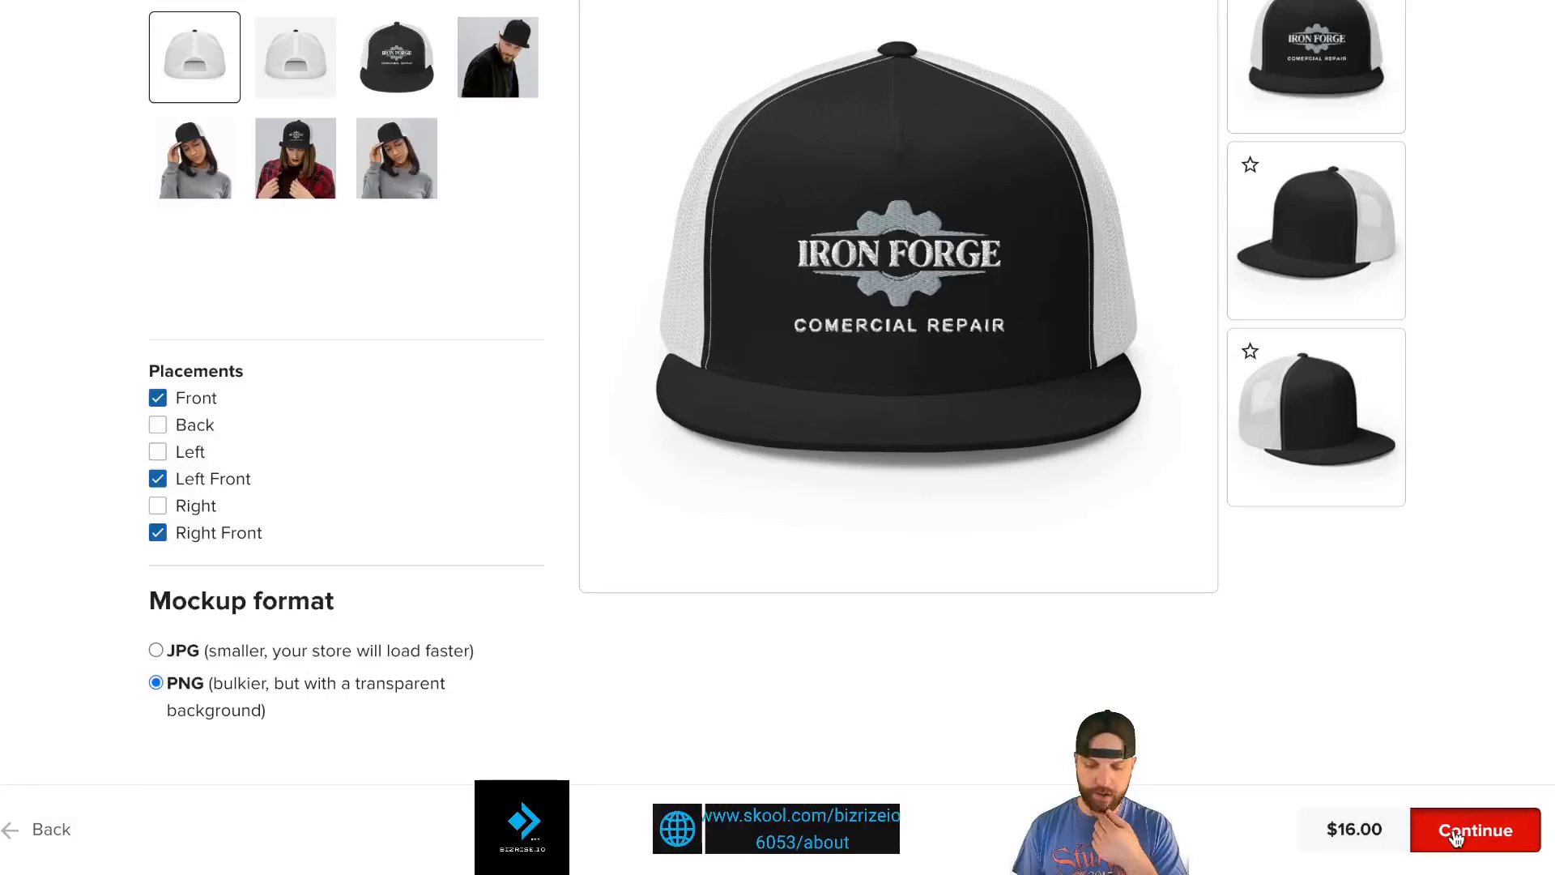
{"action": "left_click", "coordinate": [873, 137]}
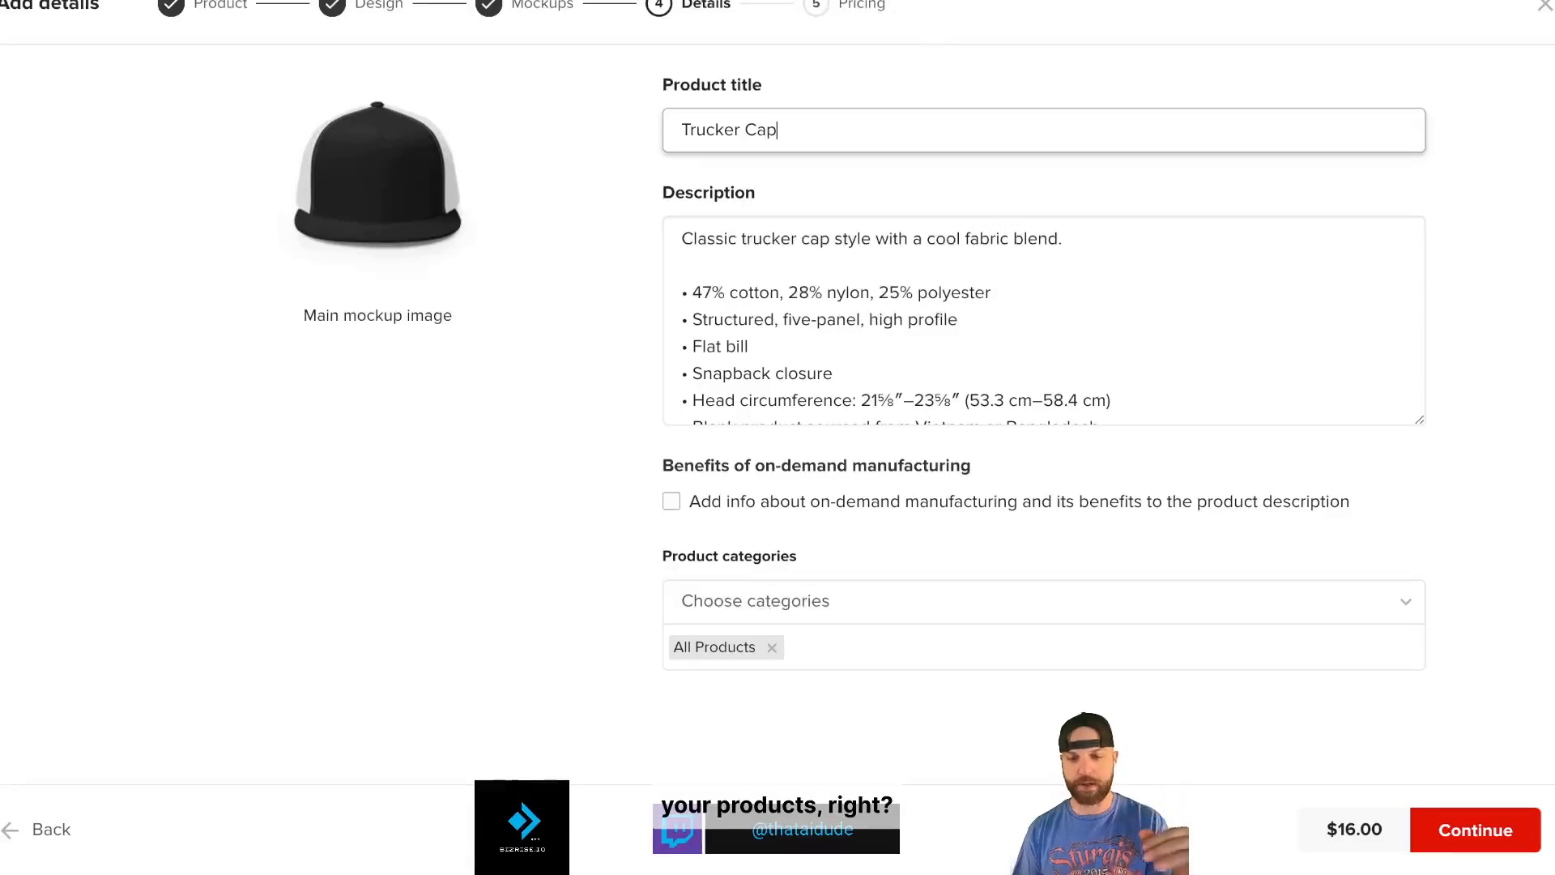
- Open a new browser tab
{"action": "key", "text": "super+t"}
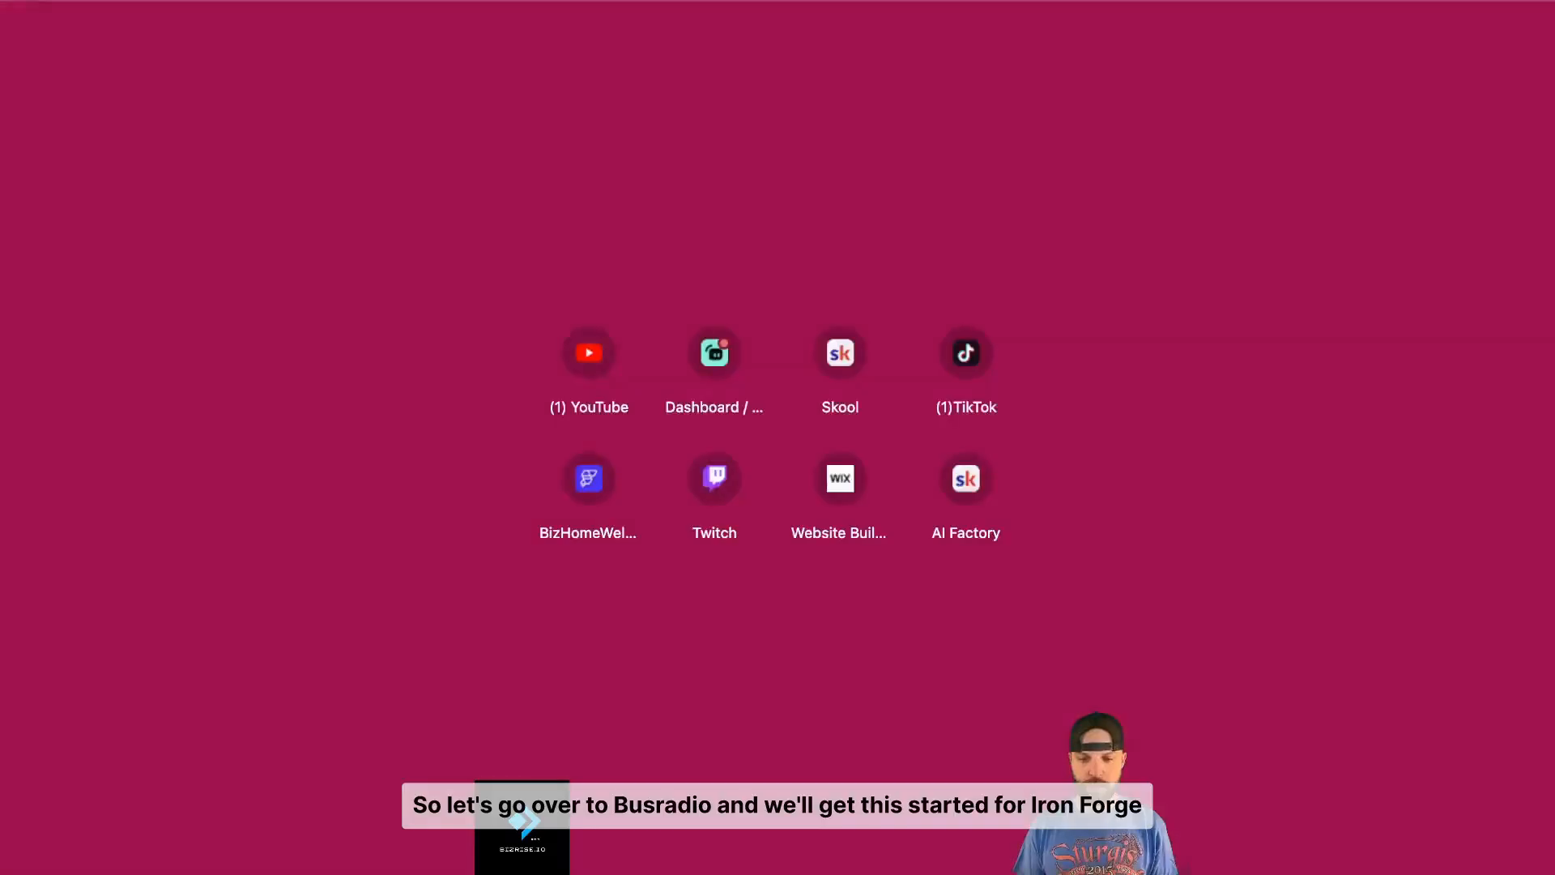
- Go to bizrise.io and open the E-Commerce product list, then switch to the YouTube tab
{"action": "type", "text": "bi"}
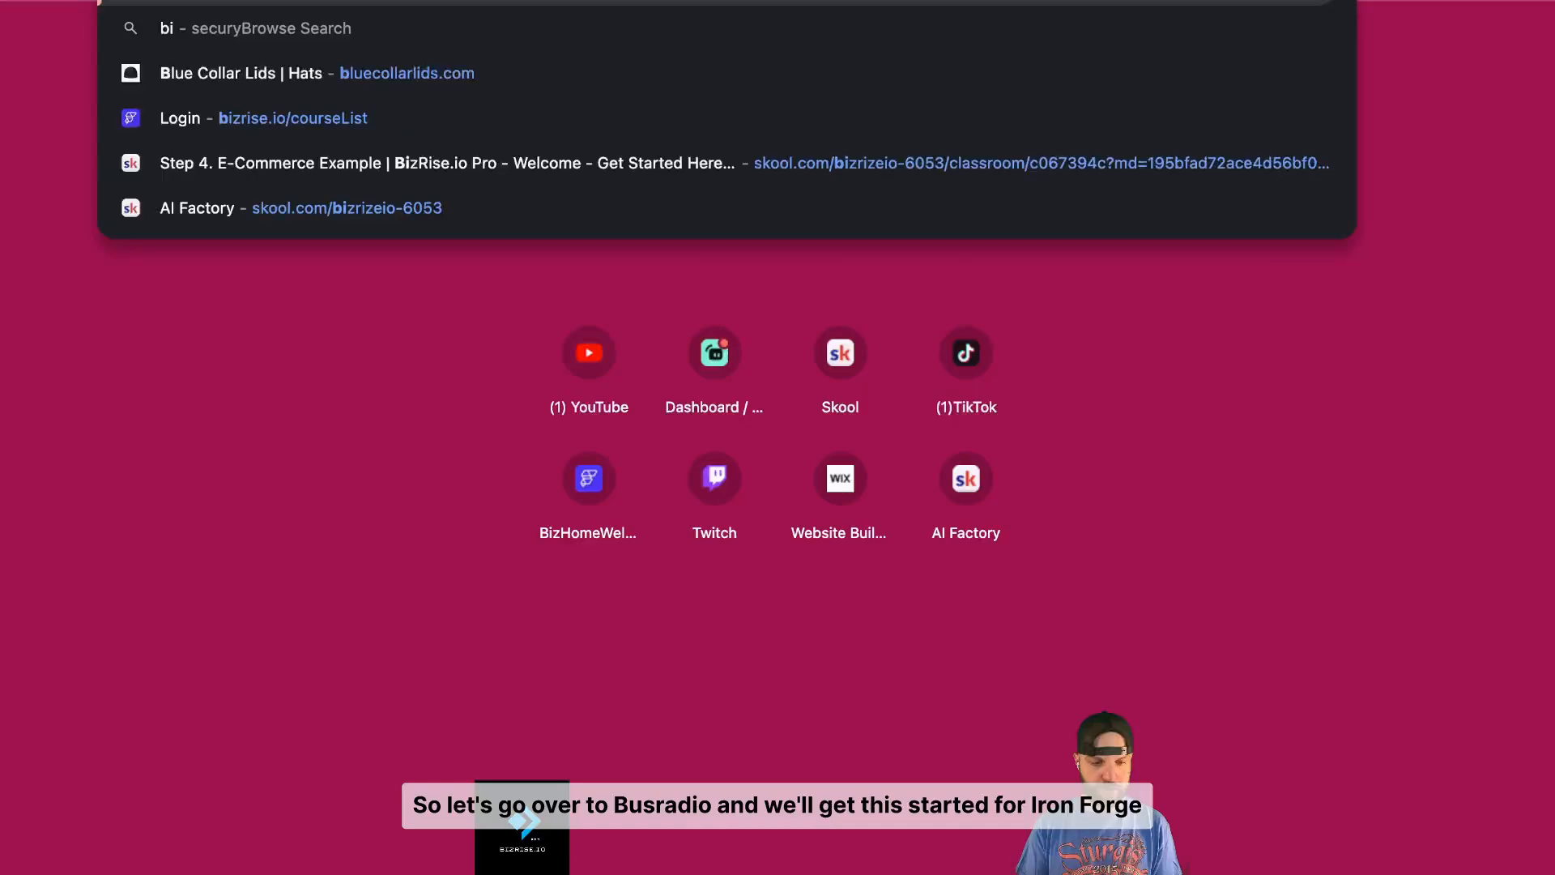
{"action": "type", "text": "zrise.io"}
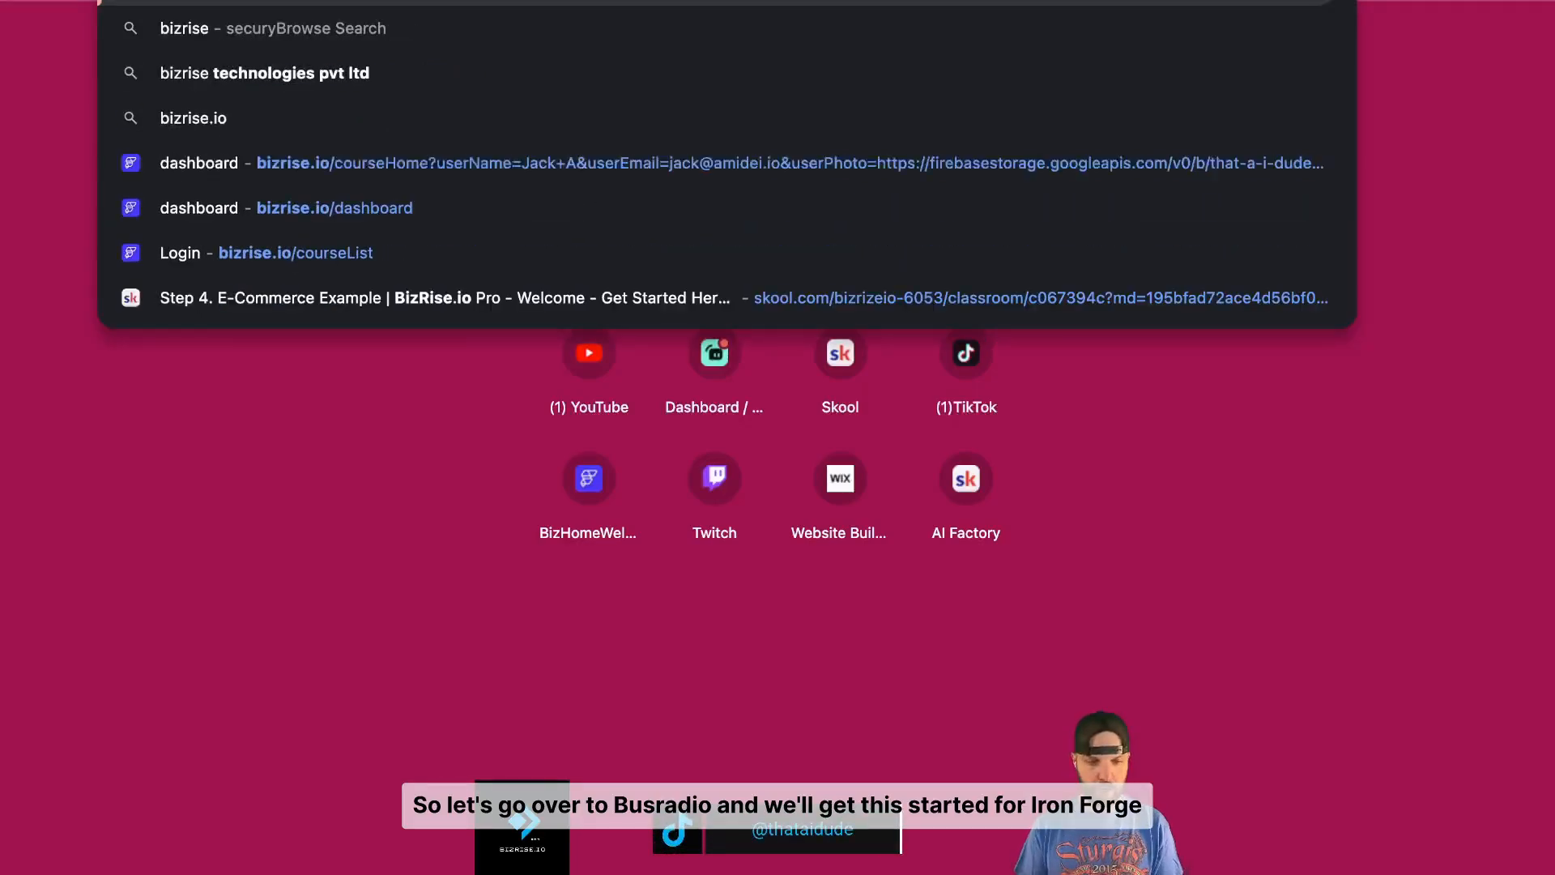
{"action": "key", "text": "Return"}
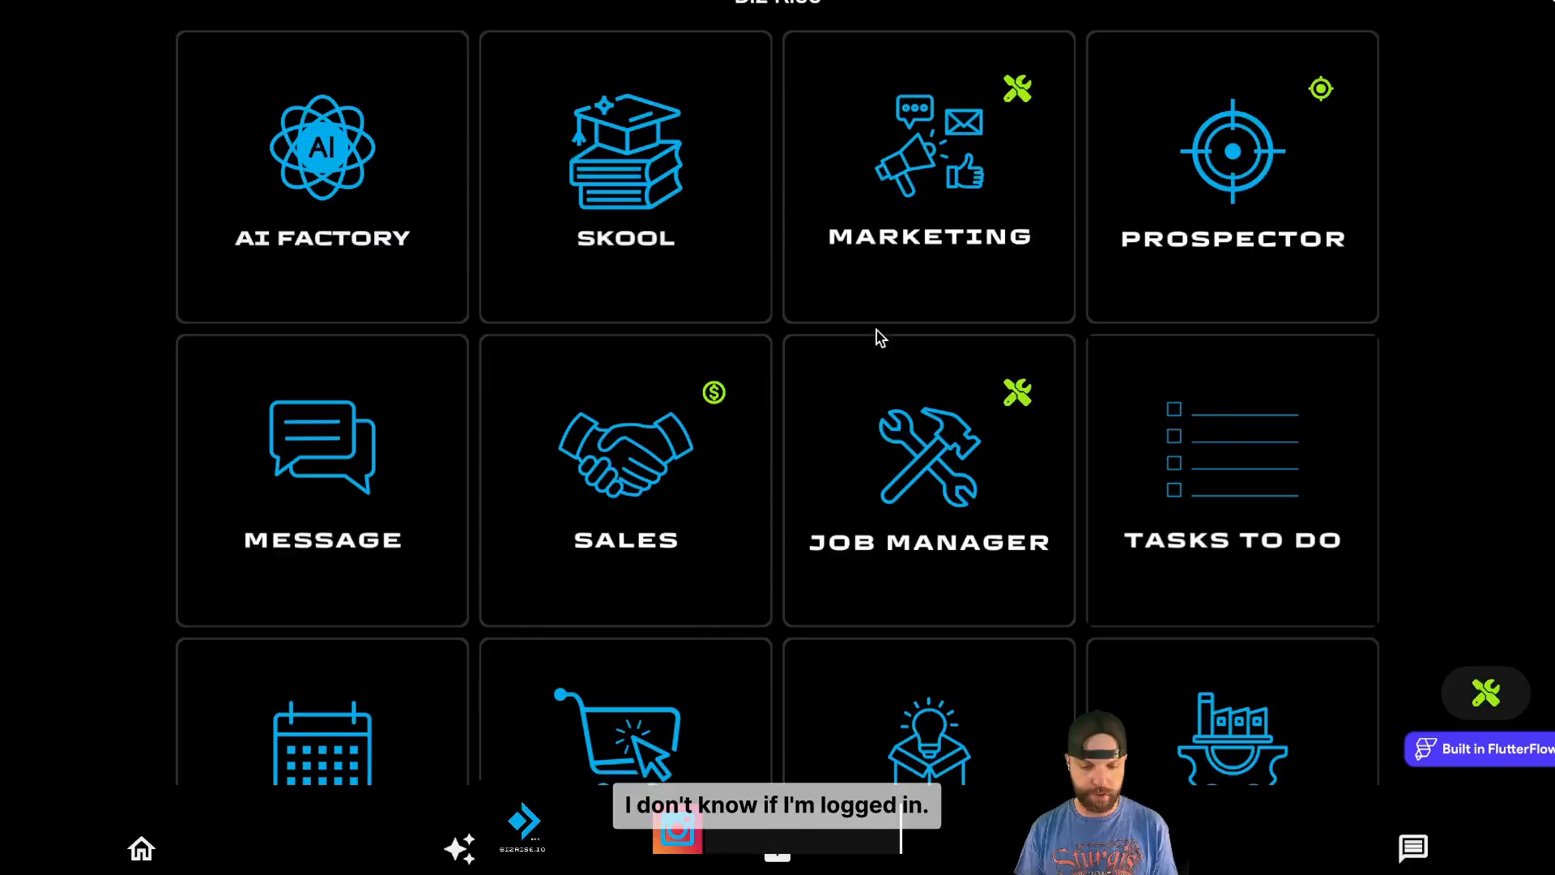
{"action": "scroll", "coordinate": [670, 491], "scroll_direction": "down", "scroll_amount": 1}
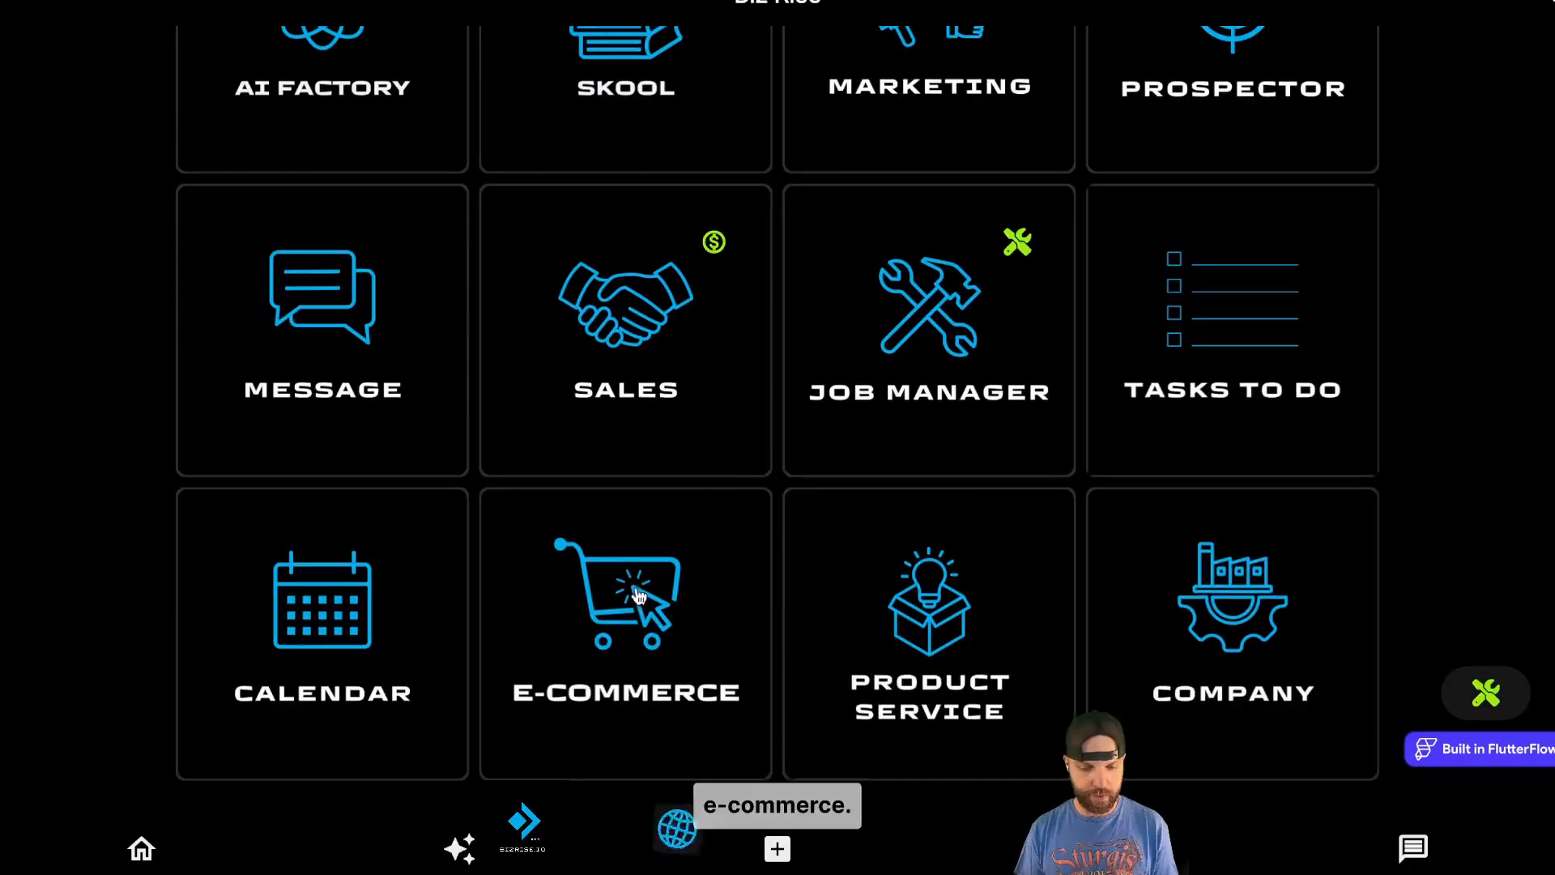
{"action": "left_click", "coordinate": [640, 597]}
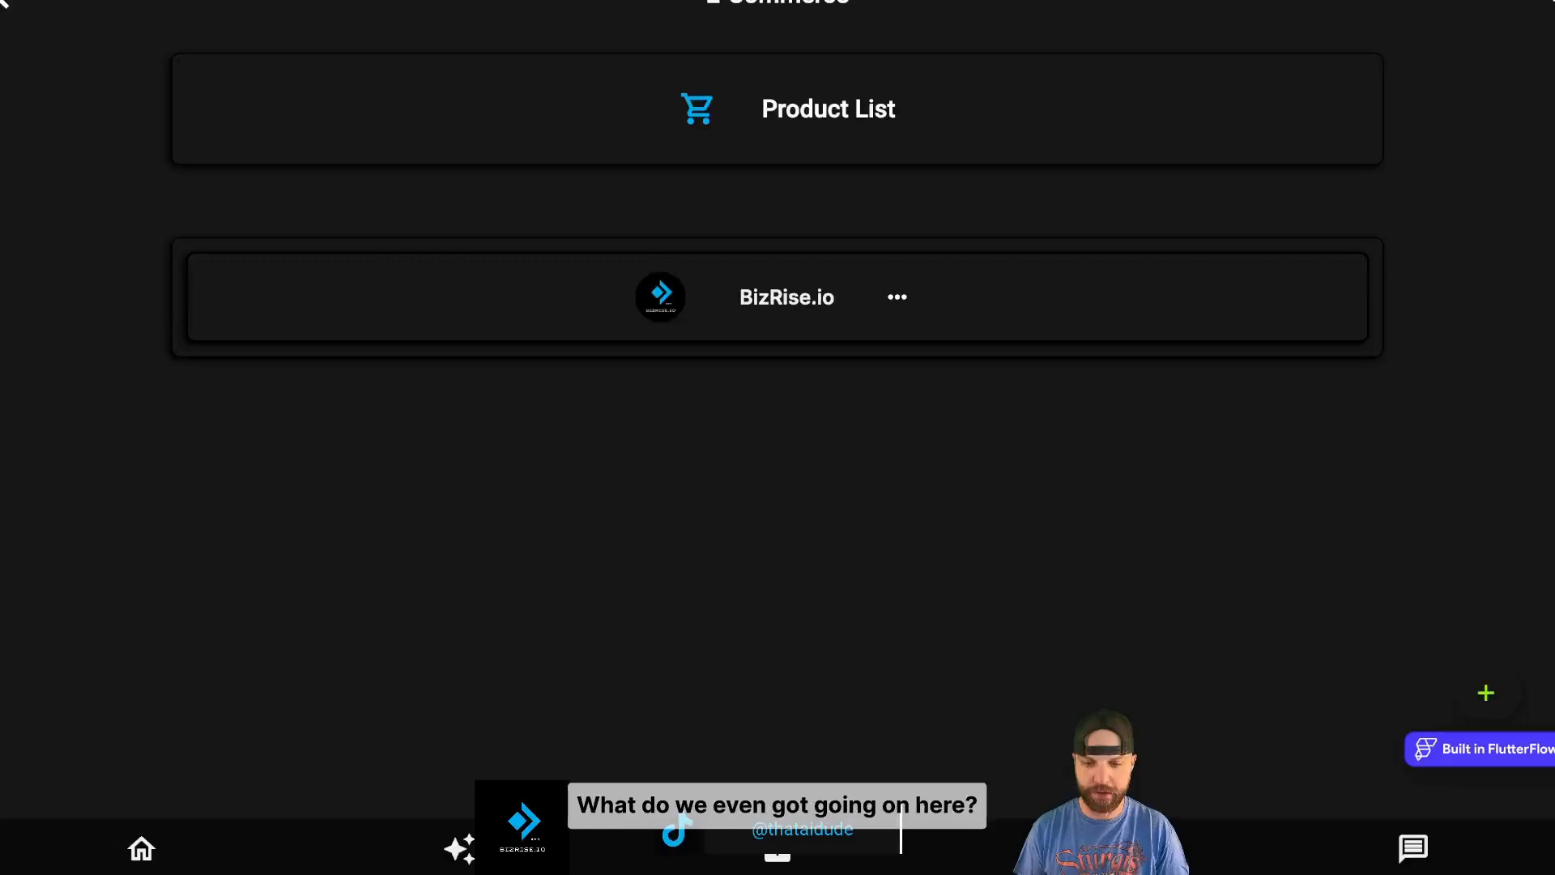
{"action": "left_click", "coordinate": [1077, 2]}
{"action": "scroll", "coordinate": [985, 565], "scroll_direction": "down", "scroll_amount": 6}
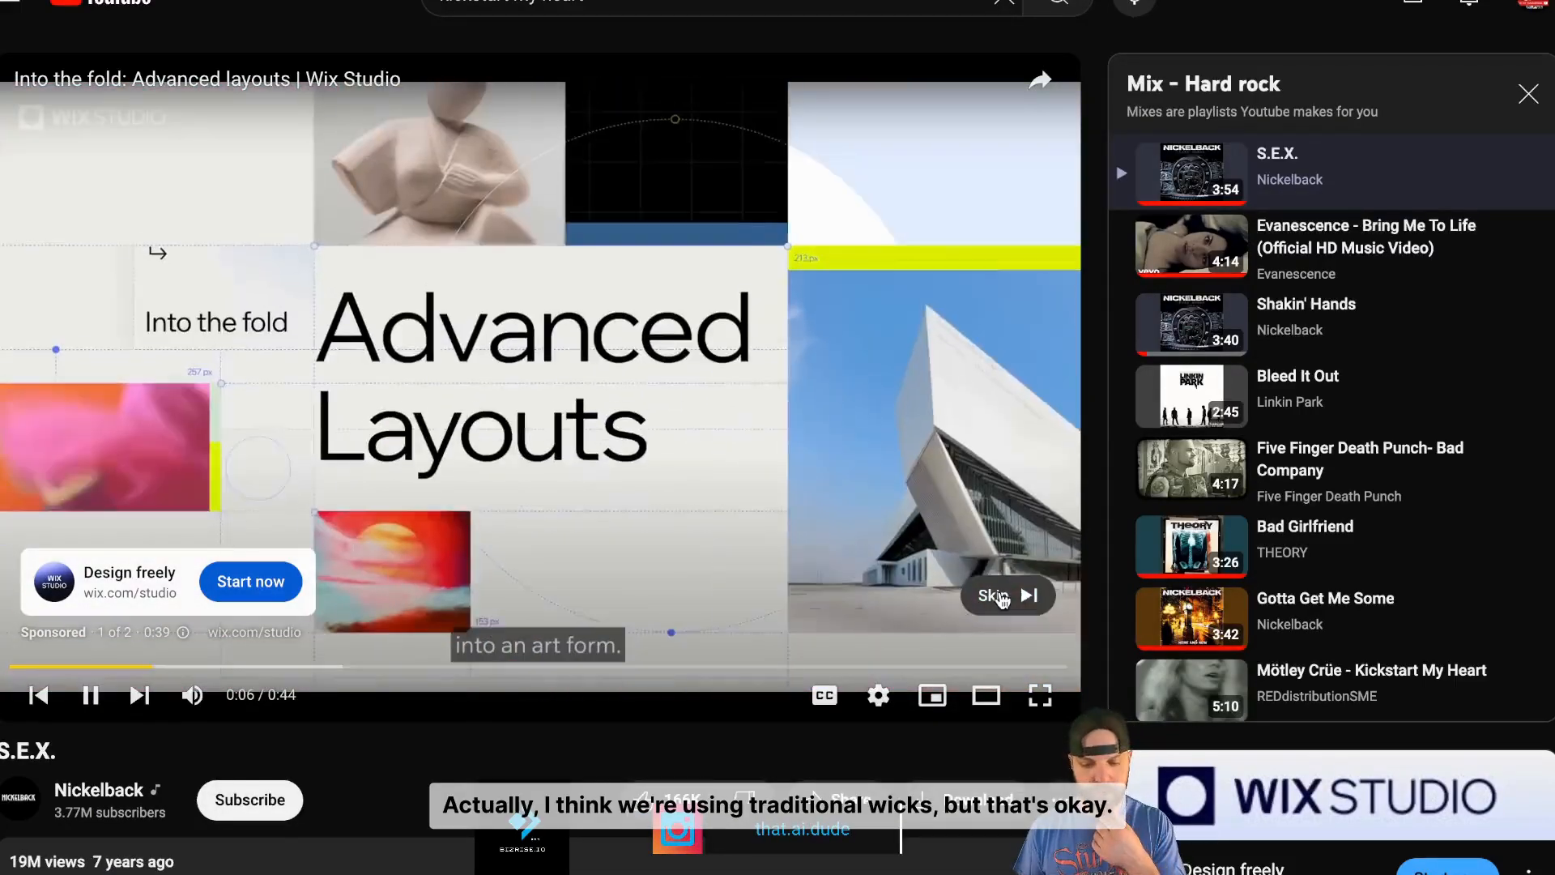
- Skip the YouTube ad, try the next song, then return to Nickelback's S.E.X. in the mix
{"action": "left_click", "coordinate": [1002, 595]}
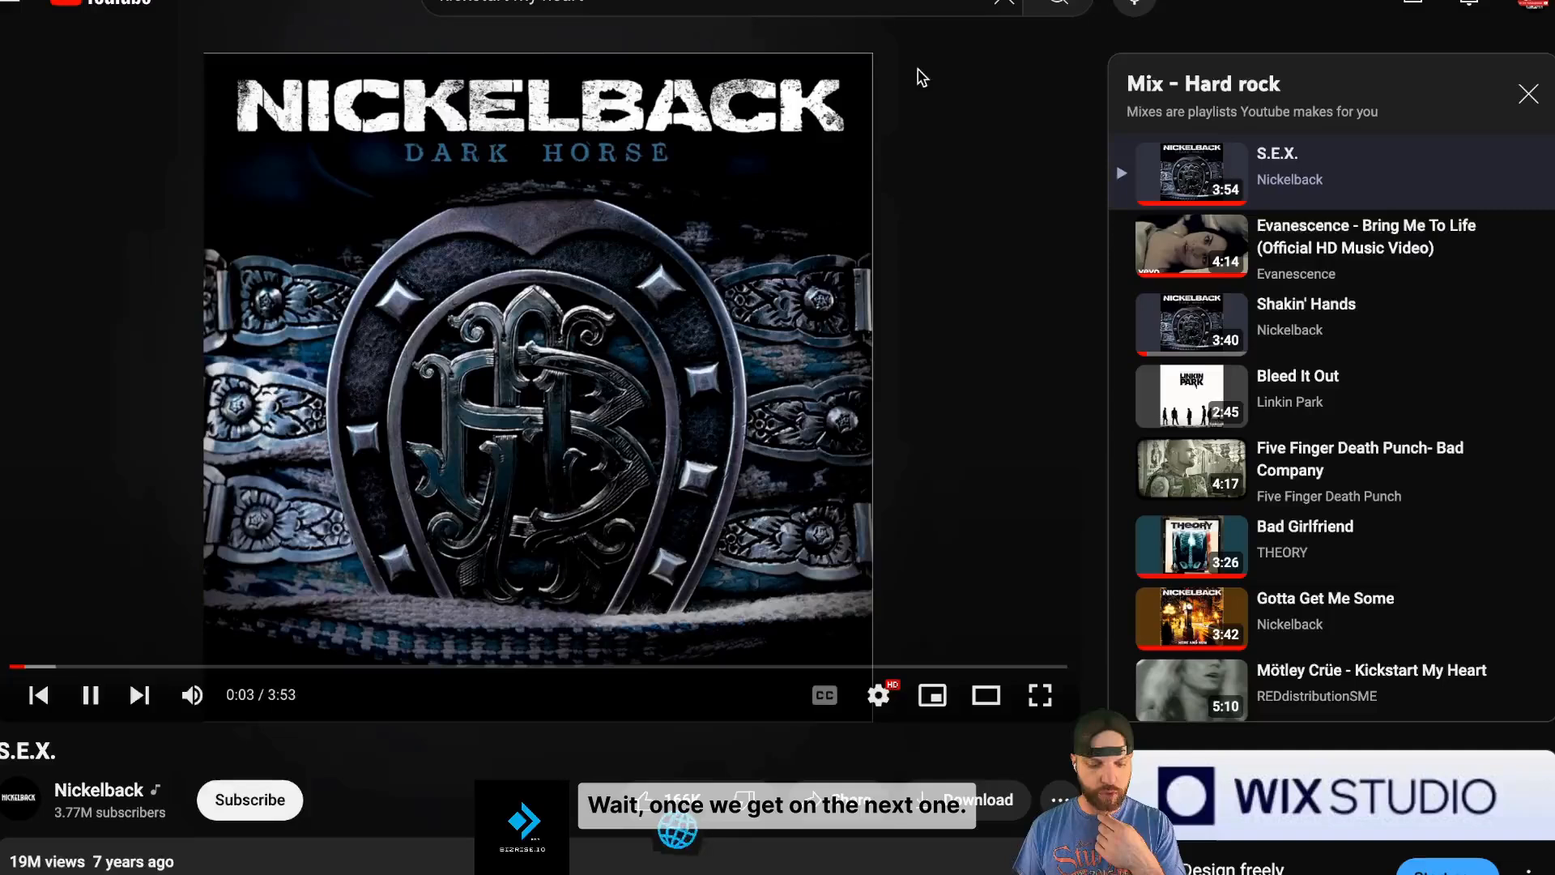
{"action": "scroll", "coordinate": [136, 489], "scroll_direction": "down", "scroll_amount": 3}
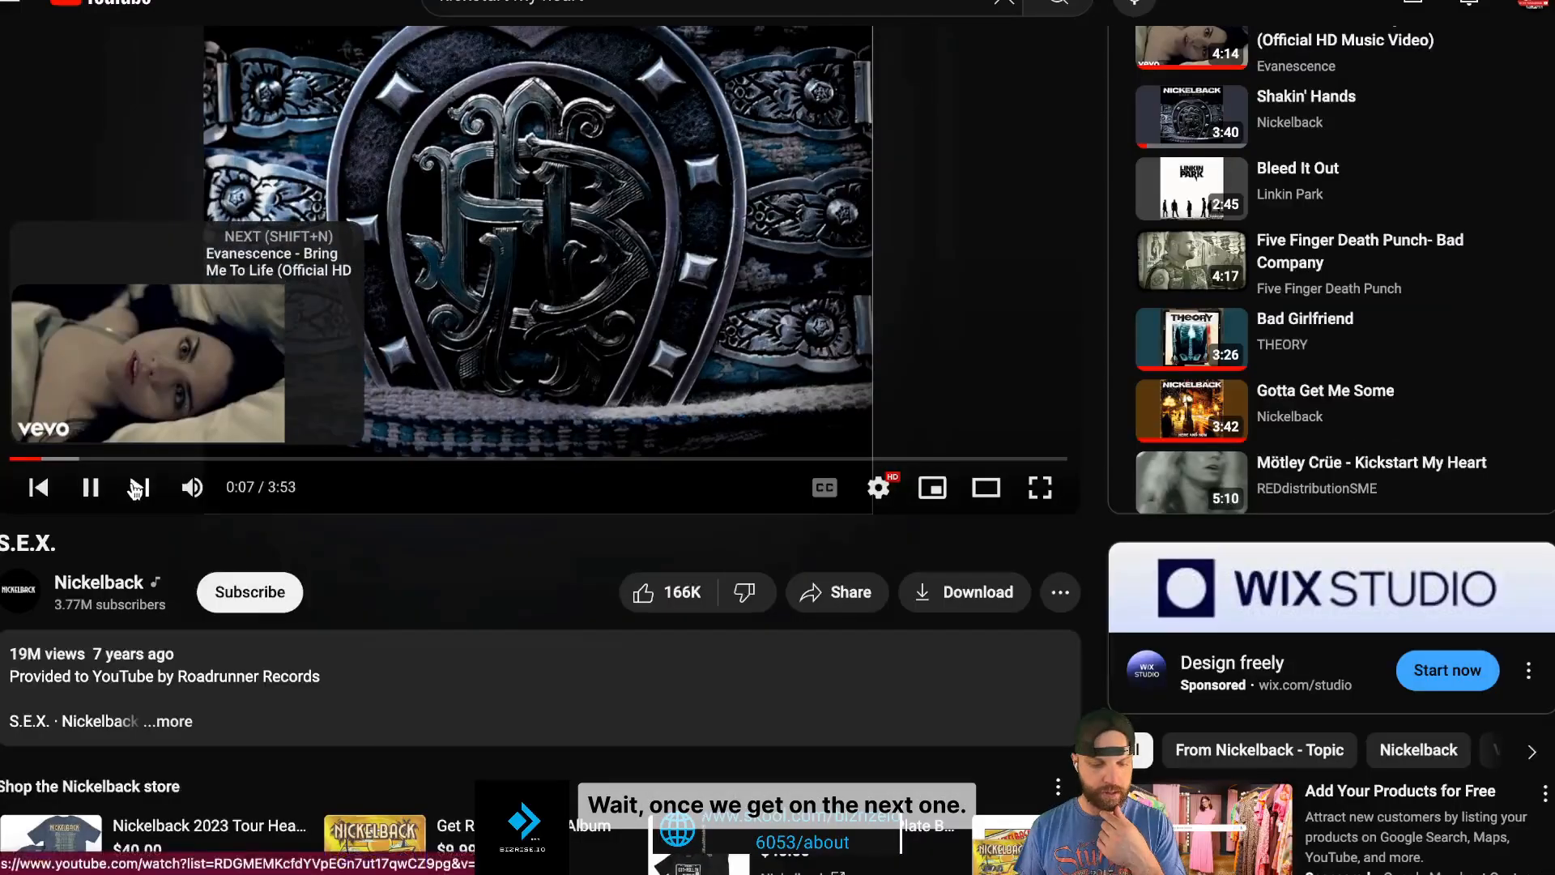
{"action": "left_click", "coordinate": [135, 490]}
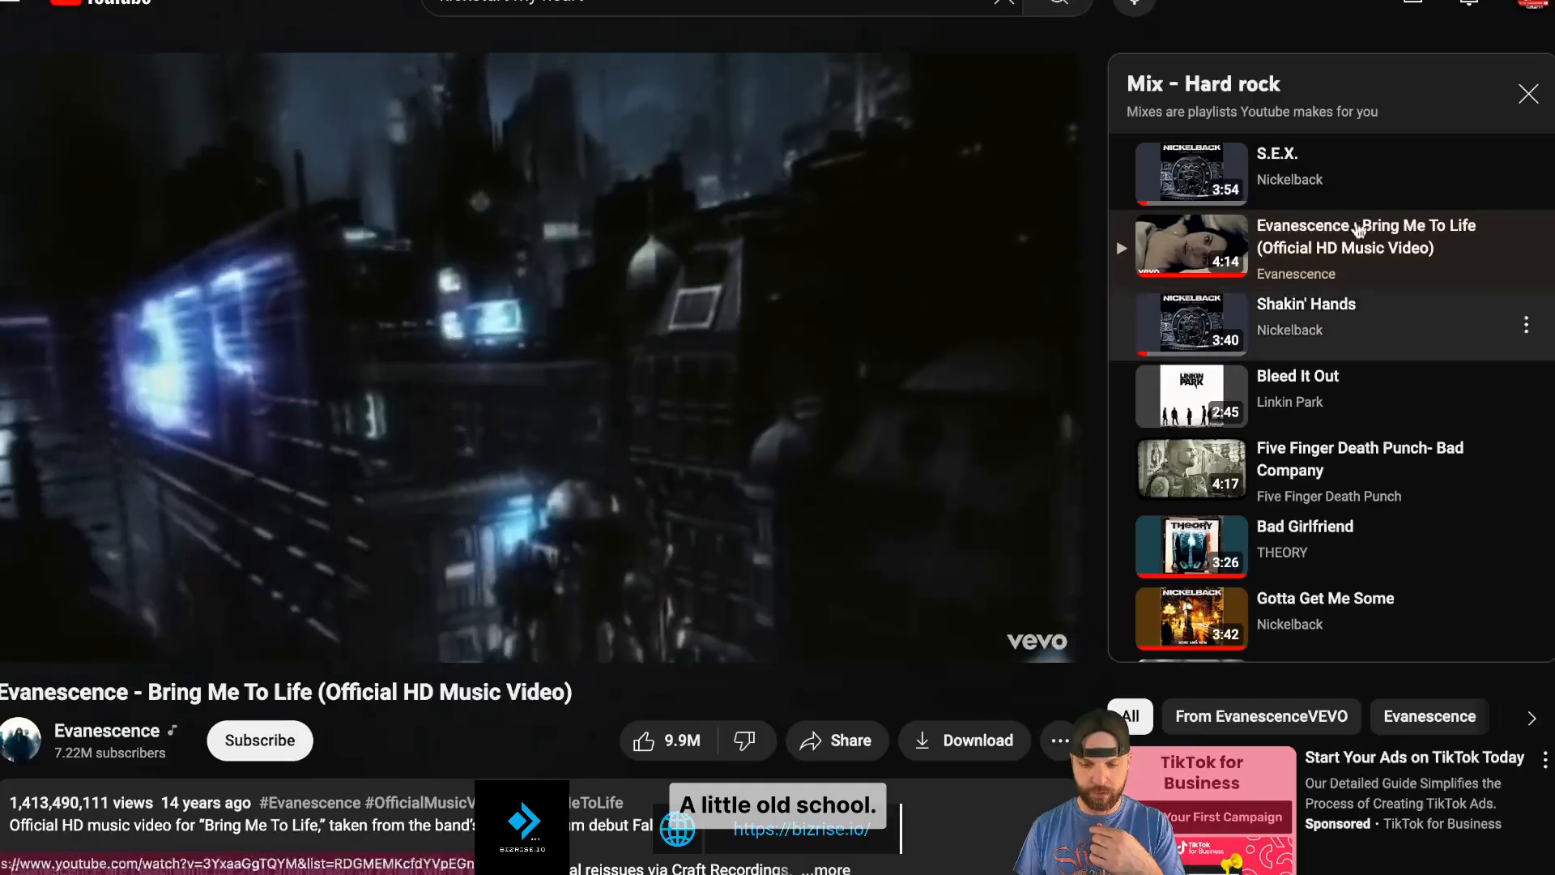
{"action": "left_click", "coordinate": [1337, 180]}
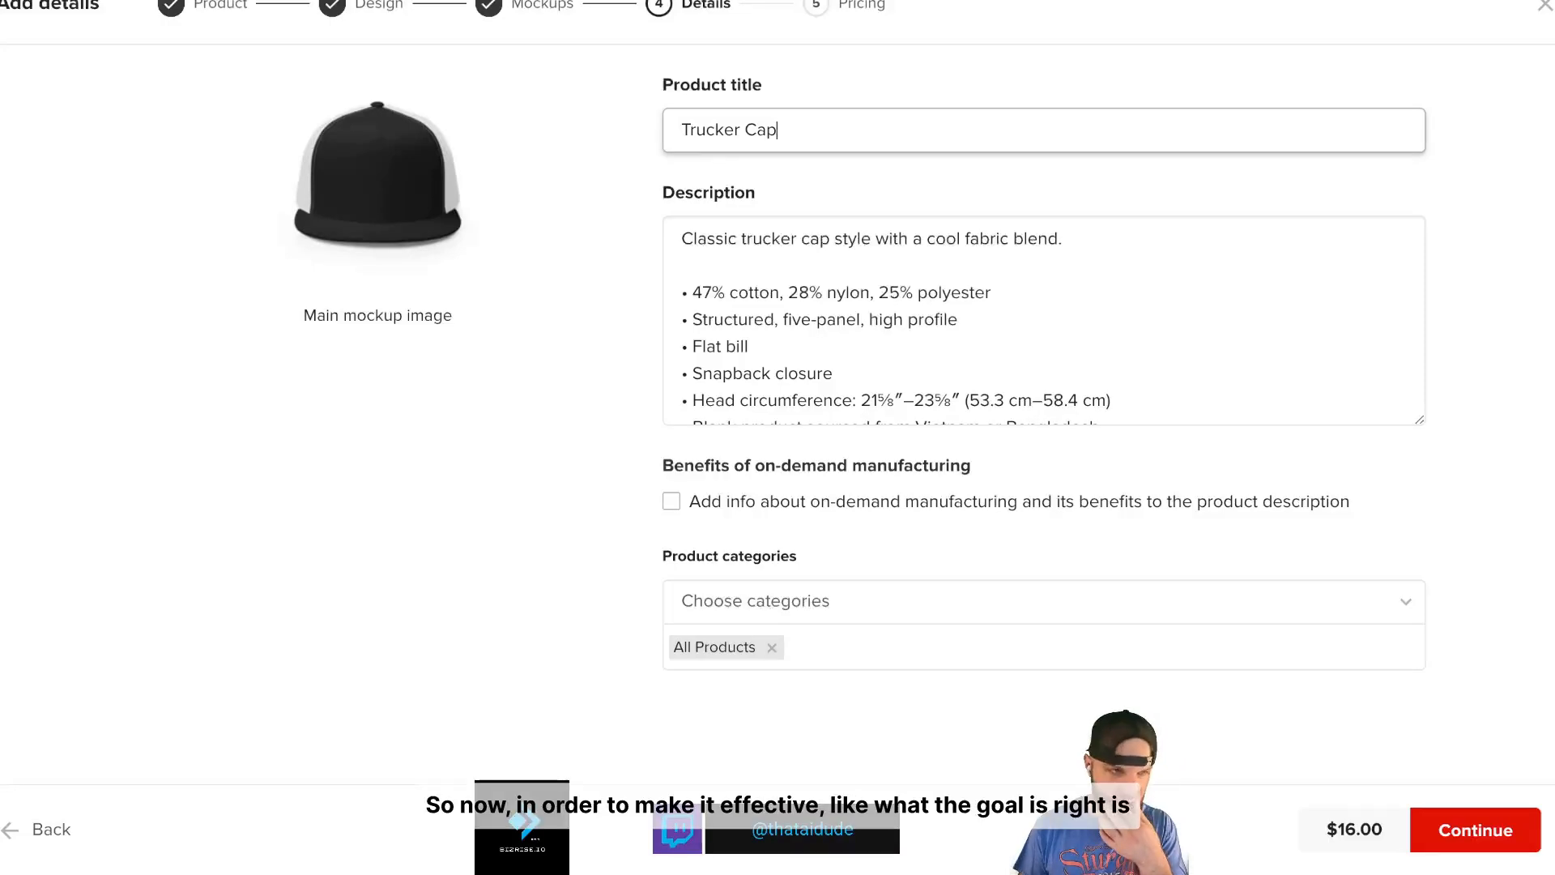
- Click into the Trucker Cap product title field
{"action": "left_click", "coordinate": [948, 115]}
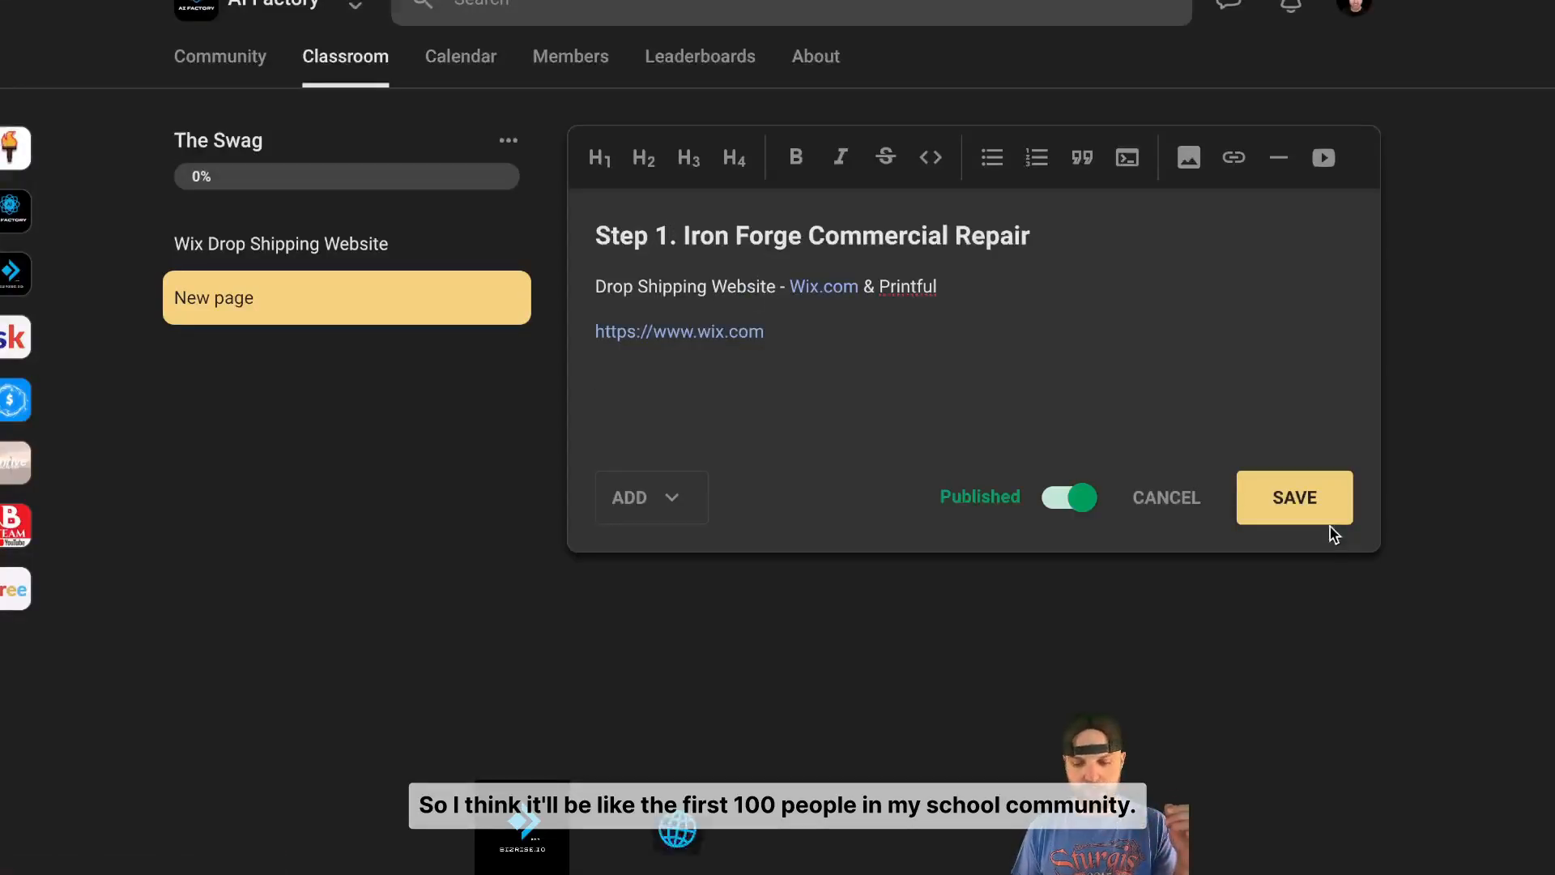
- Save the Step 1. Iron Forge Commercial Repair lesson and browse the AI Factory About page
{"action": "left_click", "coordinate": [1305, 494]}
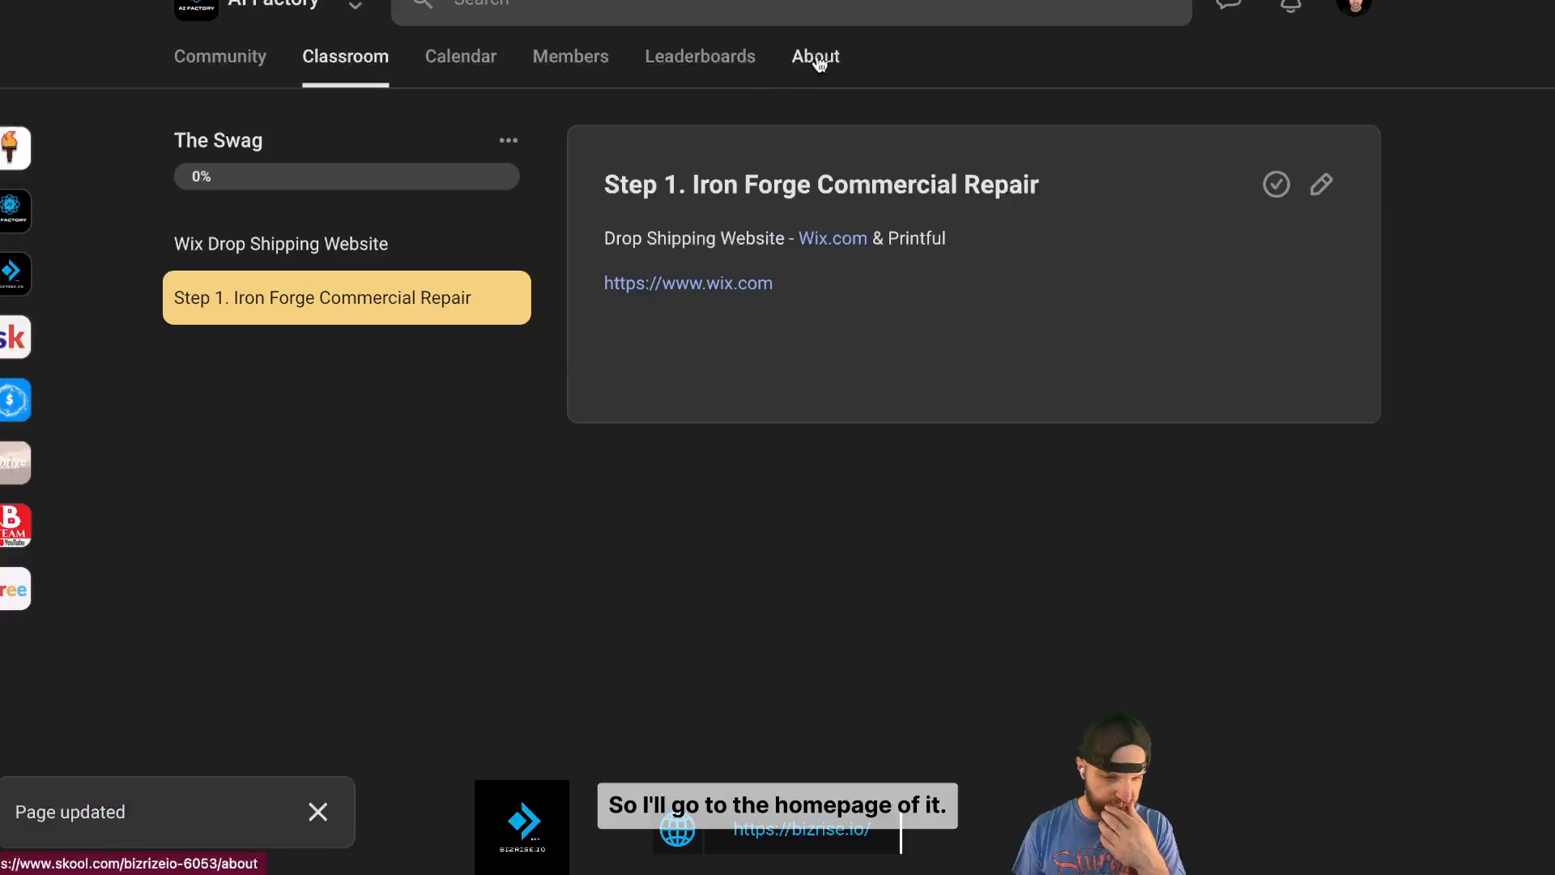
{"action": "left_click", "coordinate": [818, 58]}
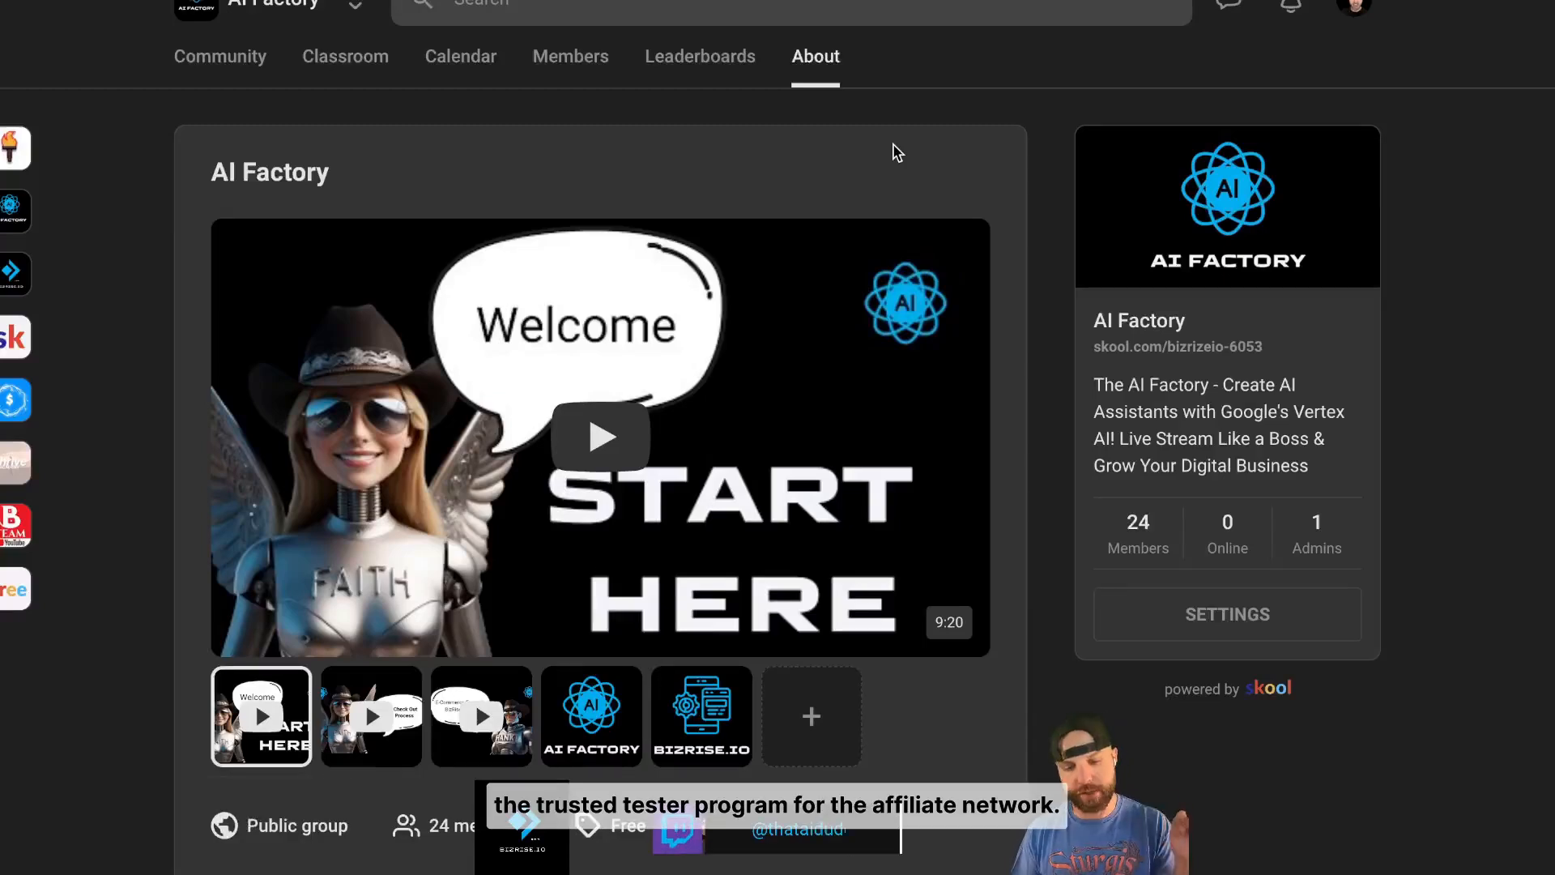
{"action": "scroll", "coordinate": [896, 153], "scroll_direction": "down", "scroll_amount": 3}
{"action": "scroll", "coordinate": [896, 153], "scroll_direction": "down", "scroll_amount": 2}
{"action": "scroll", "coordinate": [897, 153], "scroll_direction": "up", "scroll_amount": 5}
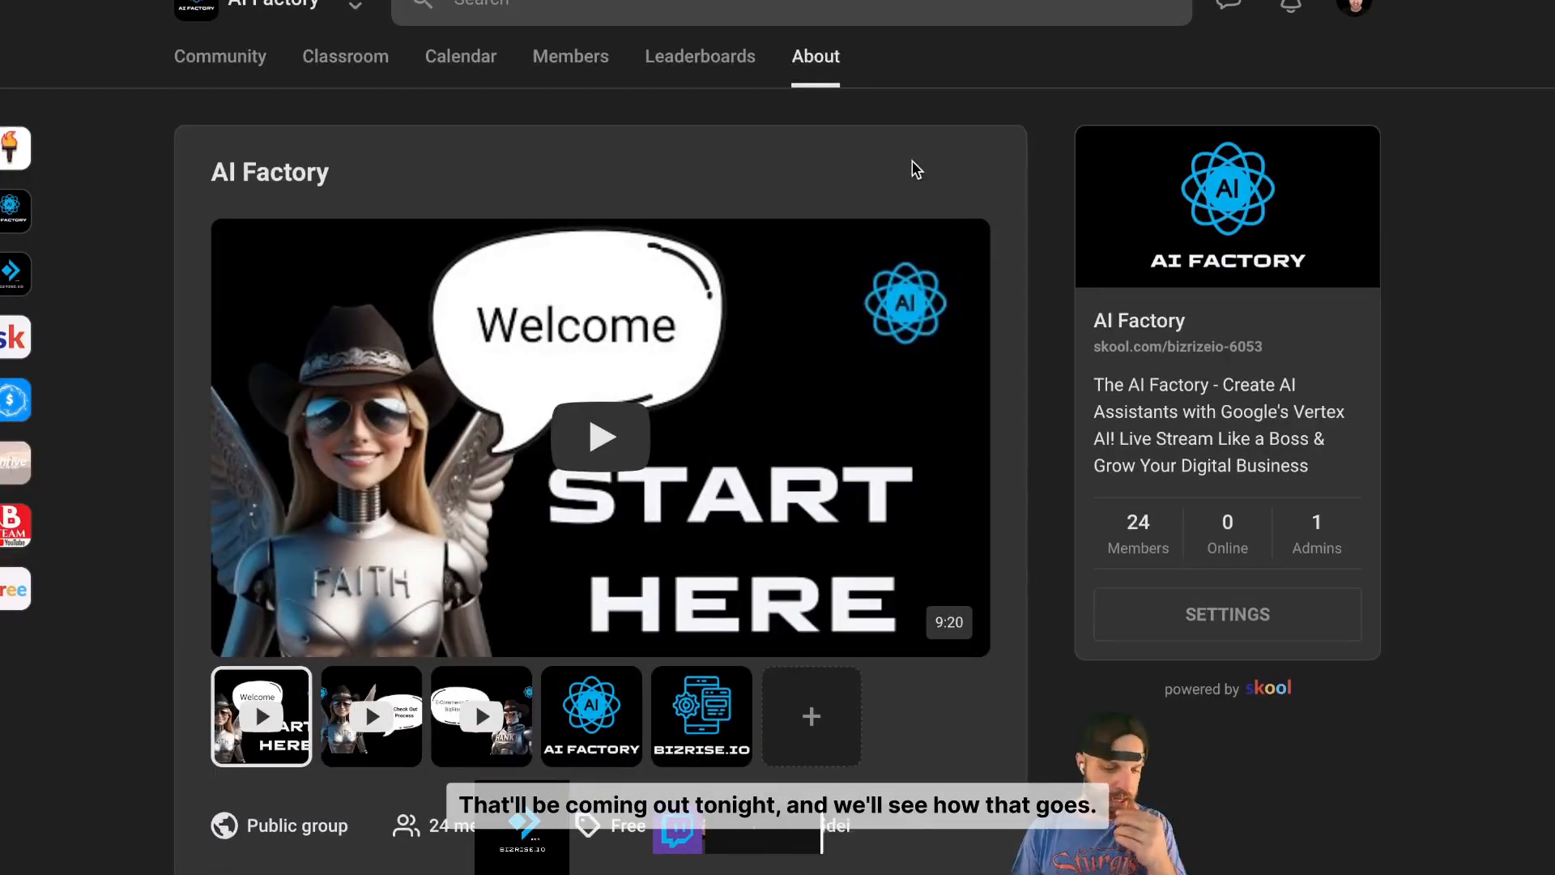
{"action": "scroll", "coordinate": [964, 210], "scroll_direction": "down", "scroll_amount": 2}
{"action": "scroll", "coordinate": [964, 210], "scroll_direction": "up", "scroll_amount": 3}
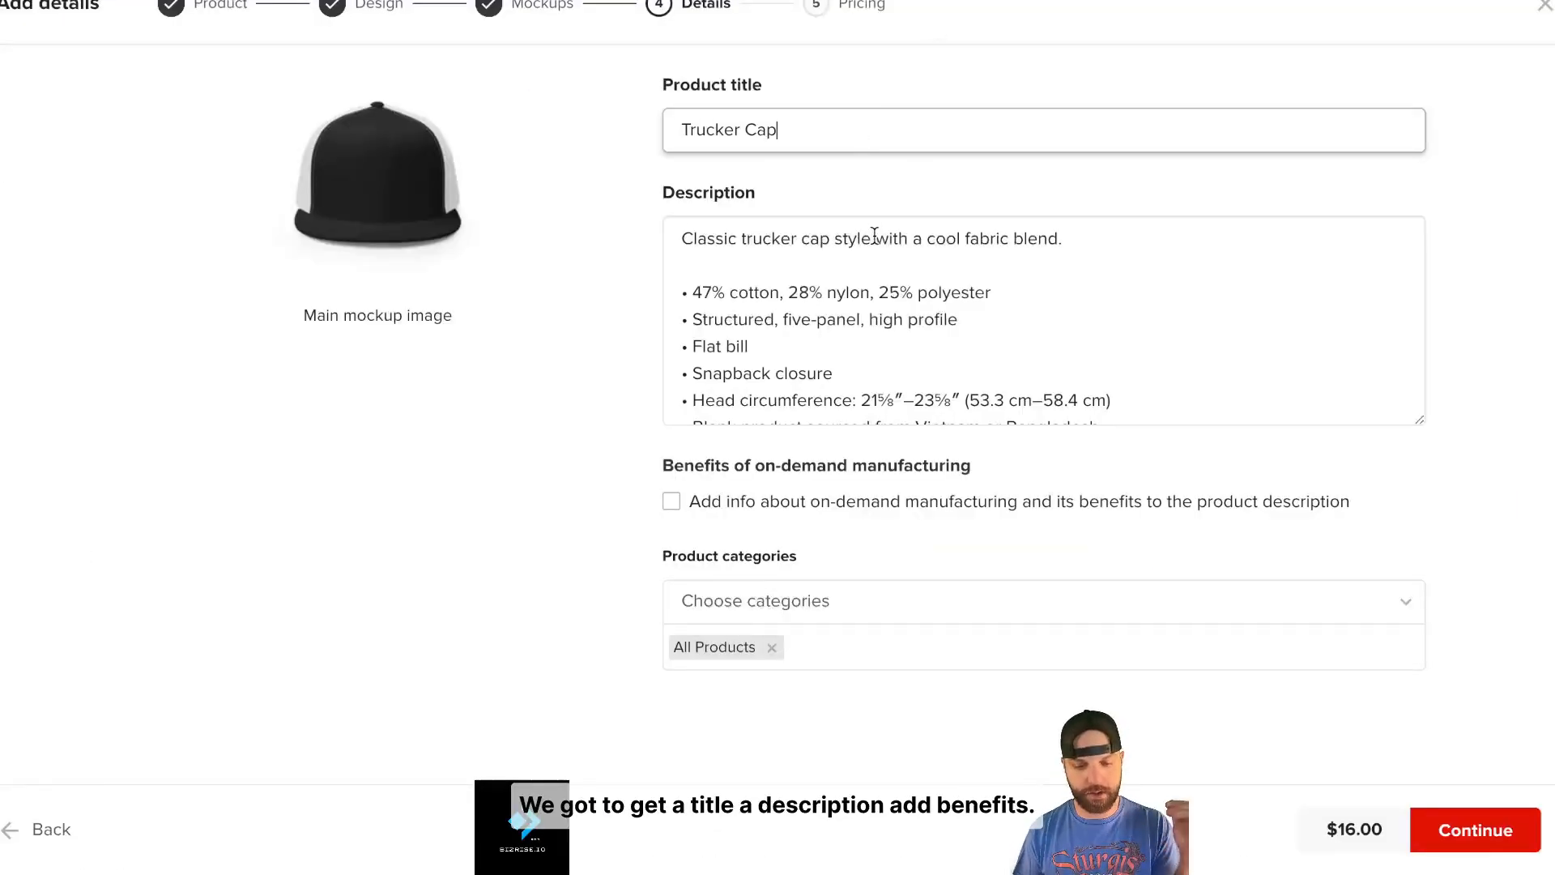
- Scroll the trucker cap description, then start a new product in BizRise.io E-Commerce
{"action": "scroll", "coordinate": [874, 235], "scroll_direction": "down", "scroll_amount": 1}
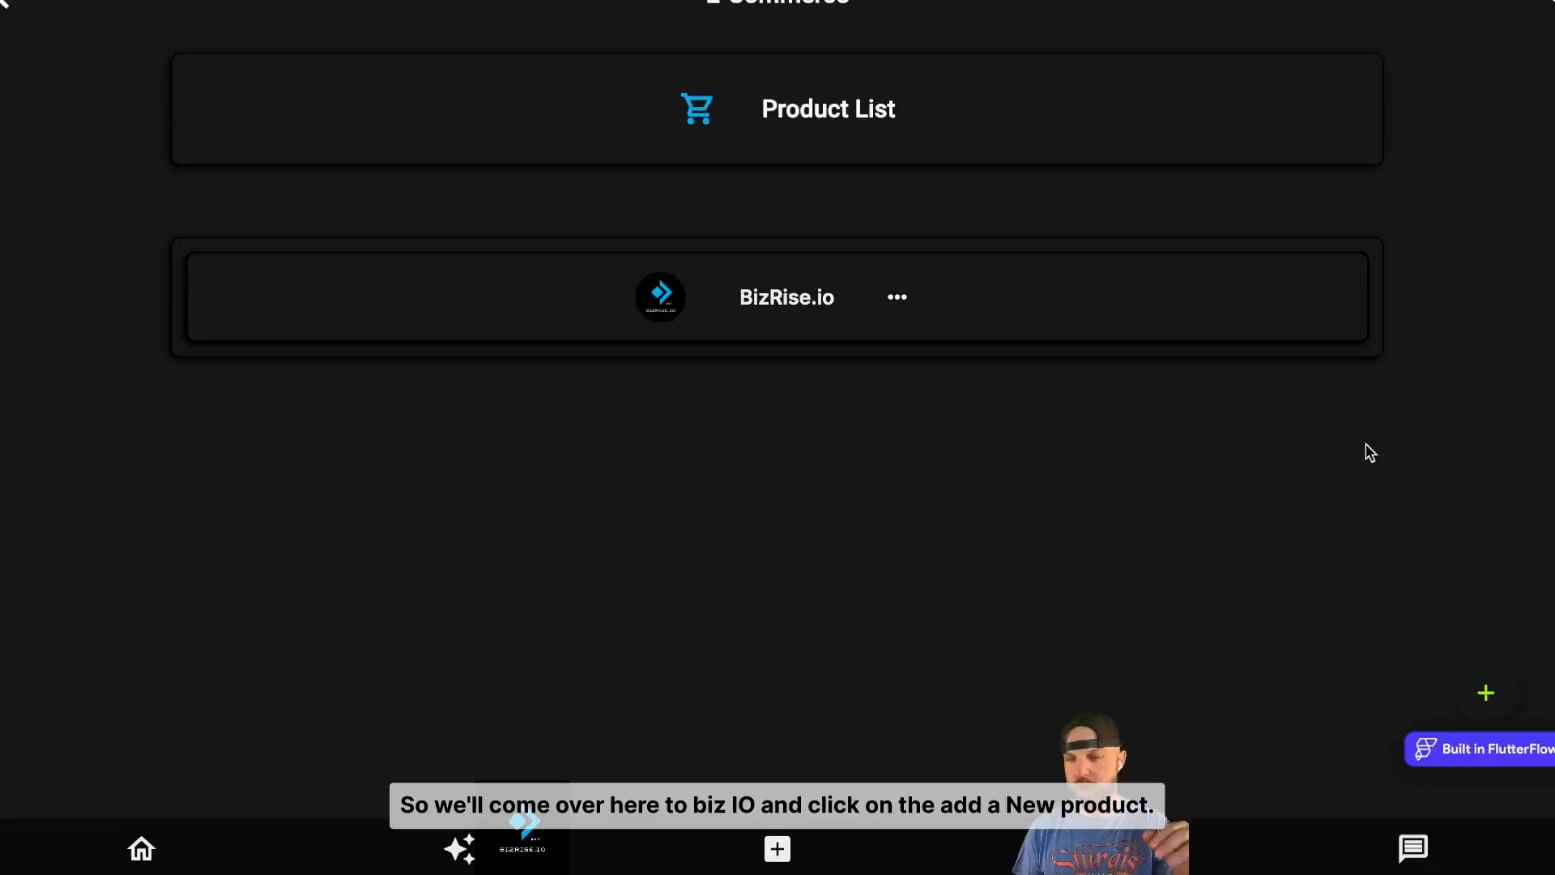
{"action": "left_click", "coordinate": [1489, 699]}
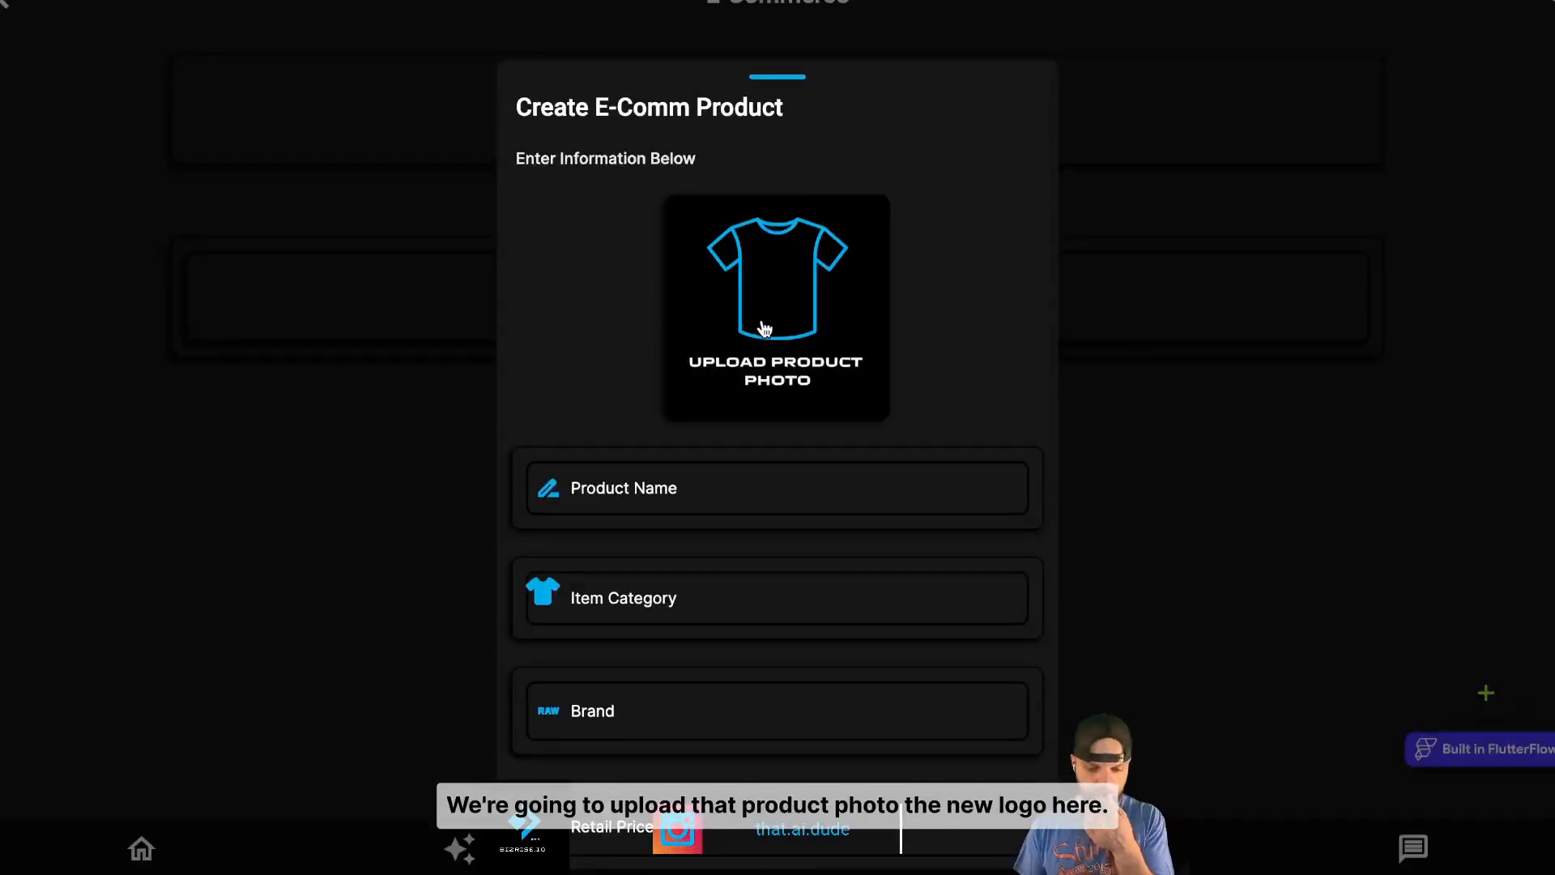
- Use IronForgeNeLogo.png as the product photo and name the product Iron Forge Steel Hat
{"action": "left_click", "coordinate": [764, 326]}
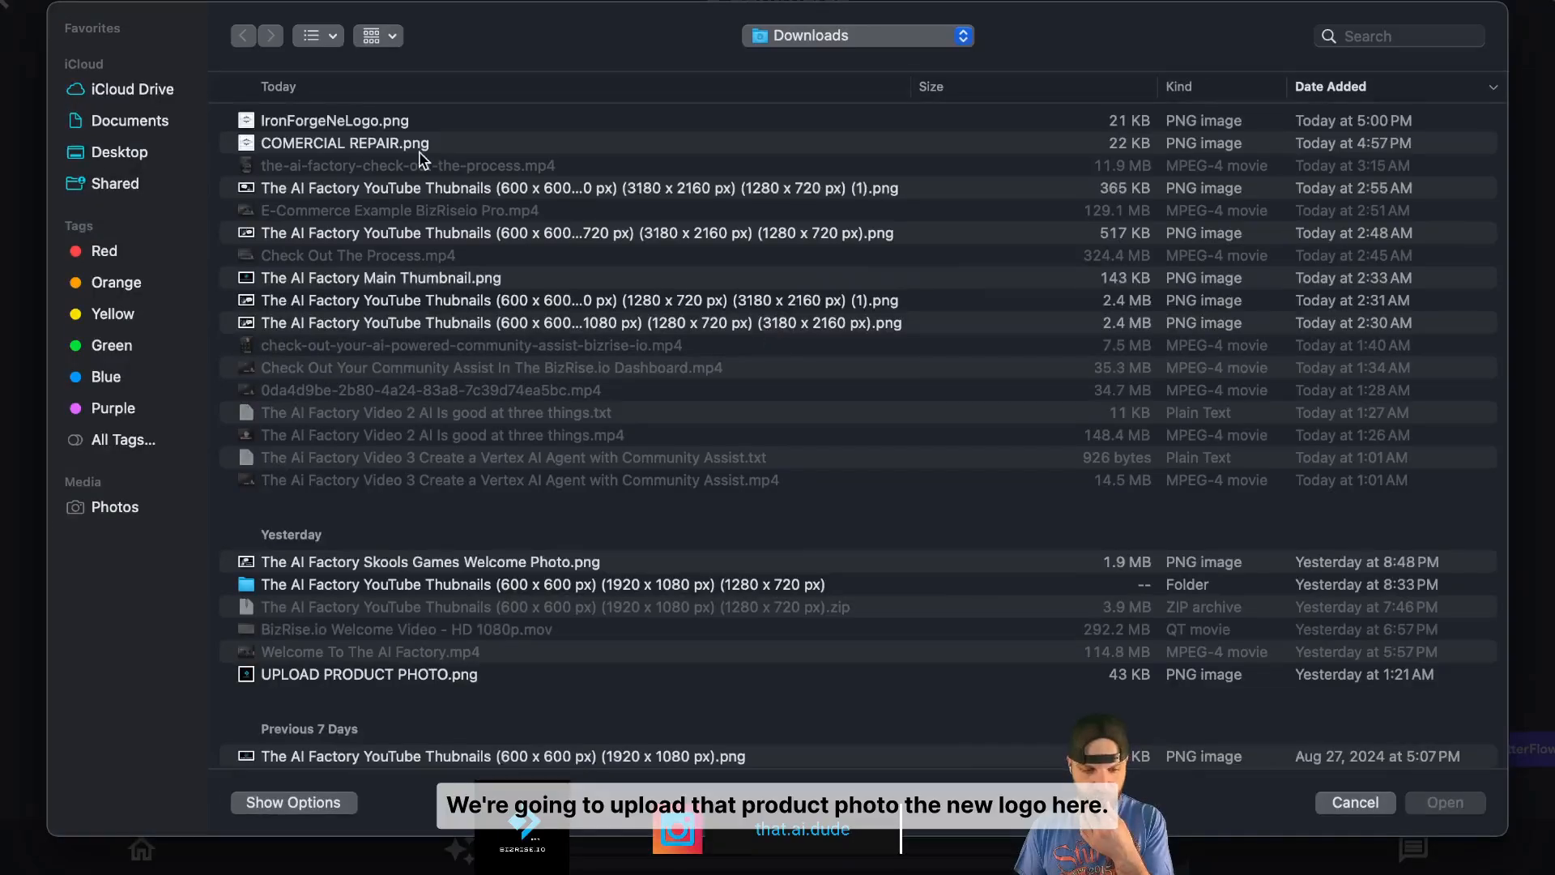
{"action": "double_click", "coordinate": [358, 120]}
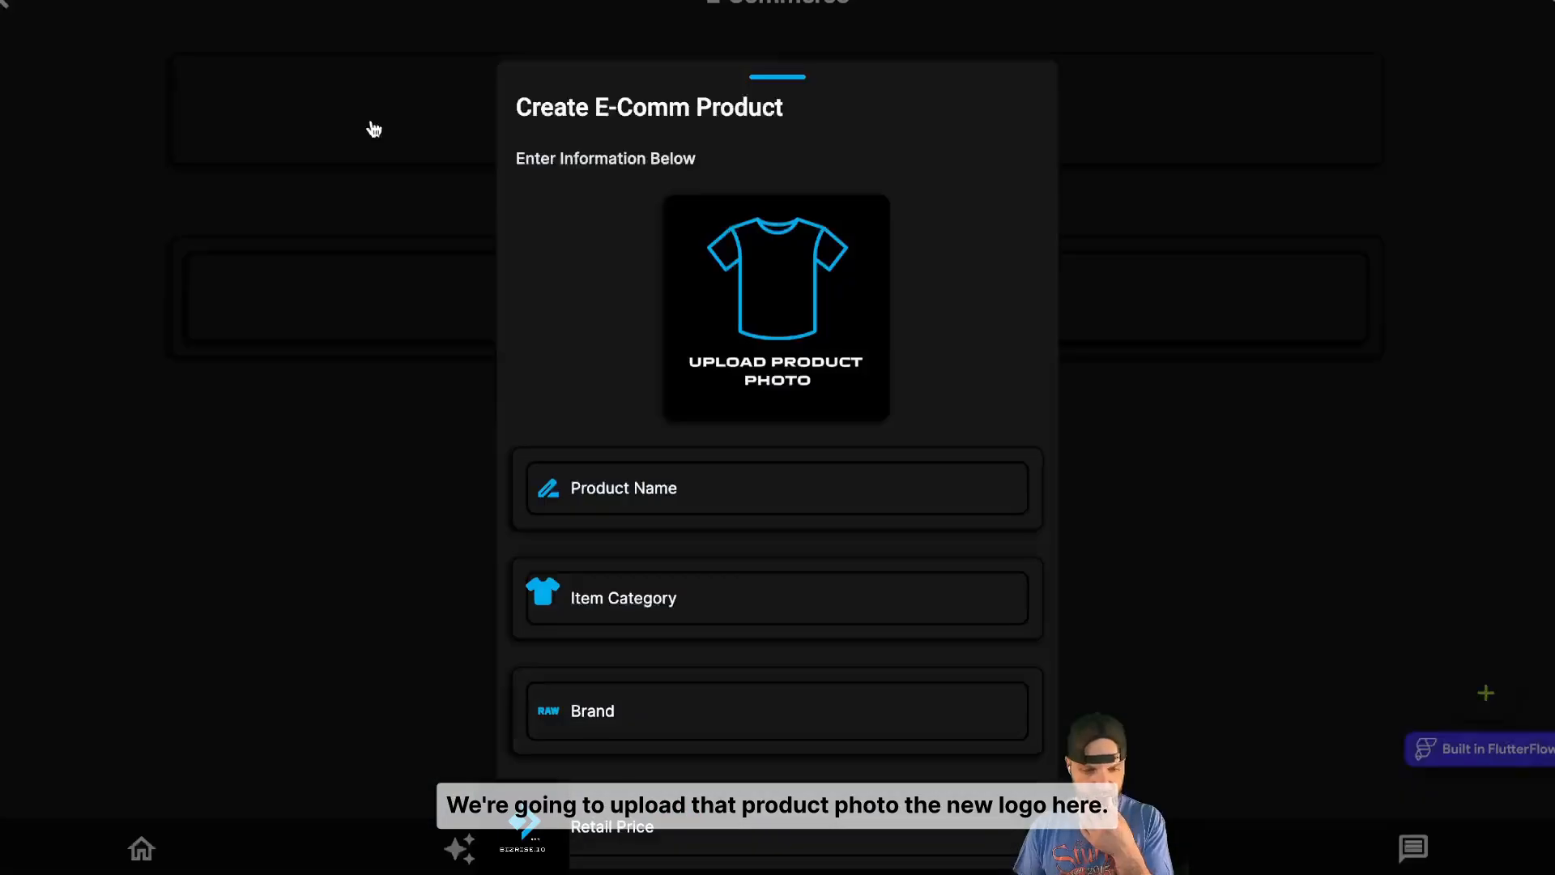
{"action": "left_click", "coordinate": [780, 504]}
{"action": "type", "text": "Colorado Green Hat"}
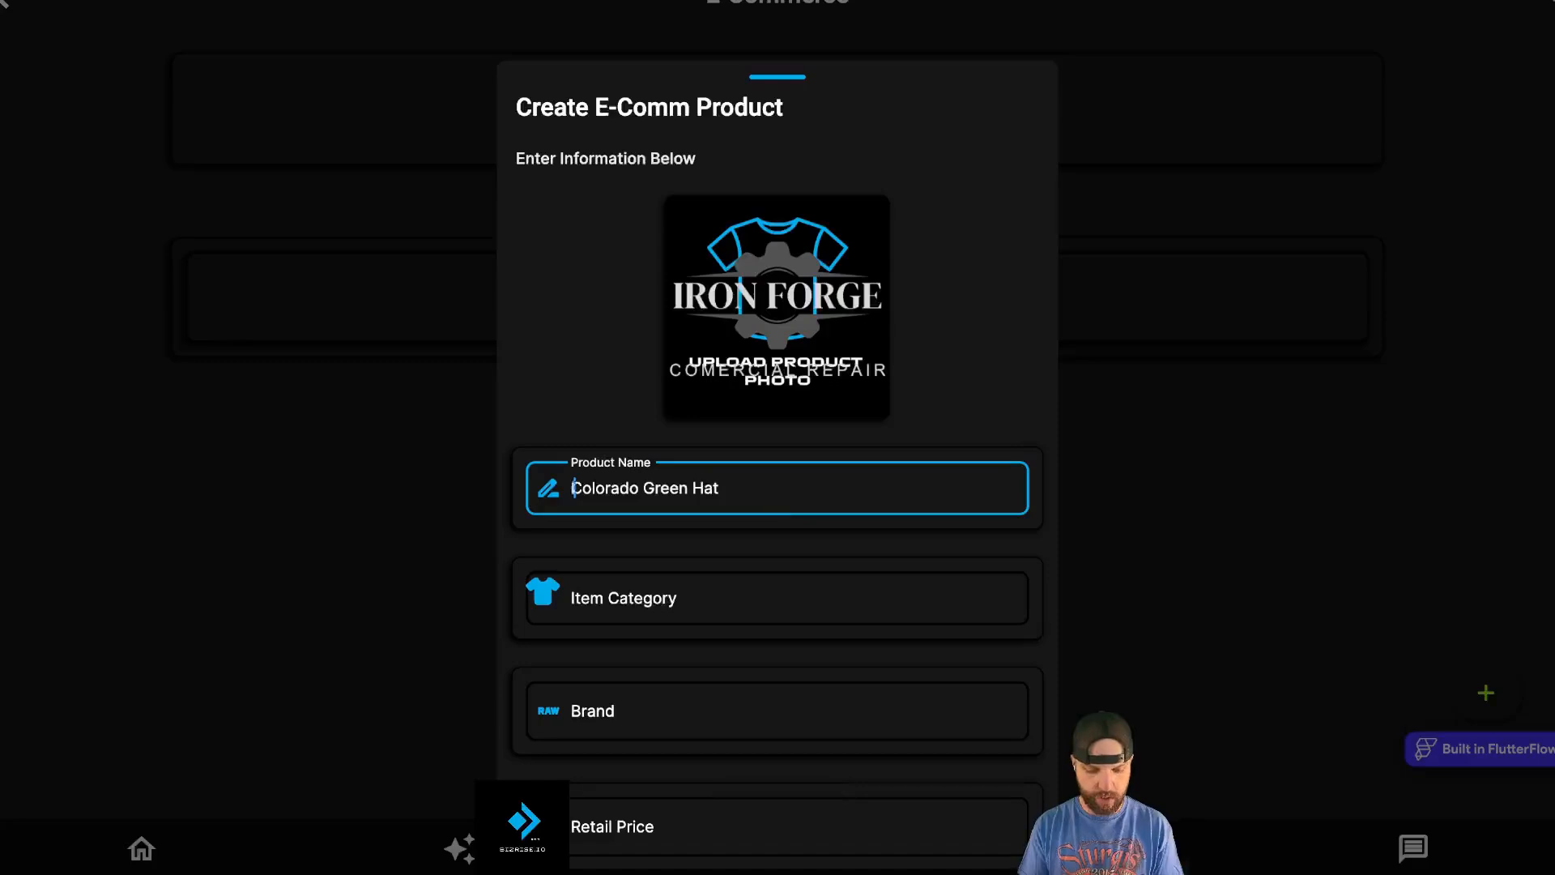
{"action": "key", "text": "ctrl+a"}
{"action": "type", "text": "Ir"}
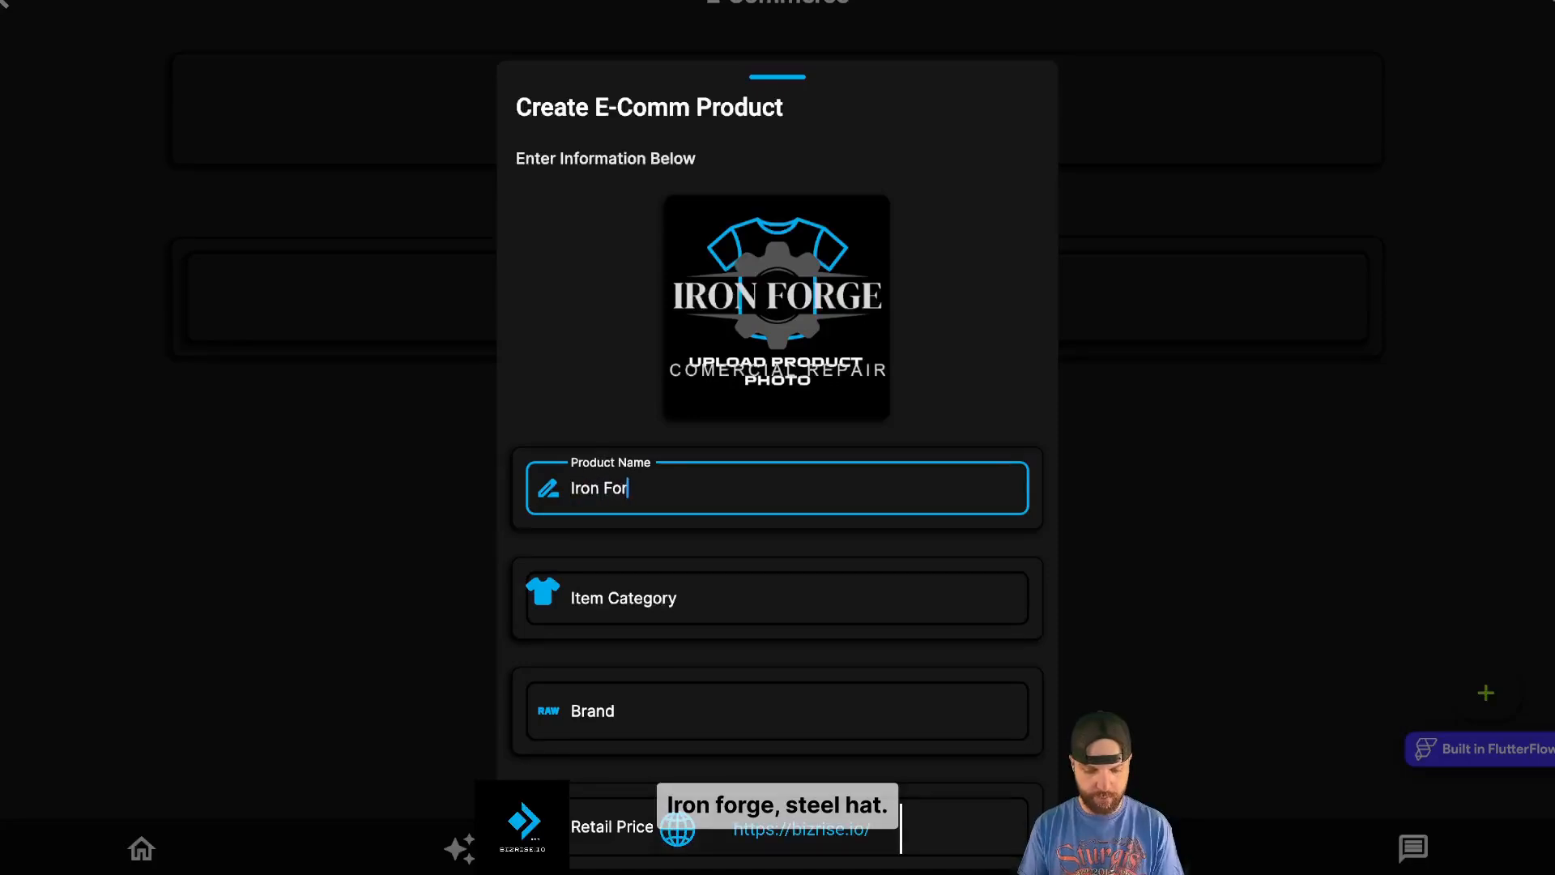
{"action": "type", "text": "on Forge S"}
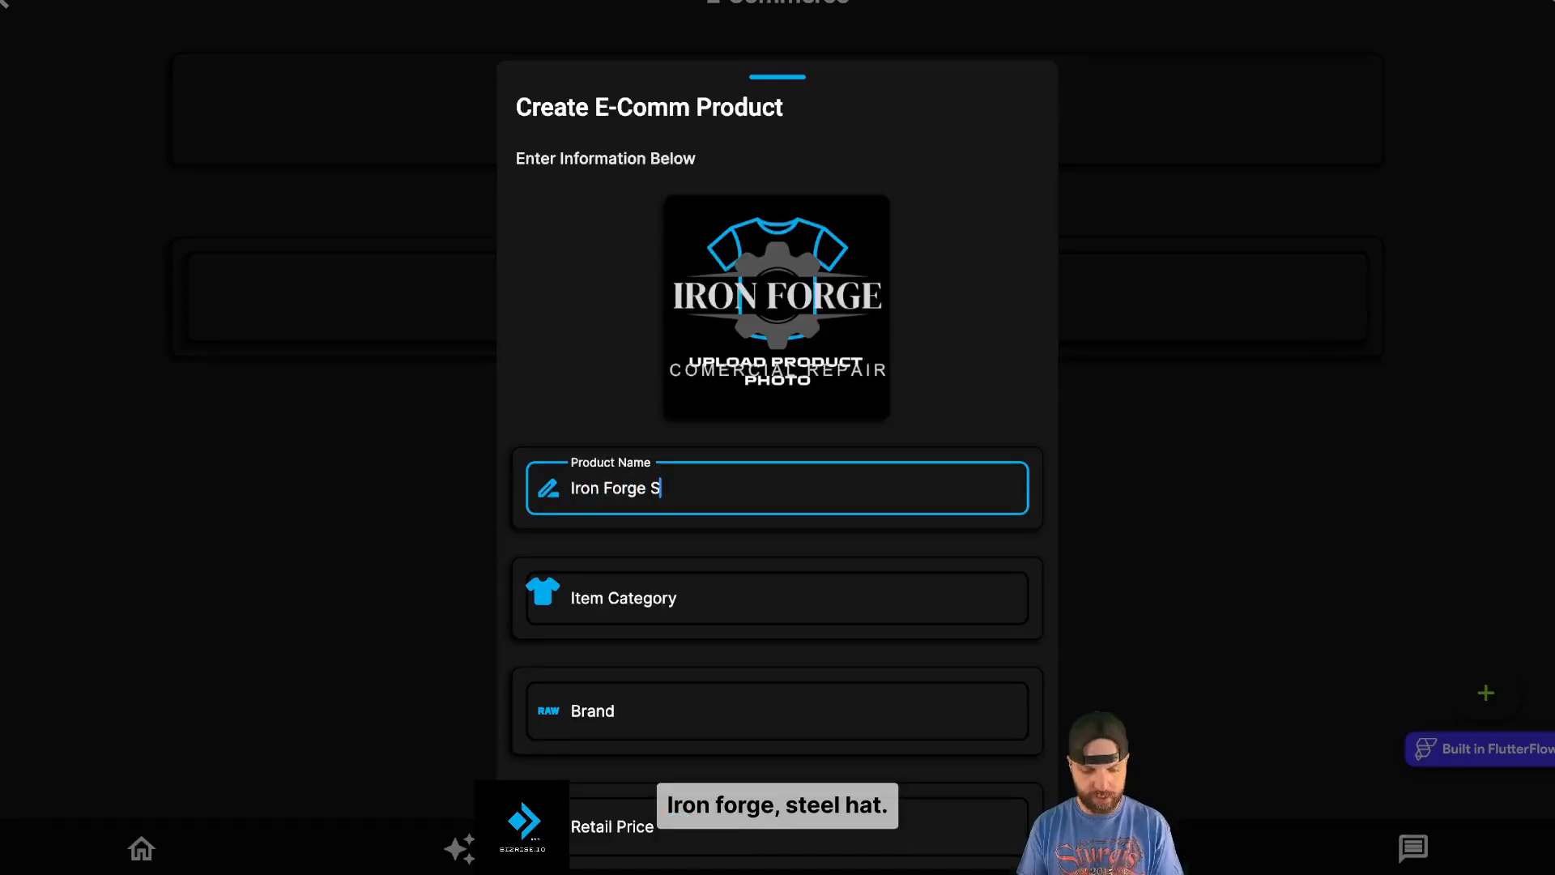
{"action": "type", "text": "teel hat"}
{"action": "key", "text": "BackSpace"}
{"action": "key", "text": "BackSpace"}
{"action": "key", "text": "BackSpace"}
{"action": "type", "text": "Hat"}
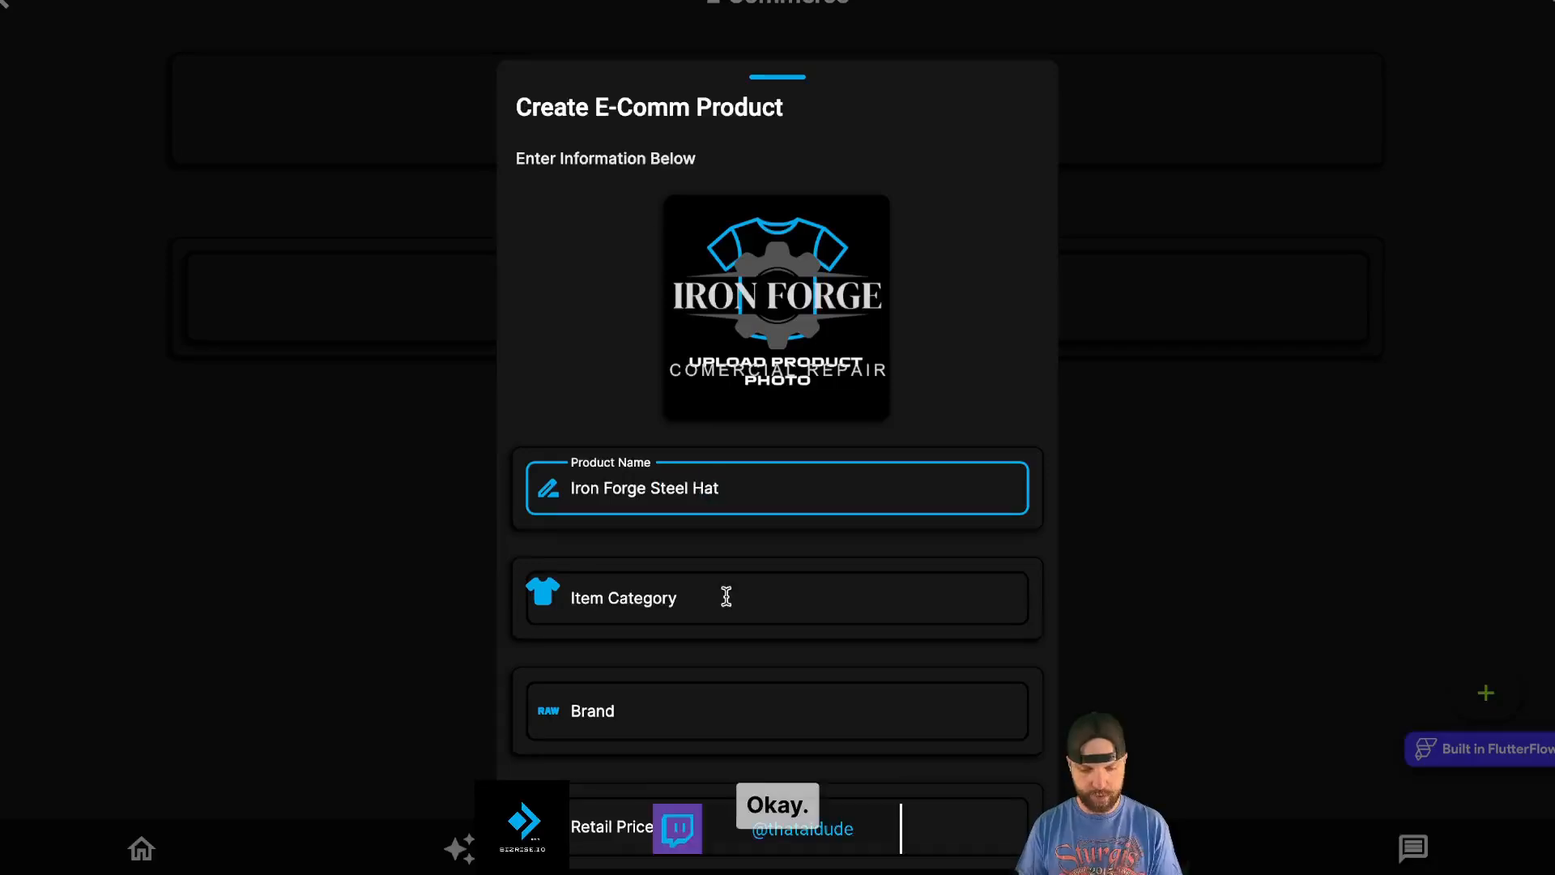
- Set the item category to Hat and enter brand Yupoong 60
{"action": "left_click", "coordinate": [726, 597]}
{"action": "type", "text": "Hat"}
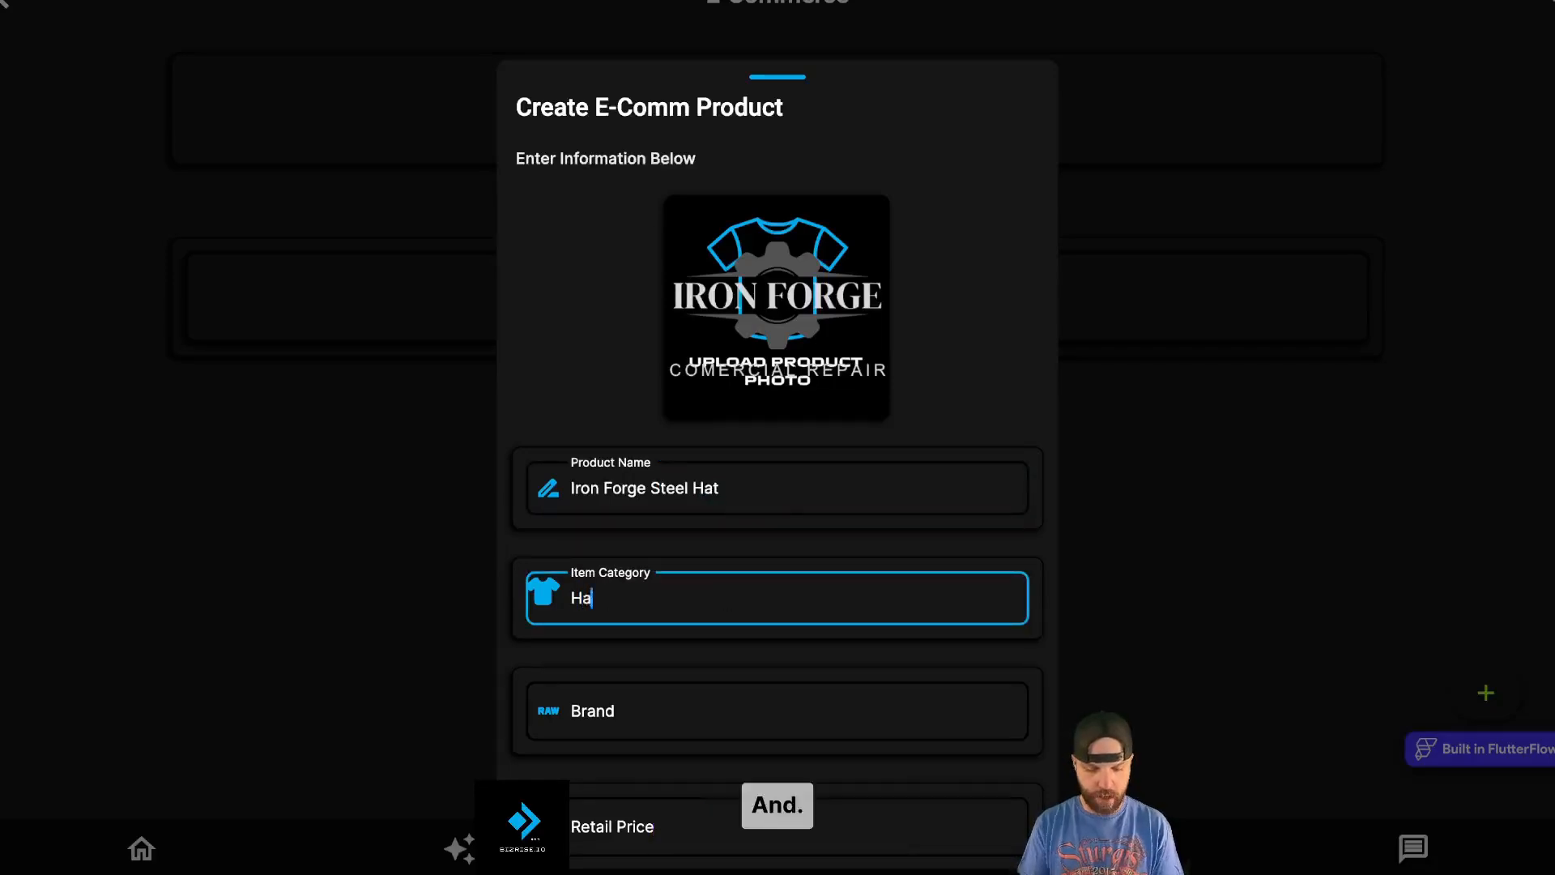
{"action": "left_click", "coordinate": [677, 702]}
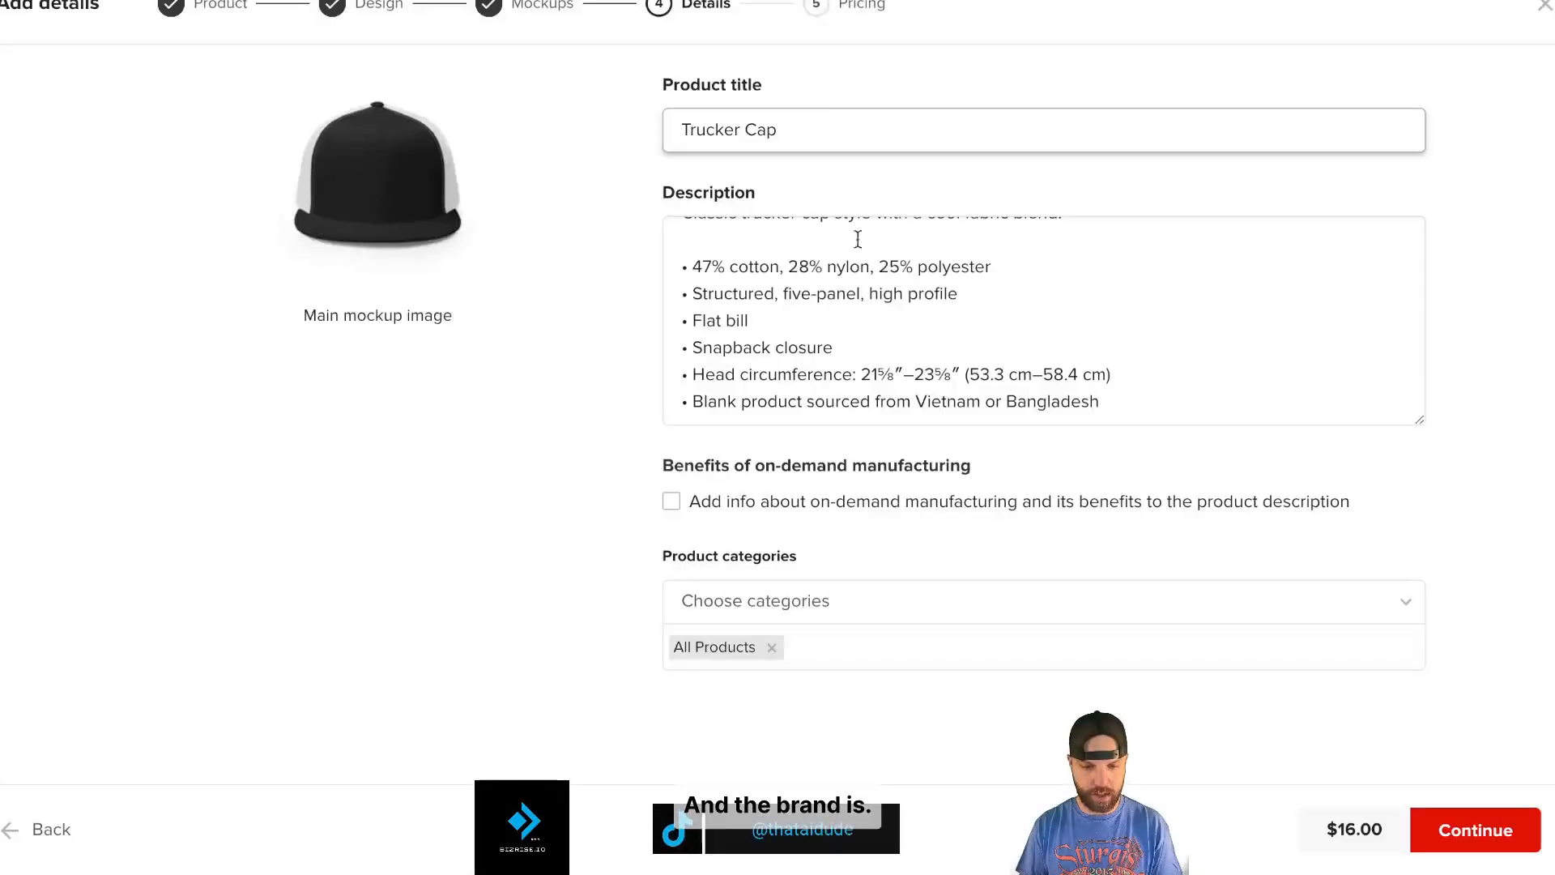
{"action": "scroll", "coordinate": [866, 270], "scroll_direction": "up", "scroll_amount": 2}
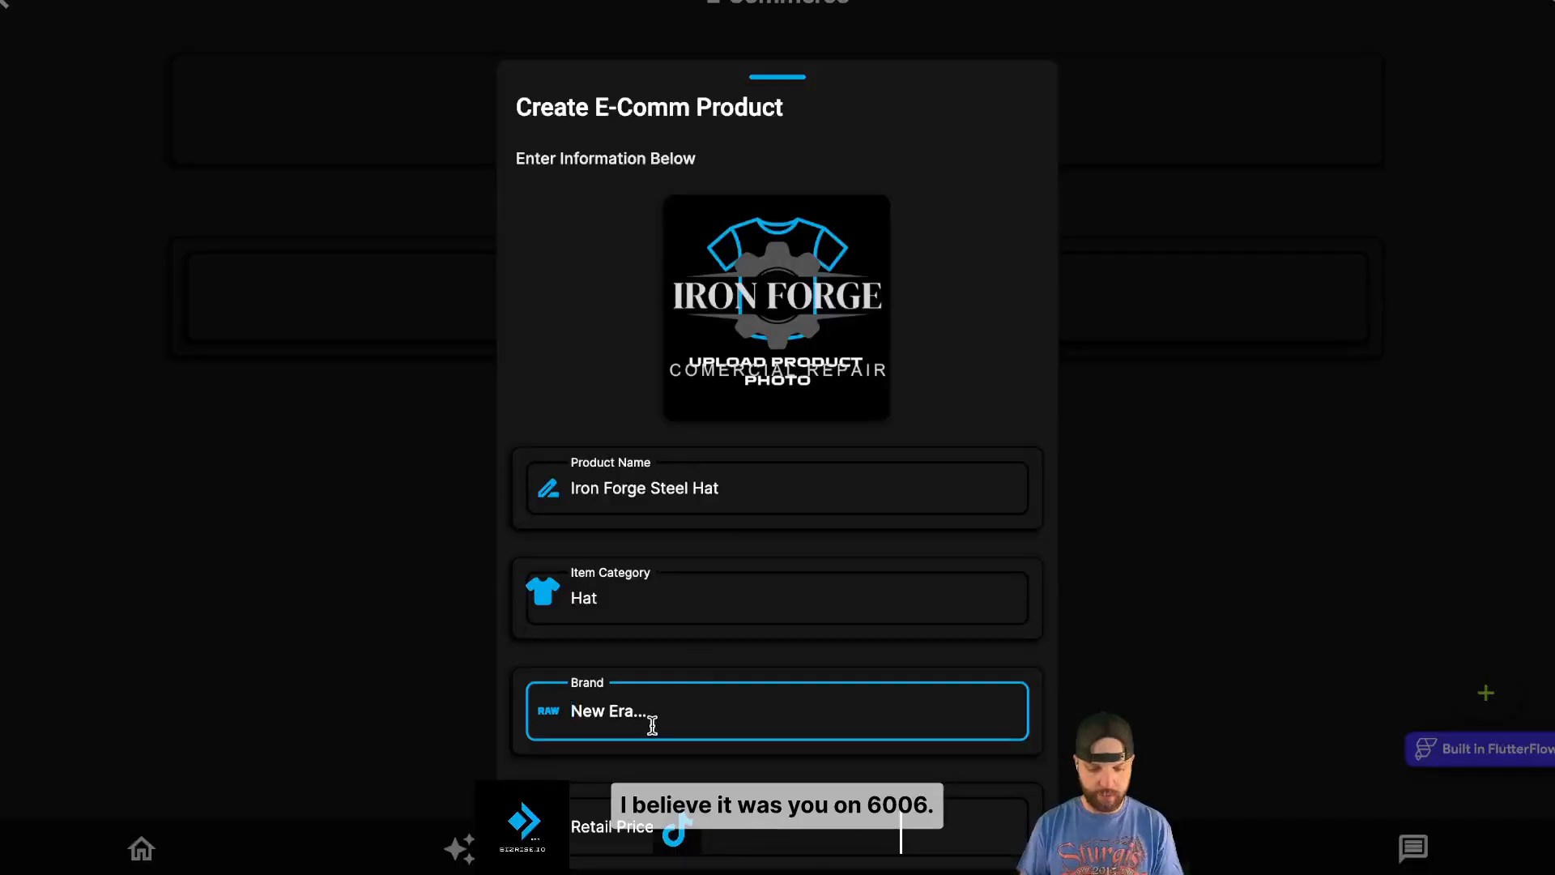
{"action": "type", "text": "Yupoon"}
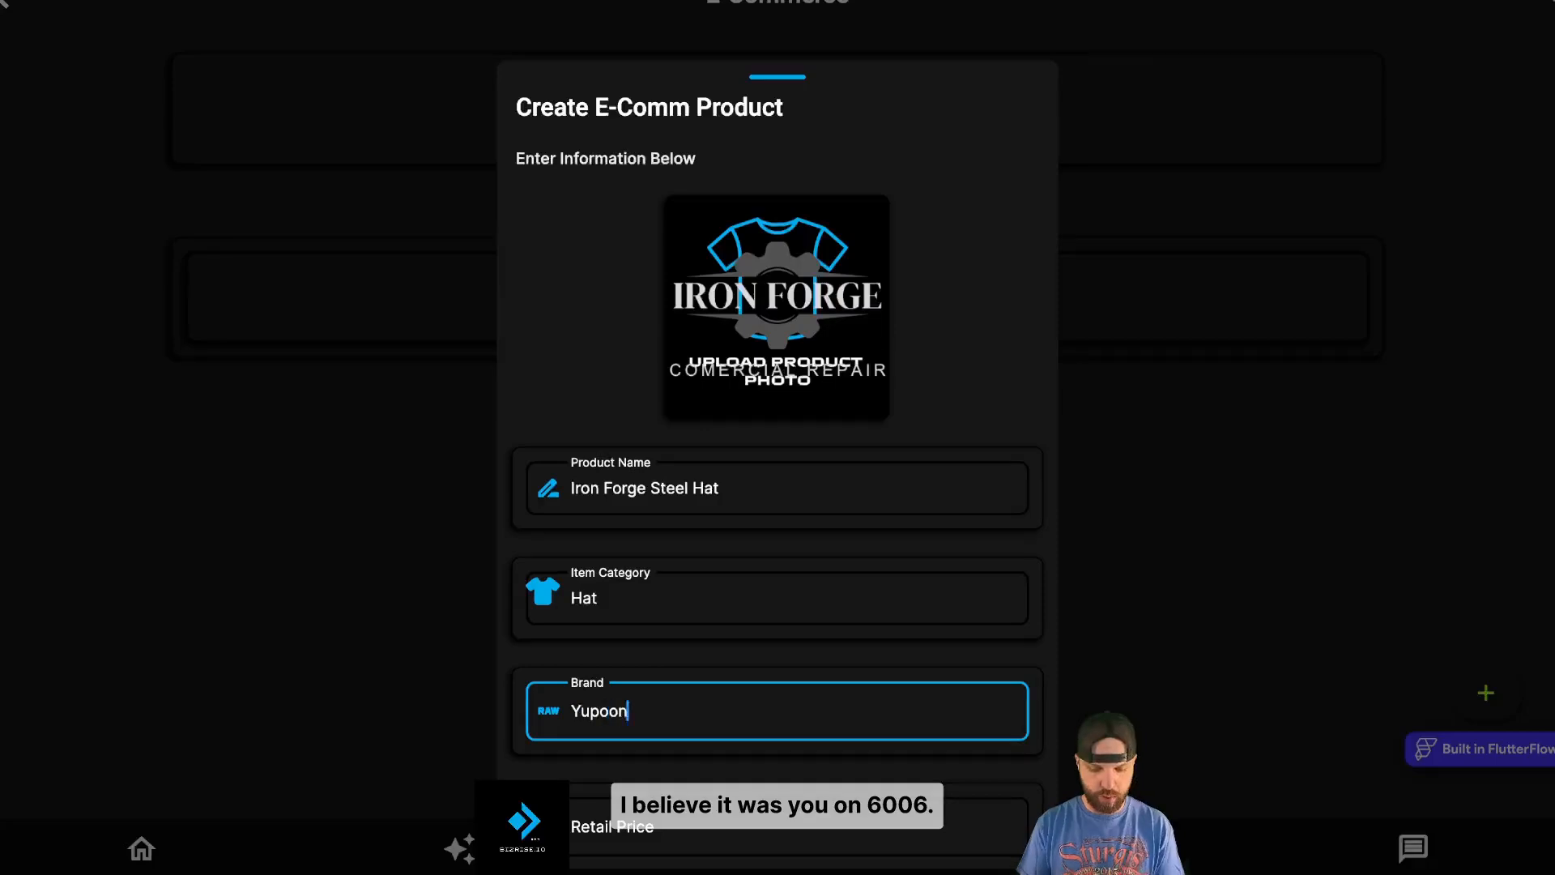
{"action": "type", "text": "g 60"}
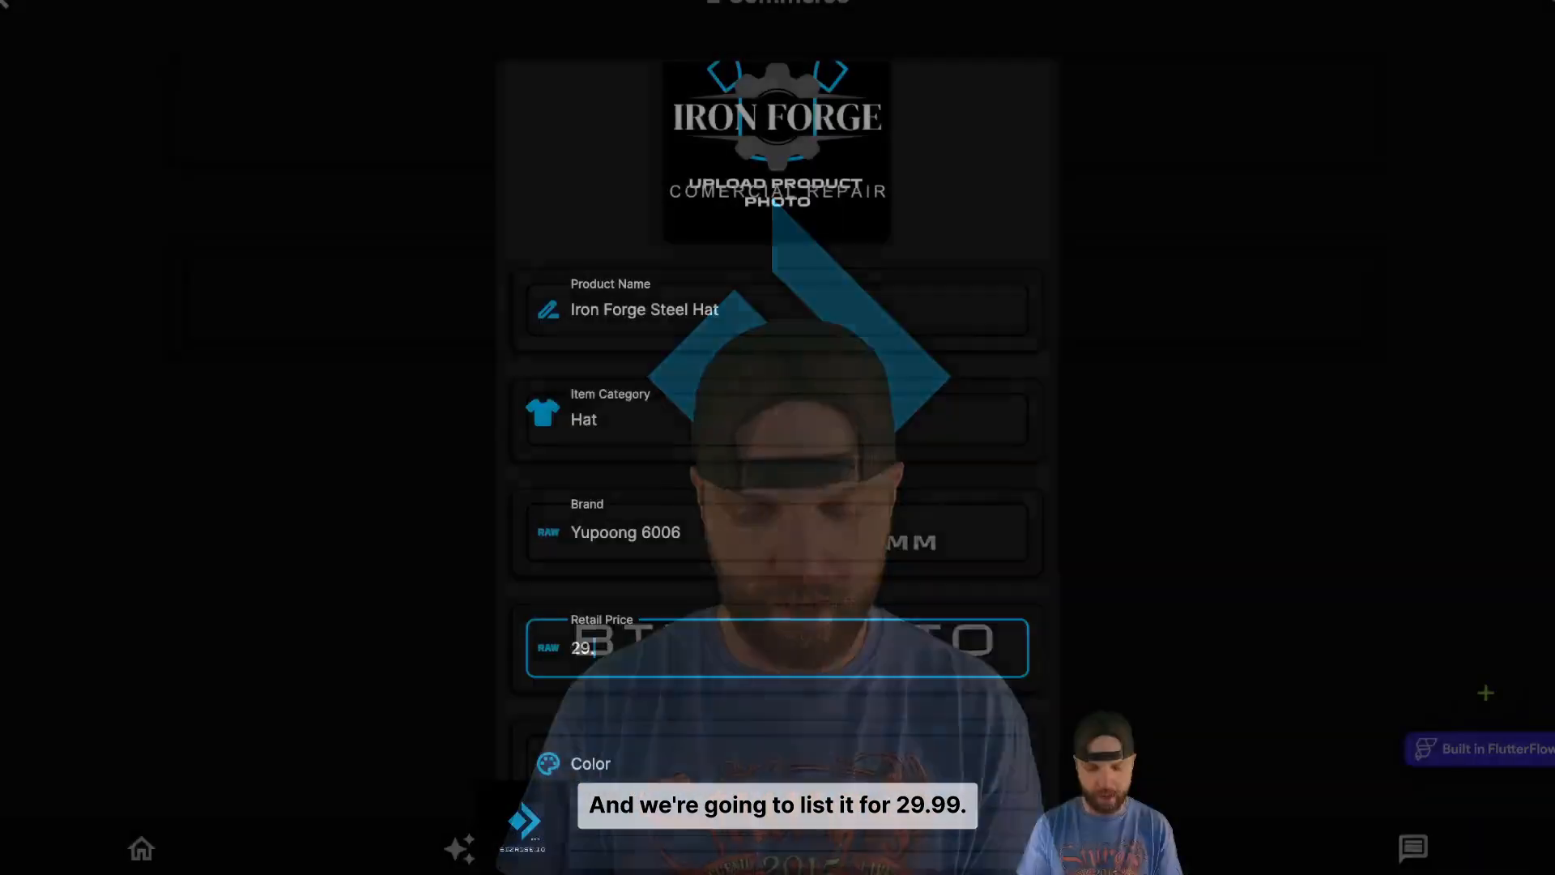
- Set the retail price to 32.99, replacing 29.99
{"action": "type", "text": "99"}
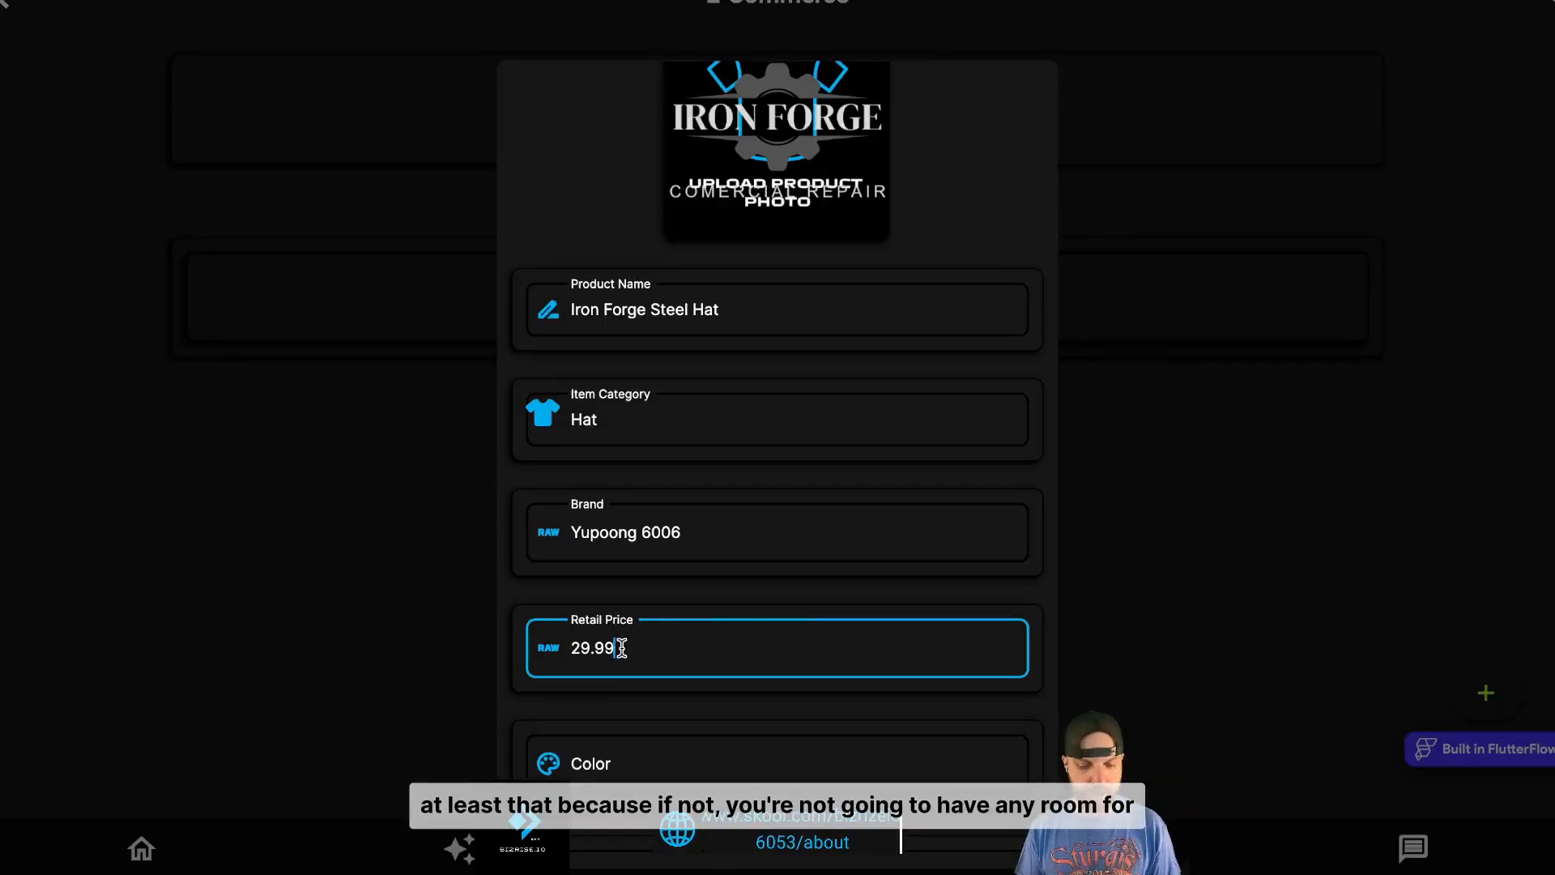
{"action": "left_click_drag", "start_coordinate": [618, 648], "coordinate": [565, 653]}
{"action": "type", "text": "32"}
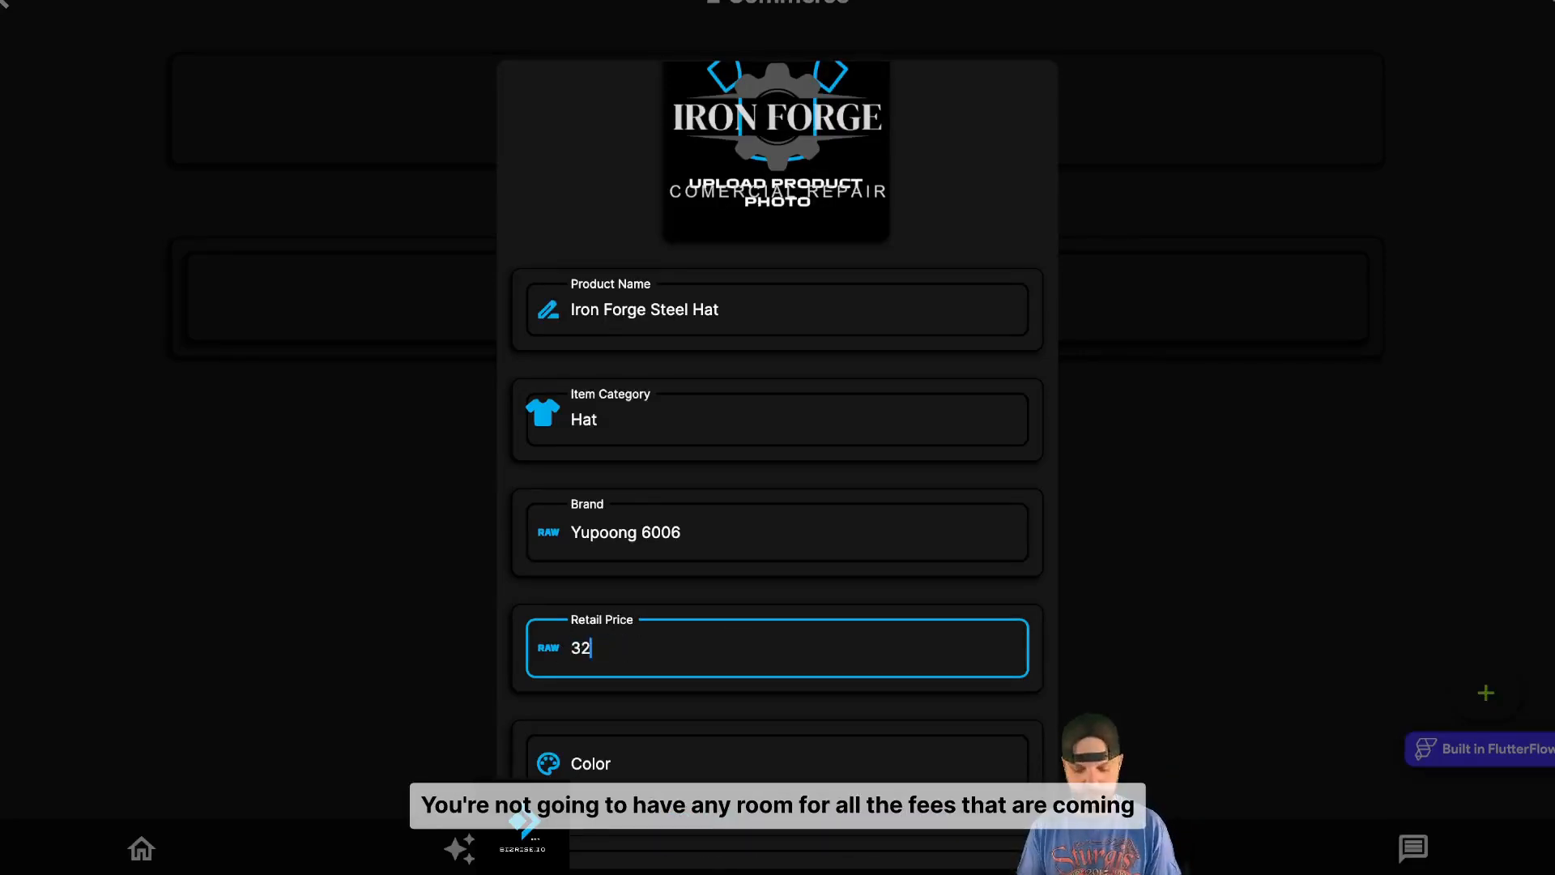
{"action": "type", "text": ".99"}
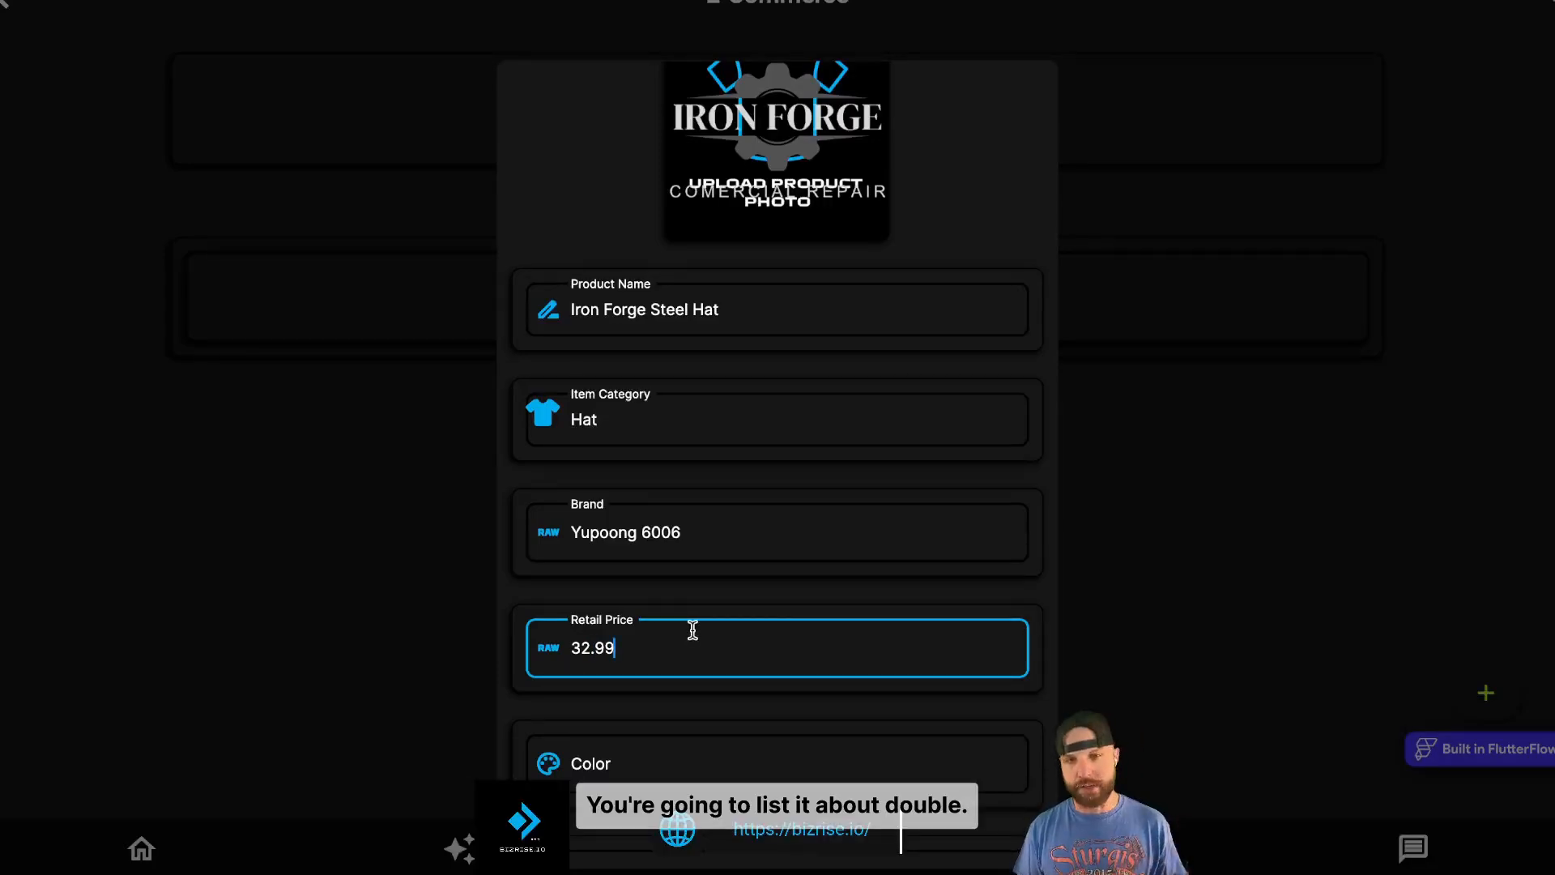
- Start entering the product colour as 'Black &'
{"action": "scroll", "coordinate": [693, 652], "scroll_direction": "down", "scroll_amount": 2}
{"action": "left_click", "coordinate": [649, 610]}
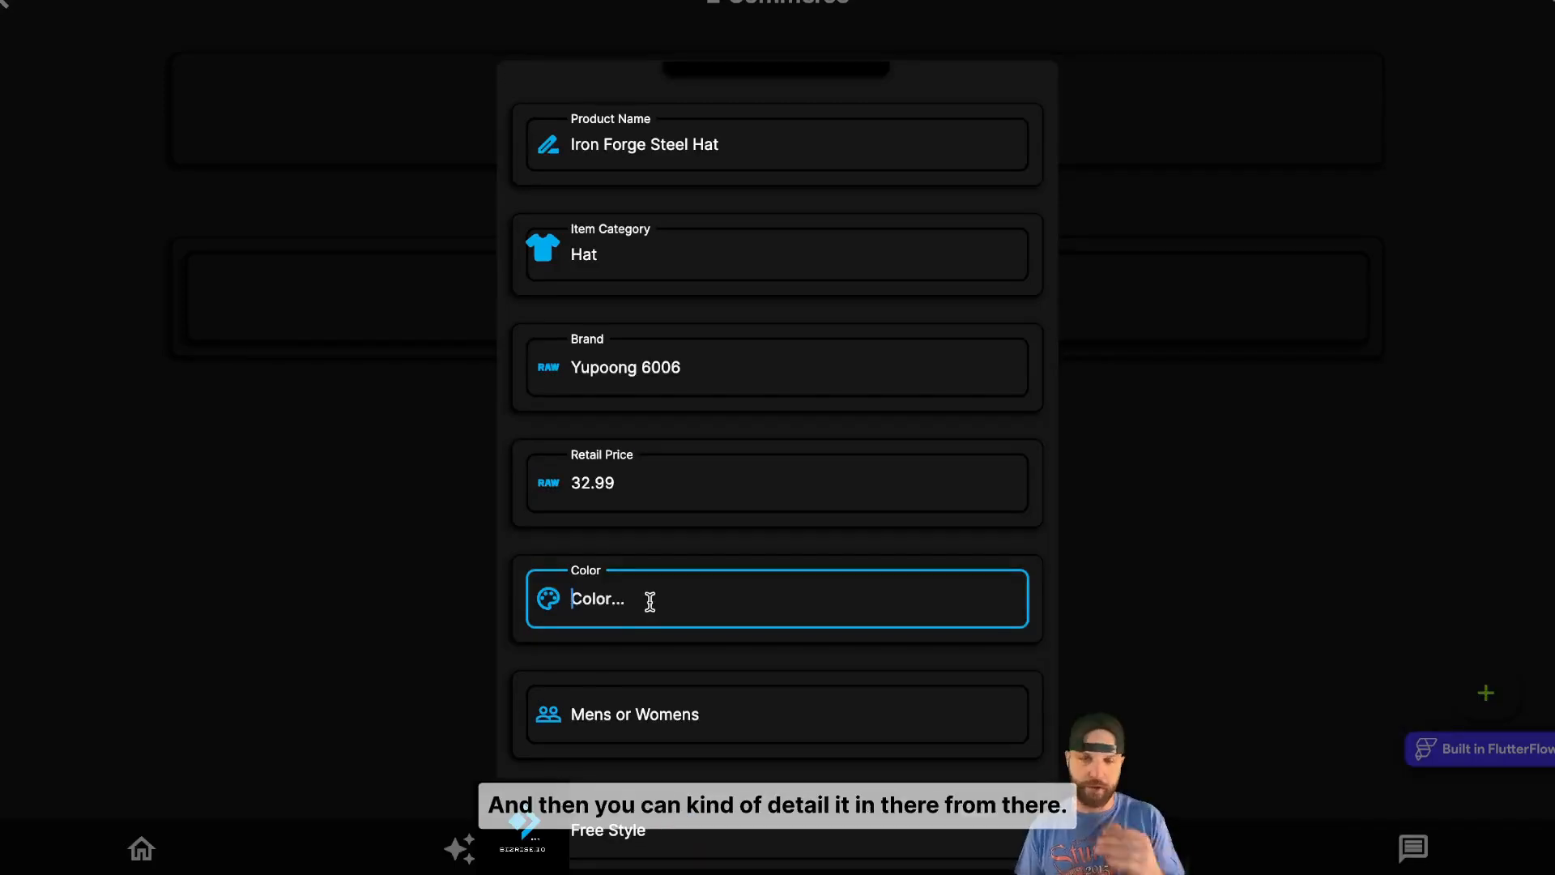
{"action": "type", "text": "Black"}
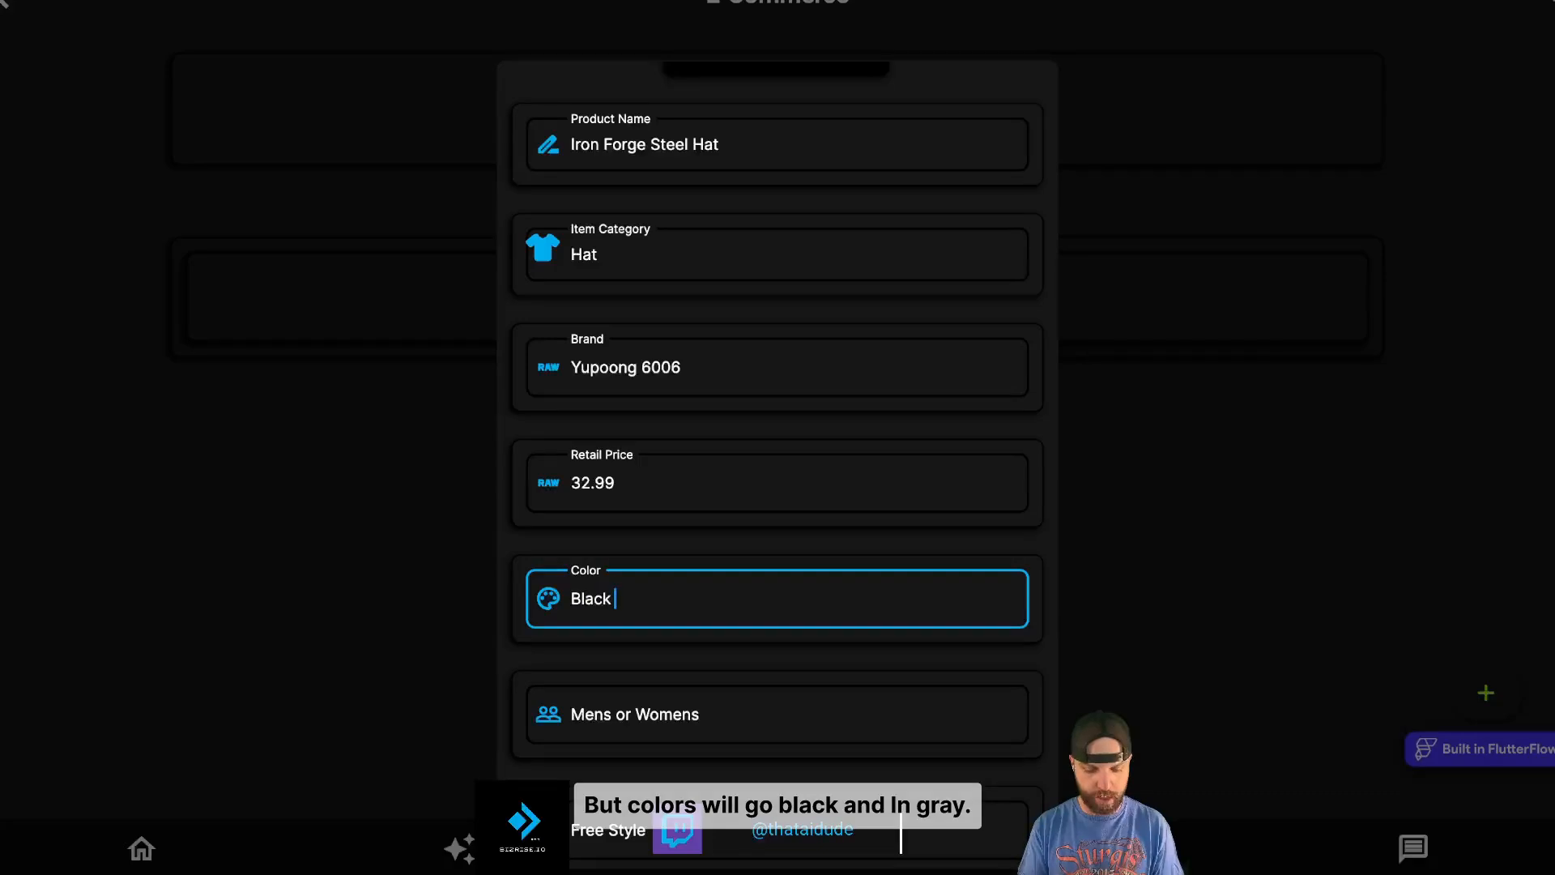
{"action": "type", "text": "&"}
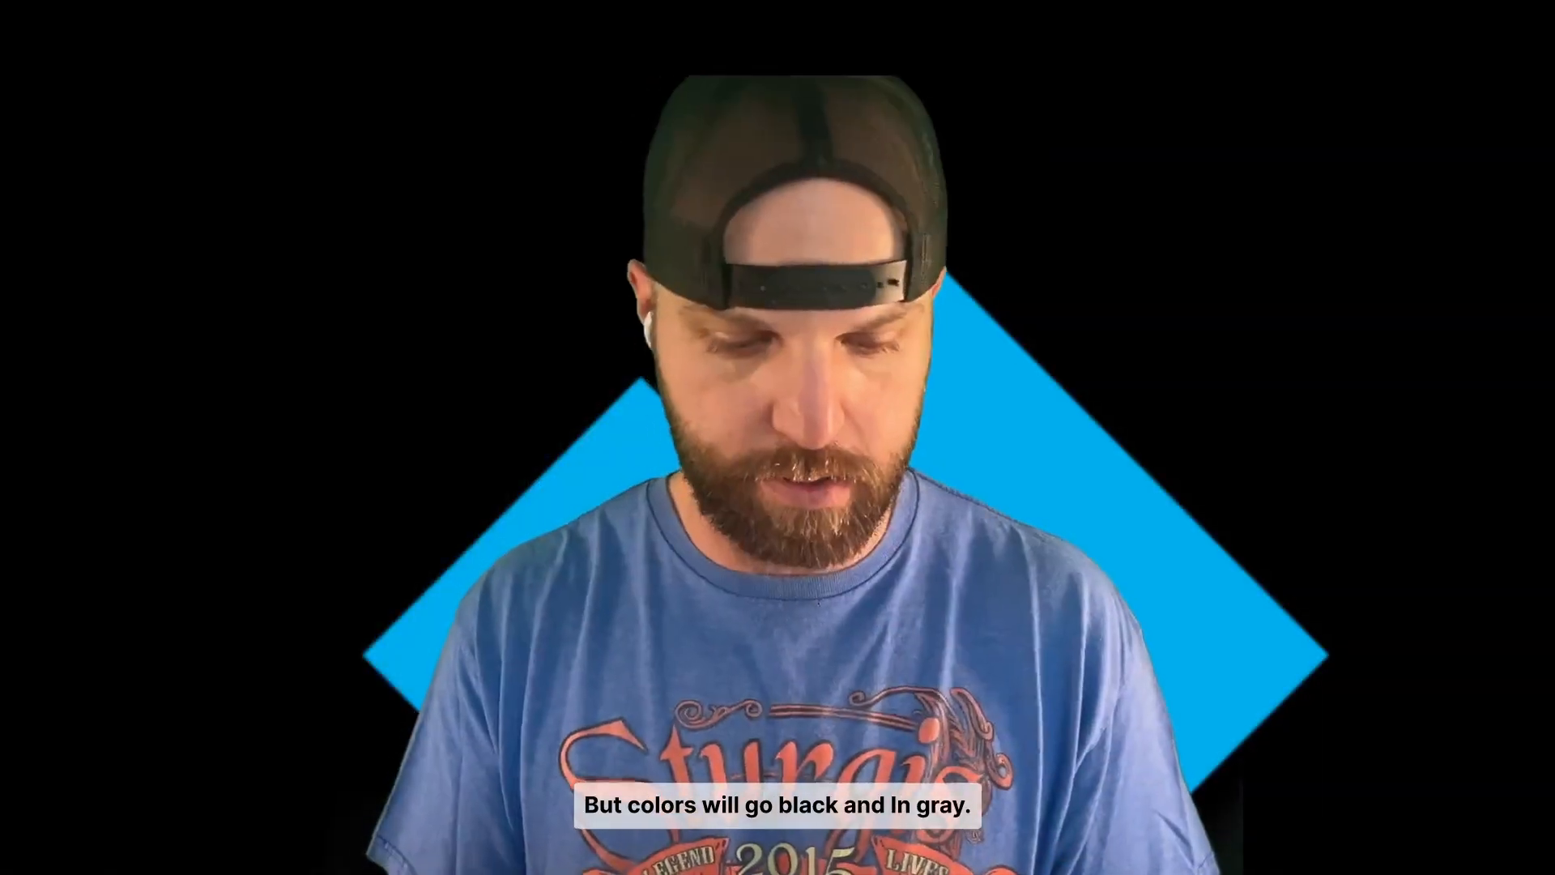
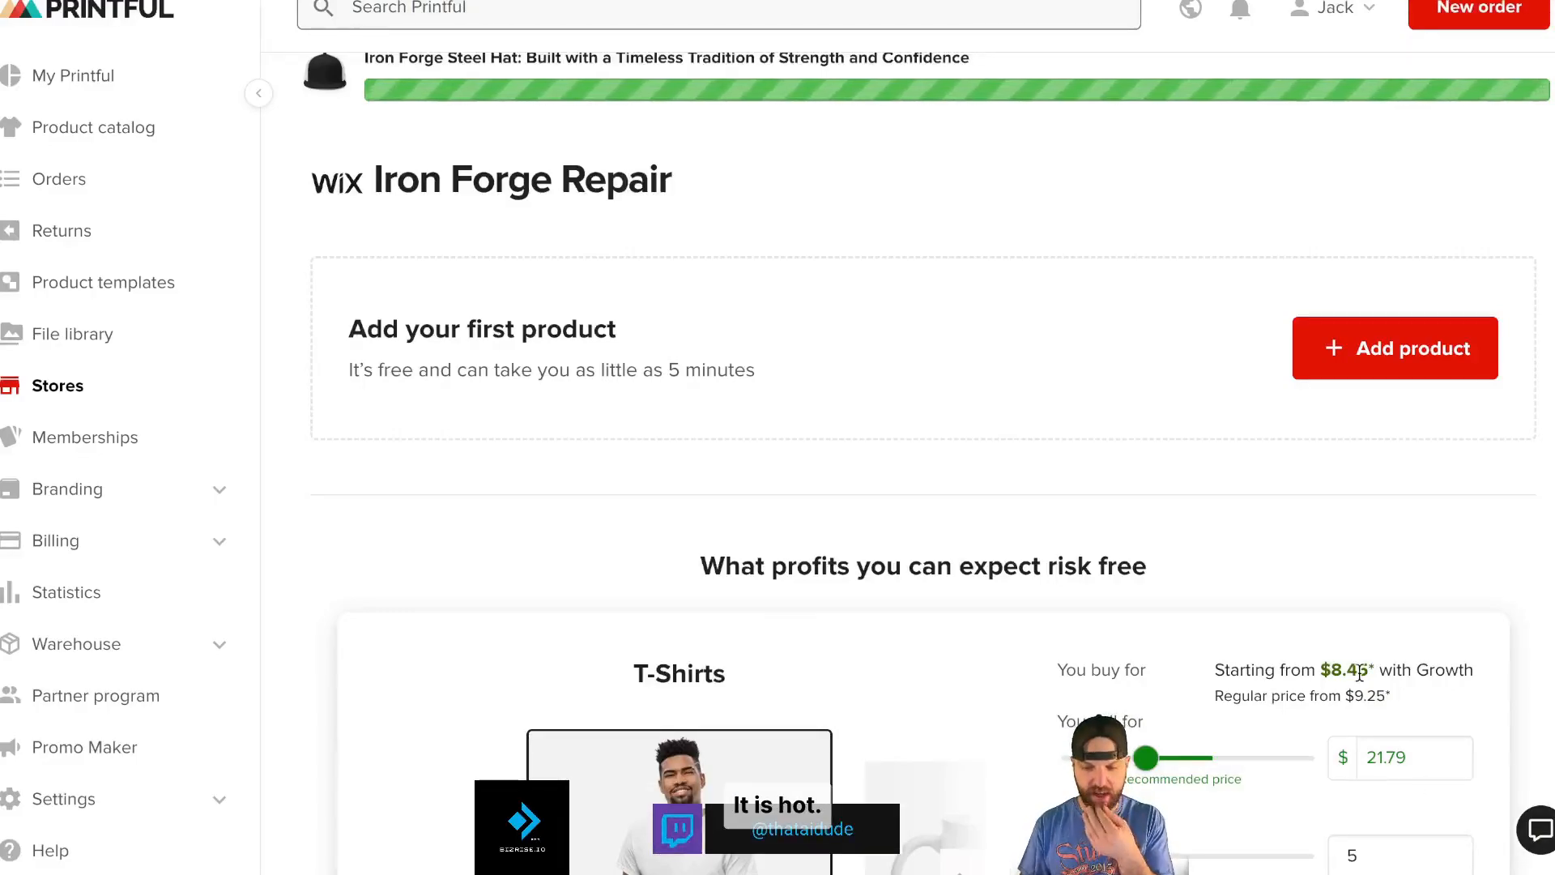
- Scroll down the Iron Forge Repair store page to follow the Steel Hat sync
{"action": "scroll", "coordinate": [308, 460], "scroll_direction": "down", "scroll_amount": 5}
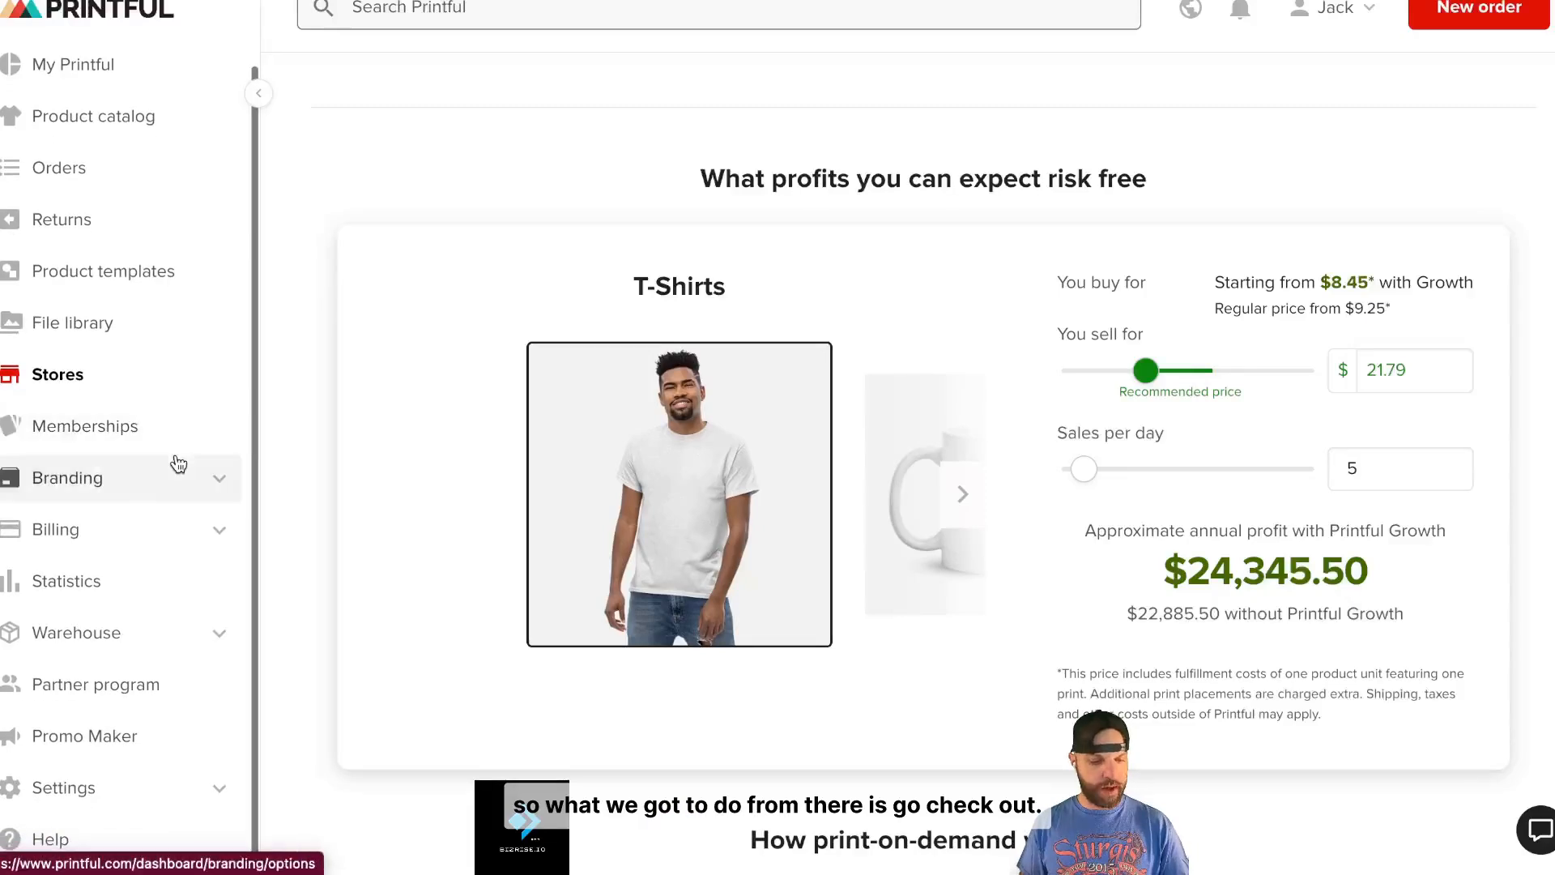
- Scroll back up the Iron Forge Repair store page and choose View in Wix
{"action": "scroll", "coordinate": [319, 384], "scroll_direction": "up", "scroll_amount": 4}
{"action": "scroll", "coordinate": [319, 384], "scroll_direction": "up", "scroll_amount": 3}
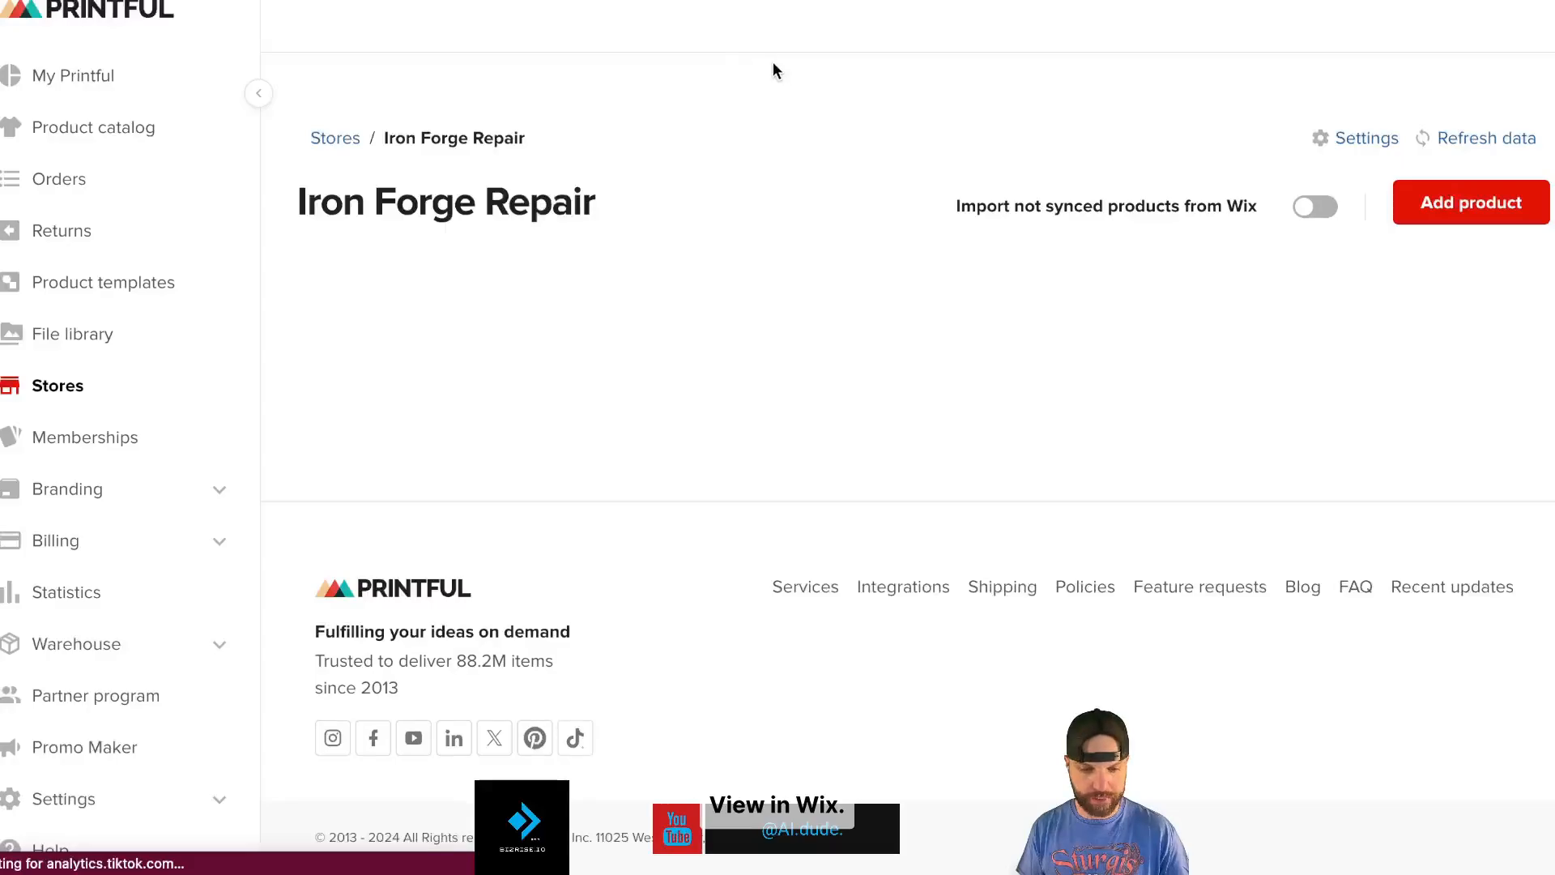
{"action": "left_click", "coordinate": [527, 630]}
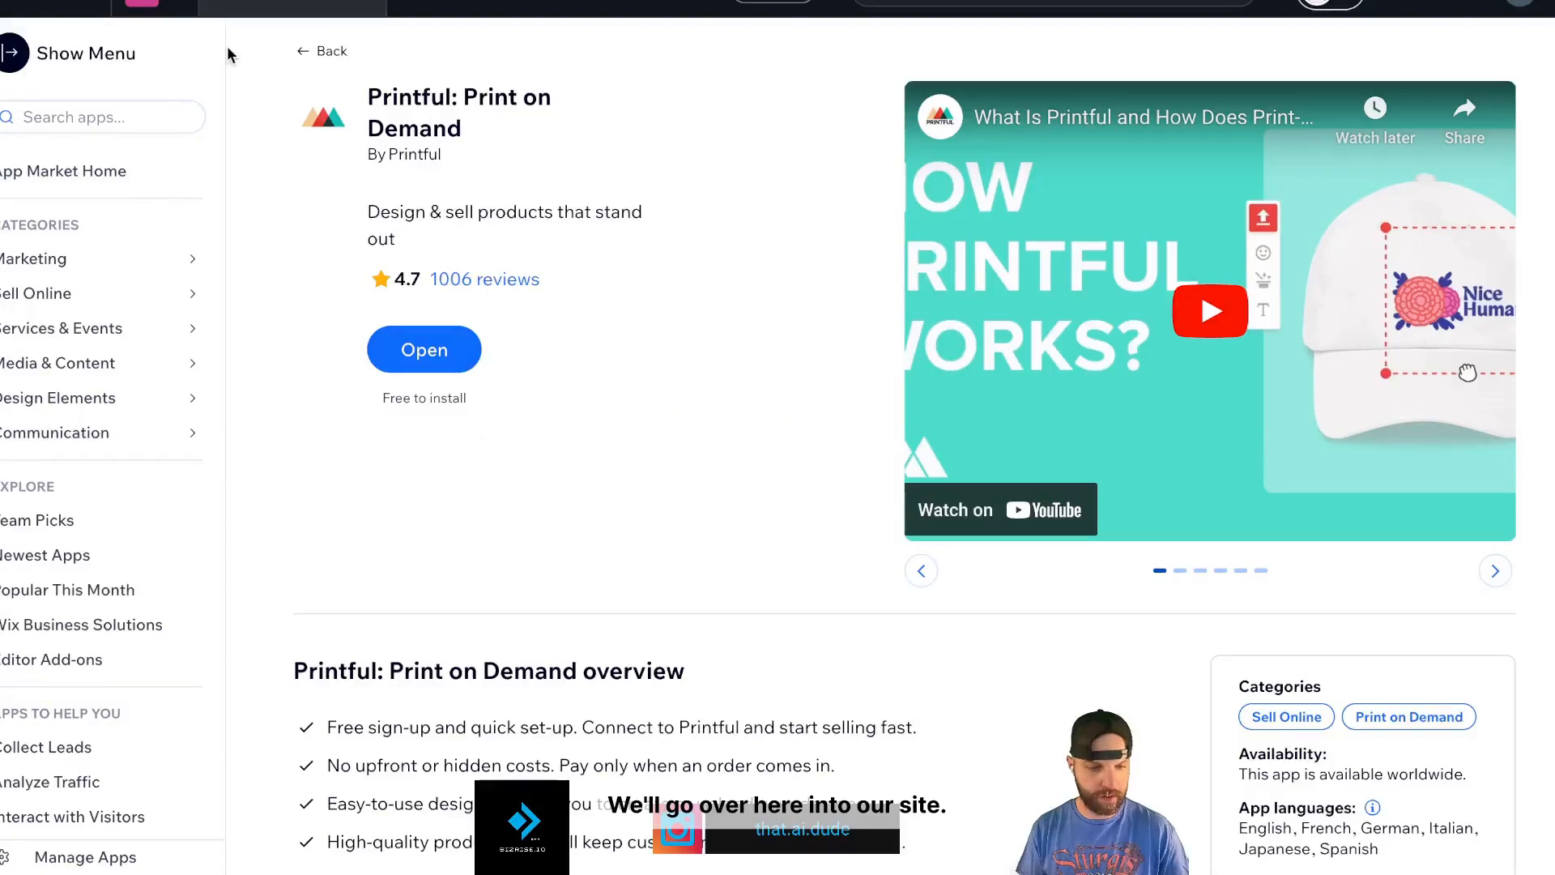
- Leave the Printful app page and switch to the Iron Forge site's dashboard
{"action": "left_click", "coordinate": [328, 53]}
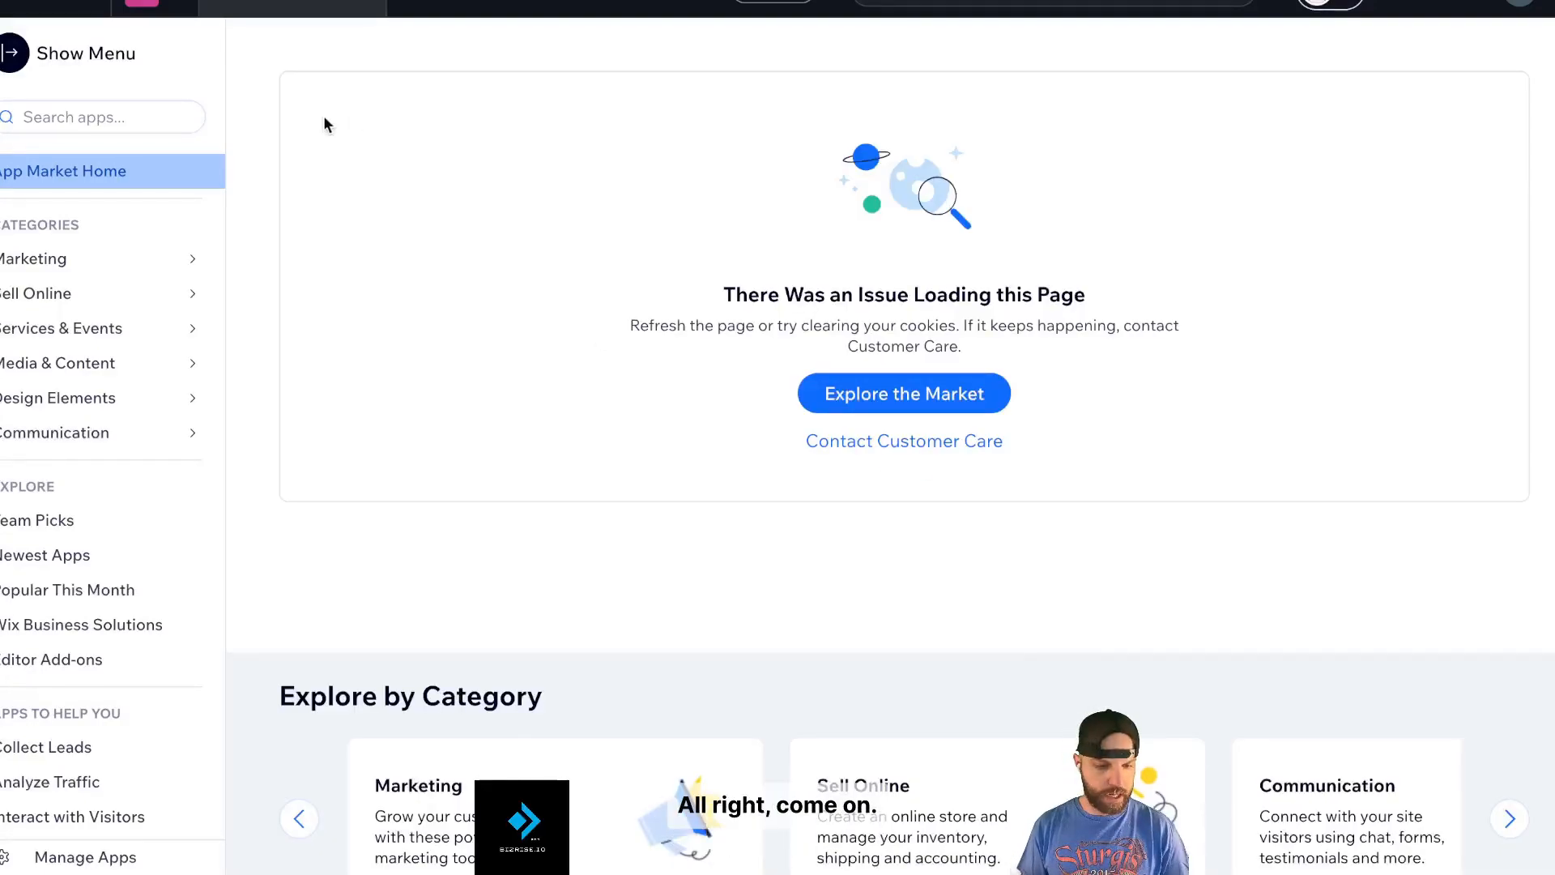
{"action": "left_click", "coordinate": [293, 3]}
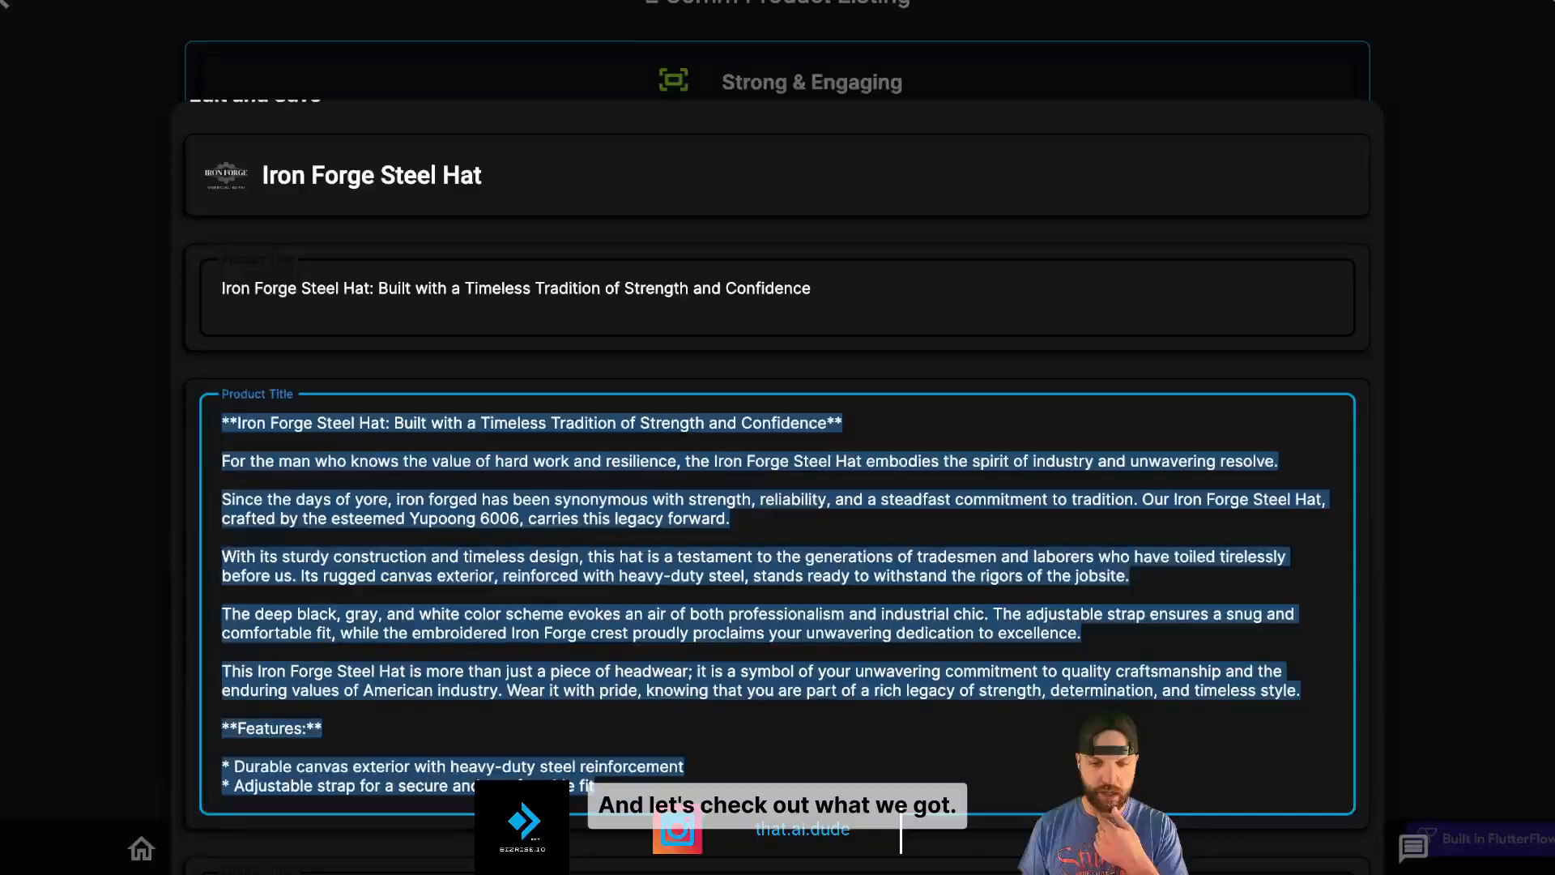
- Save the edited Iron Forge Steel Hat product listing
{"action": "scroll", "coordinate": [896, 365], "scroll_direction": "down", "scroll_amount": 5}
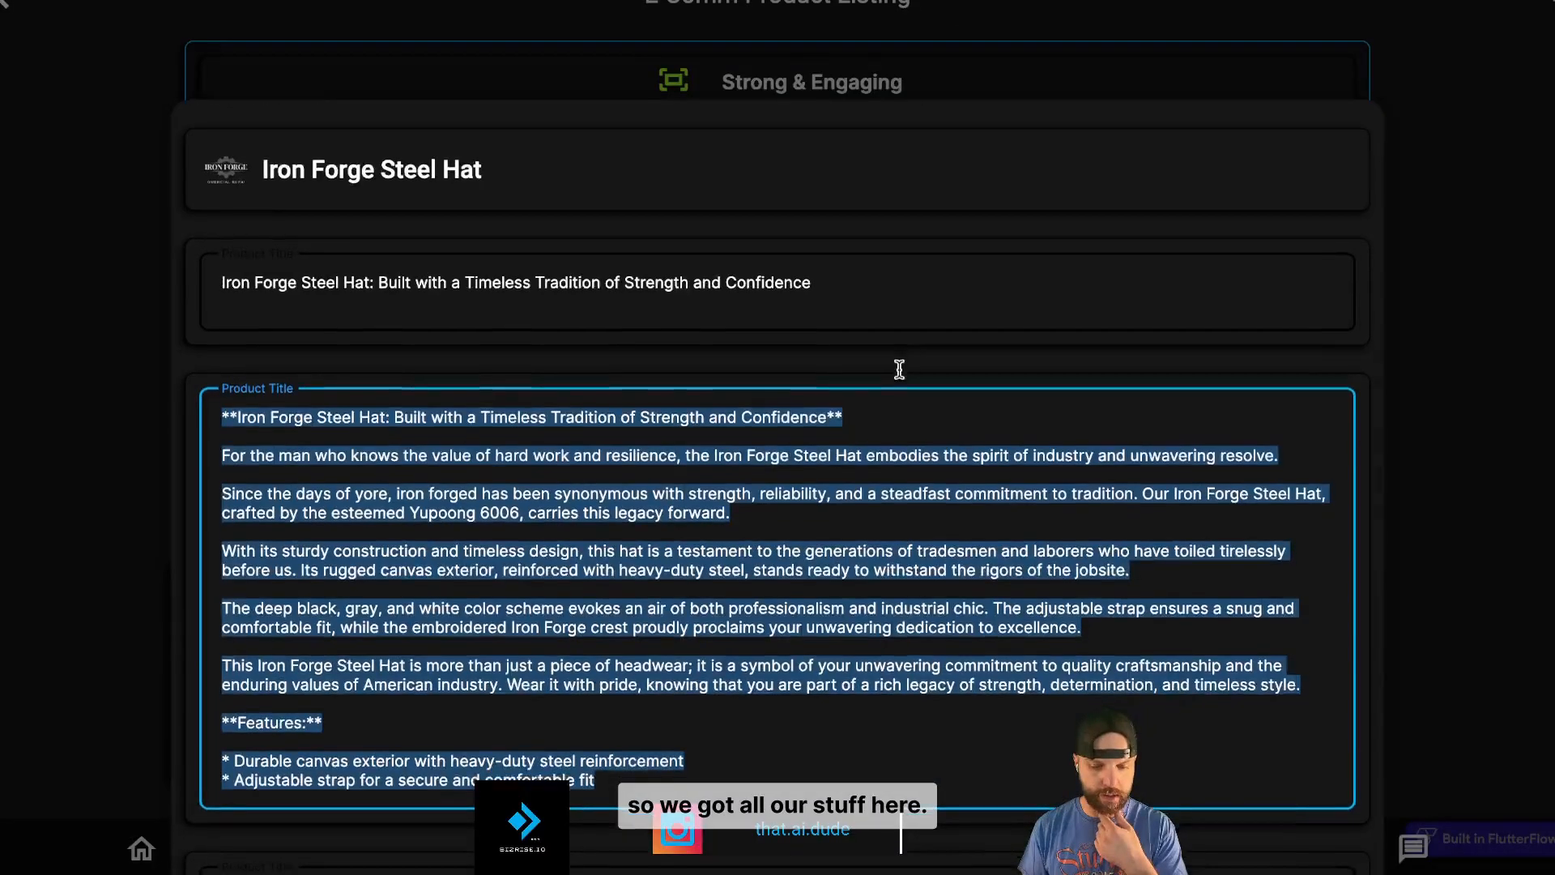
{"action": "scroll", "coordinate": [958, 509], "scroll_direction": "down", "scroll_amount": 3}
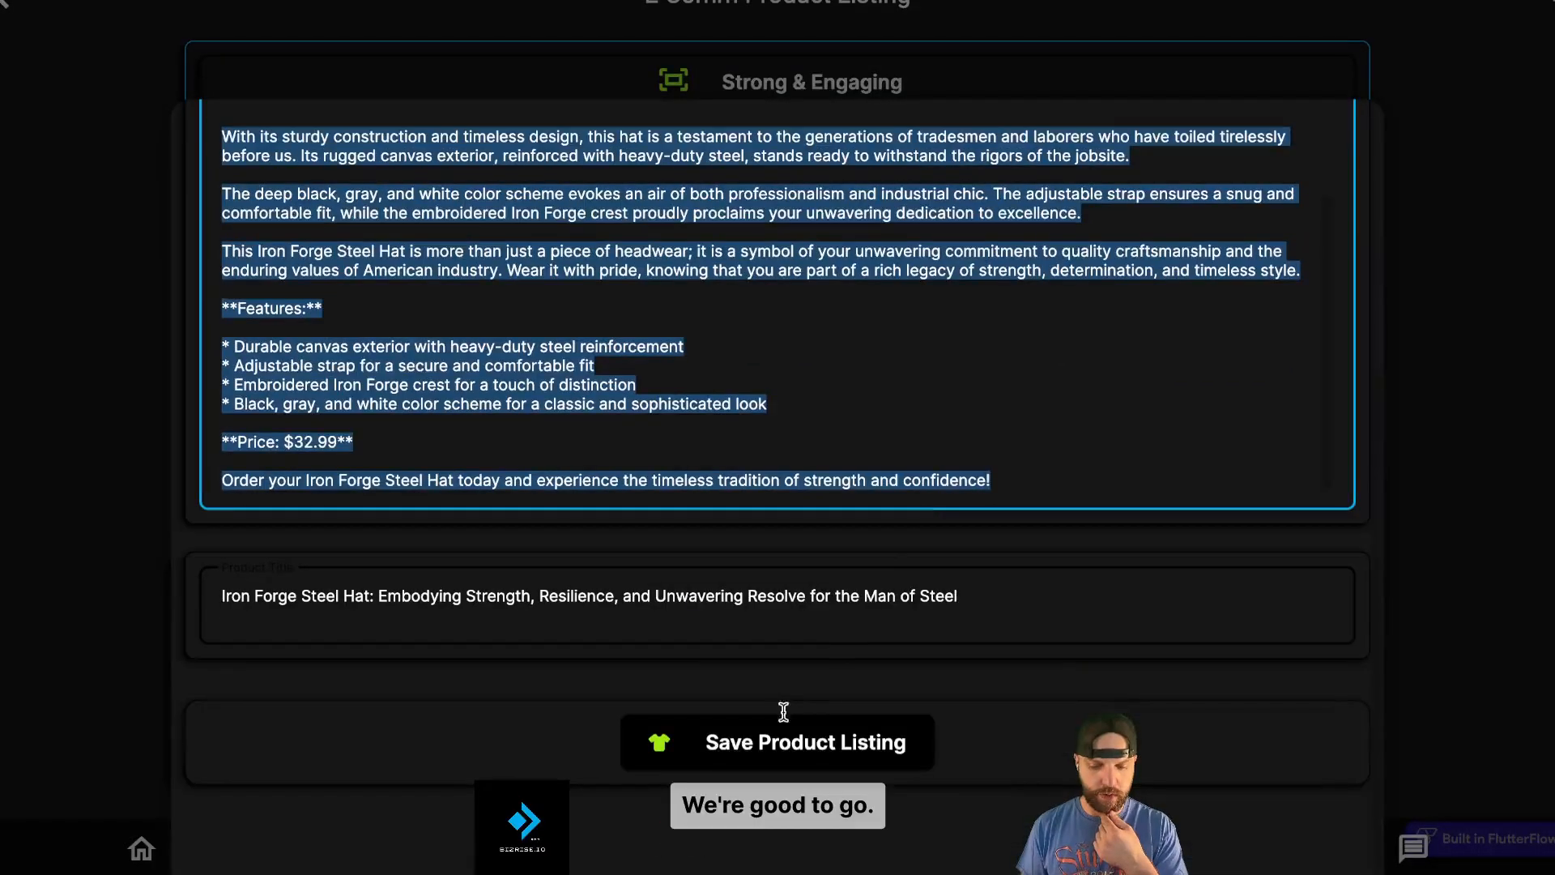
{"action": "left_click", "coordinate": [773, 759]}
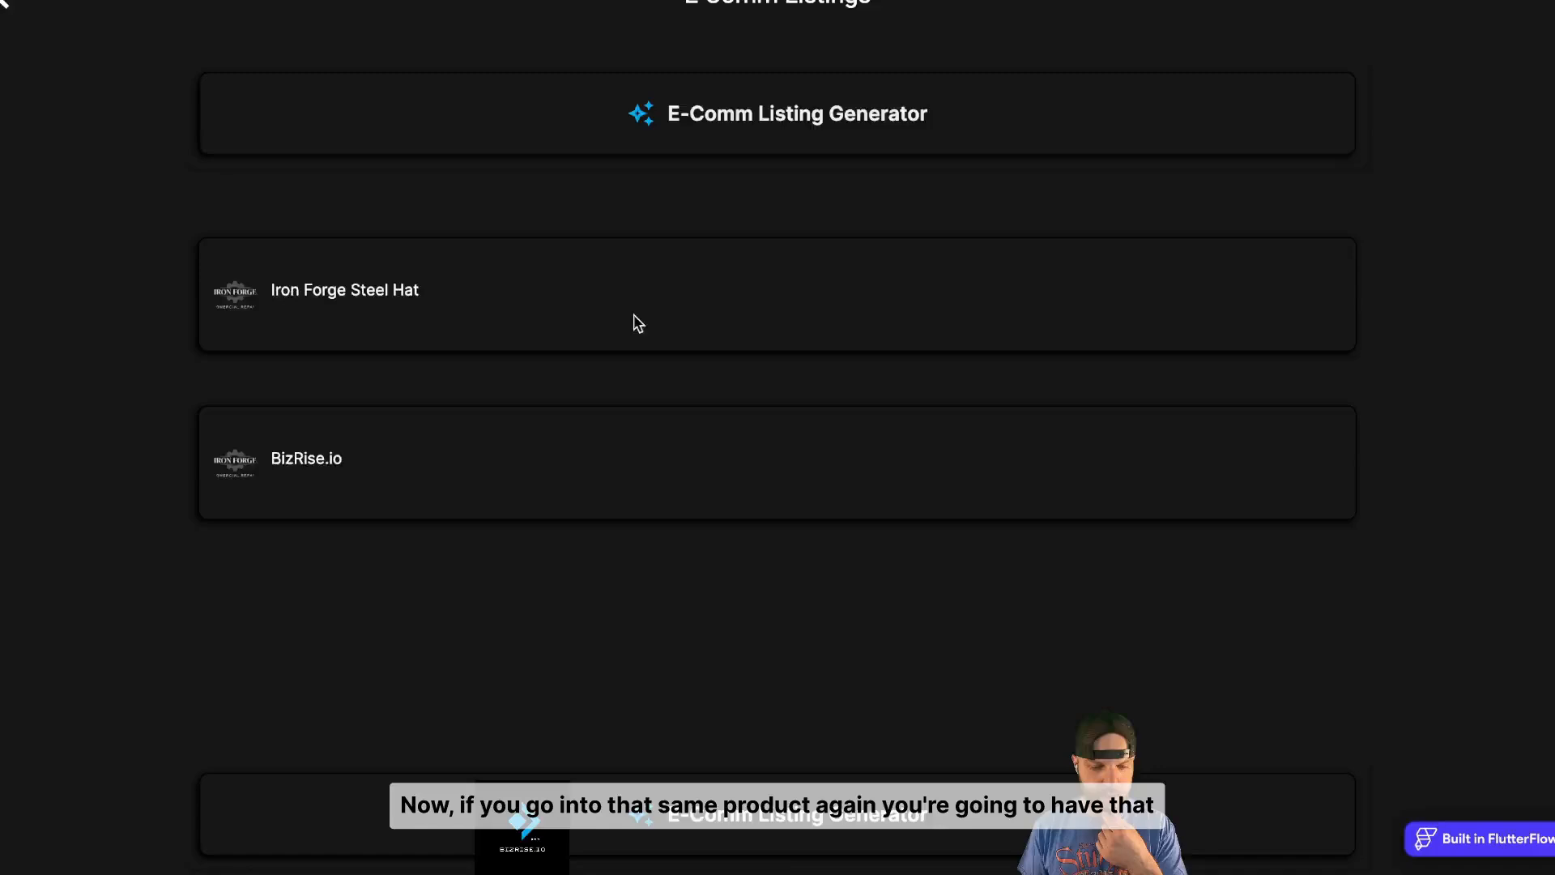
- Open the Iron Forge Steel Hat listing and copy its generated title
{"action": "left_click", "coordinate": [638, 323]}
{"action": "scroll", "coordinate": [785, 464], "scroll_direction": "down", "scroll_amount": 2}
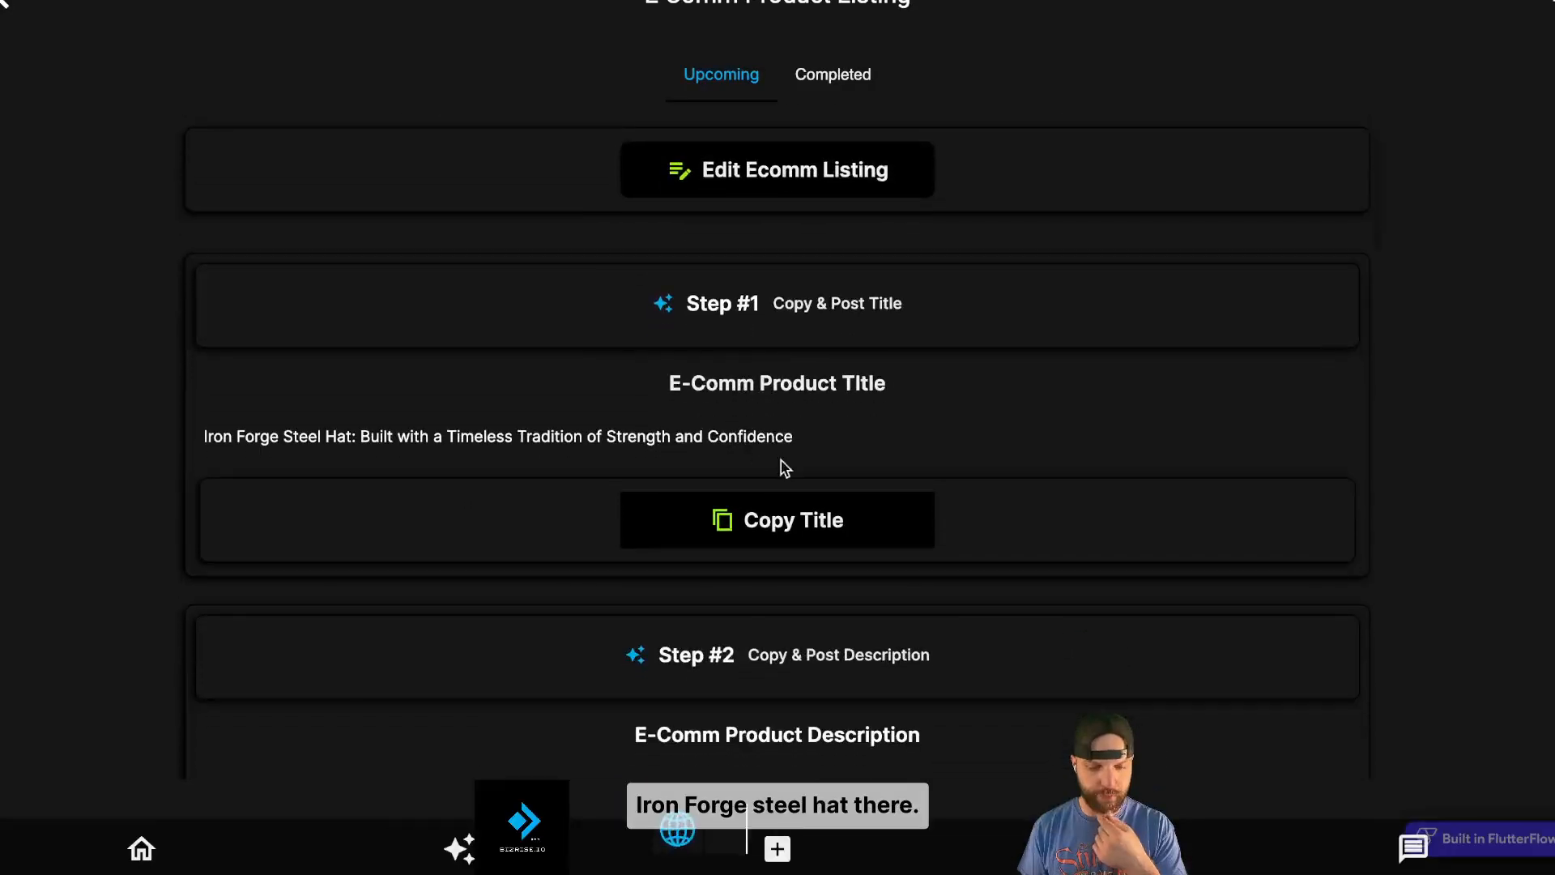
{"action": "scroll", "coordinate": [548, 441], "scroll_direction": "down", "scroll_amount": 3}
{"action": "left_click", "coordinate": [775, 283]}
{"action": "scroll", "coordinate": [793, 368], "scroll_direction": "down", "scroll_amount": 3}
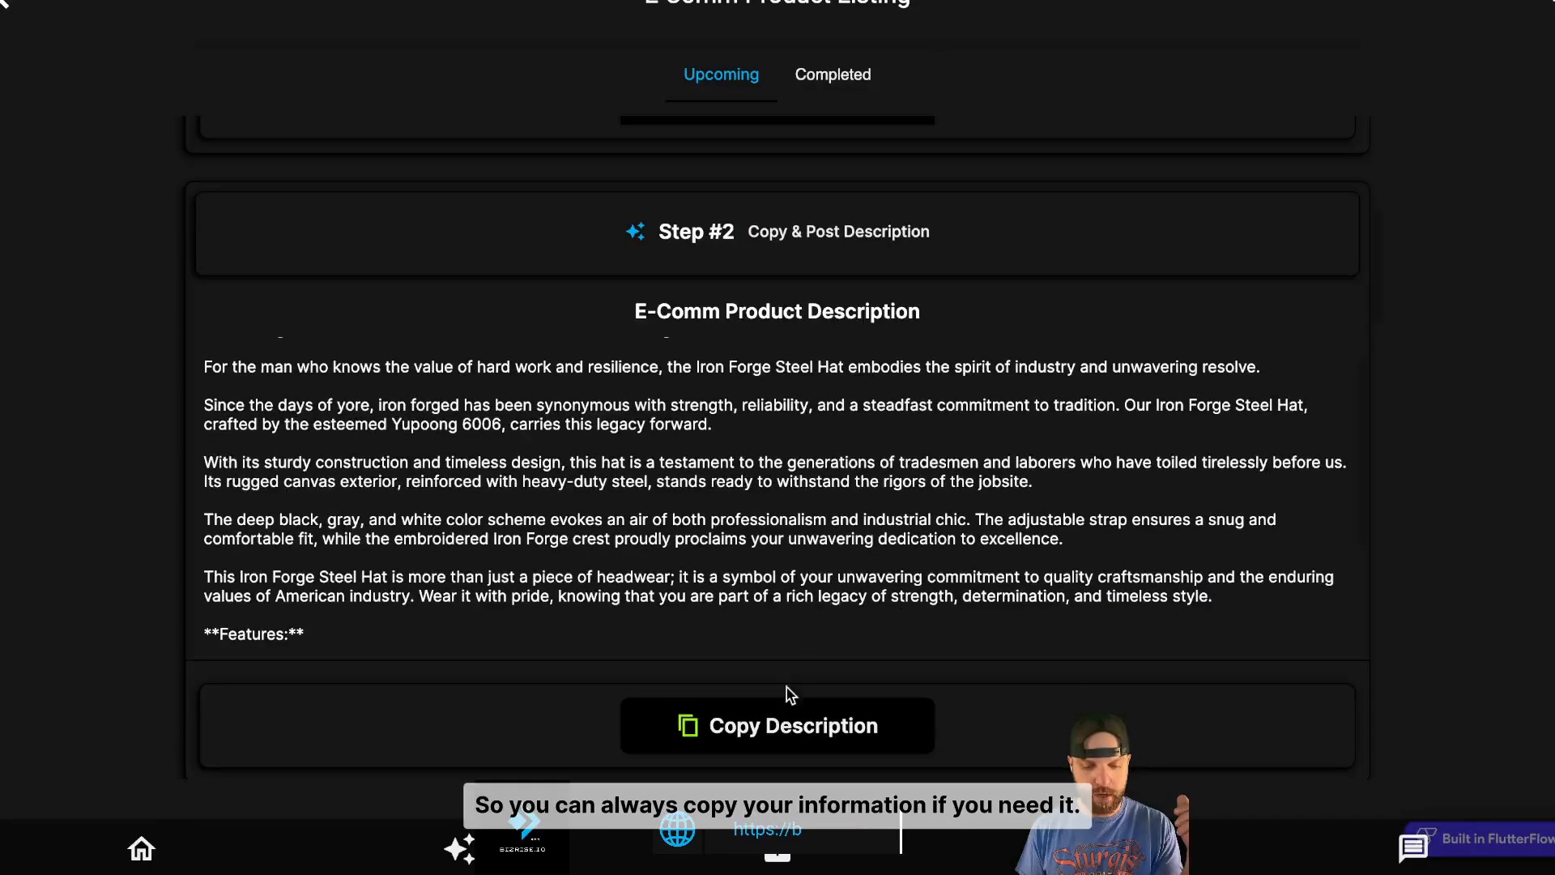
{"action": "scroll", "coordinate": [752, 388], "scroll_direction": "up", "scroll_amount": 7}
- Return to the product list and reopen the Iron Forge Steel Hat listing in the generator
{"action": "left_click", "coordinate": [3, 3]}
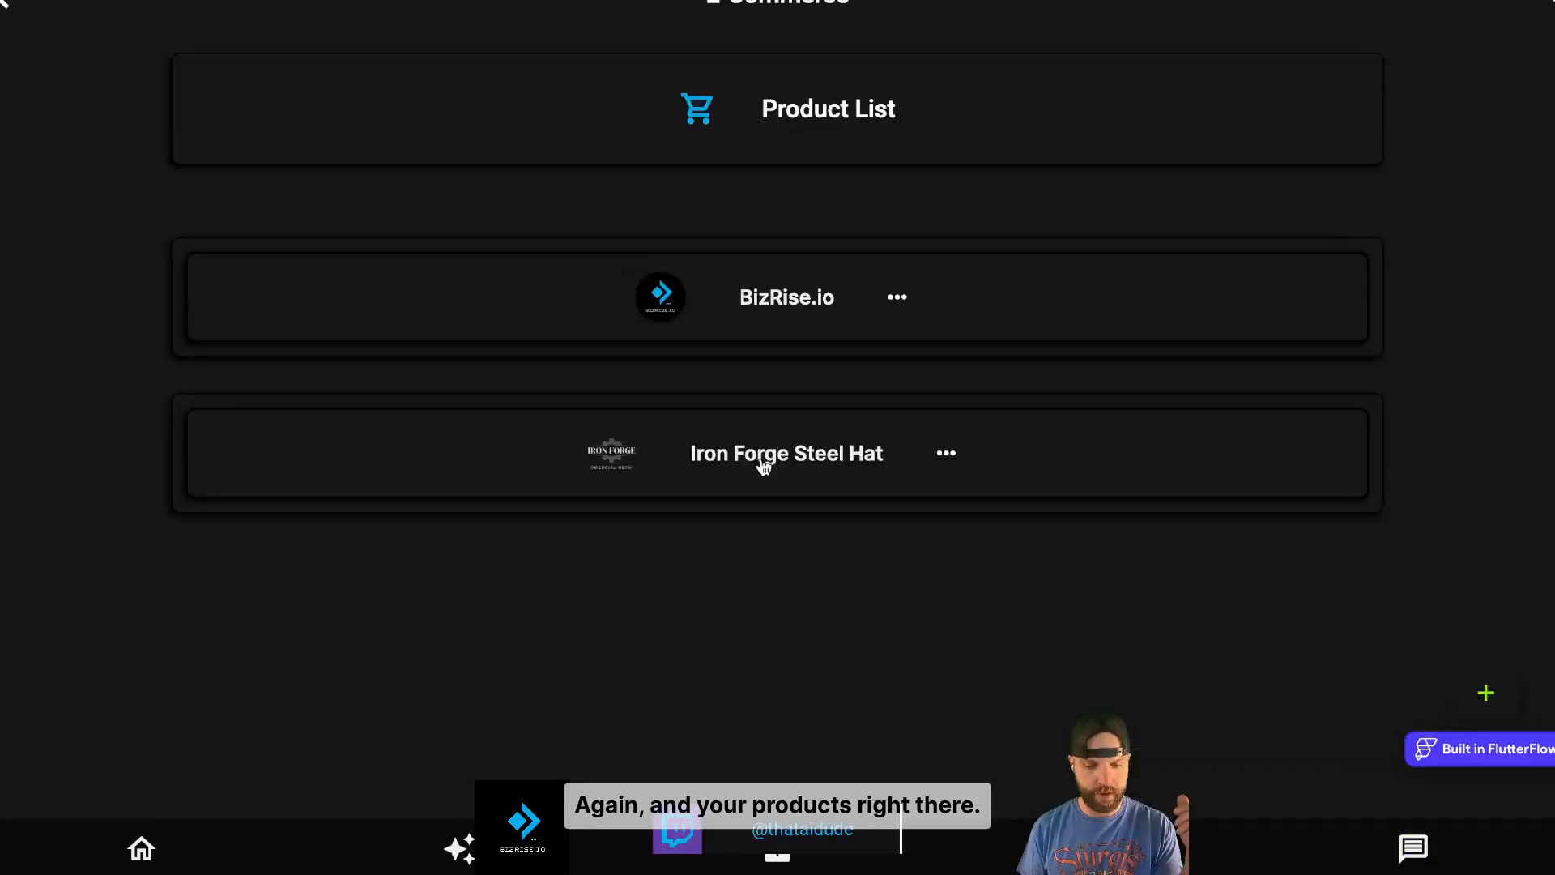
{"action": "left_click", "coordinate": [762, 459]}
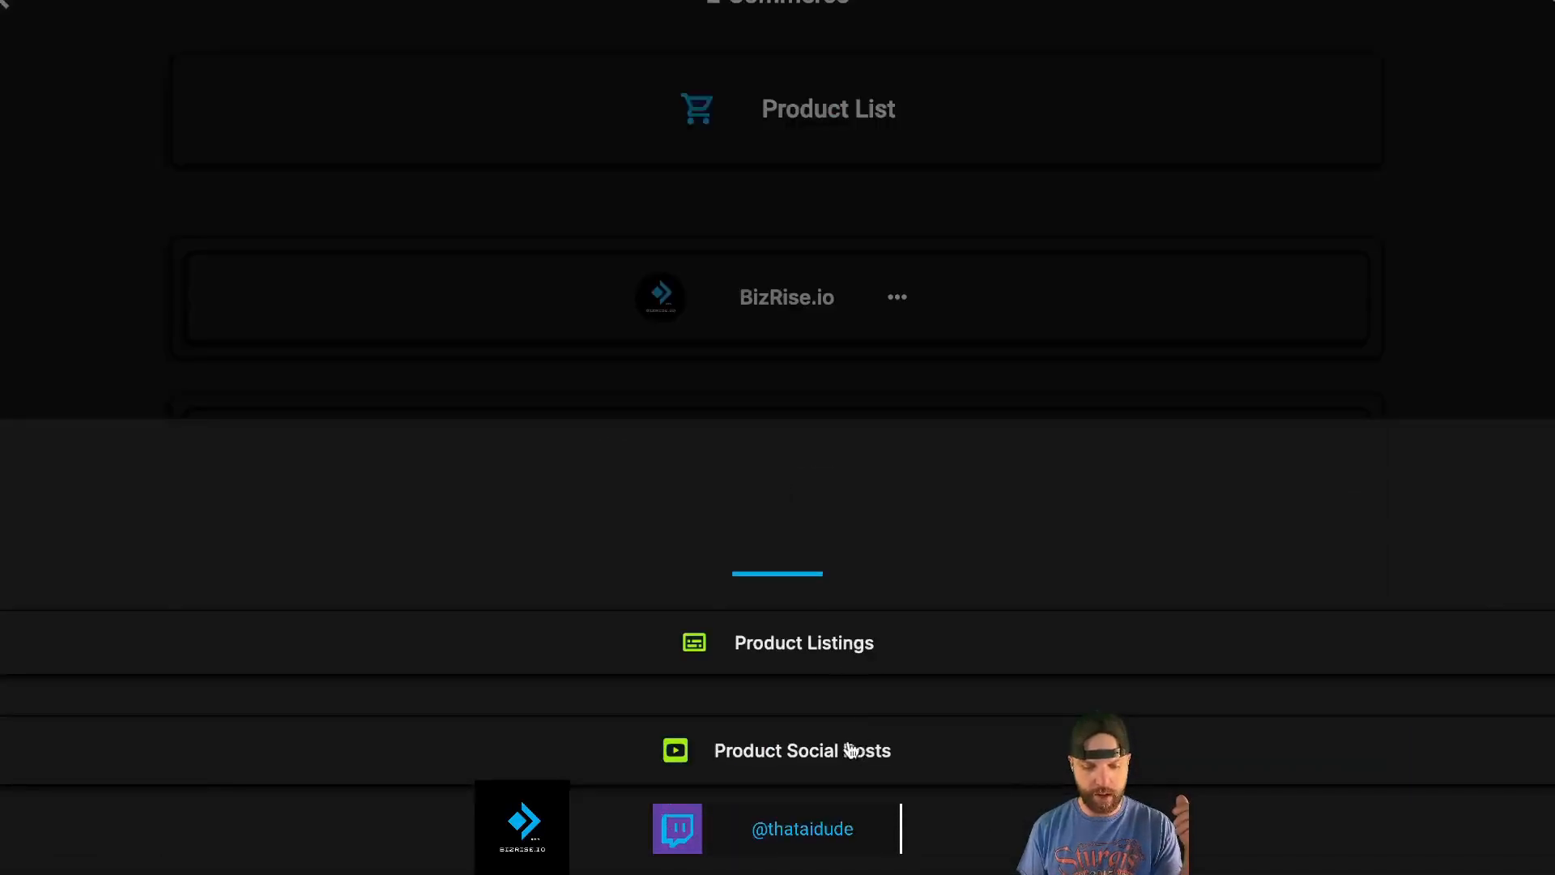
{"action": "left_click", "coordinate": [846, 753]}
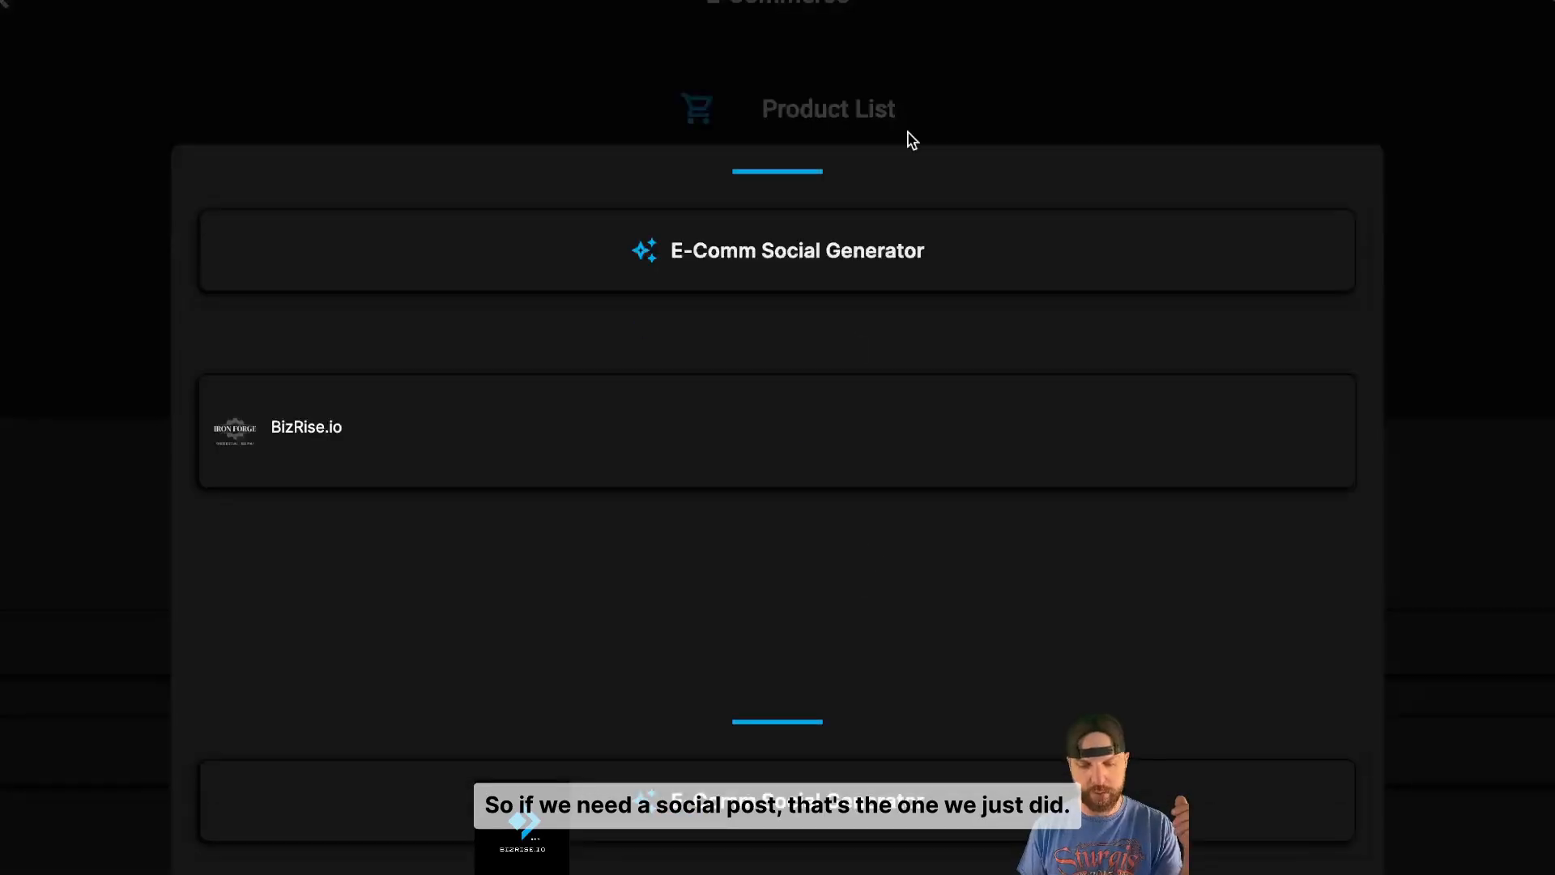
{"action": "left_click", "coordinate": [857, 72]}
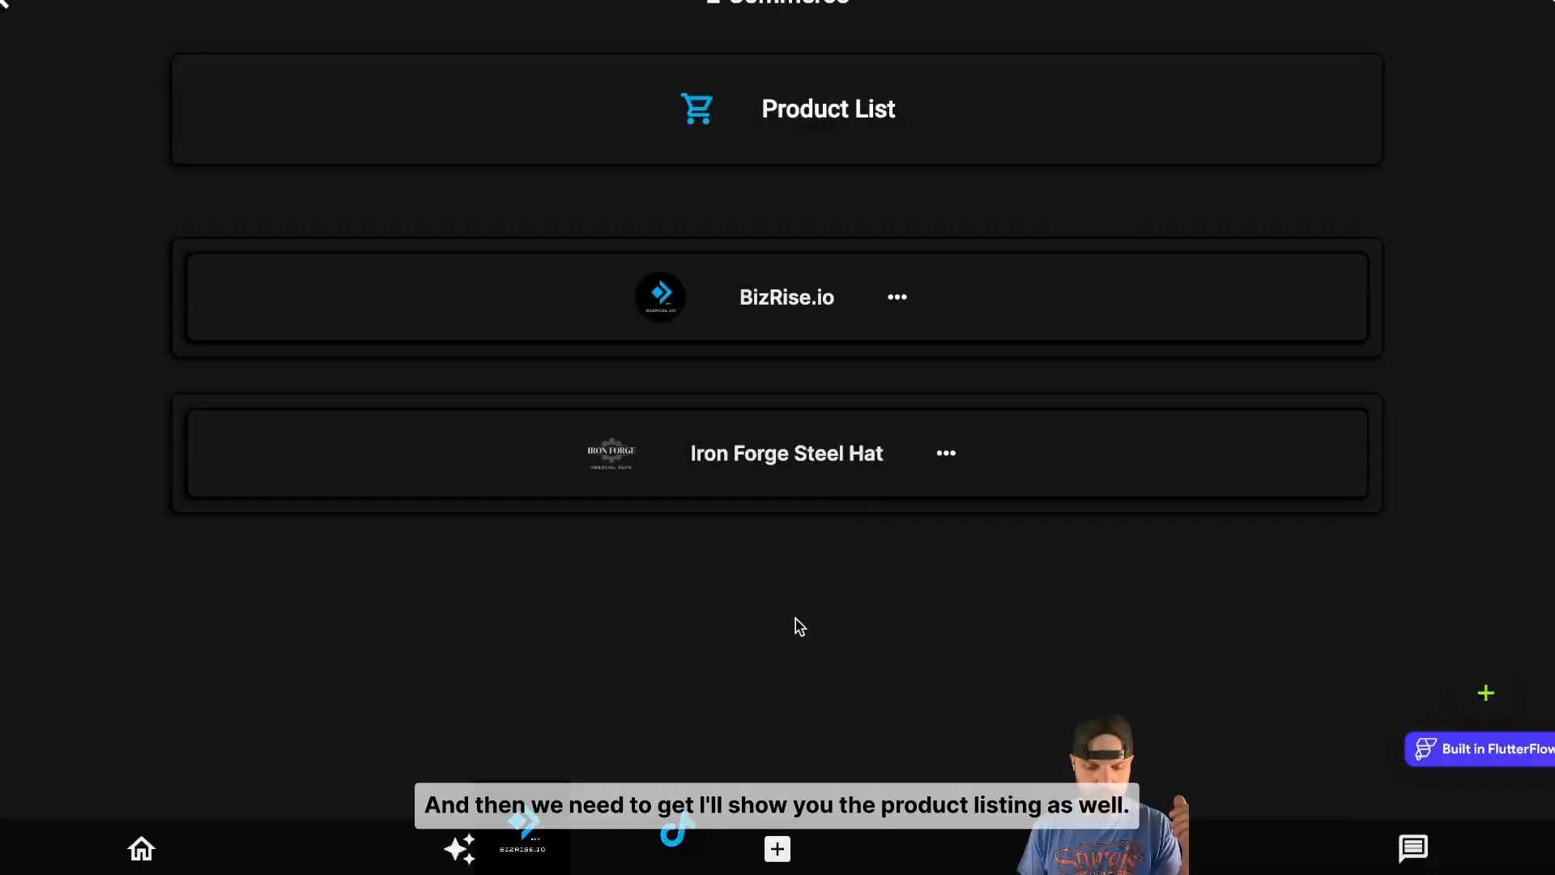
{"action": "left_click", "coordinate": [810, 479]}
{"action": "left_click", "coordinate": [823, 648]}
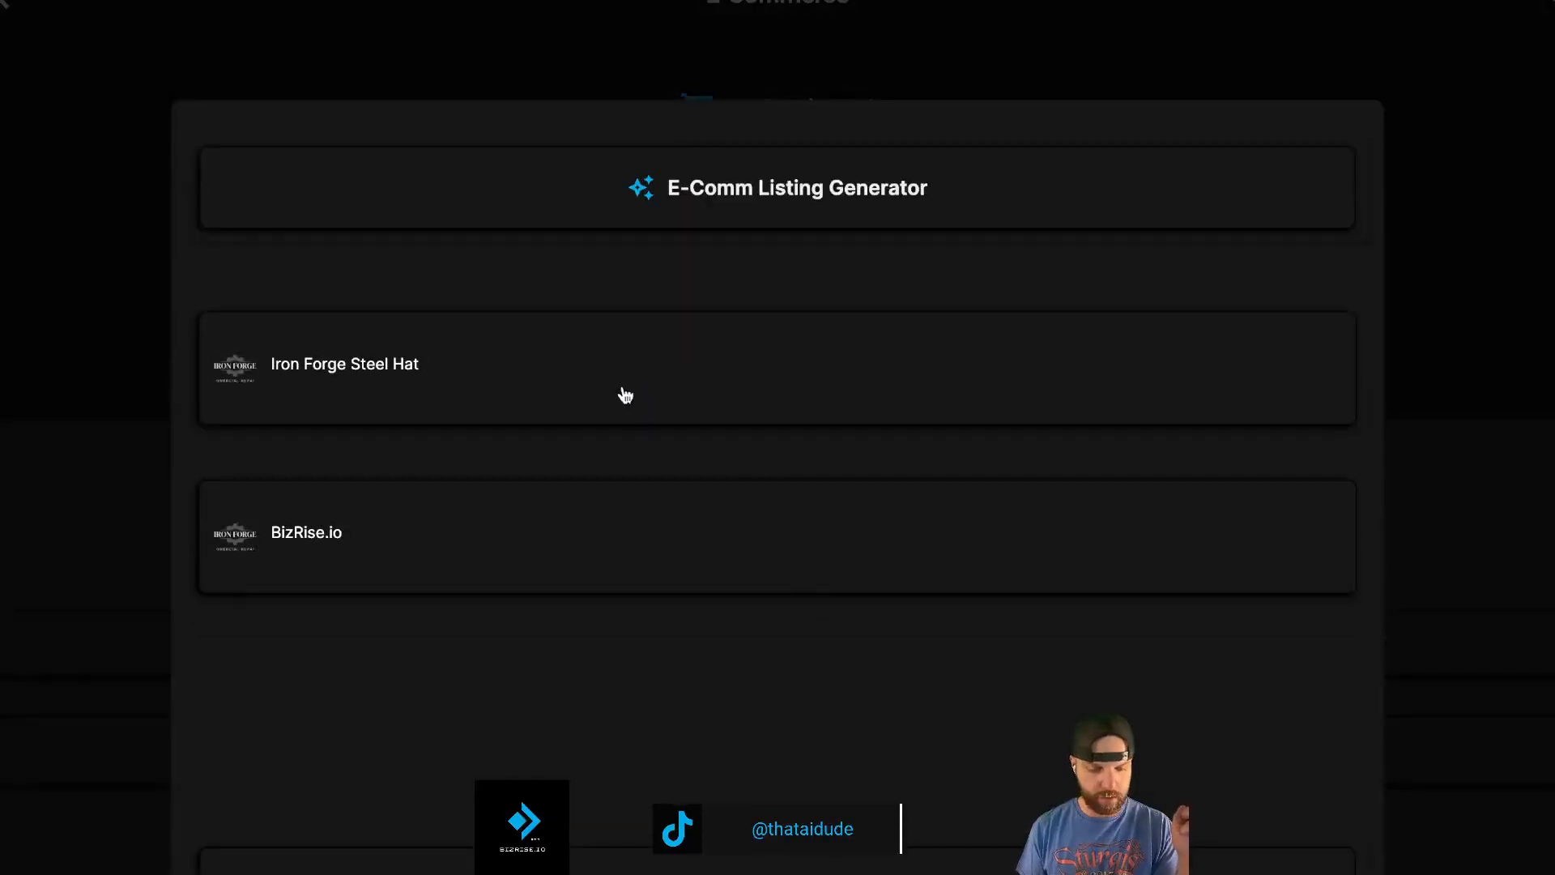
{"action": "left_click", "coordinate": [684, 217]}
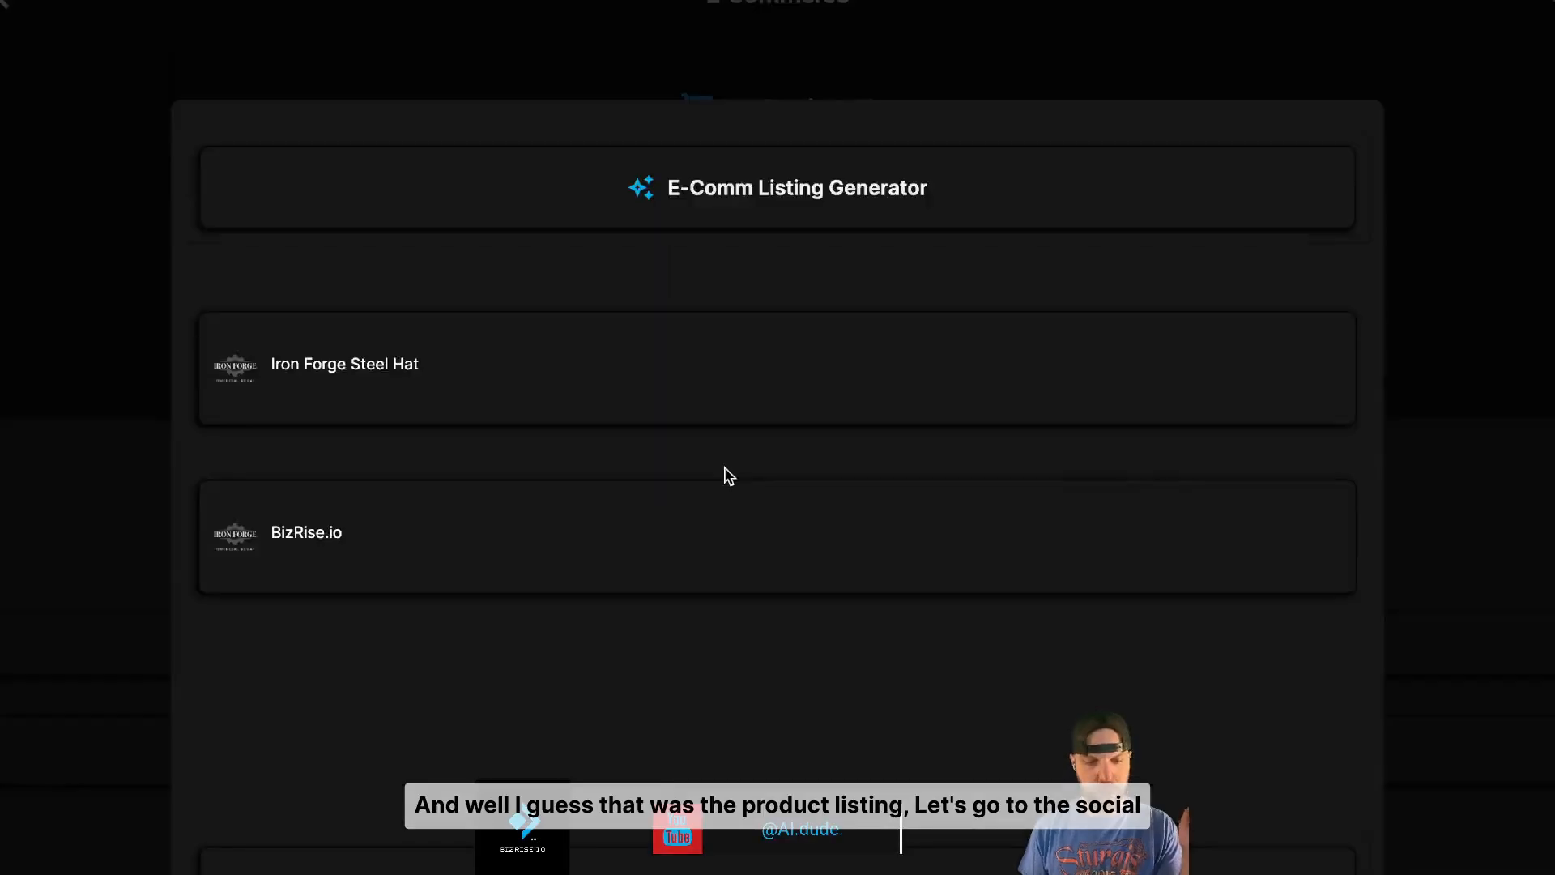
{"action": "left_click", "coordinate": [674, 361]}
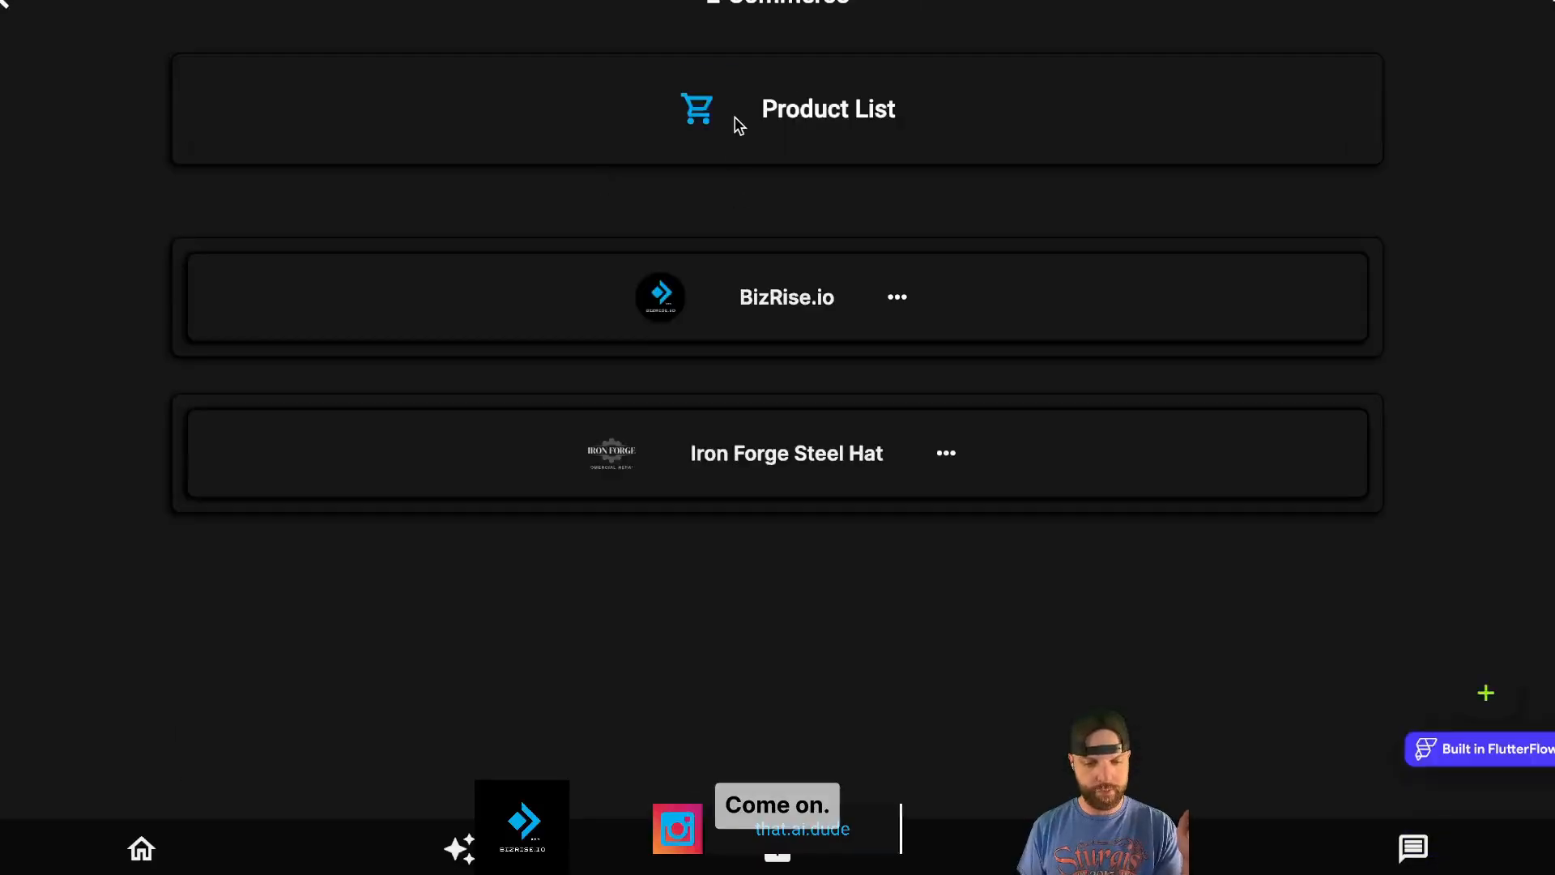
- In the social post generator, drag the Iron Forge logo onto the Strong & Engaging card
{"action": "left_click", "coordinate": [738, 124]}
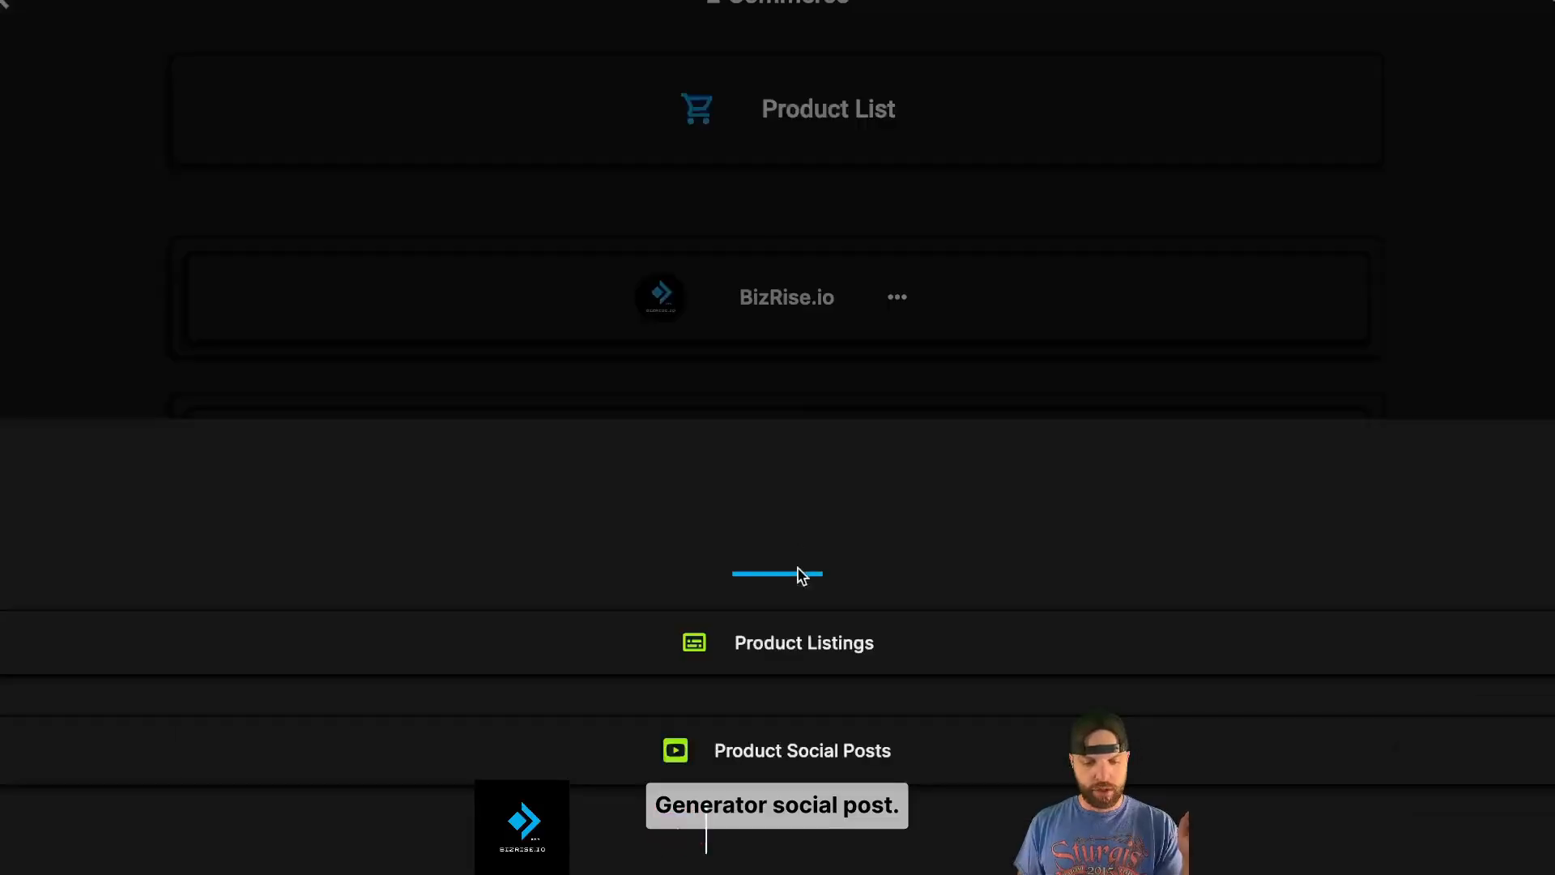
{"action": "left_click", "coordinate": [816, 754]}
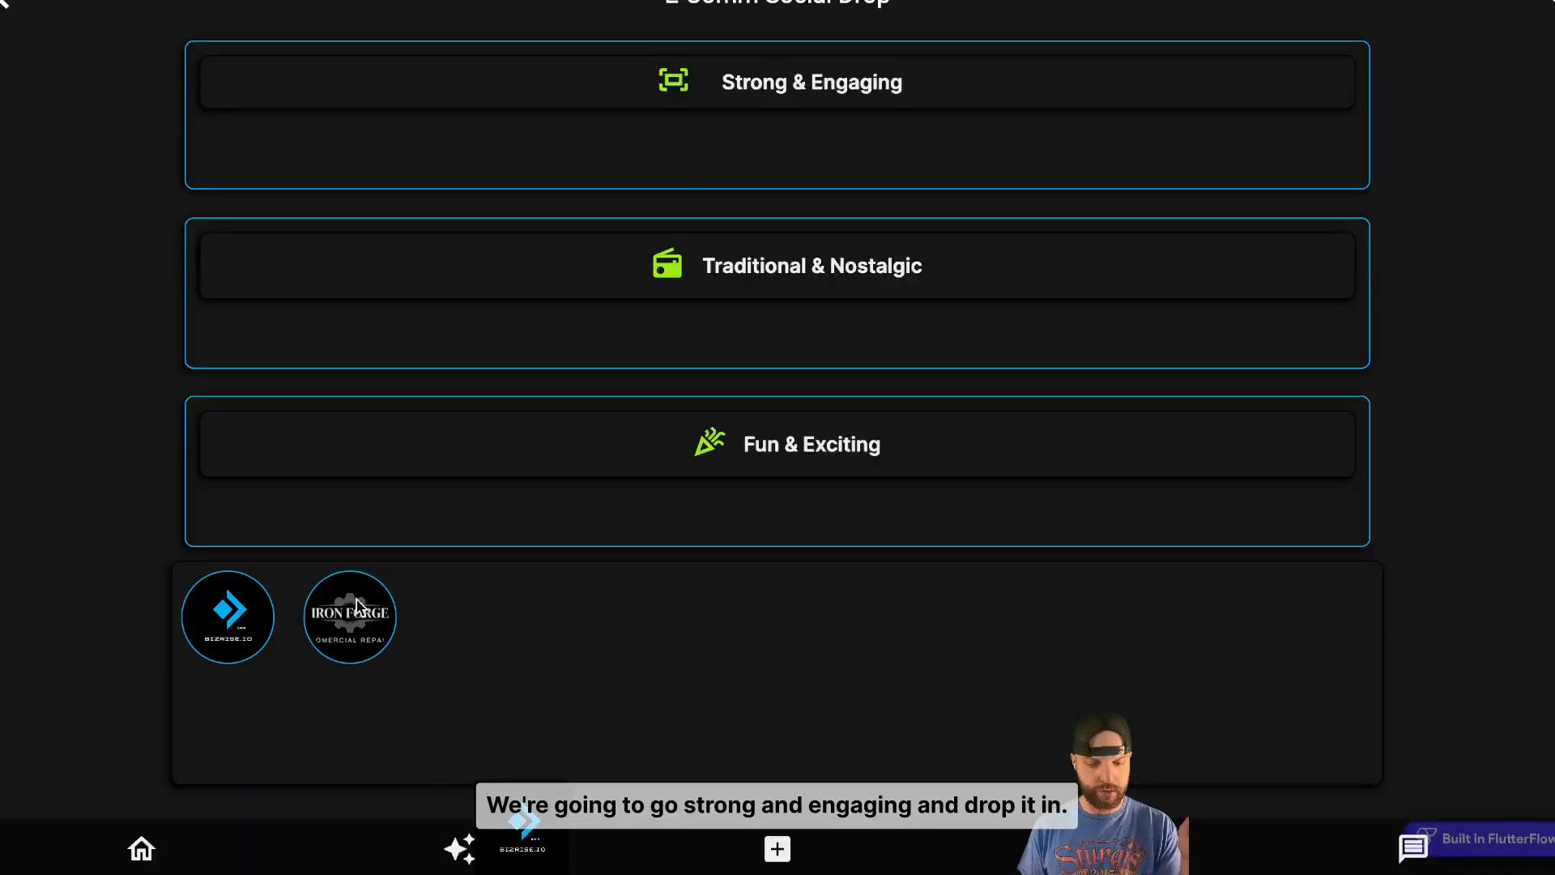
{"action": "left_click_drag", "start_coordinate": [412, 335], "coordinate": [471, 166]}
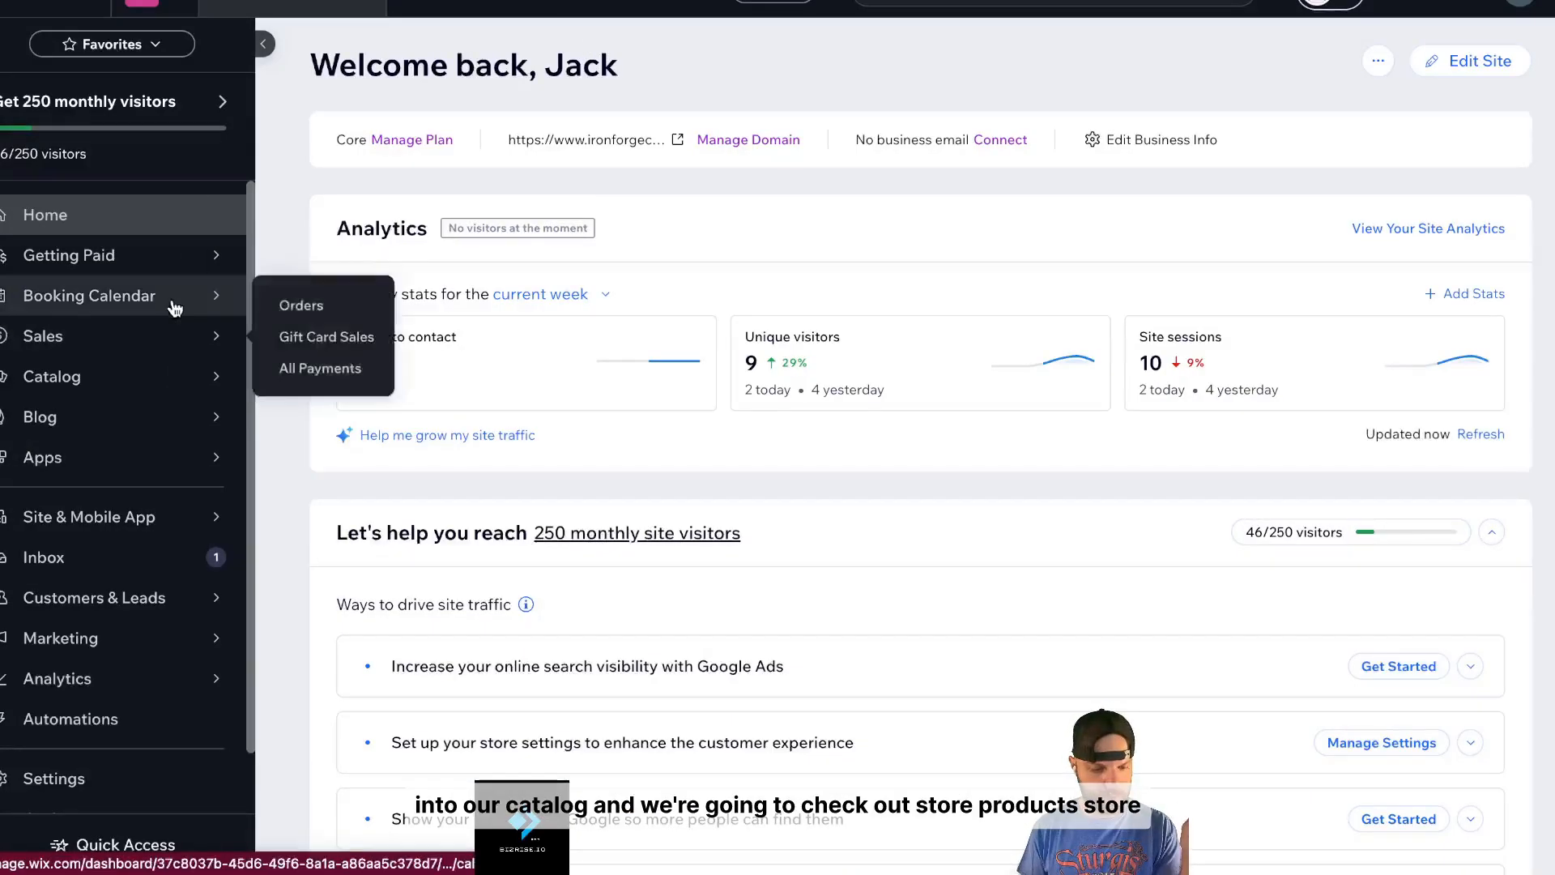
- Open the Iron Forge Steel Hat from Wix's Store Products list and review its details
{"action": "mouse_move", "coordinate": [186, 391]}
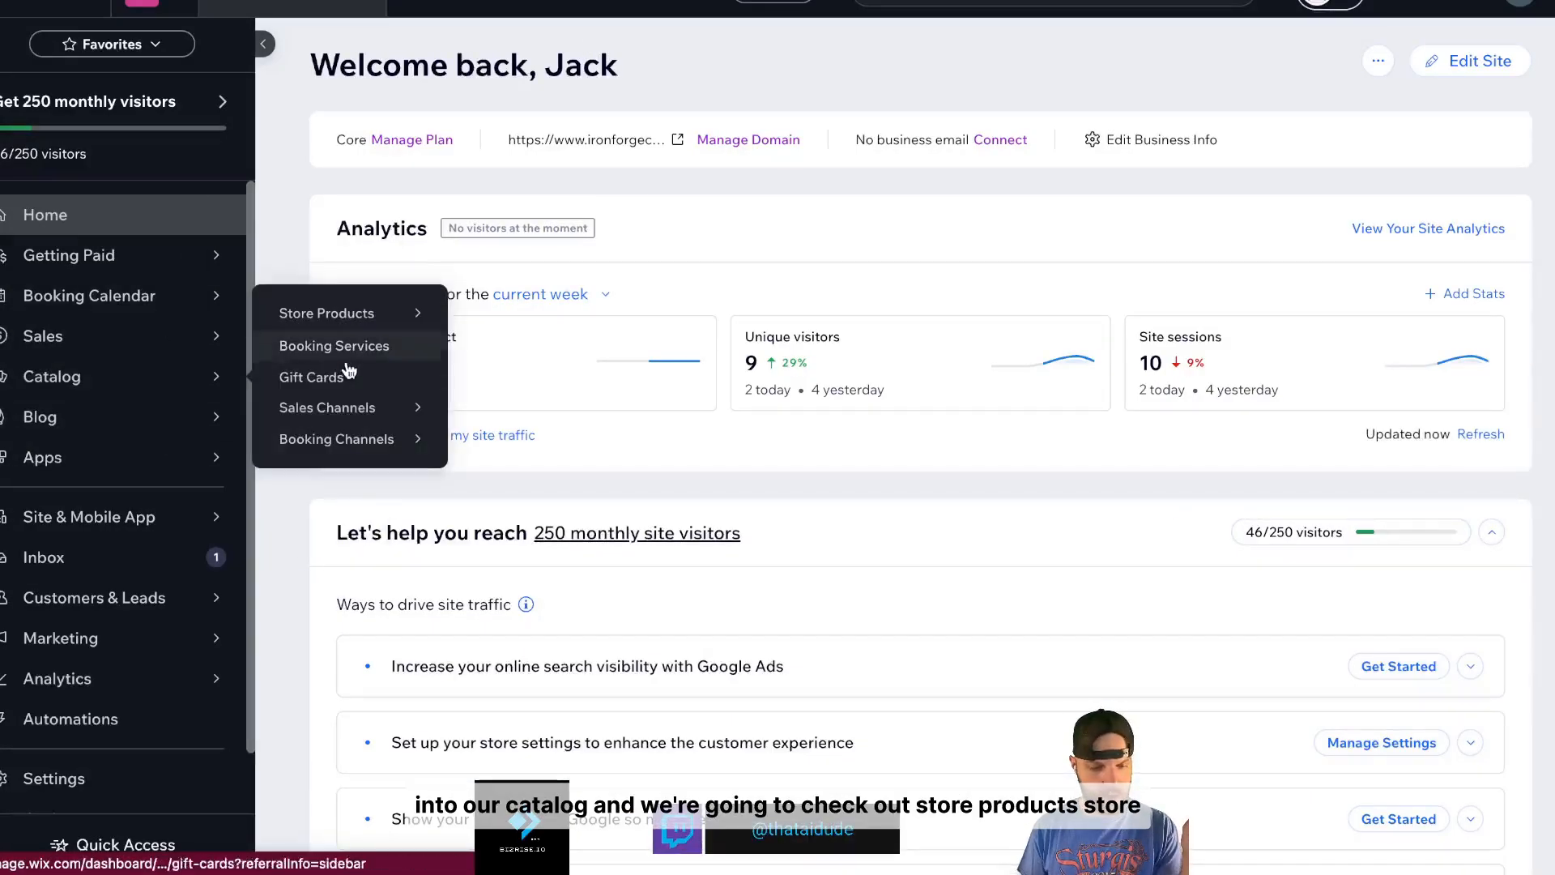
{"action": "mouse_move", "coordinate": [350, 322]}
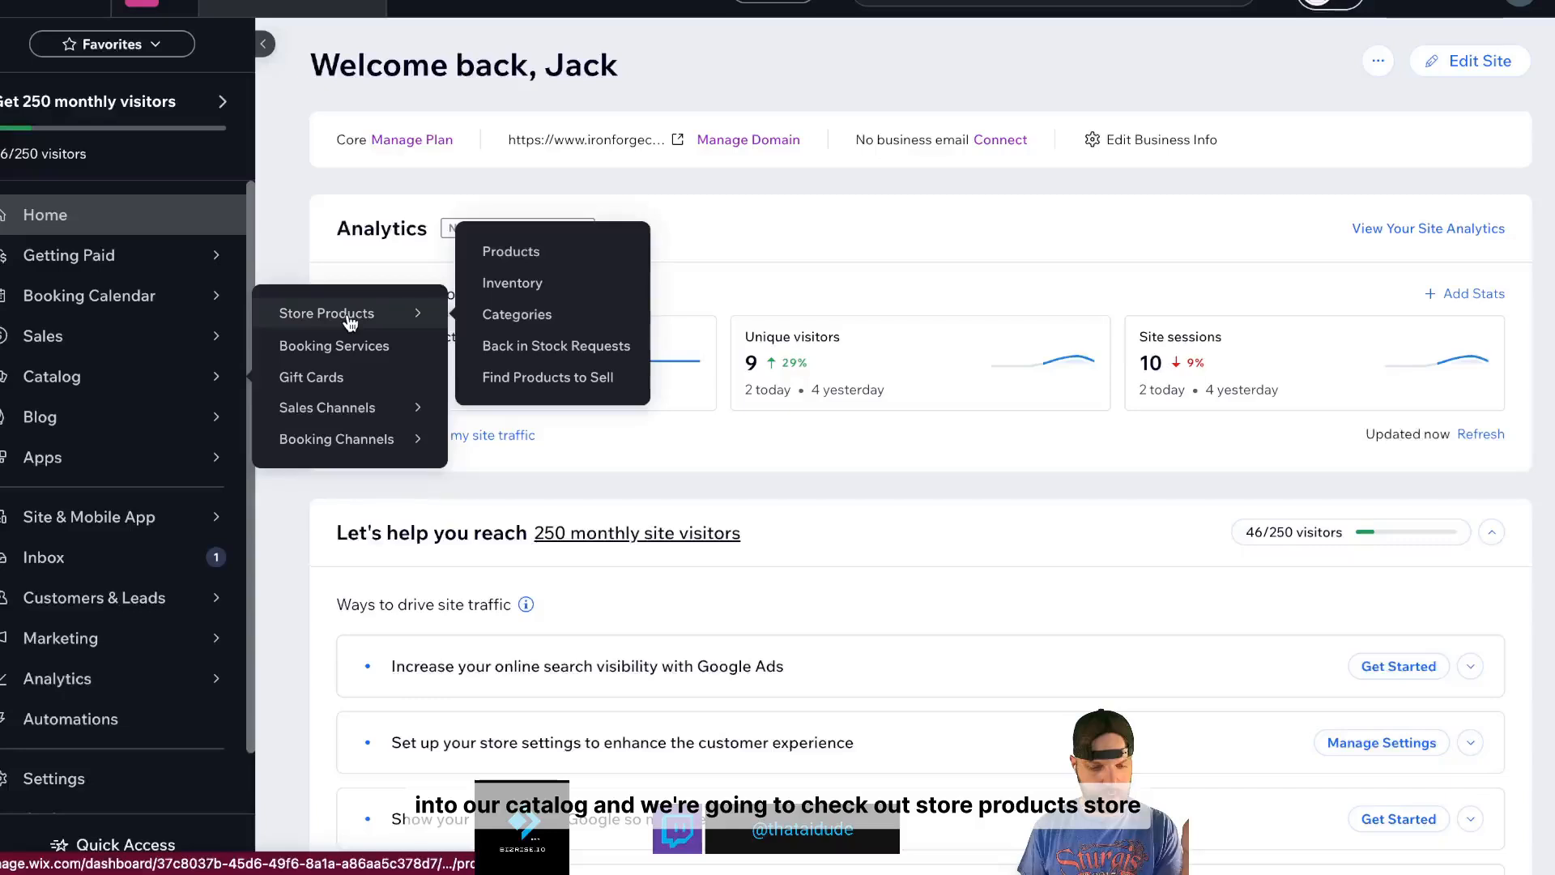
{"action": "left_click", "coordinate": [525, 256]}
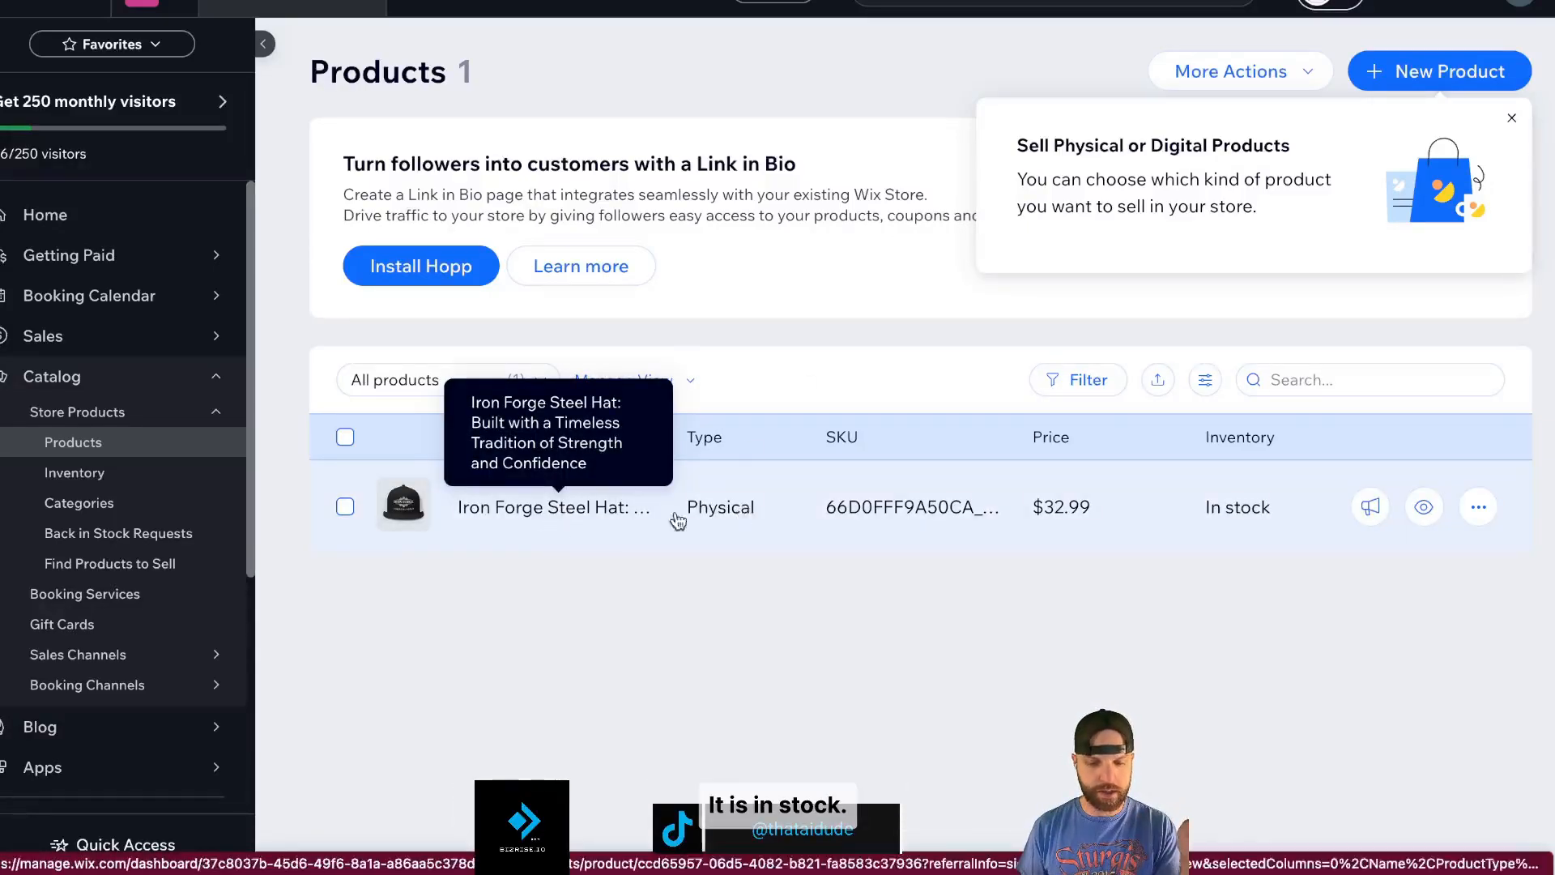
{"action": "left_click", "coordinate": [559, 510]}
{"action": "scroll", "coordinate": [979, 306], "scroll_direction": "up", "scroll_amount": 8}
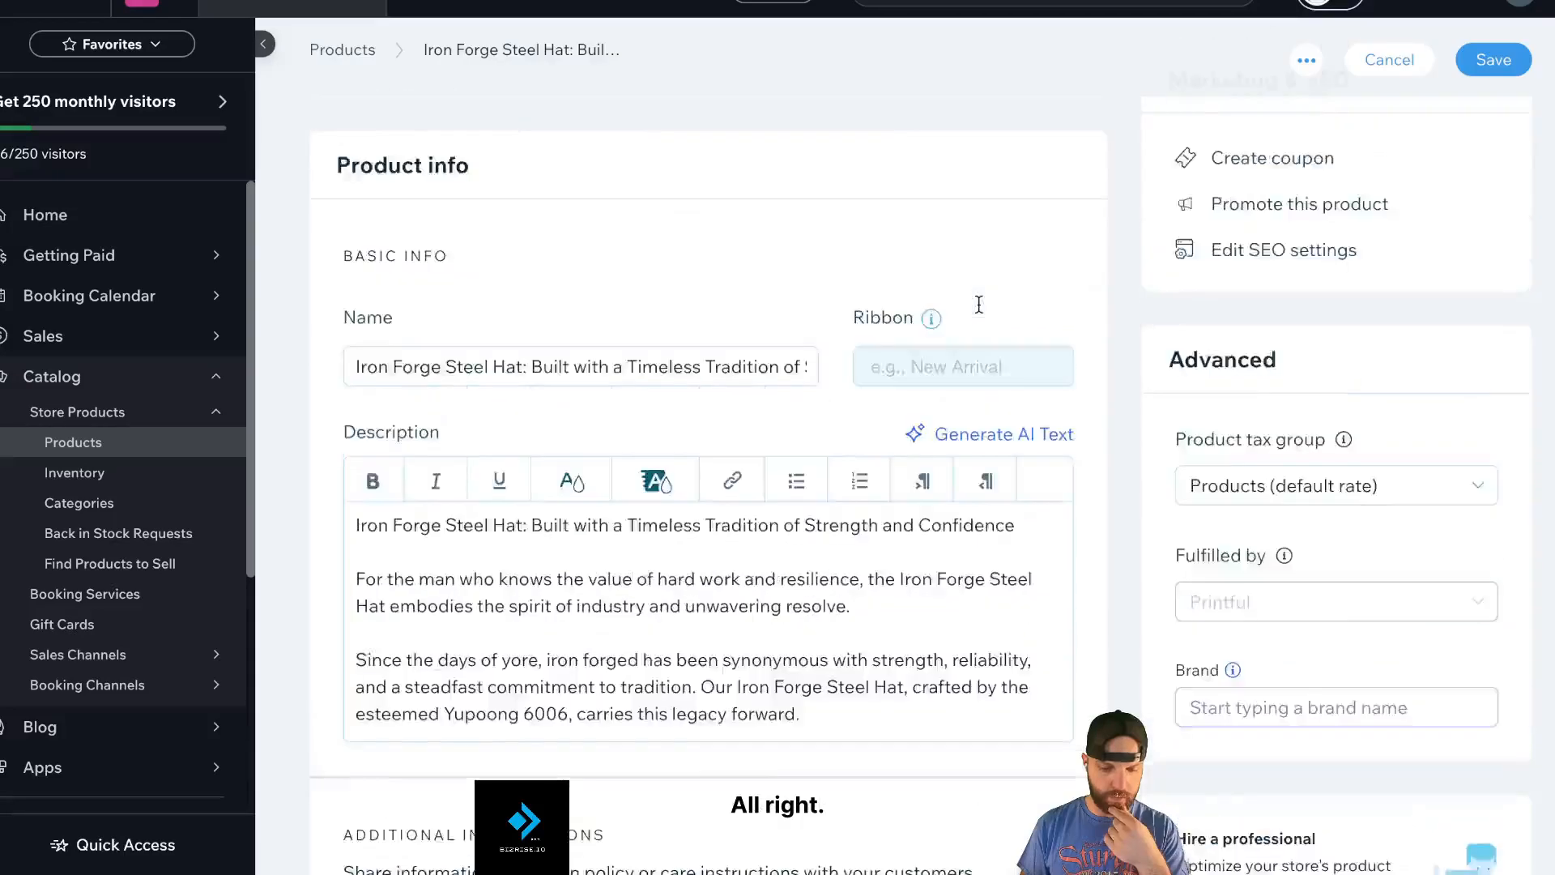
{"action": "scroll", "coordinate": [938, 459], "scroll_direction": "down", "scroll_amount": 1}
{"action": "scroll", "coordinate": [938, 457], "scroll_direction": "down", "scroll_amount": 2}
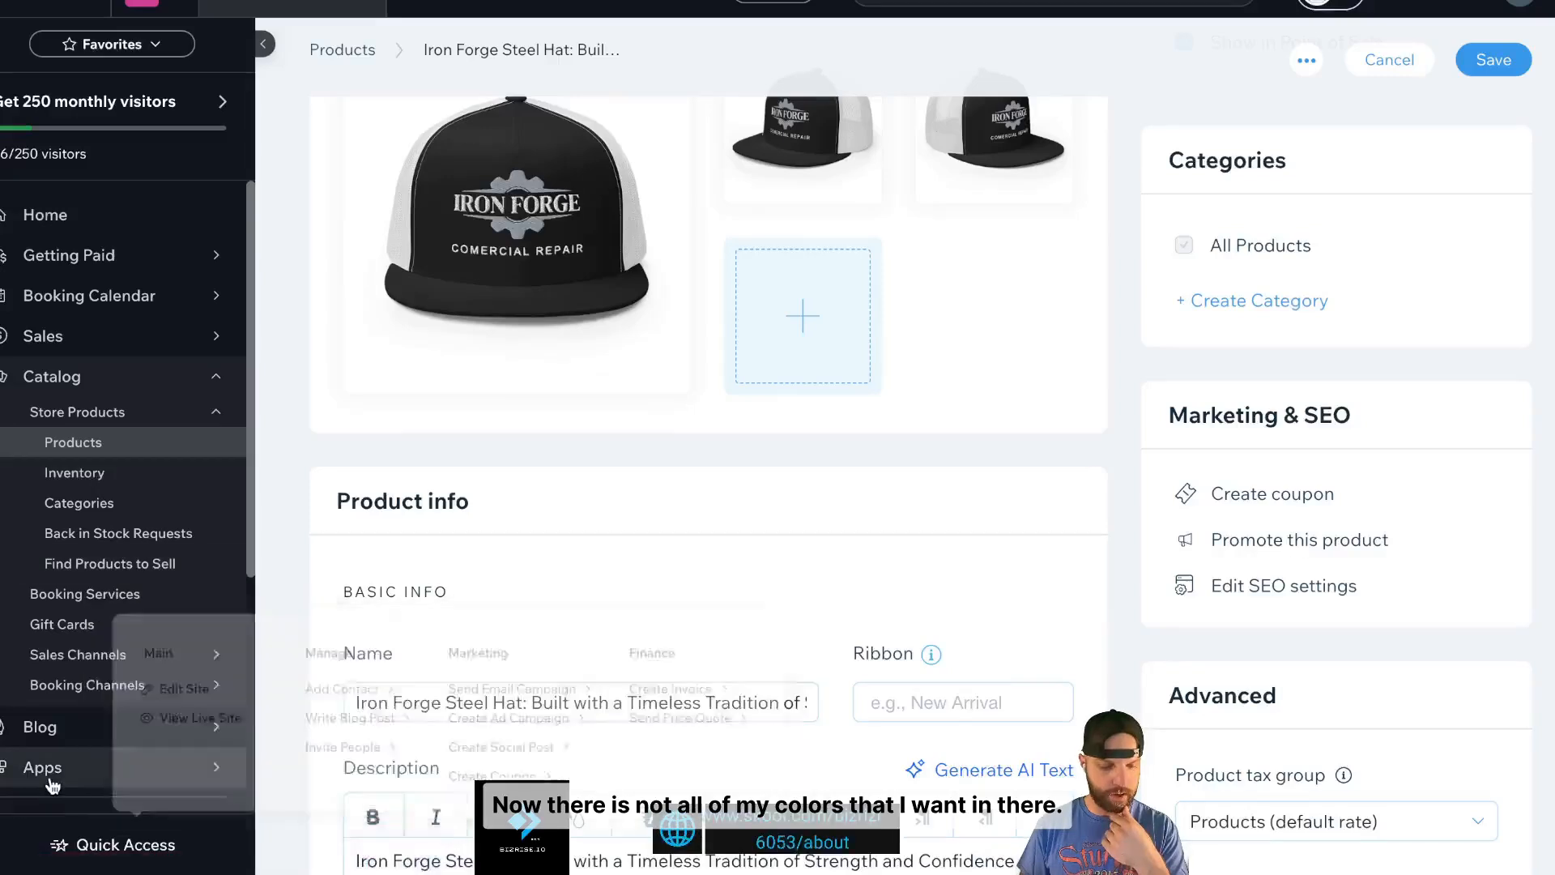
- Launch the Printful app from Wix's Manage Apps list
{"action": "mouse_move", "coordinate": [81, 770]}
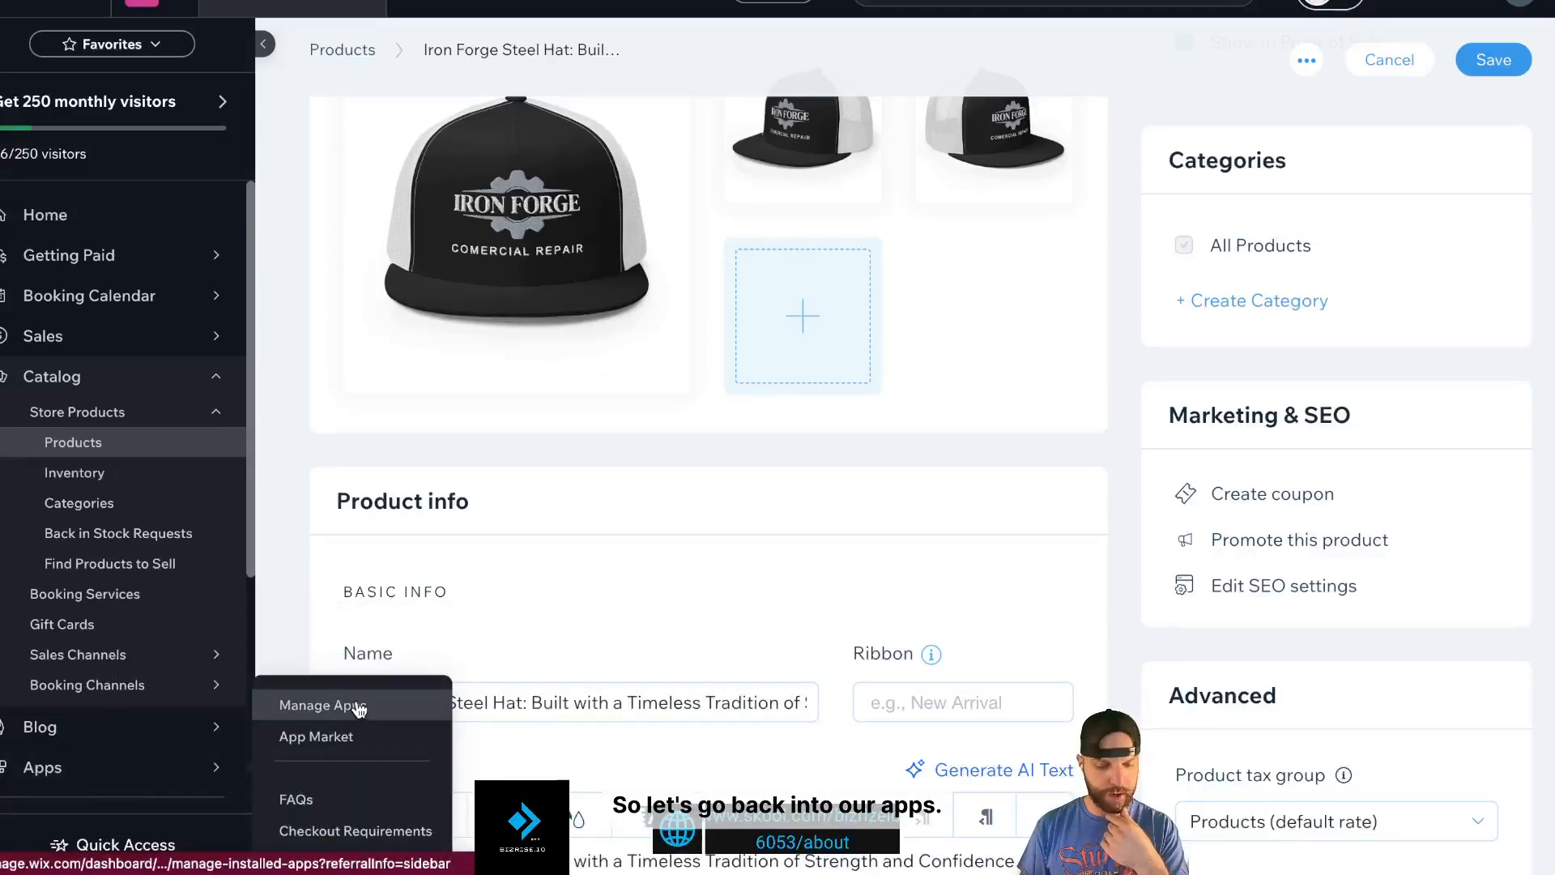
{"action": "left_click", "coordinate": [142, 771]}
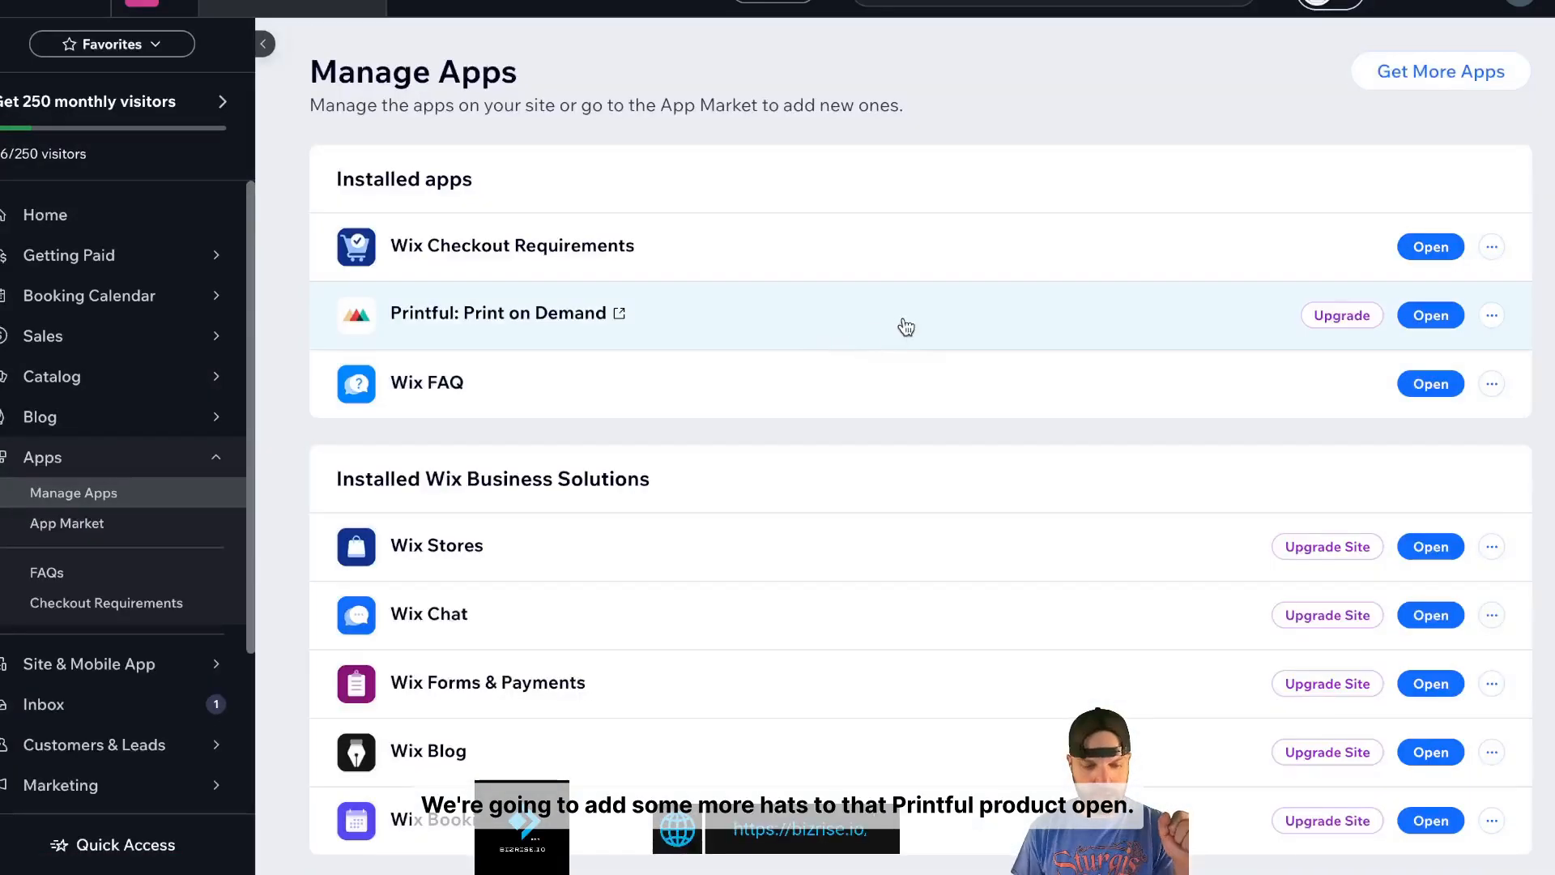
{"action": "left_click", "coordinate": [1429, 310]}
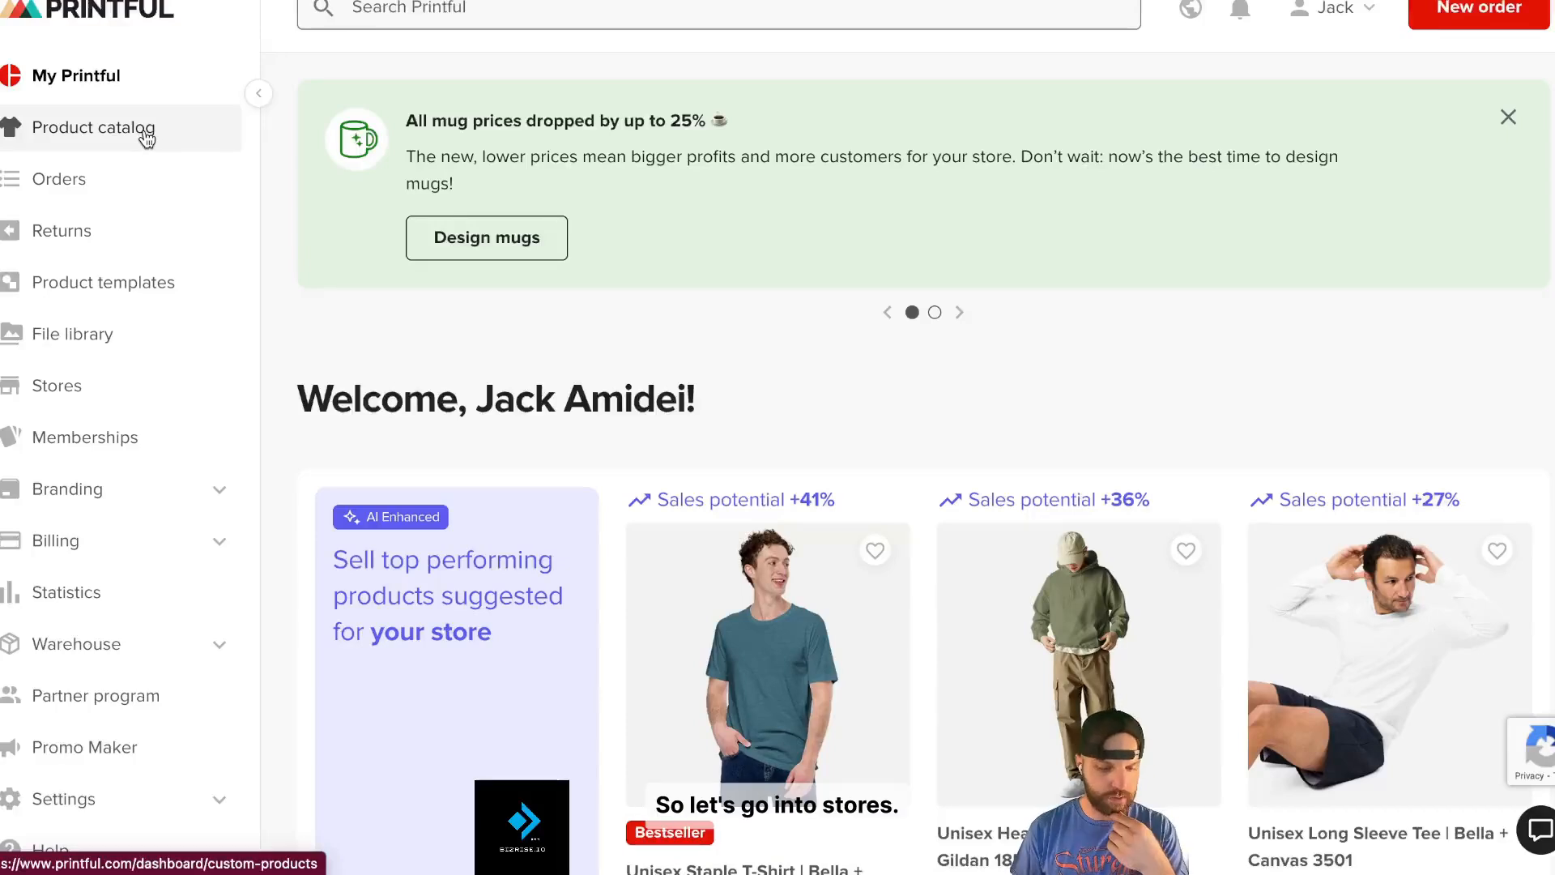
- Go to the Iron Forge Repair store and open Add variants for the Iron Forge Steel Hat
{"action": "left_click", "coordinate": [96, 401]}
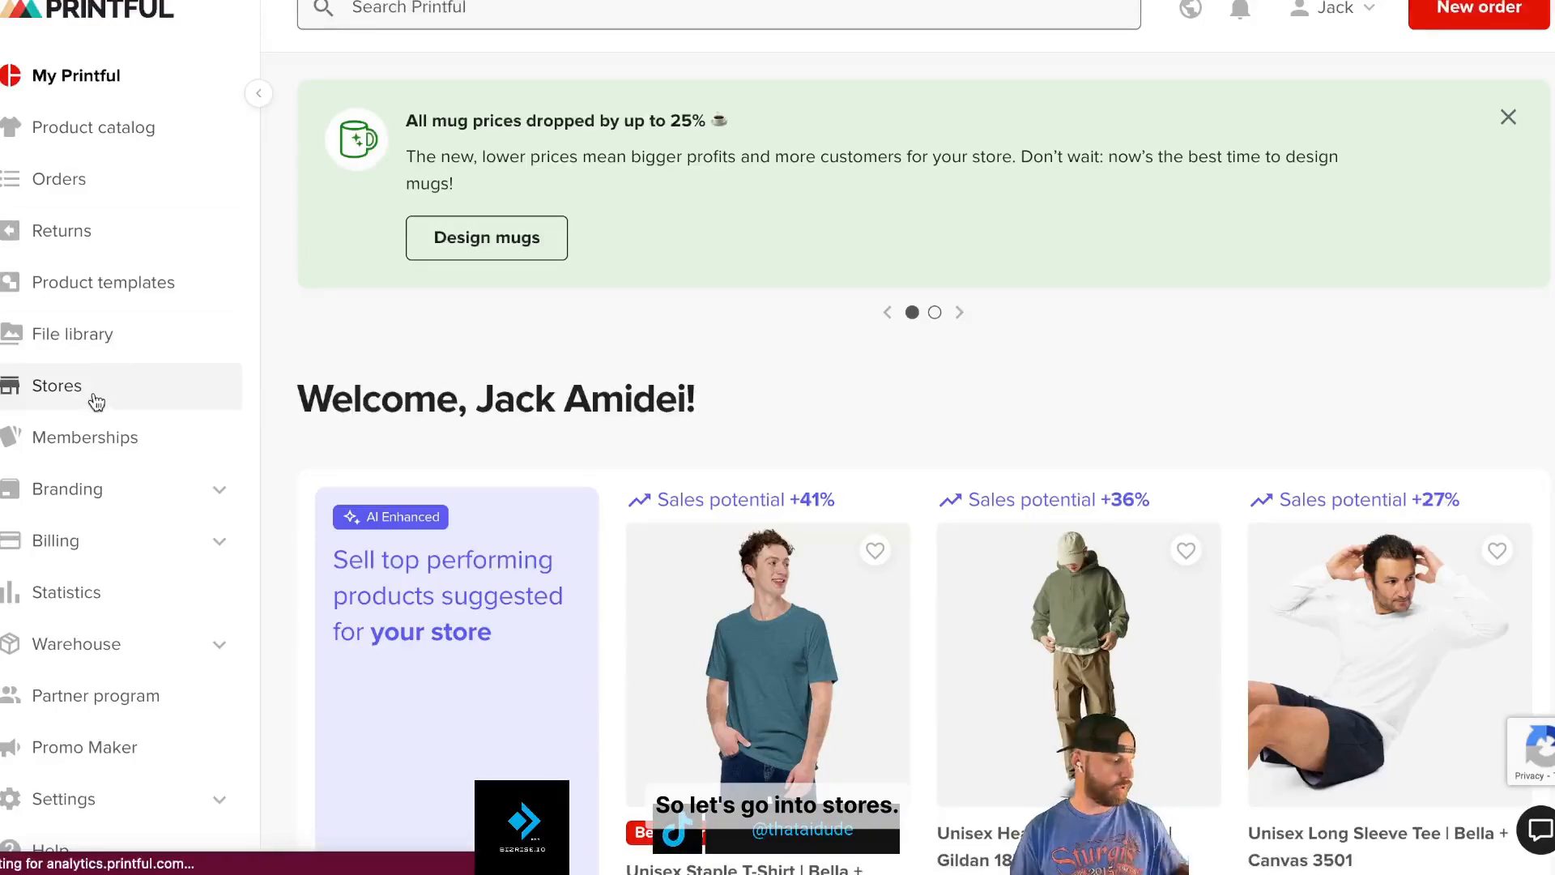
{"action": "left_click", "coordinate": [1422, 491]}
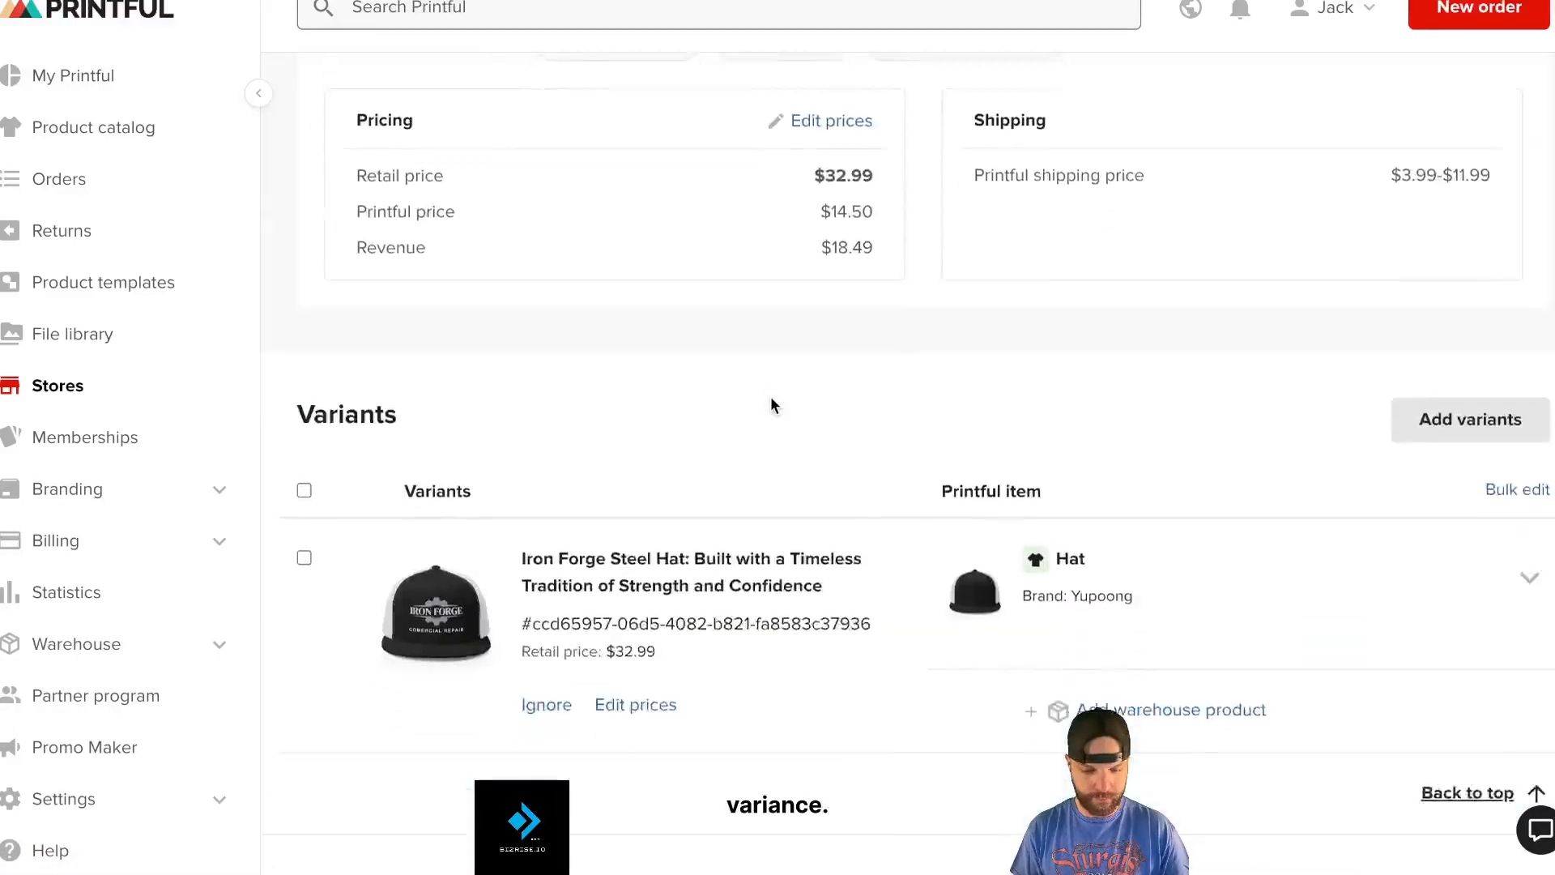
{"action": "scroll", "coordinate": [770, 406], "scroll_direction": "down", "scroll_amount": 1}
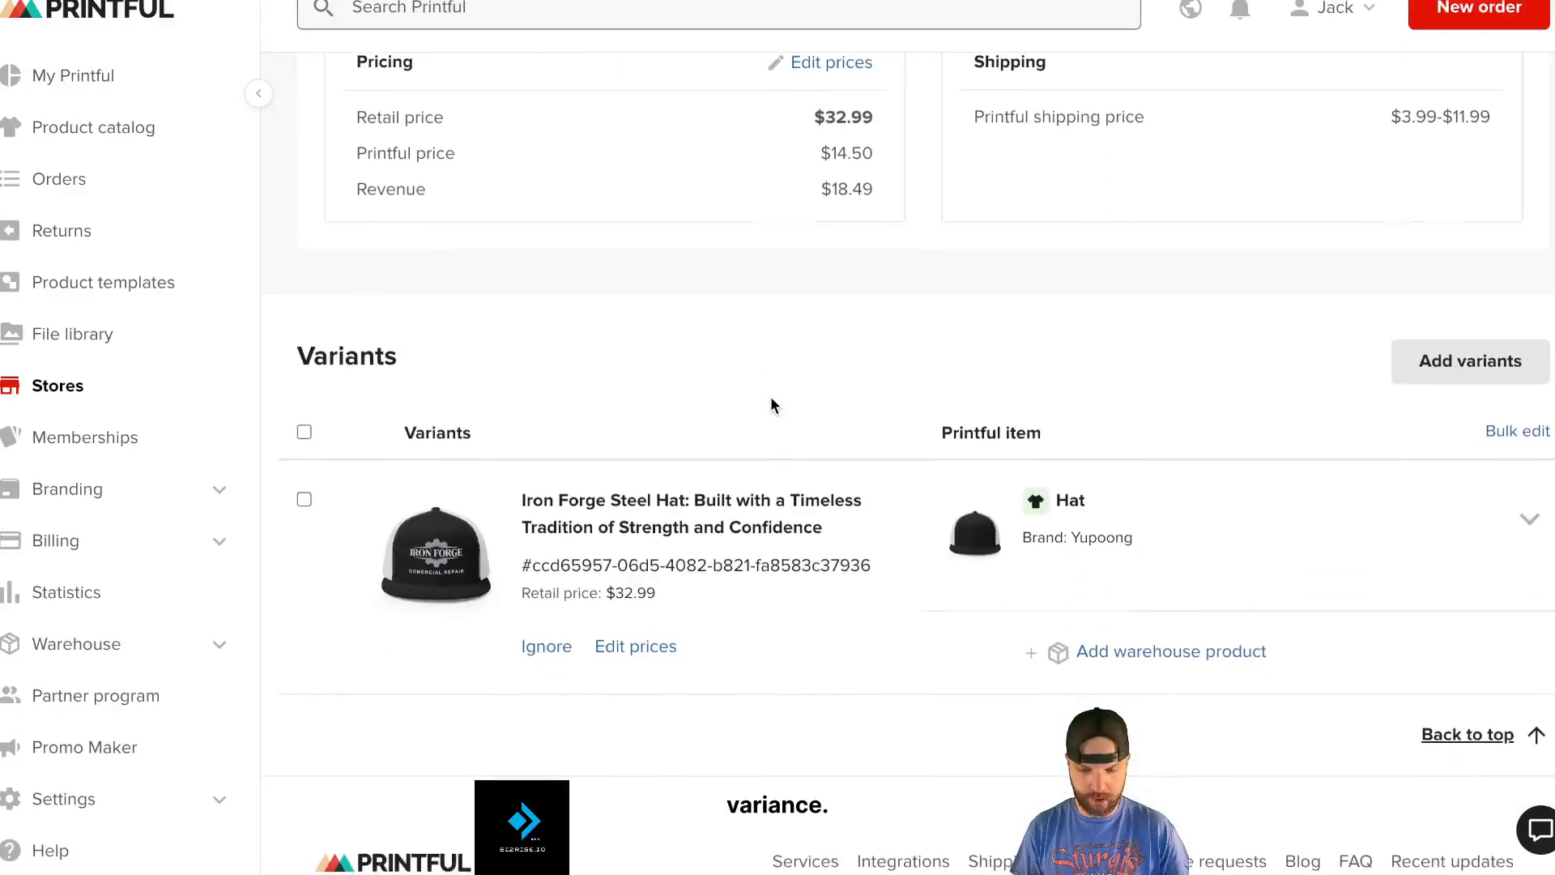
{"action": "left_click", "coordinate": [1434, 361]}
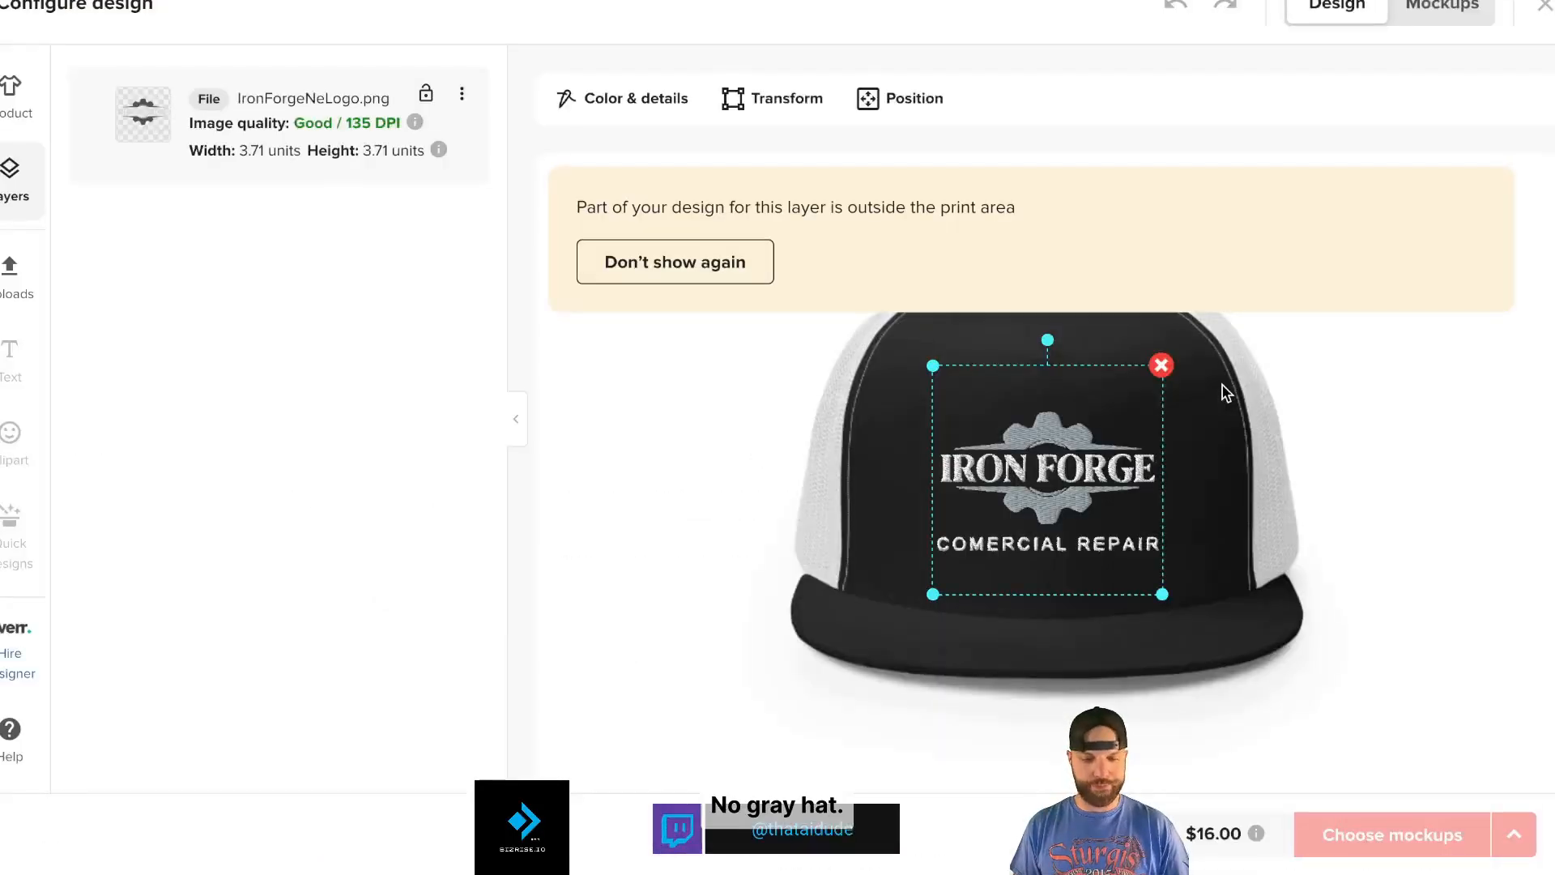
{"action": "left_click", "coordinate": [133, 549]}
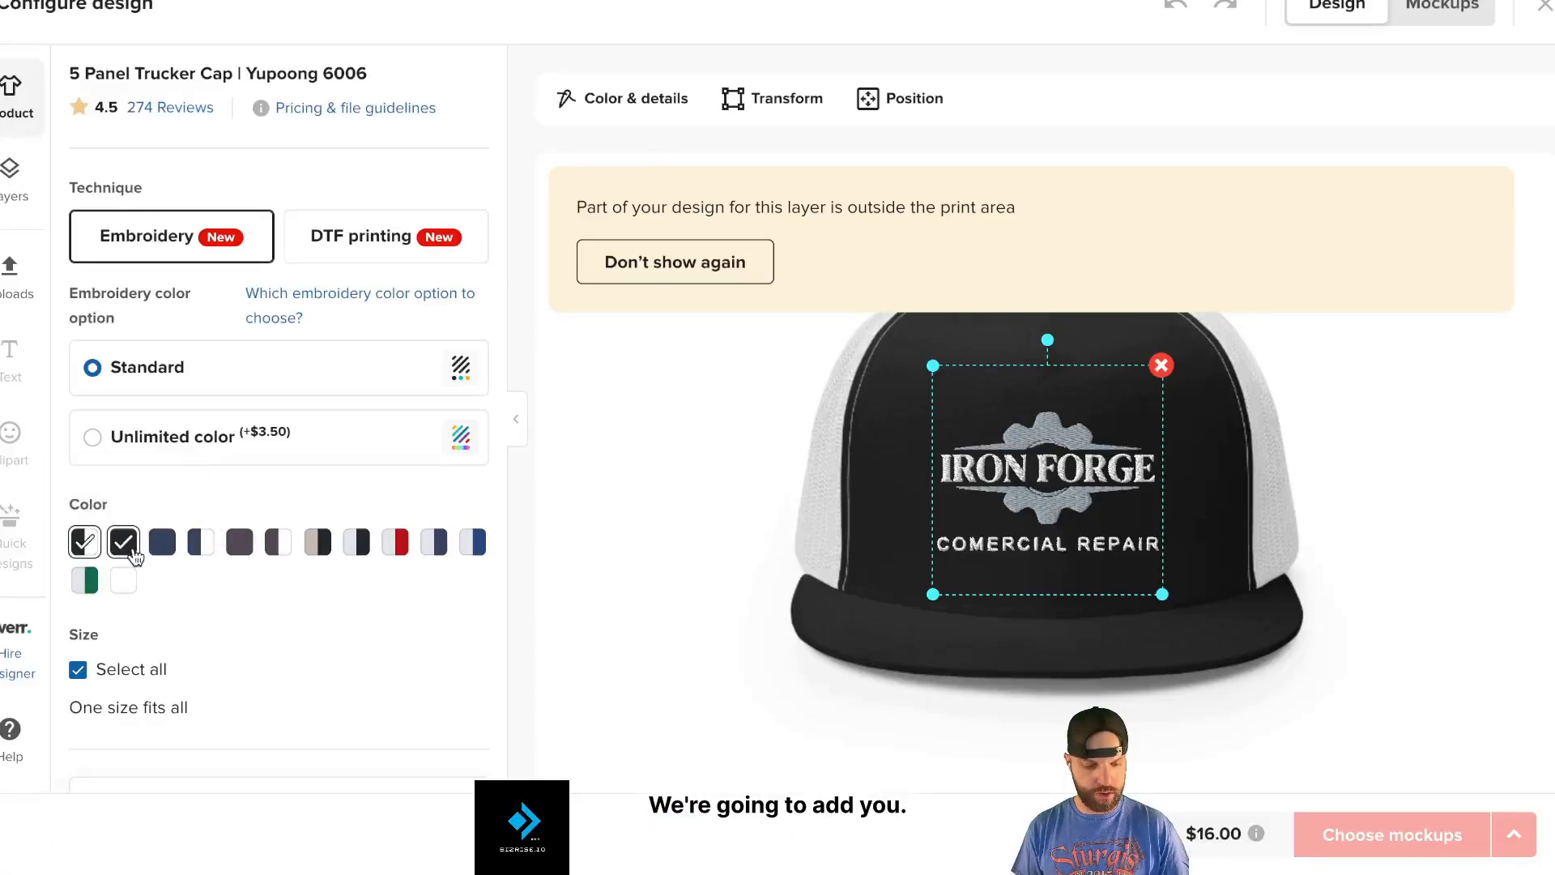
{"action": "left_click", "coordinate": [163, 545]}
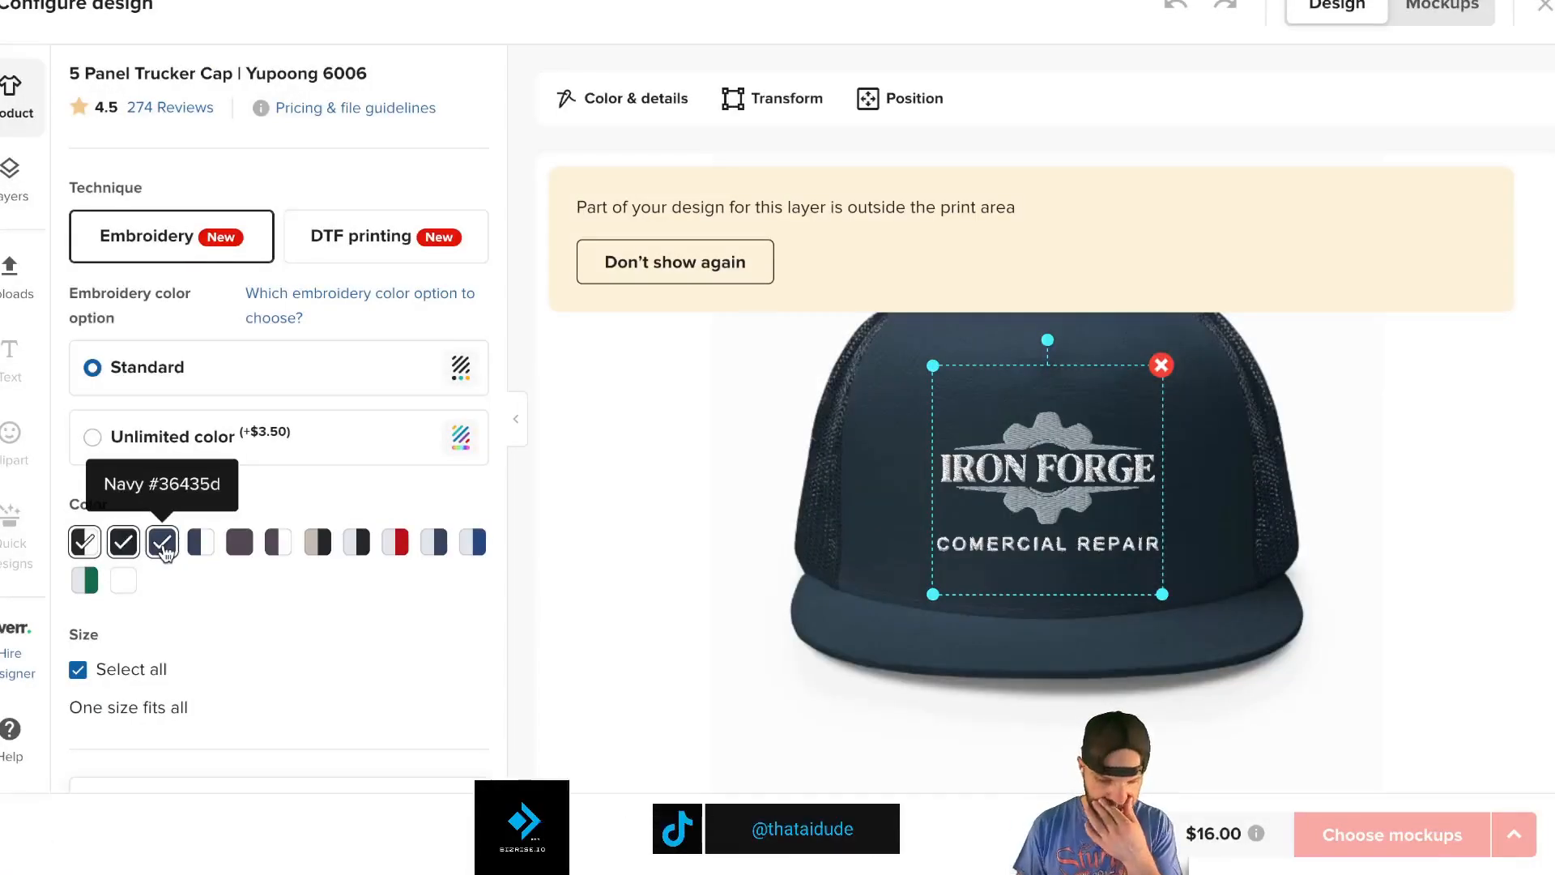
{"action": "left_click", "coordinate": [240, 542]}
{"action": "left_click", "coordinate": [316, 542]}
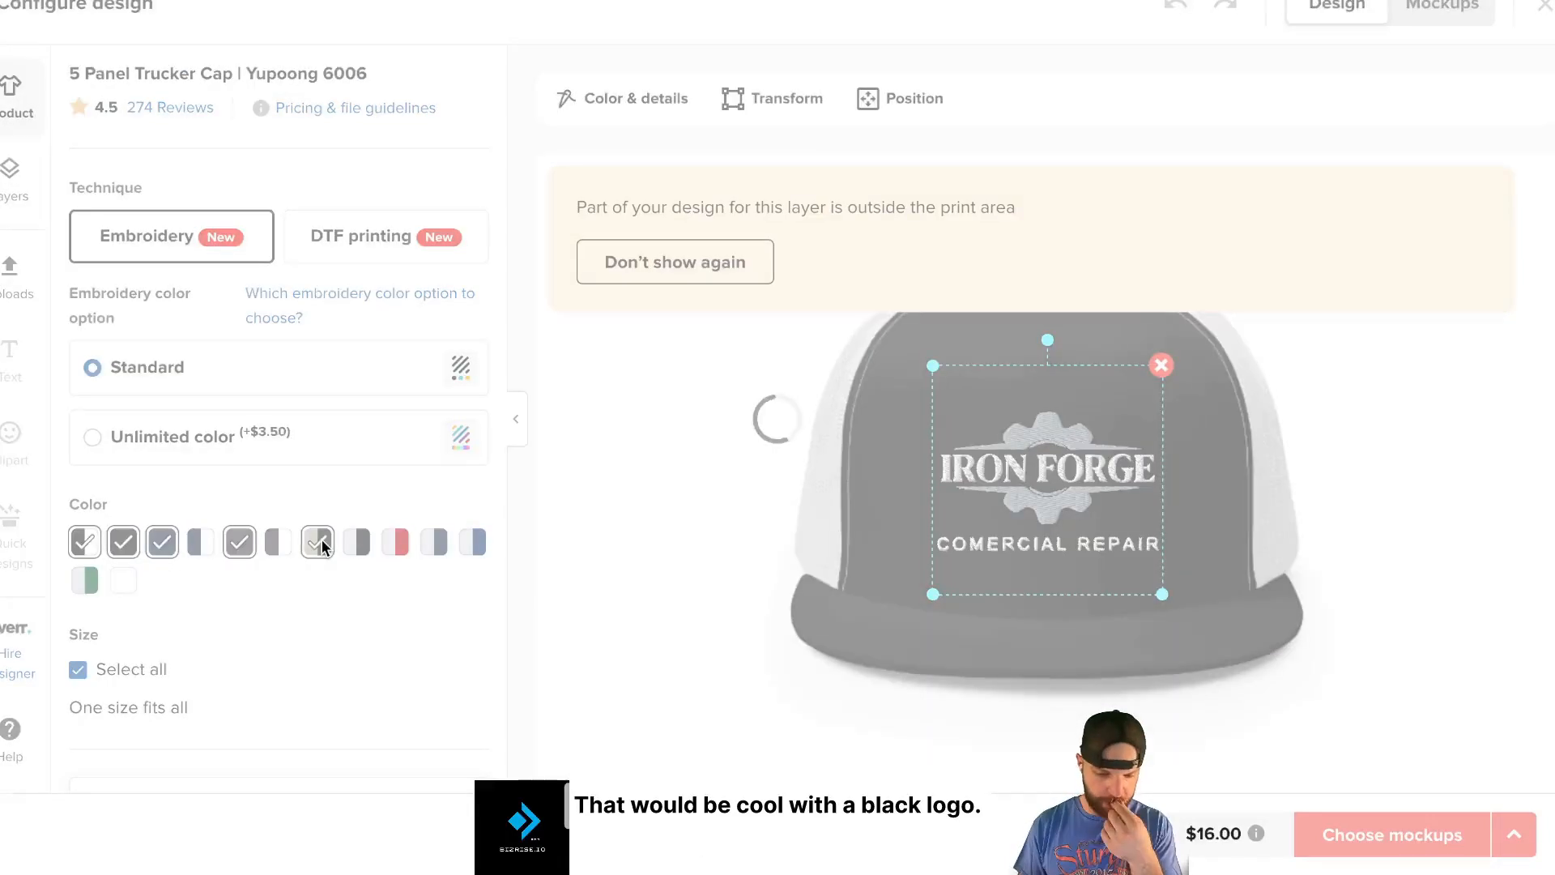
{"action": "left_click", "coordinate": [318, 542]}
{"action": "left_click", "coordinate": [356, 542]}
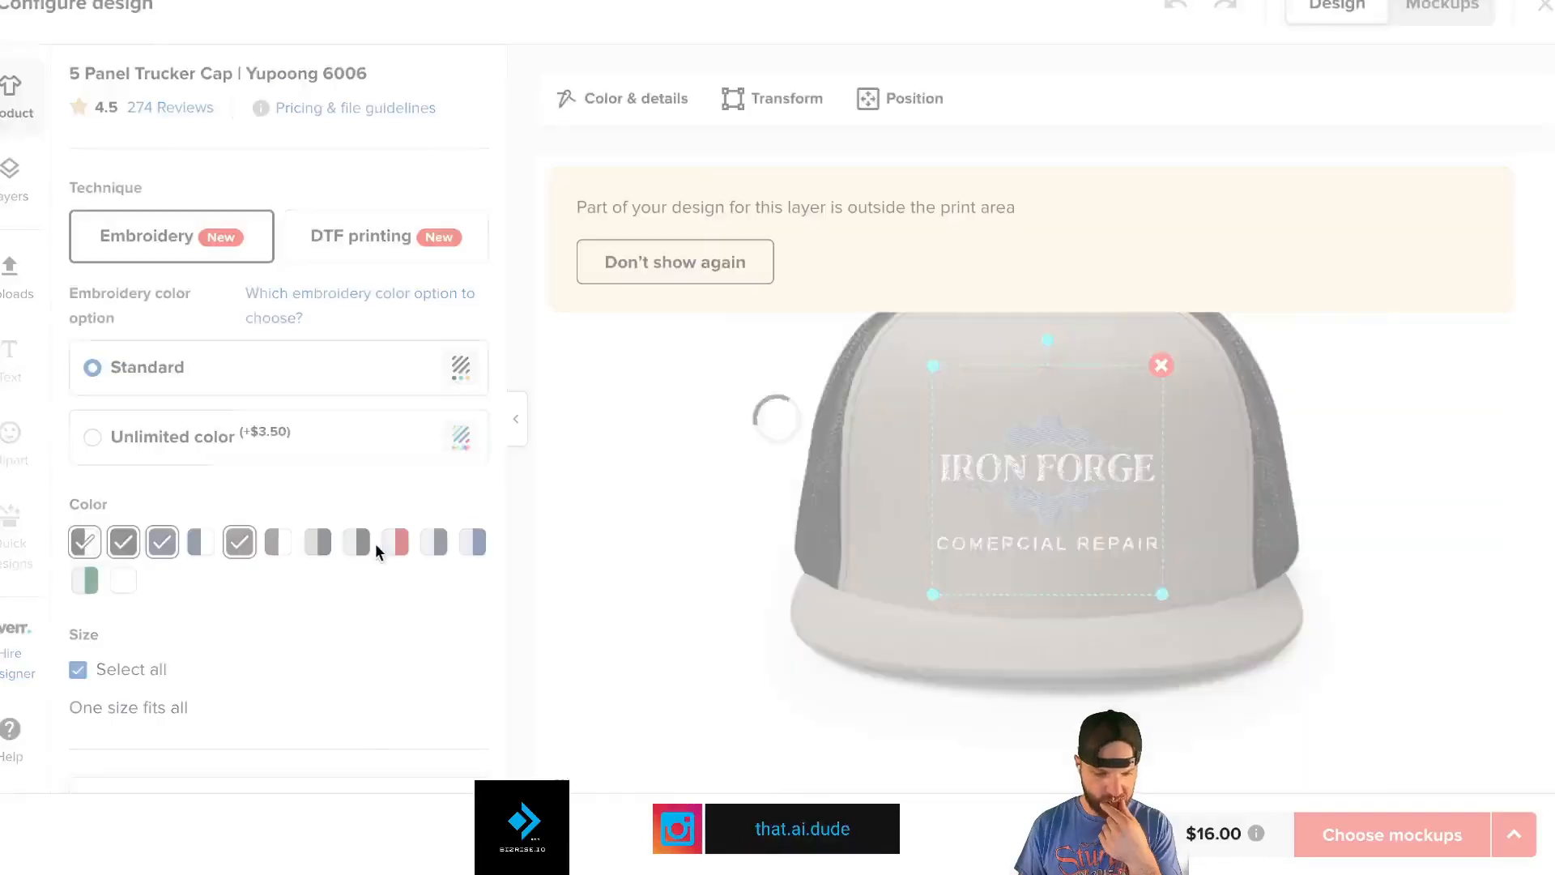
{"action": "left_click", "coordinate": [393, 543]}
{"action": "left_click", "coordinate": [357, 541]}
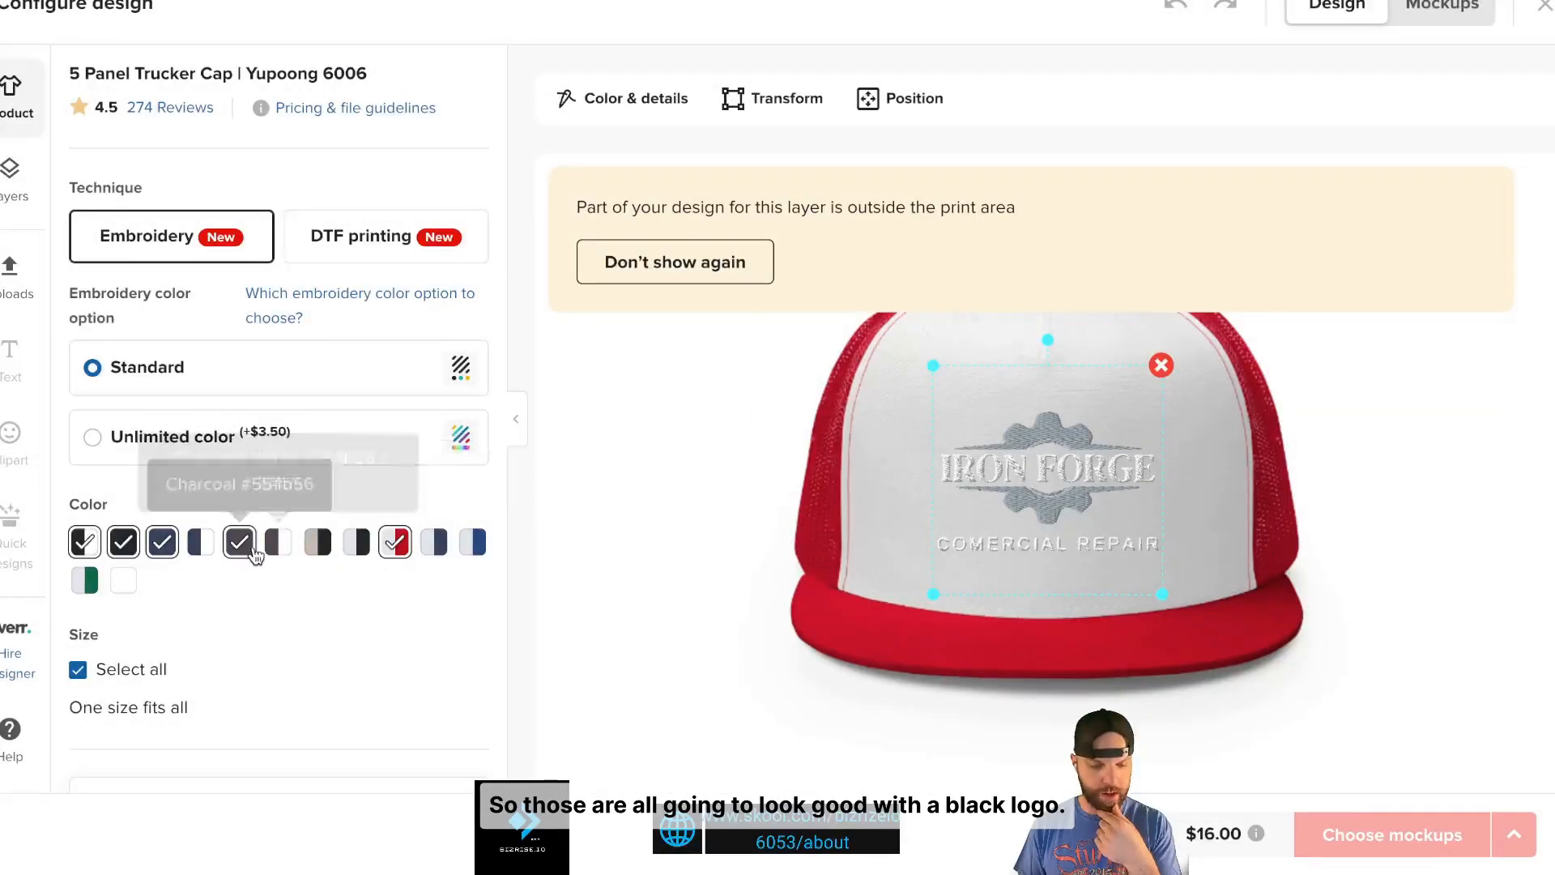
{"action": "left_click", "coordinate": [395, 541]}
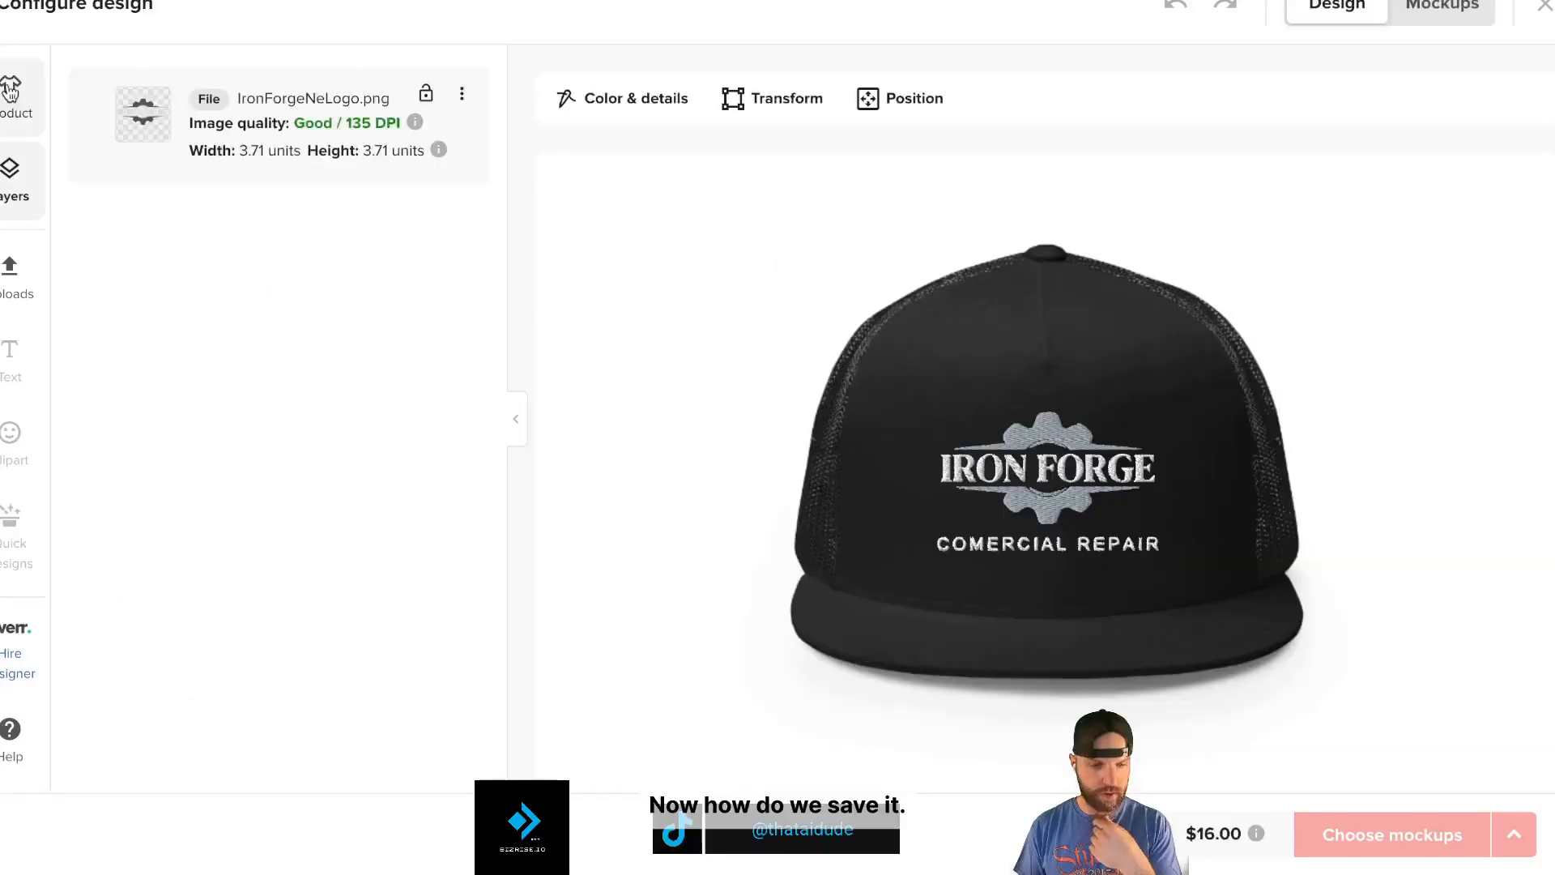
{"action": "left_click", "coordinate": [9, 89]}
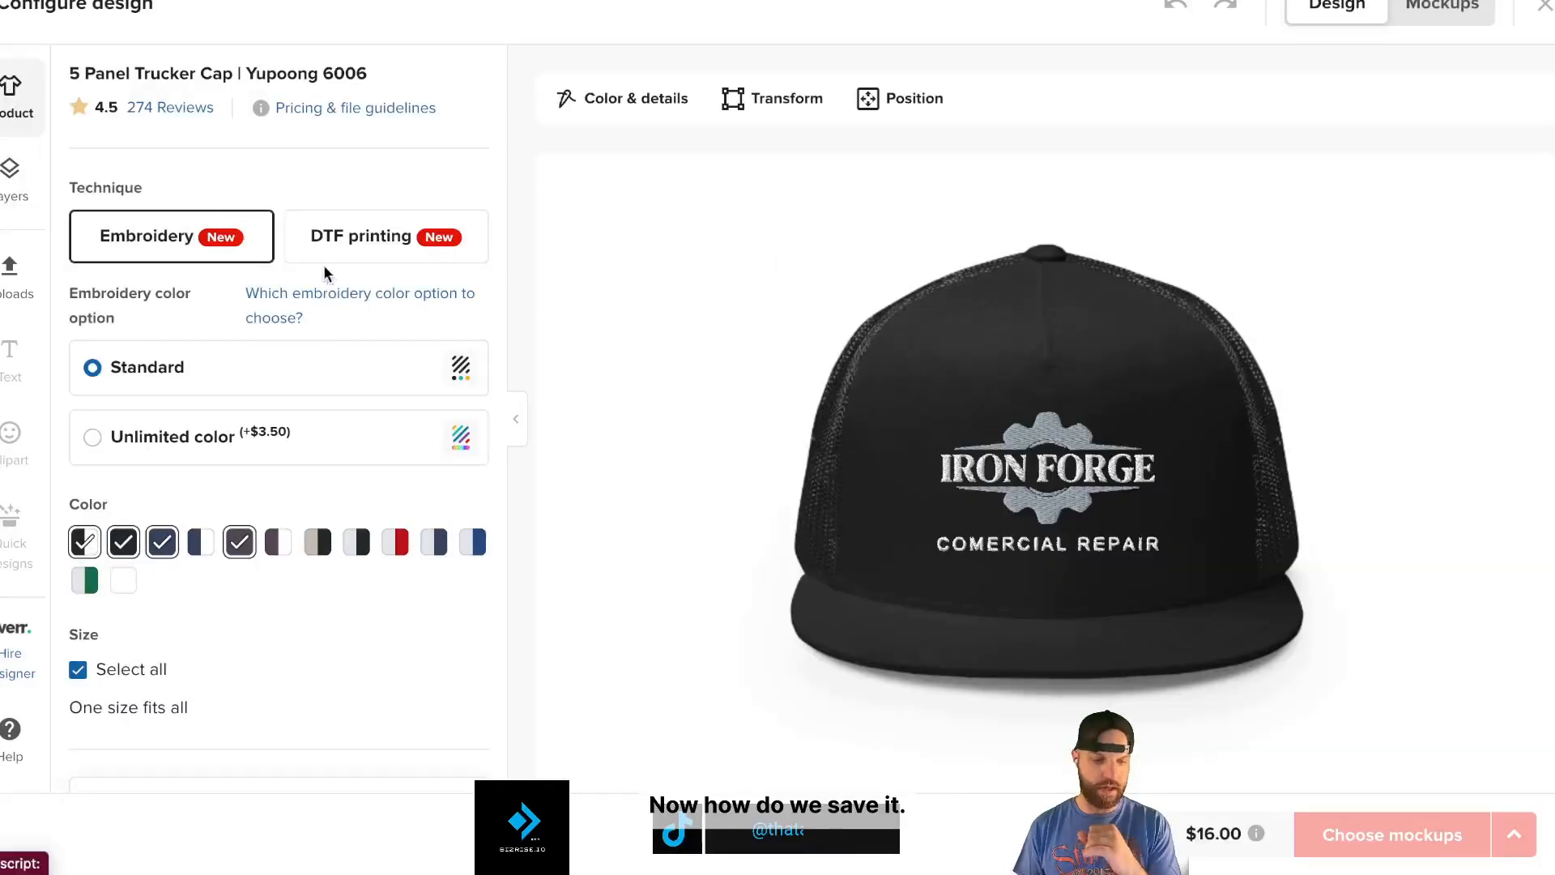
{"action": "scroll", "coordinate": [324, 273], "scroll_direction": "down", "scroll_amount": 5}
{"action": "scroll", "coordinate": [393, 324], "scroll_direction": "up", "scroll_amount": 3}
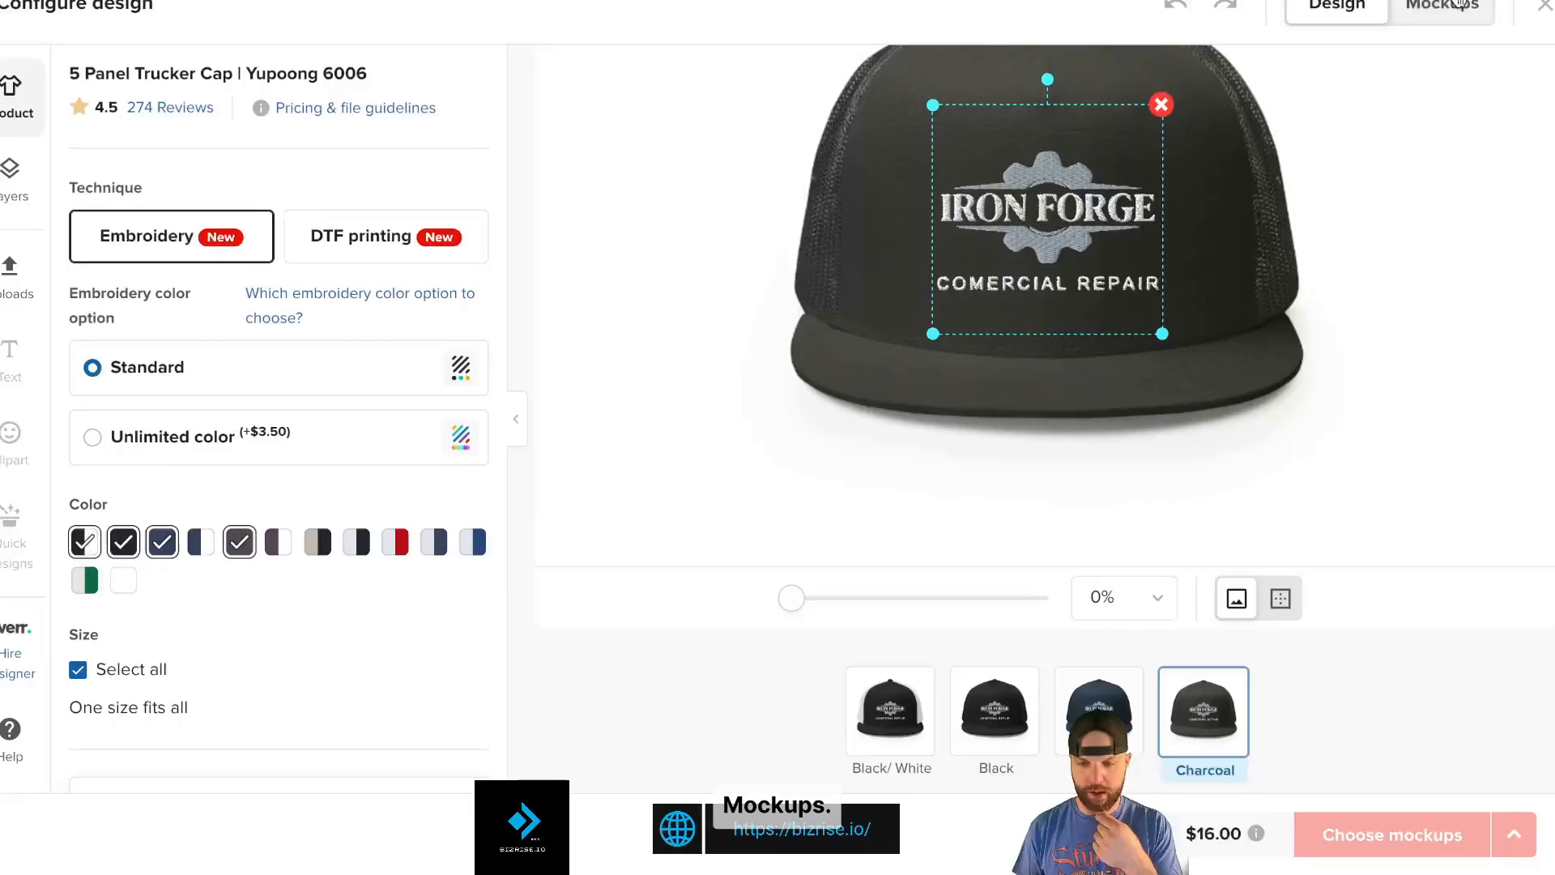
{"action": "left_click", "coordinate": [1442, 6]}
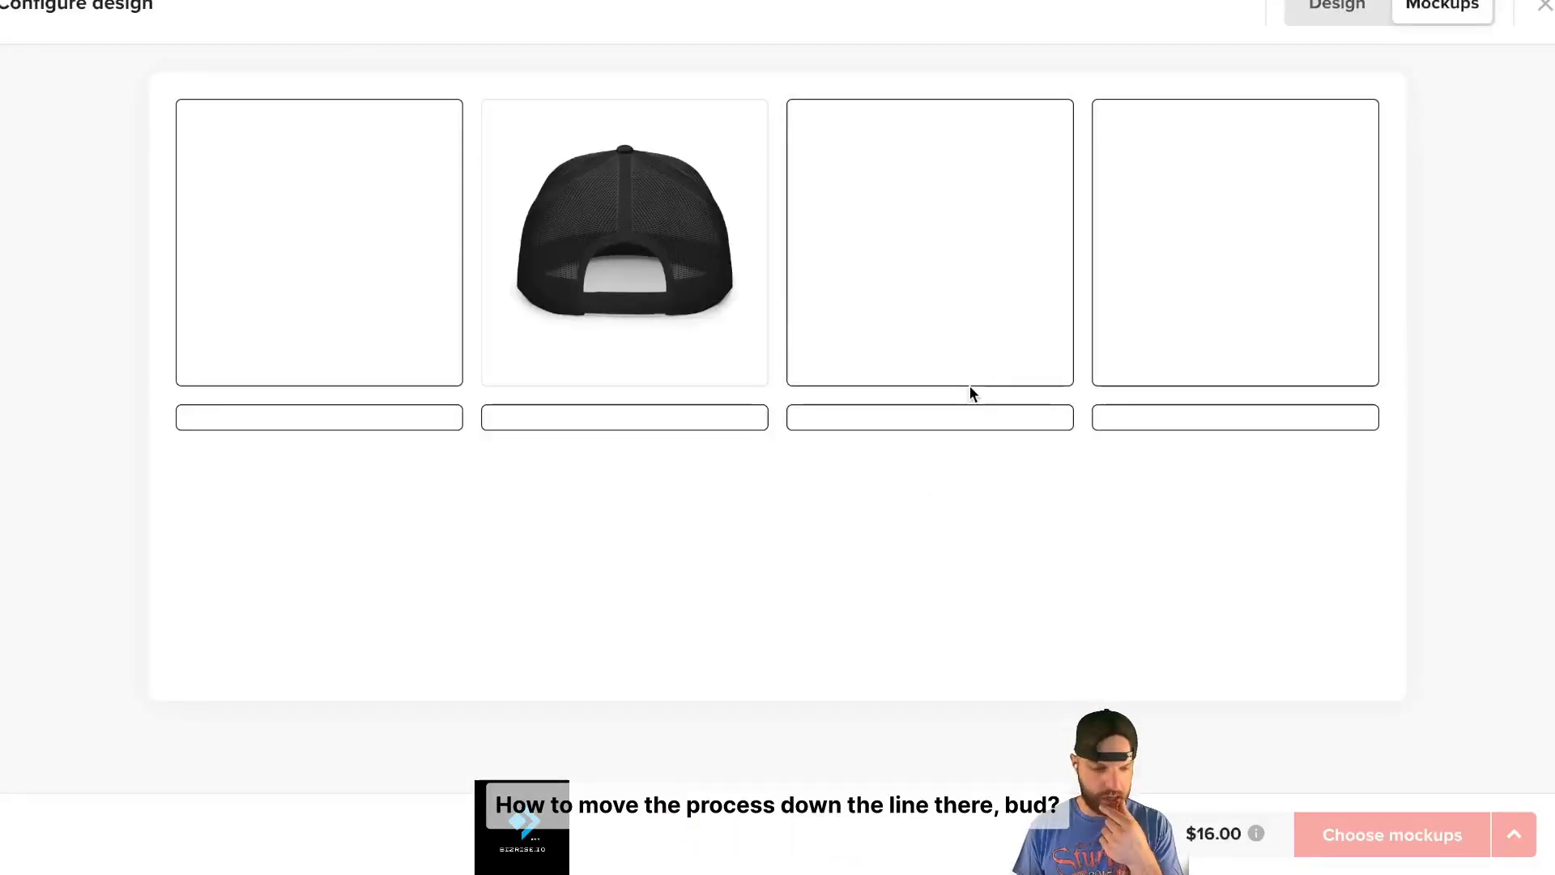
{"action": "left_click", "coordinate": [1334, 10]}
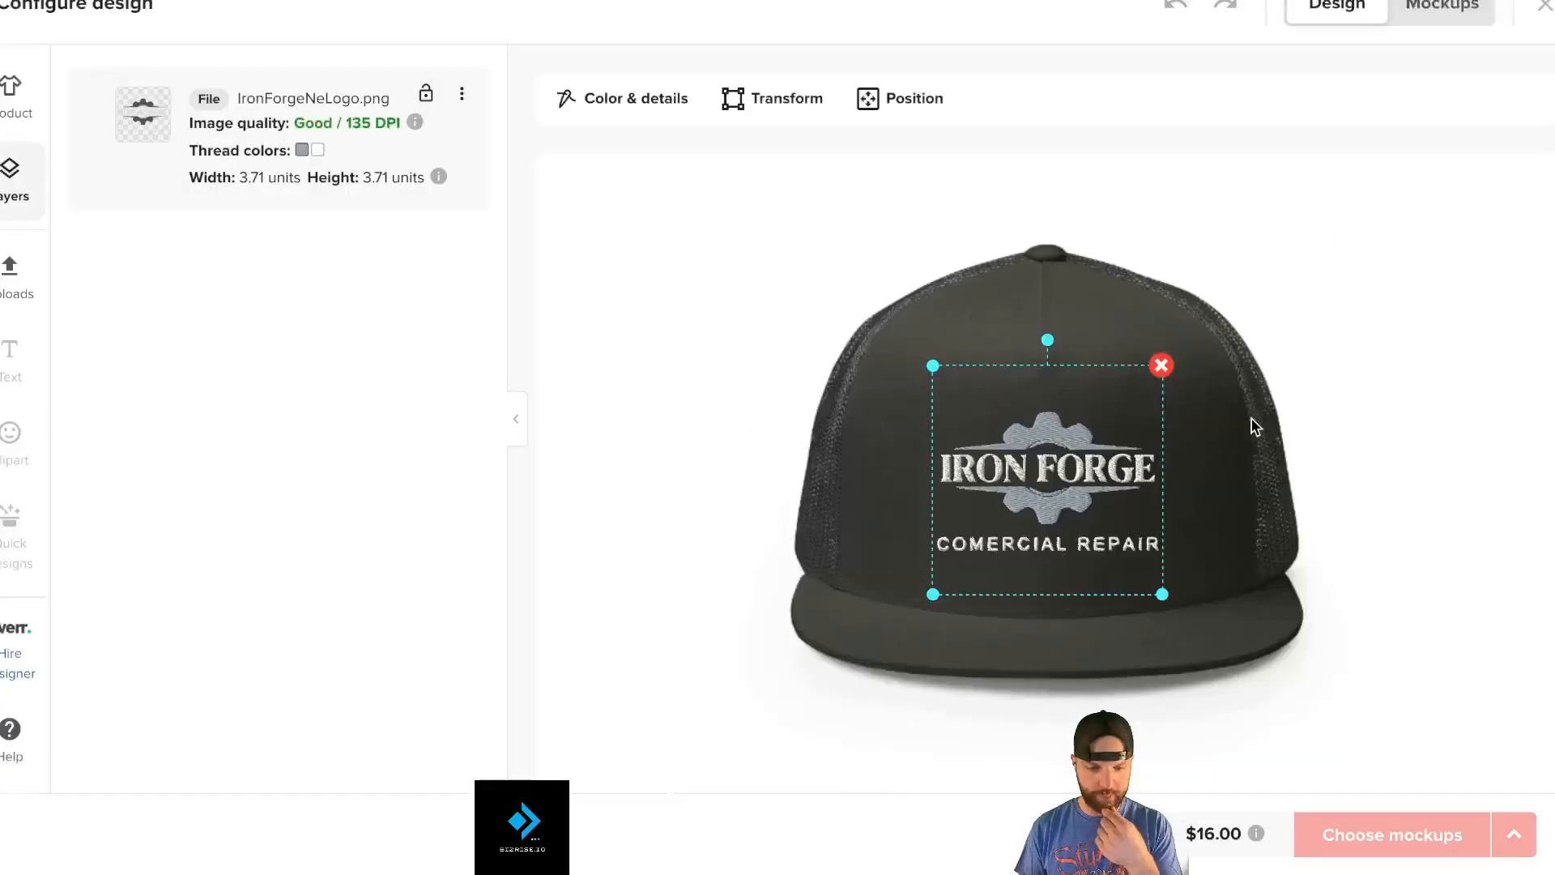
{"action": "key", "text": "ctrl+super+f"}
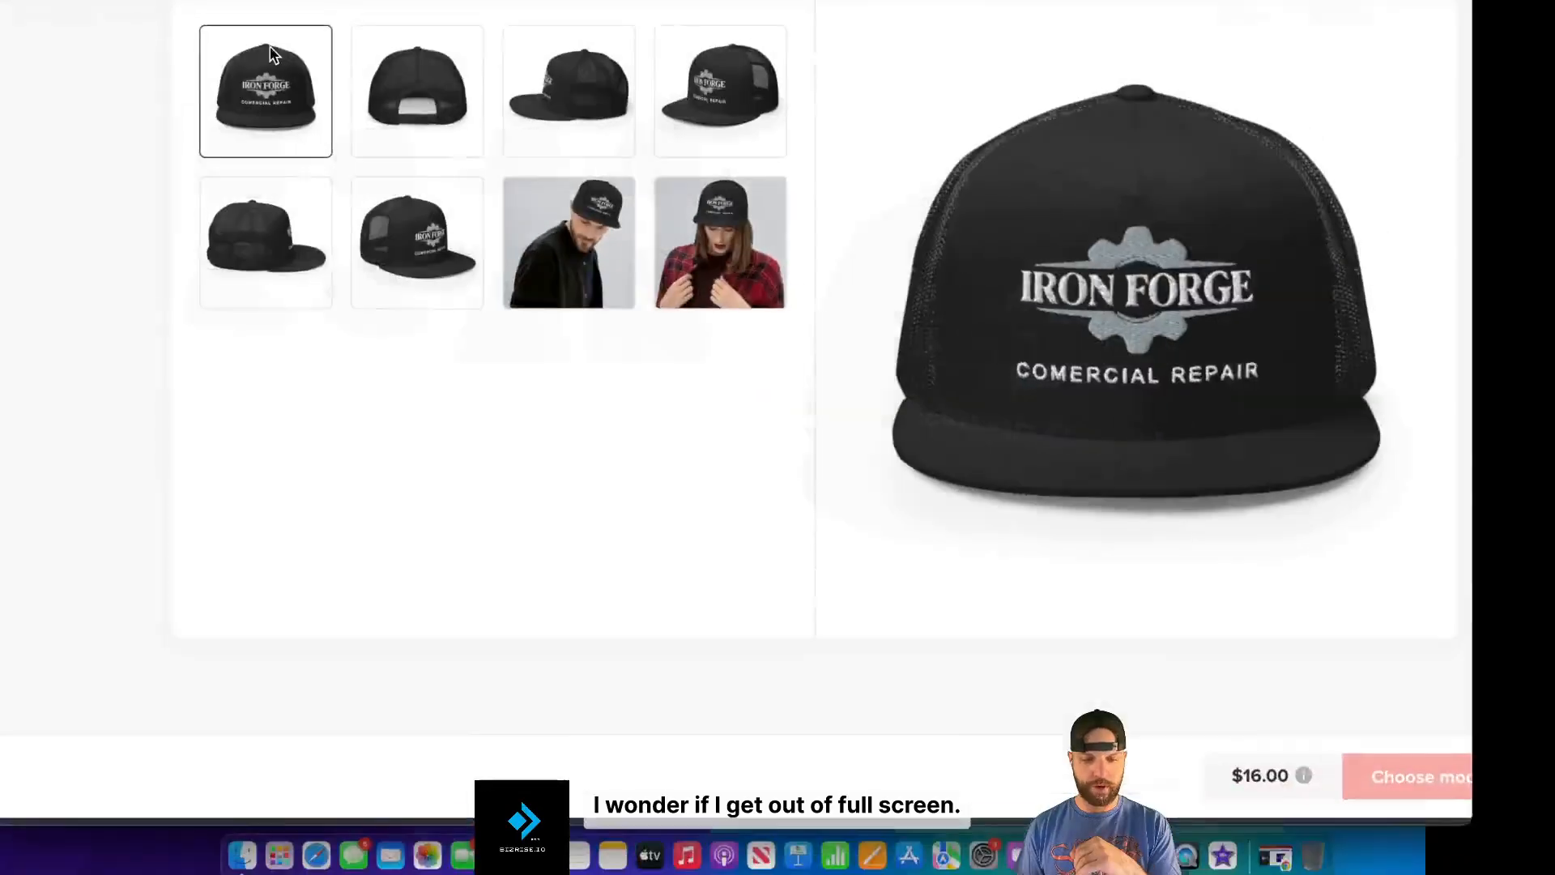
{"action": "scroll", "coordinate": [1066, 576], "scroll_direction": "up", "scroll_amount": 1}
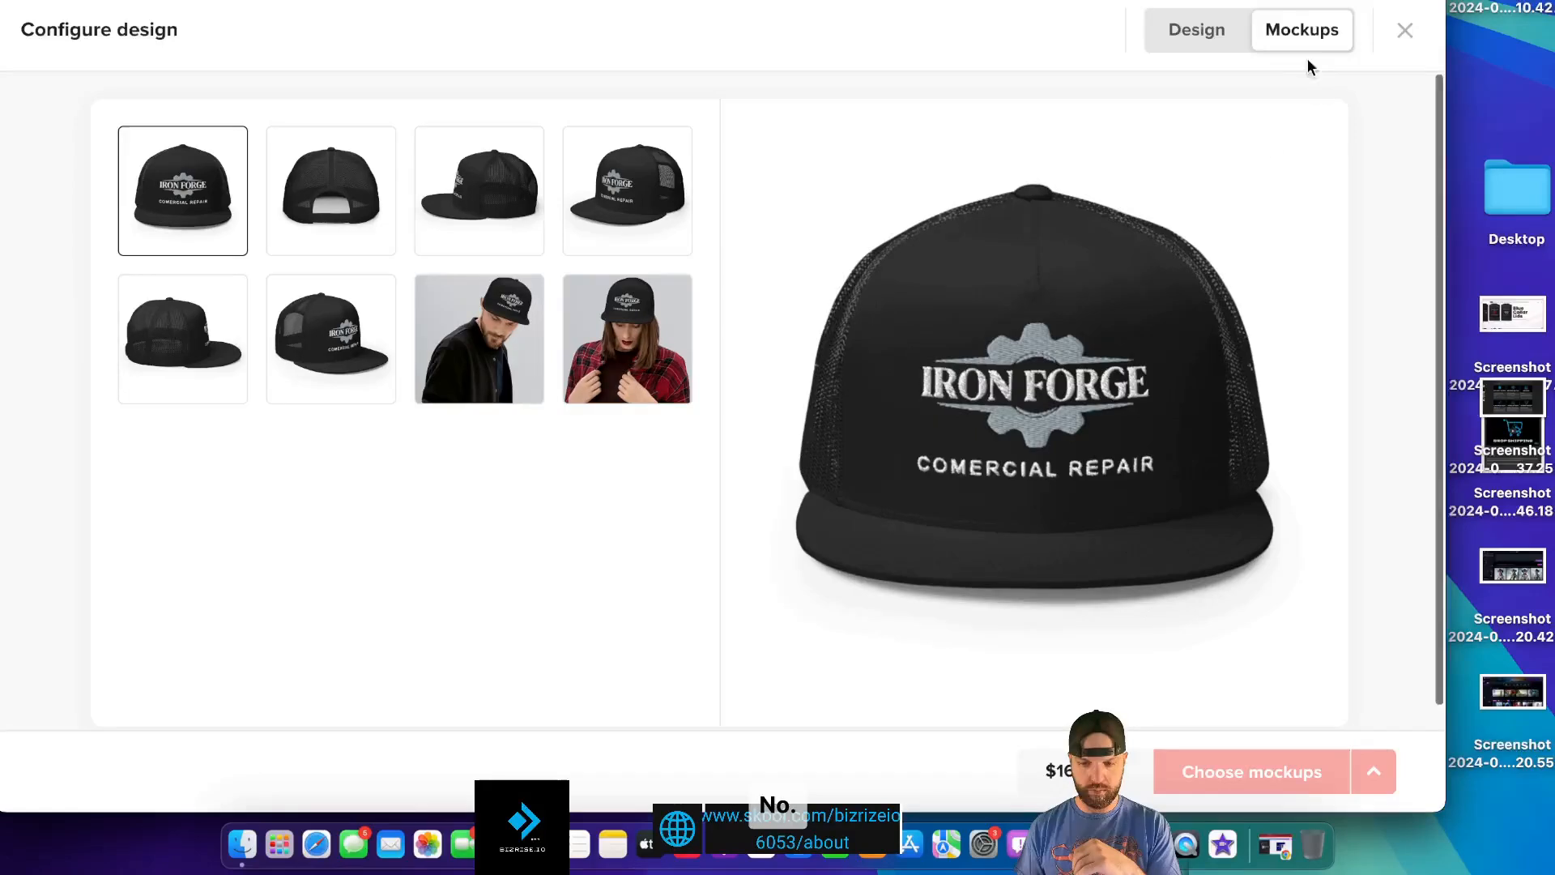
{"action": "left_click", "coordinate": [1405, 36]}
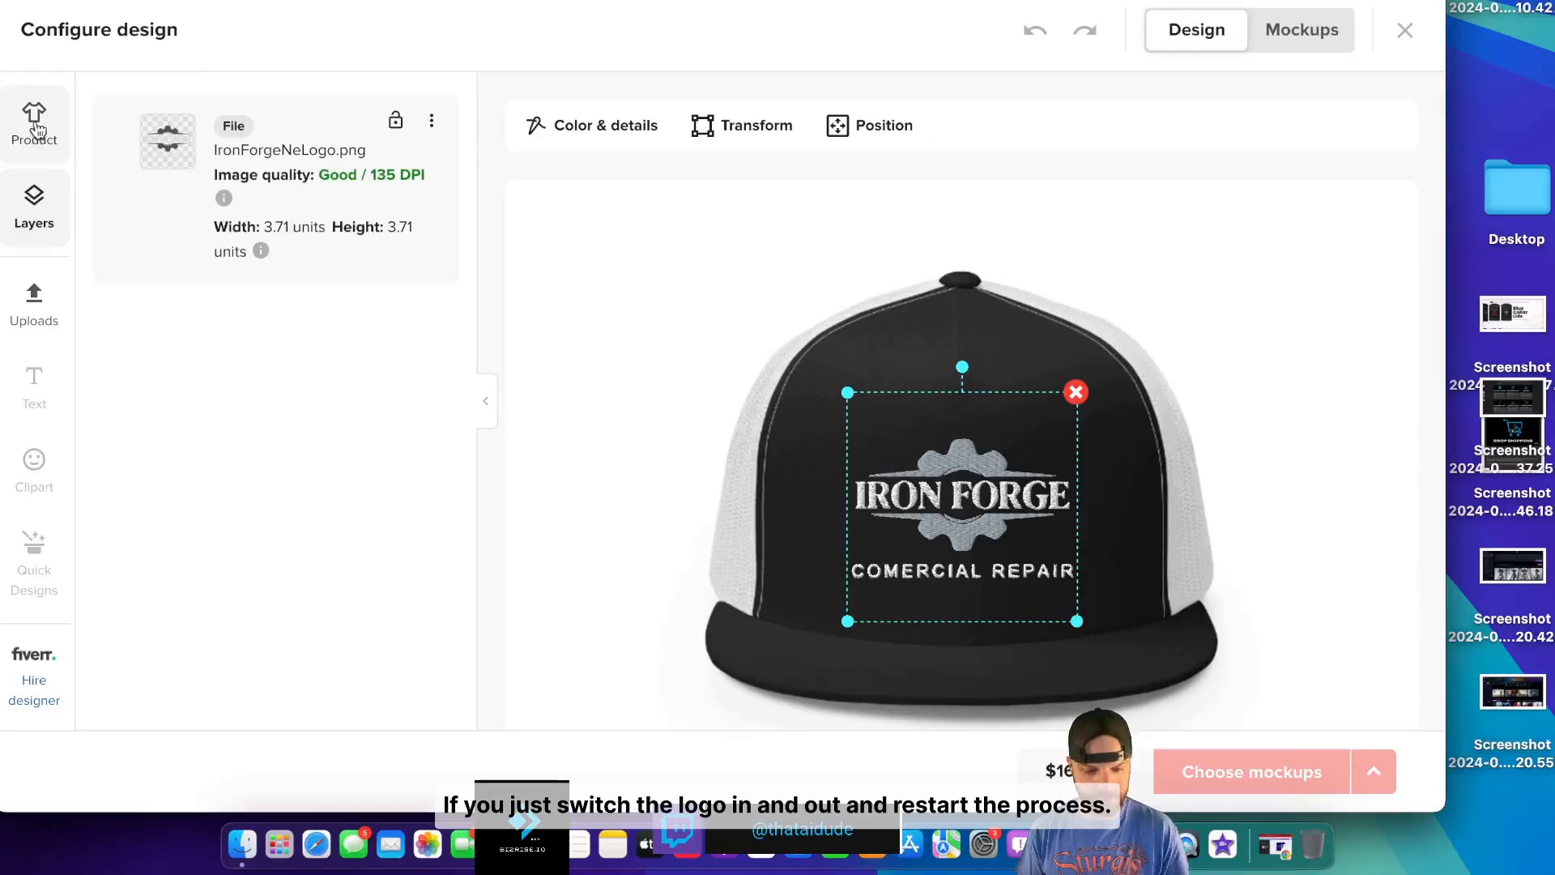
{"action": "left_click", "coordinate": [1076, 392]}
{"action": "left_click", "coordinate": [970, 457]}
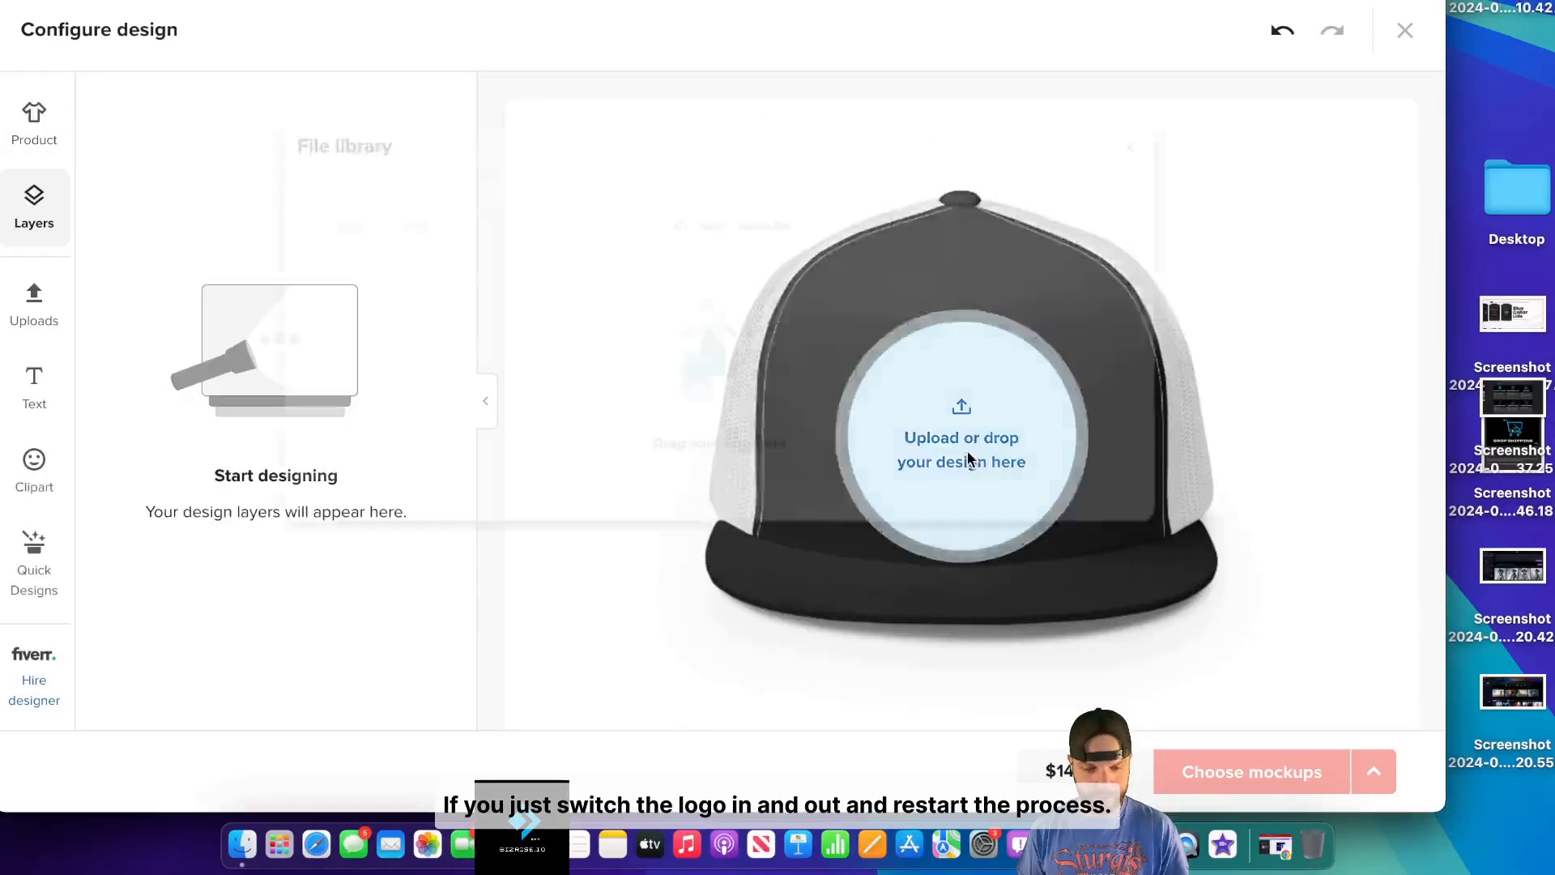
{"action": "left_click", "coordinate": [332, 325]}
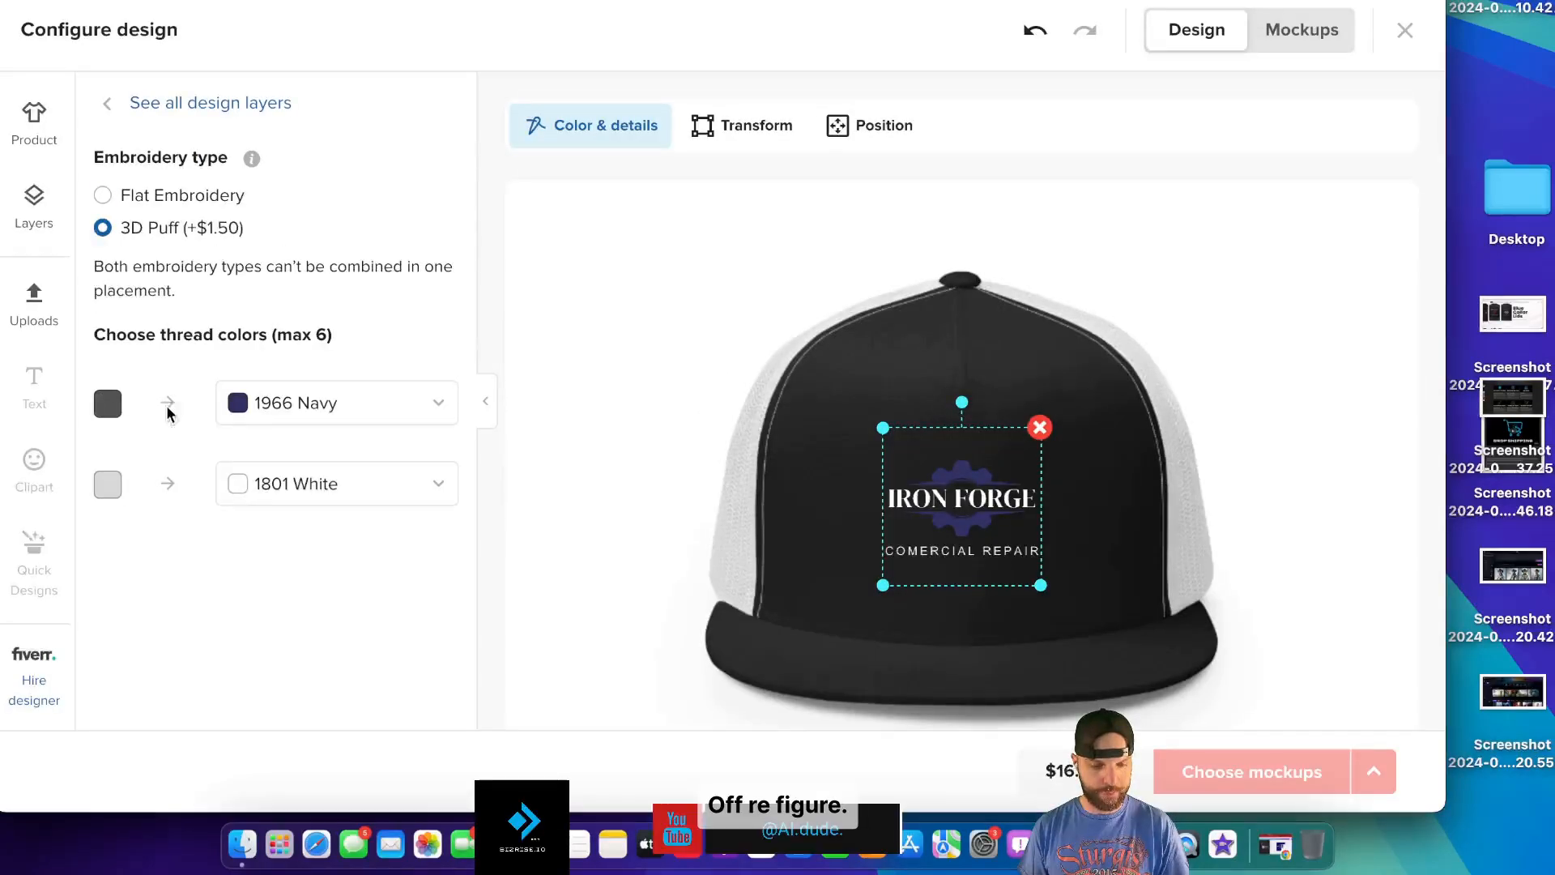
{"action": "left_click", "coordinate": [267, 403]}
{"action": "left_click", "coordinate": [359, 492]}
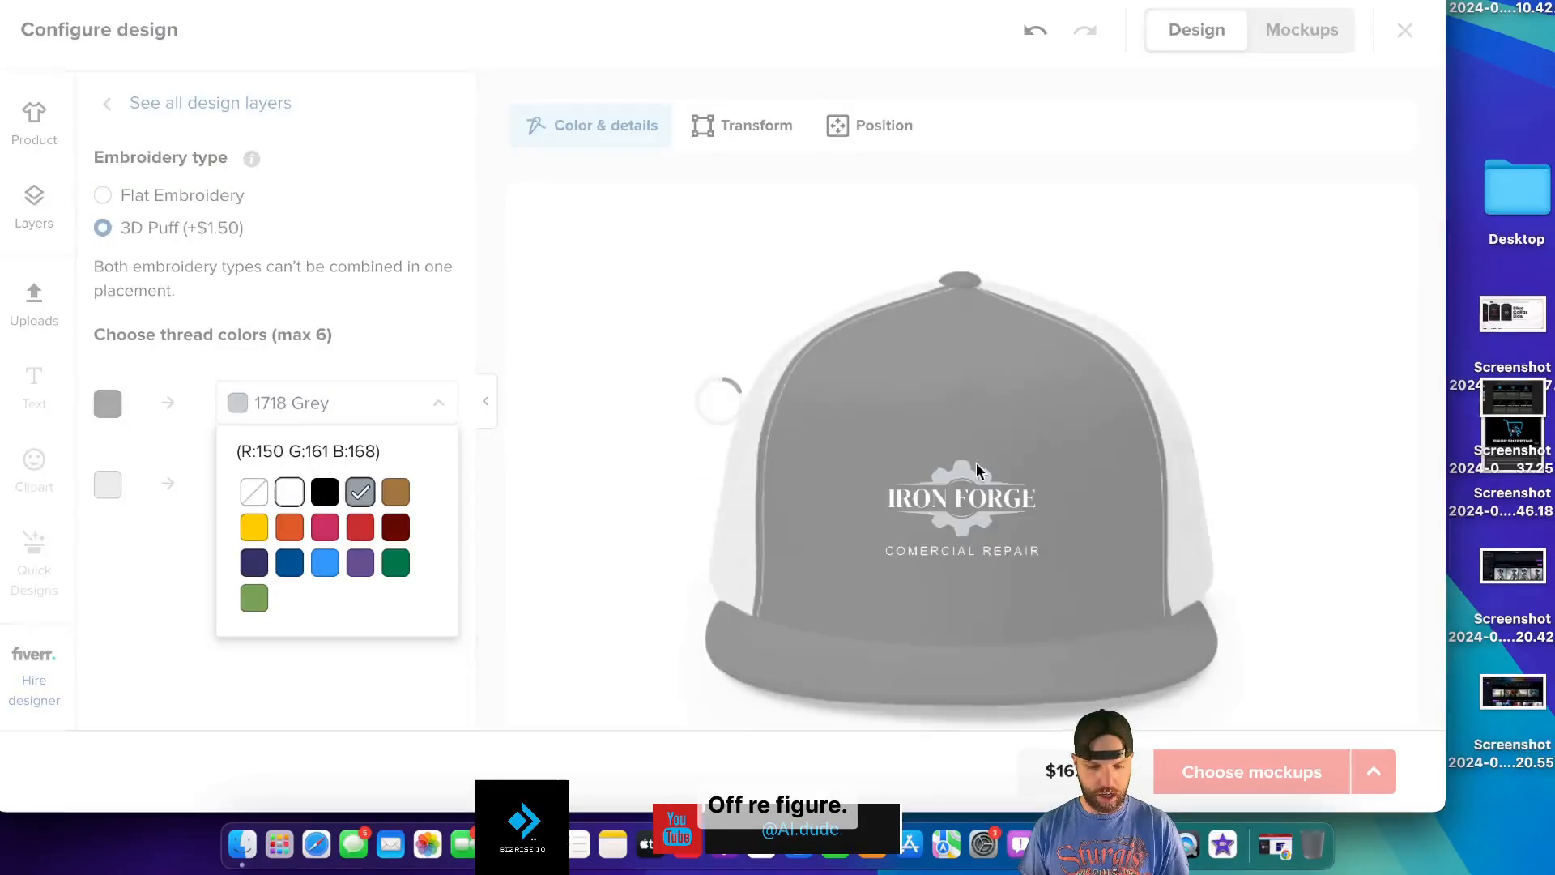
{"action": "left_click", "coordinate": [885, 433]}
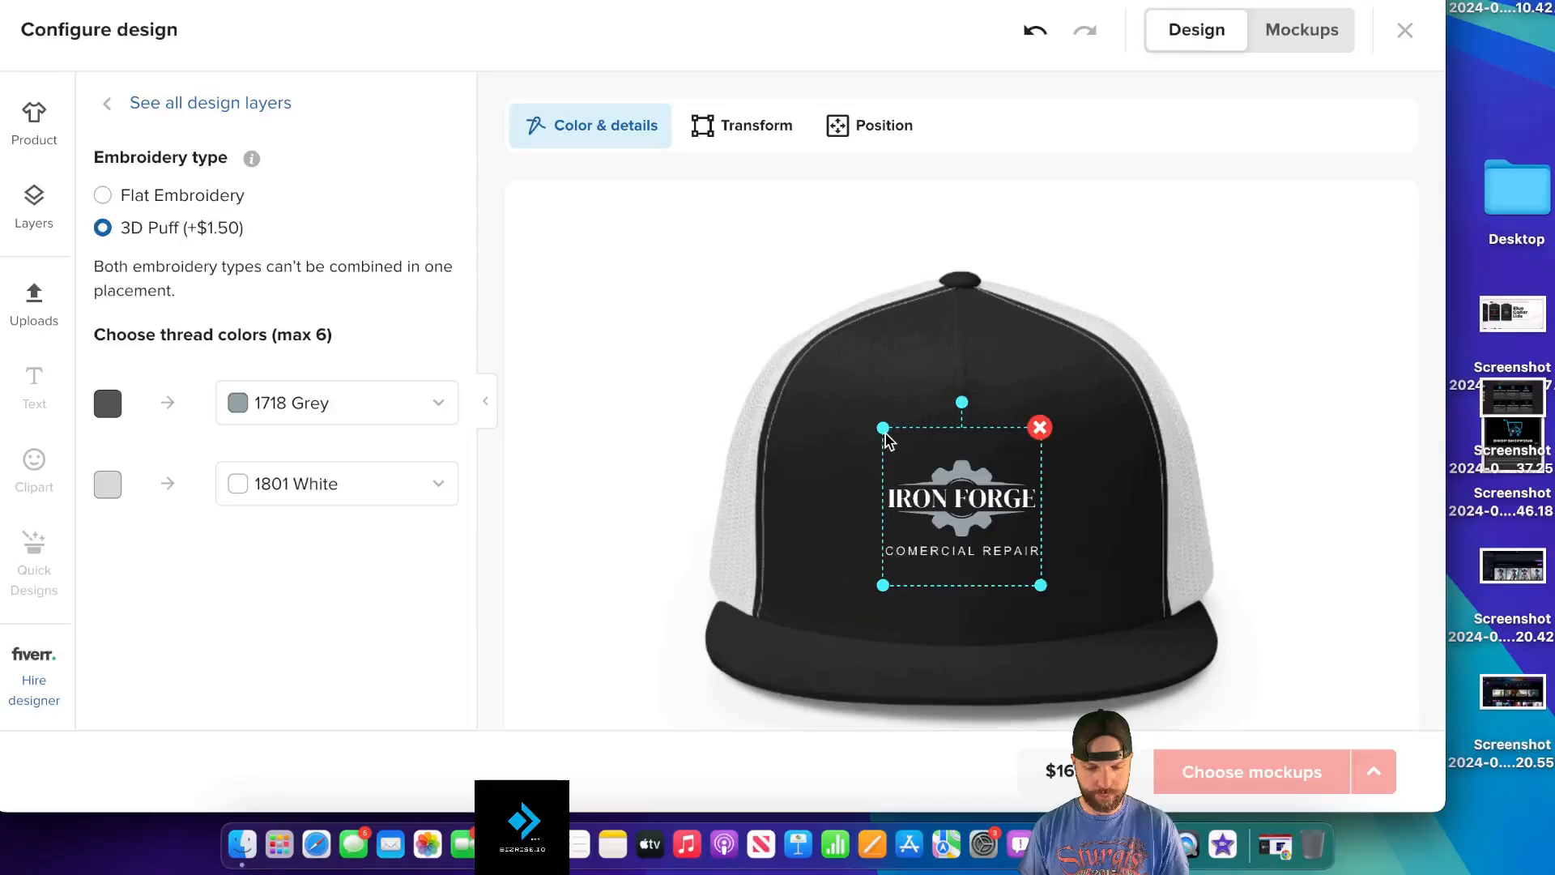
{"action": "scroll", "coordinate": [1082, 397], "scroll_direction": "down", "scroll_amount": 3}
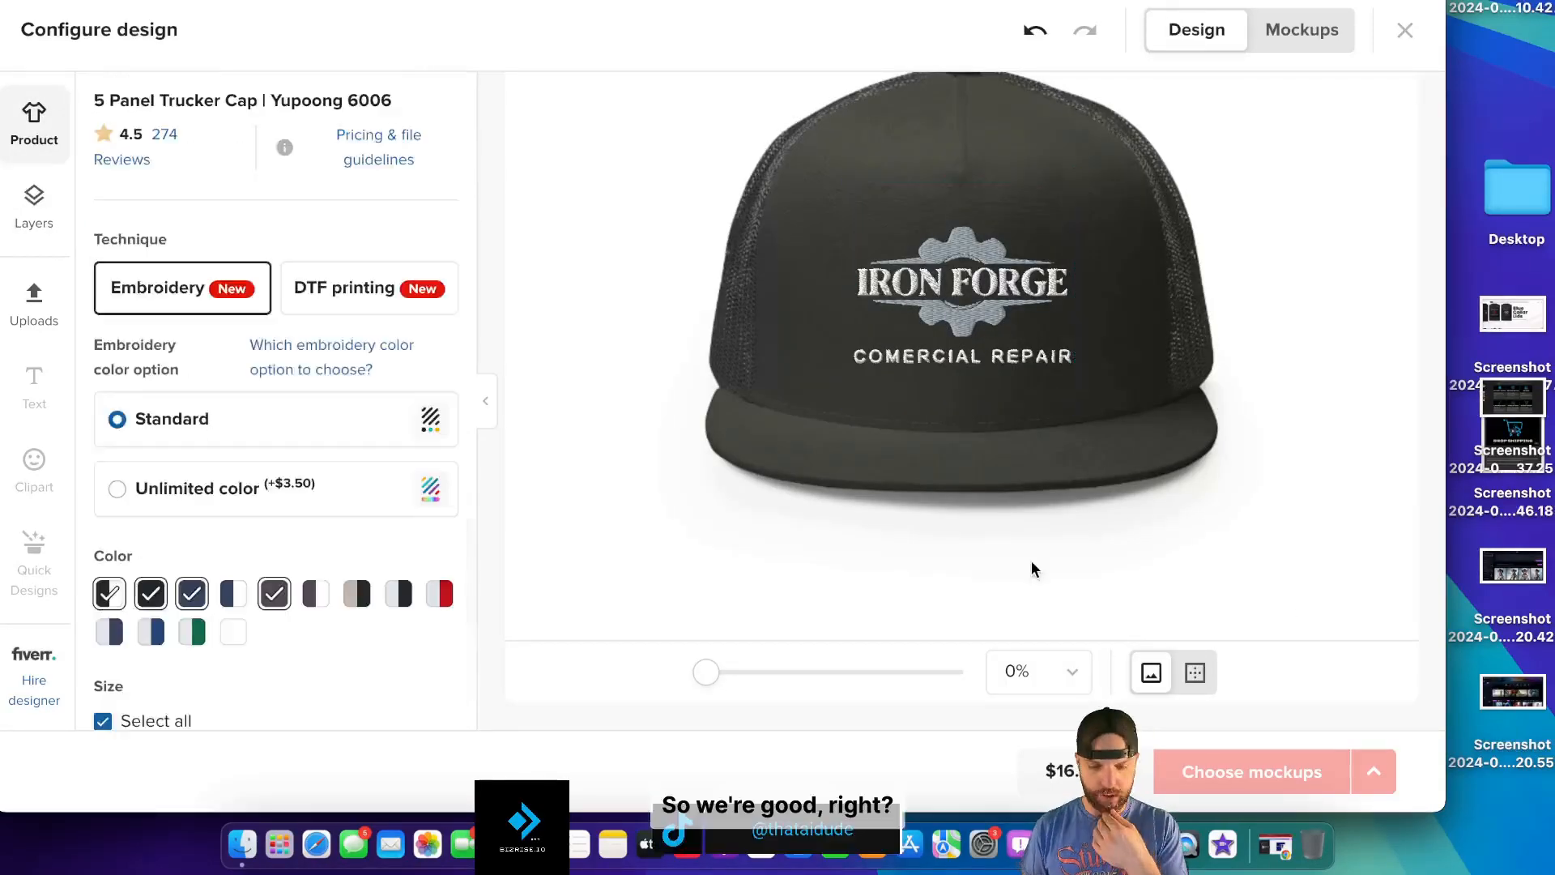
{"action": "scroll", "coordinate": [967, 531], "scroll_direction": "down", "scroll_amount": 3}
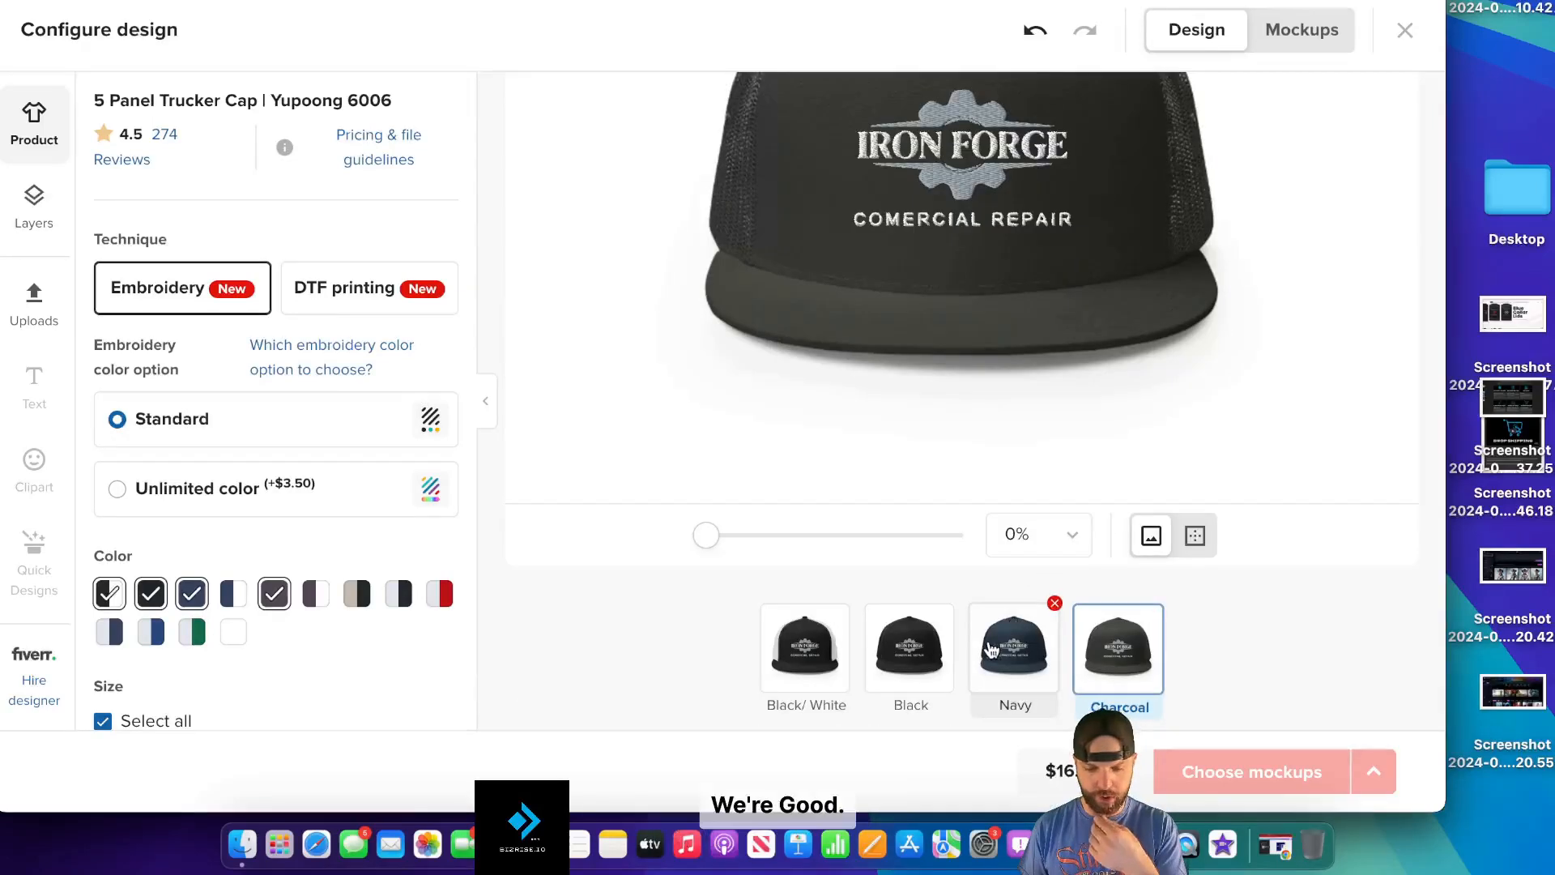
{"action": "left_click", "coordinate": [1280, 41]}
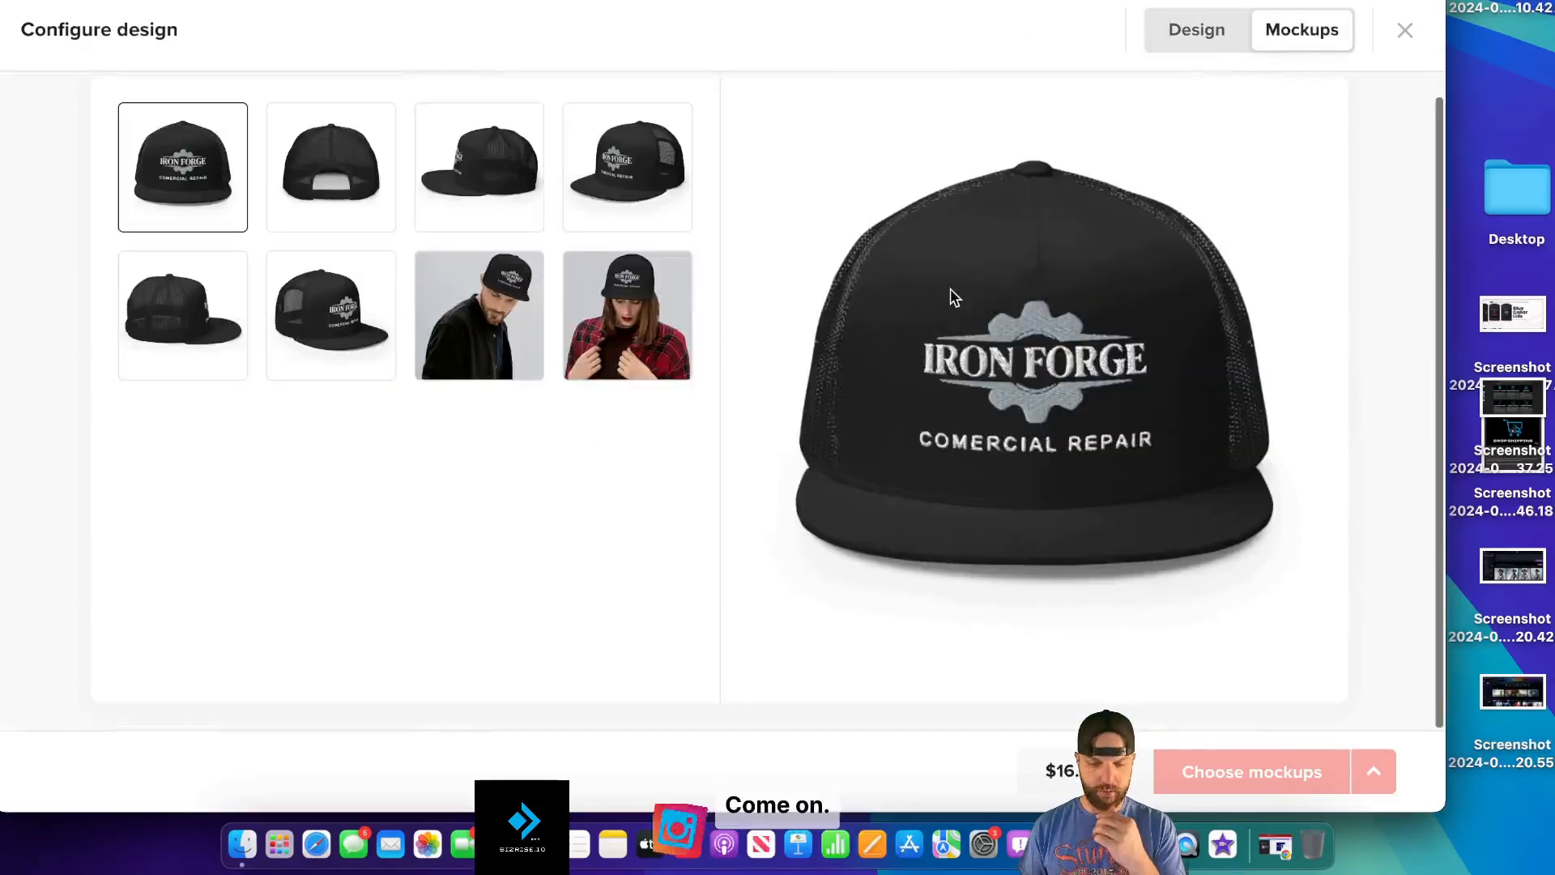
{"action": "left_click", "coordinate": [1215, 31]}
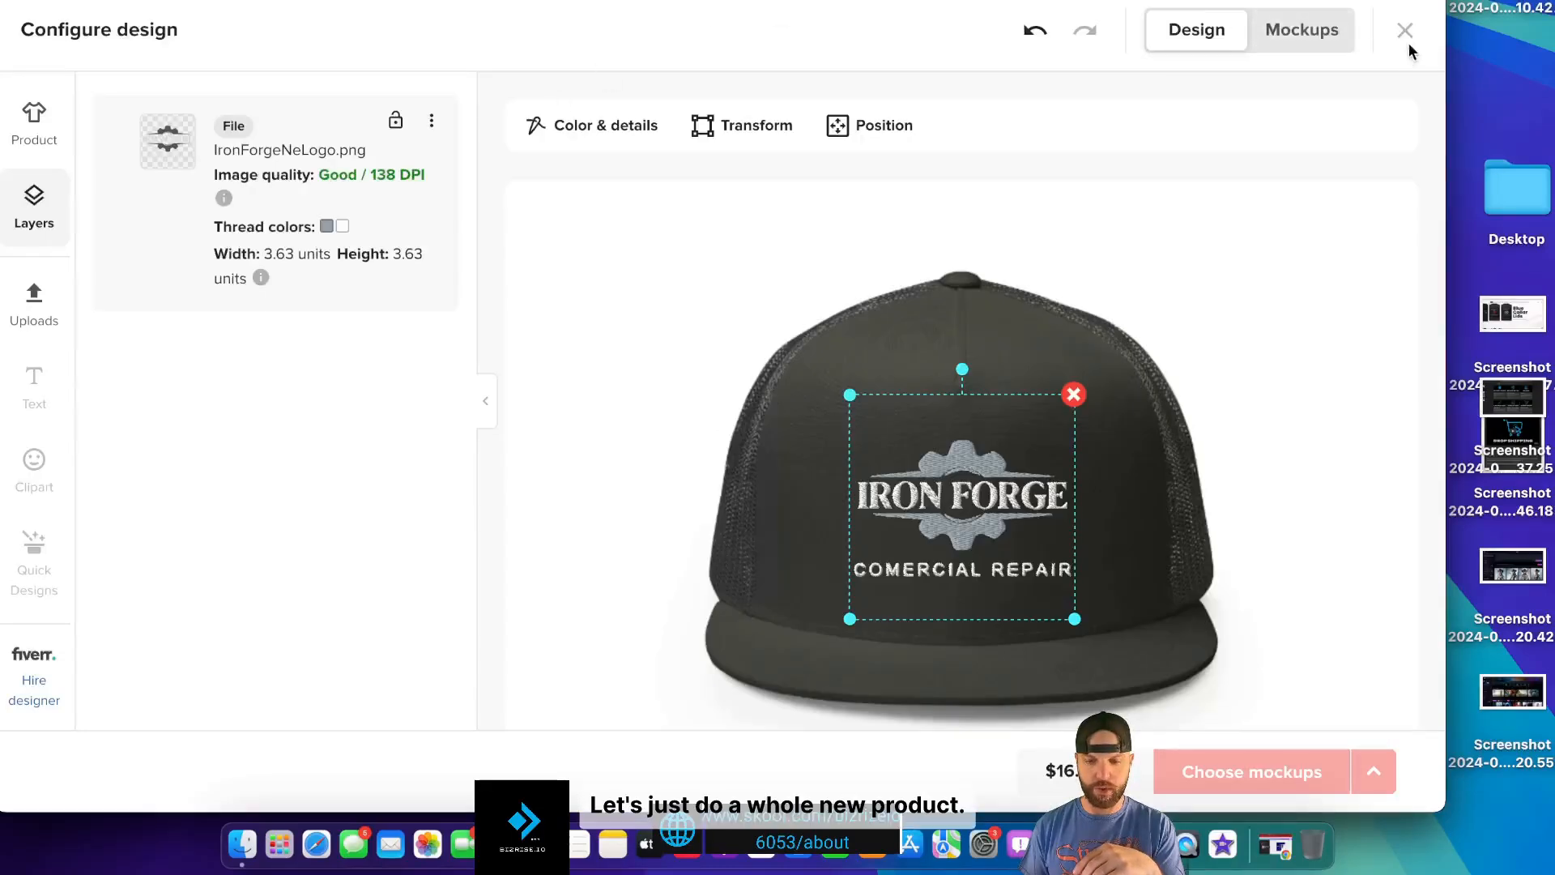
{"action": "left_click", "coordinate": [1407, 42]}
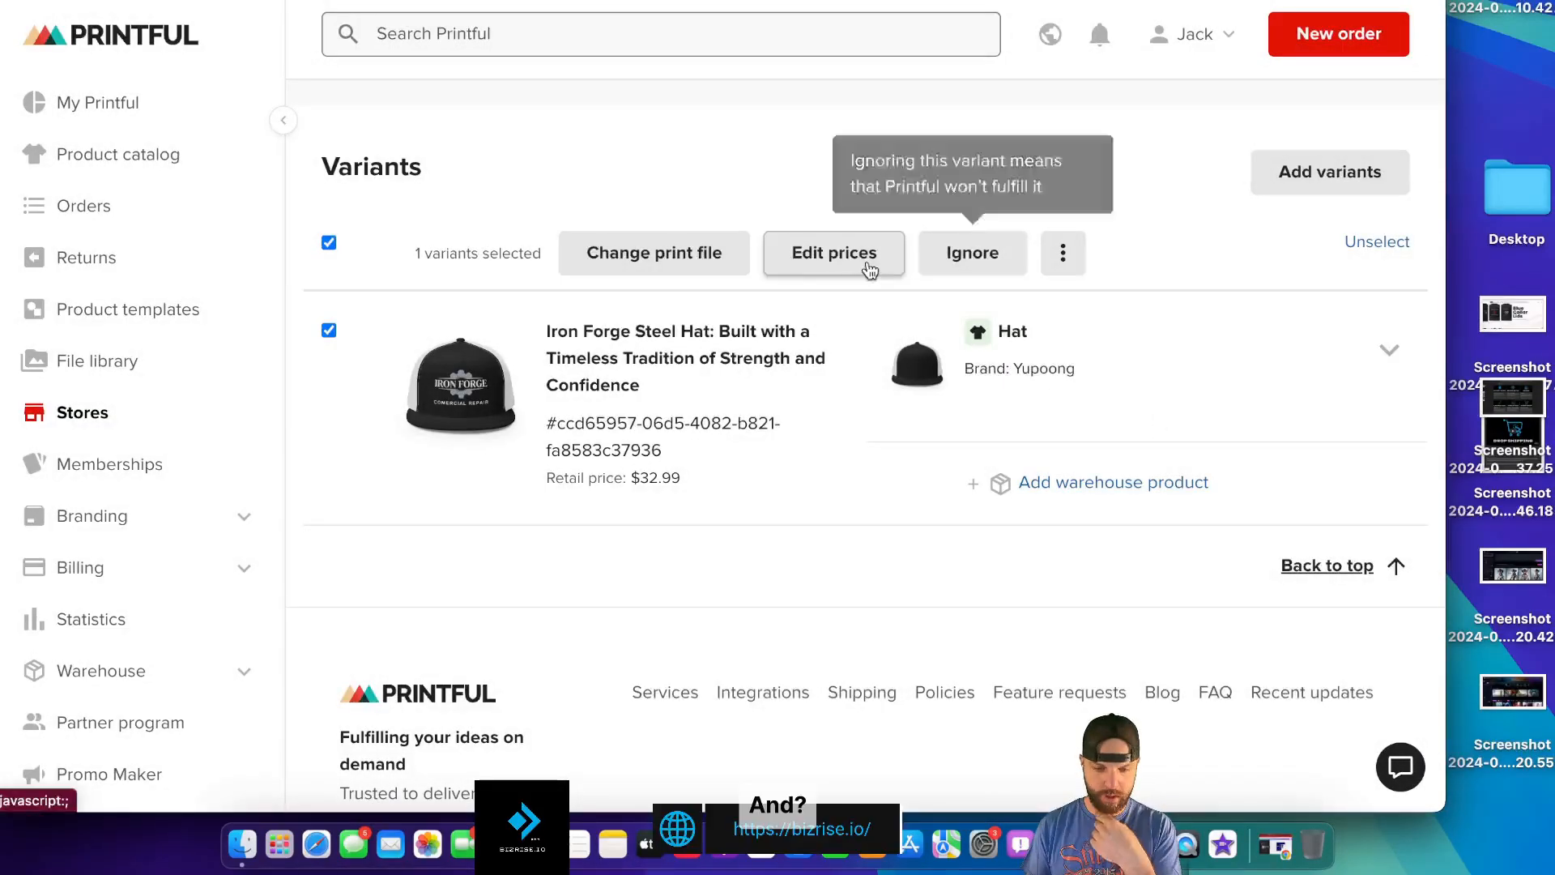
{"action": "left_click", "coordinate": [842, 270]}
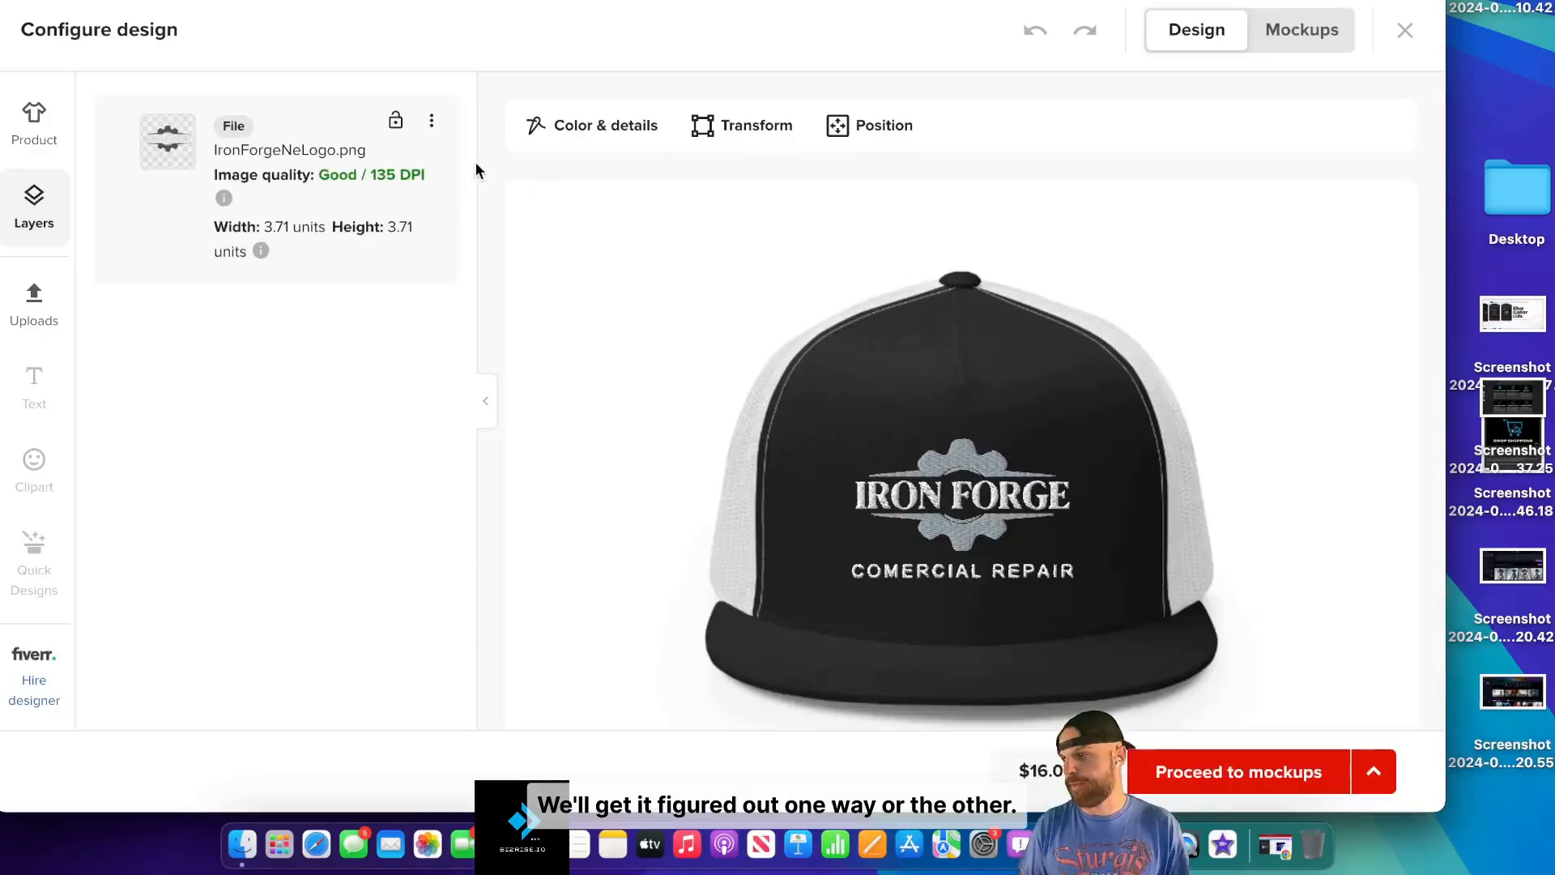
{"action": "left_click", "coordinate": [34, 124]}
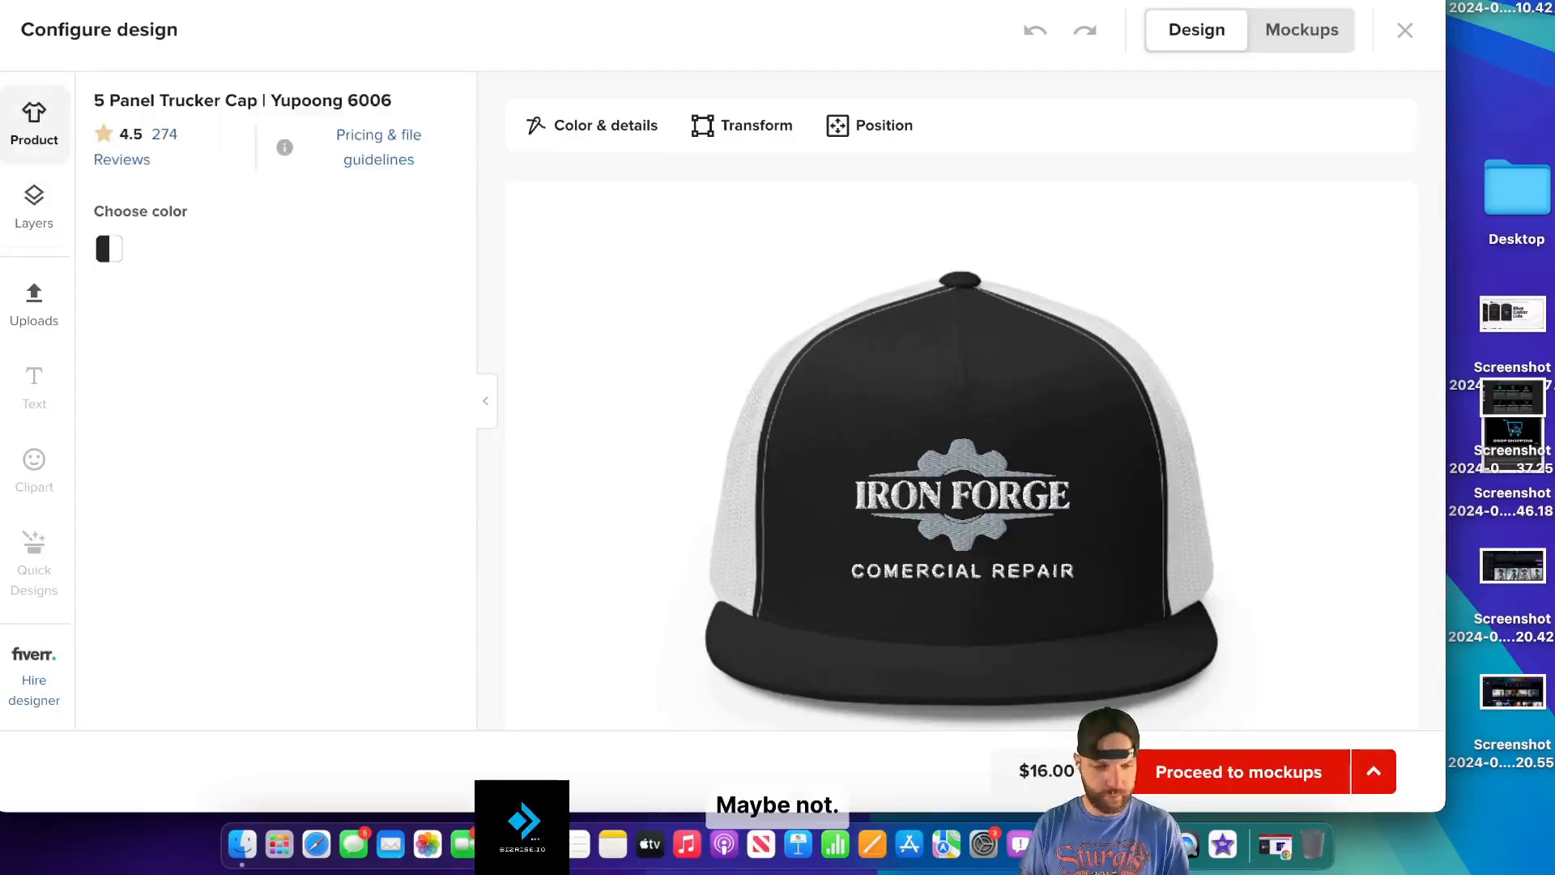
{"action": "key", "text": "super+["}
{"action": "left_click", "coordinate": [891, 280]}
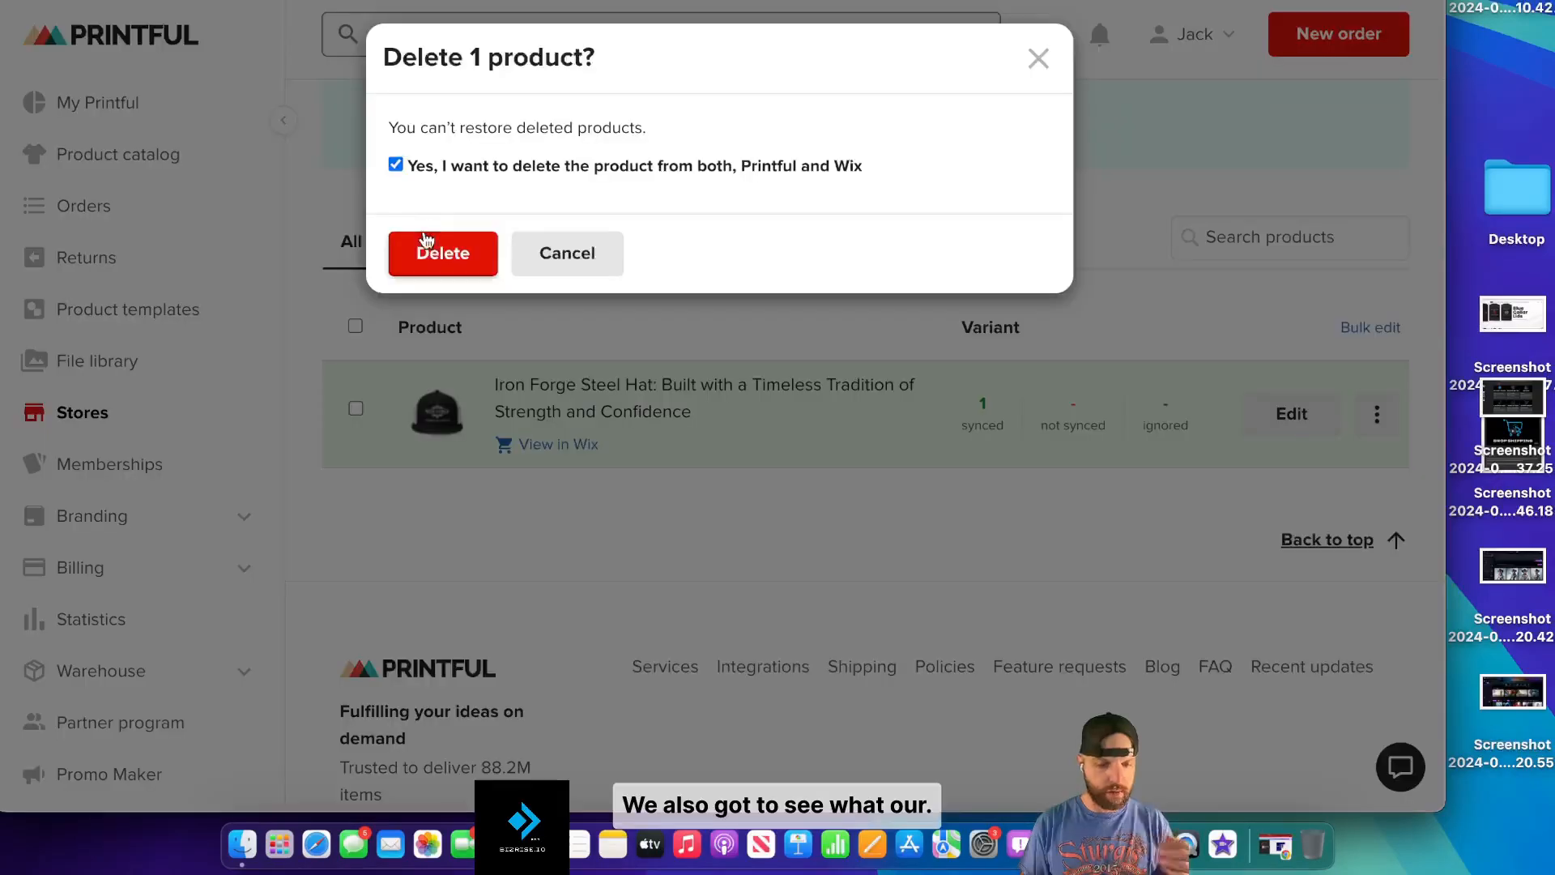
- Delete the Iron Forge hat product from the store and start adding a new product
{"action": "left_click", "coordinate": [442, 251]}
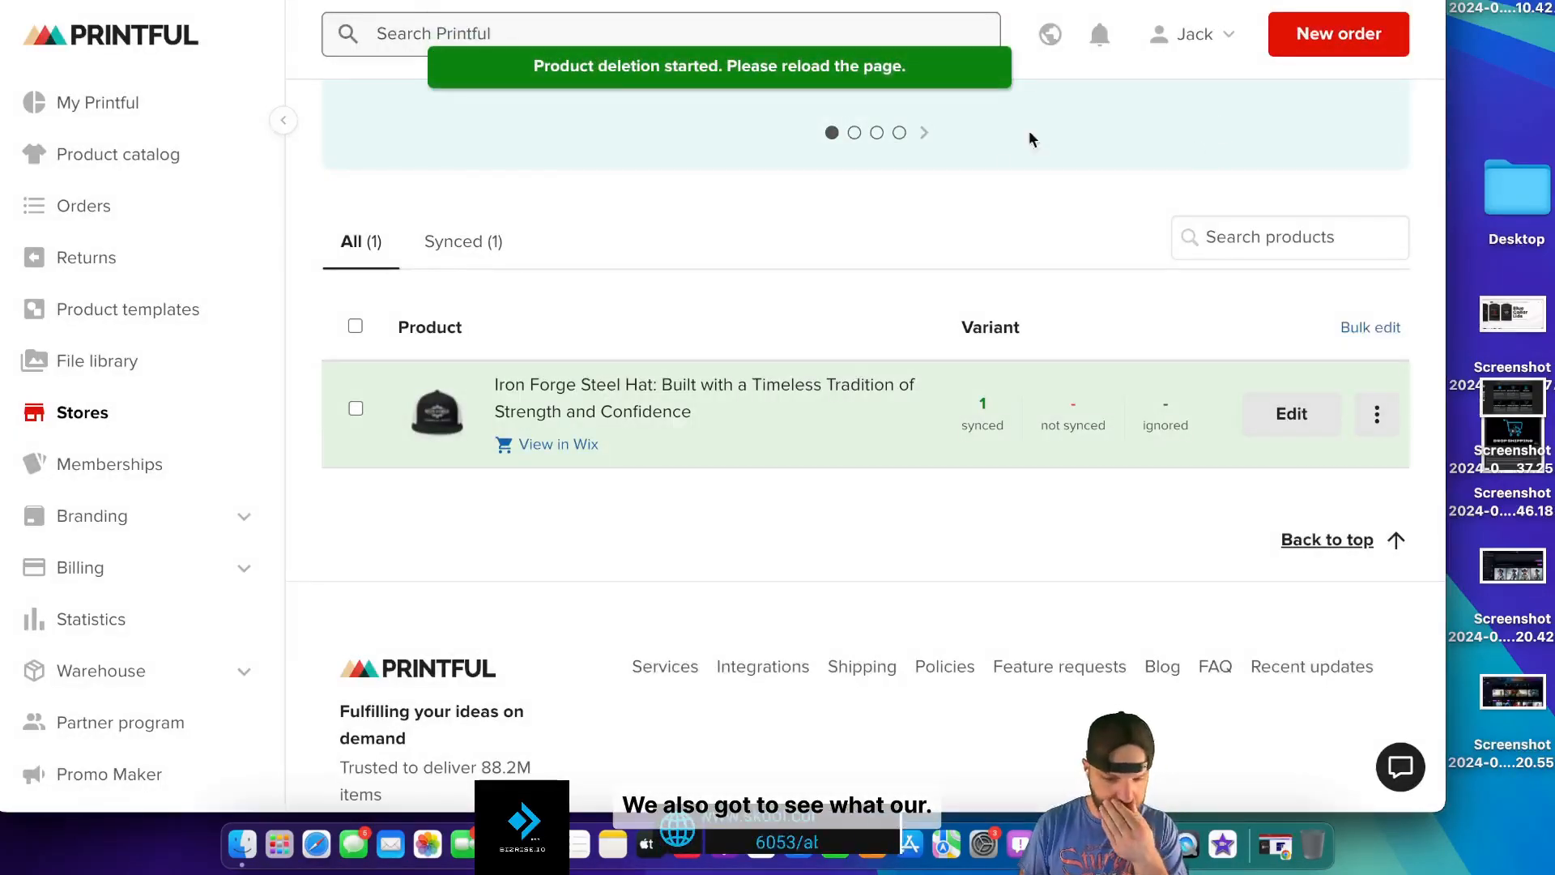
{"action": "scroll", "coordinate": [1007, 168], "scroll_direction": "up", "scroll_amount": 10}
{"action": "left_click", "coordinate": [1314, 219]}
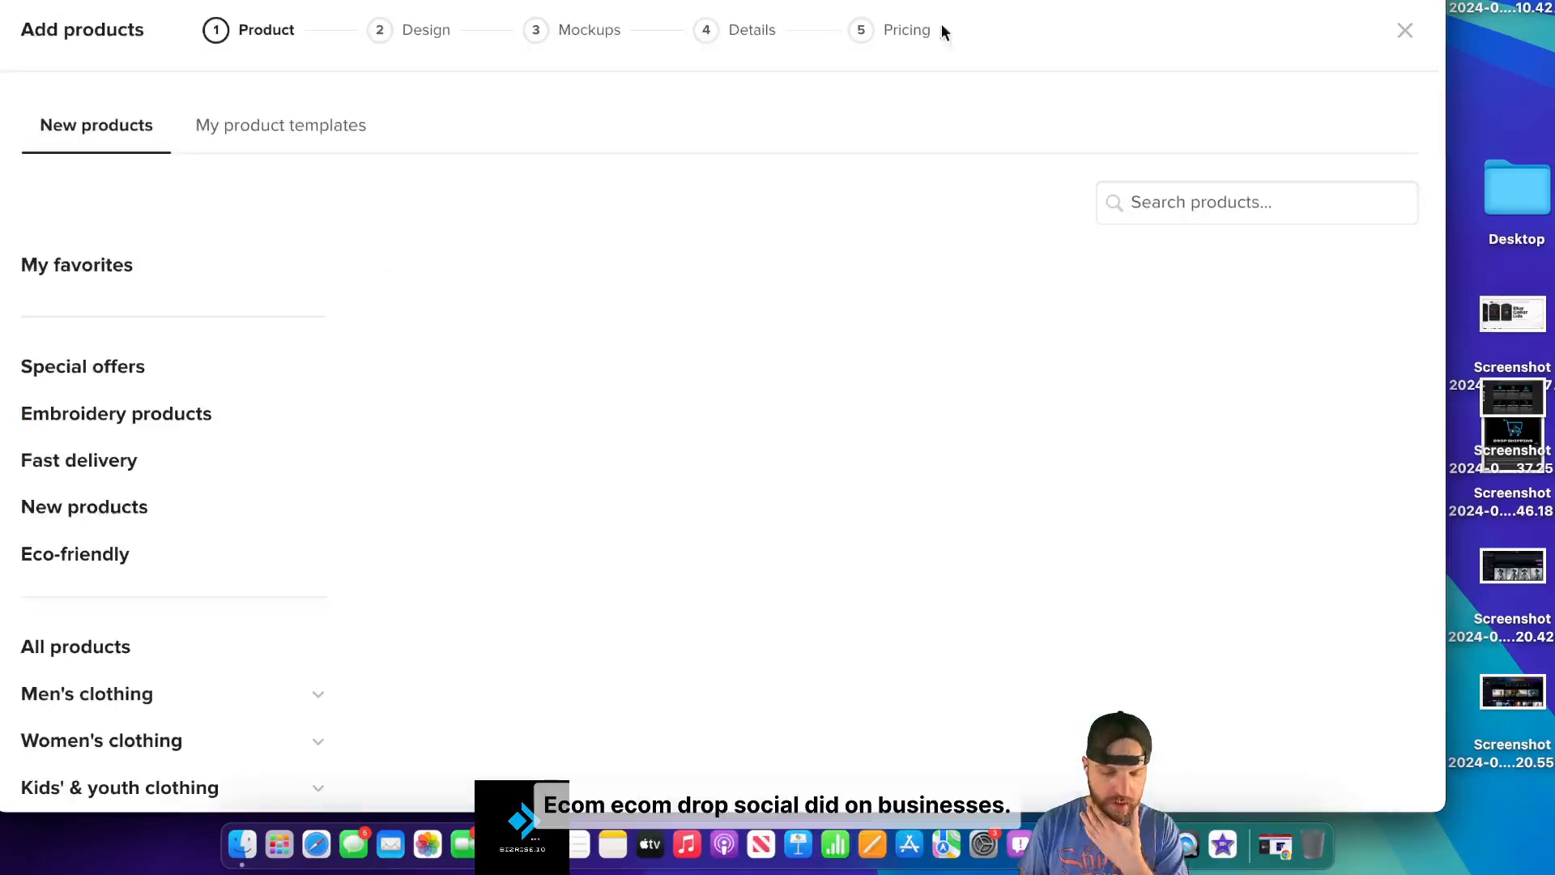
- Browse Hats > Trucker hats and start designing the 5 Panel Trucker Cap | Yupoong 6006
{"action": "scroll", "coordinate": [906, 293], "scroll_direction": "down", "scroll_amount": 3}
{"action": "scroll", "coordinate": [906, 293], "scroll_direction": "down", "scroll_amount": 1}
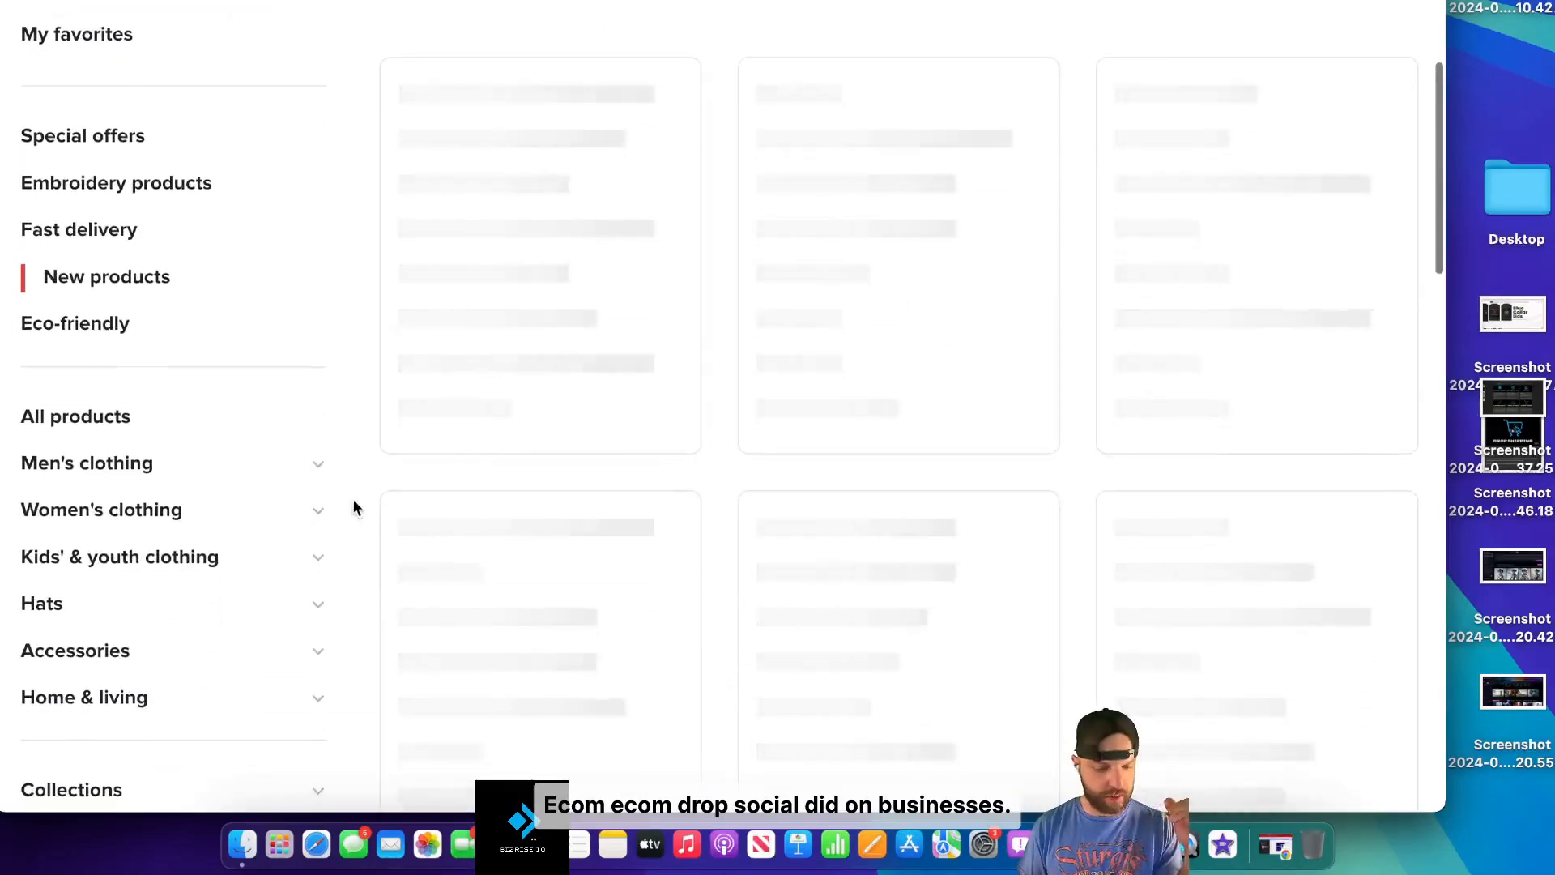
{"action": "left_click", "coordinate": [60, 606]}
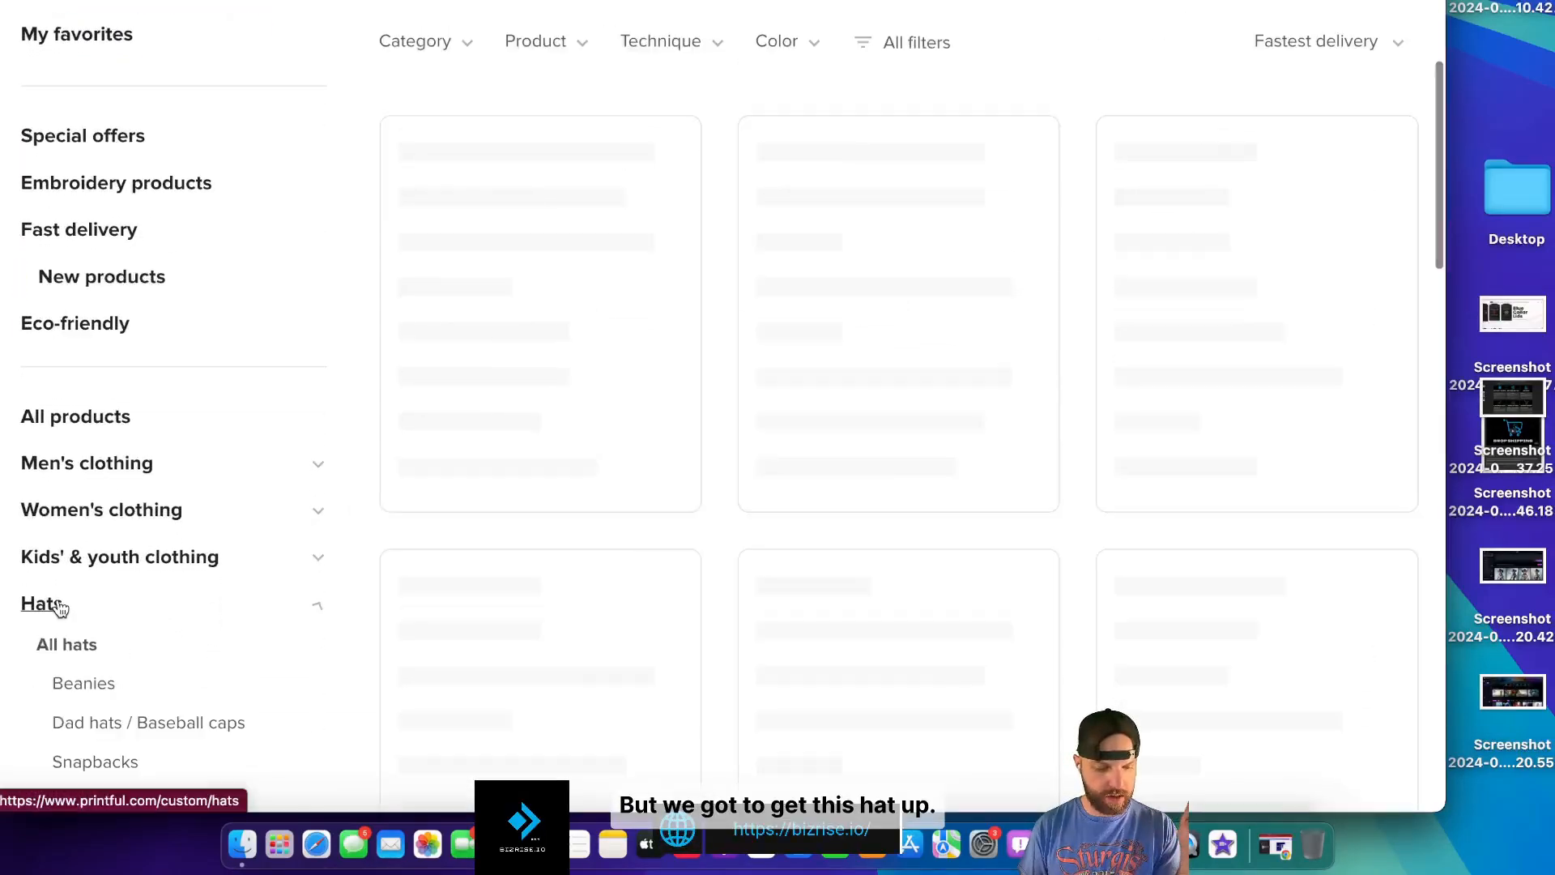
{"action": "scroll", "coordinate": [192, 663], "scroll_direction": "down", "scroll_amount": 4}
{"action": "left_click", "coordinate": [97, 478]}
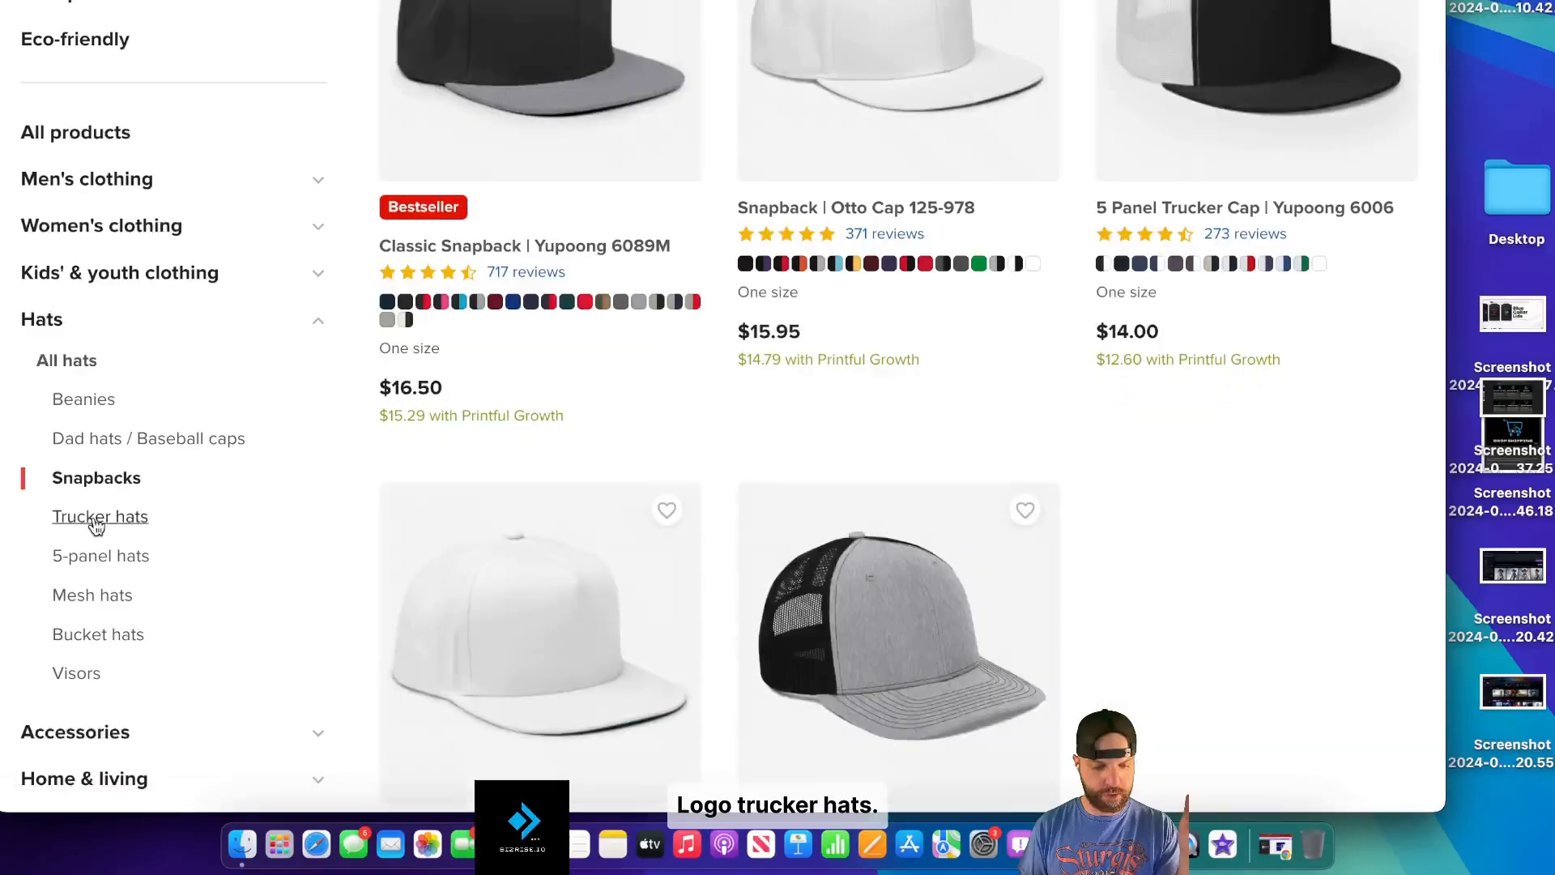
{"action": "left_click", "coordinate": [100, 516]}
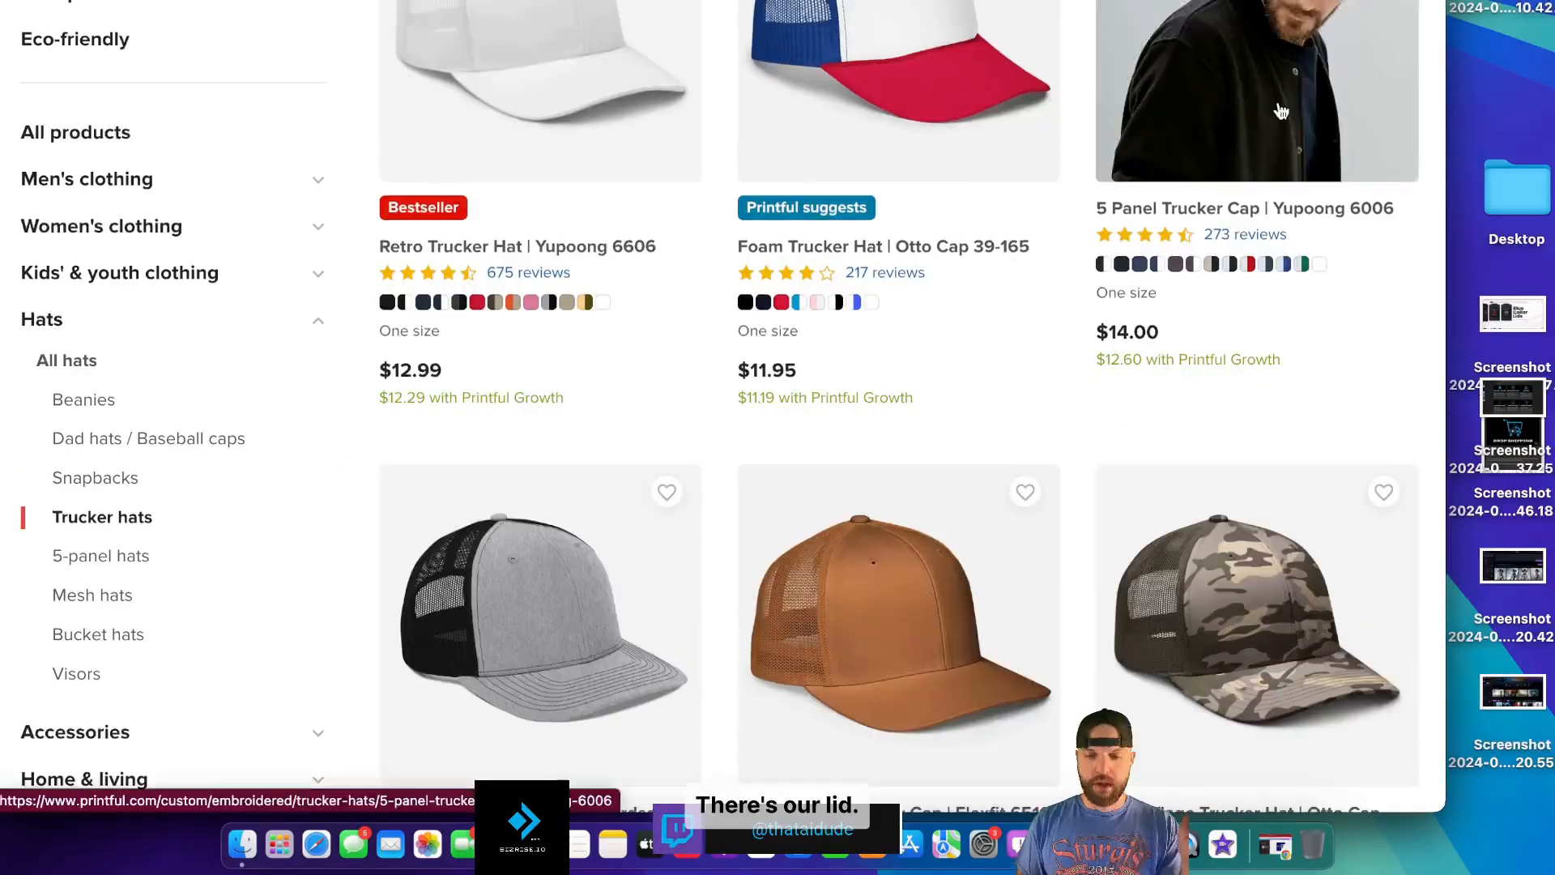
{"action": "left_click", "coordinate": [1278, 101]}
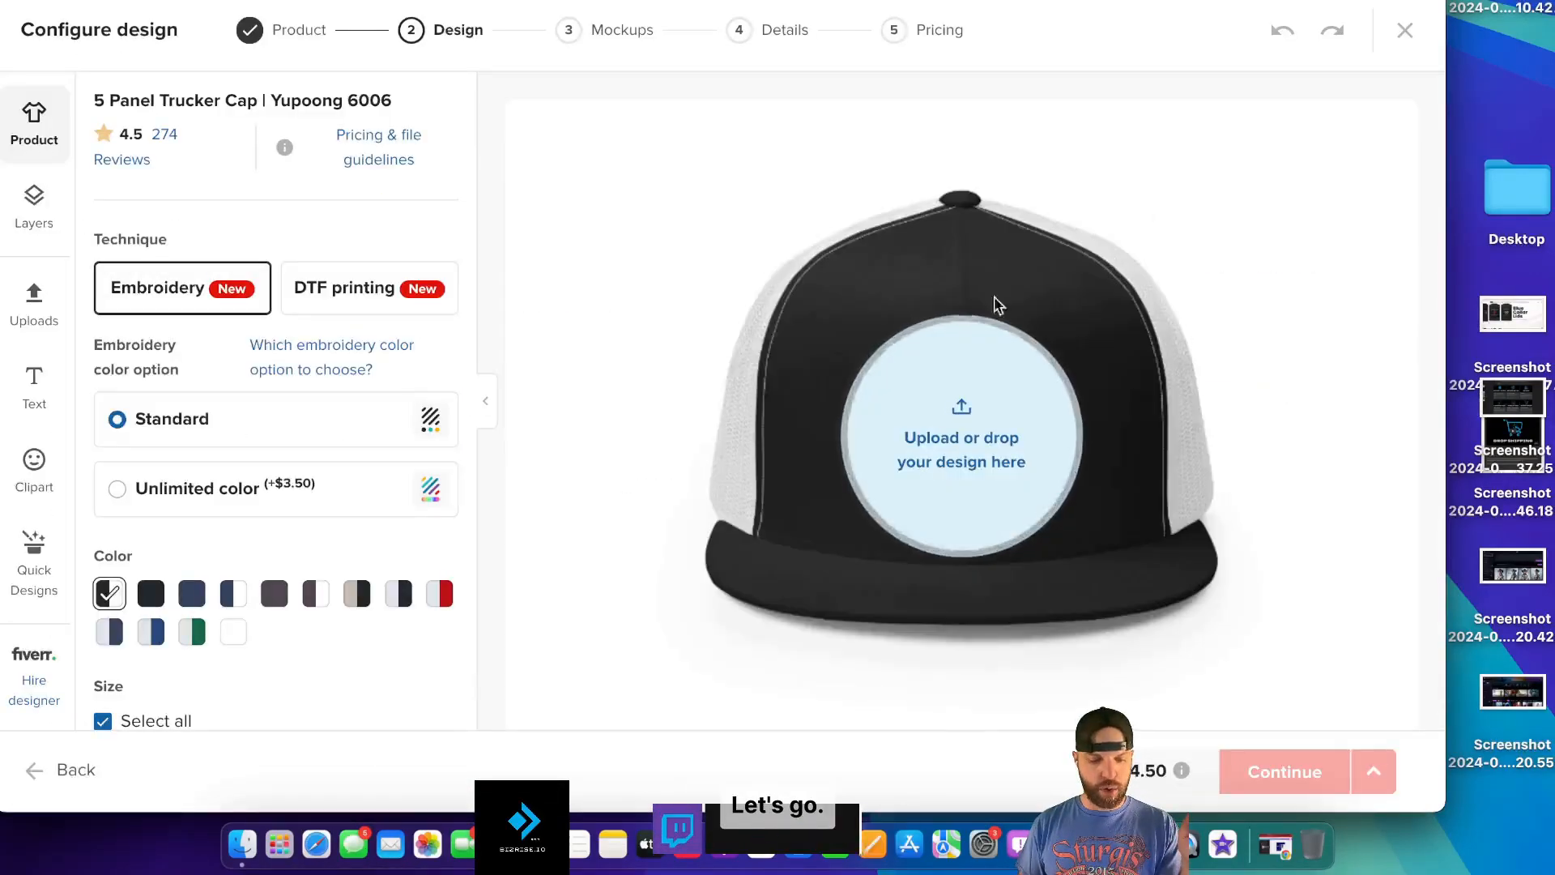
- Apply the Iron Forge logo from the File library in 1718 Grey thread and enlarge it
{"action": "left_click", "coordinate": [961, 438]}
{"action": "left_click", "coordinate": [285, 311]}
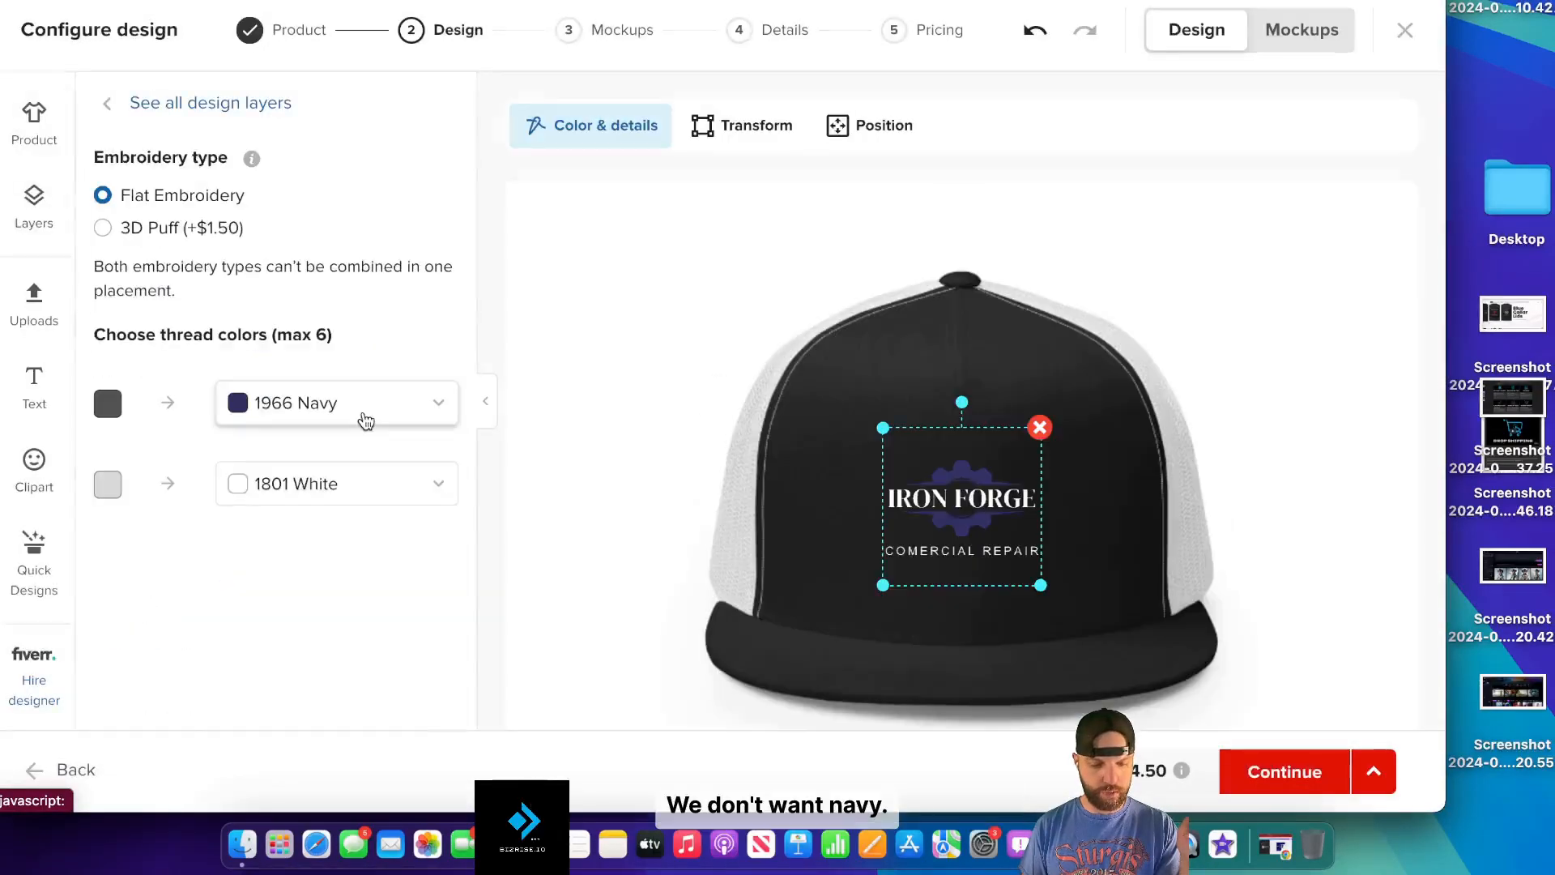
{"action": "left_click", "coordinate": [364, 415]}
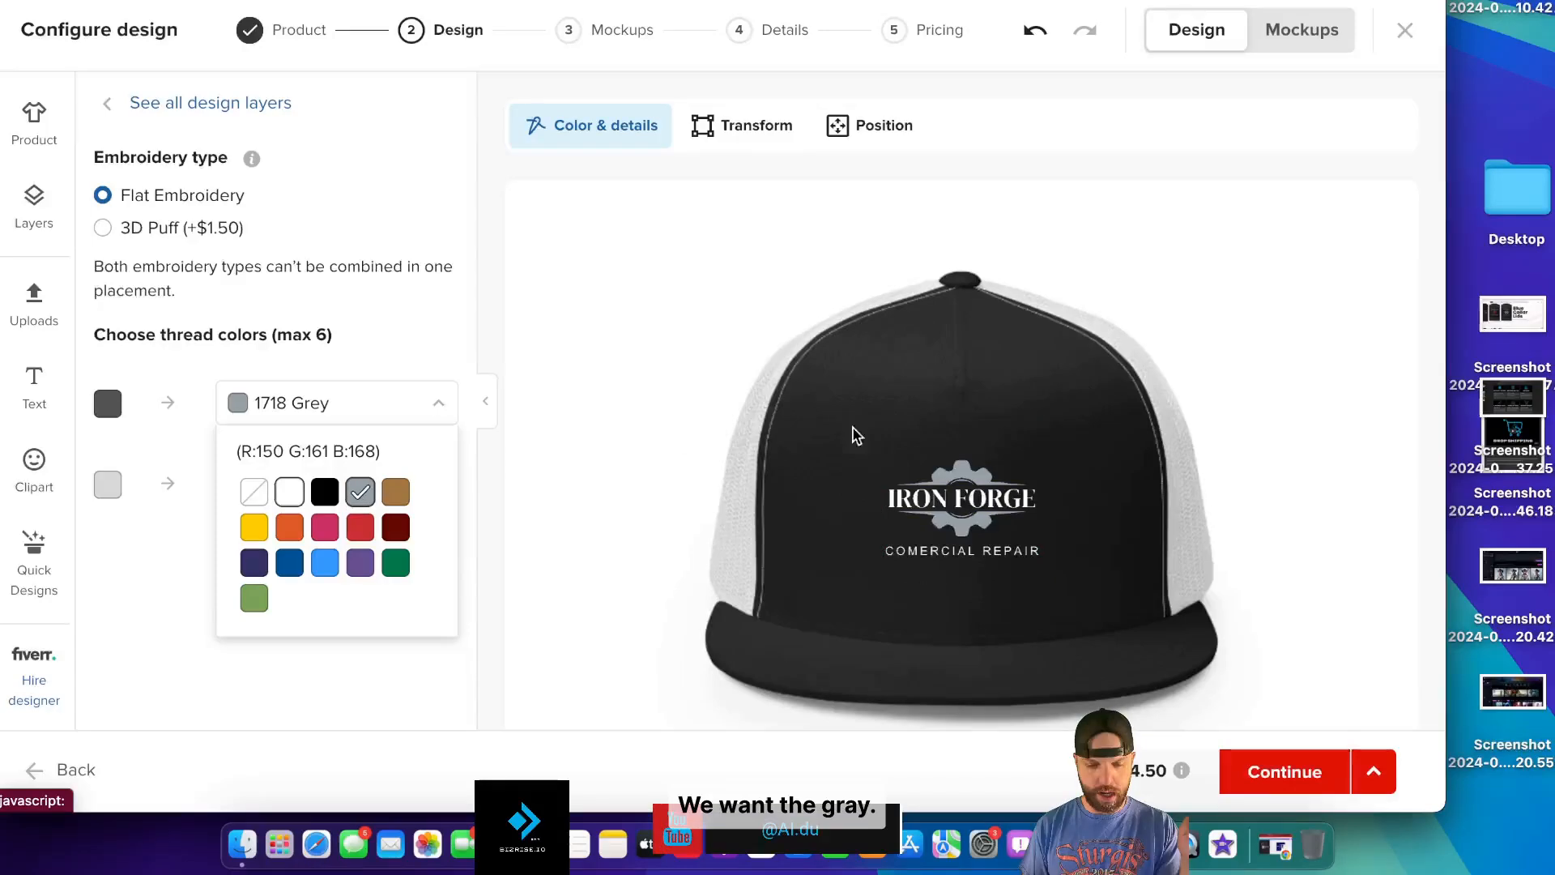
{"action": "left_click_drag", "start_coordinate": [883, 428], "coordinate": [847, 393]}
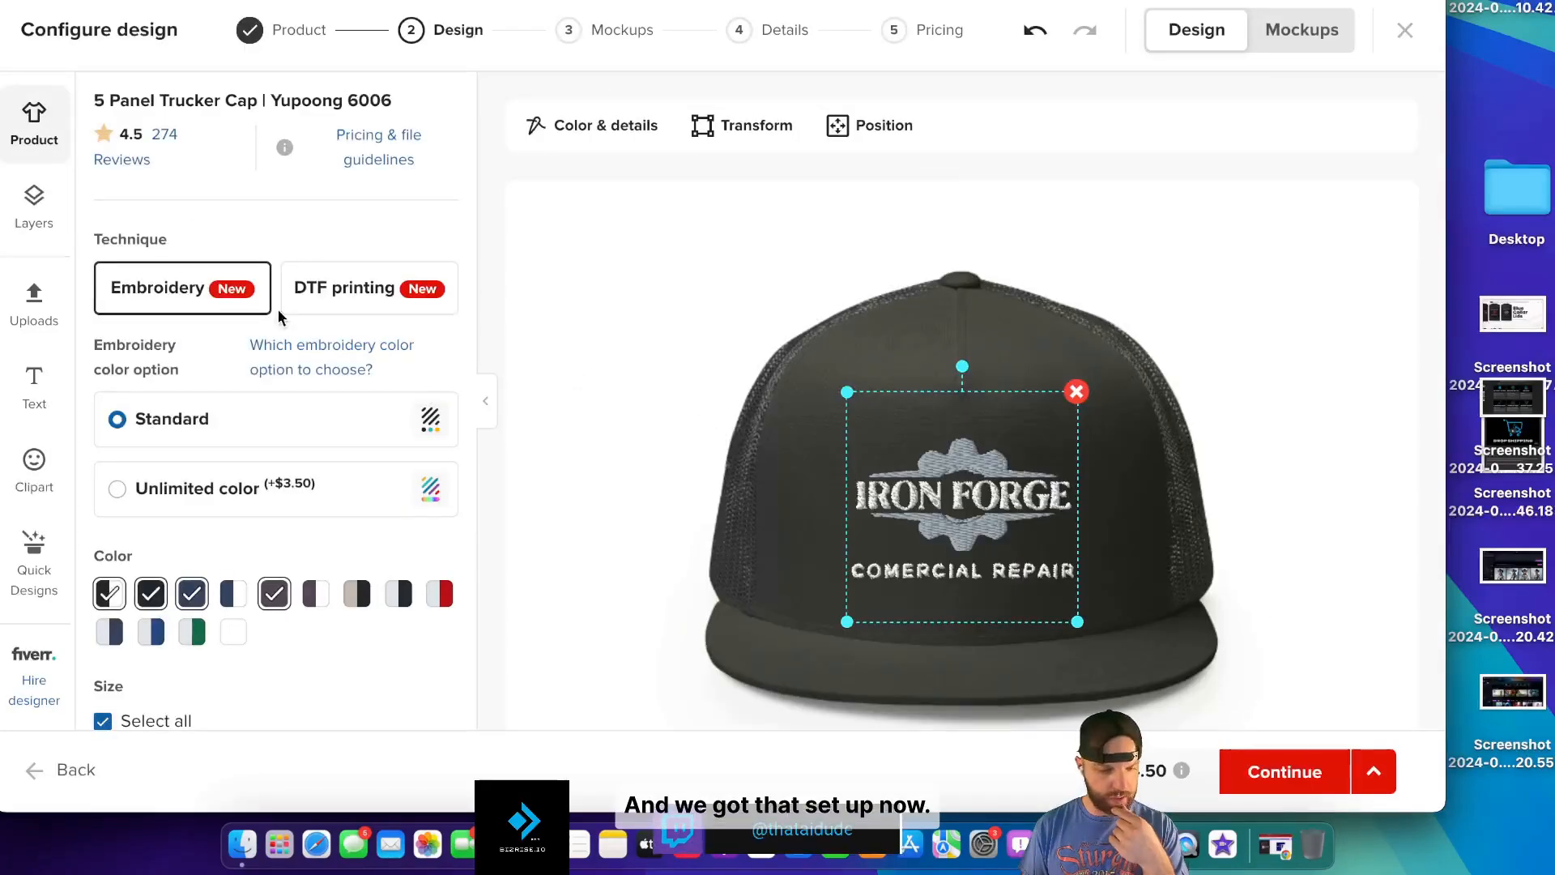
{"action": "left_click", "coordinate": [36, 204]}
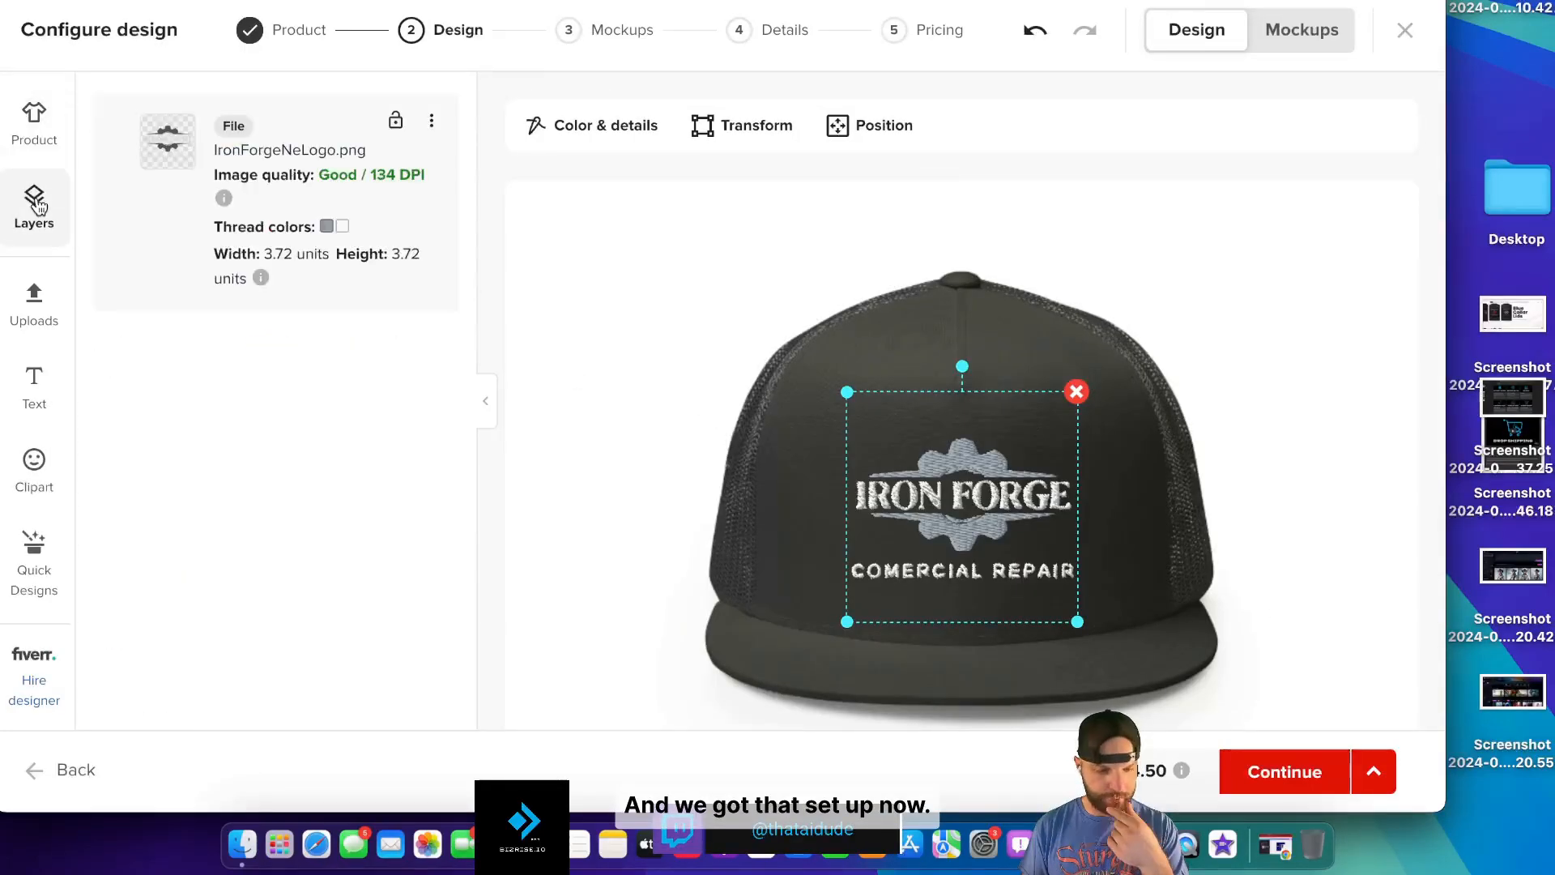
{"action": "left_click", "coordinate": [35, 130]}
- Drop the Back, Left and Right mockups, choose PNG format, and continue to details
{"action": "left_click", "coordinate": [1285, 772]}
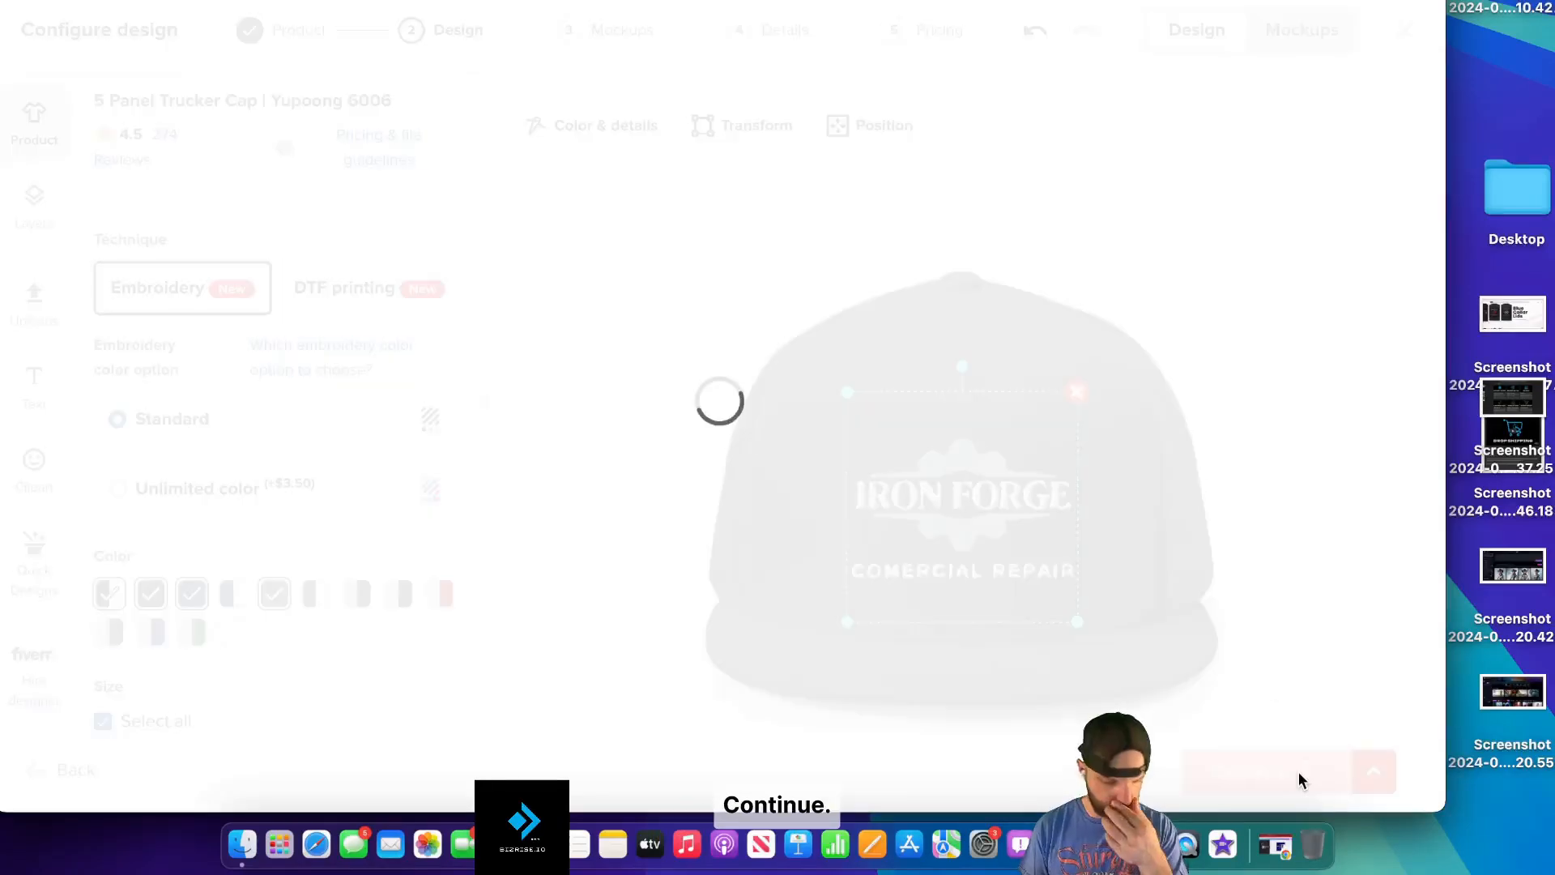
{"action": "scroll", "coordinate": [134, 587], "scroll_direction": "down", "scroll_amount": 1}
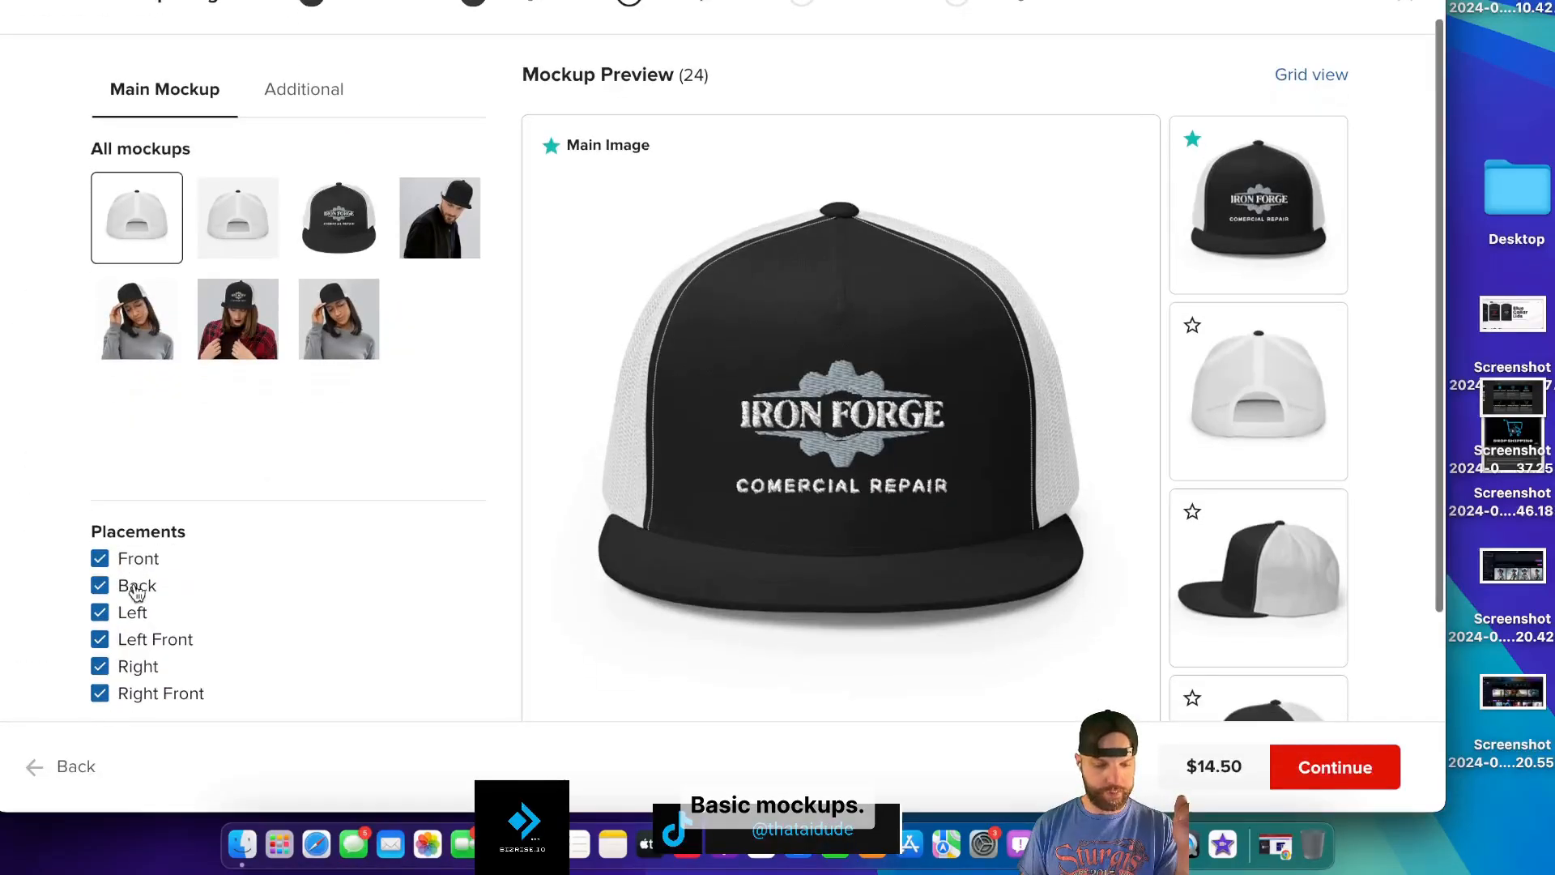
{"action": "left_click", "coordinate": [100, 587]}
{"action": "left_click", "coordinate": [101, 614]}
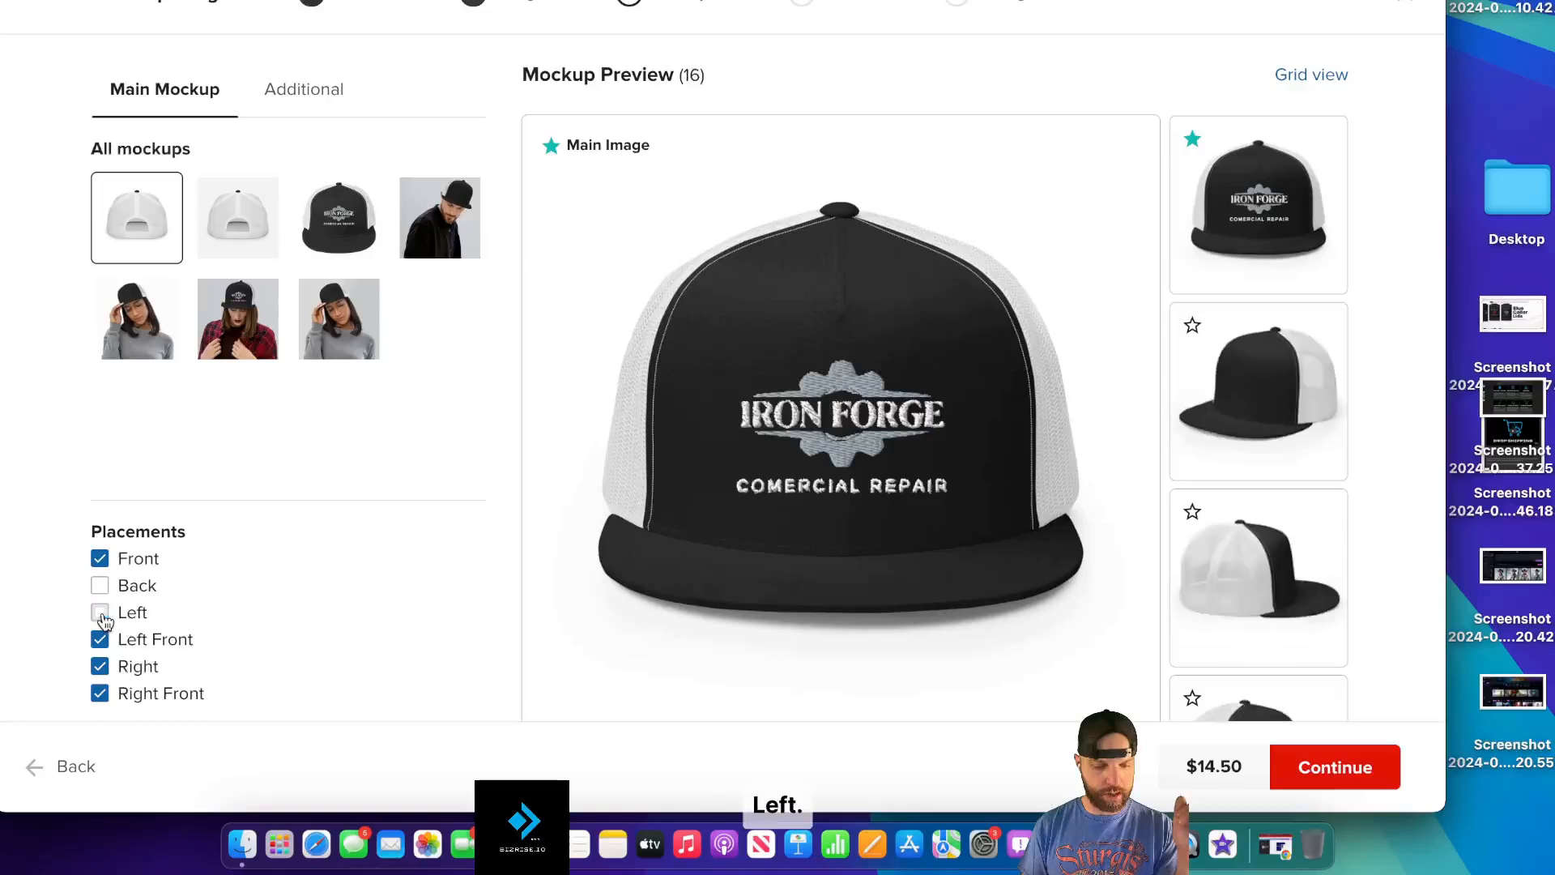
{"action": "left_click", "coordinate": [100, 669]}
{"action": "scroll", "coordinate": [243, 631], "scroll_direction": "down", "scroll_amount": 8}
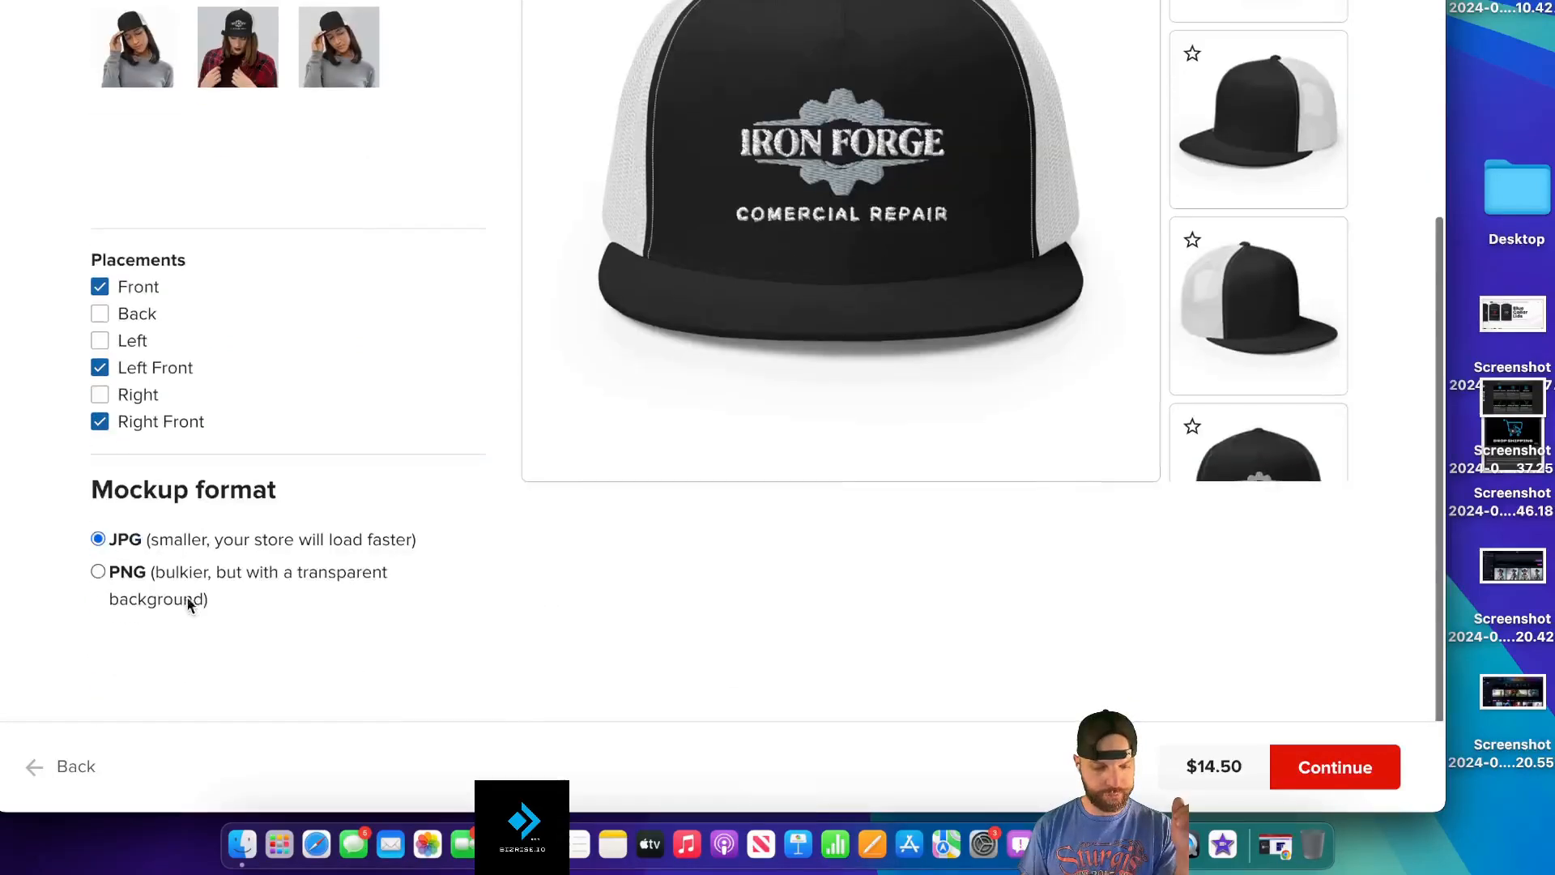
{"action": "left_click", "coordinate": [98, 572]}
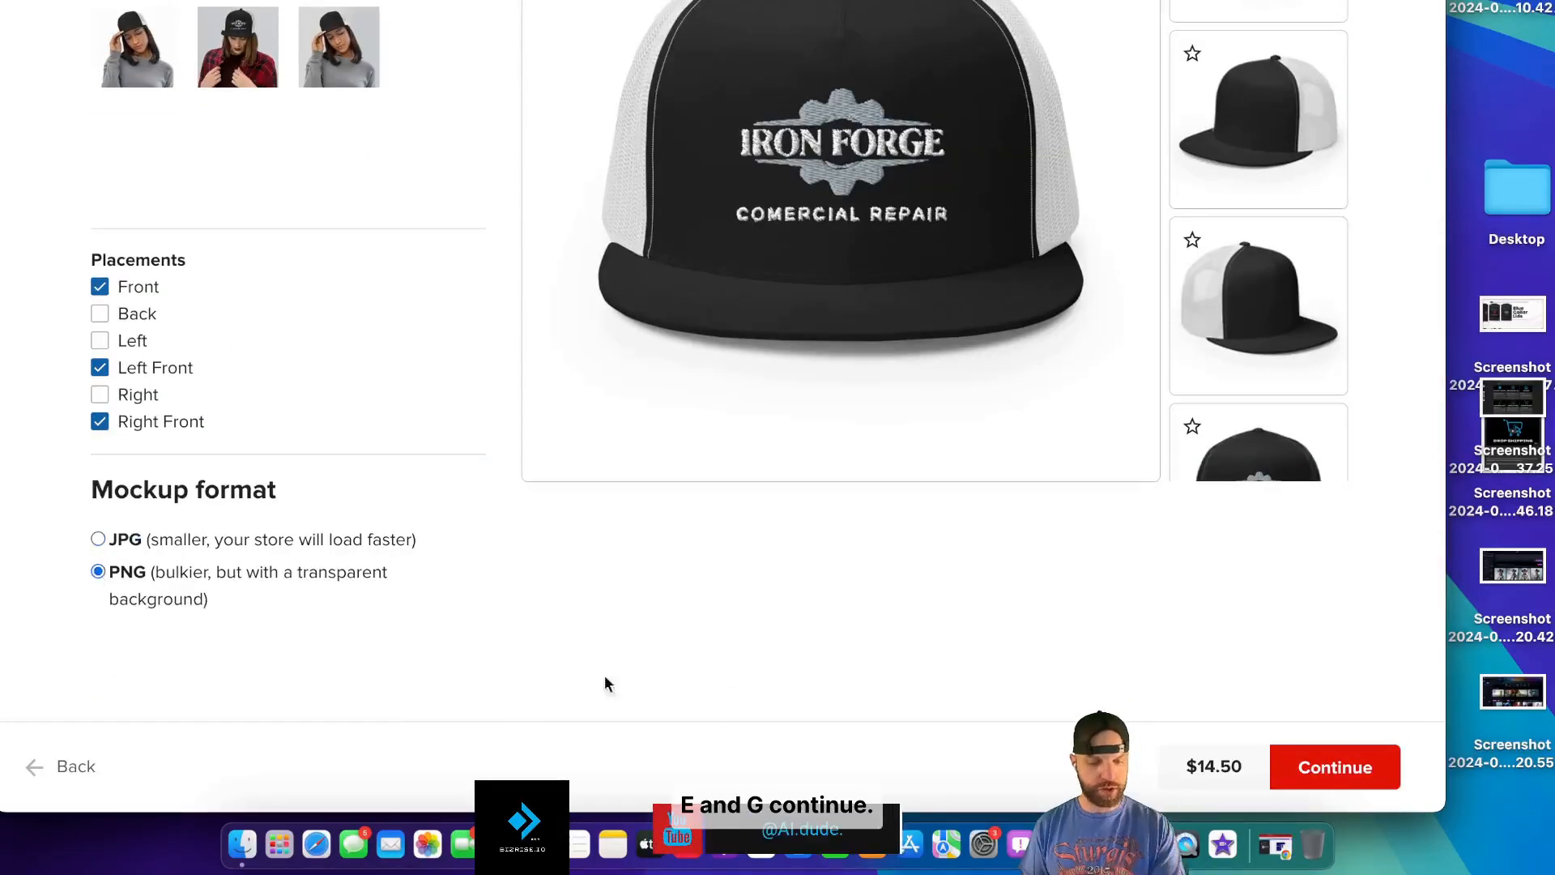
{"action": "left_click", "coordinate": [1368, 783]}
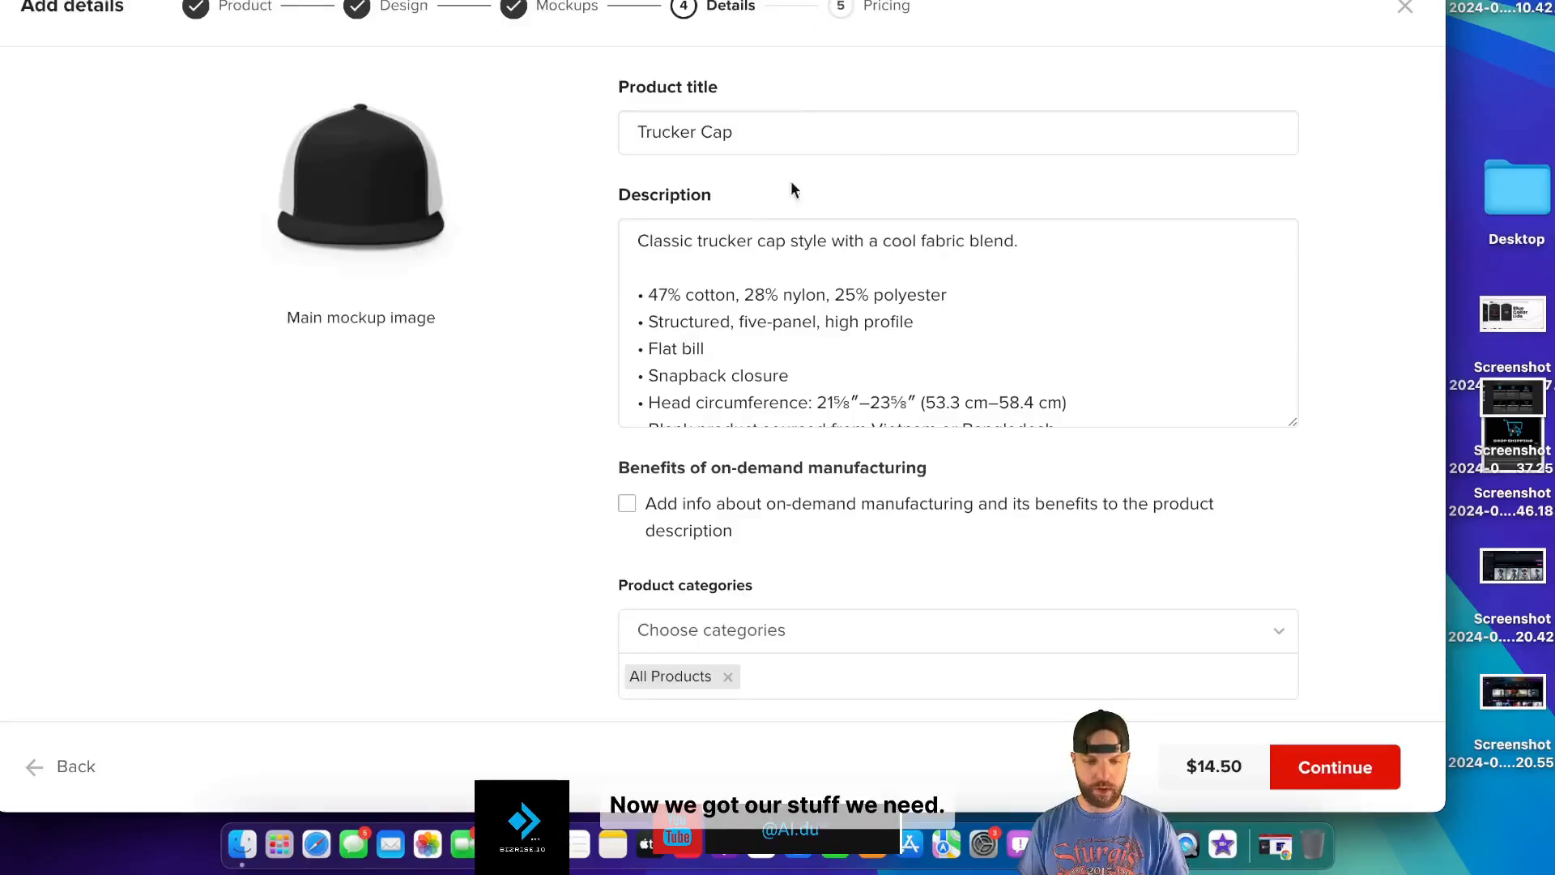
- Review the generated social script and save the Iron Forge Steel Hat social post
{"action": "left_click", "coordinate": [761, 0]}
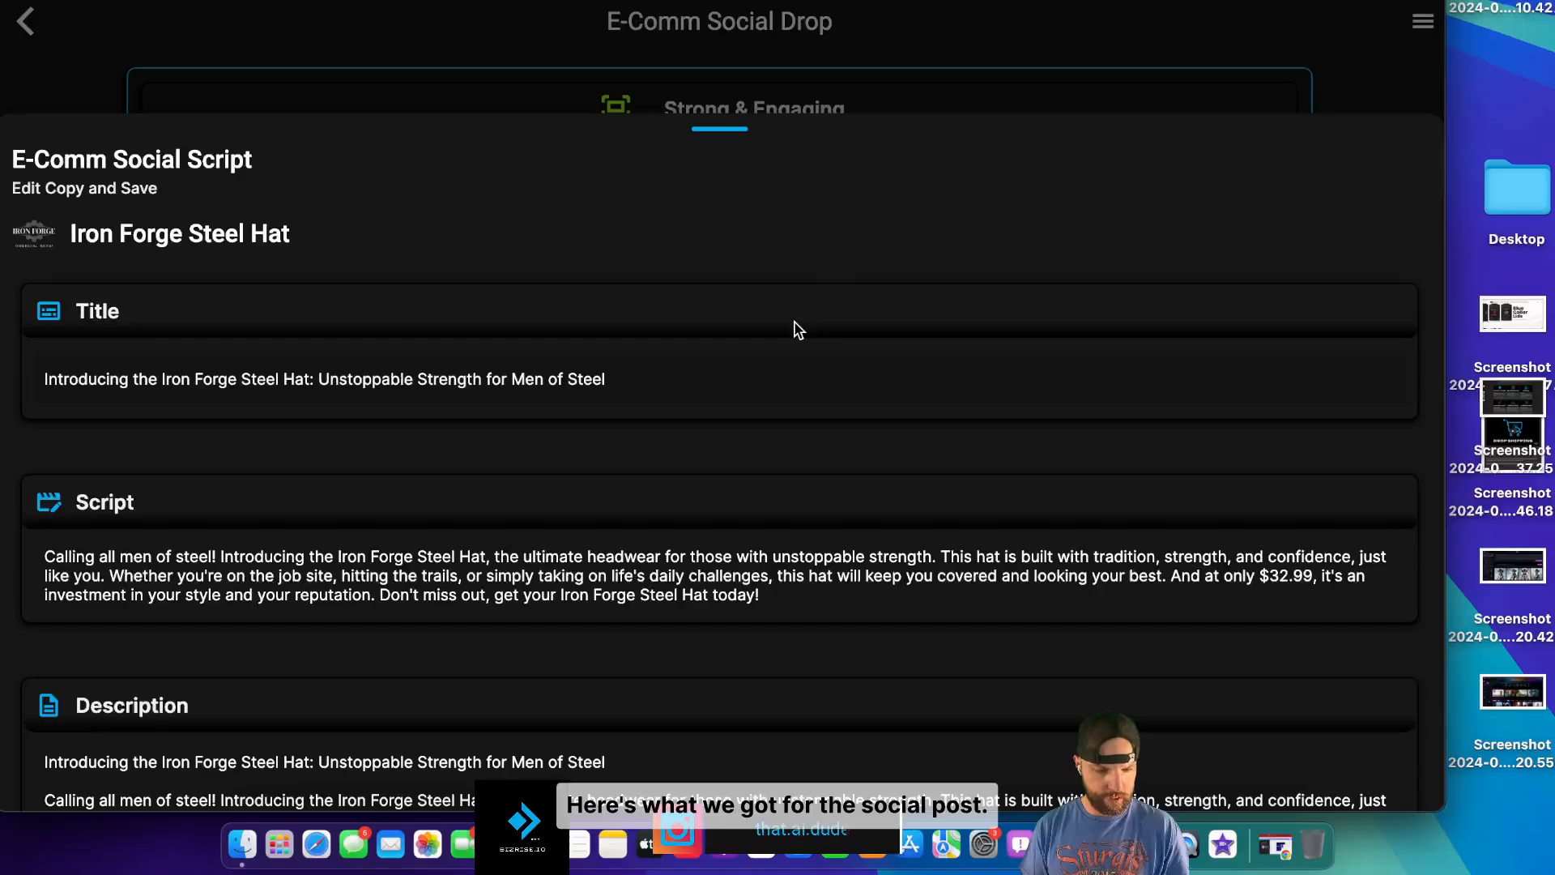
{"action": "scroll", "coordinate": [794, 328], "scroll_direction": "down", "scroll_amount": 5}
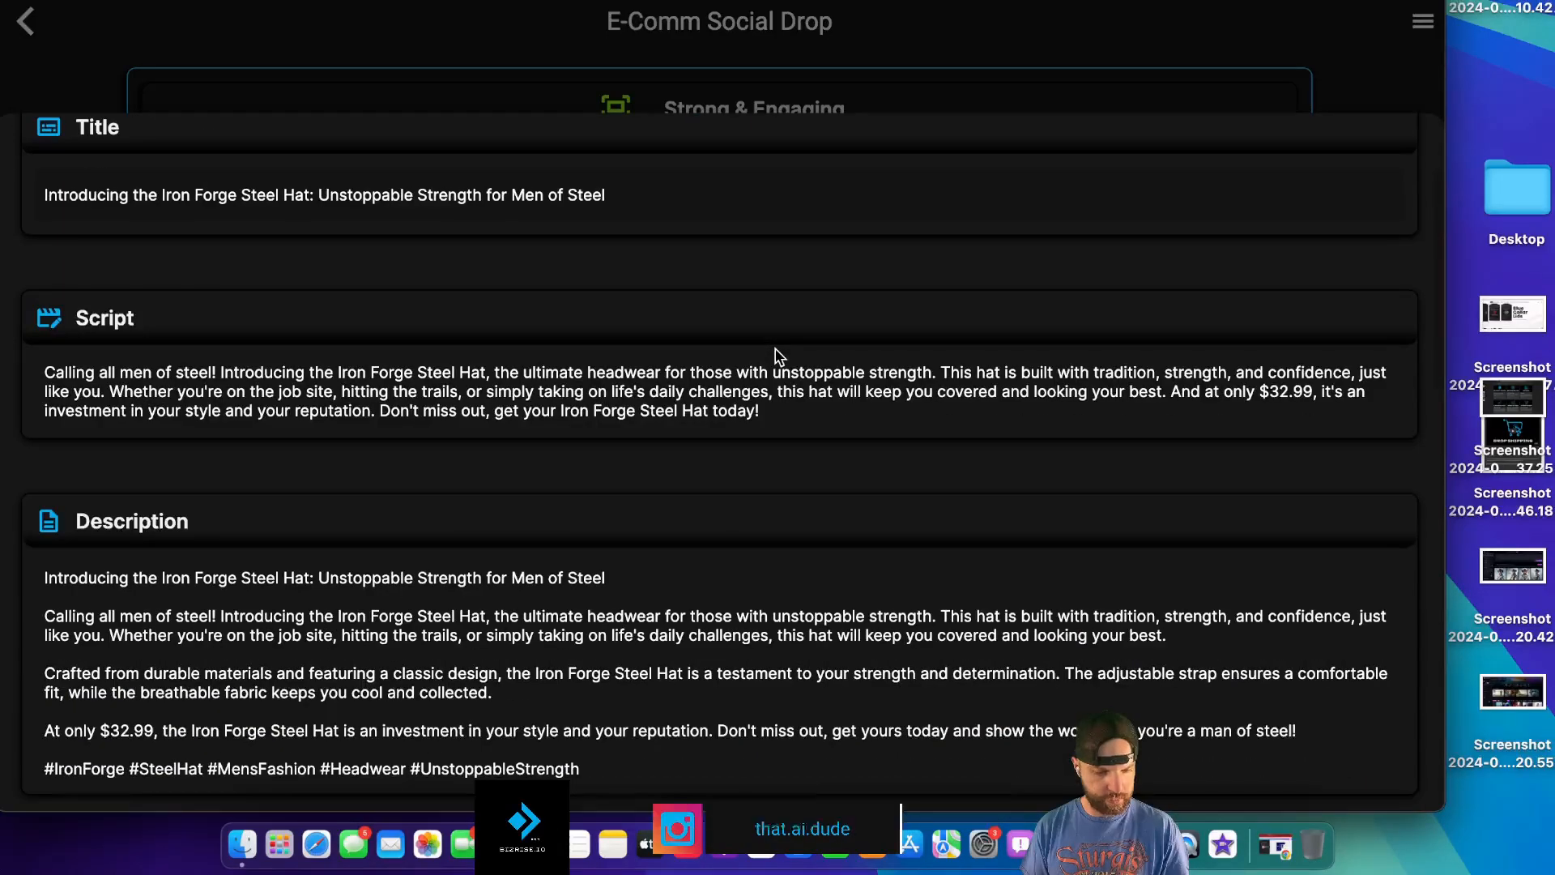
{"action": "scroll", "coordinate": [778, 356], "scroll_direction": "down", "scroll_amount": 12}
{"action": "scroll", "coordinate": [777, 324], "scroll_direction": "down", "scroll_amount": 20}
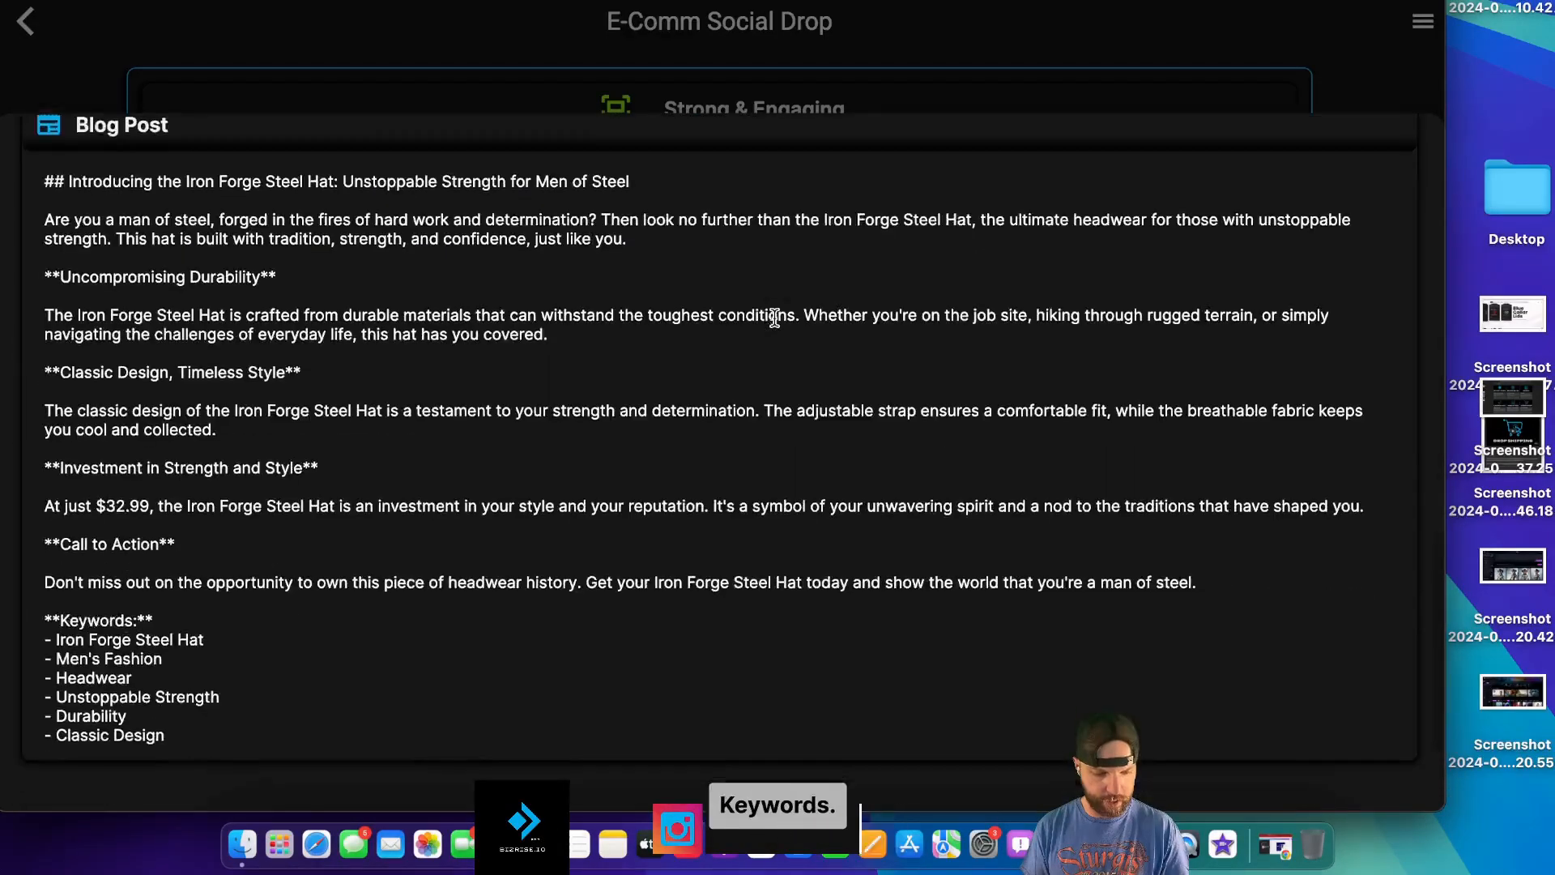
{"action": "left_click", "coordinate": [852, 689]}
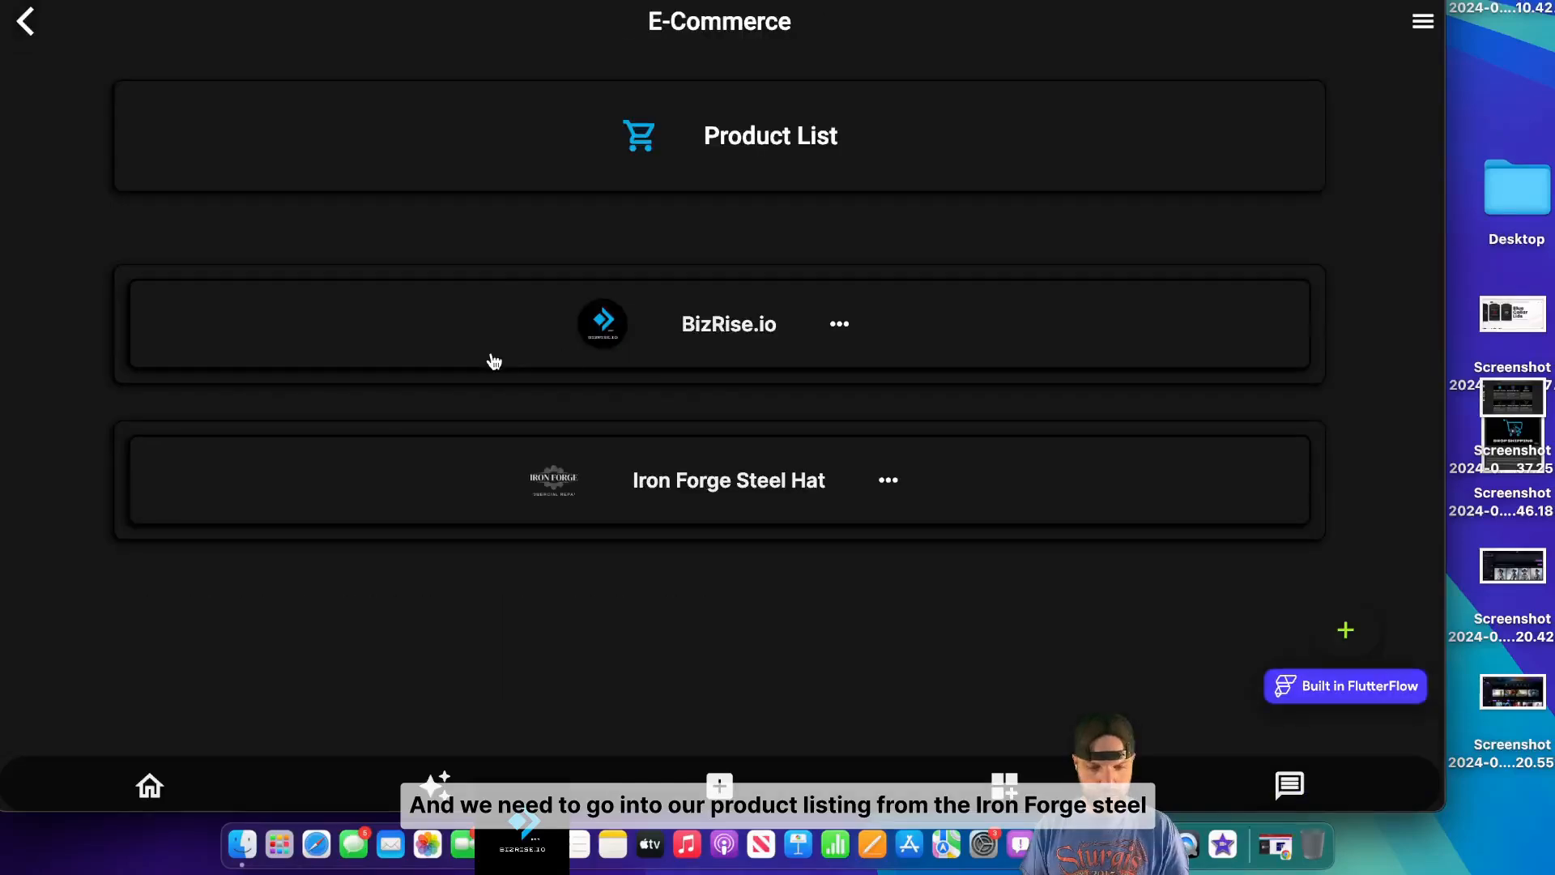
- Copy the Iron Forge Steel Hat listing's title and select Printful's Product title field
{"action": "left_click", "coordinate": [716, 508]}
{"action": "left_click", "coordinate": [721, 575]}
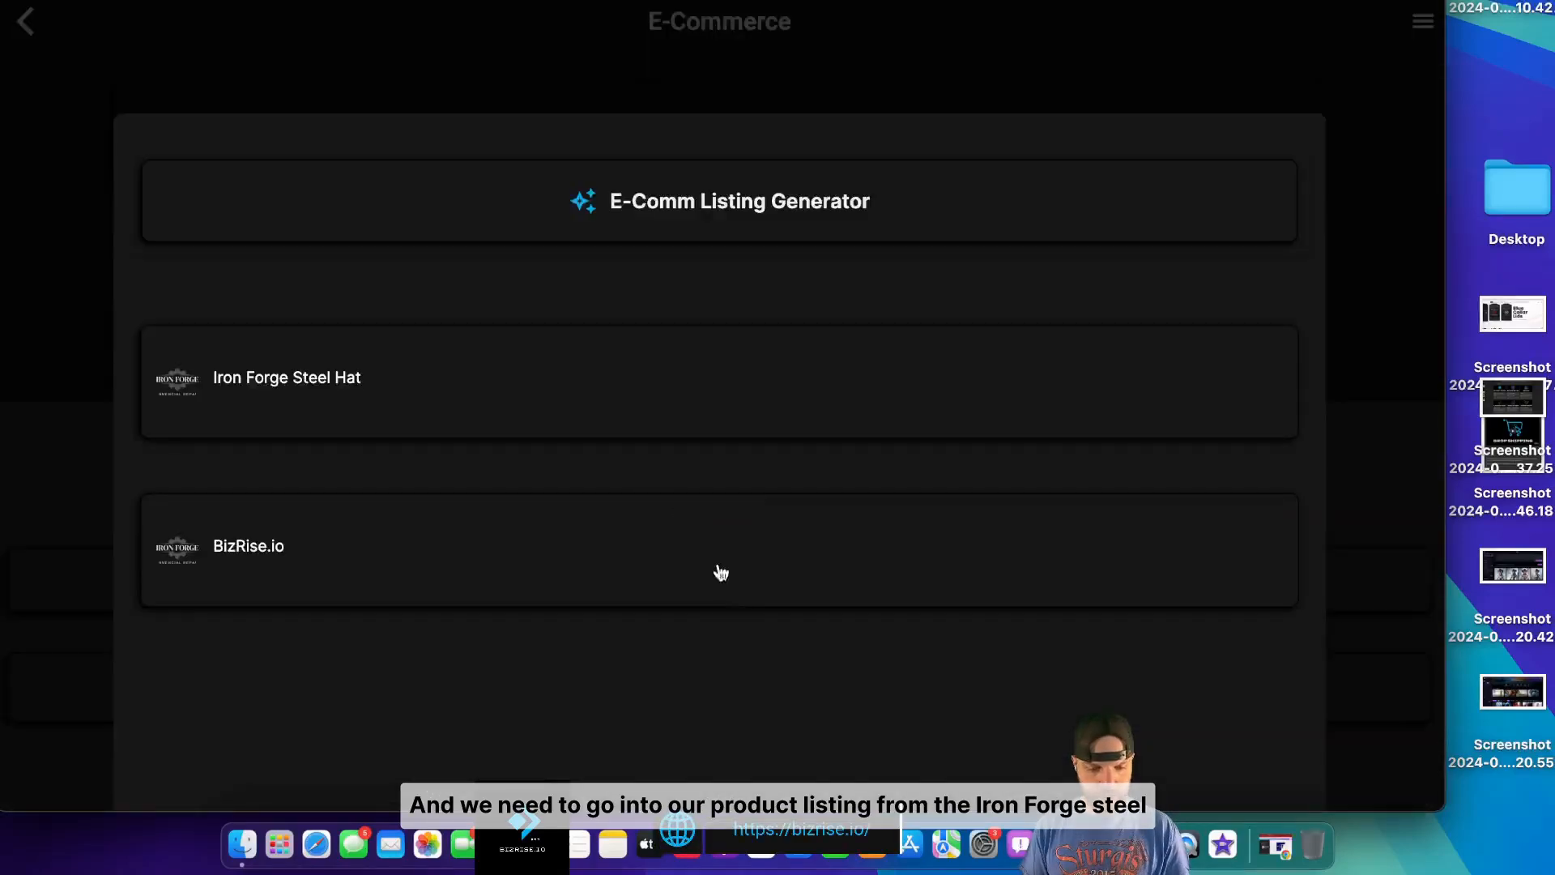
{"action": "left_click", "coordinate": [565, 391]}
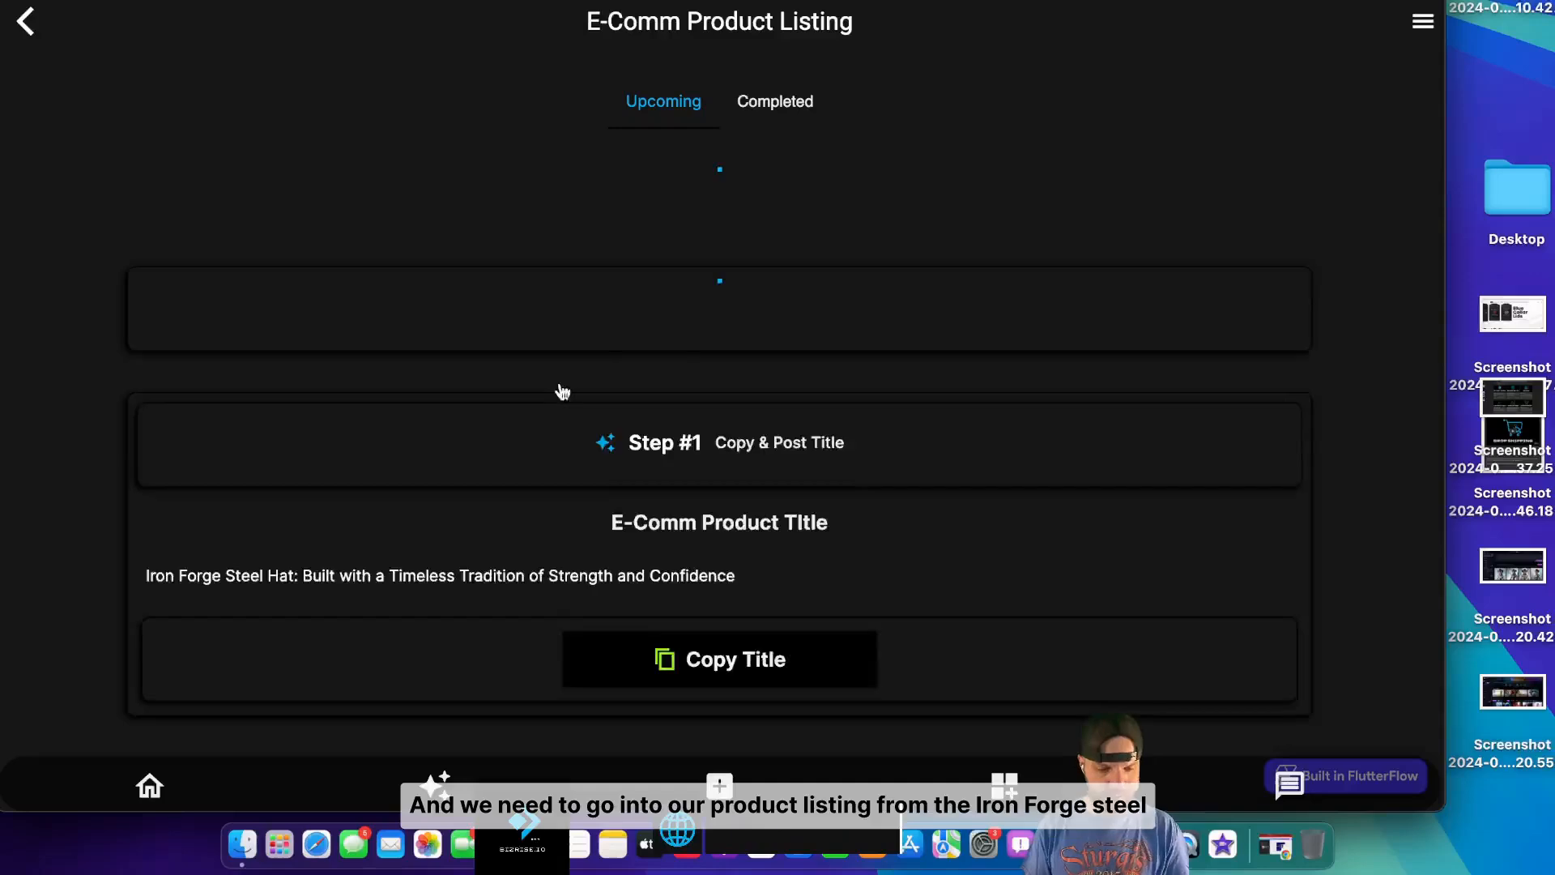
{"action": "left_click", "coordinate": [747, 687]}
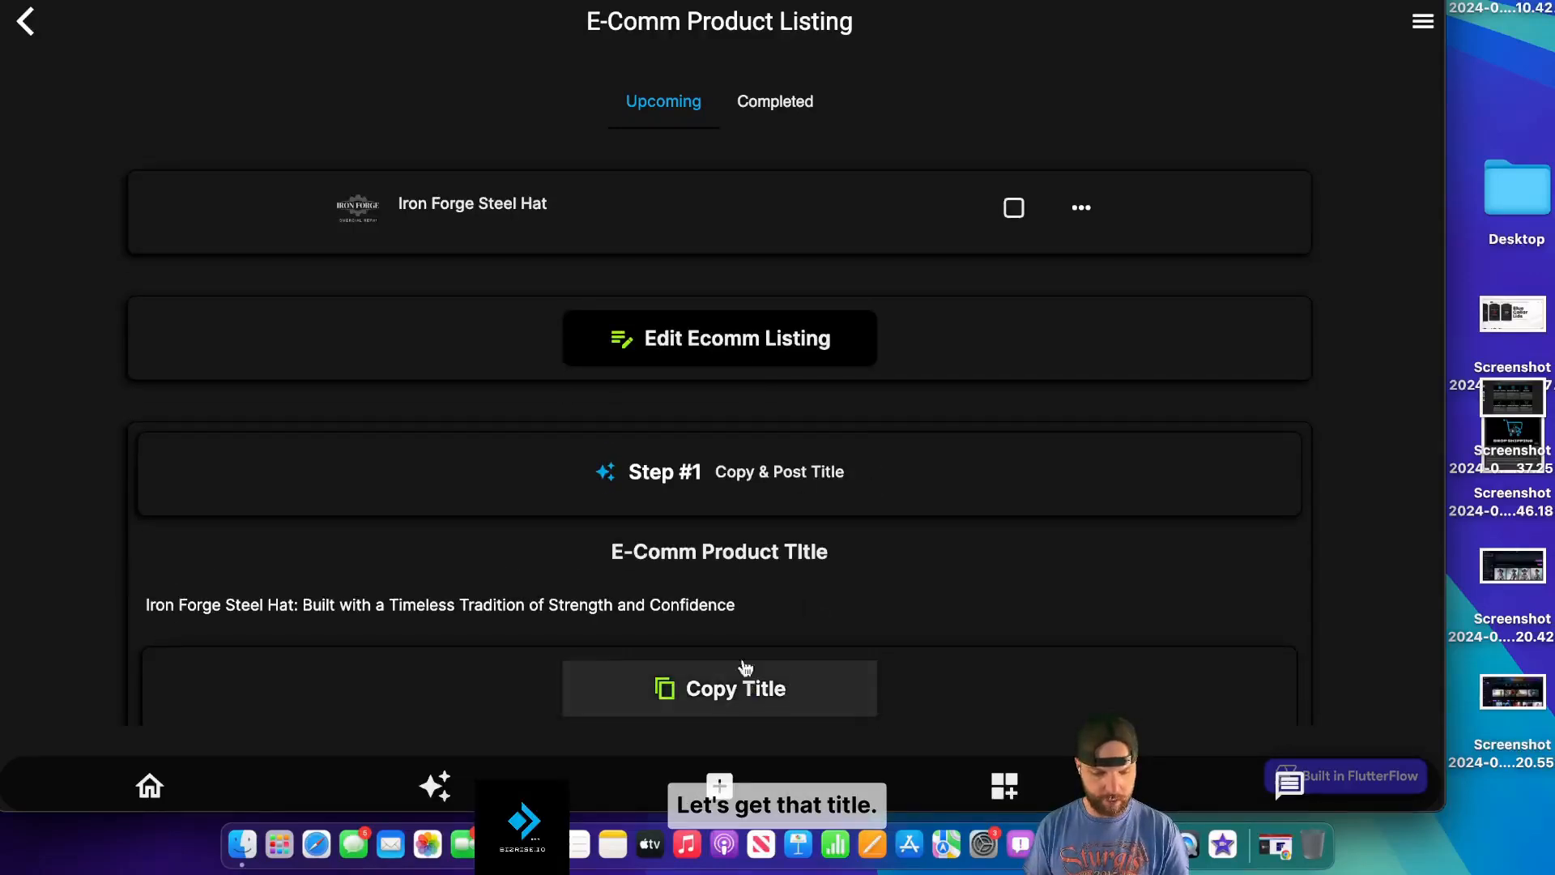
{"action": "left_click", "coordinate": [774, 130]}
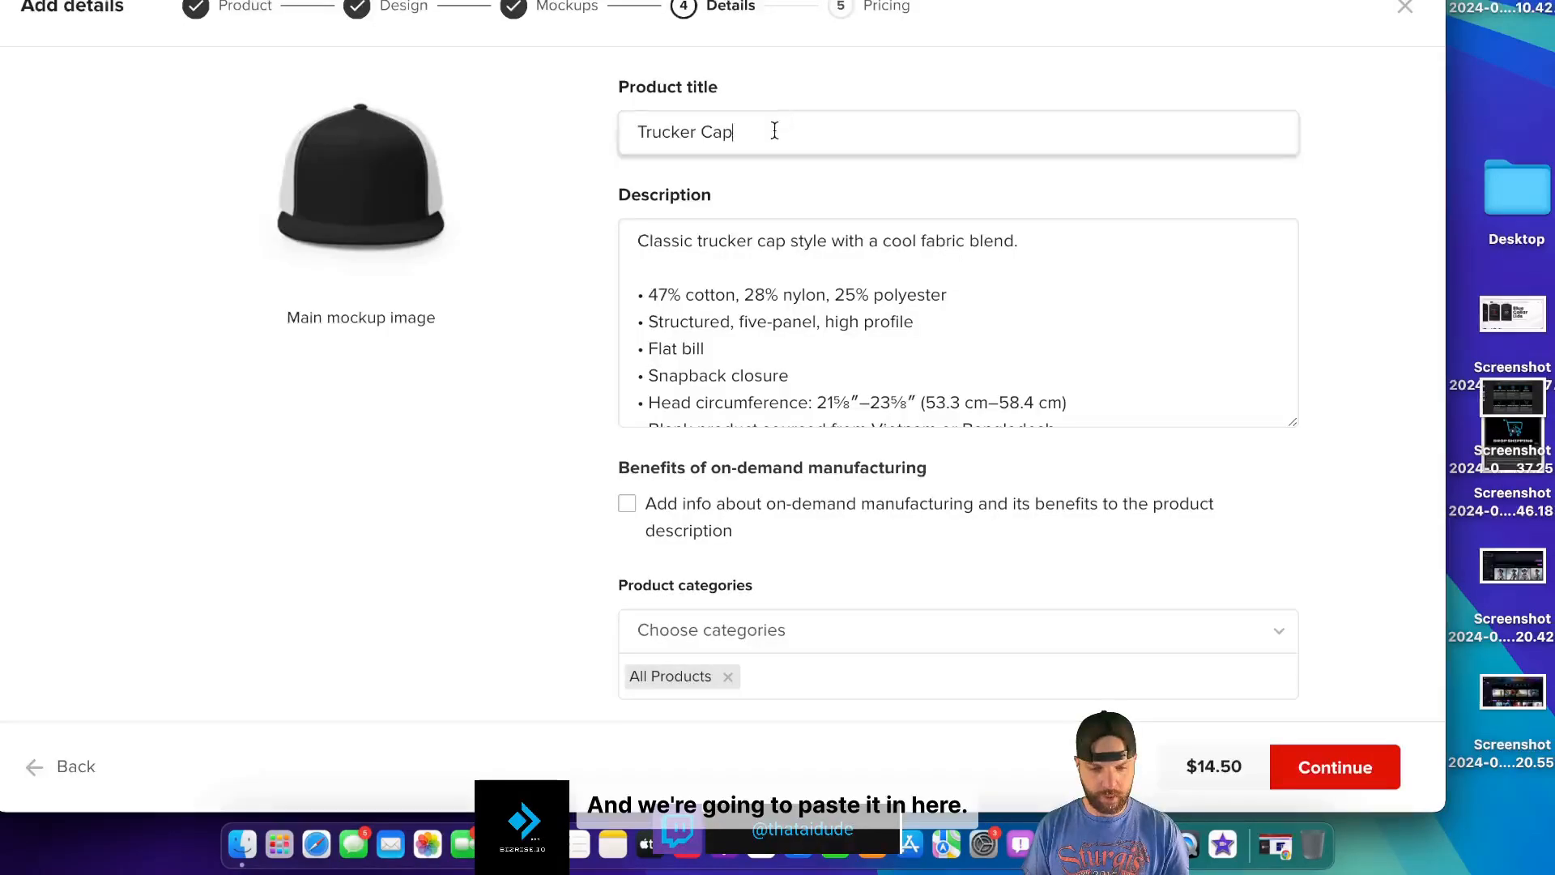
- Replace the Trucker Cap title and description with the copied title and generated description
{"action": "triple_click", "coordinate": [774, 130]}
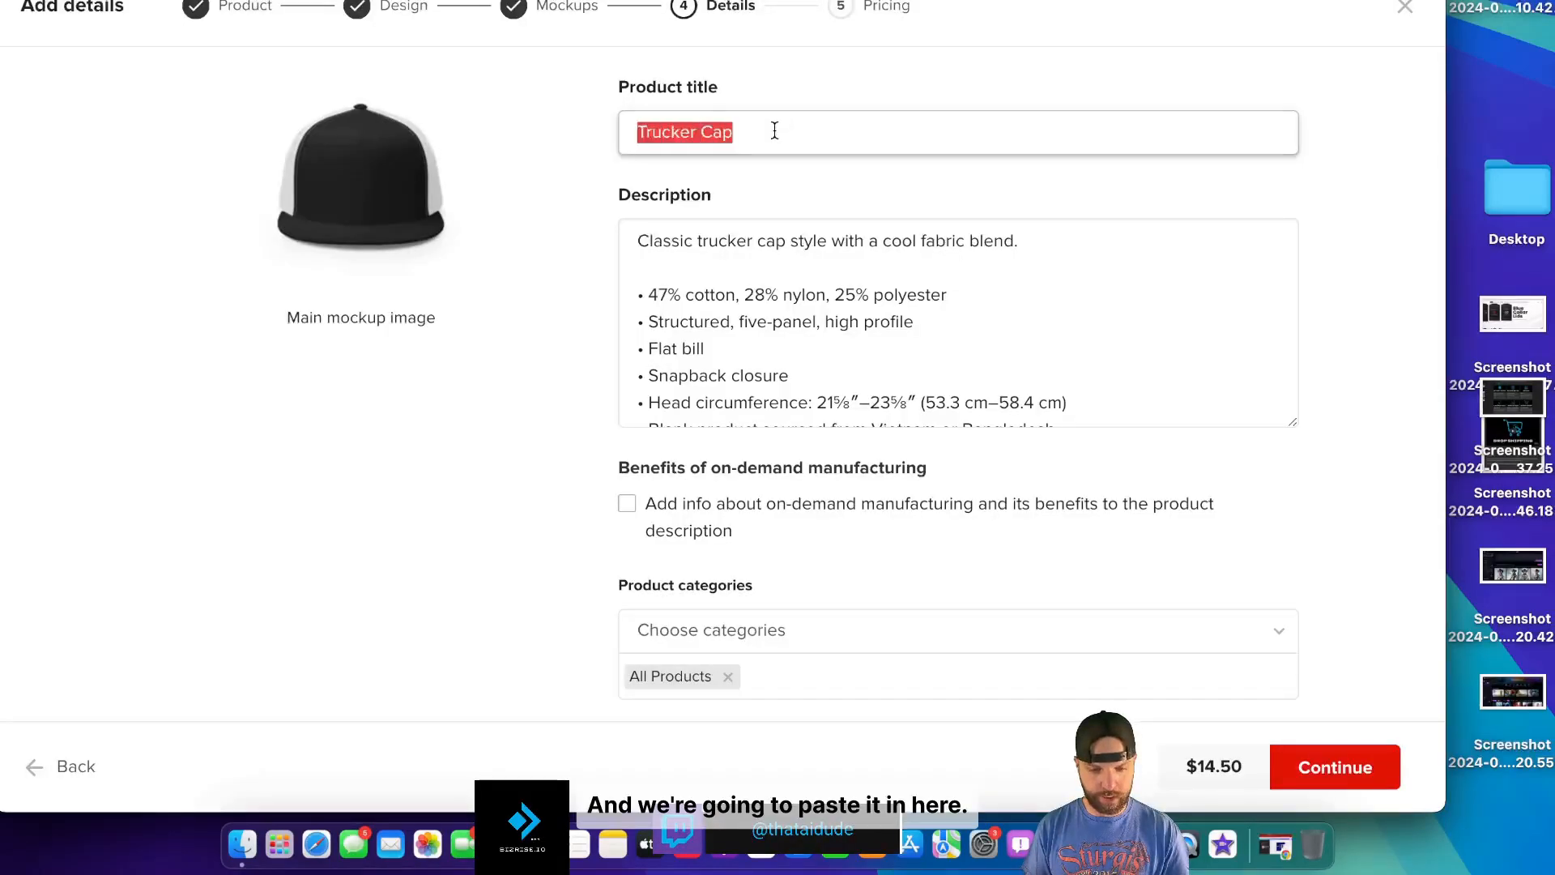
{"action": "key", "text": "super+v"}
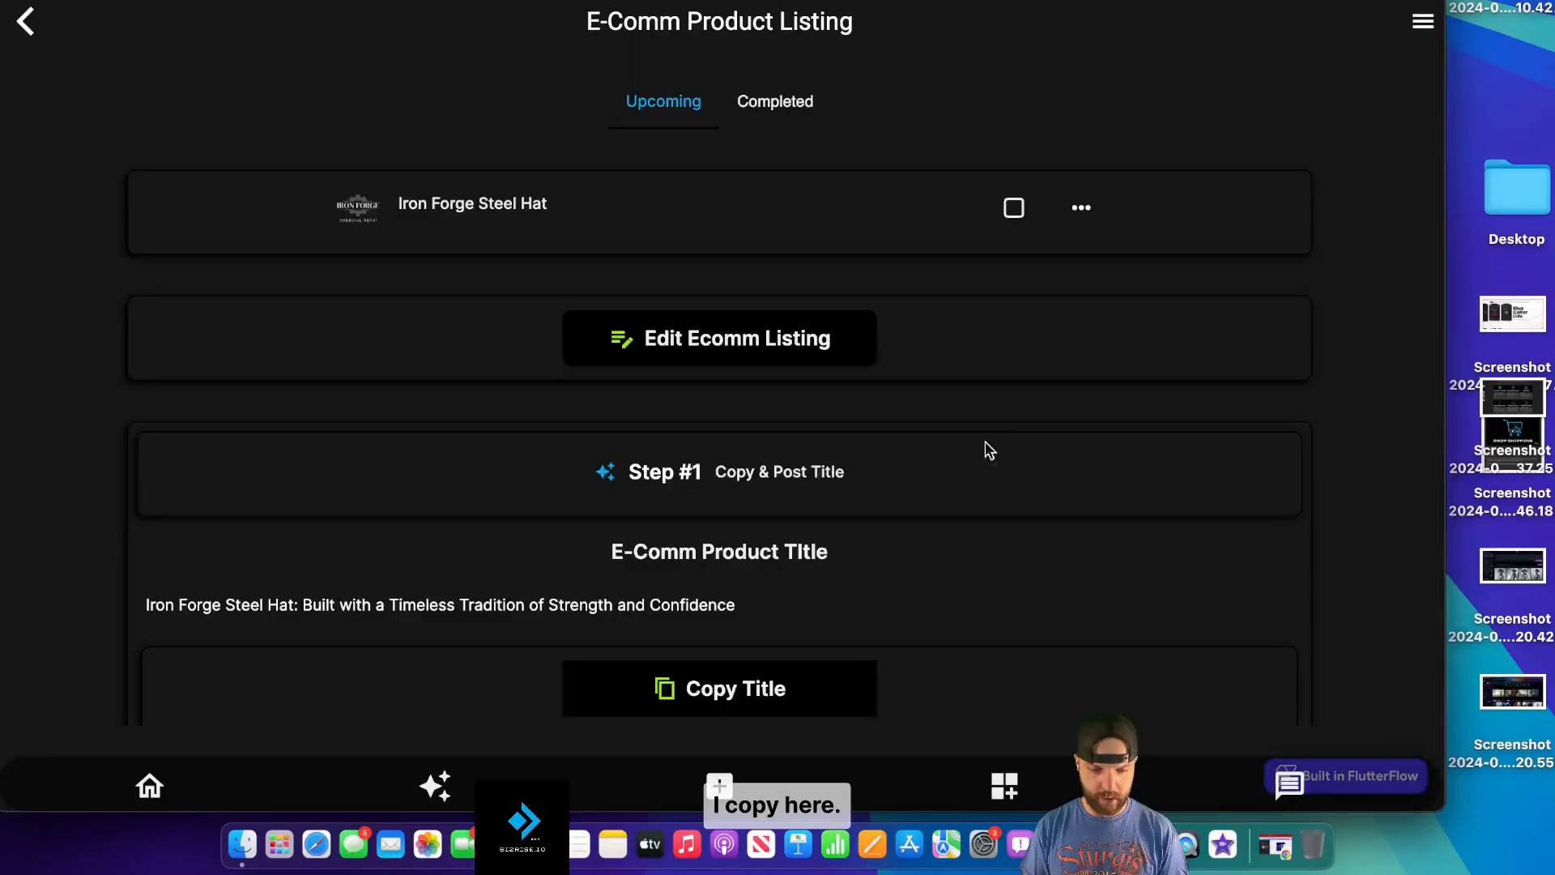
{"action": "scroll", "coordinate": [892, 553], "scroll_direction": "down", "scroll_amount": 3}
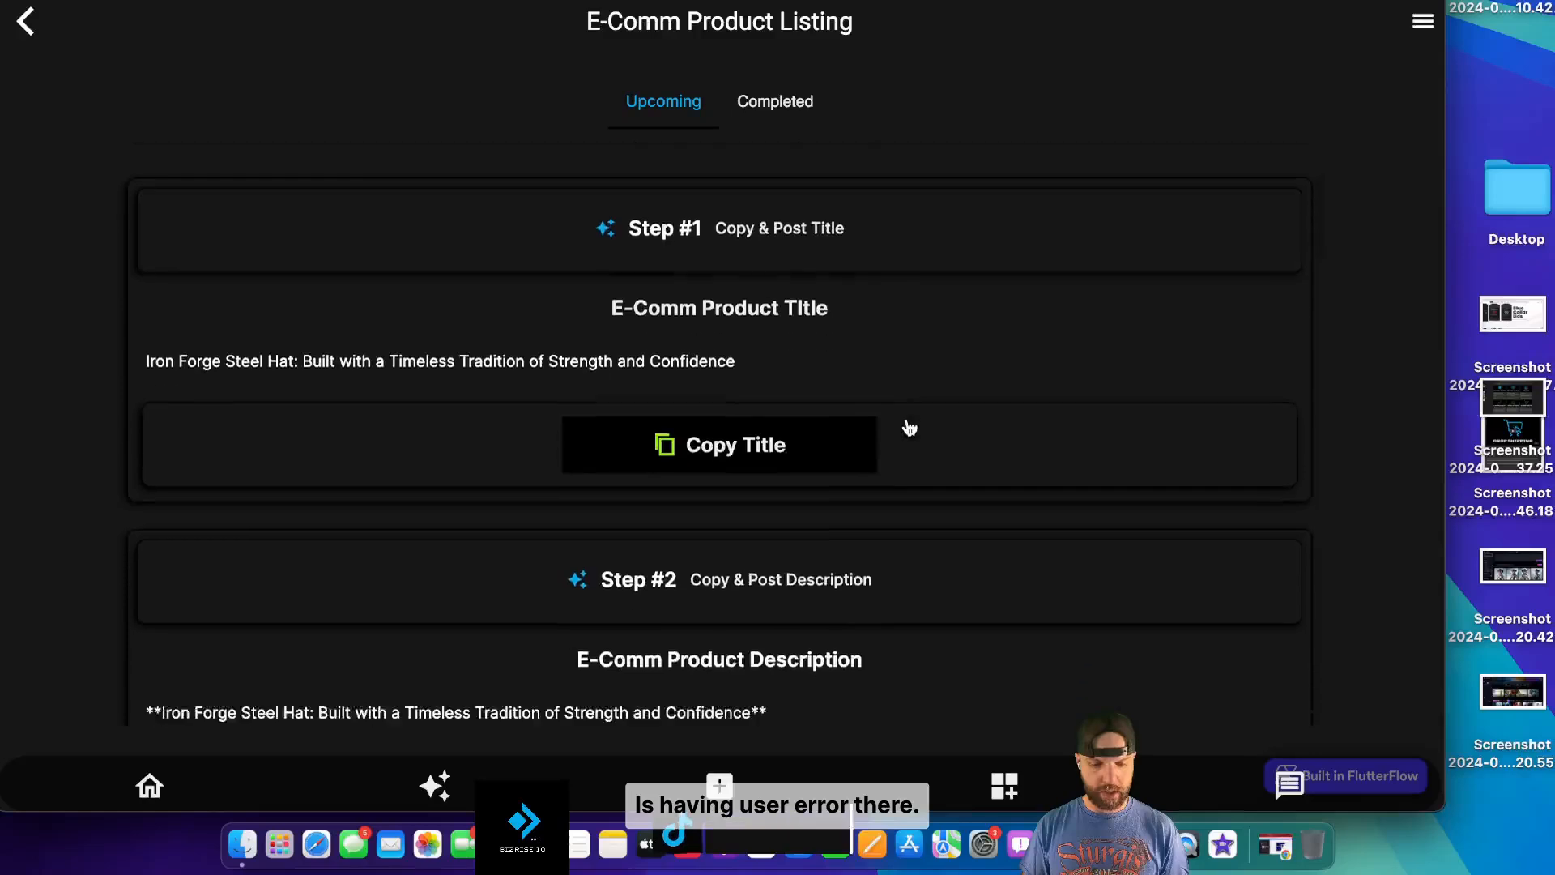
{"action": "scroll", "coordinate": [903, 430], "scroll_direction": "down", "scroll_amount": 8}
{"action": "scroll", "coordinate": [897, 443], "scroll_direction": "down", "scroll_amount": 5}
{"action": "left_click", "coordinate": [741, 496]}
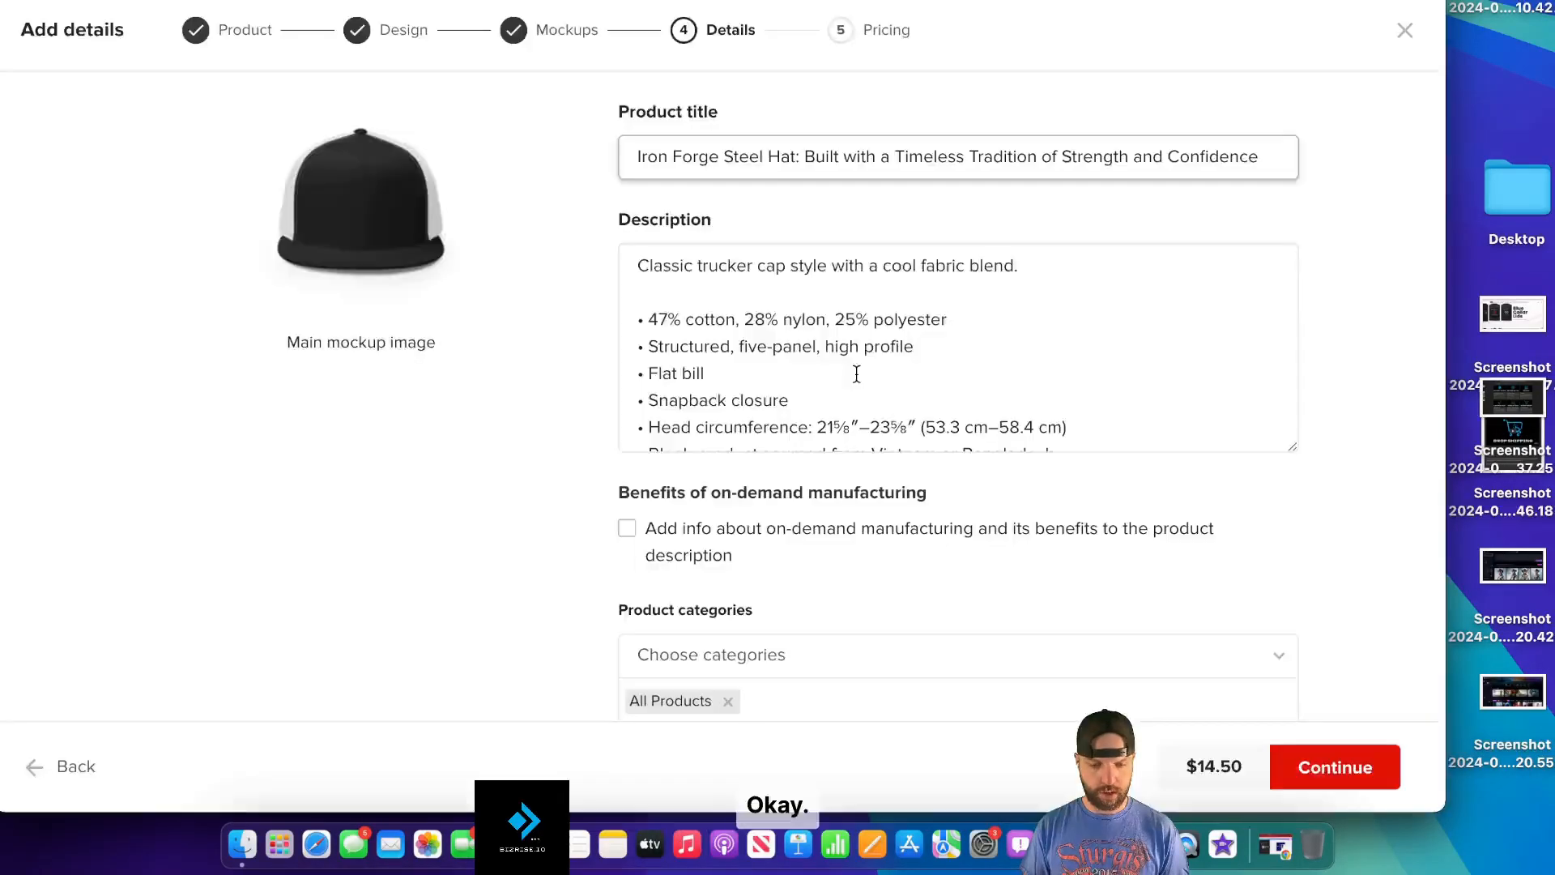
{"action": "scroll", "coordinate": [892, 381], "scroll_direction": "down", "scroll_amount": 2}
{"action": "left_click", "coordinate": [1106, 442]}
{"action": "left_click_drag", "start_coordinate": [1051, 407], "coordinate": [646, 166]}
{"action": "key", "text": "super+v"}
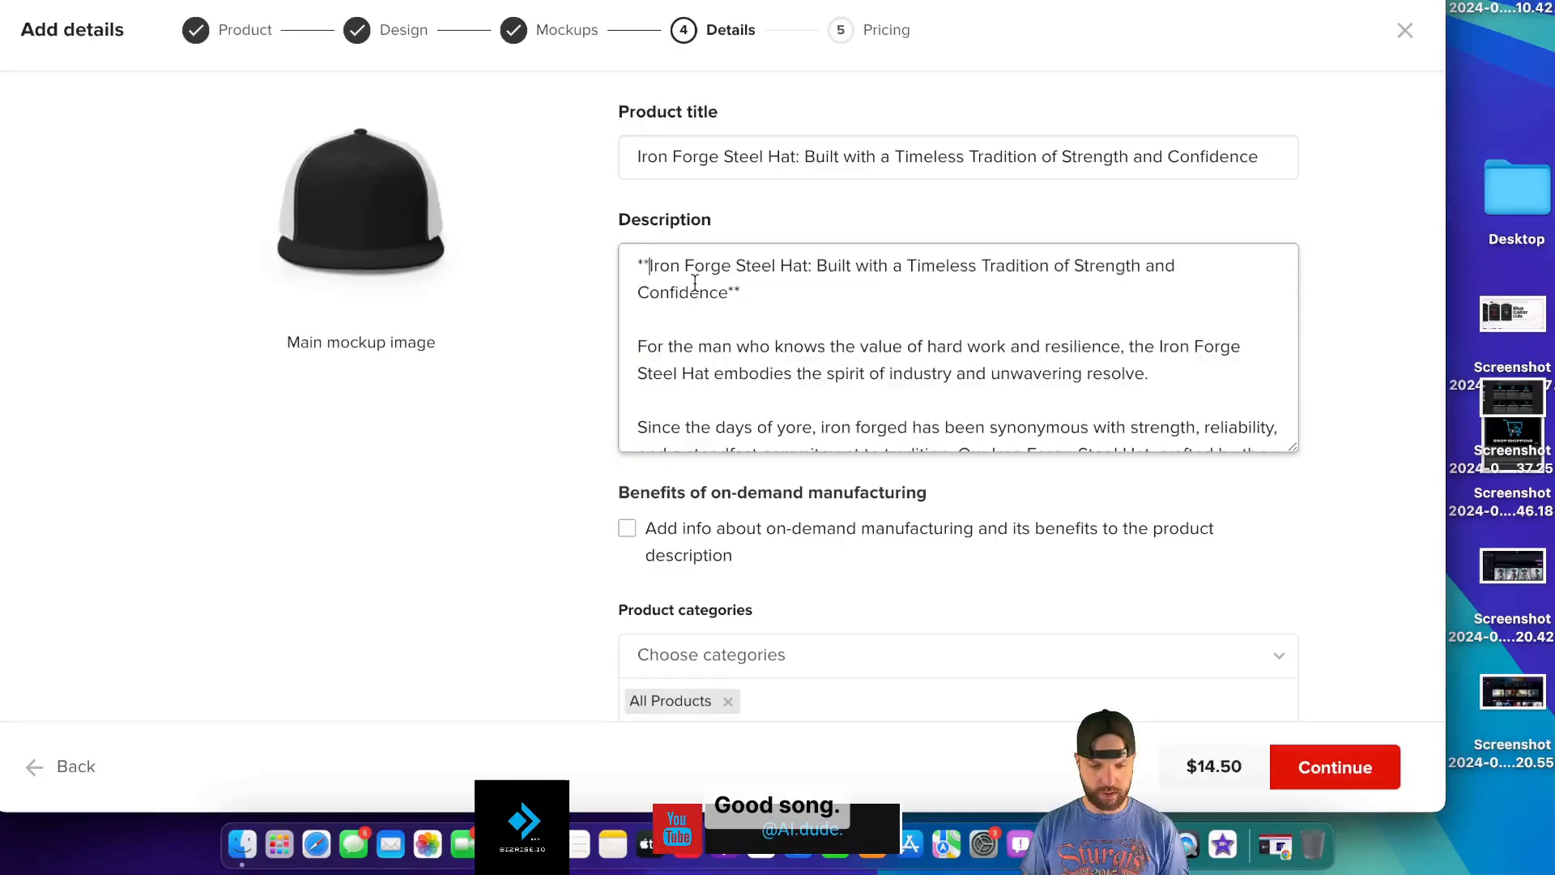
- Strip the asterisks from the title line and the Durable, Adjustable strap and Embroidered bullets
{"action": "left_click", "coordinate": [651, 267]}
{"action": "key", "text": "BackSpace"}
{"action": "key", "text": "BackSpace"}
{"action": "left_click", "coordinate": [1273, 267]}
{"action": "key", "text": "BackSpace"}
{"action": "key", "text": "BackSpace"}
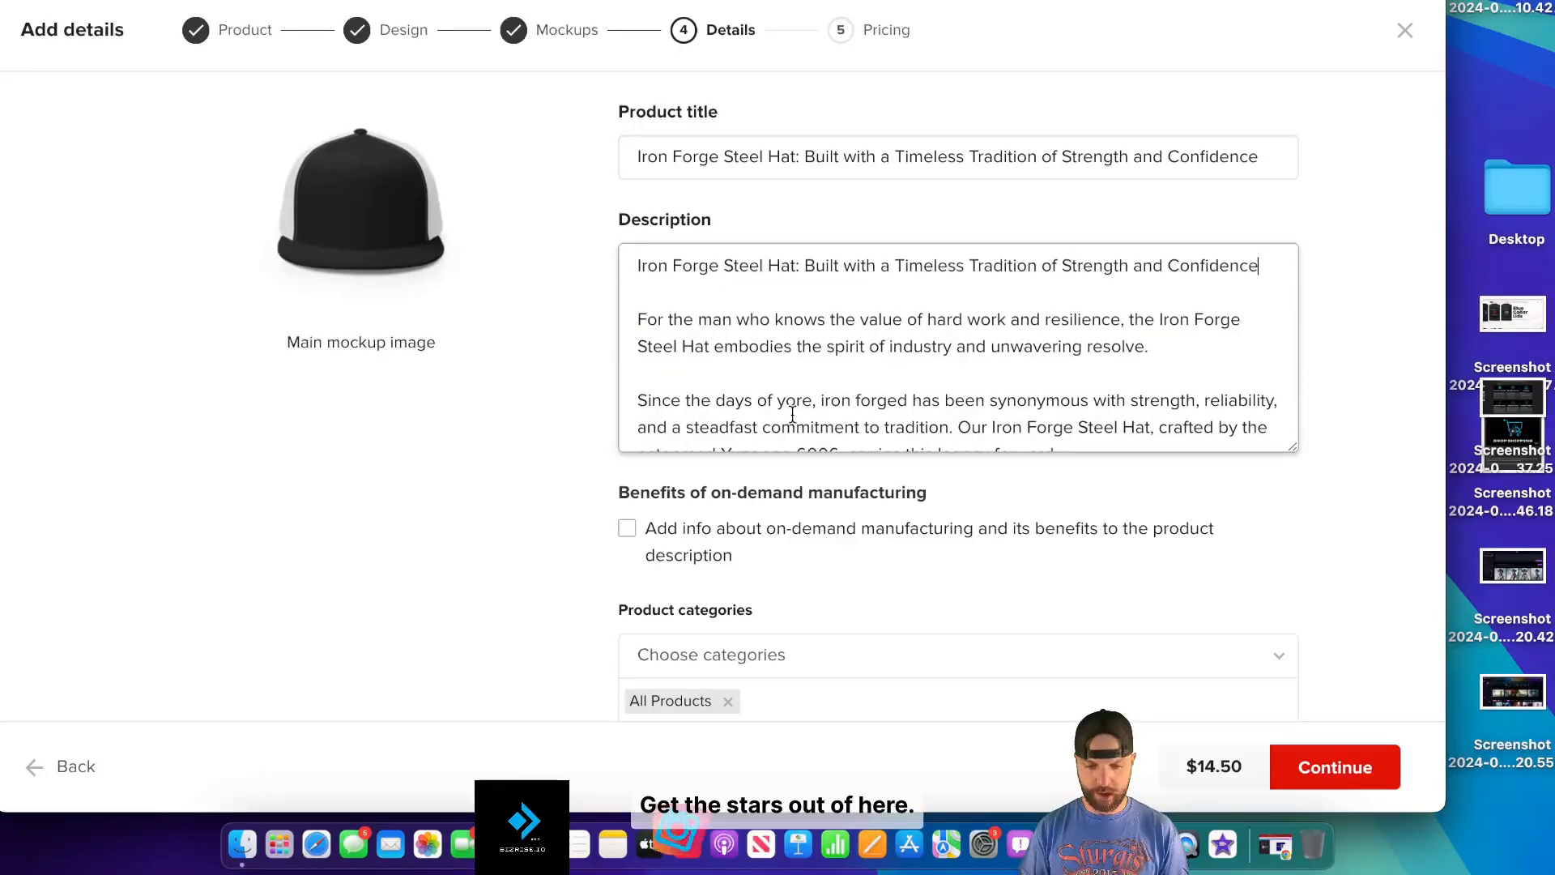
{"action": "scroll", "coordinate": [792, 414], "scroll_direction": "down", "scroll_amount": 10}
{"action": "left_click", "coordinate": [646, 301]}
{"action": "key", "text": "BackSpace"}
{"action": "left_click", "coordinate": [644, 329]}
{"action": "key", "text": "BackSpace"}
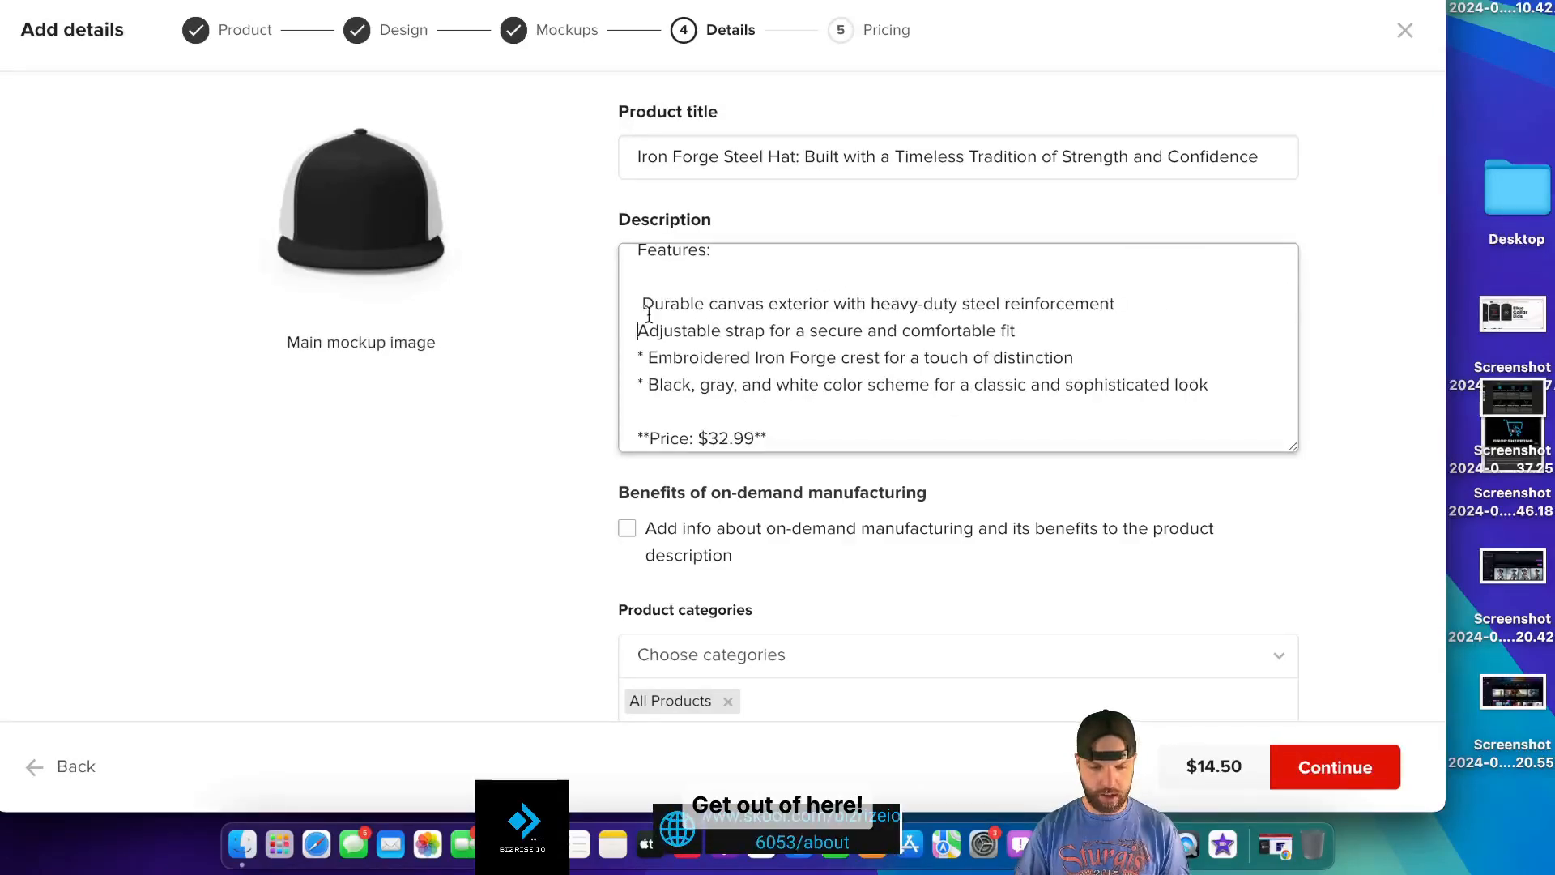
{"action": "left_click", "coordinate": [647, 303]}
{"action": "key", "text": "BackSpace"}
{"action": "left_click", "coordinate": [648, 357]}
{"action": "key", "text": "BackSpace"}
{"action": "key", "text": "BackSpace"}
{"action": "key", "text": "BackSpace"}
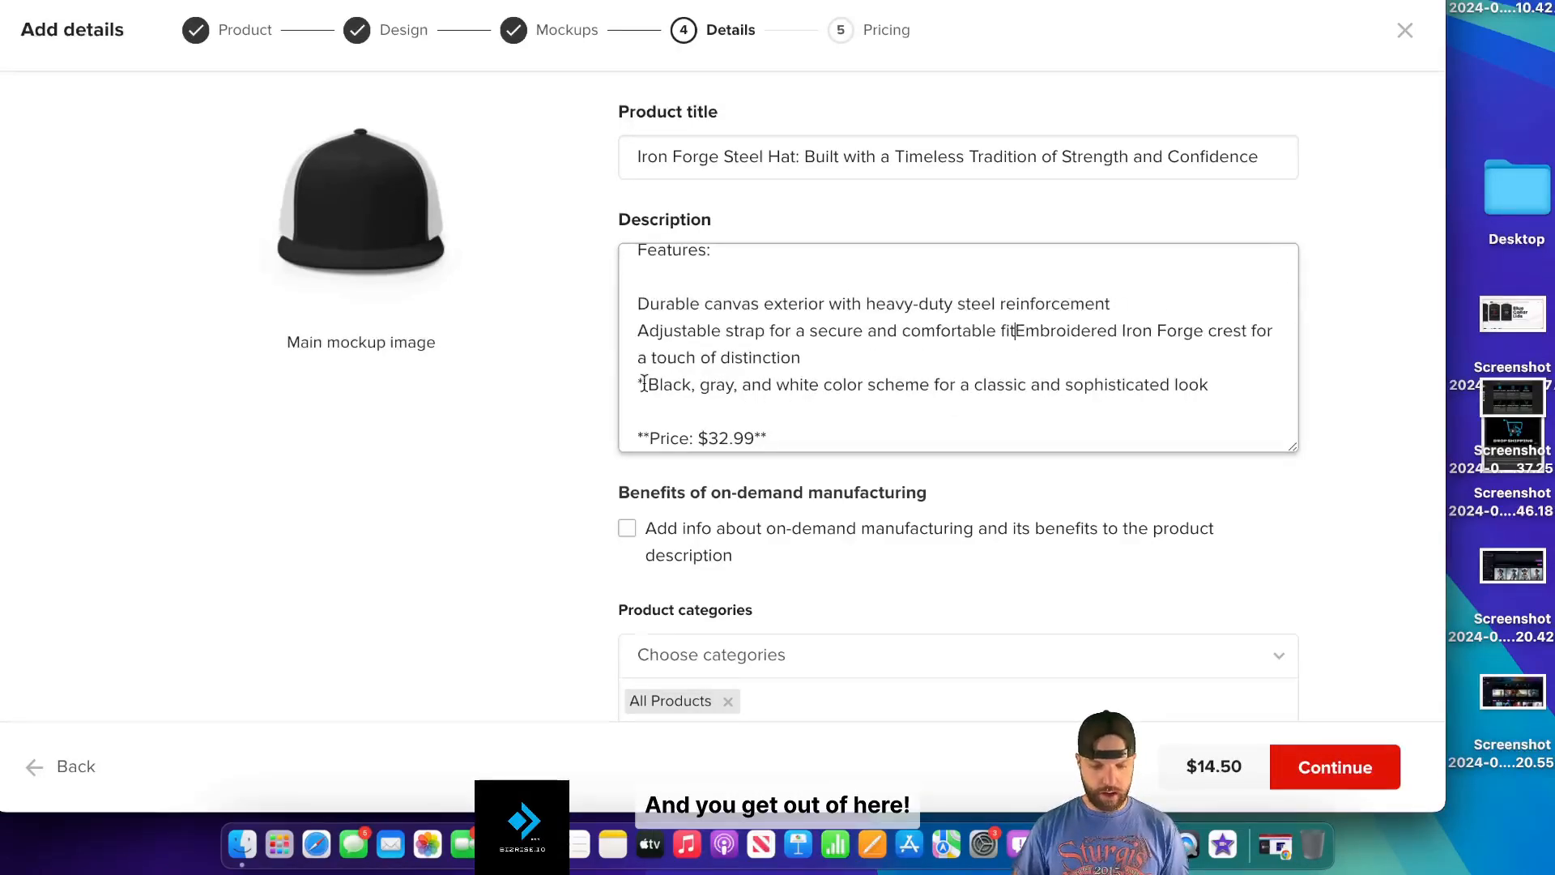
{"action": "key", "text": "Return"}
- Delete the leftover asterisks on the colour-scheme line and around the price
{"action": "scroll", "coordinate": [644, 383], "scroll_direction": "down", "scroll_amount": 2}
{"action": "left_click", "coordinate": [648, 294]}
{"action": "key", "text": "BackSpace"}
{"action": "key", "text": "BackSpace"}
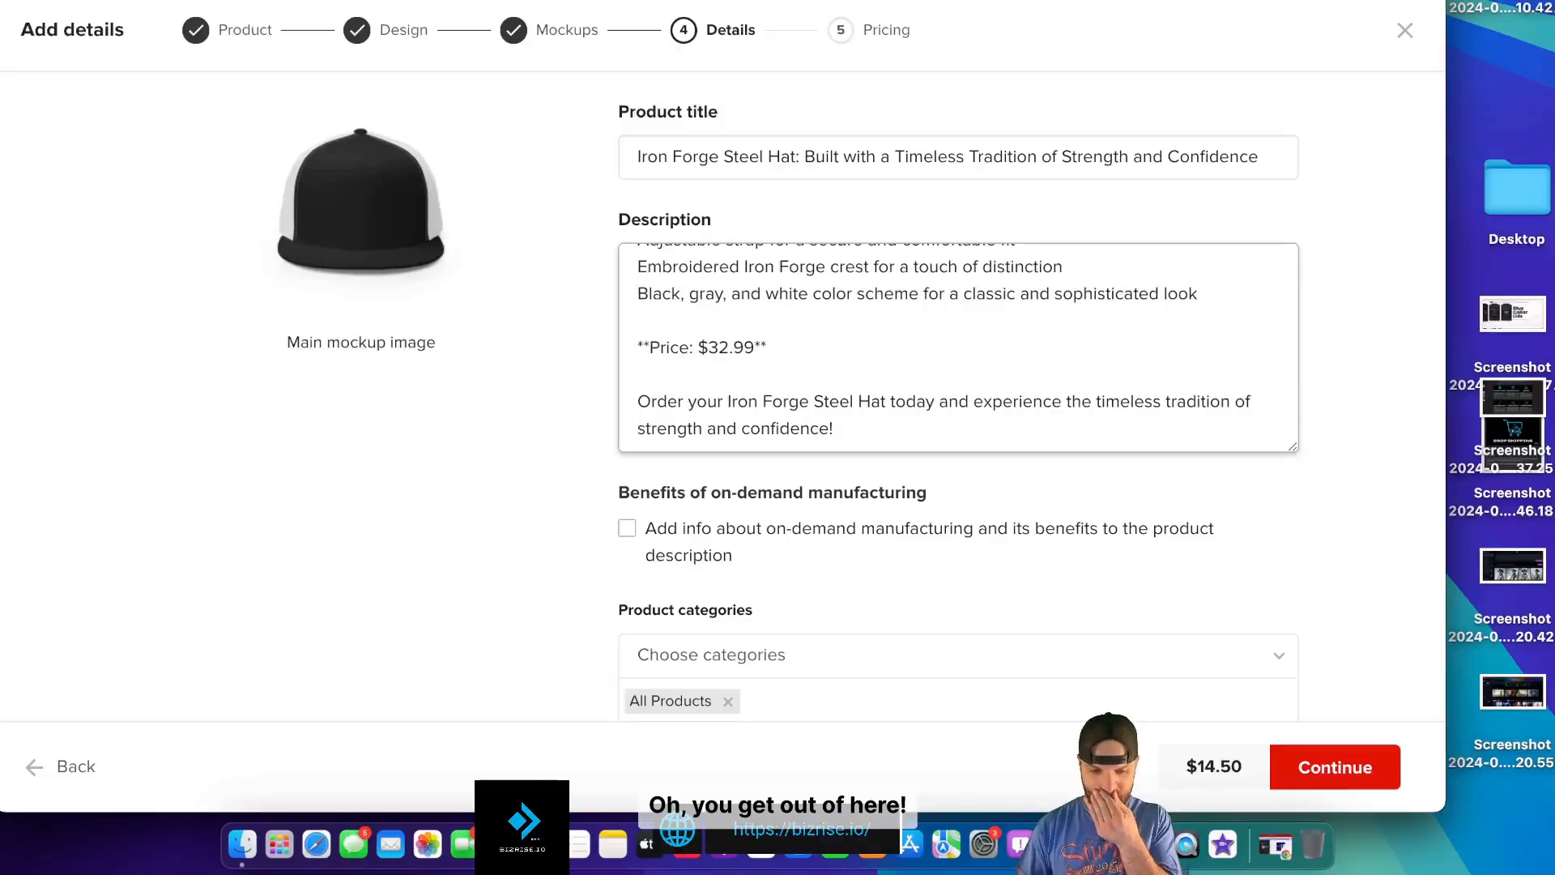
{"action": "left_click", "coordinate": [651, 347]}
{"action": "key", "text": "BackSpace"}
{"action": "key", "text": "BackSpace"}
{"action": "left_click", "coordinate": [780, 348]}
{"action": "key", "text": "BackSpace"}
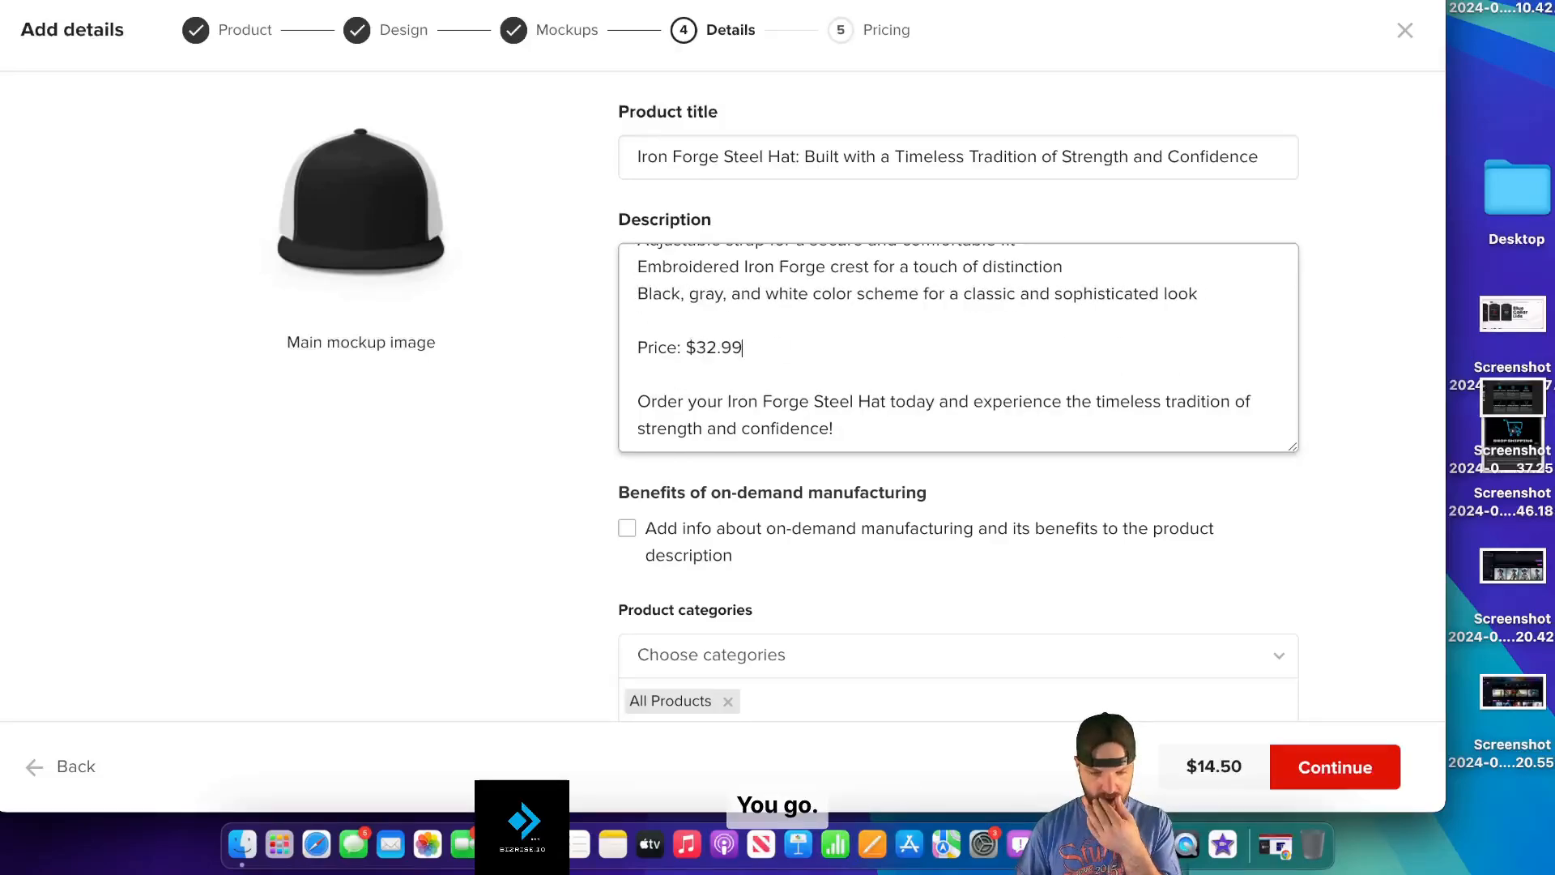
- Tick the on-demand manufacturing checkbox and continue to pricing
{"action": "scroll", "coordinate": [886, 362], "scroll_direction": "down", "scroll_amount": 1}
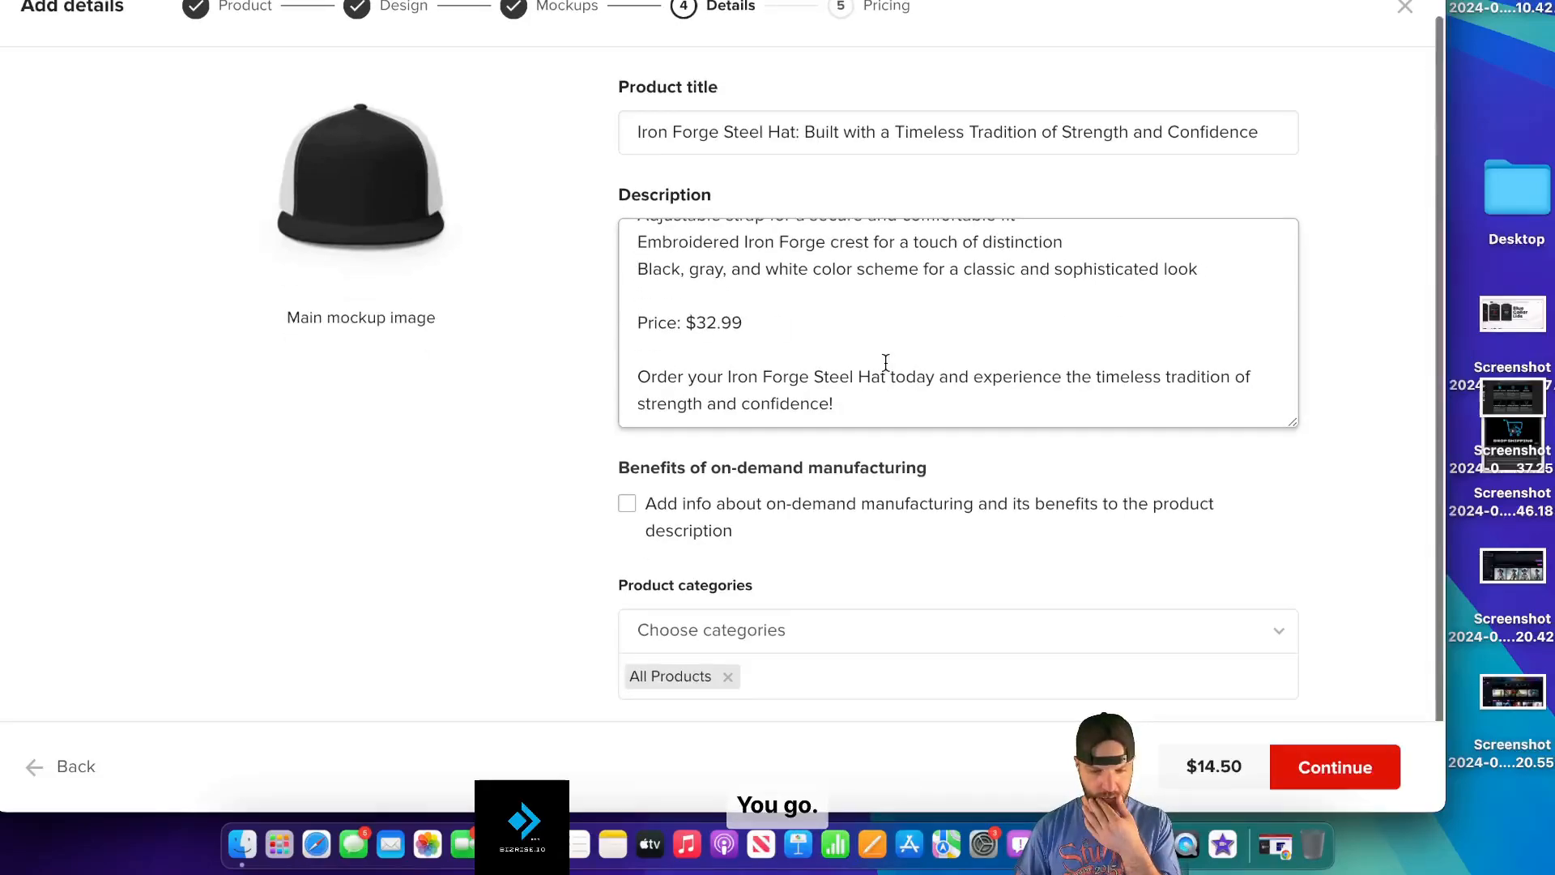
{"action": "left_click", "coordinate": [627, 503]}
{"action": "scroll", "coordinate": [891, 558], "scroll_direction": "down", "scroll_amount": 3}
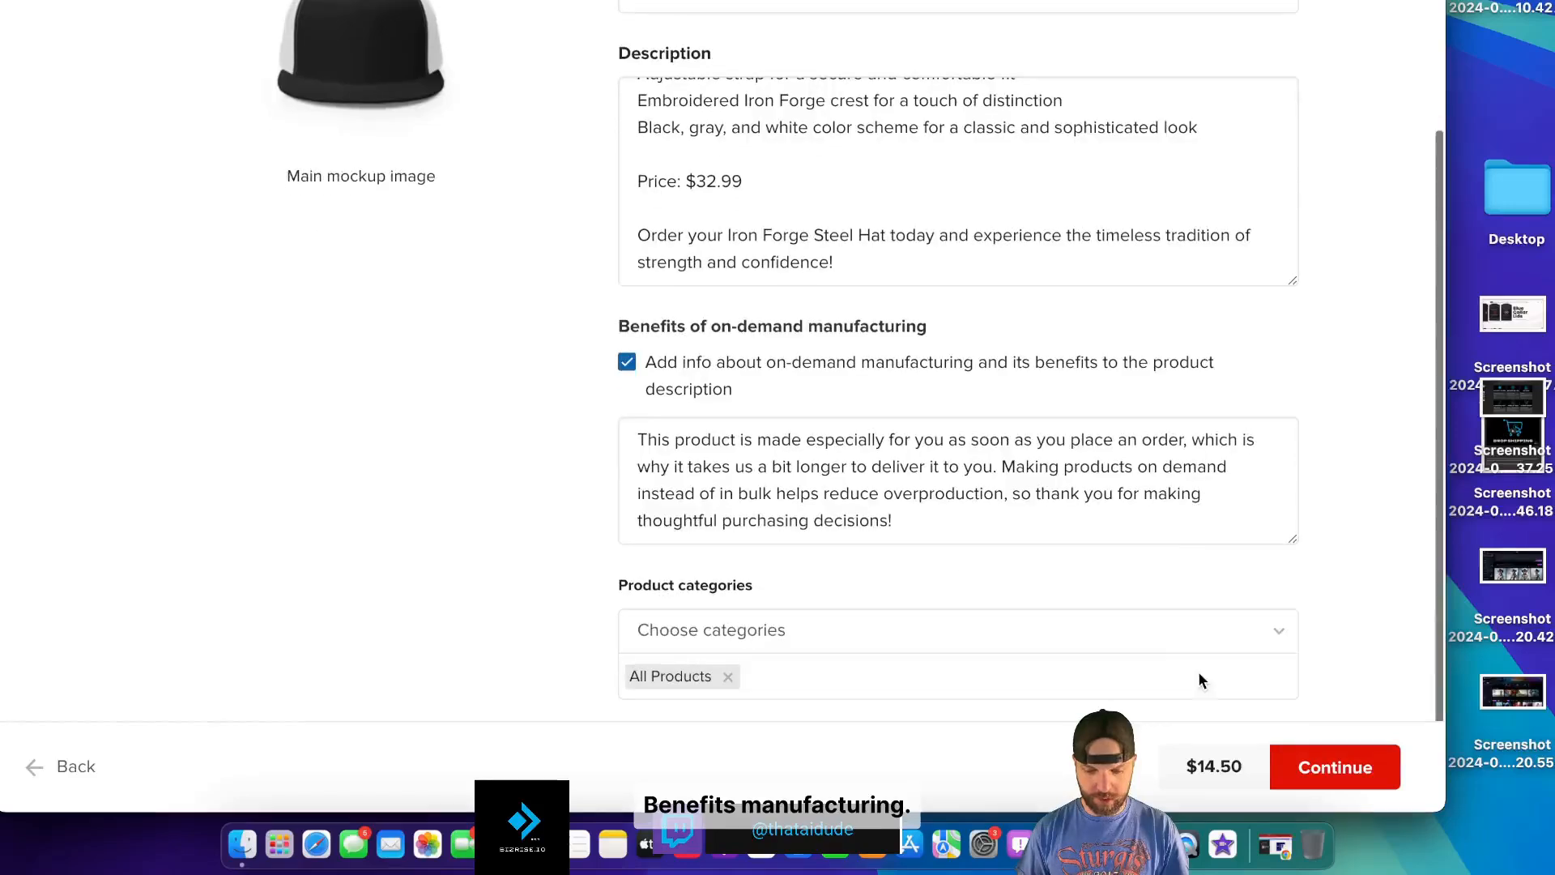
{"action": "left_click", "coordinate": [1337, 767]}
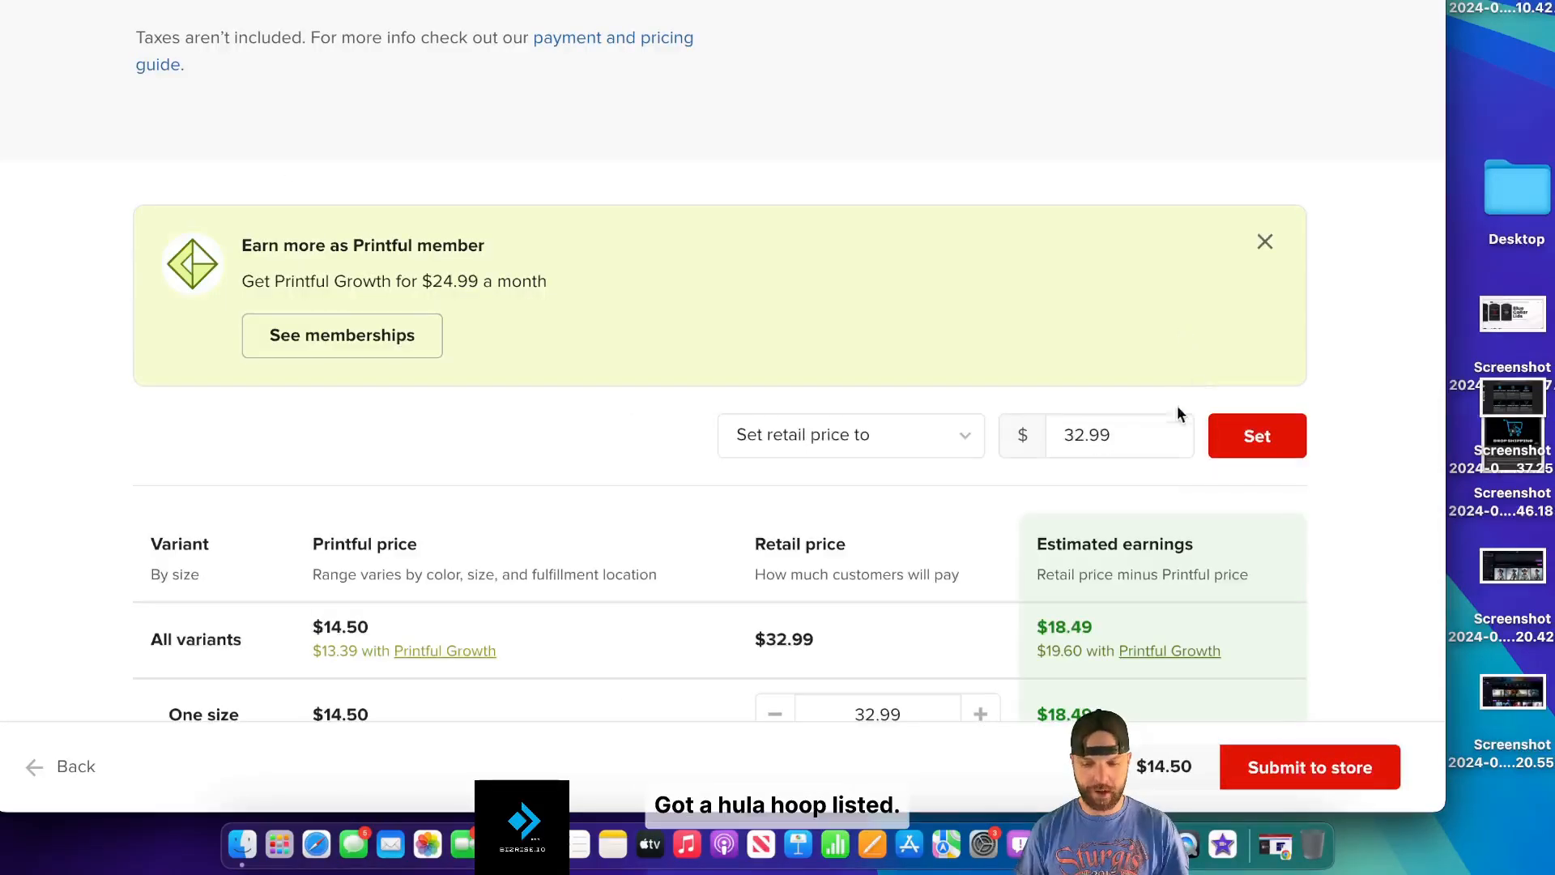
- Check the $32.99 retail price and submit the Iron Forge Steel Hat to the store
{"action": "scroll", "coordinate": [1174, 429], "scroll_direction": "down", "scroll_amount": 2}
{"action": "scroll", "coordinate": [1174, 424], "scroll_direction": "down", "scroll_amount": 1}
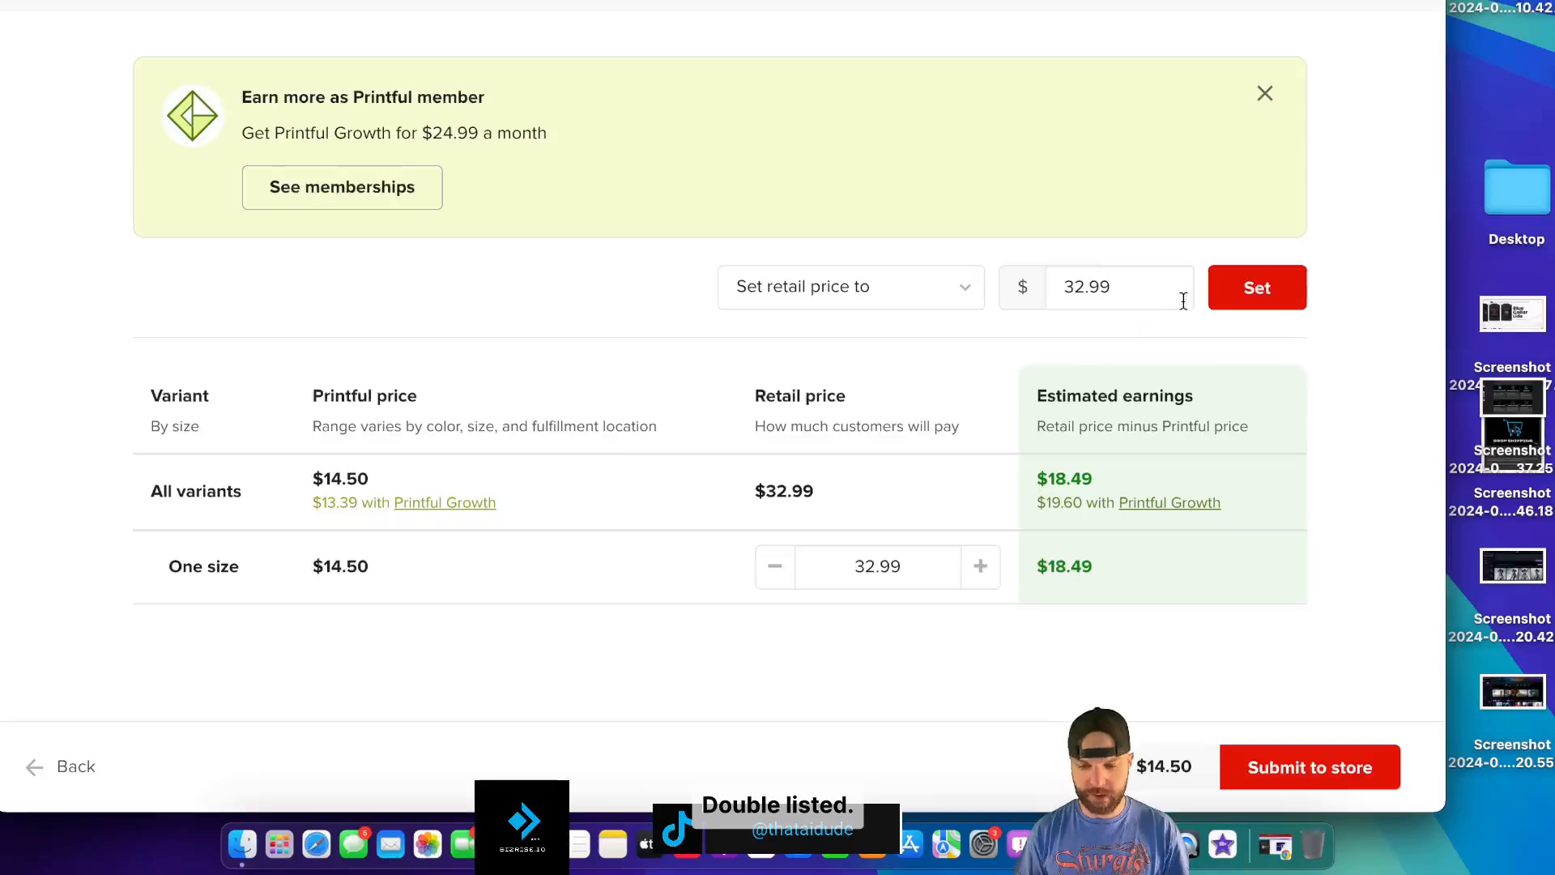
{"action": "left_click", "coordinate": [1294, 765]}
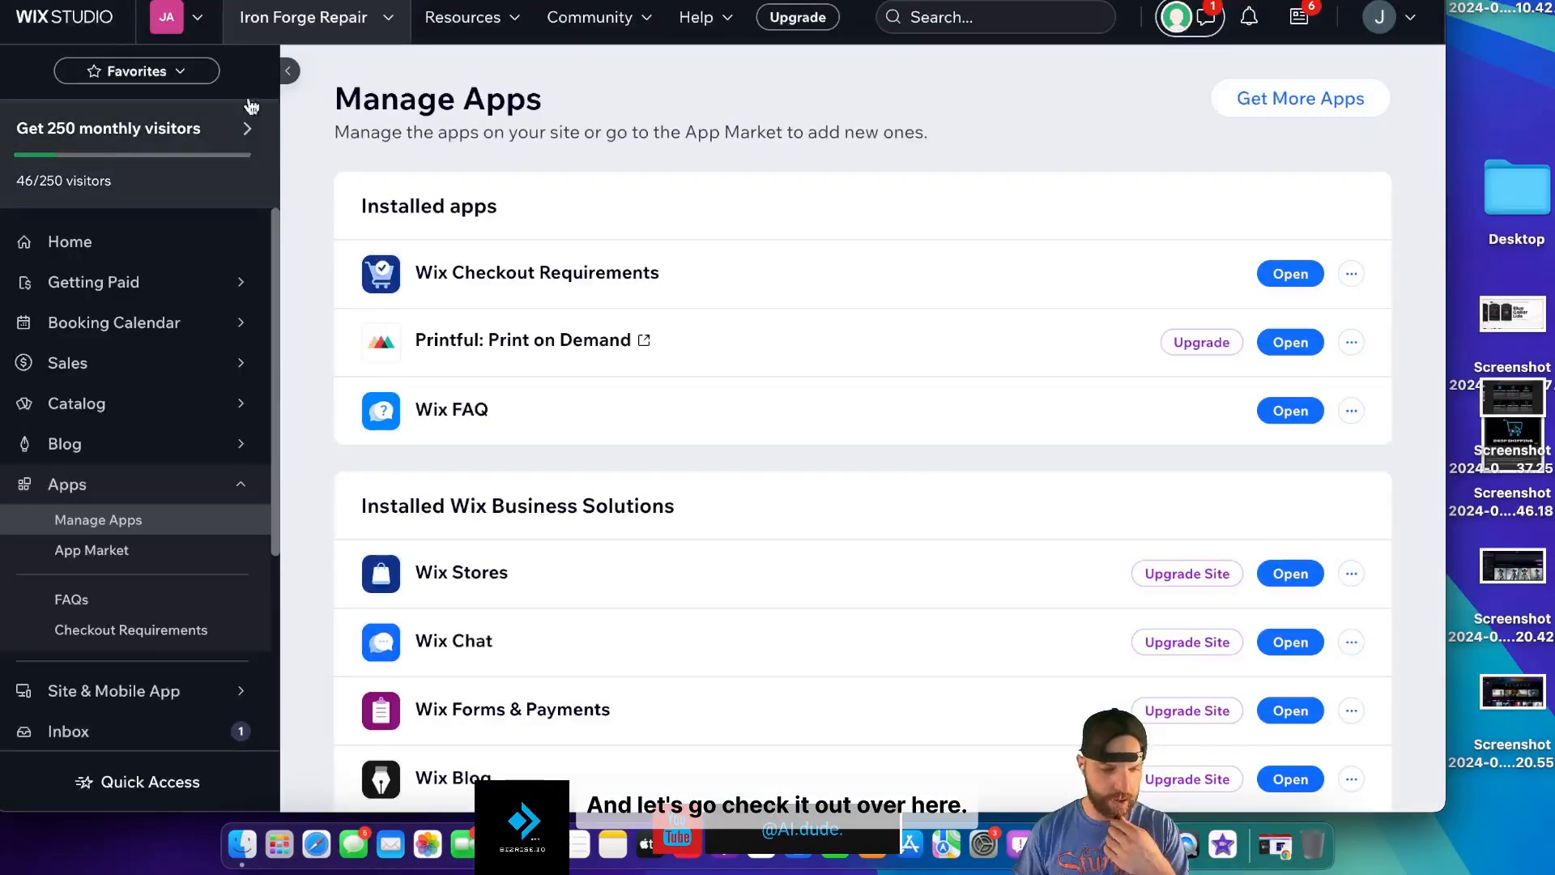
- Open Catalog > Store Products > Products, reload it, dismiss the tip, and open the Iron Forge Steel Hat
{"action": "mouse_move", "coordinate": [182, 381]}
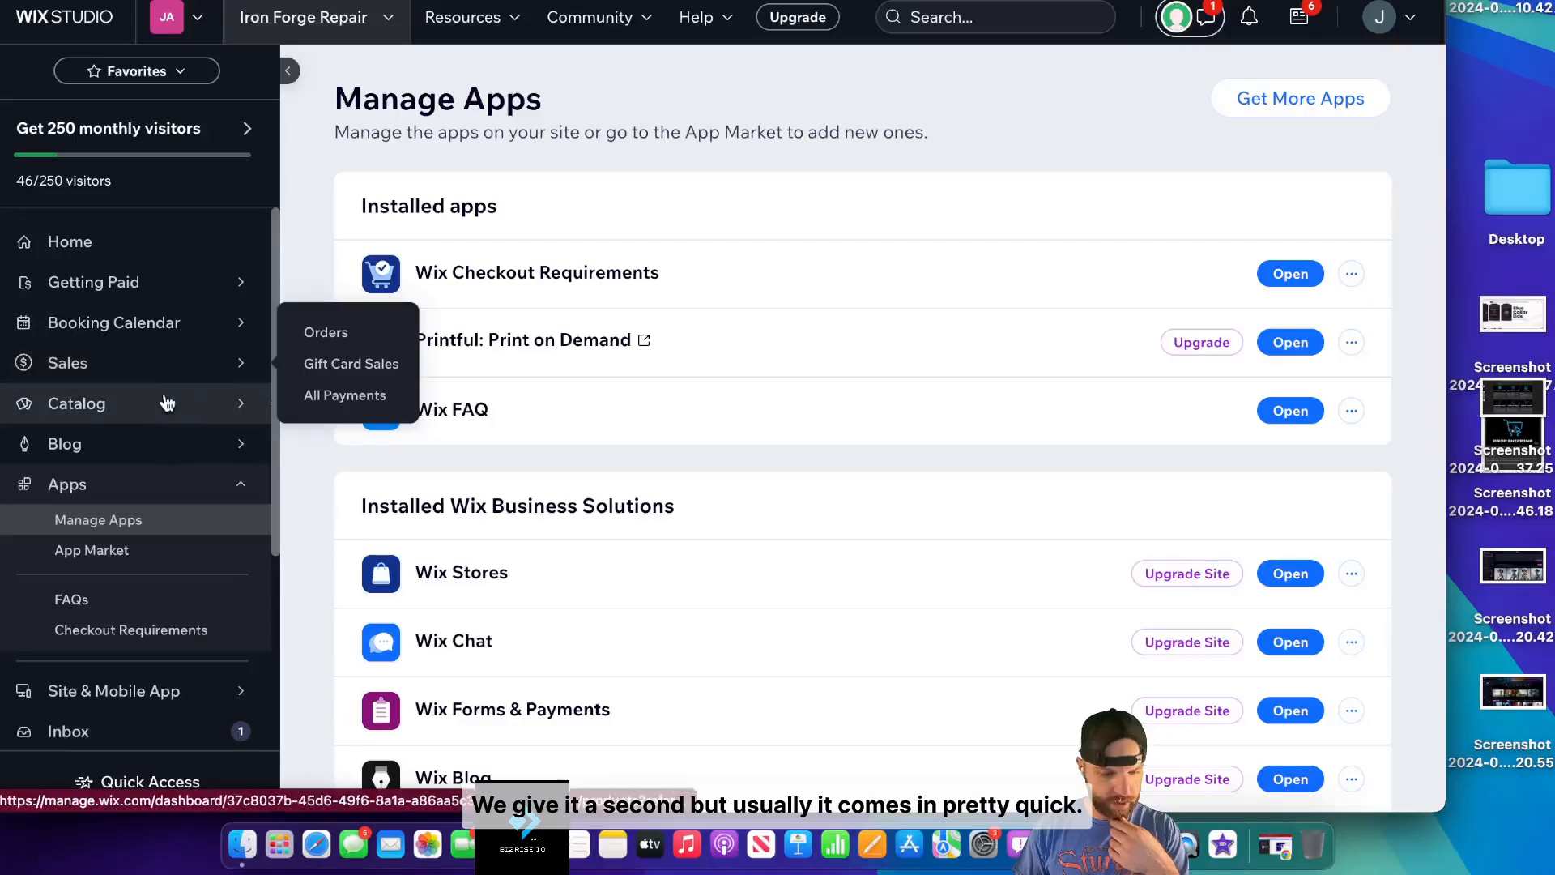
{"action": "mouse_move", "coordinate": [402, 350]}
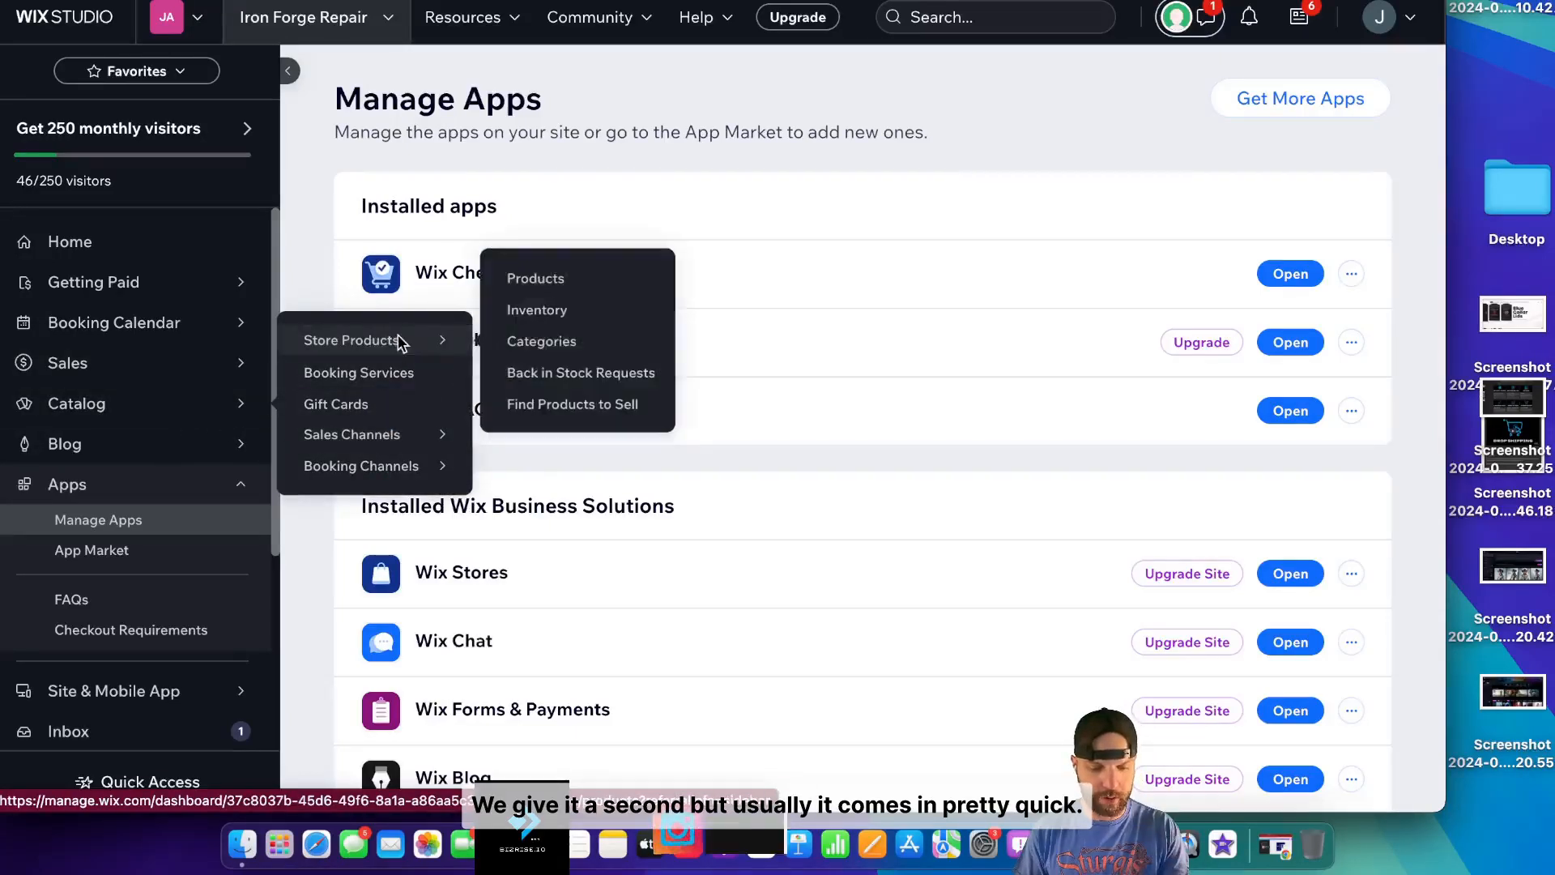
{"action": "left_click", "coordinate": [538, 278]}
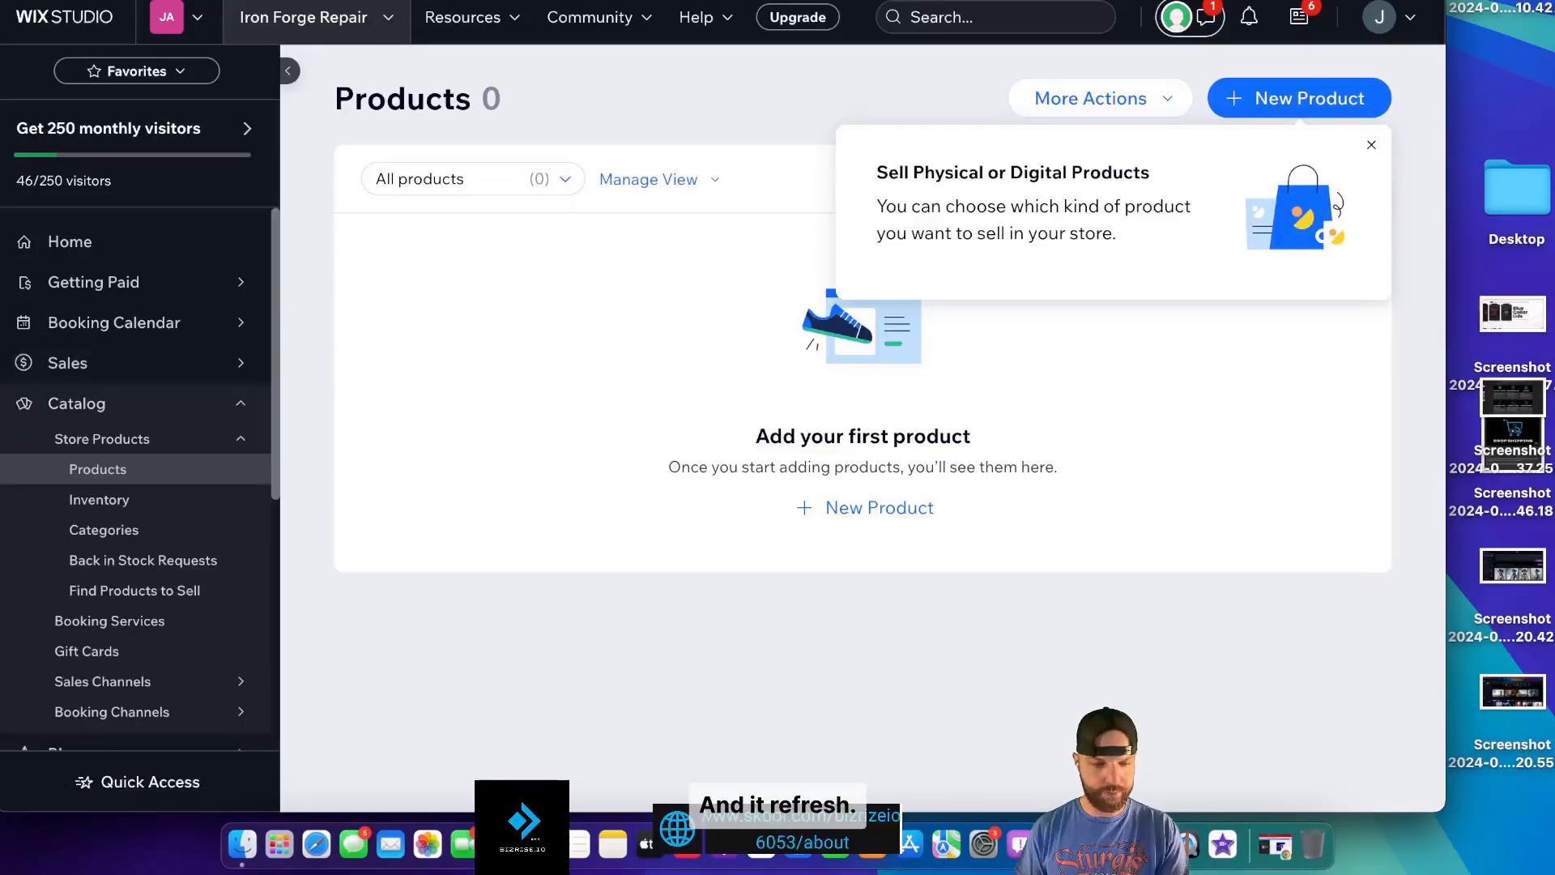
{"action": "key", "text": "super+r"}
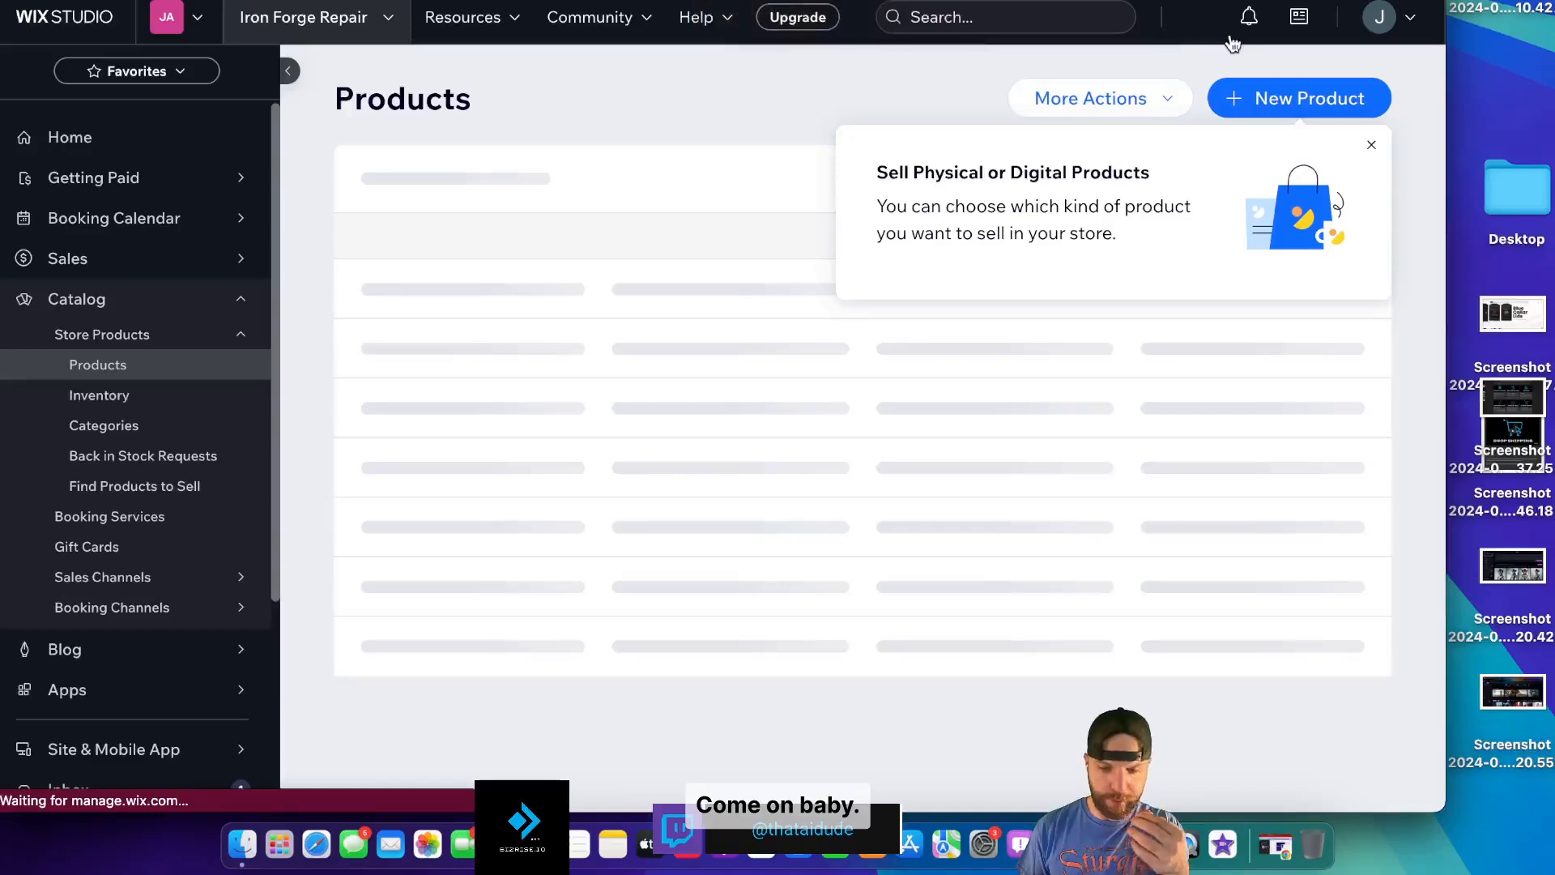
{"action": "left_click", "coordinate": [1372, 149]}
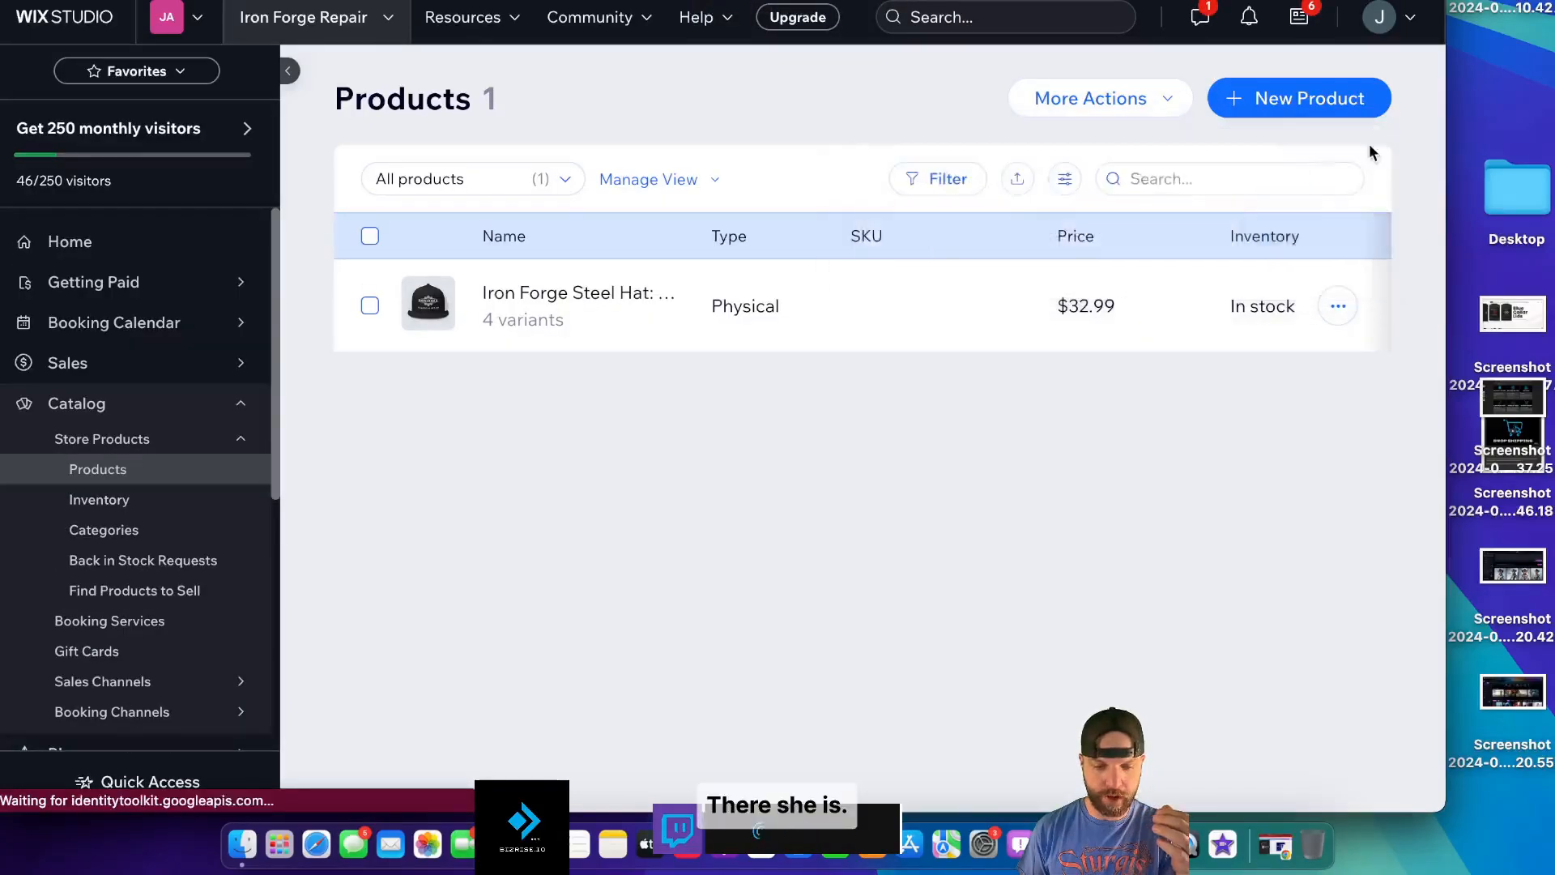
{"action": "left_click", "coordinate": [897, 324]}
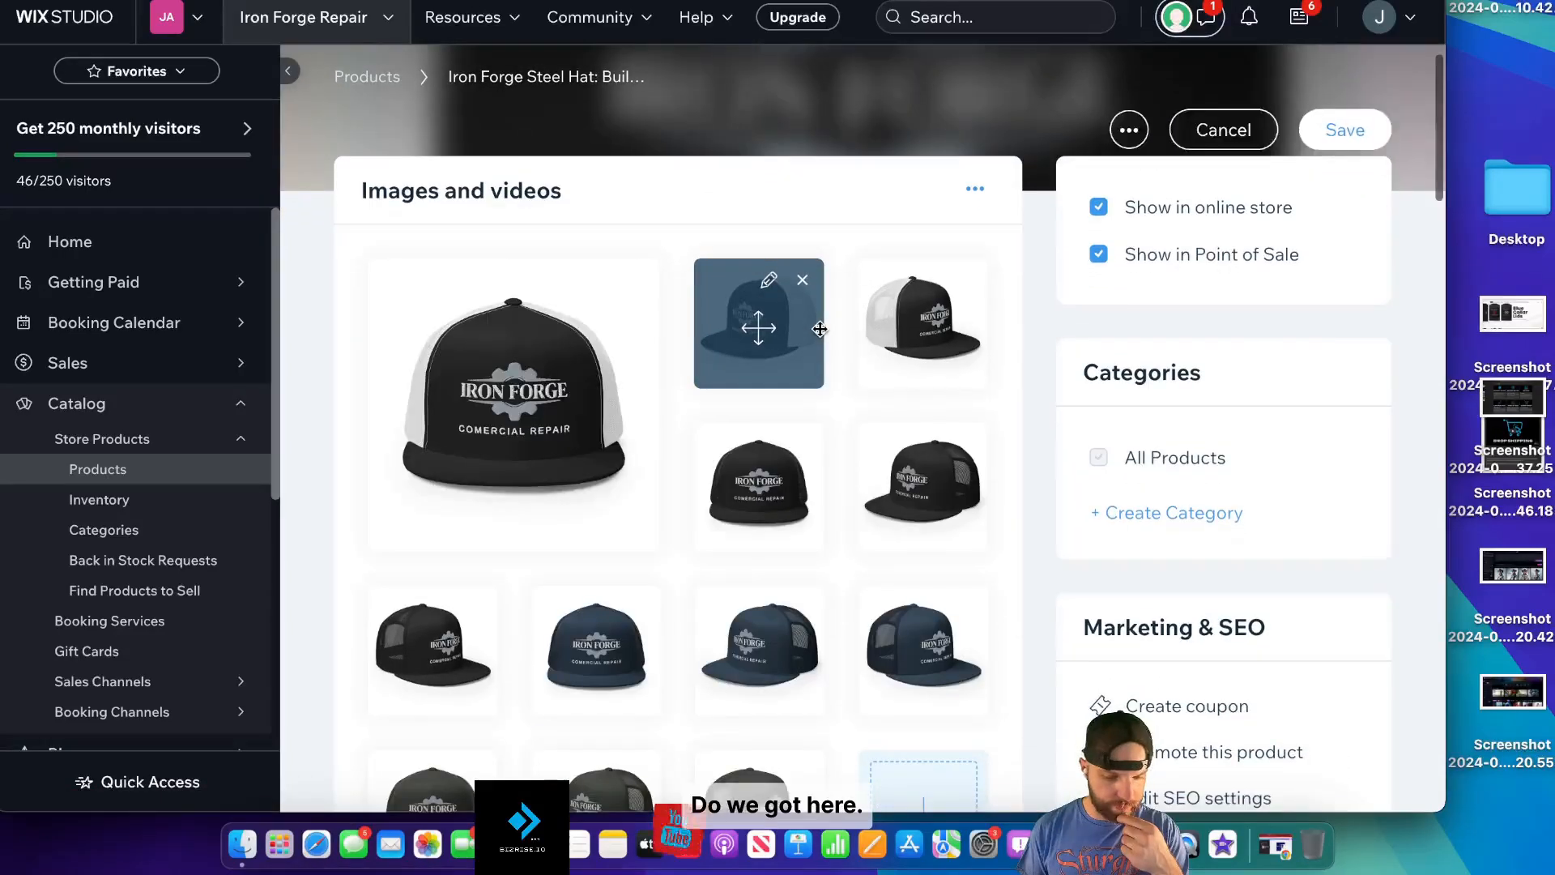
- Make the black cap the hat's main product image
{"action": "scroll", "coordinate": [820, 328], "scroll_direction": "down", "scroll_amount": 3}
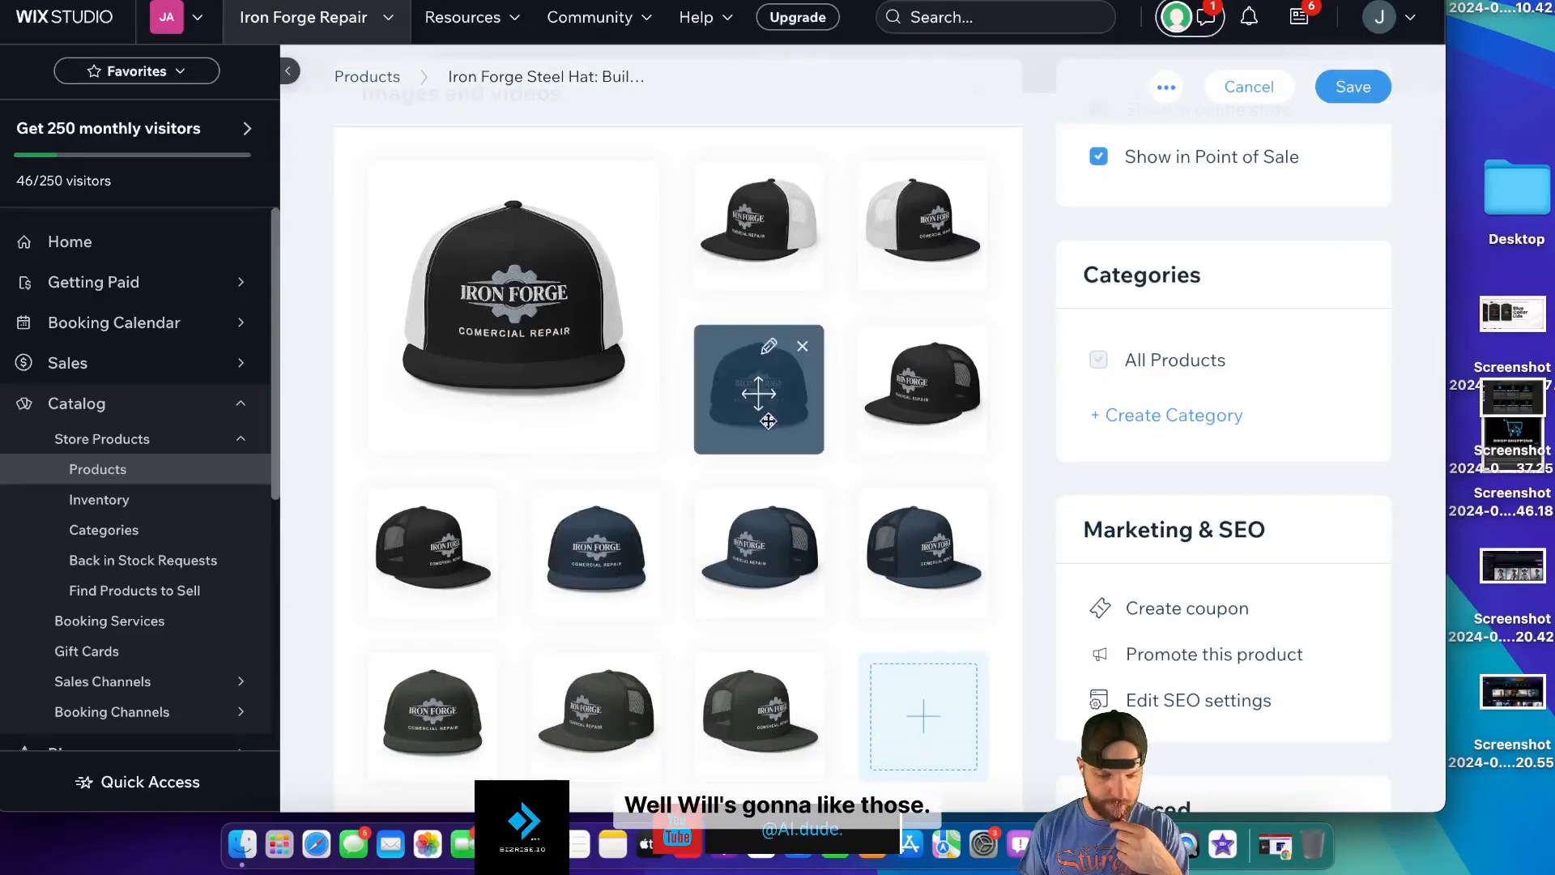
{"action": "left_click_drag", "start_coordinate": [785, 419], "coordinate": [576, 327]}
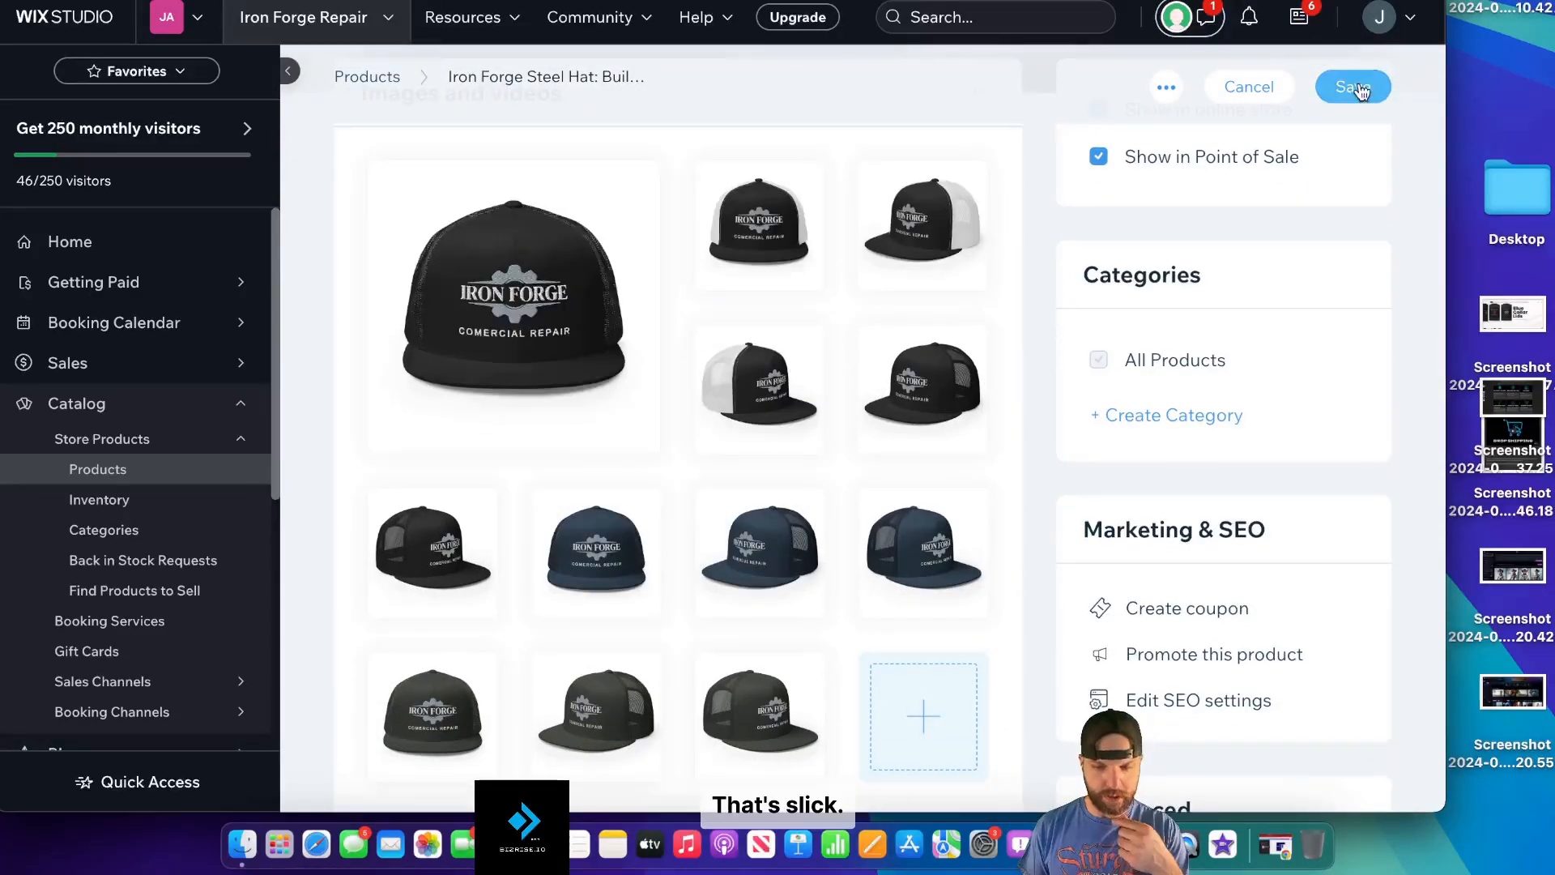
{"action": "scroll", "coordinate": [1199, 345], "scroll_direction": "down", "scroll_amount": 3}
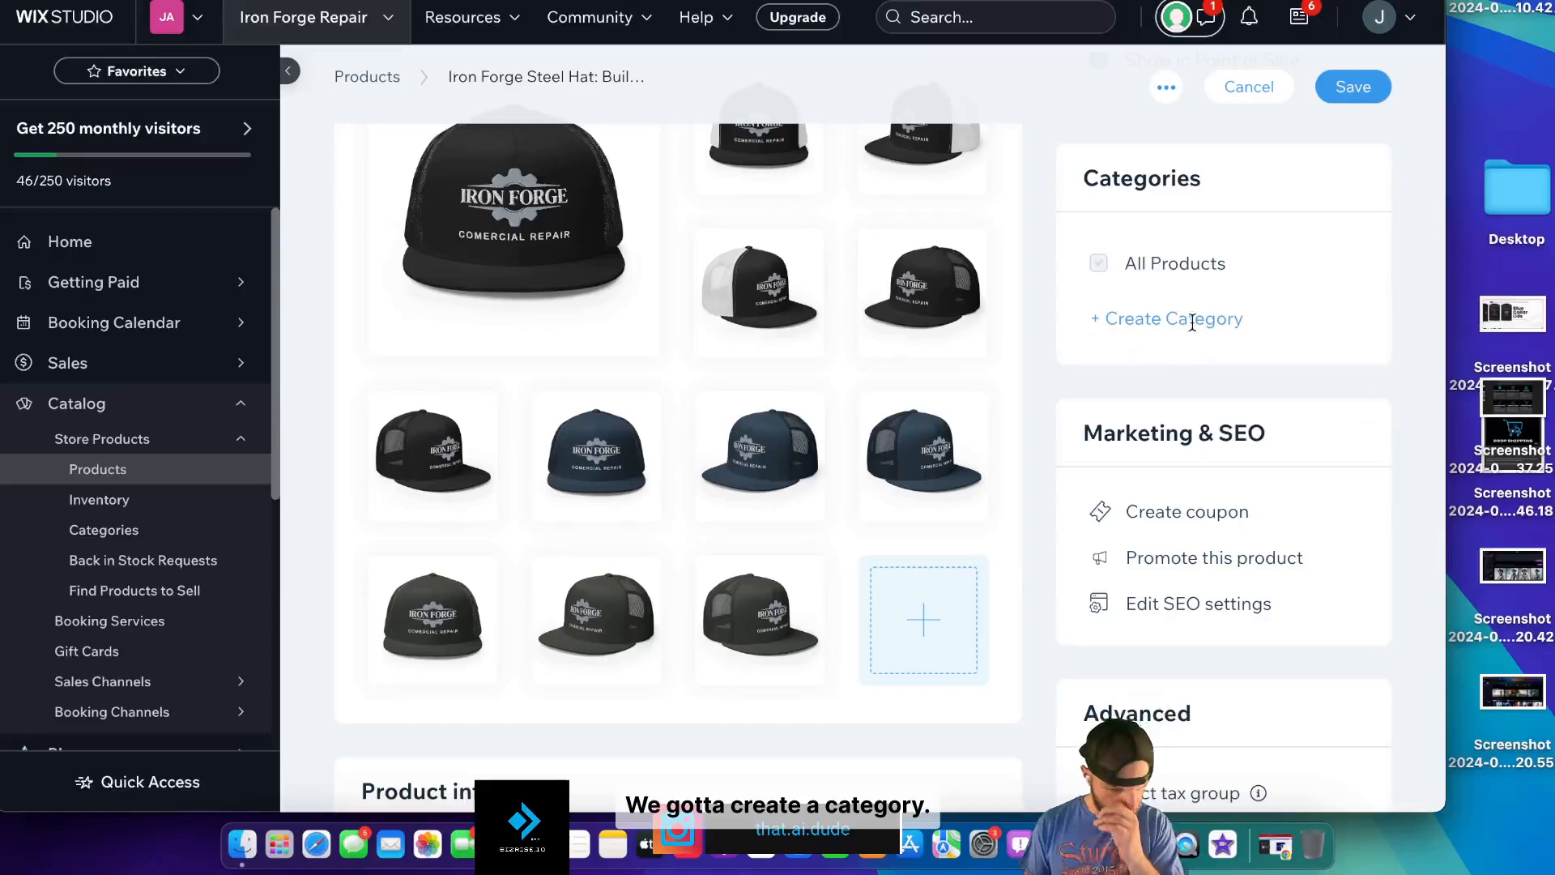
- Create the new store categories Iron Forge and New In for the hat
{"action": "left_click", "coordinate": [1193, 324]}
{"action": "type", "text": "Iron Forge"}
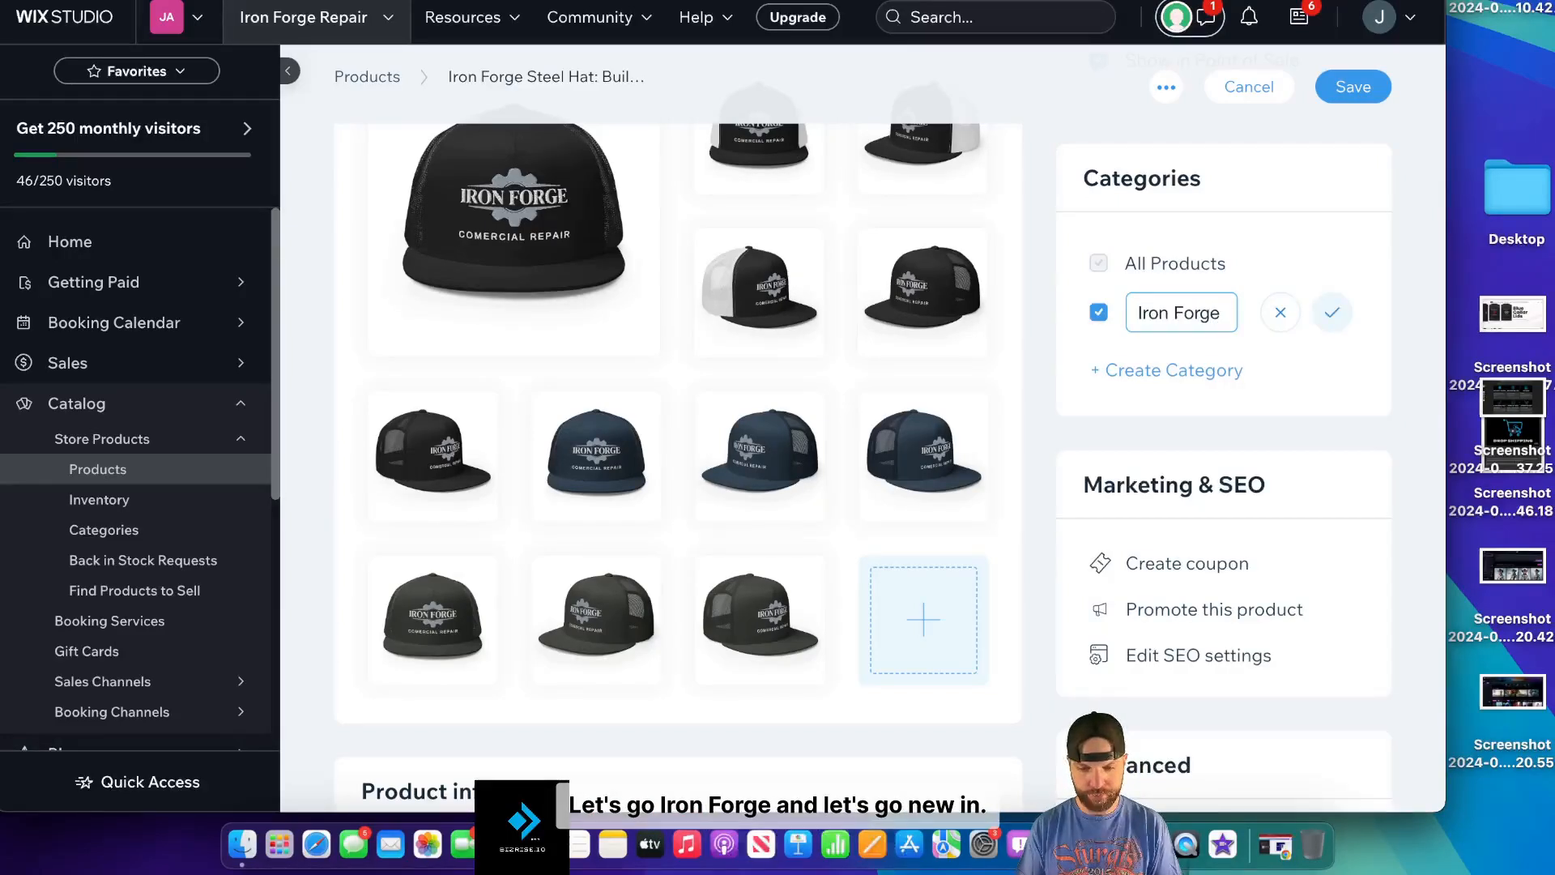
{"action": "left_click", "coordinate": [1332, 313]}
{"action": "left_click", "coordinate": [1179, 369]}
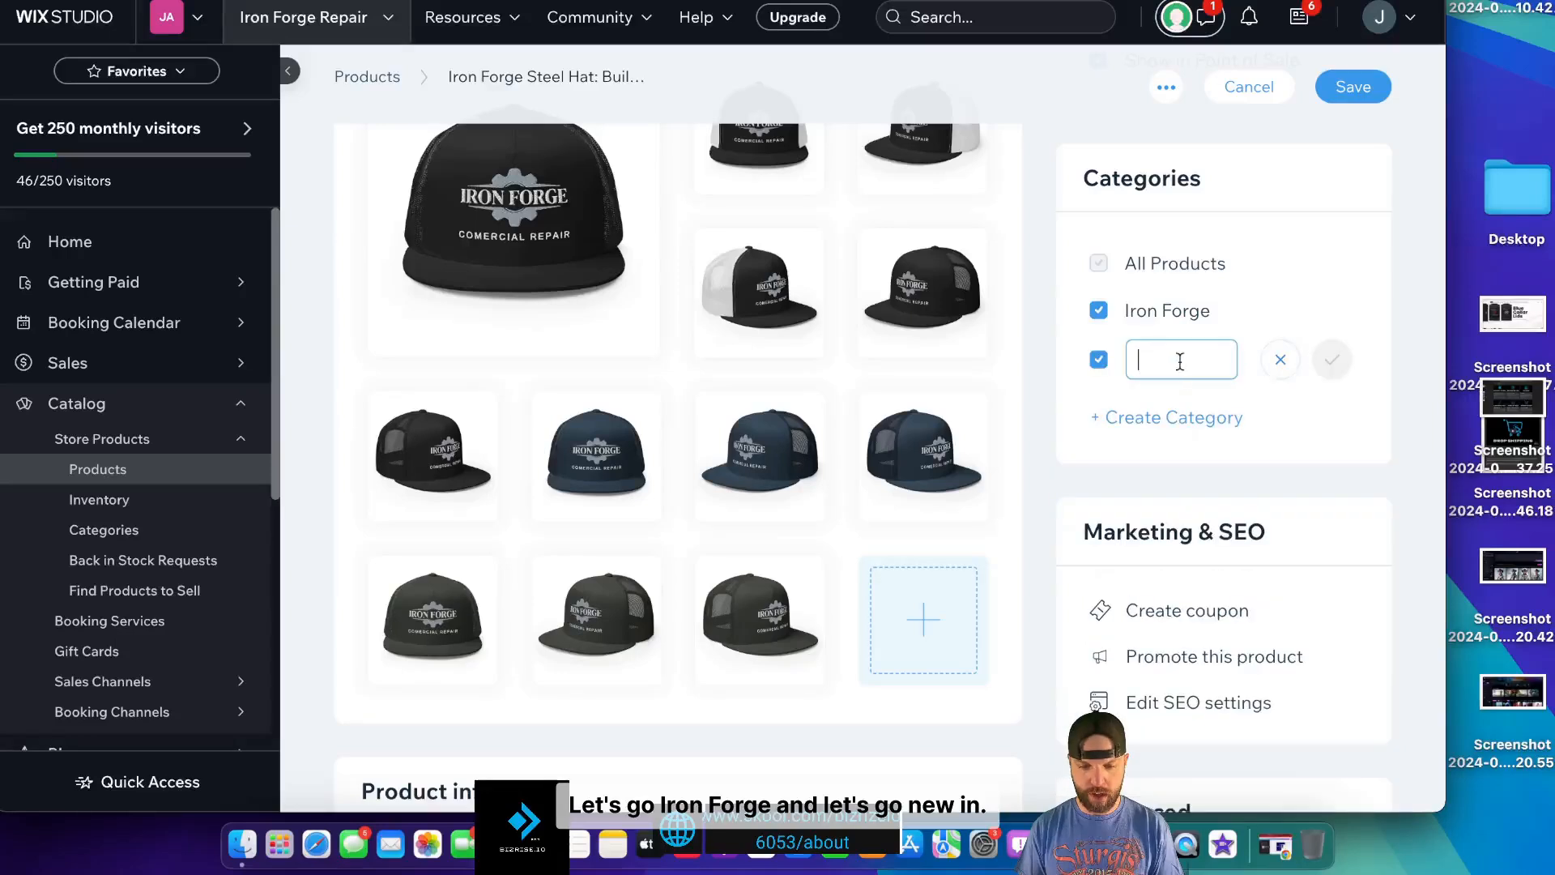
{"action": "type", "text": "New In"}
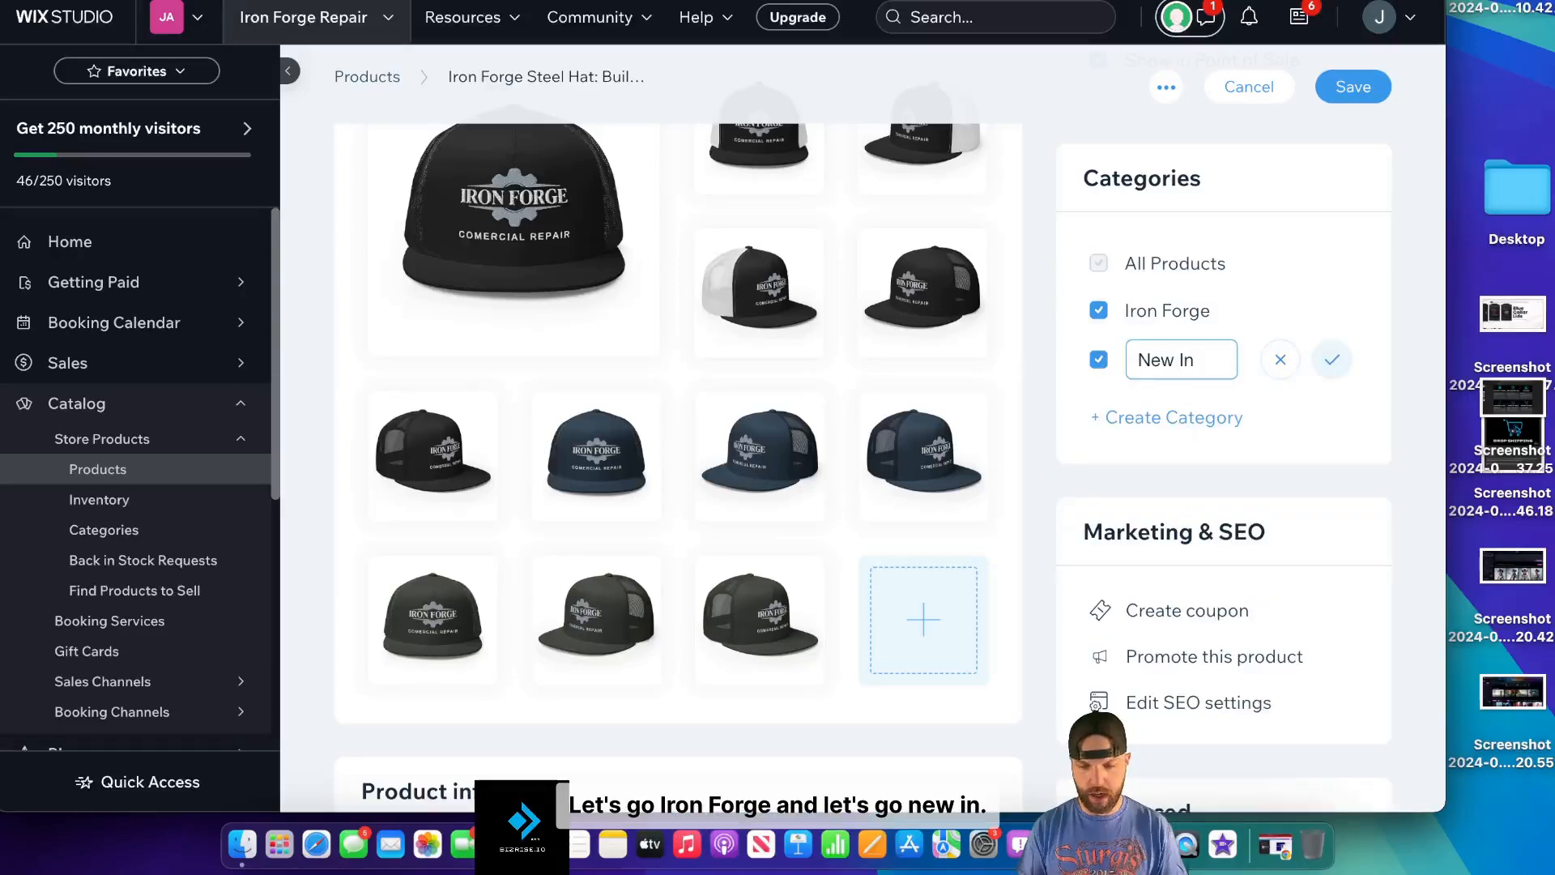
{"action": "scroll", "coordinate": [961, 423], "scroll_direction": "down", "scroll_amount": 6}
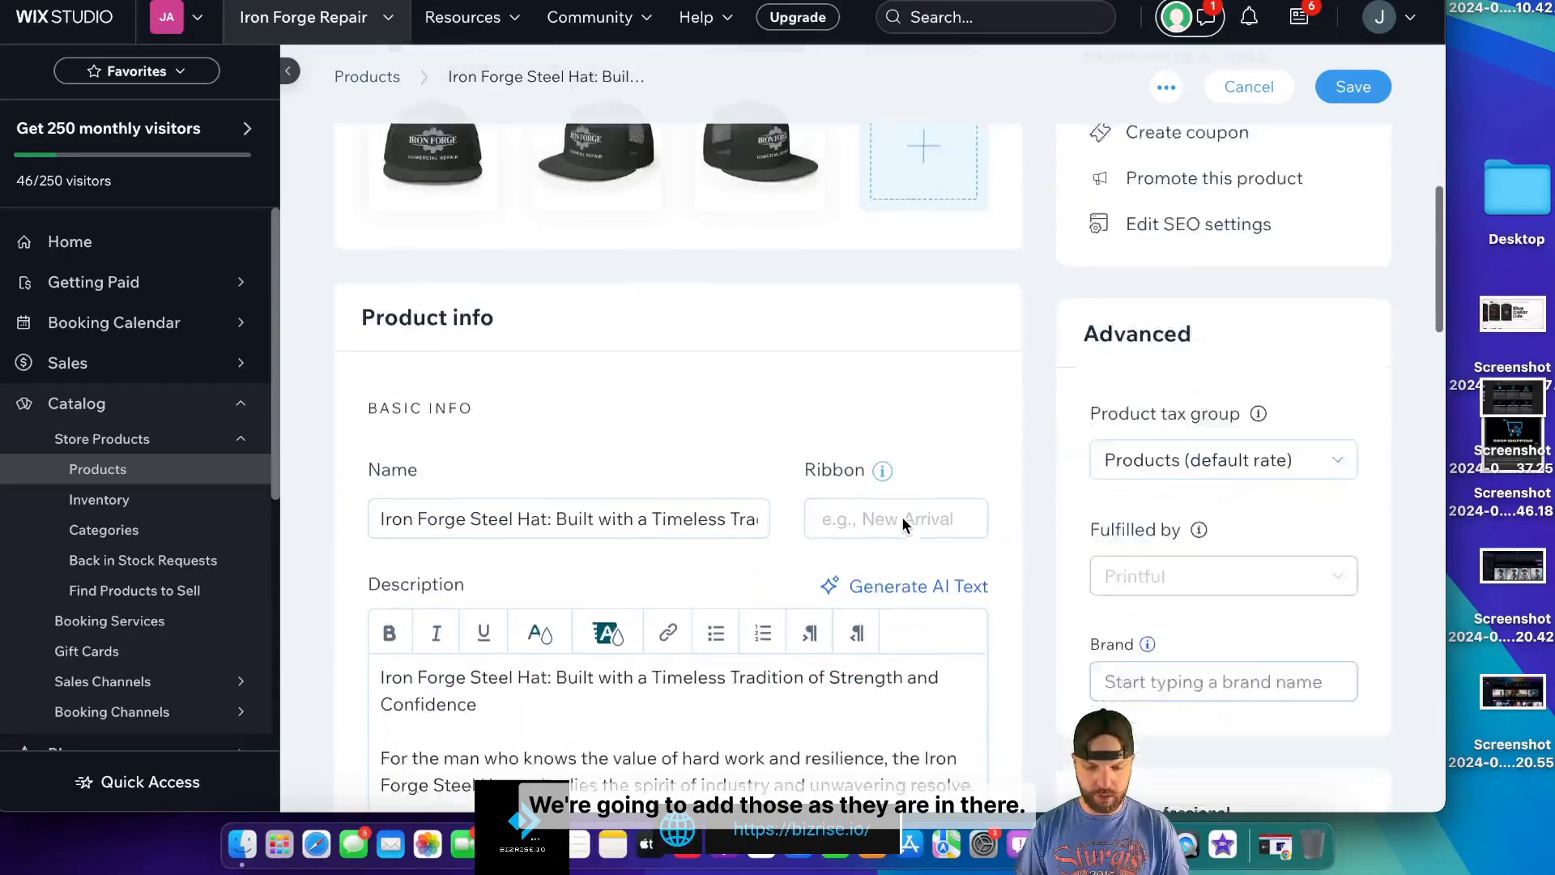
{"action": "scroll", "coordinate": [901, 517], "scroll_direction": "down", "scroll_amount": 3}
{"action": "scroll", "coordinate": [1142, 363], "scroll_direction": "up", "scroll_amount": 10}
{"action": "scroll", "coordinate": [1183, 348], "scroll_direction": "down", "scroll_amount": 7}
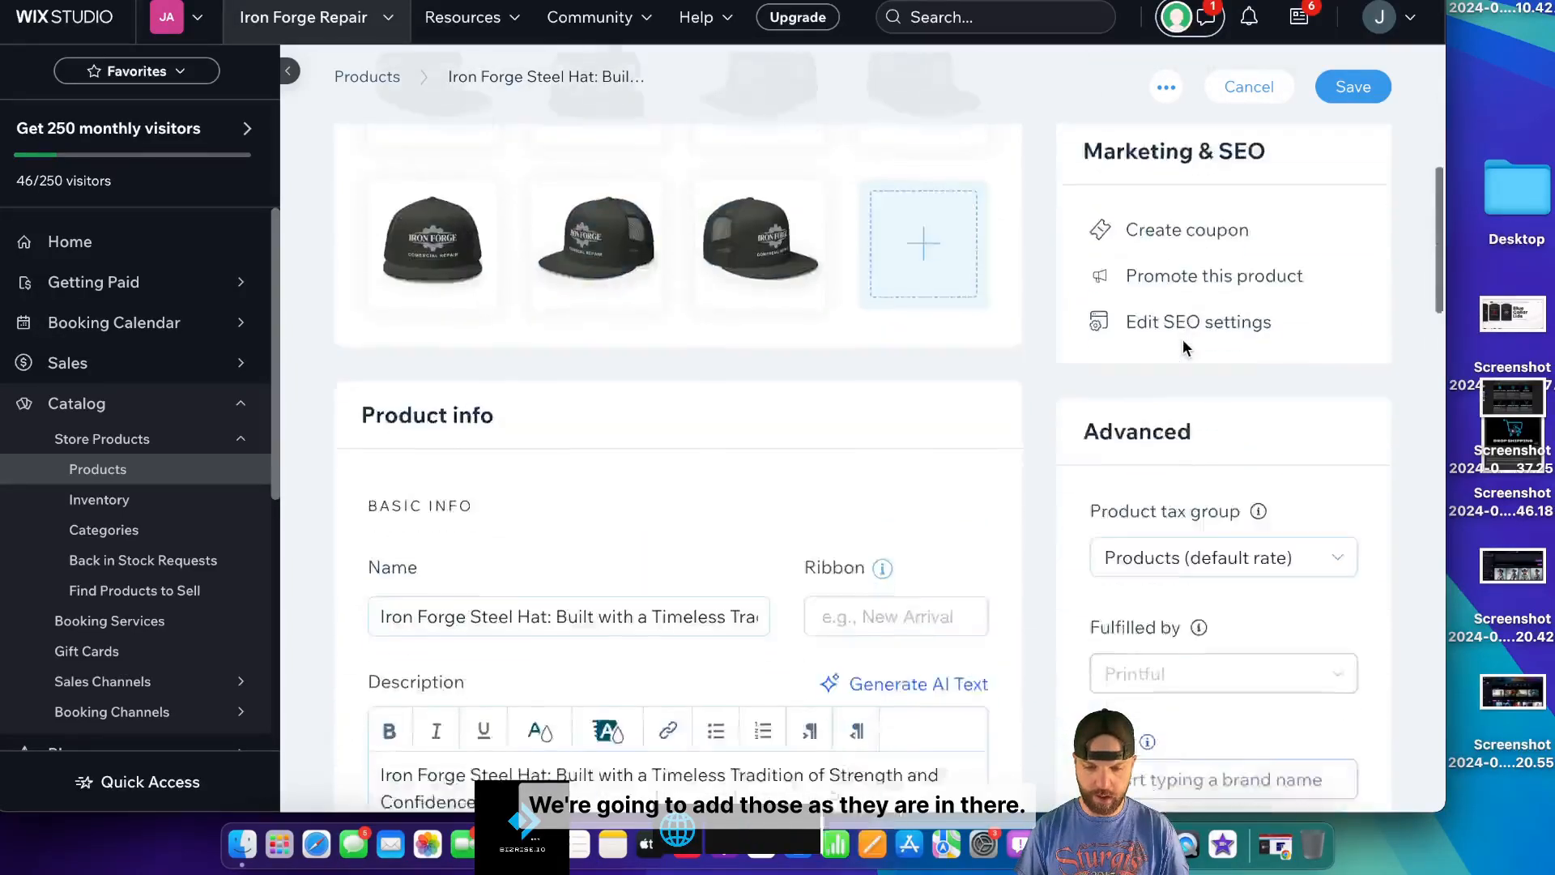
- Start entering the product's Brand, correcting a mistyped first attempt
{"action": "left_click", "coordinate": [1195, 511]}
{"action": "type", "text": "yu"}
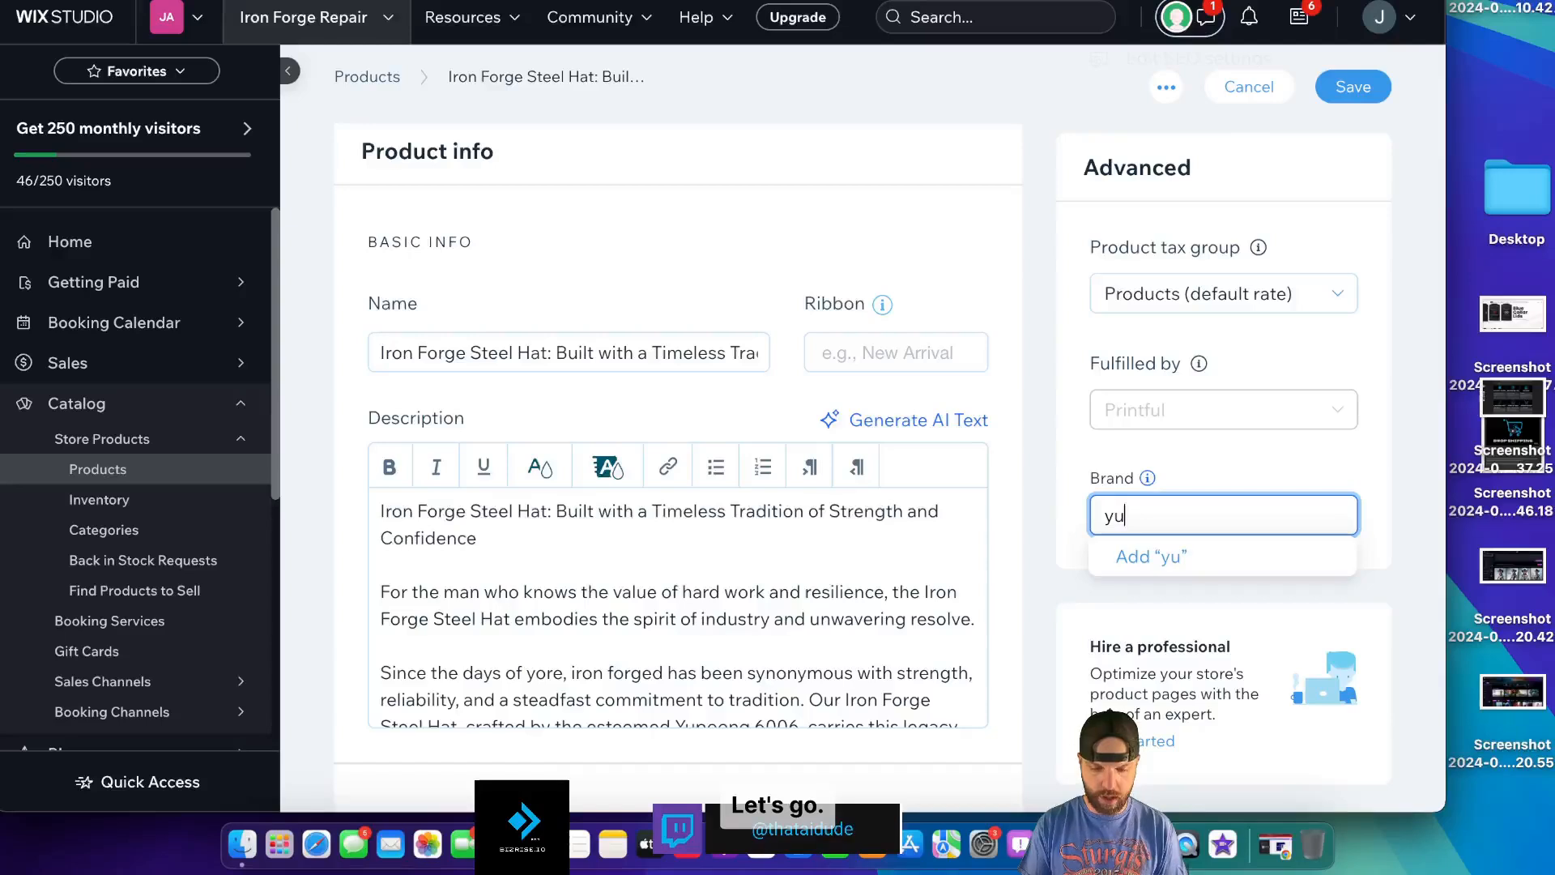
{"action": "key", "text": "BackSpace"}
{"action": "key", "text": "BackSpace"}
{"action": "type", "text": "Y"}
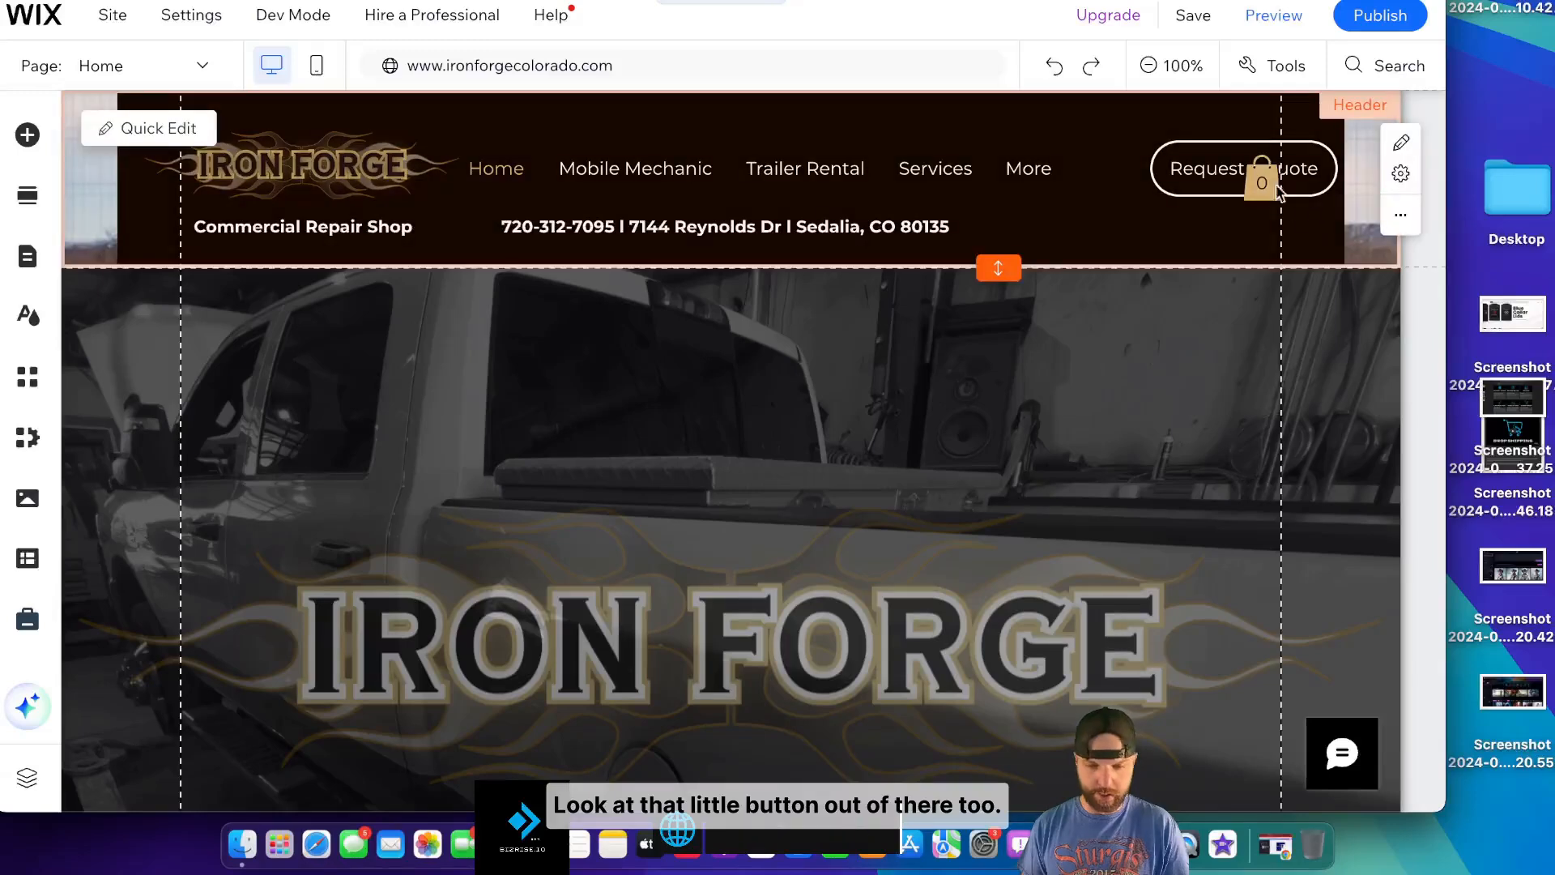
- Set the page background to the black theme colour (#000000) in Site Design > Page background
{"action": "left_click", "coordinate": [1277, 192]}
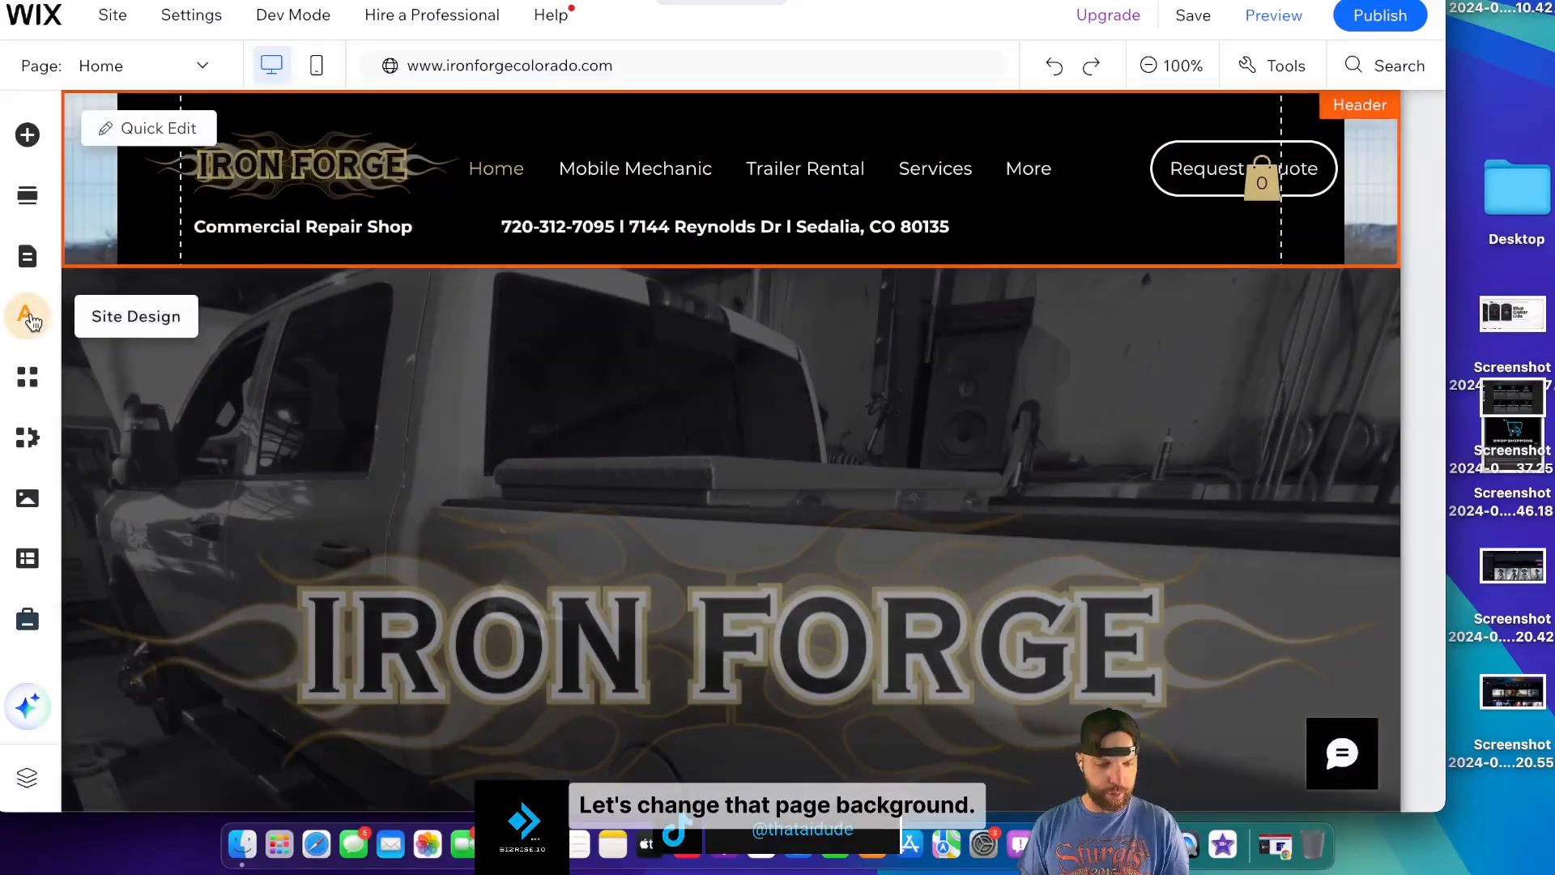
{"action": "left_click", "coordinate": [30, 317]}
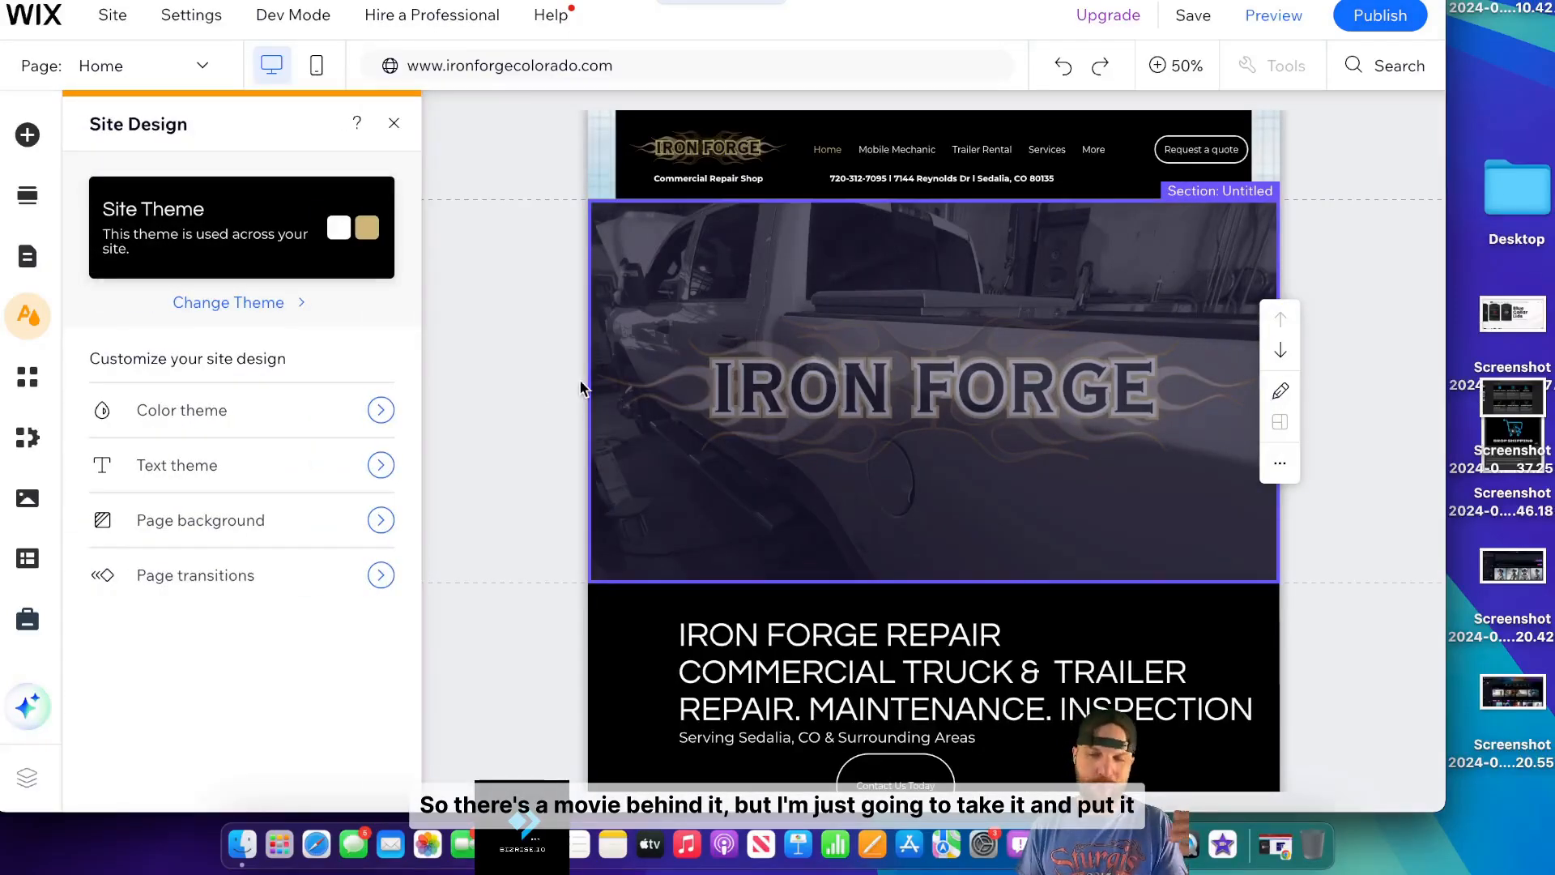
{"action": "left_click", "coordinate": [261, 520]}
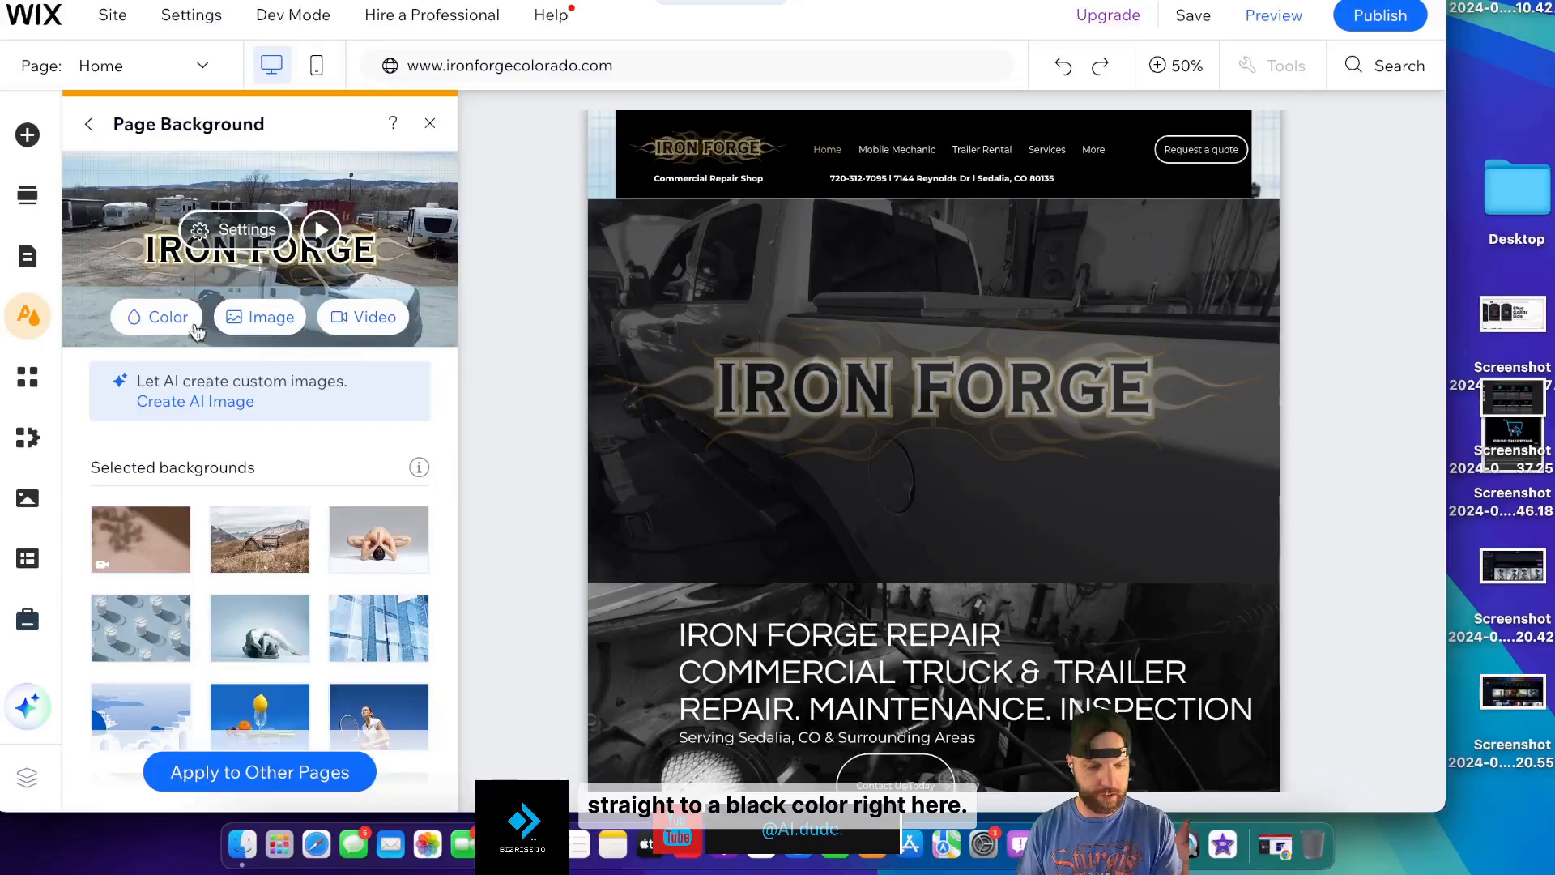
{"action": "left_click", "coordinate": [163, 316]}
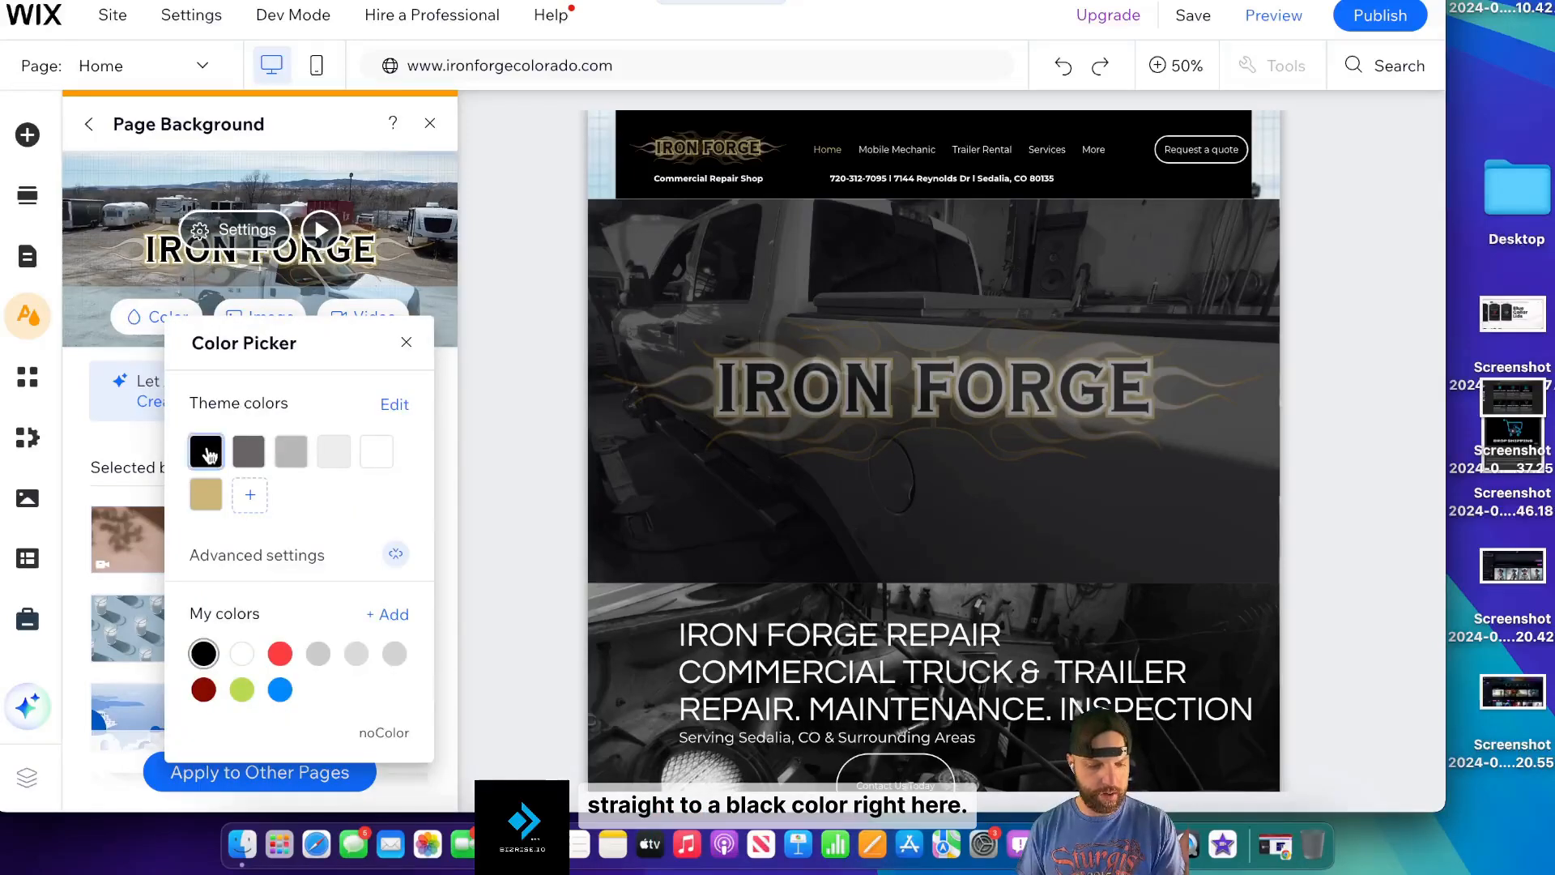
{"action": "left_click", "coordinate": [208, 454]}
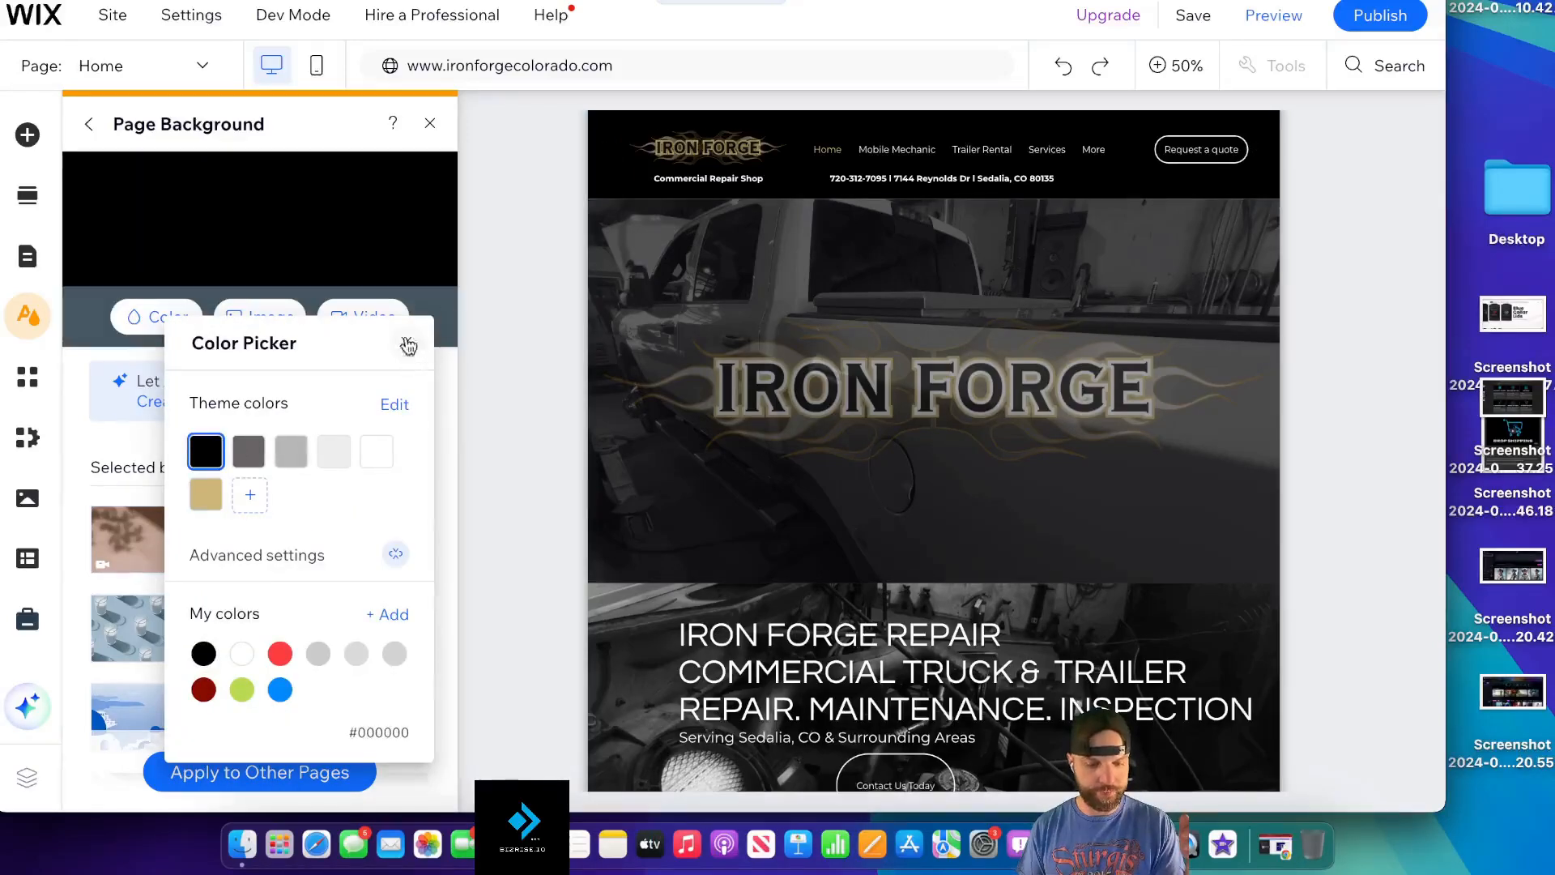
{"action": "left_click", "coordinate": [406, 342]}
{"action": "left_click", "coordinate": [430, 124]}
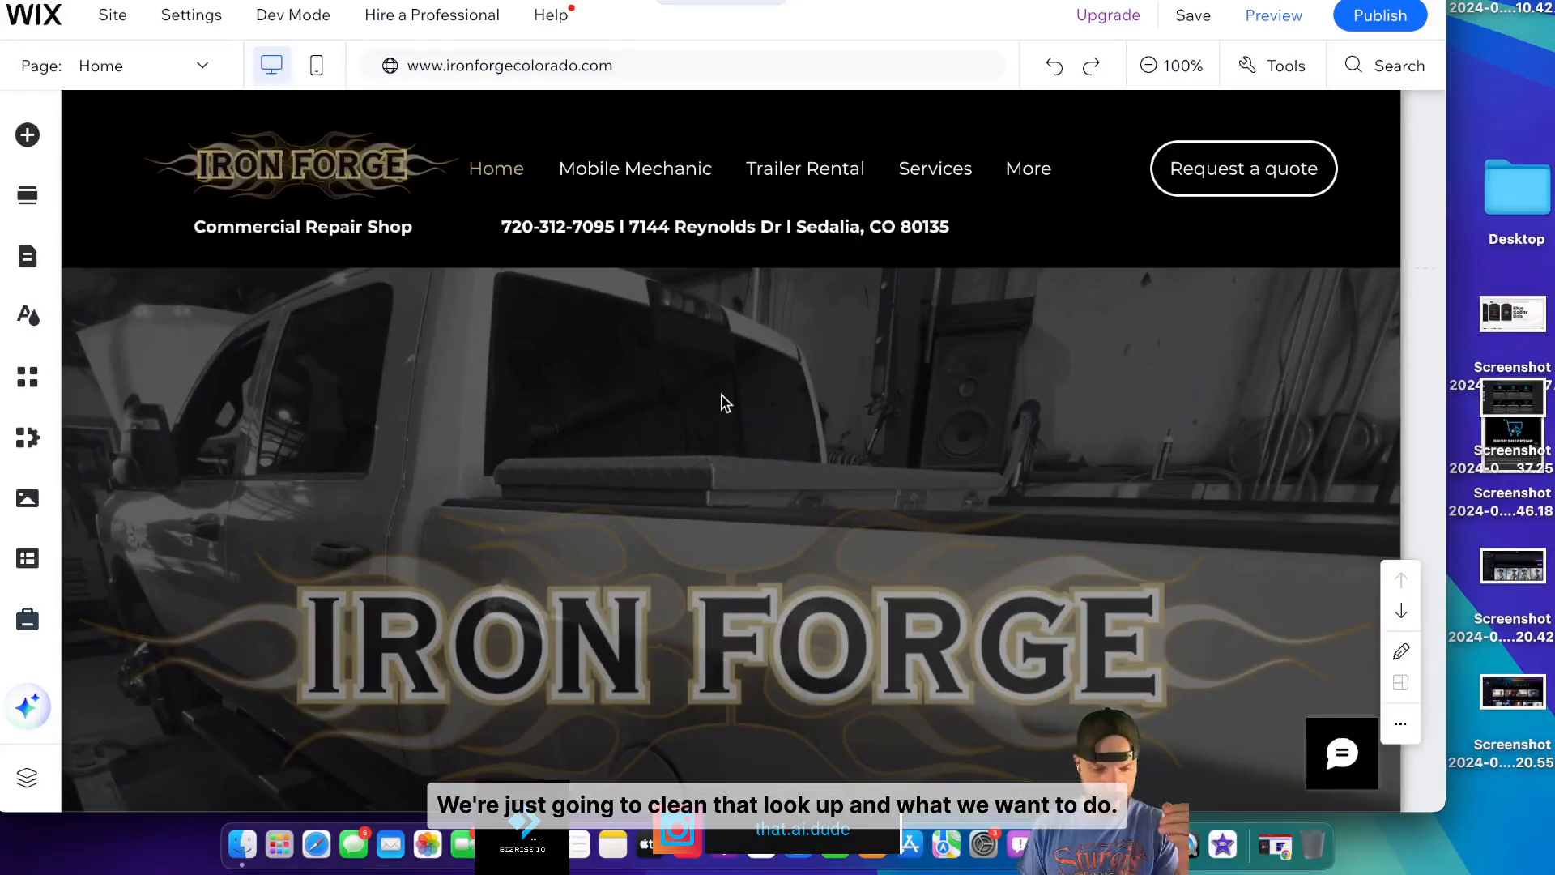
{"action": "left_click", "coordinate": [1151, 68]}
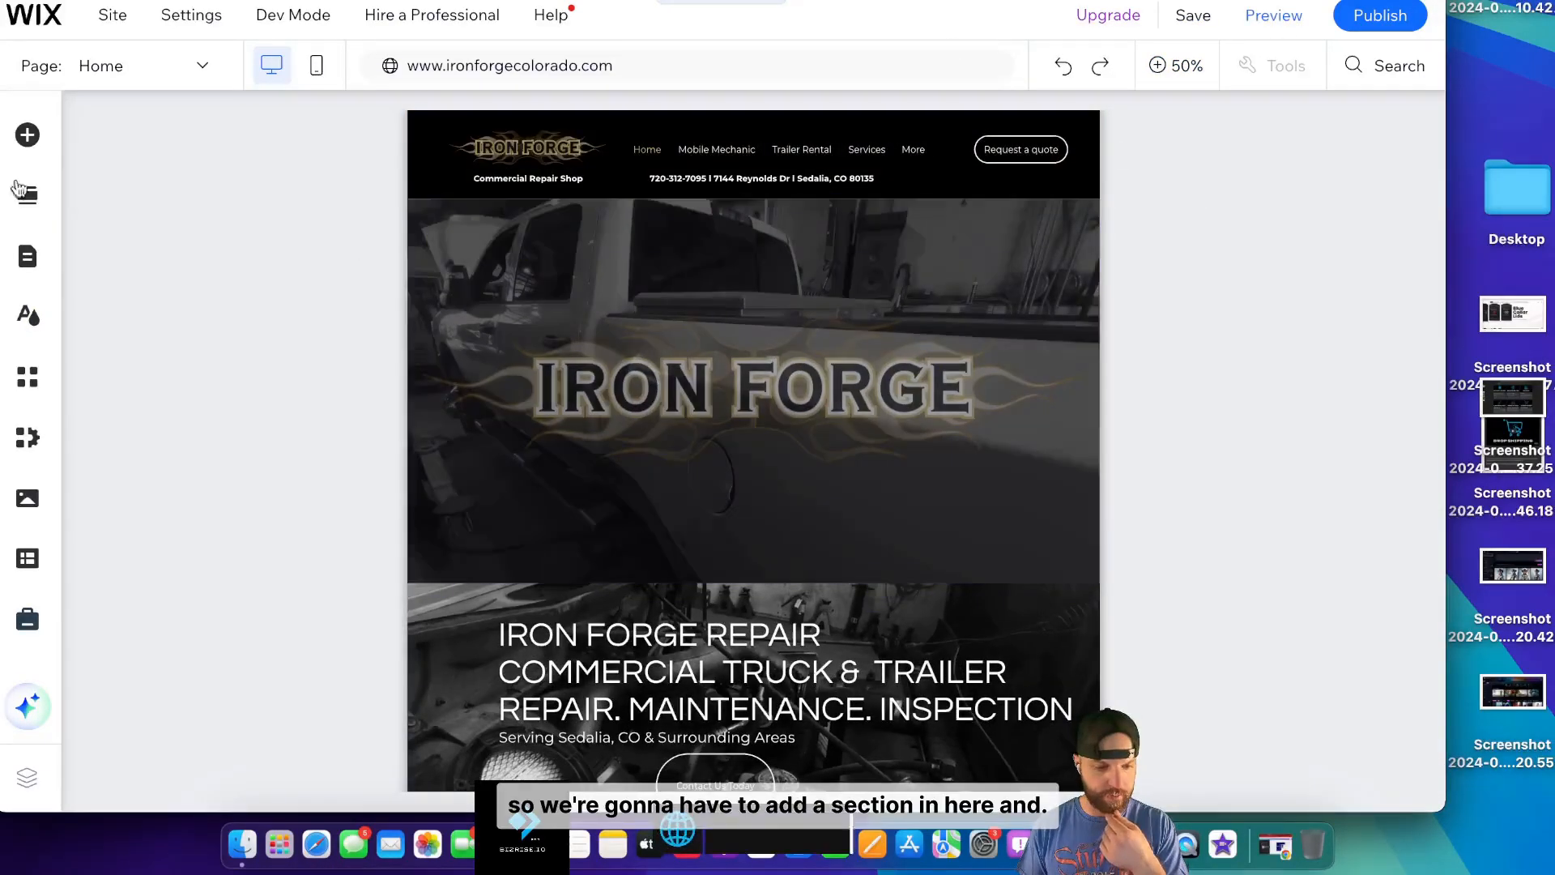
- Insert a blank section beneath the IRON FORGE hero and scroll down to it
{"action": "left_click", "coordinate": [138, 163]}
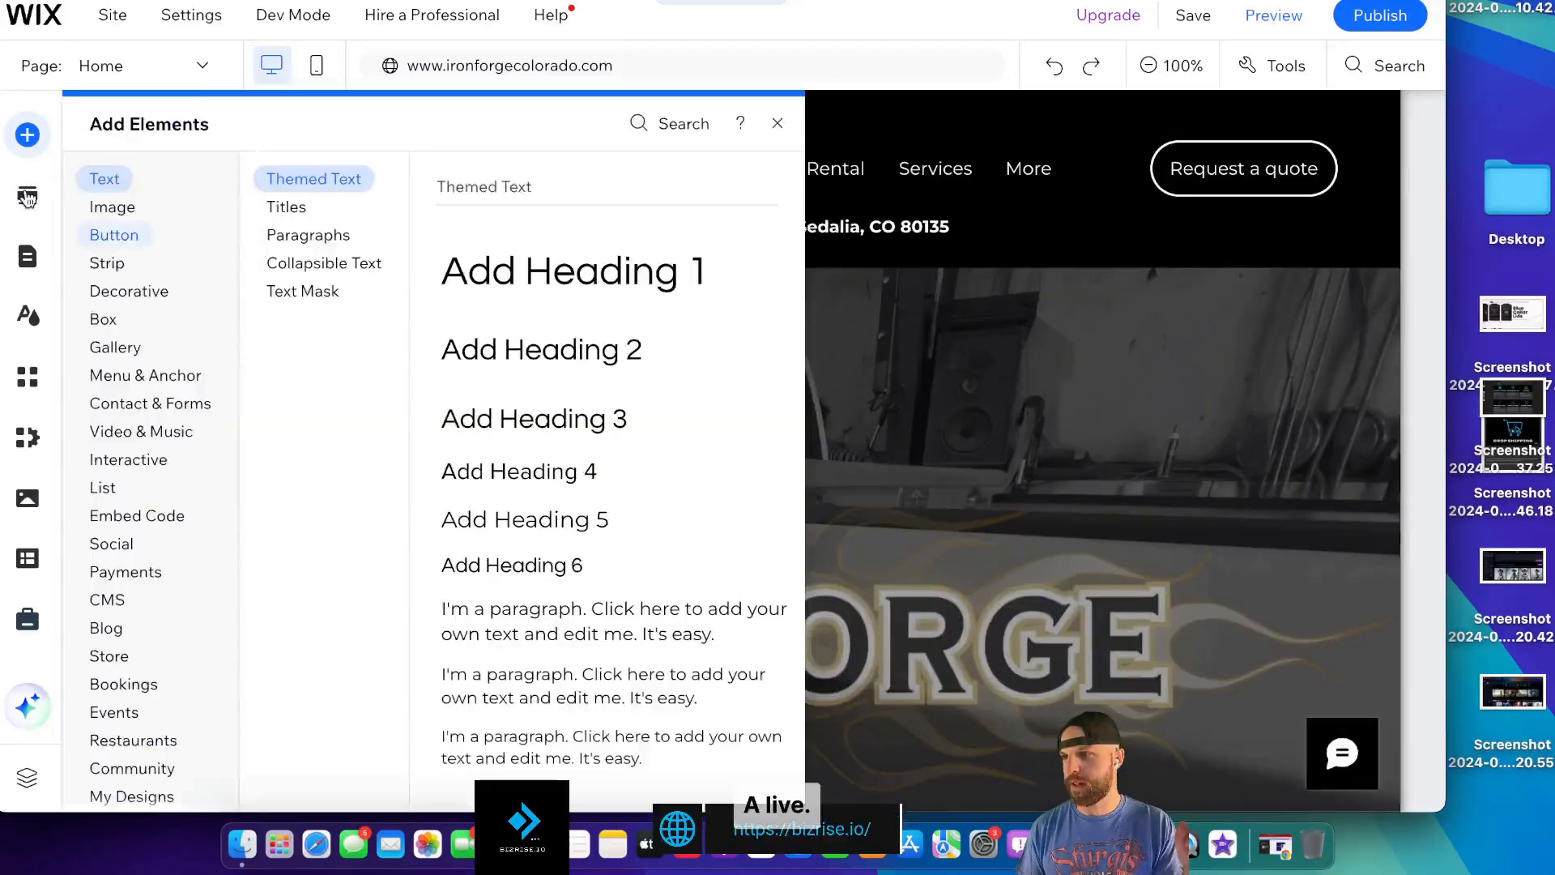
{"action": "left_click", "coordinate": [580, 253]}
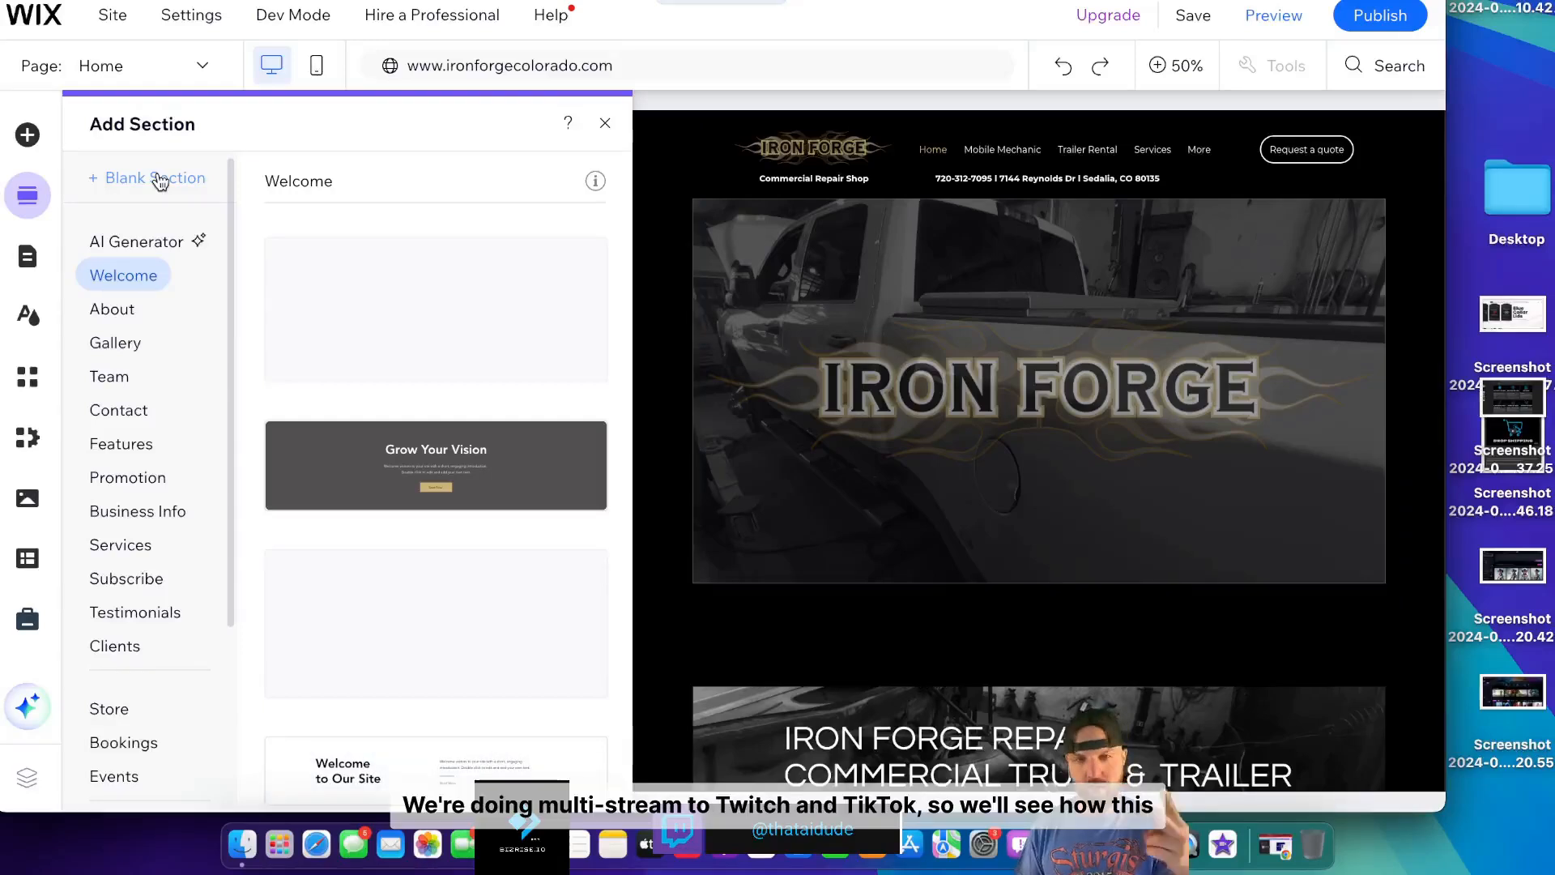
{"action": "left_click", "coordinate": [160, 180]}
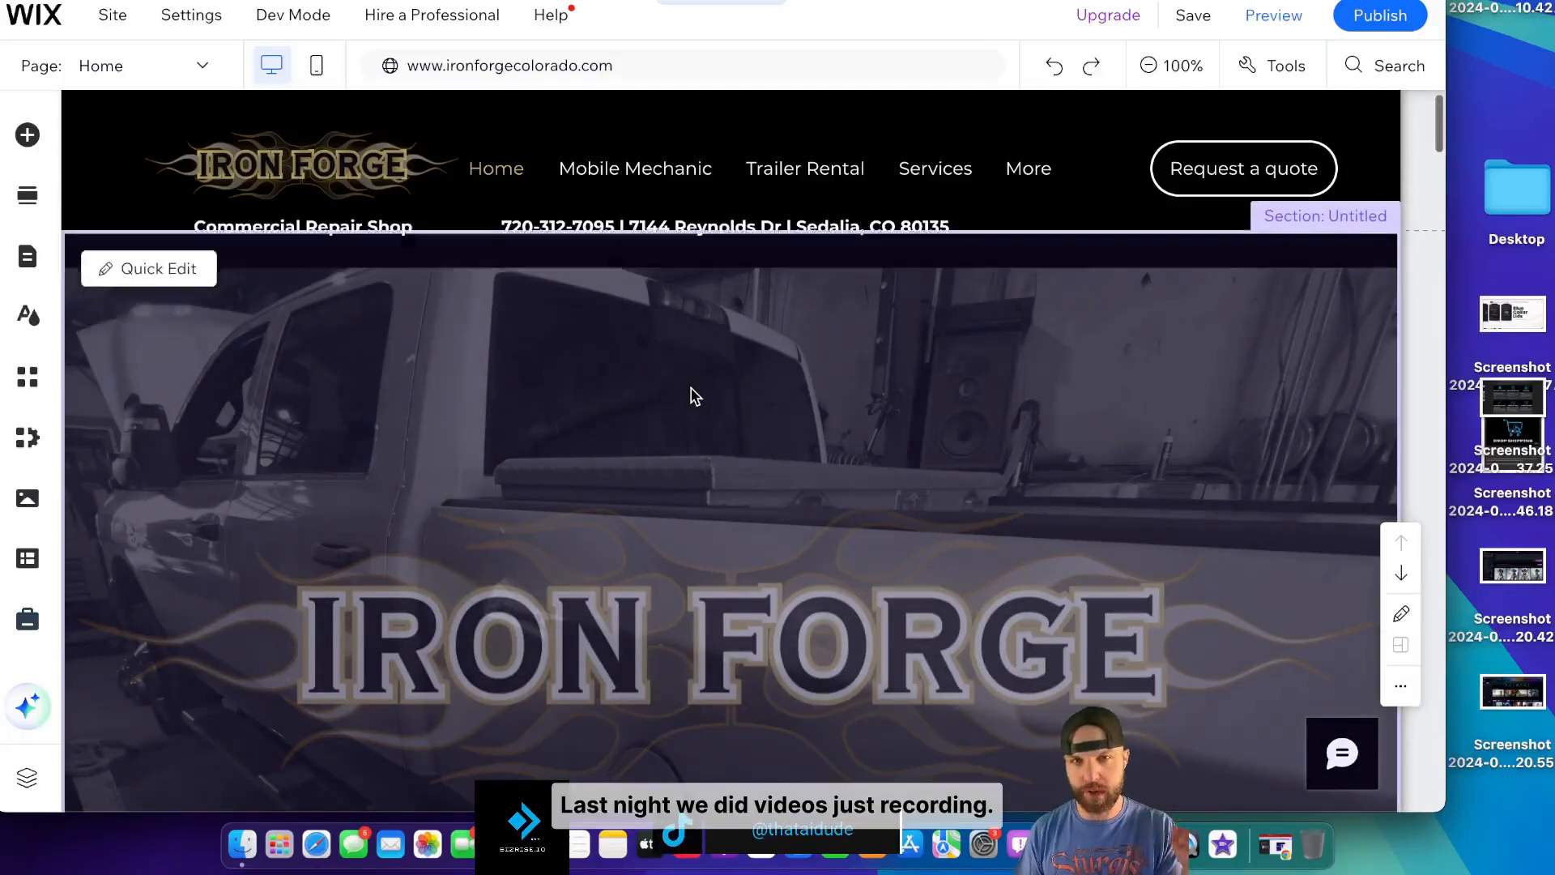
{"action": "scroll", "coordinate": [695, 396], "scroll_direction": "down", "scroll_amount": 10}
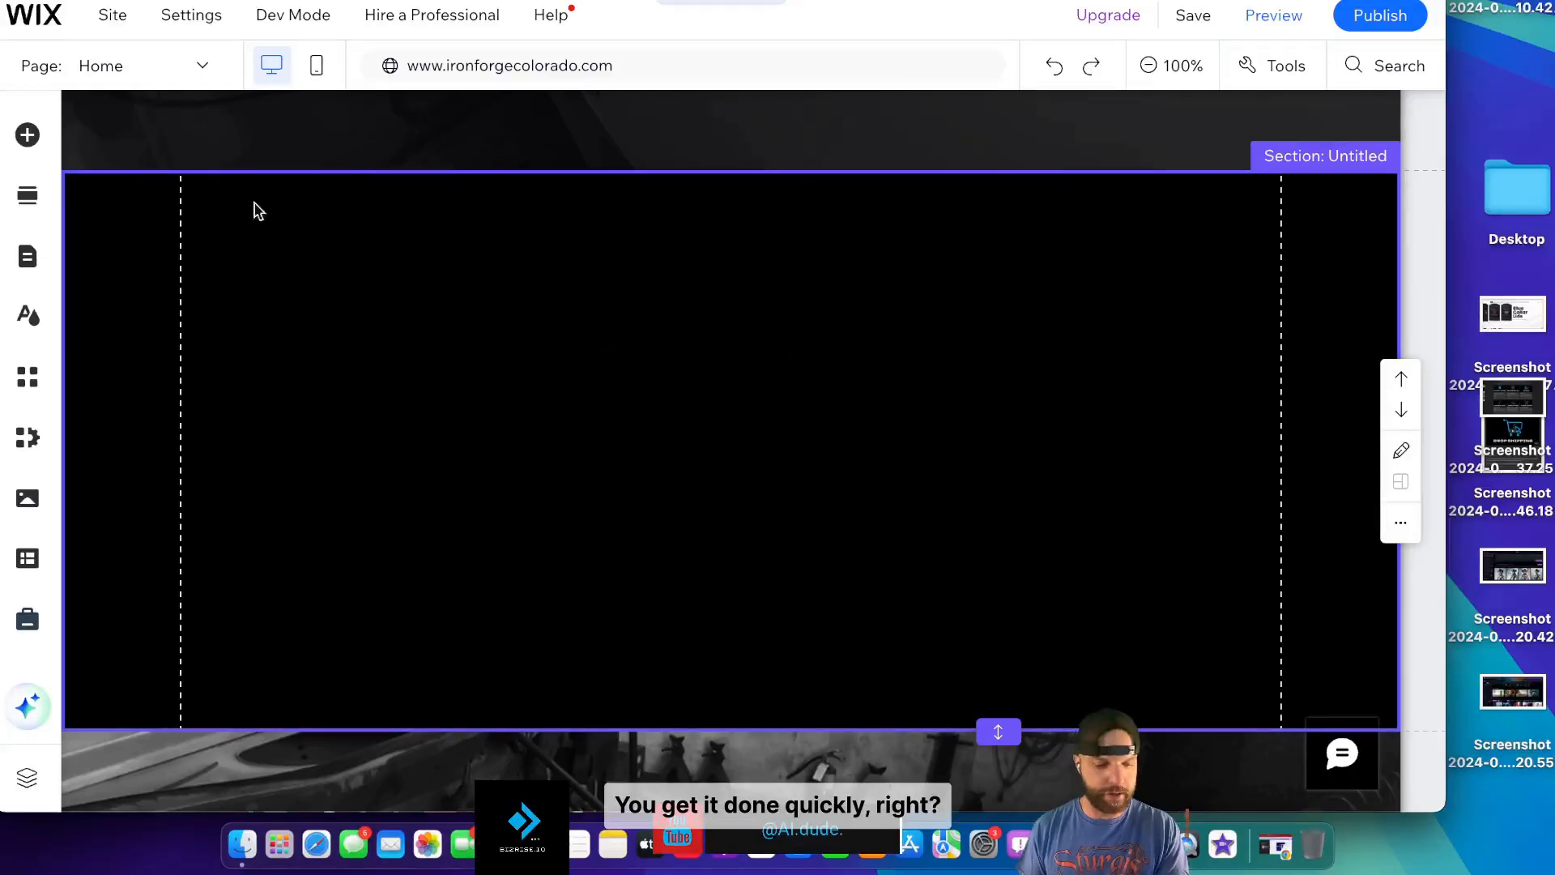
- Drop a Store Product Widget into the new section, check Manage Products, then open widget Settings
{"action": "left_click", "coordinate": [27, 134]}
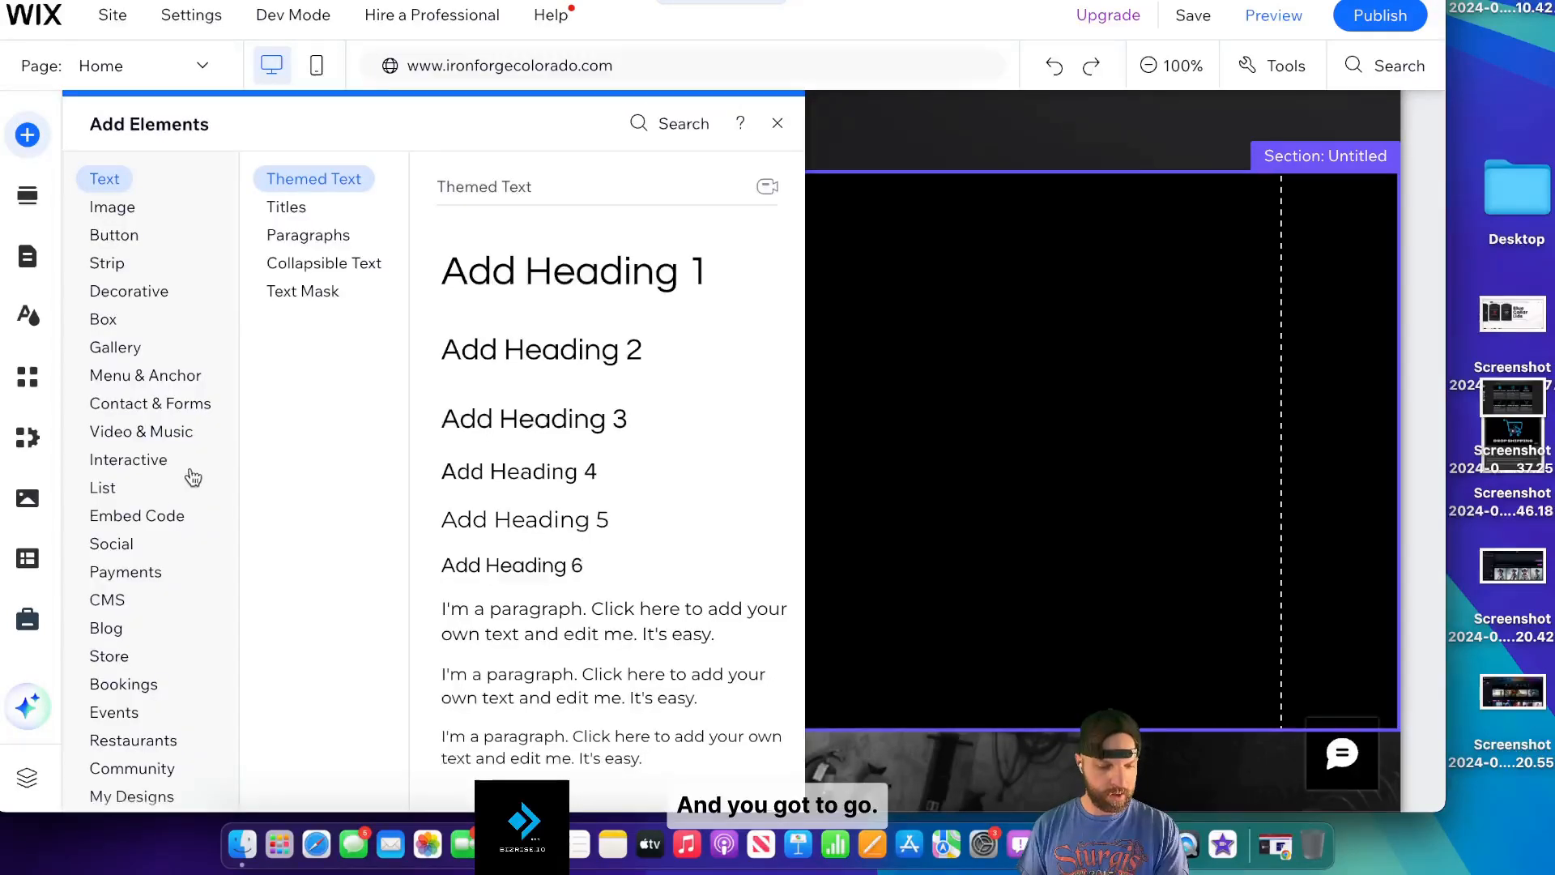
{"action": "left_click", "coordinate": [161, 572]}
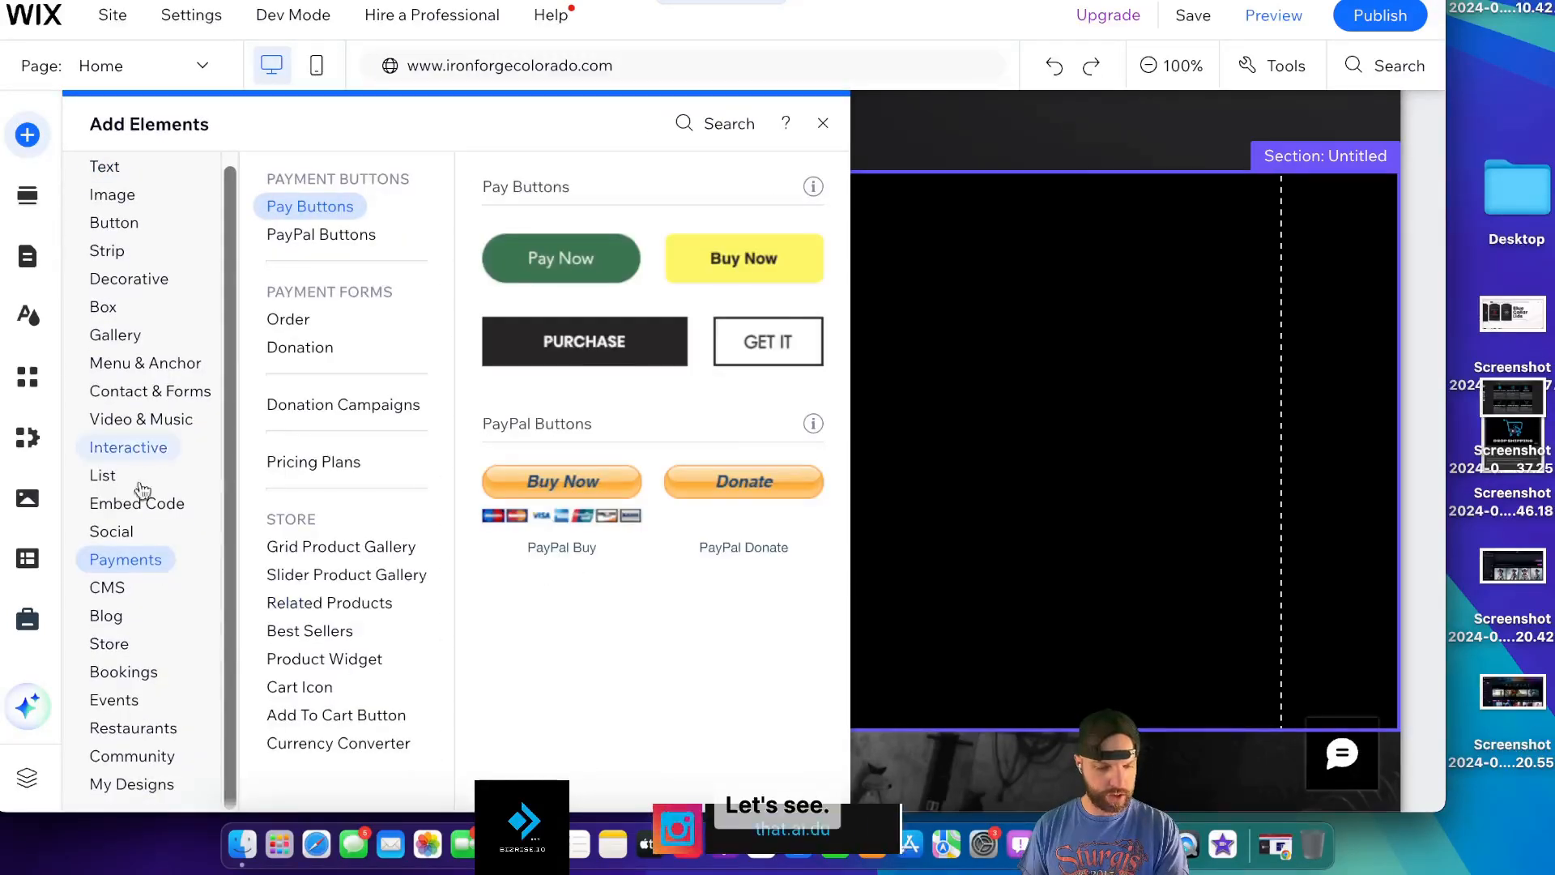
{"action": "scroll", "coordinate": [132, 648], "scroll_direction": "up", "scroll_amount": 1}
{"action": "left_click", "coordinate": [125, 663]}
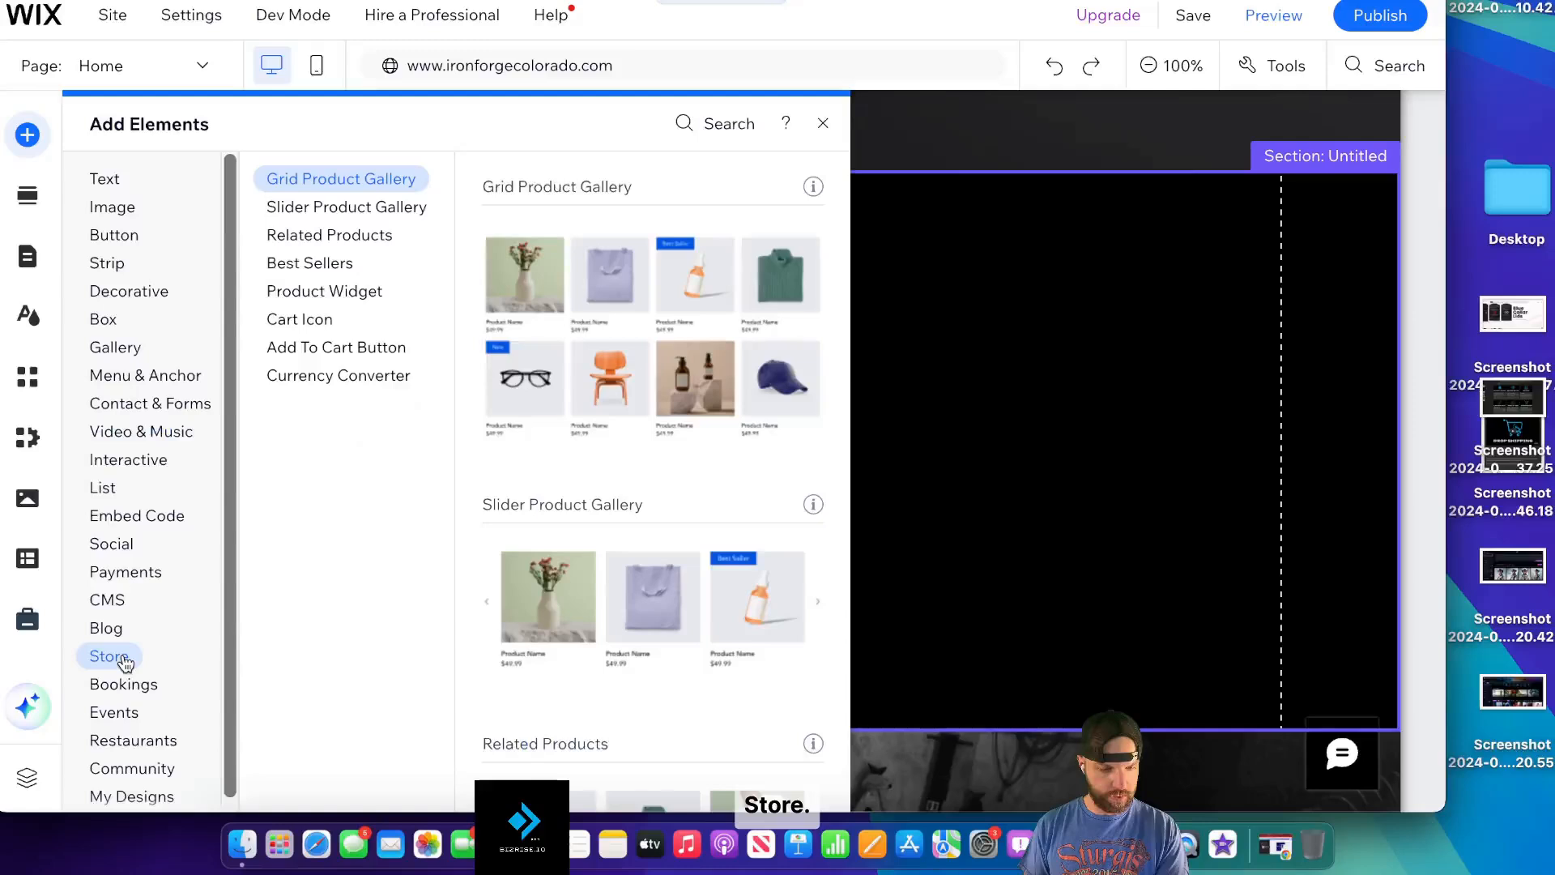
{"action": "scroll", "coordinate": [687, 567], "scroll_direction": "down", "scroll_amount": 8}
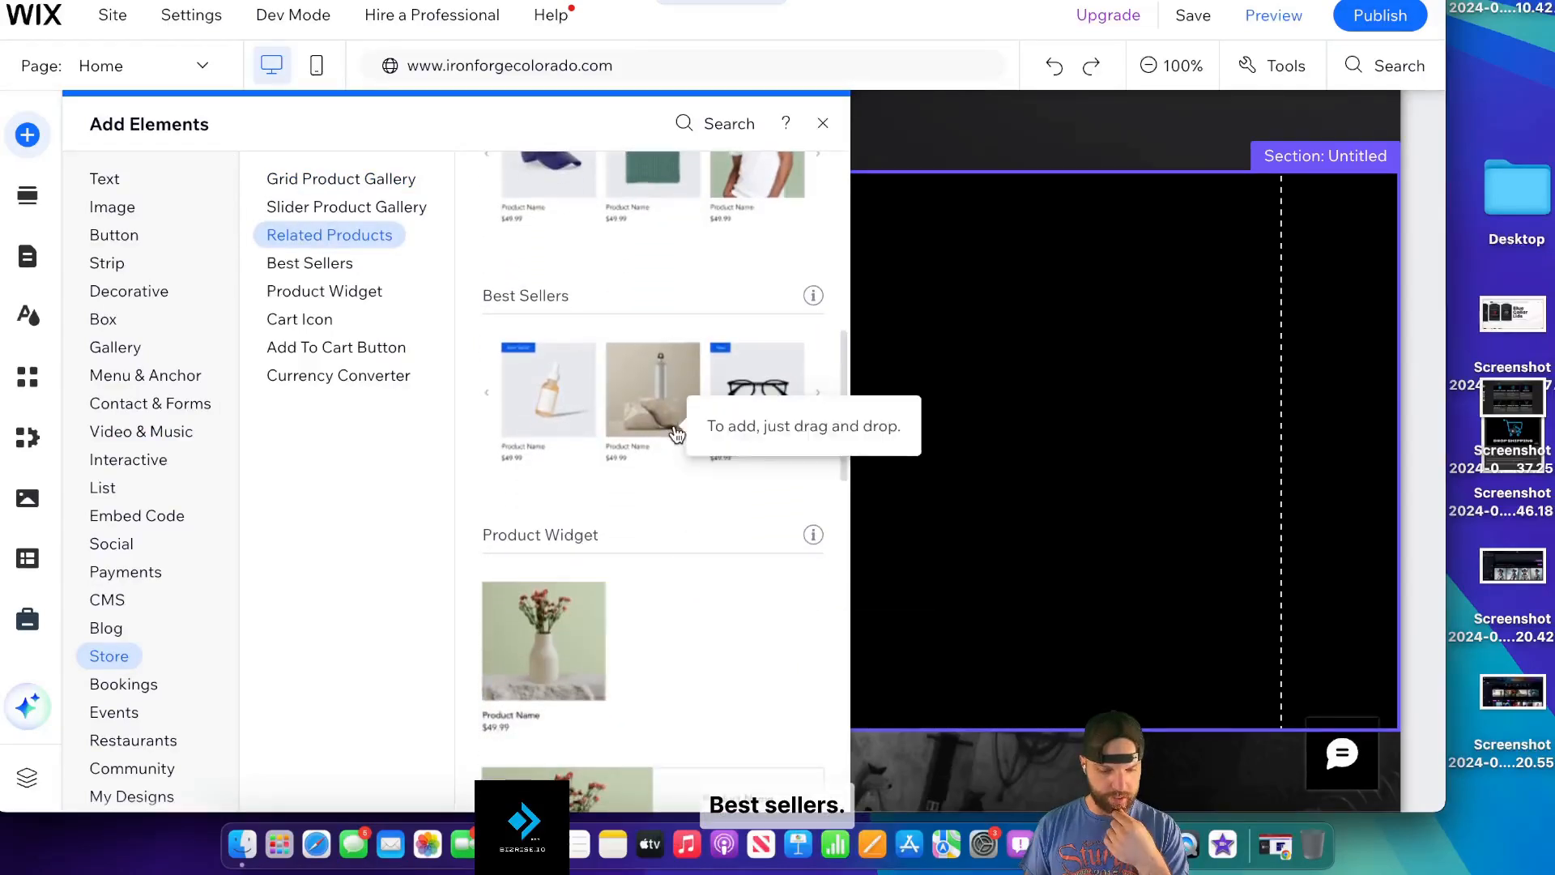
{"action": "scroll", "coordinate": [680, 551], "scroll_direction": "down", "scroll_amount": 3}
{"action": "left_click", "coordinate": [685, 624]}
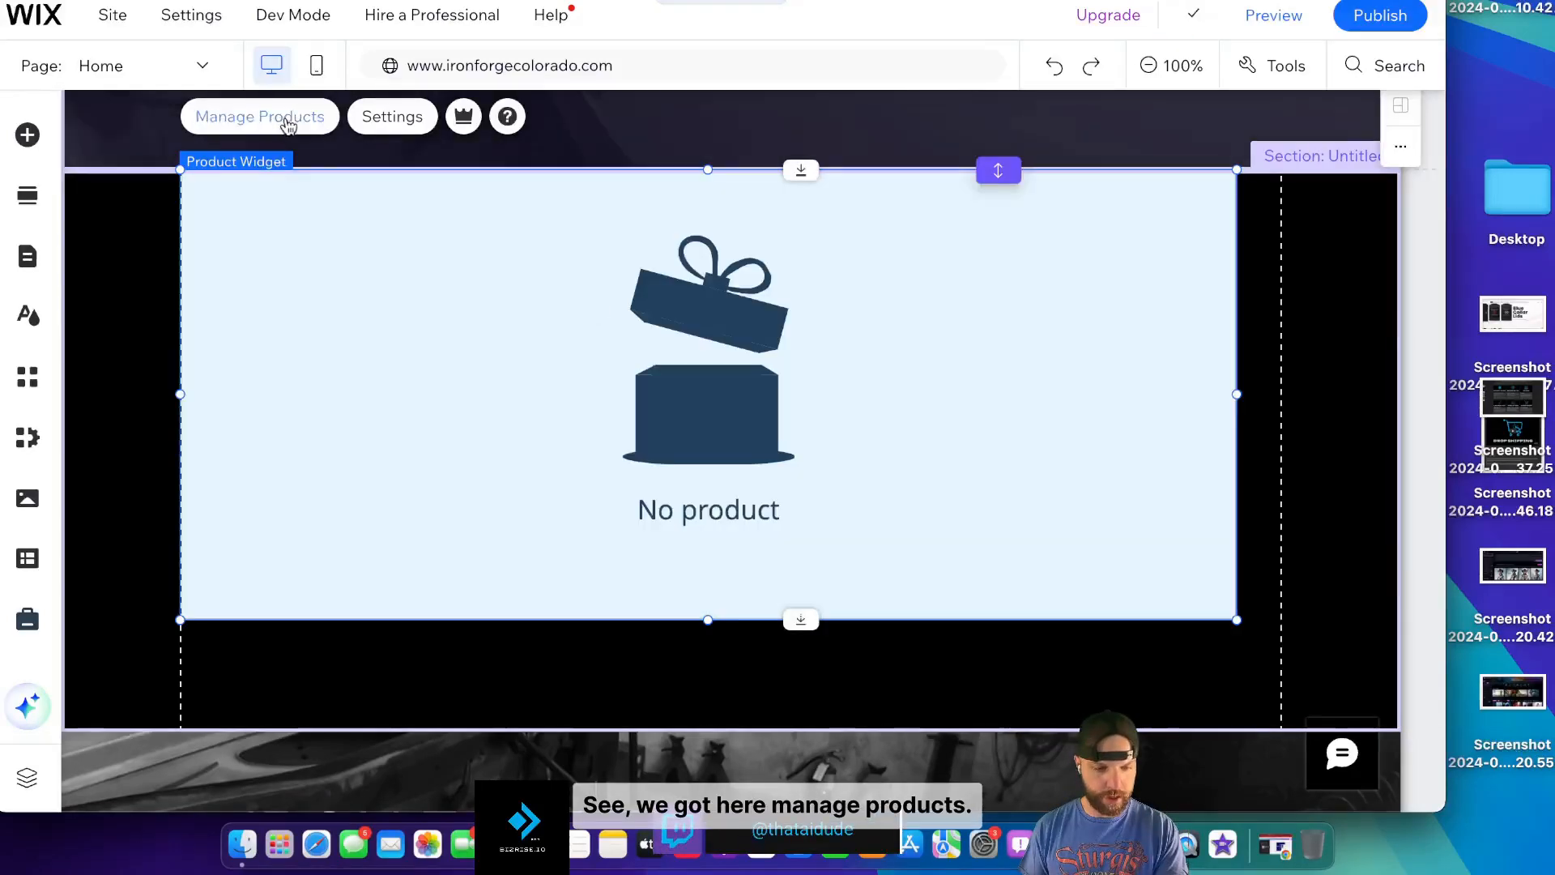
{"action": "left_click", "coordinate": [287, 122]}
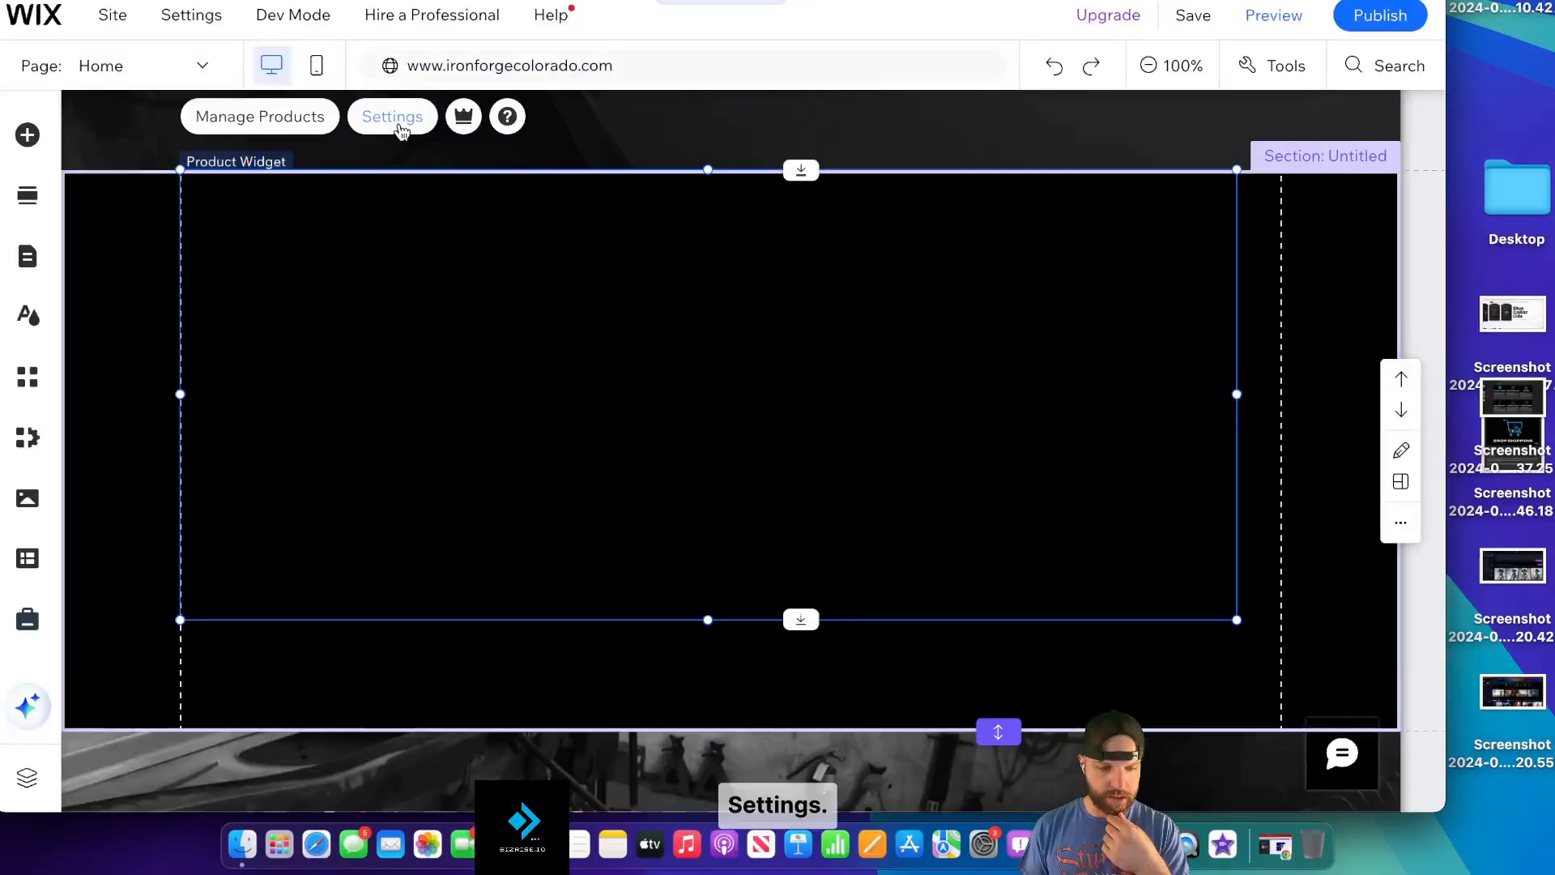
{"action": "left_click", "coordinate": [392, 116]}
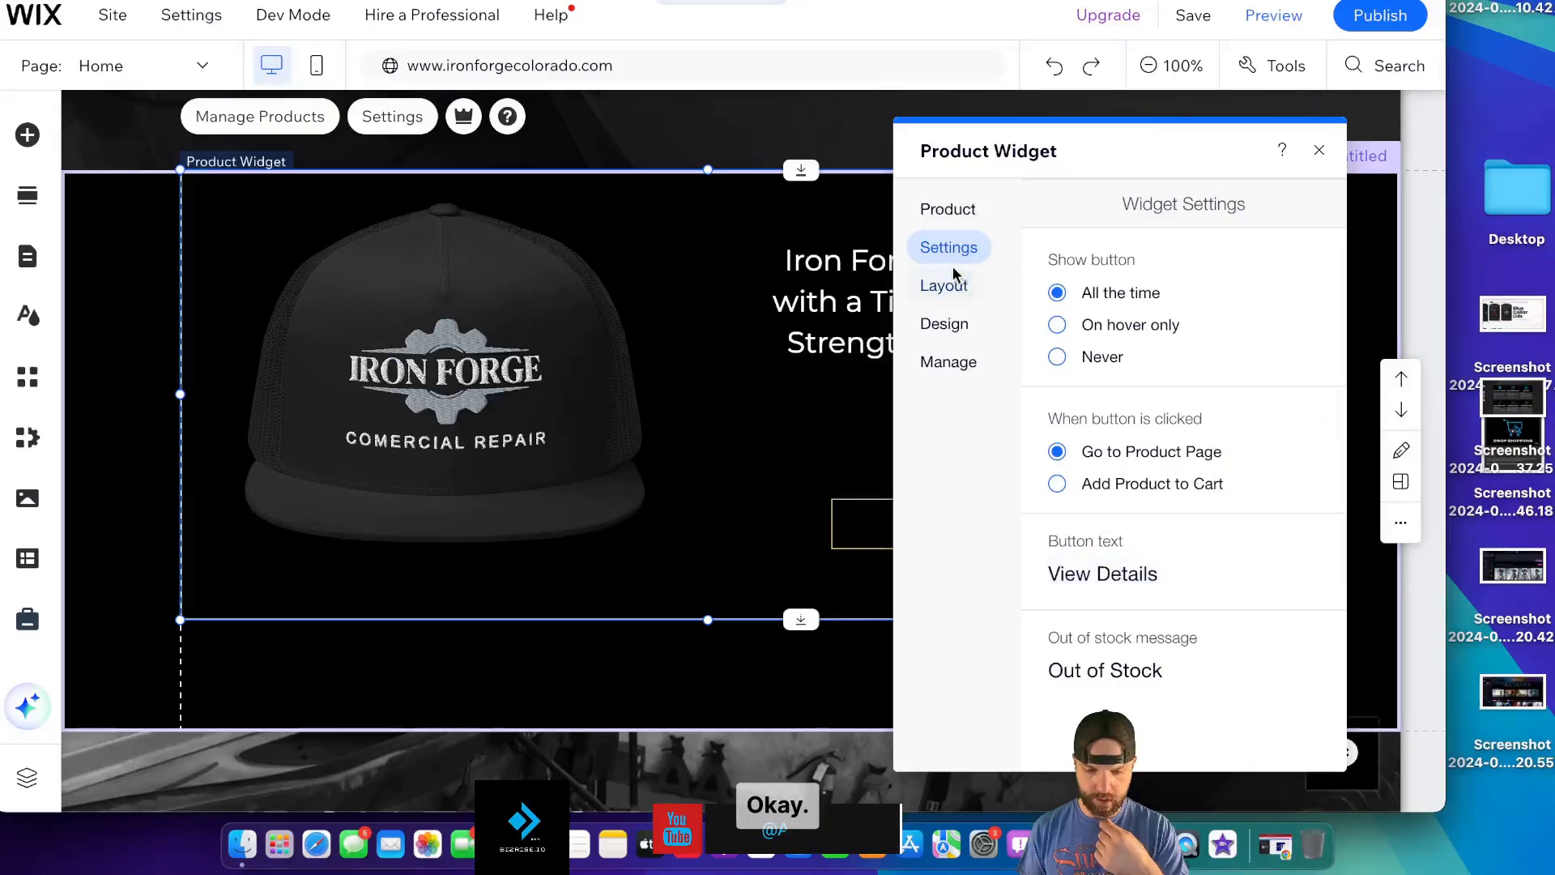
- Review the product widget's Layout and Design settings, then close the panel
{"action": "left_click", "coordinate": [958, 290]}
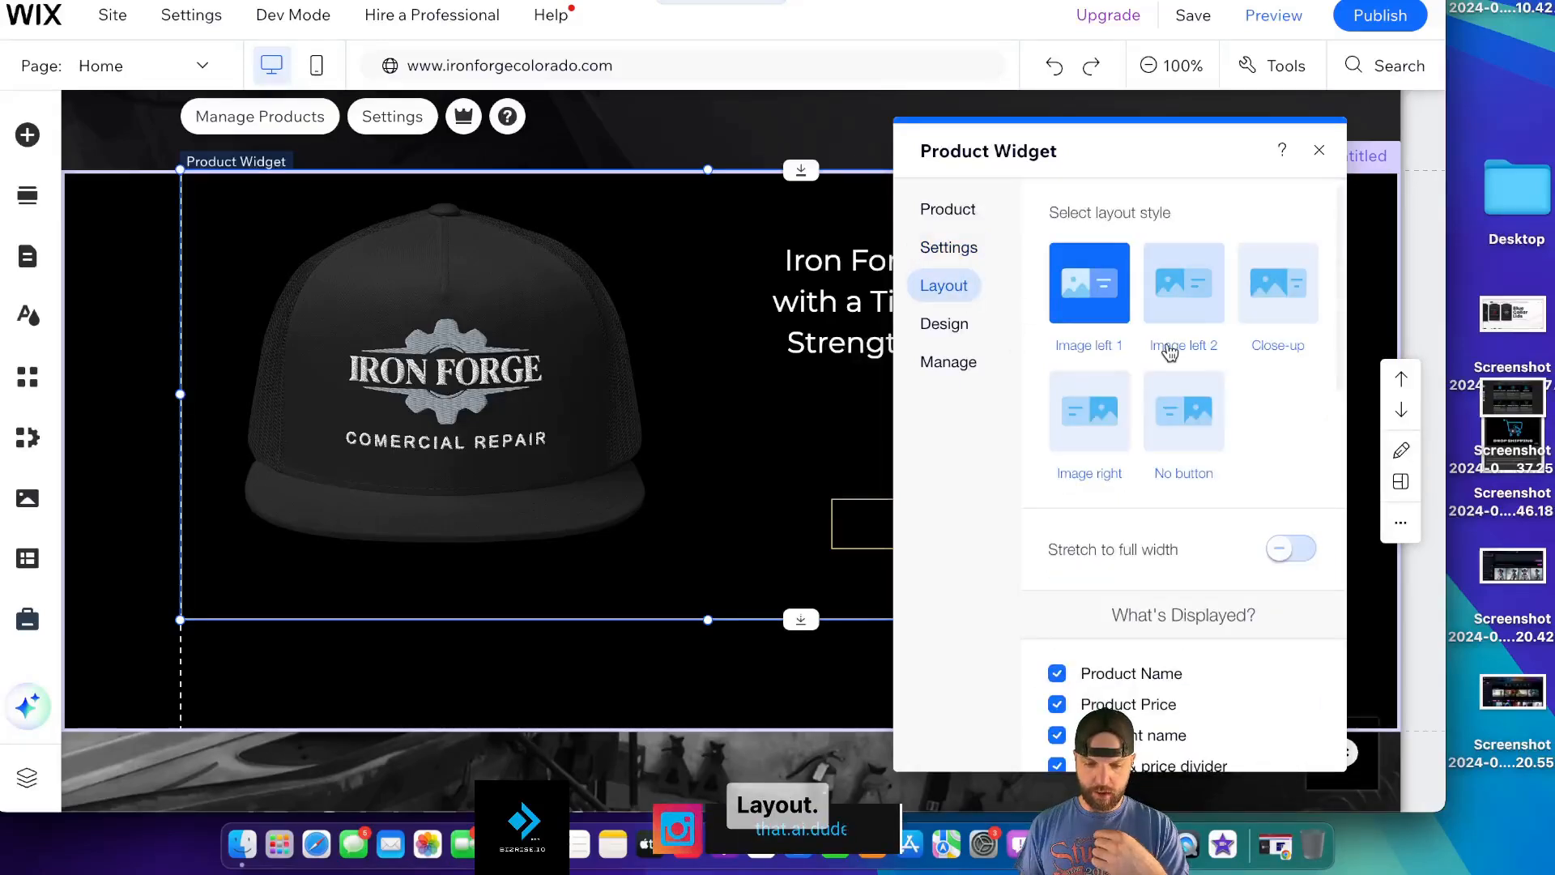
{"action": "left_click", "coordinate": [948, 324]}
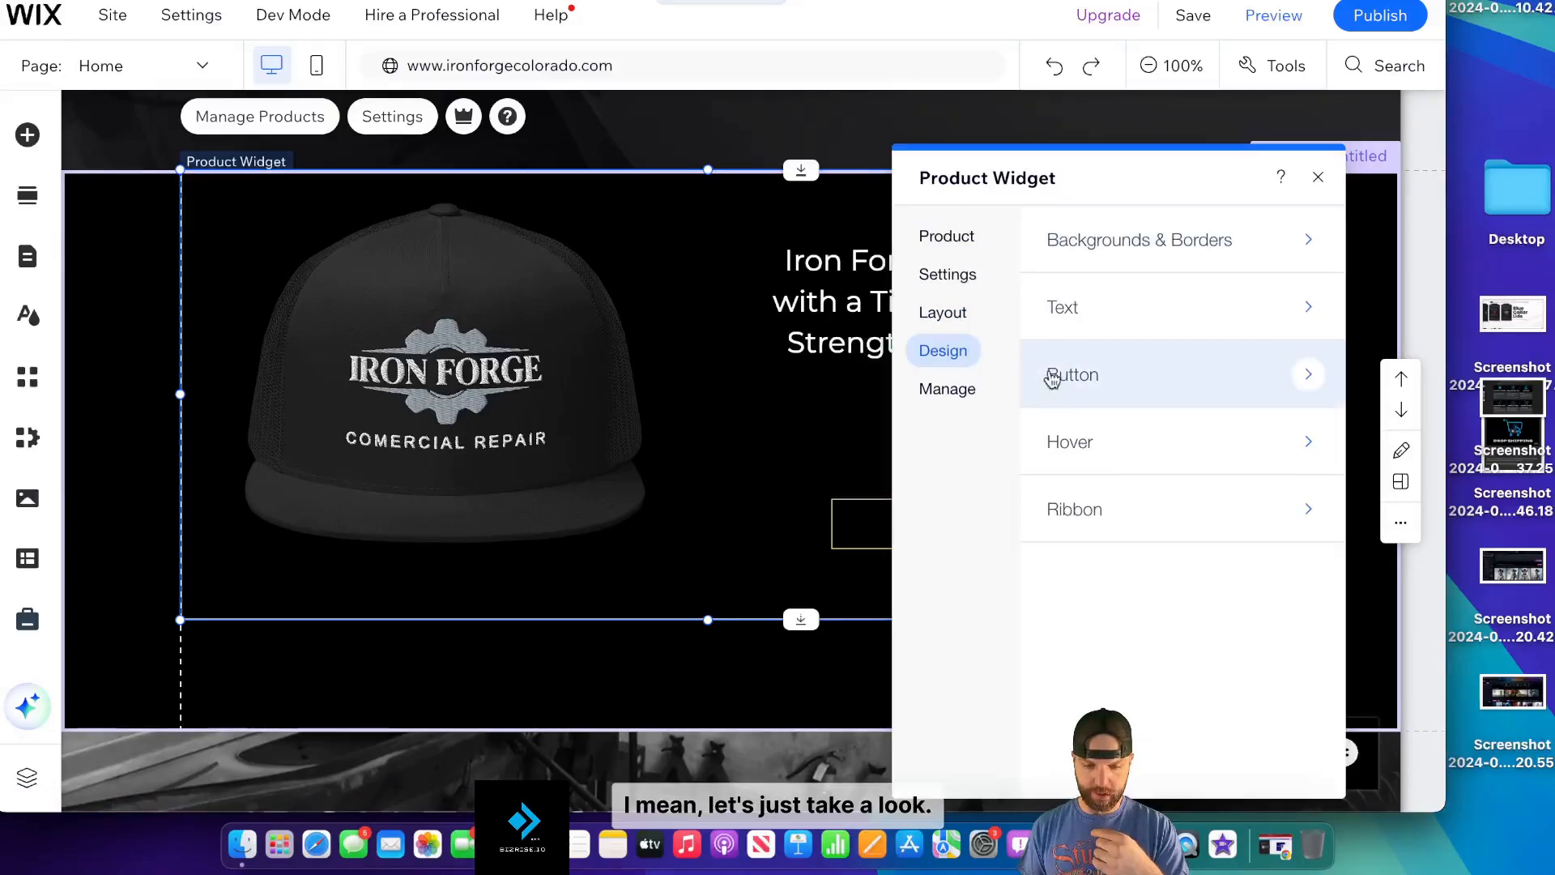
{"action": "left_click_drag", "start_coordinate": [1117, 174], "coordinate": [435, 212]}
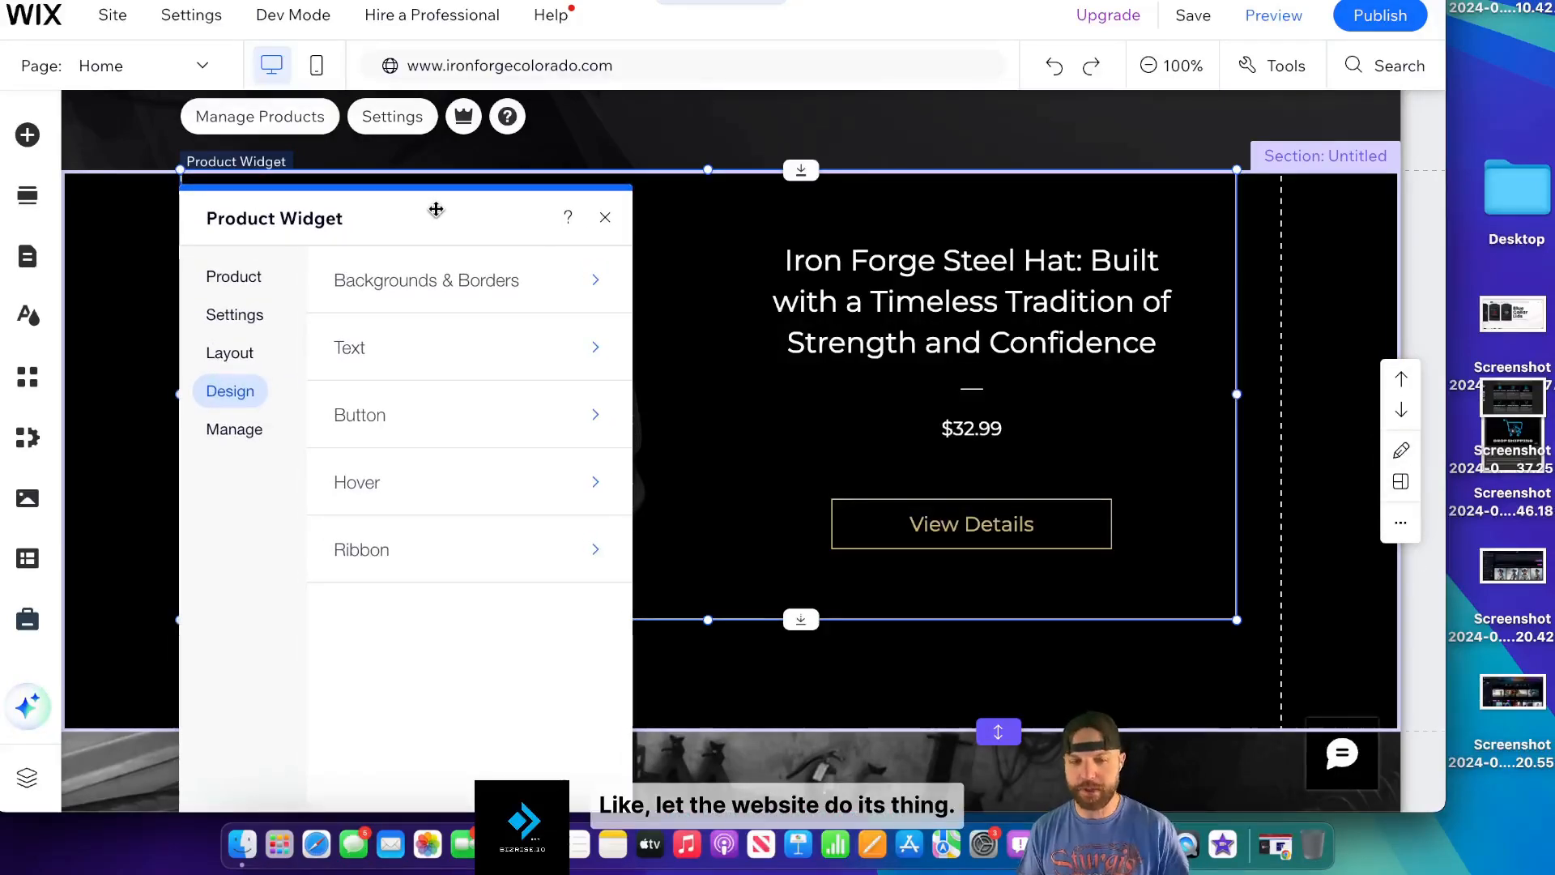
{"action": "left_click", "coordinate": [606, 220]}
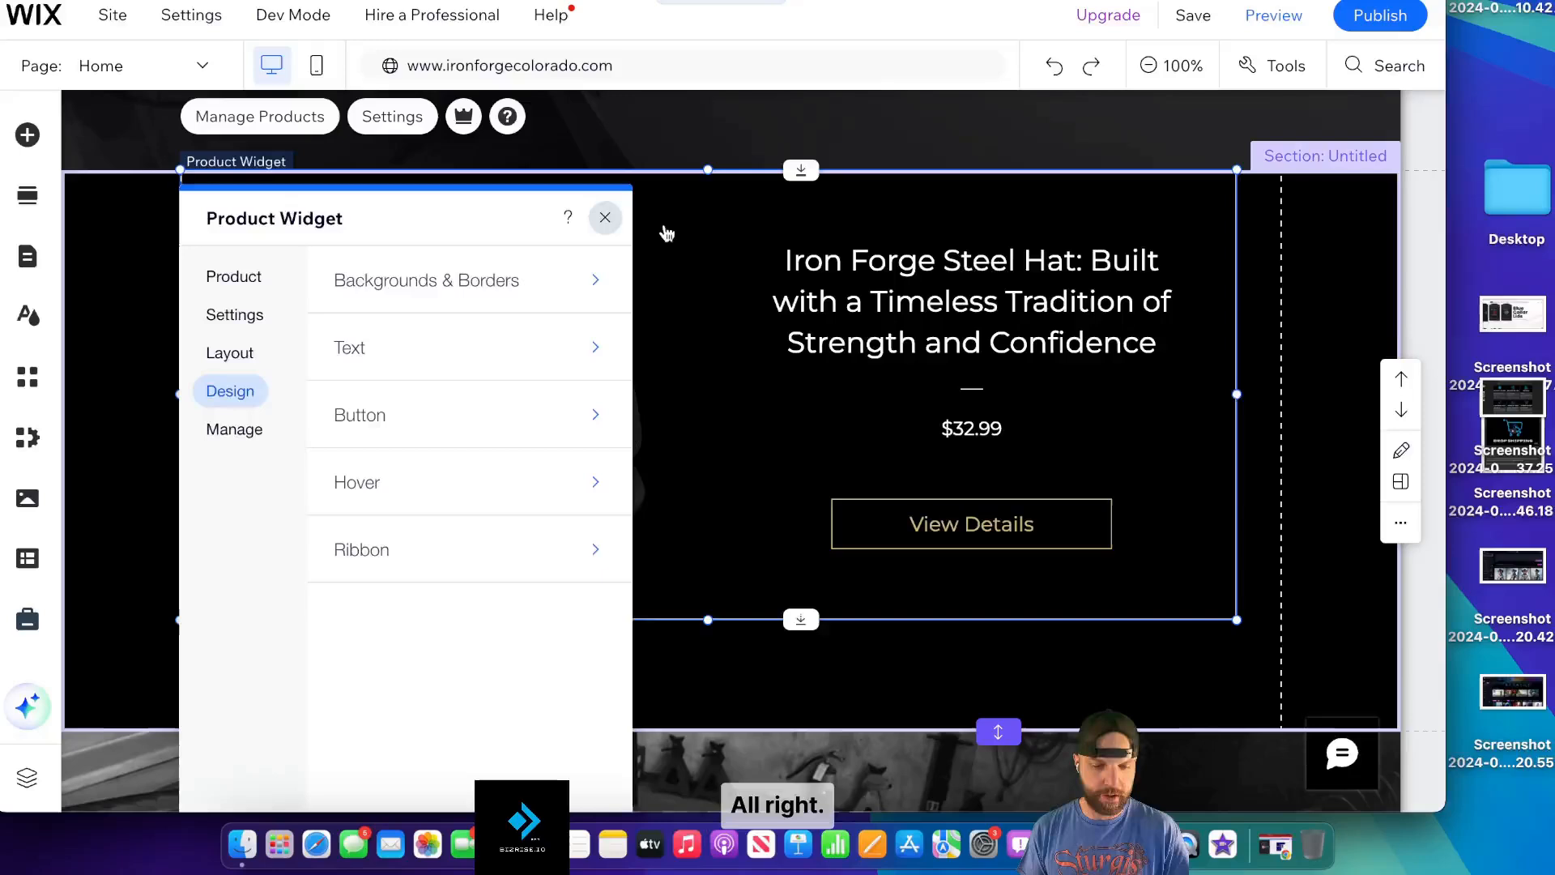
- Centre the hat widget horizontally and drag the section's bottom edge up to fit it
{"action": "scroll", "coordinate": [609, 139], "scroll_direction": "down", "scroll_amount": 2}
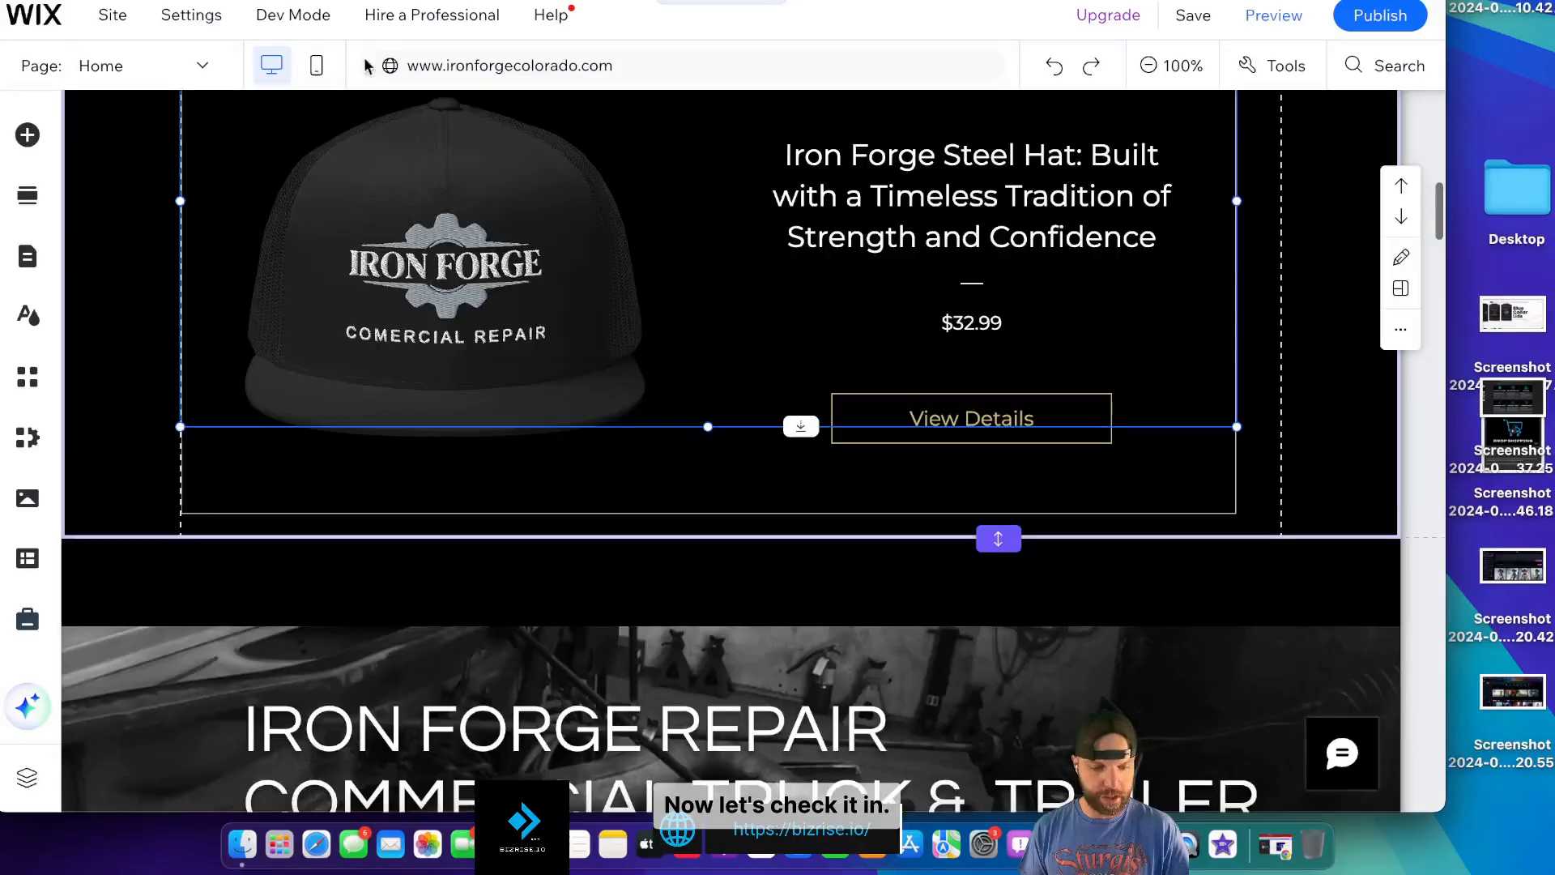
{"action": "left_click", "coordinate": [691, 338]}
{"action": "scroll", "coordinate": [765, 375], "scroll_direction": "down", "scroll_amount": 1}
{"action": "scroll", "coordinate": [728, 342], "scroll_direction": "up", "scroll_amount": 2}
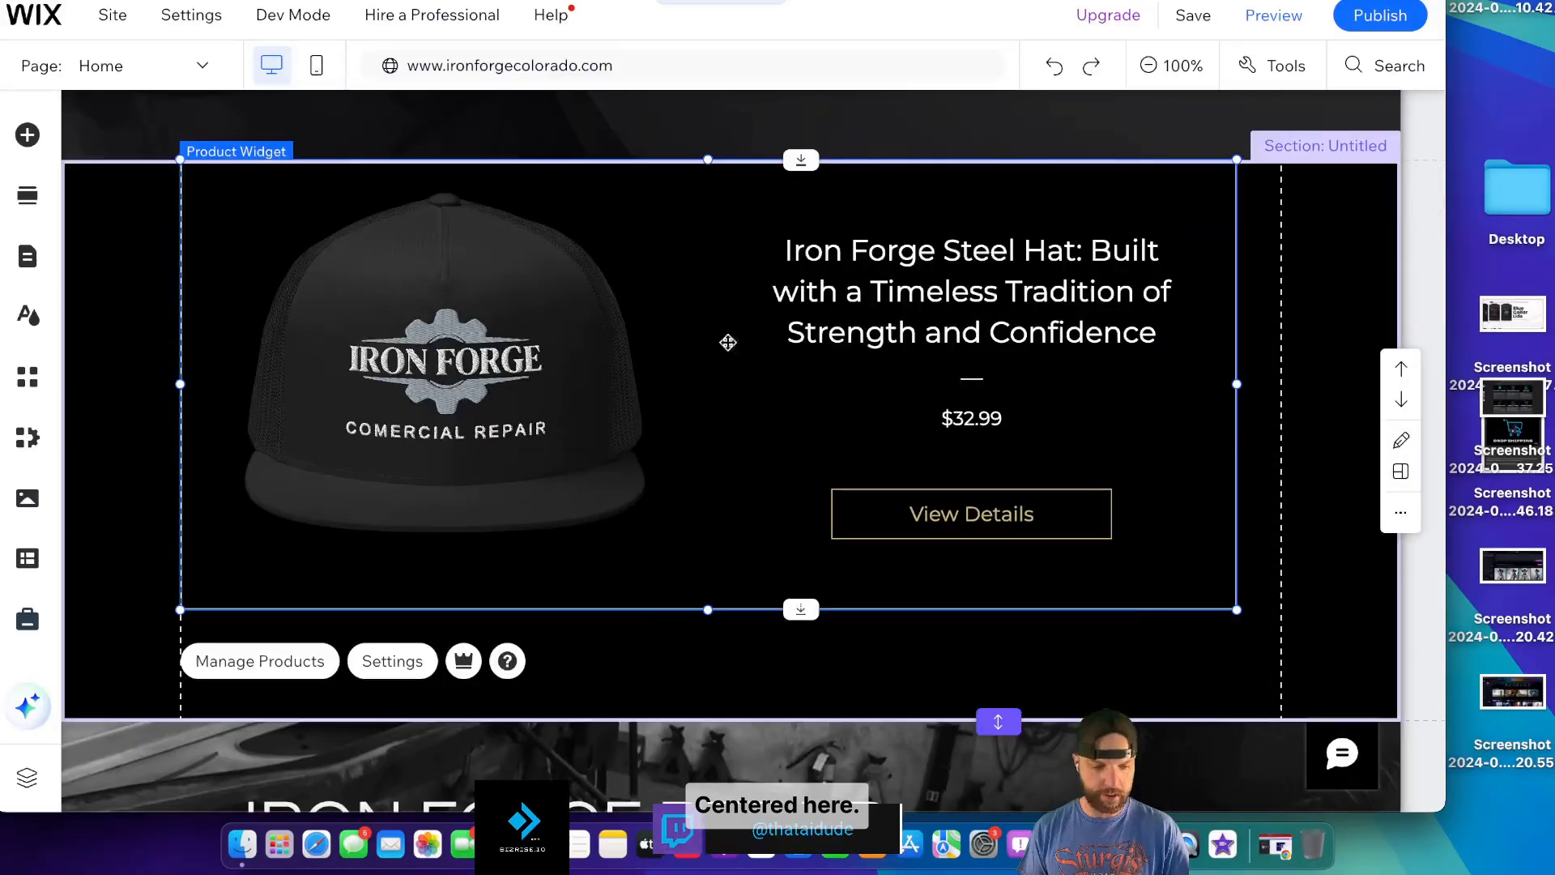
{"action": "left_click_drag", "start_coordinate": [698, 362], "coordinate": [743, 401]}
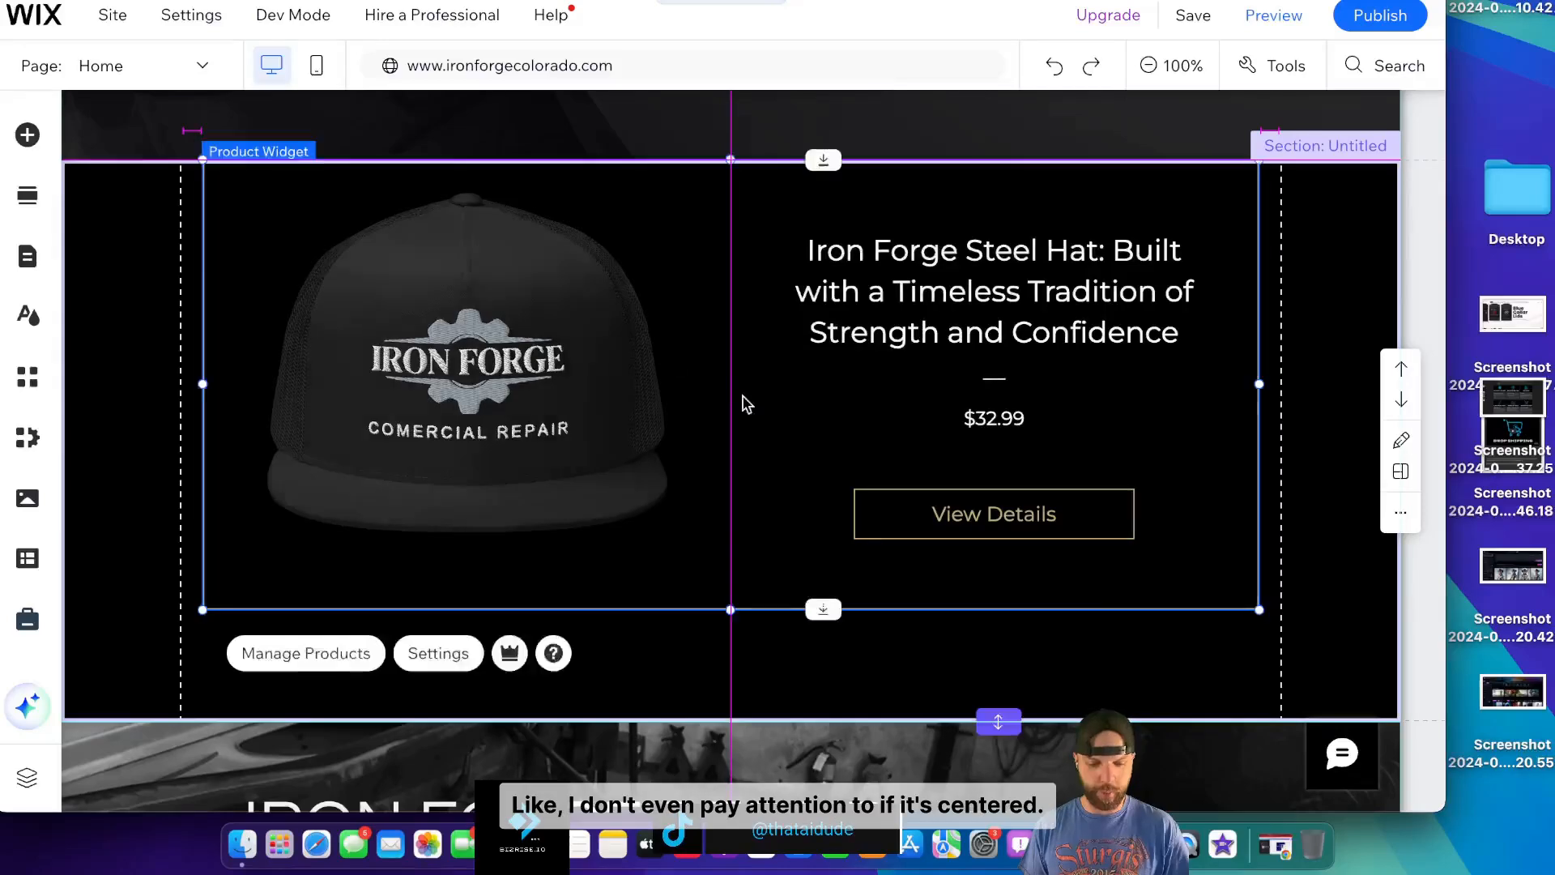
{"action": "left_click_drag", "start_coordinate": [998, 717], "coordinate": [998, 519]}
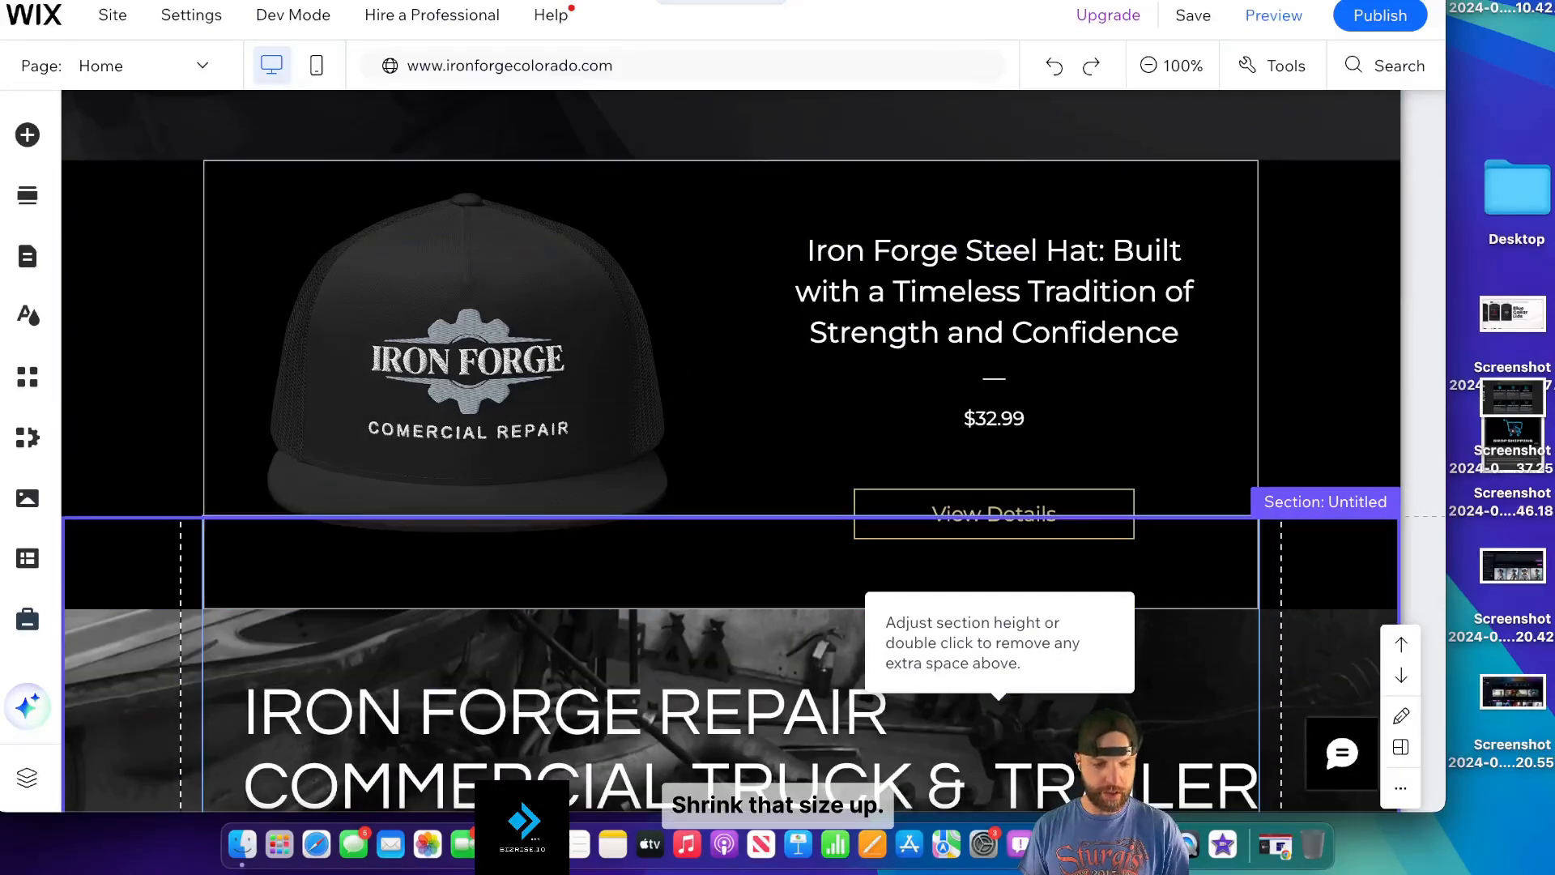
{"action": "left_click", "coordinate": [319, 72]}
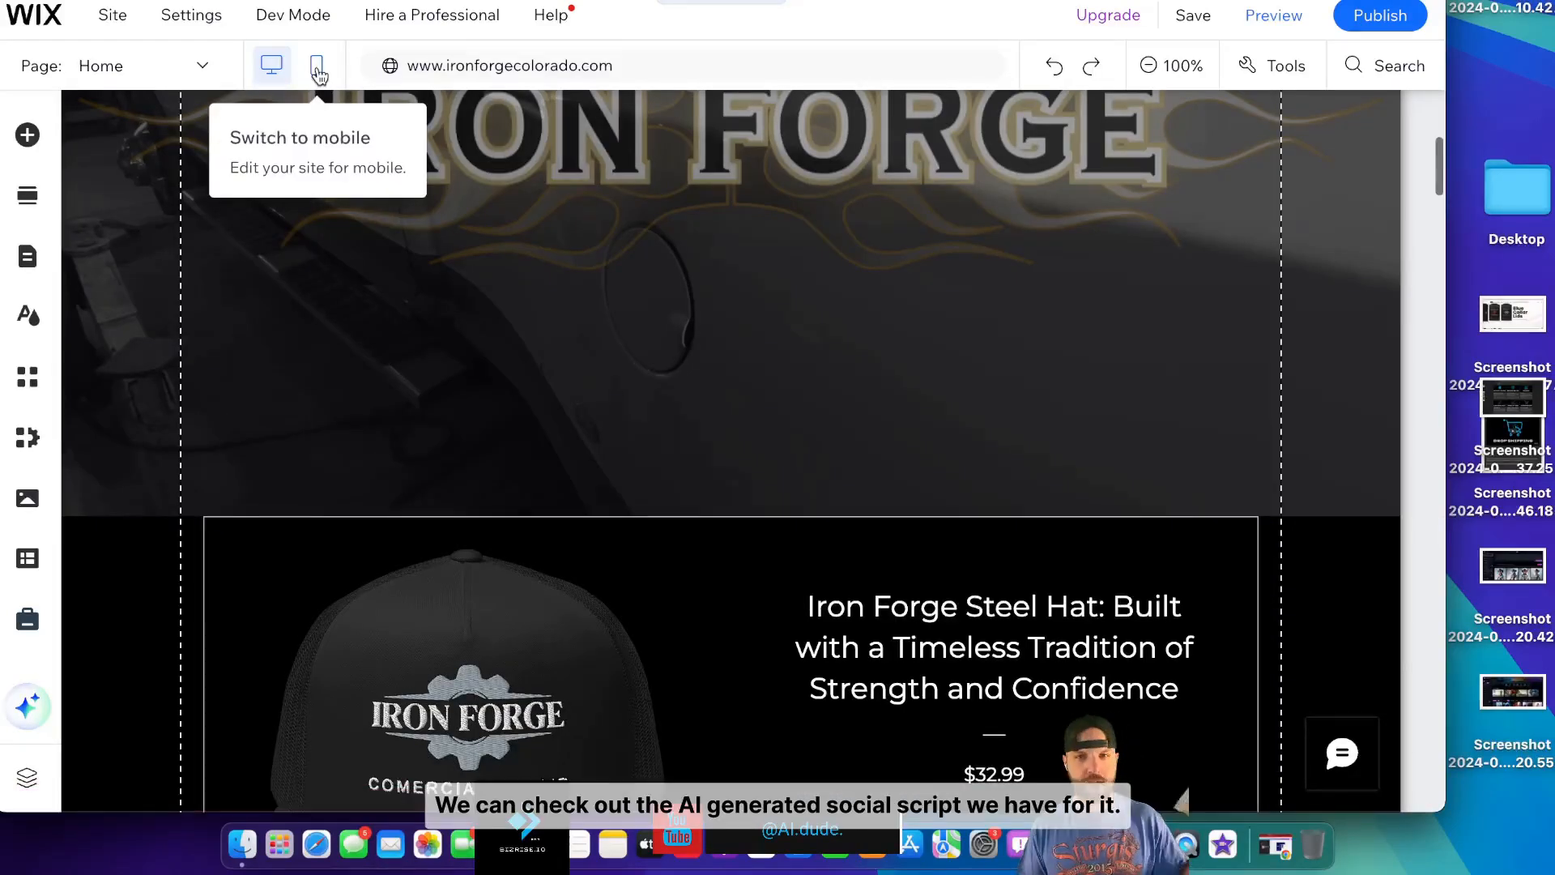
- Switch to mobile view and make the mobile page background solid black
{"action": "left_click", "coordinate": [317, 72]}
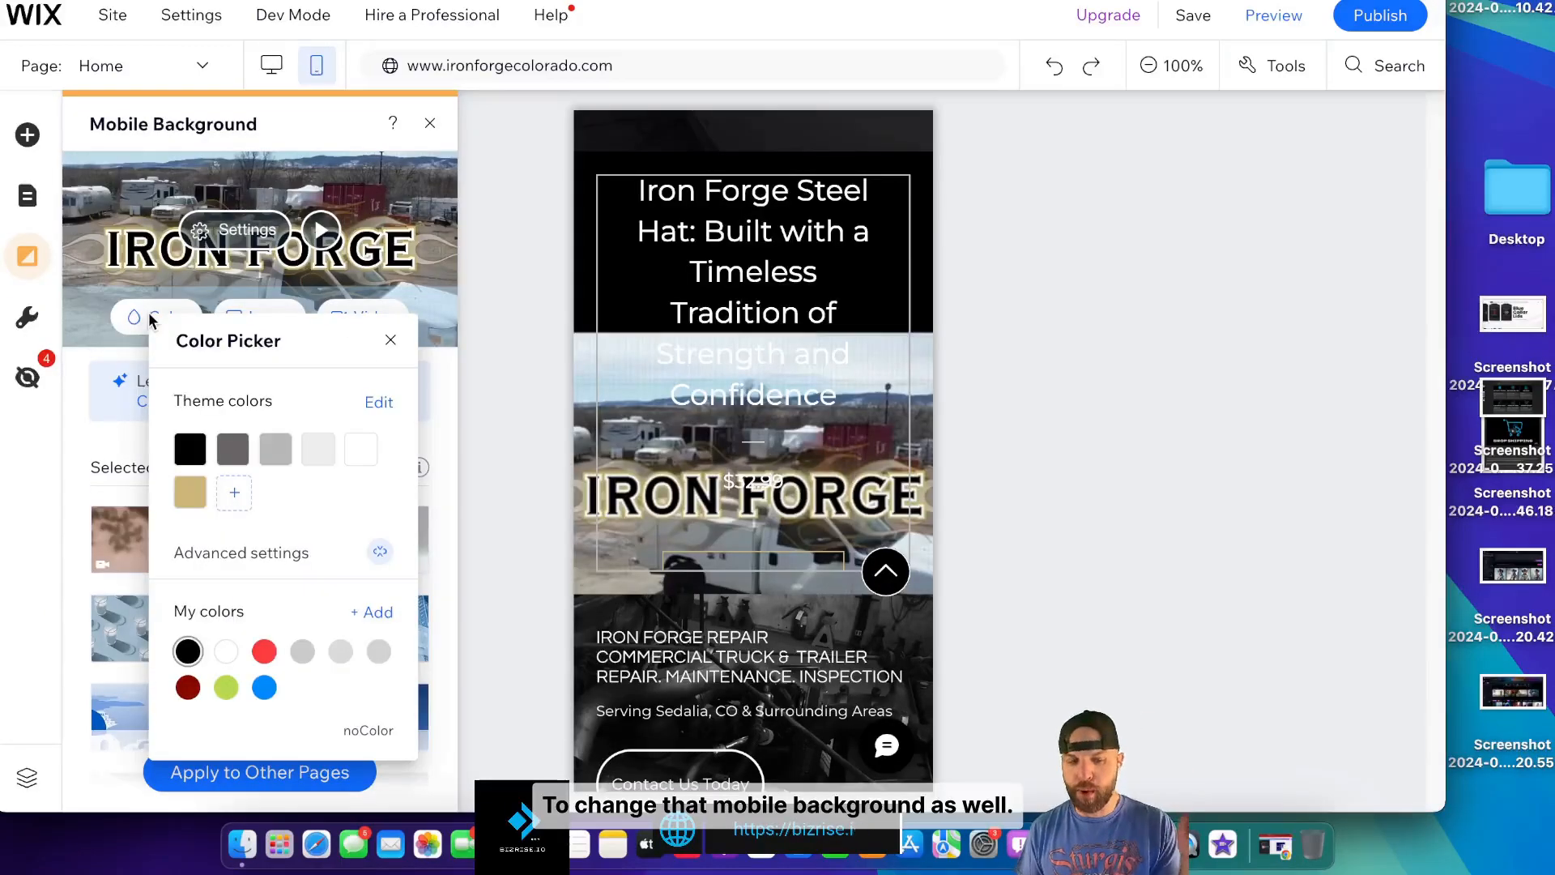
{"action": "left_click", "coordinate": [191, 447]}
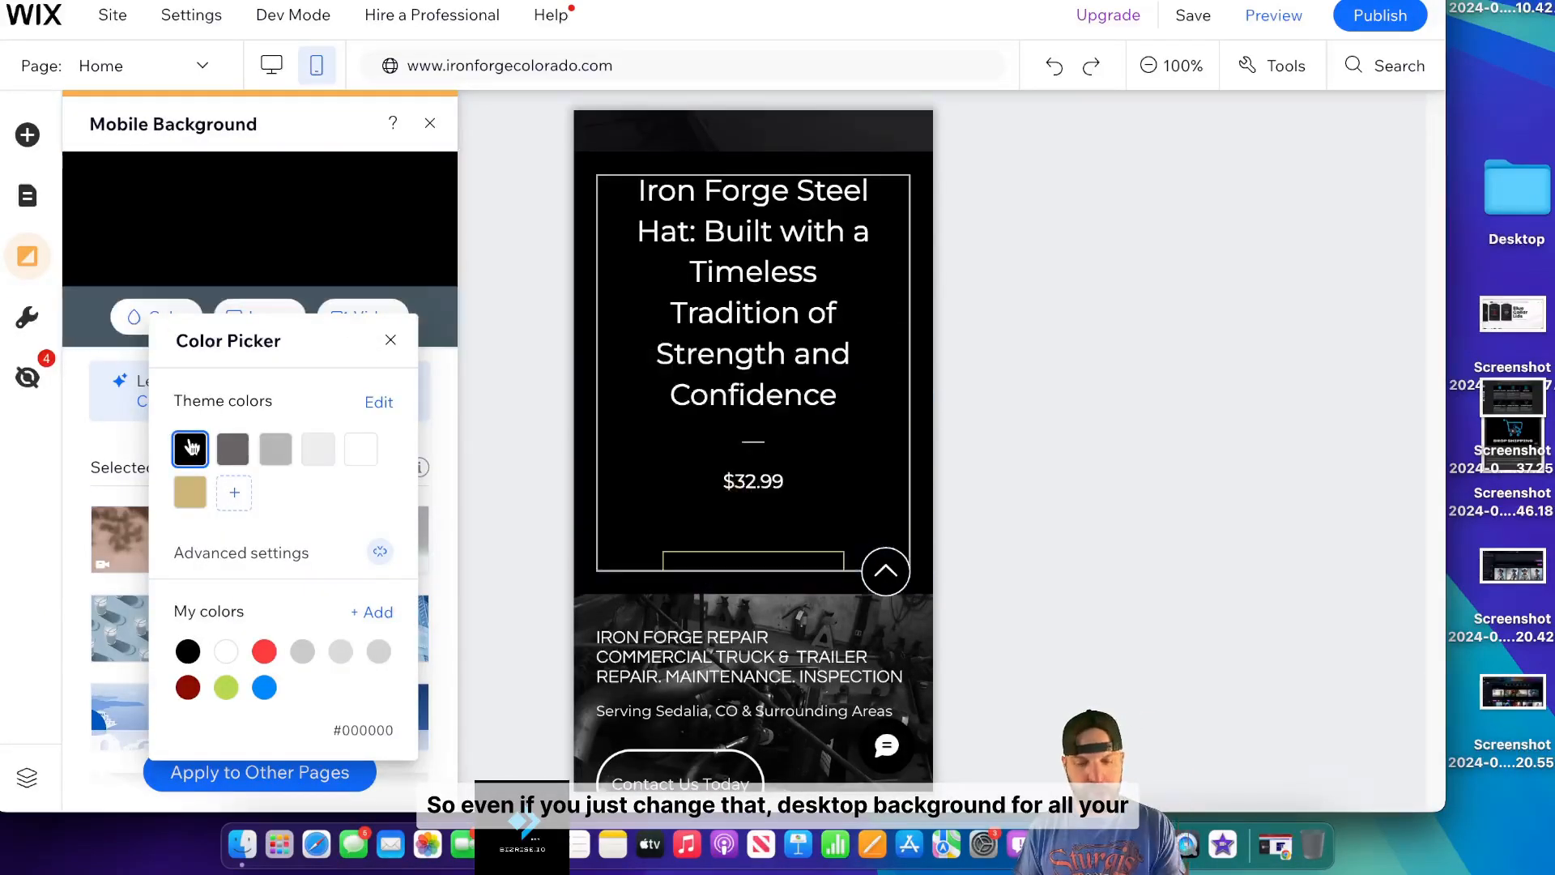
{"action": "left_click", "coordinate": [390, 340]}
- Apply the black background to other pages, checking Mobile Mechanic and All Pages
{"action": "left_click", "coordinate": [247, 774]}
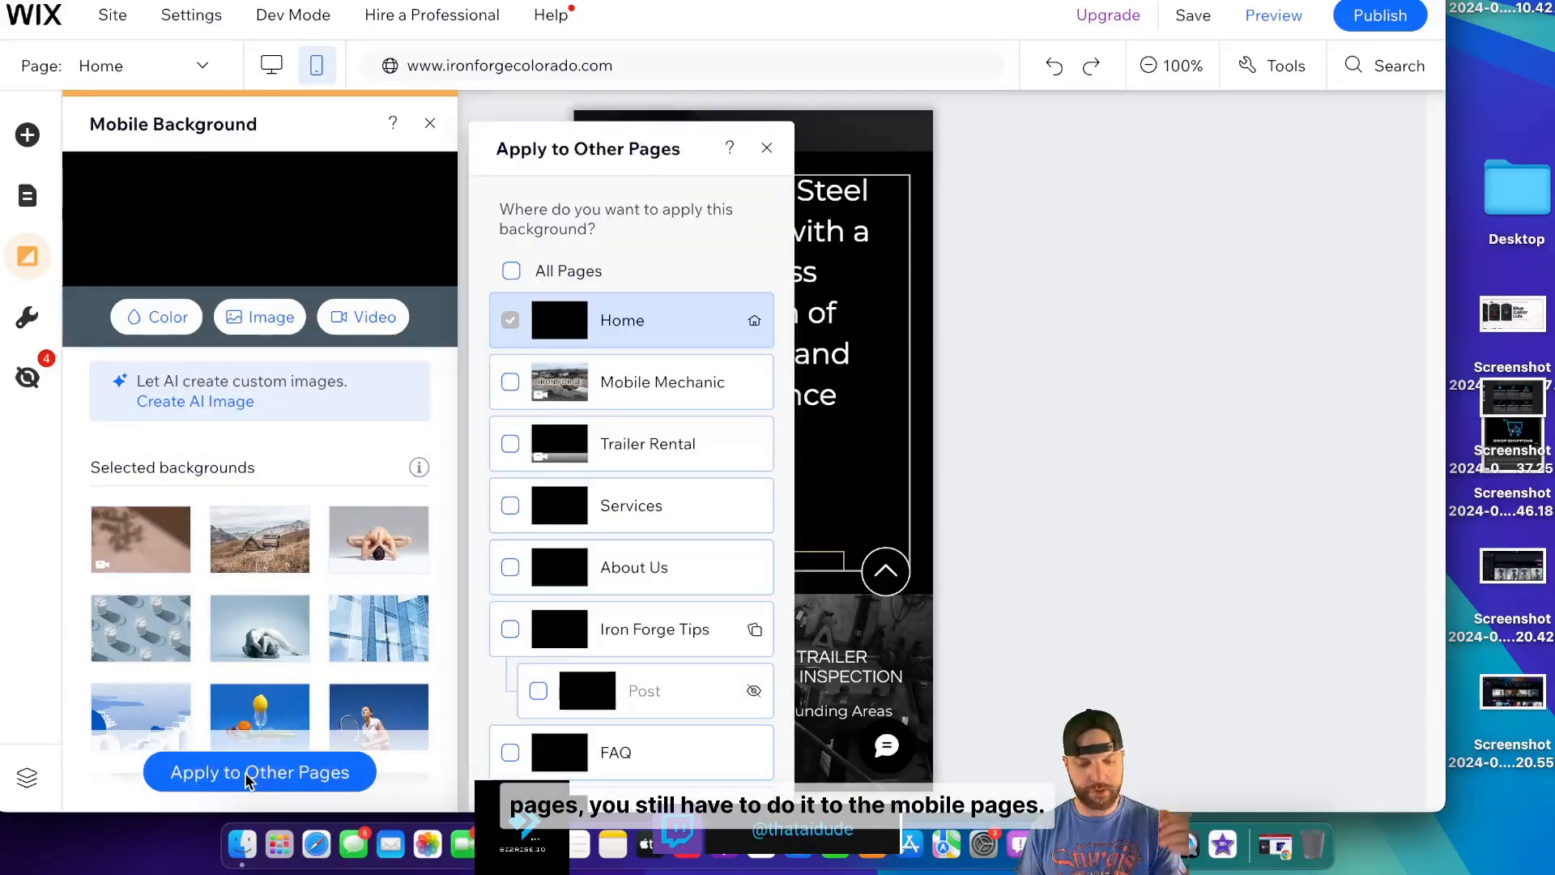
{"action": "left_click", "coordinate": [510, 381]}
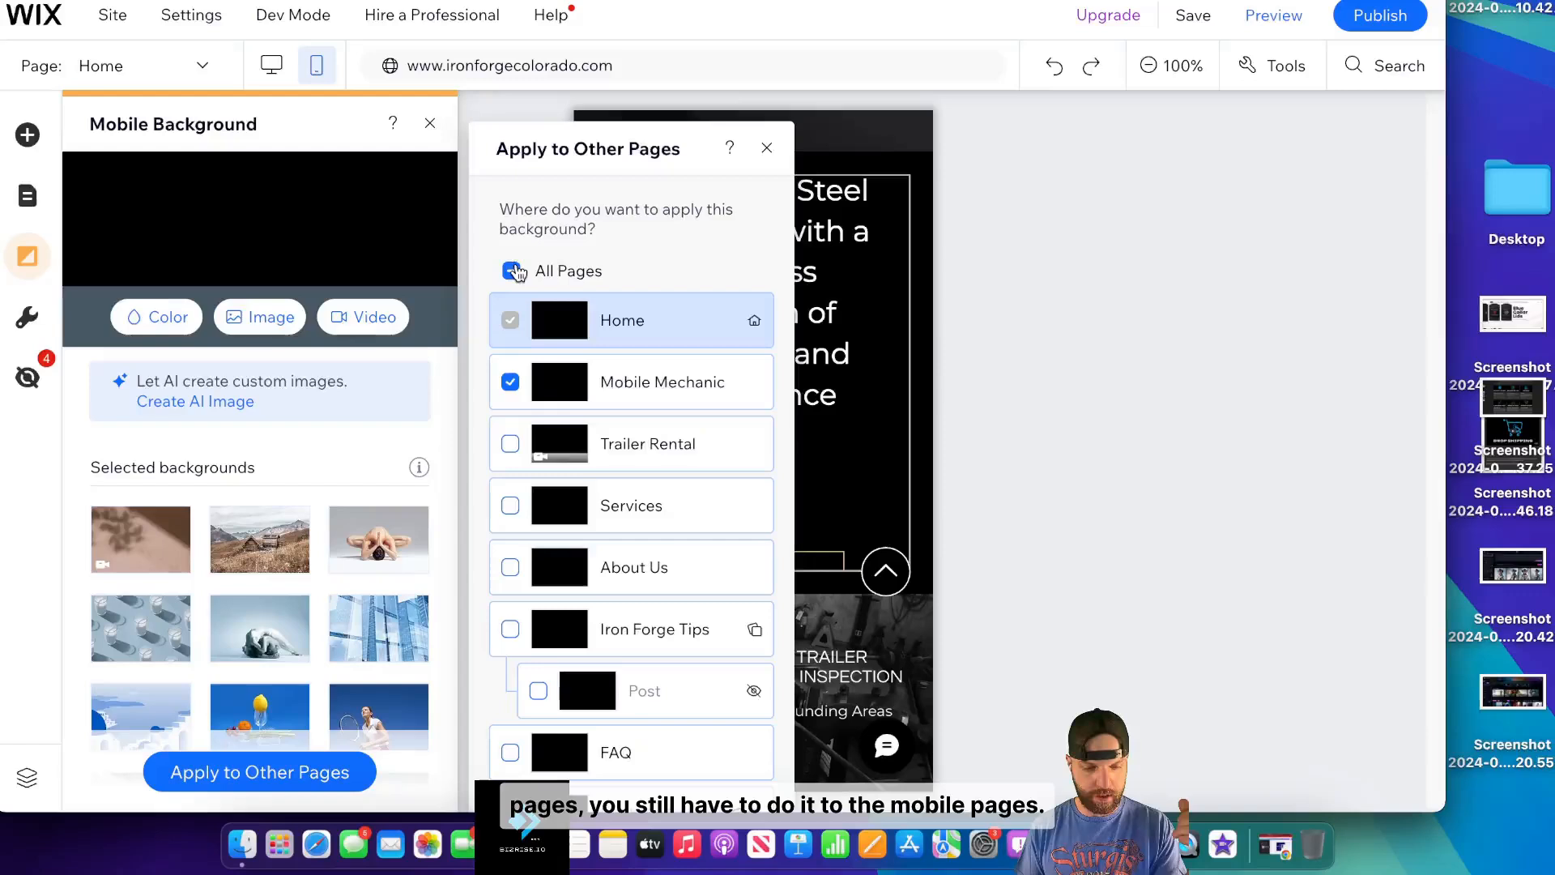
{"action": "left_click", "coordinate": [687, 247]}
{"action": "scroll", "coordinate": [706, 503], "scroll_direction": "down", "scroll_amount": 2}
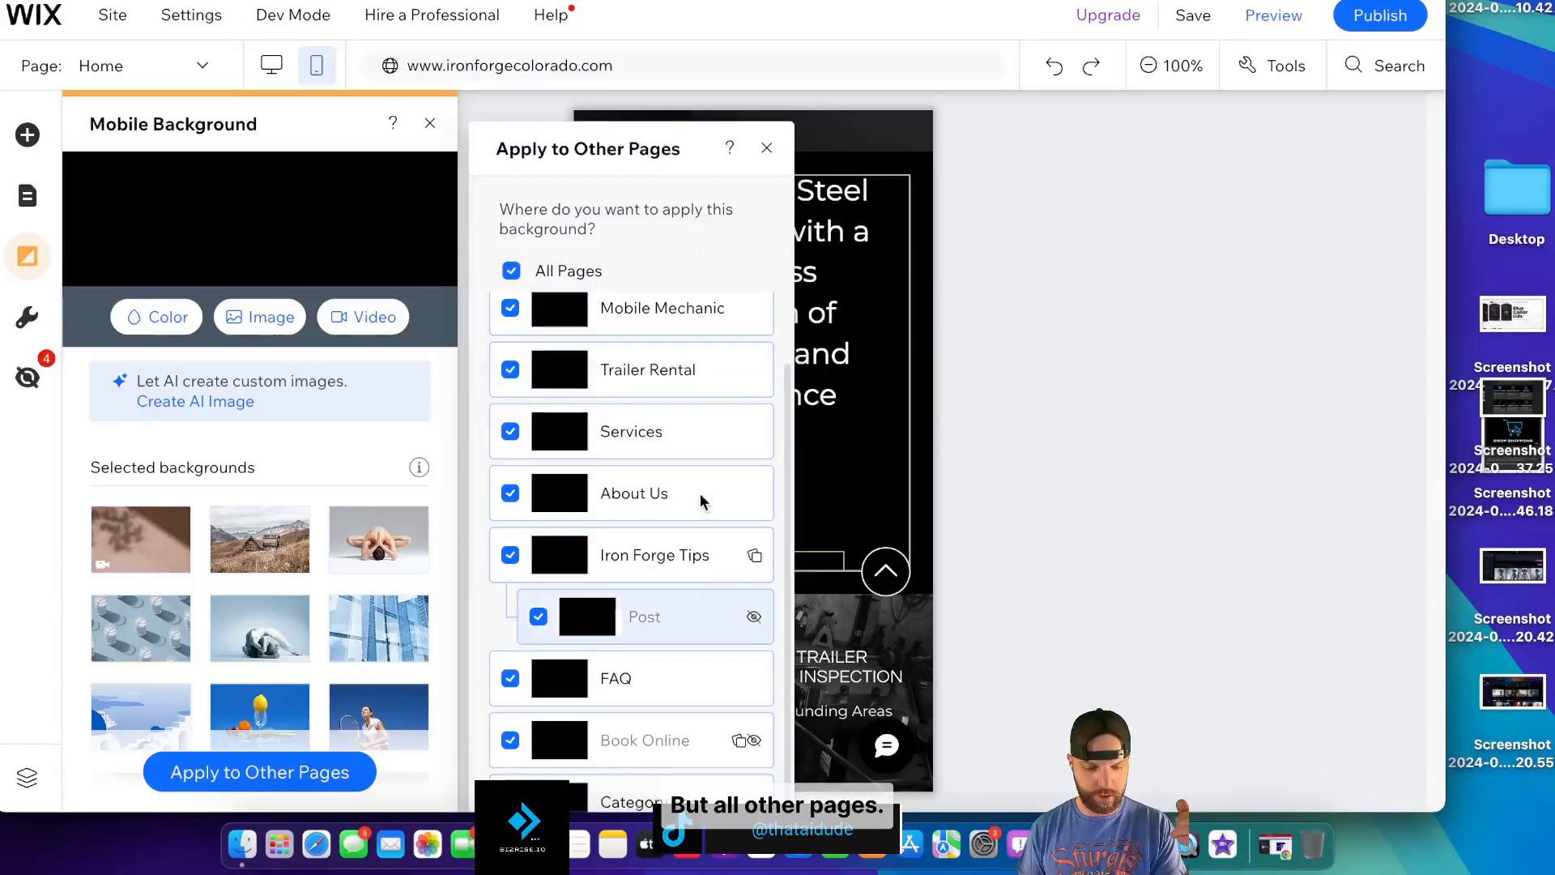
{"action": "left_click_drag", "start_coordinate": [697, 143], "coordinate": [644, 143]}
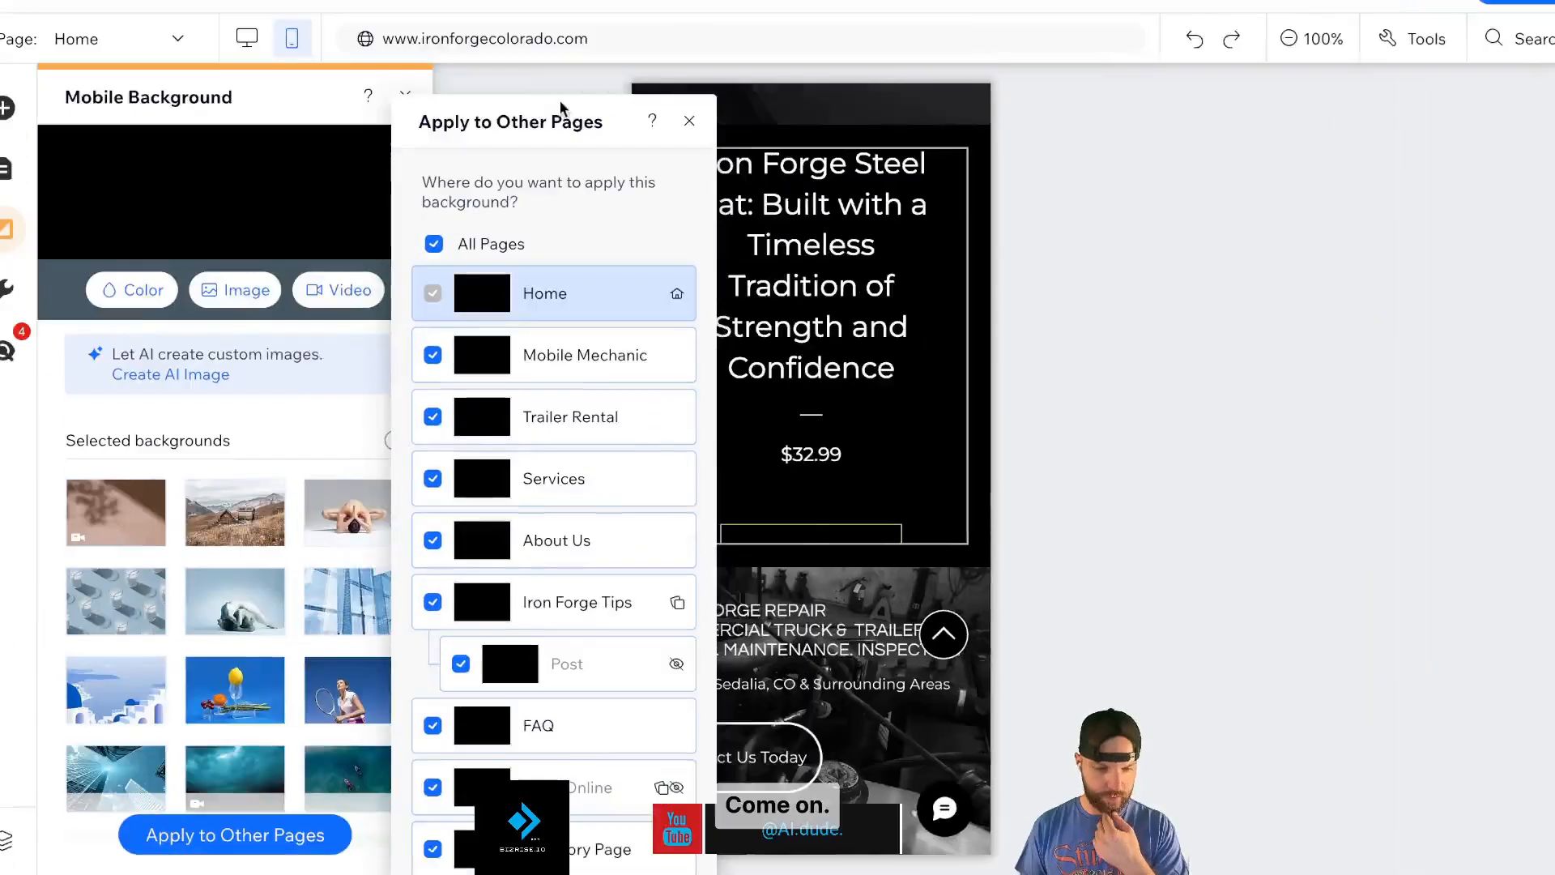
{"action": "left_click_drag", "start_coordinate": [562, 105], "coordinate": [895, 73]}
- Close the background dialogs and make the mobile product section and widget taller
{"action": "left_click", "coordinate": [982, 120]}
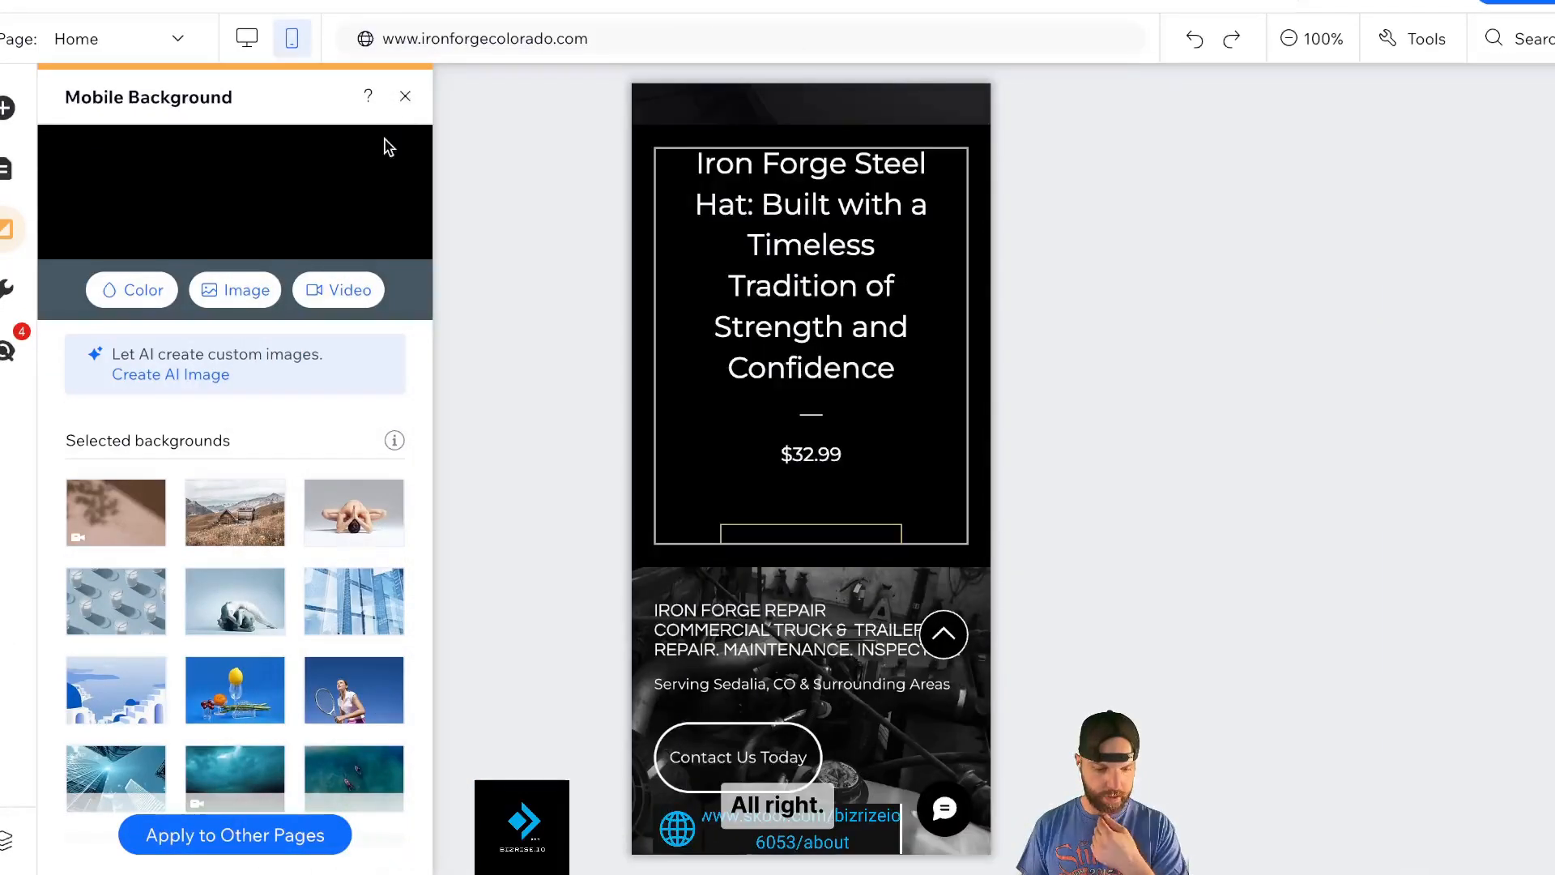
{"action": "left_click", "coordinate": [402, 99]}
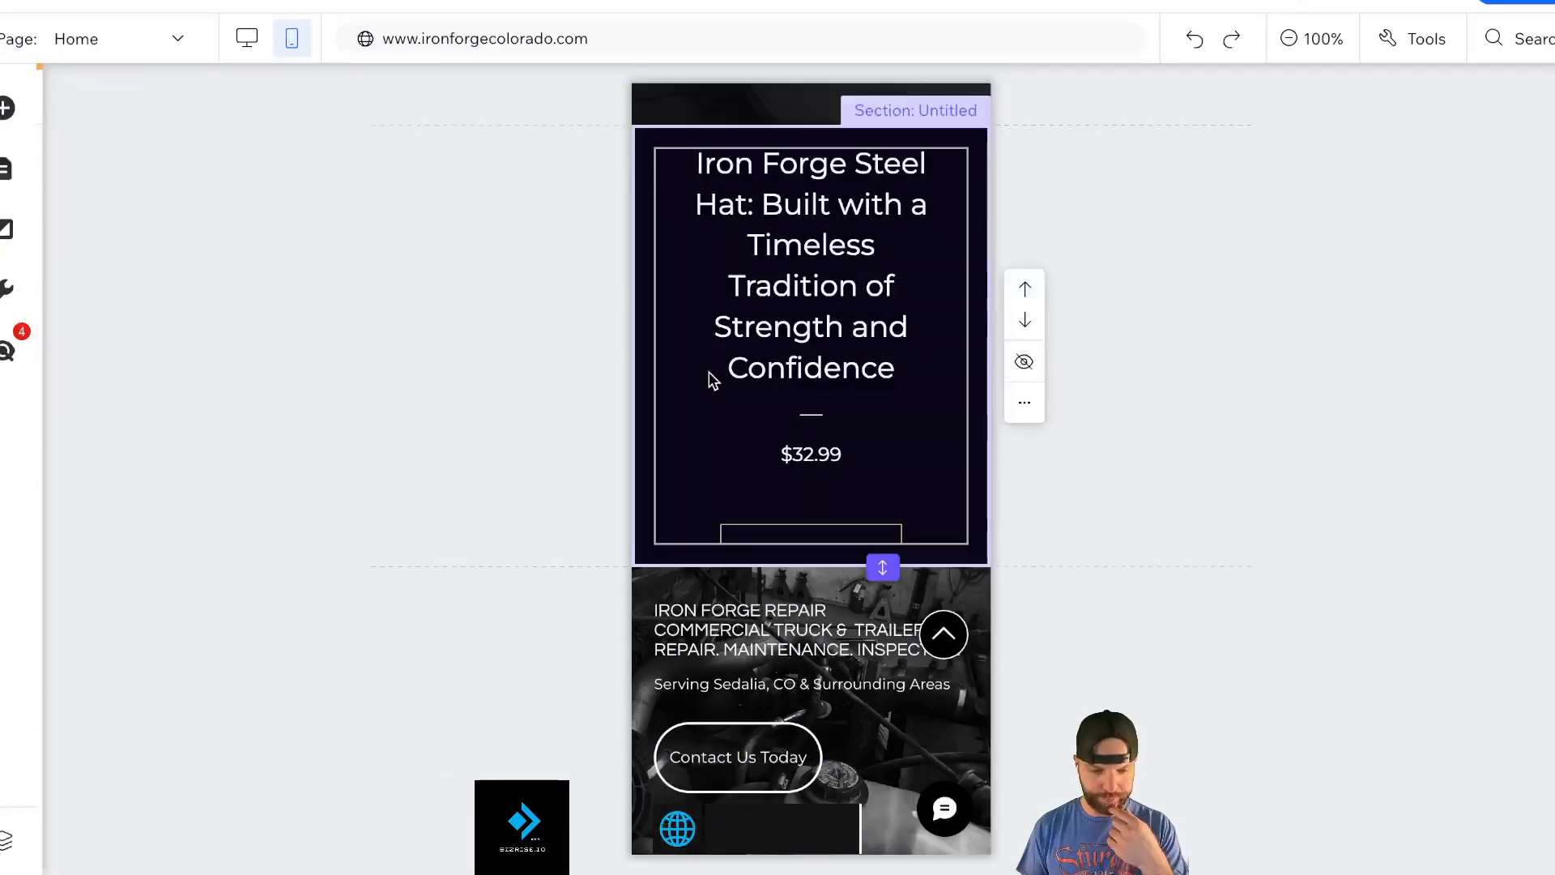
{"action": "left_click_drag", "start_coordinate": [883, 567], "coordinate": [917, 792]}
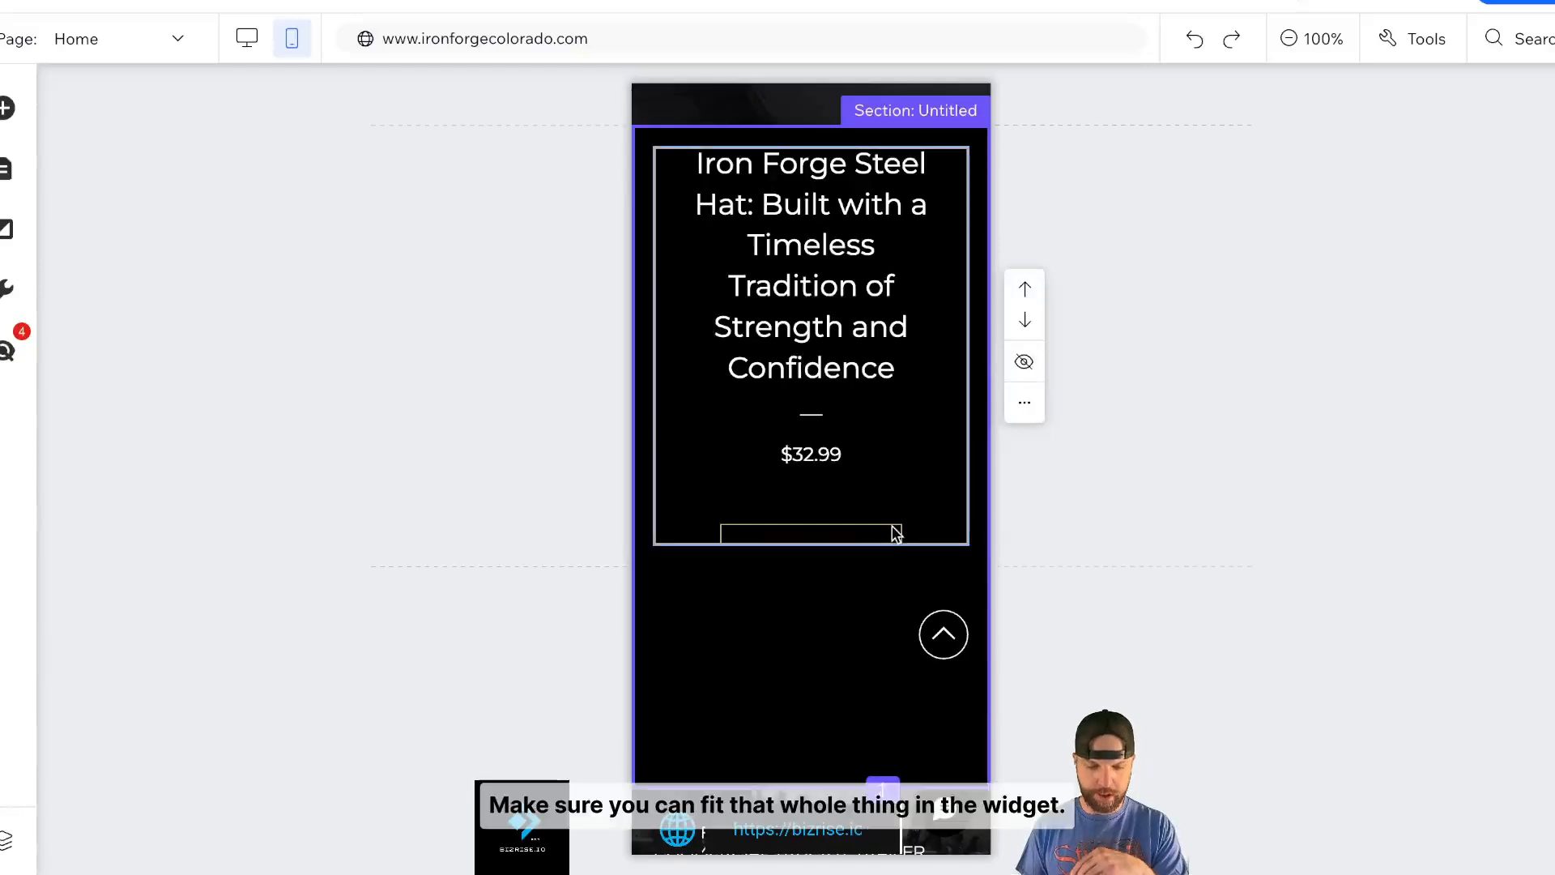
{"action": "left_click", "coordinate": [861, 530]}
{"action": "left_click_drag", "start_coordinate": [811, 544], "coordinate": [811, 585]}
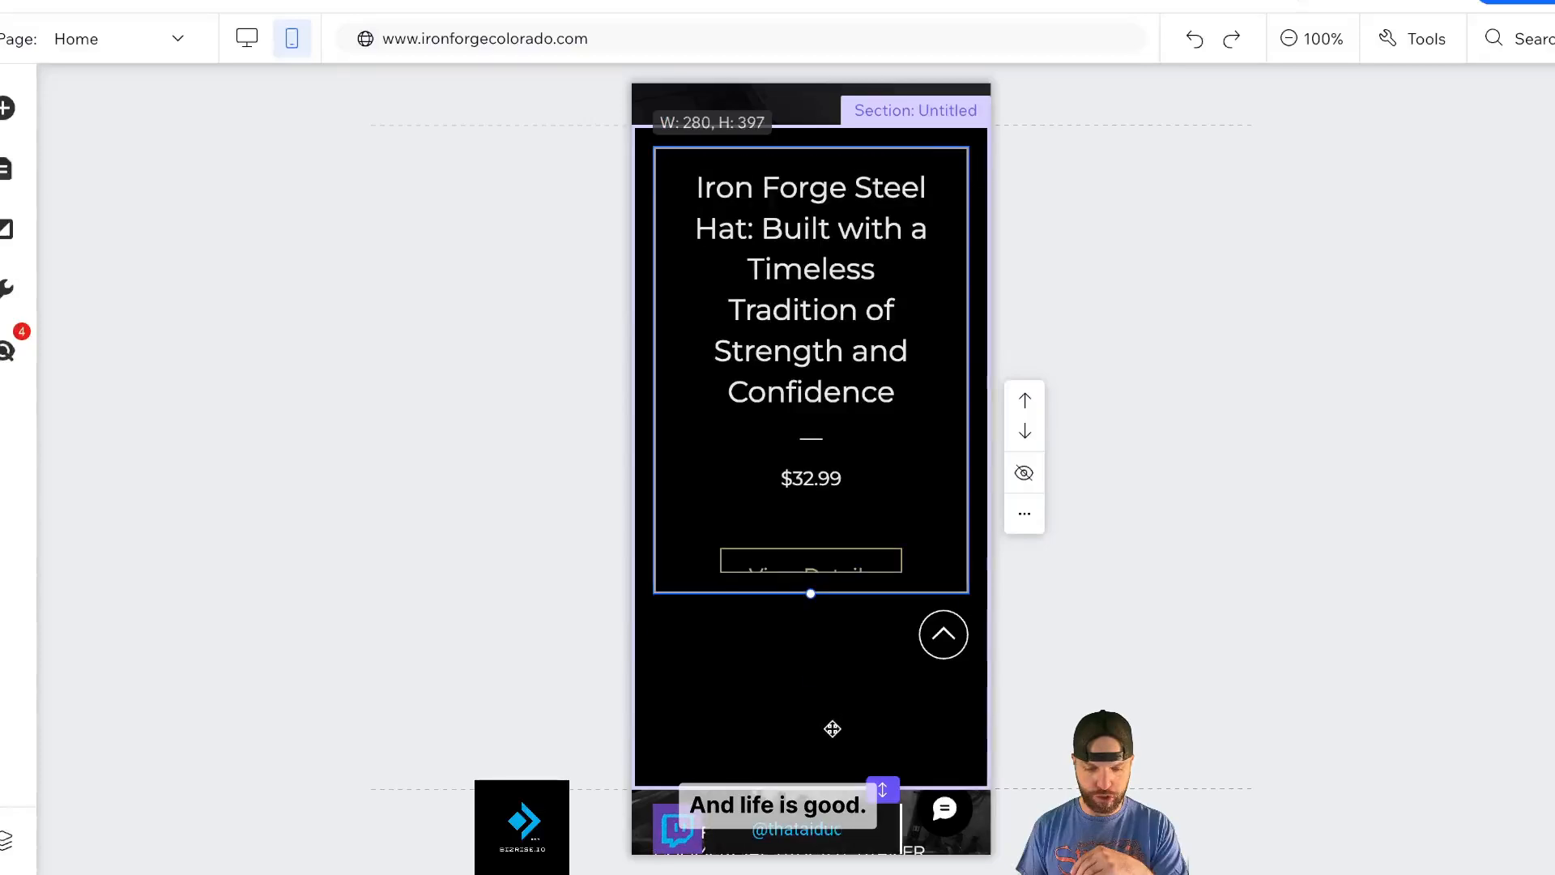
{"action": "mouse_move", "coordinate": [834, 771]}
{"action": "left_mouse_down"}
{"action": "mouse_move", "coordinate": [812, 743]}
{"action": "mouse_move", "coordinate": [828, 747]}
{"action": "left_mouse_up"}
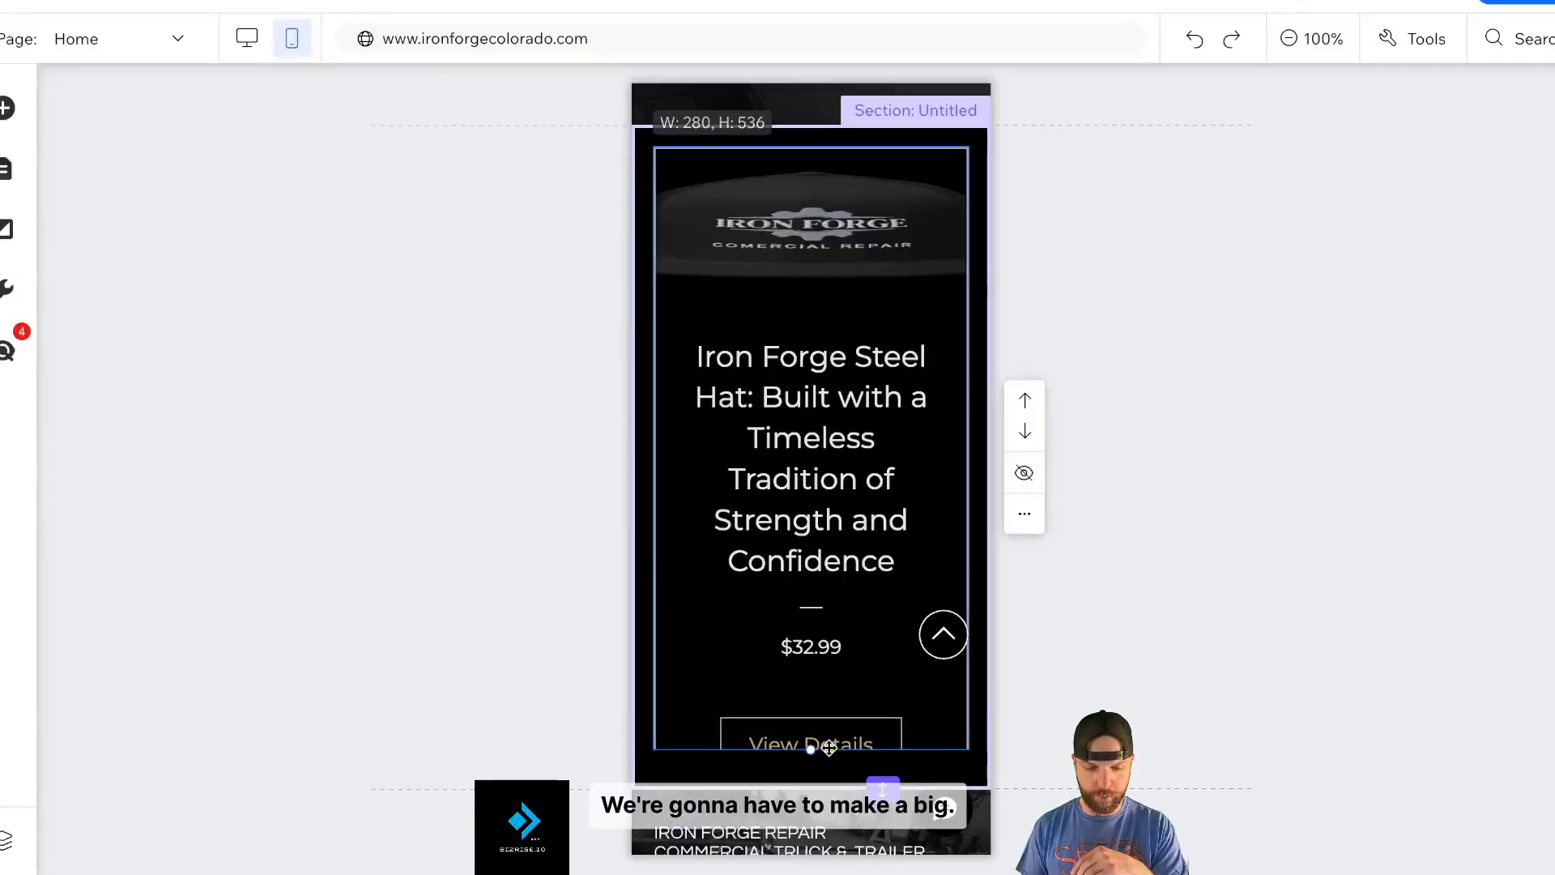
- Stretch the hat widget further so its image shows, then return to desktop view
{"action": "scroll", "coordinate": [993, 421], "scroll_direction": "down", "scroll_amount": 5}
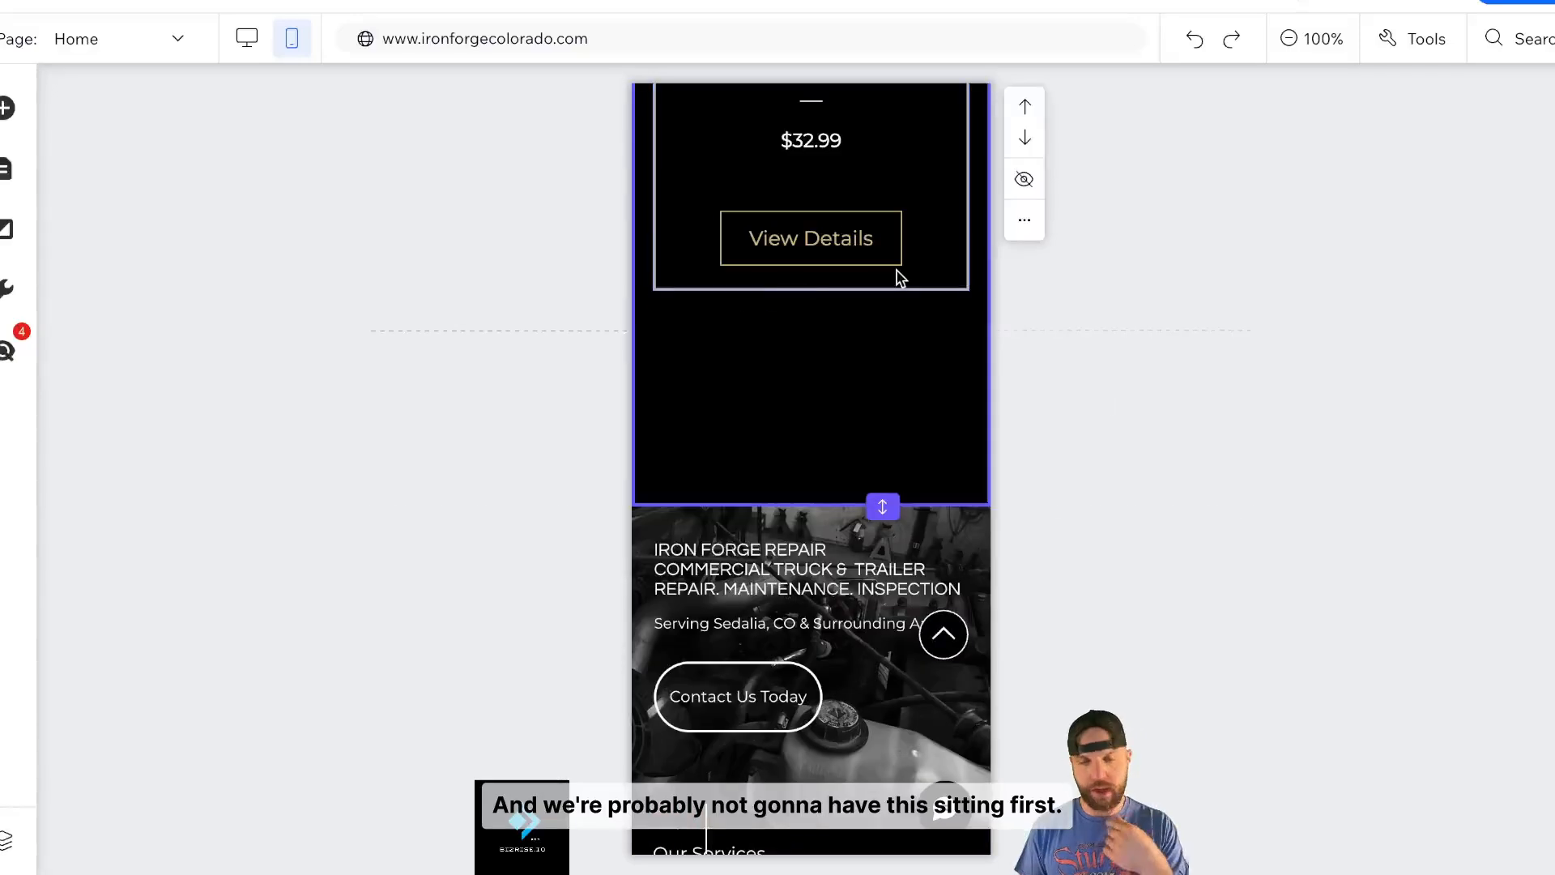
{"action": "left_click", "coordinate": [898, 274]}
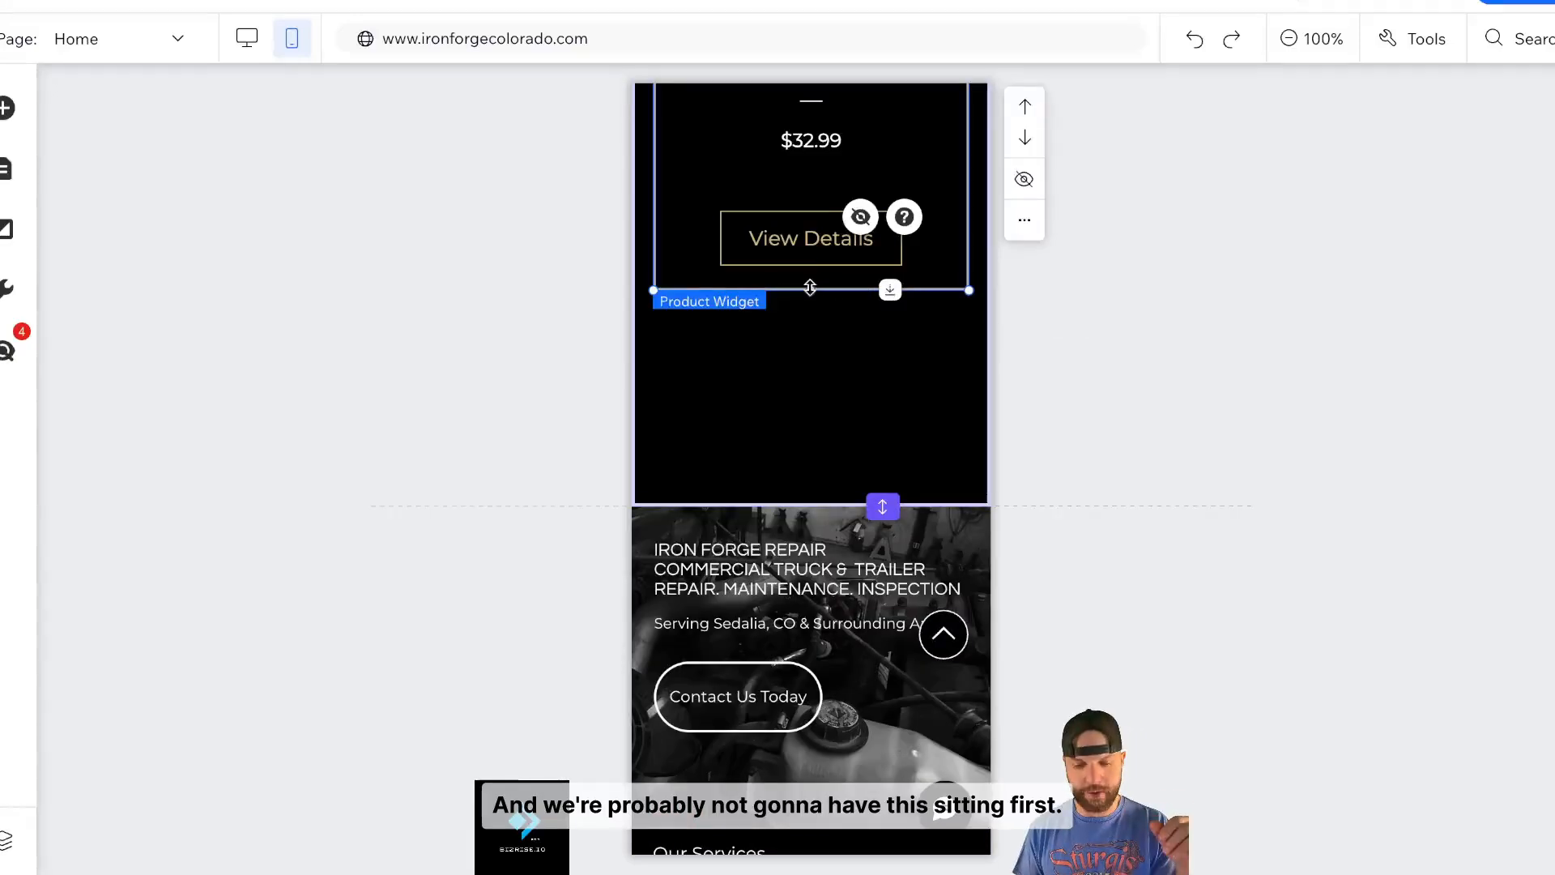
{"action": "left_click_drag", "start_coordinate": [811, 426], "coordinate": [808, 477]}
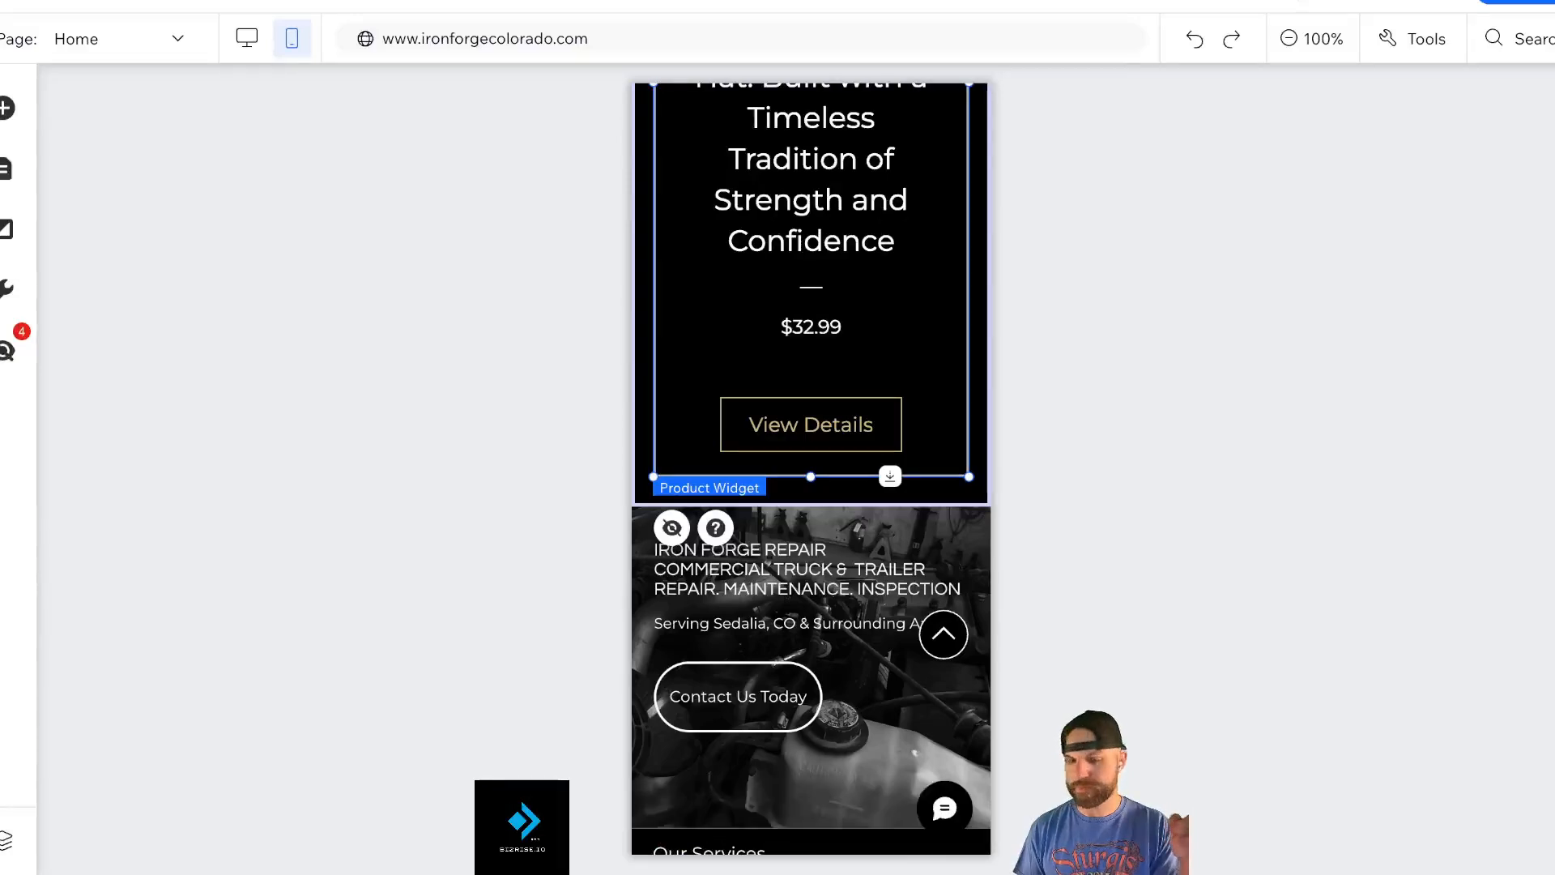
{"action": "scroll", "coordinate": [1097, 295], "scroll_direction": "up", "scroll_amount": 5}
{"action": "scroll", "coordinate": [891, 260], "scroll_direction": "up", "scroll_amount": 1}
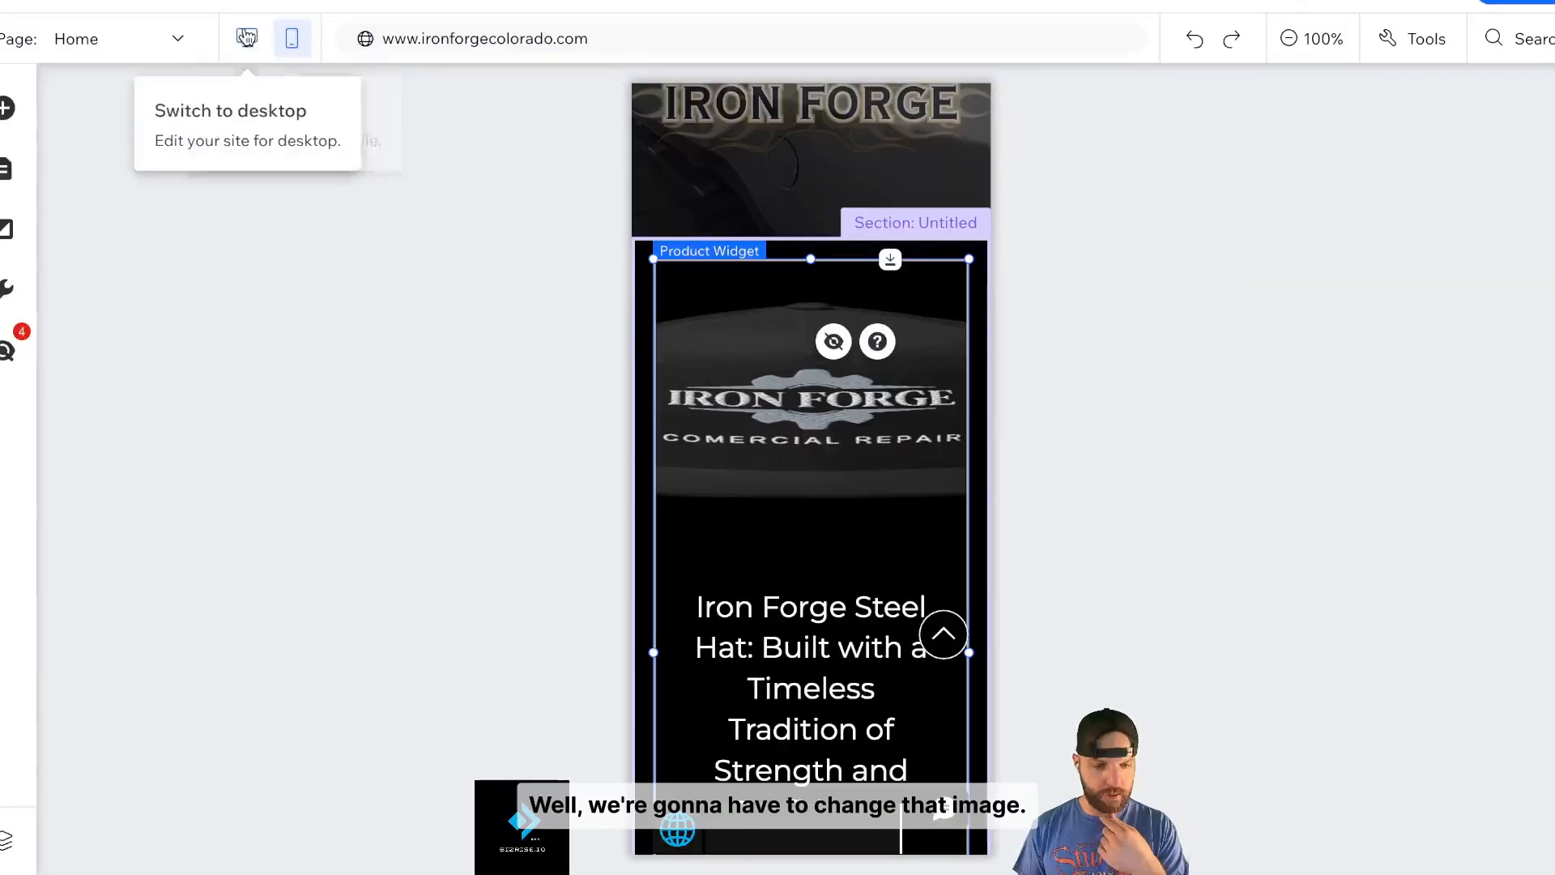
{"action": "left_click", "coordinate": [247, 37]}
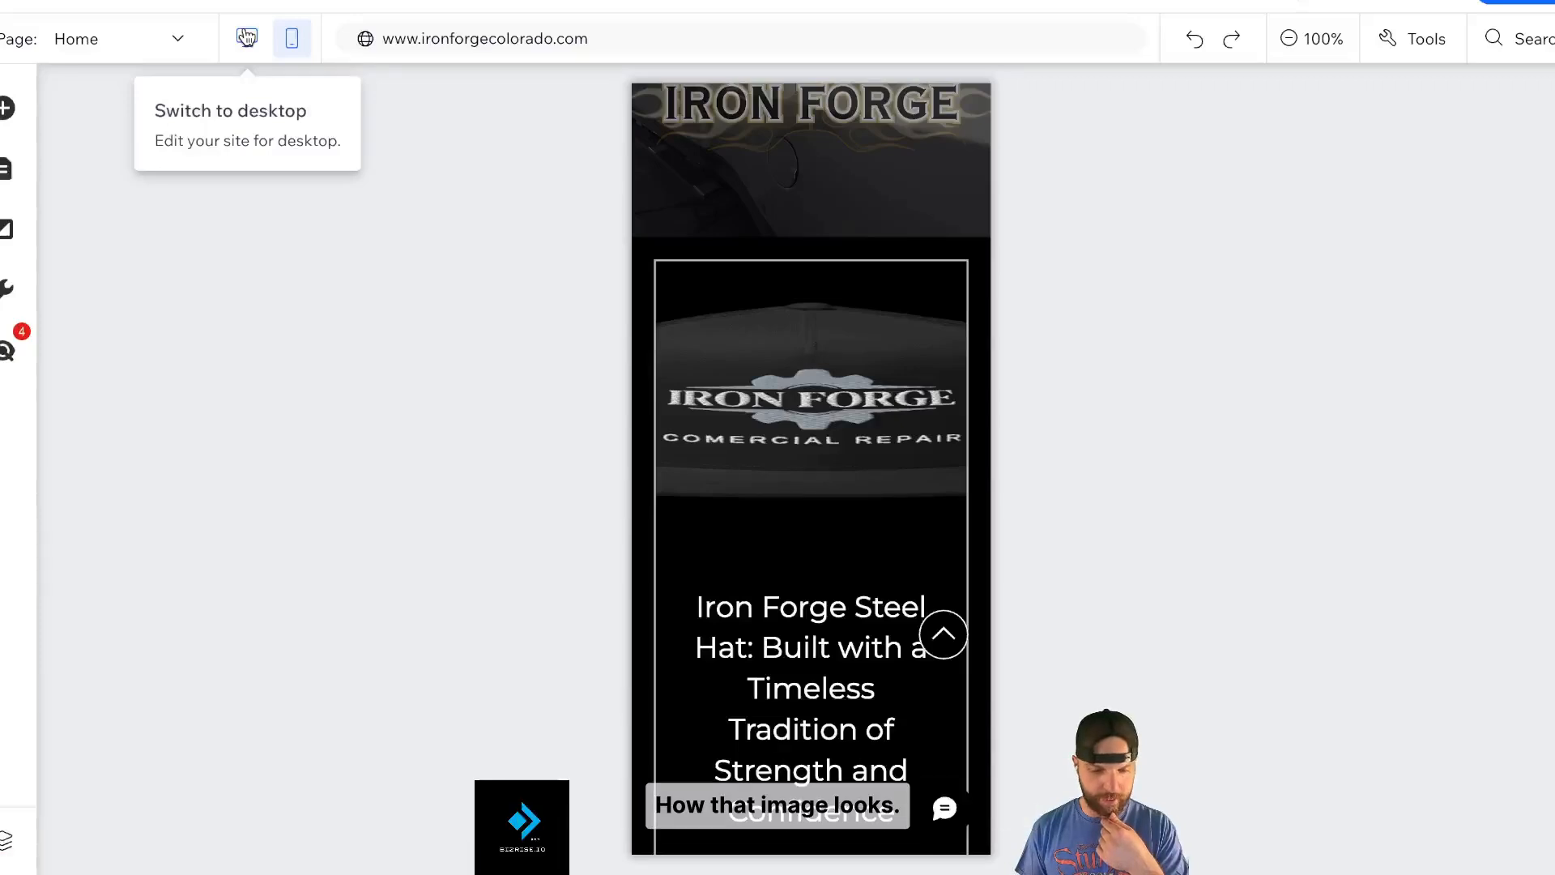
{"action": "left_click", "coordinate": [248, 39]}
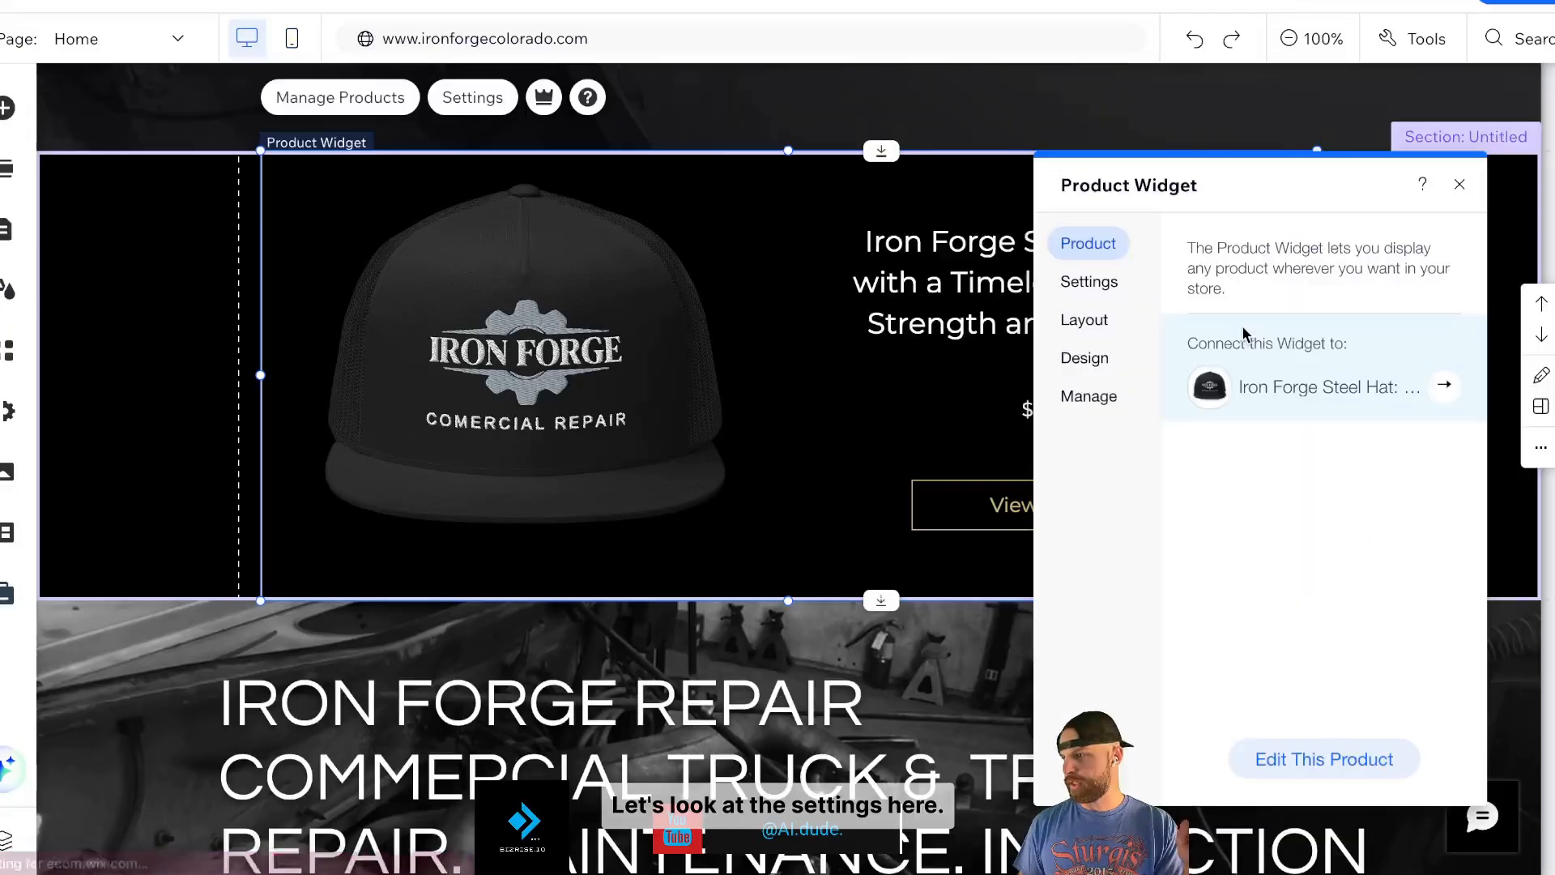
- After checking the product widget settings, move the mobile Welcome section above the Iron Forge Steel Hat section
{"action": "left_click", "coordinate": [1111, 281]}
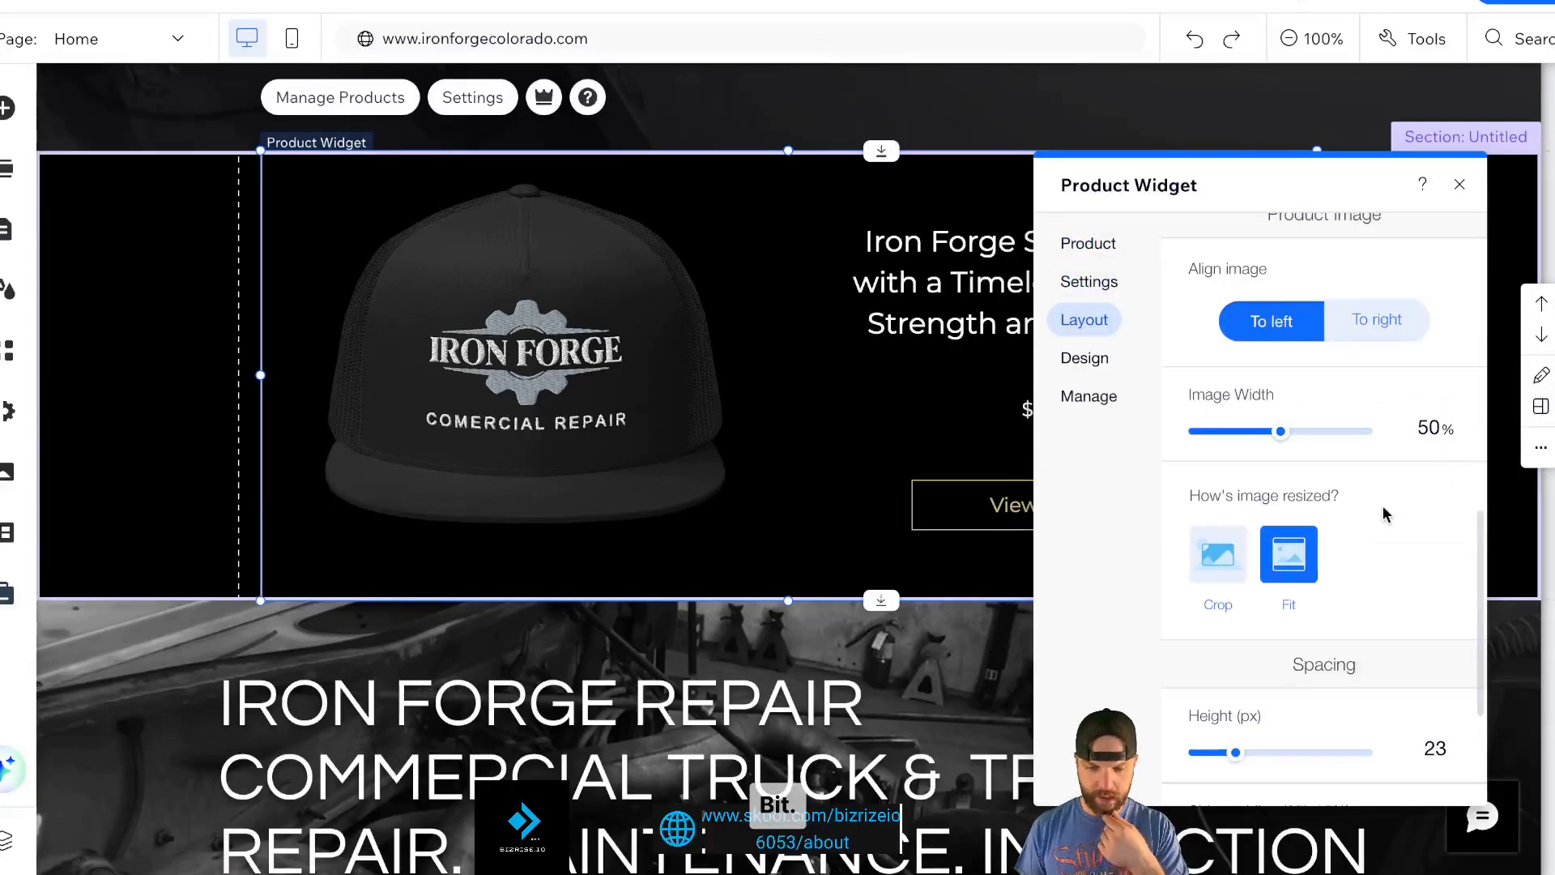
{"action": "left_click", "coordinate": [1459, 190]}
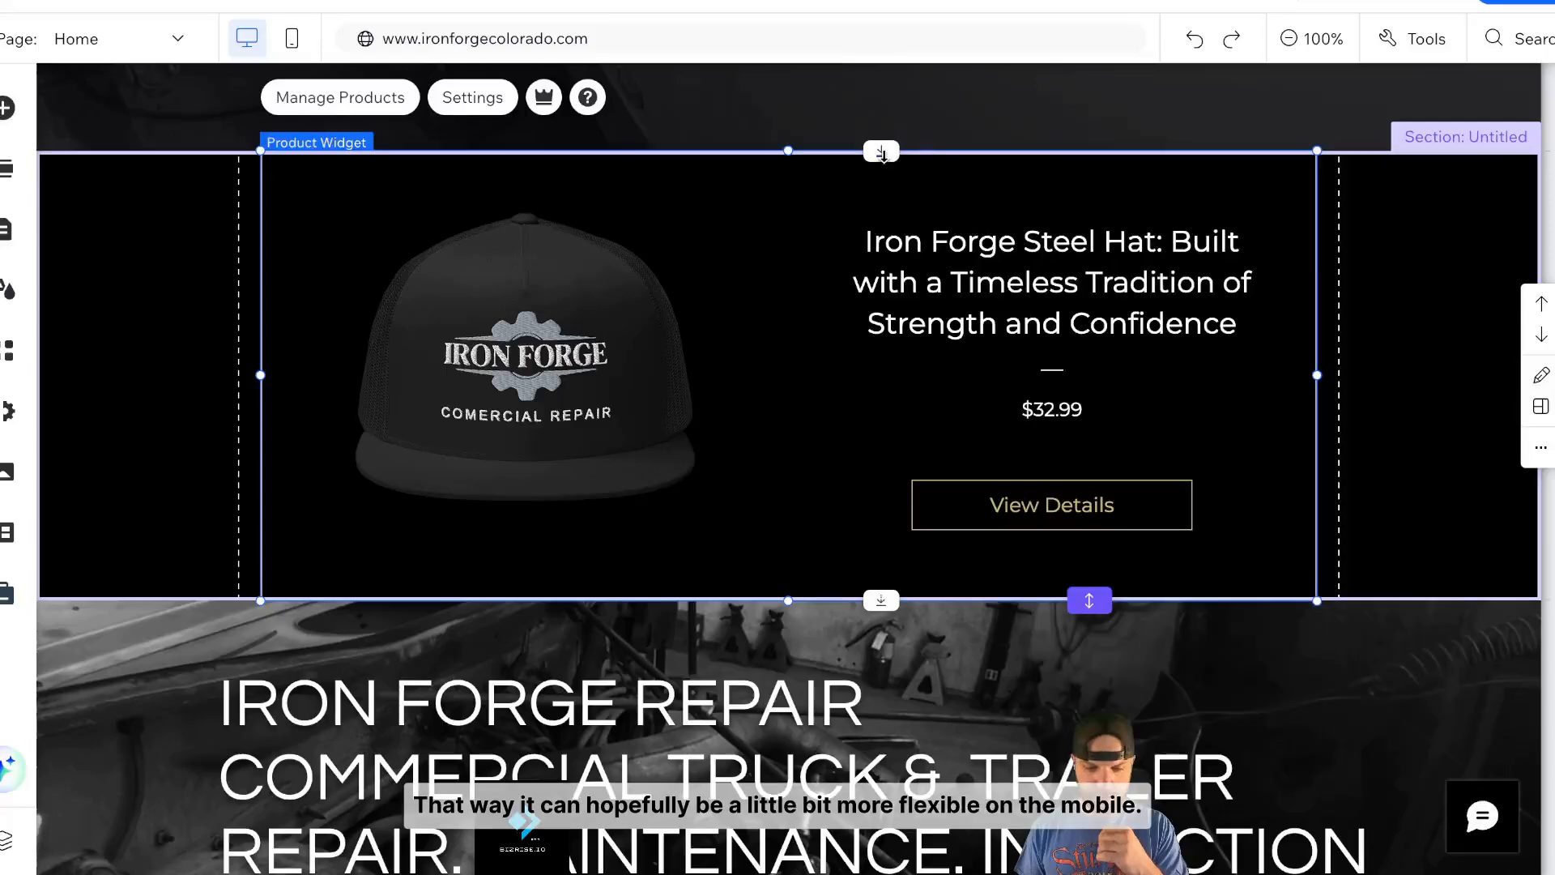
{"action": "left_click", "coordinate": [293, 38]}
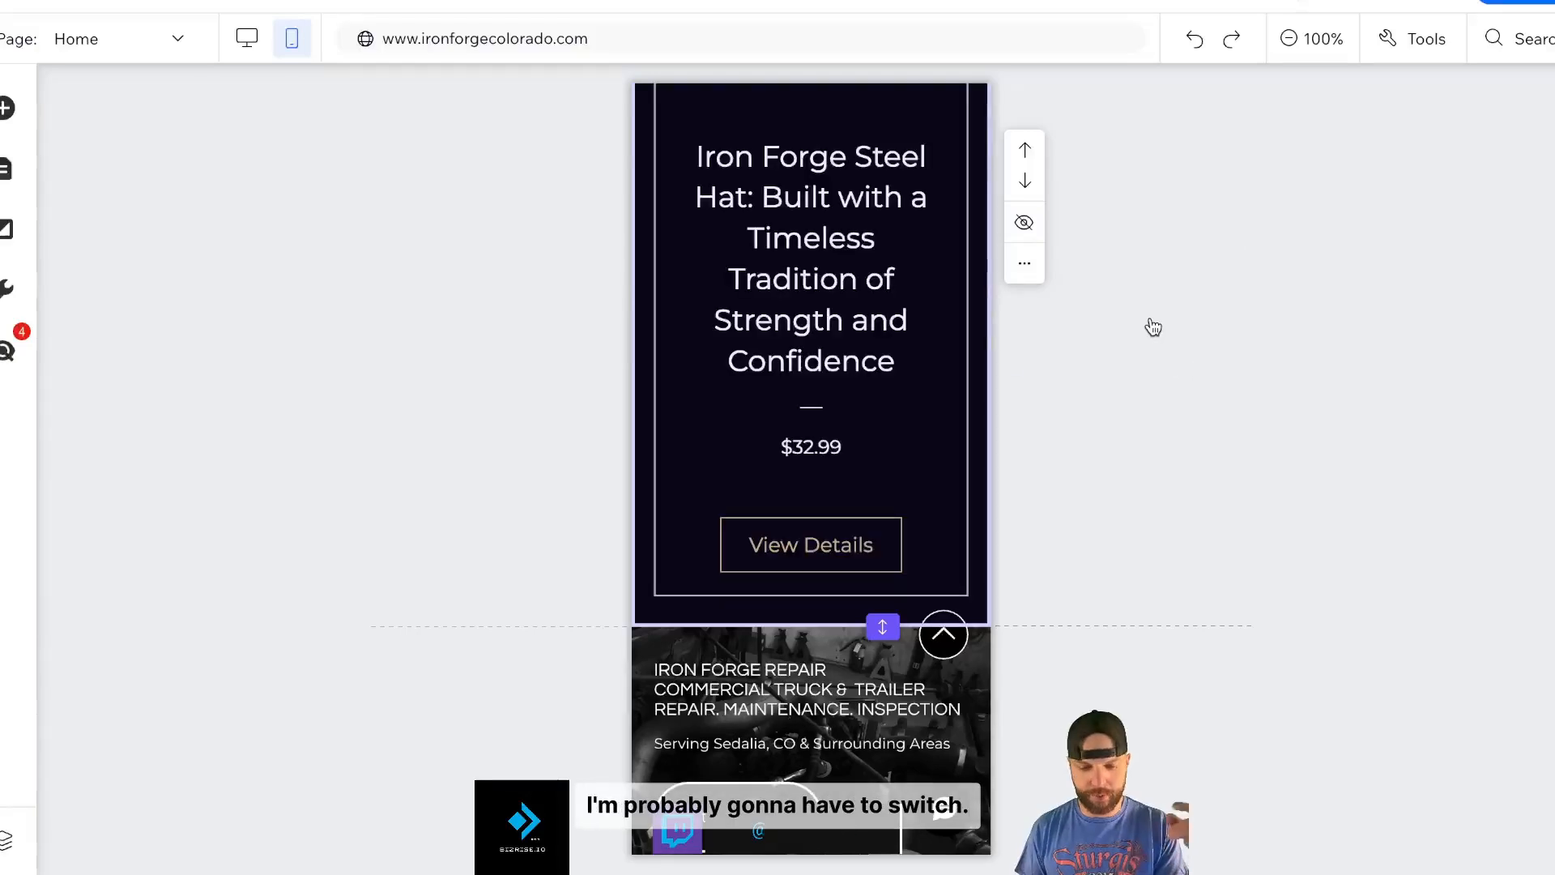
{"action": "scroll", "coordinate": [858, 413], "scroll_direction": "up", "scroll_amount": 5}
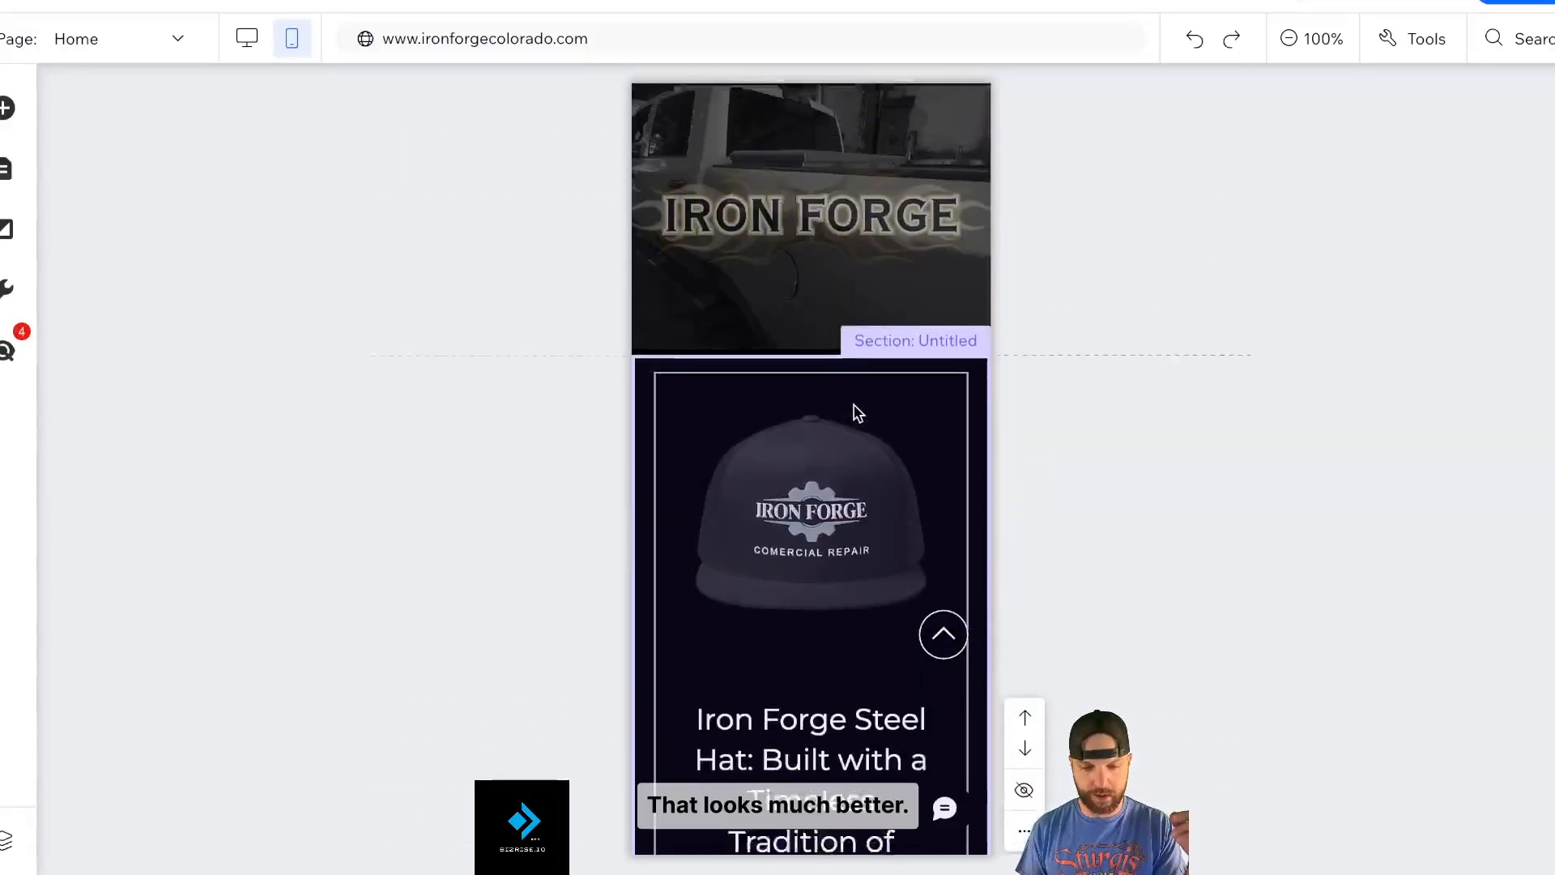
{"action": "scroll", "coordinate": [858, 413], "scroll_direction": "up", "scroll_amount": 3}
{"action": "scroll", "coordinate": [979, 532], "scroll_direction": "down", "scroll_amount": 10}
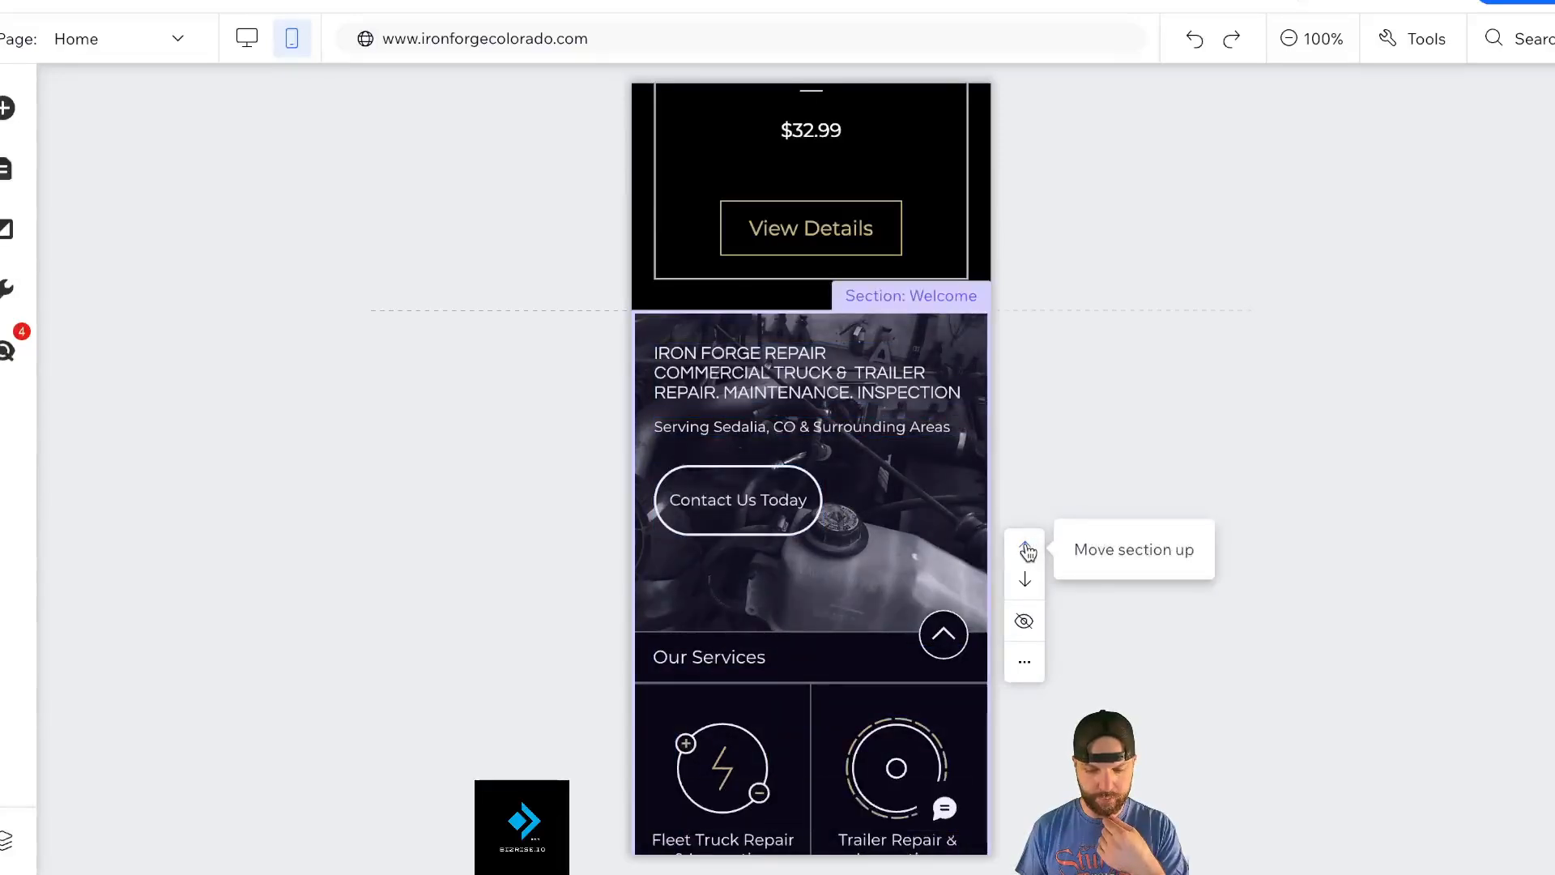
{"action": "left_click", "coordinate": [1027, 551]}
{"action": "scroll", "coordinate": [979, 261], "scroll_direction": "up", "scroll_amount": 5}
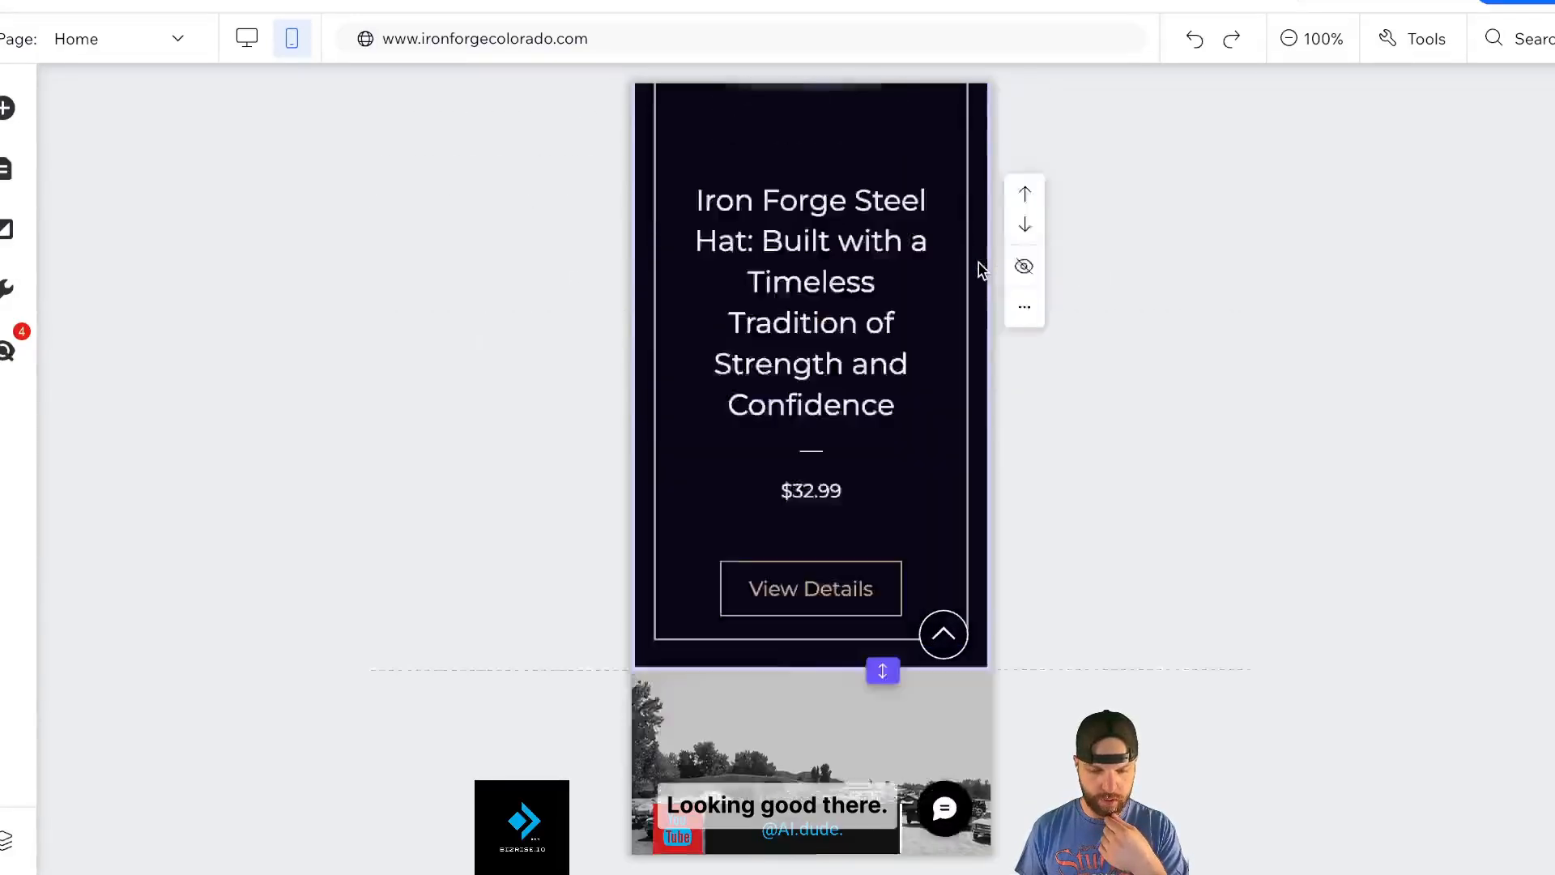
{"action": "scroll", "coordinate": [979, 267], "scroll_direction": "up", "scroll_amount": 8}
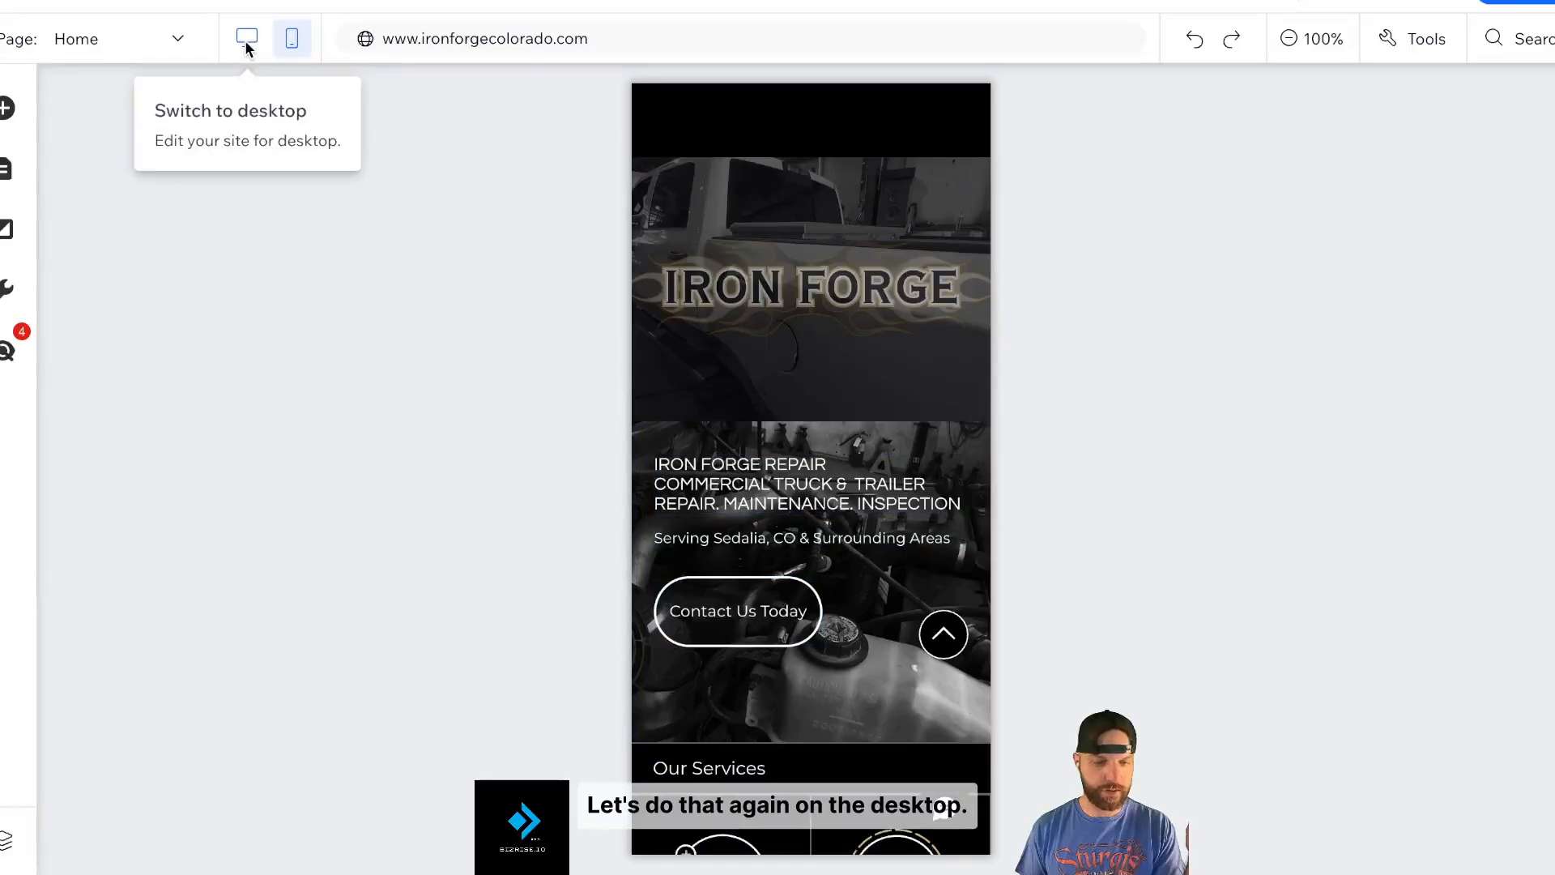
- Back on the desktop layout, add a blank section below the IRON FORGE hero banner
{"action": "left_click", "coordinate": [240, 42]}
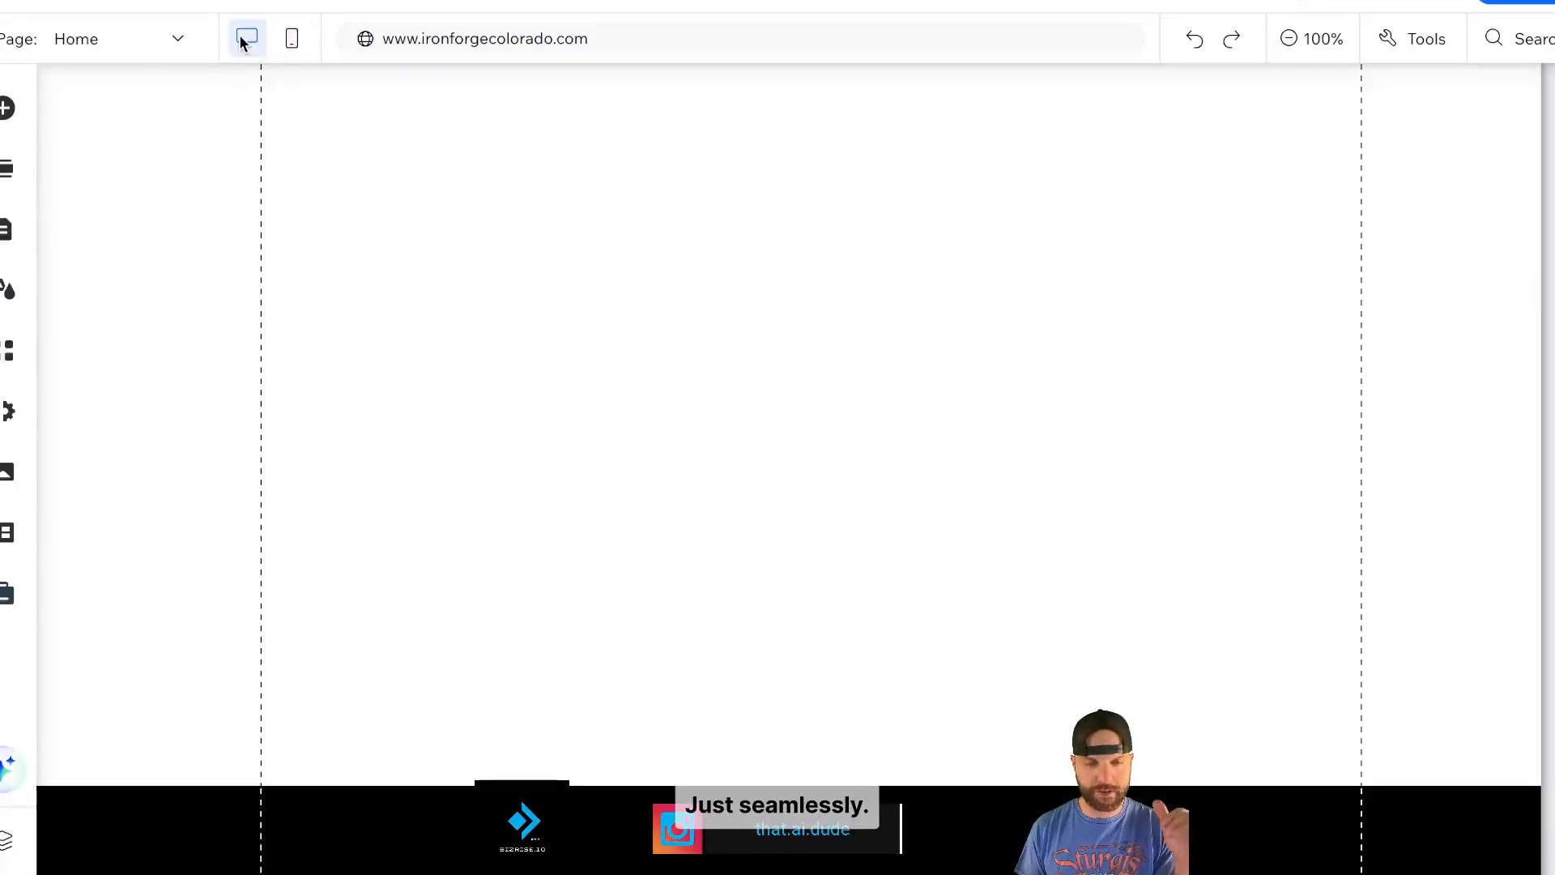
{"action": "scroll", "coordinate": [525, 345], "scroll_direction": "down", "scroll_amount": 2}
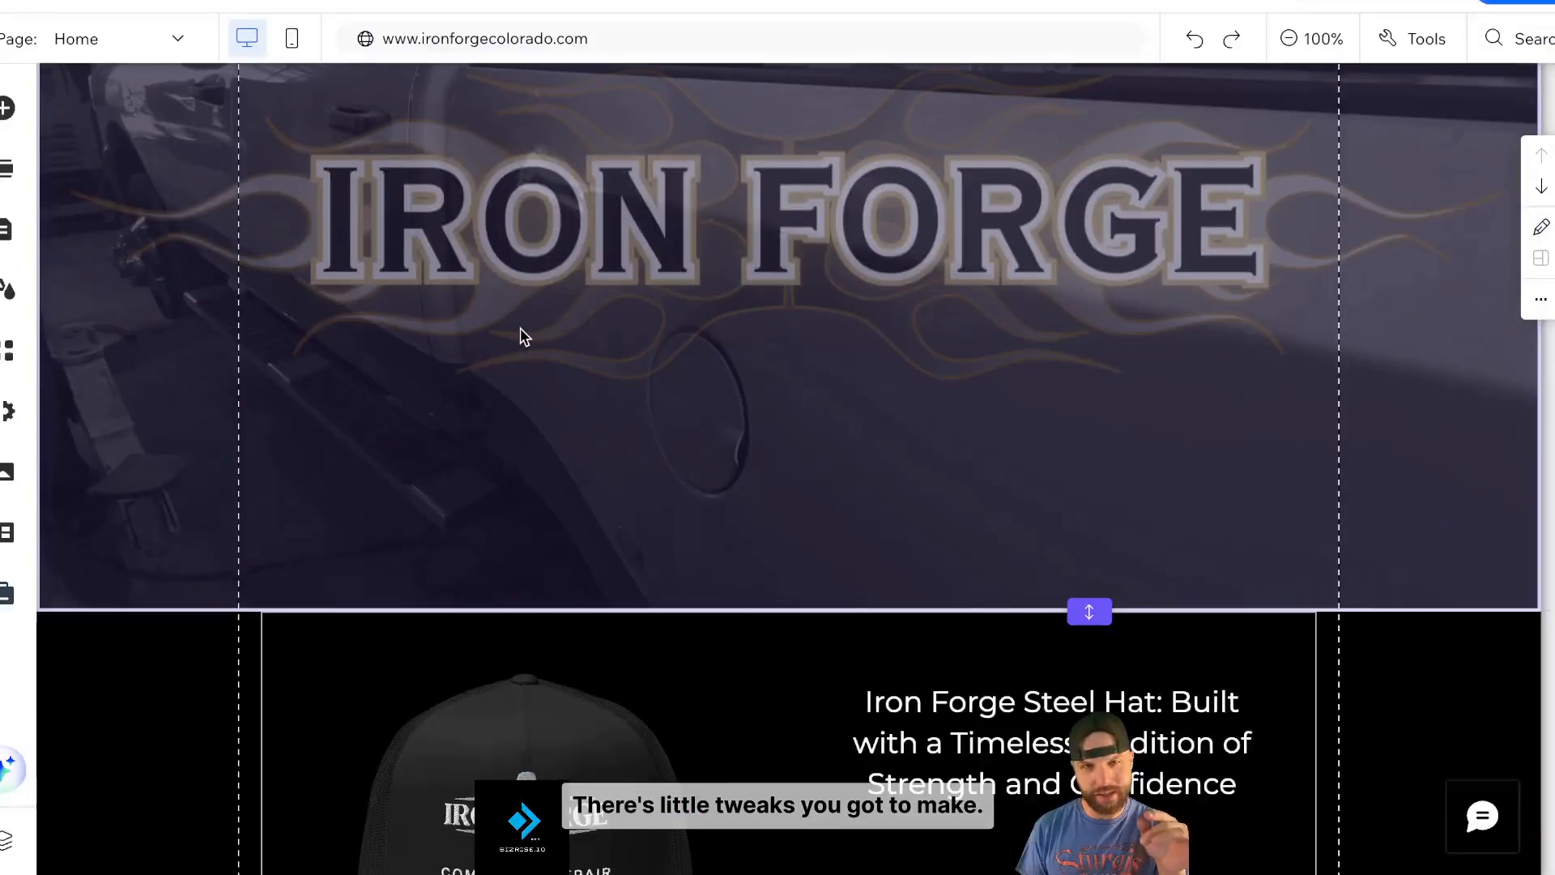
{"action": "scroll", "coordinate": [981, 609], "scroll_direction": "down", "scroll_amount": 10}
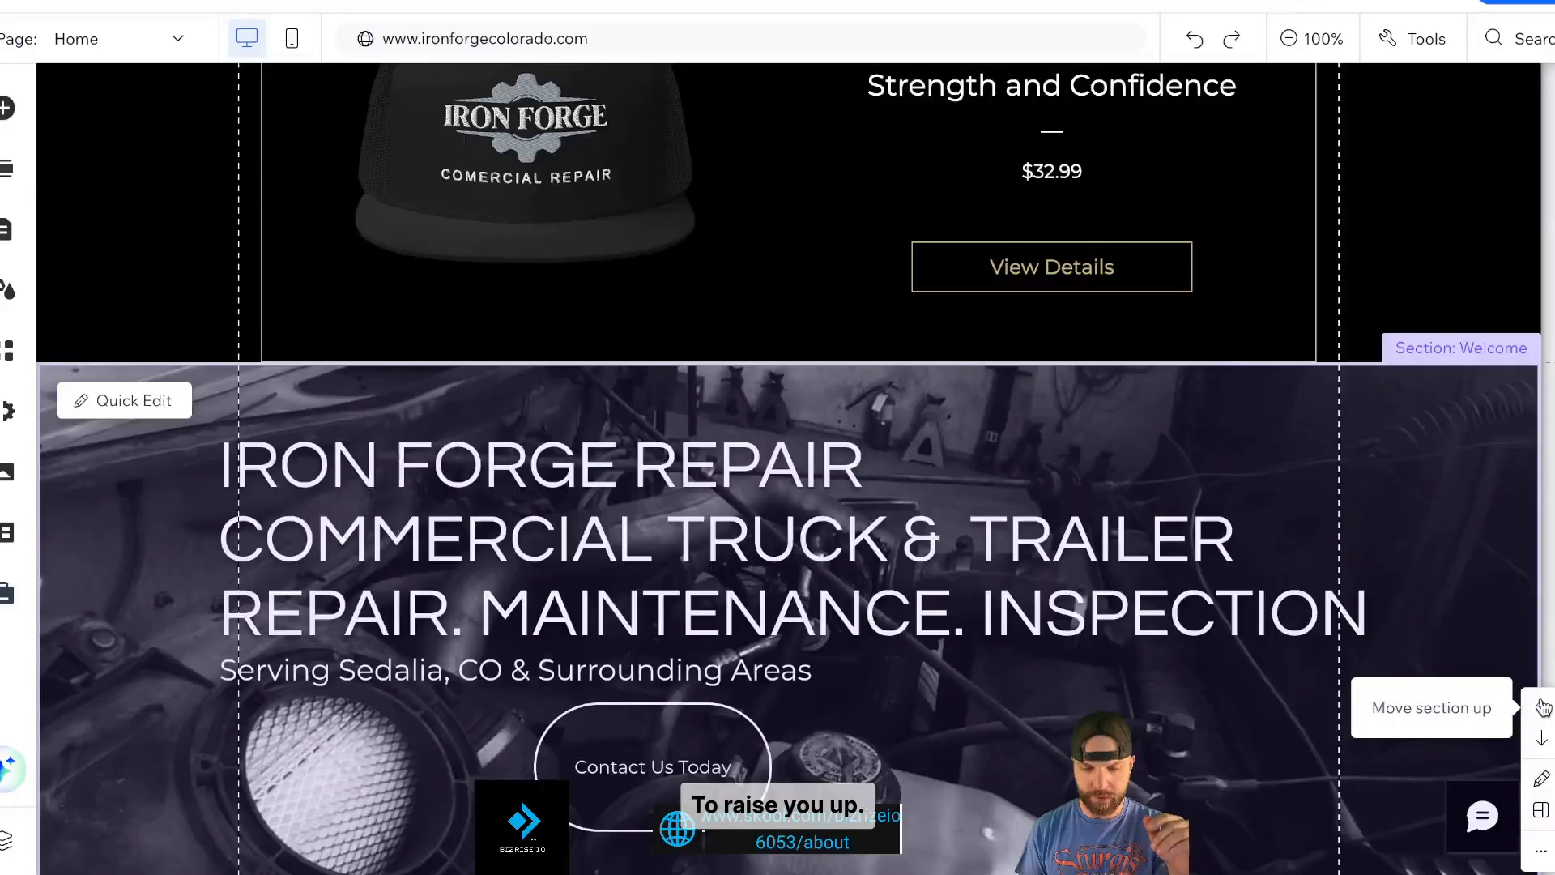
{"action": "scroll", "coordinate": [1378, 451], "scroll_direction": "up", "scroll_amount": 5}
{"action": "scroll", "coordinate": [1378, 430], "scroll_direction": "down", "scroll_amount": 15}
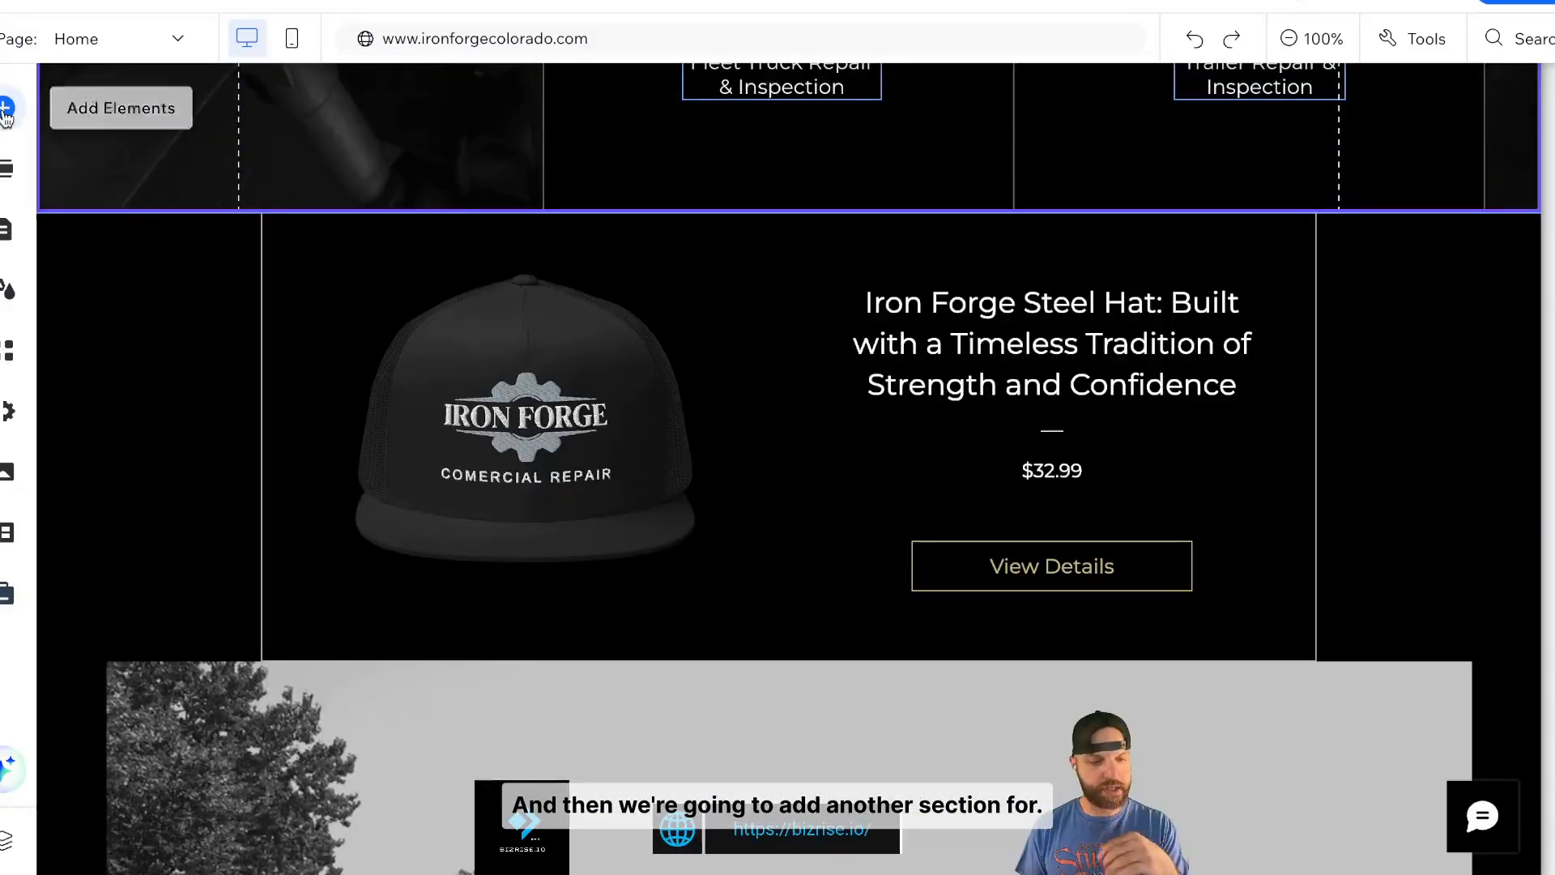
{"action": "left_click", "coordinate": [5, 109]}
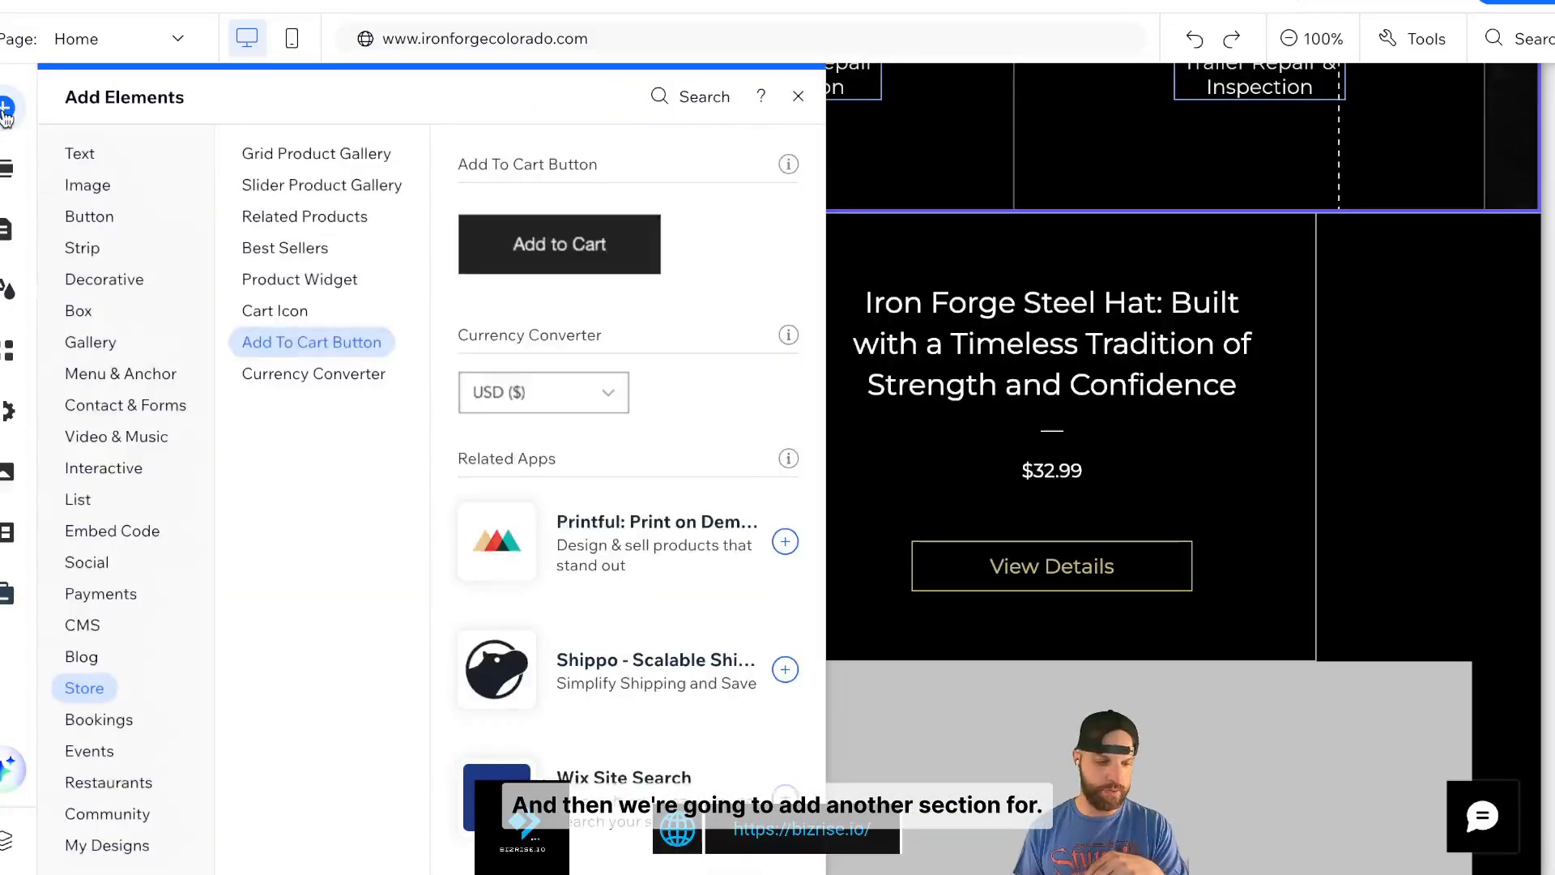
{"action": "left_click", "coordinate": [7, 169]}
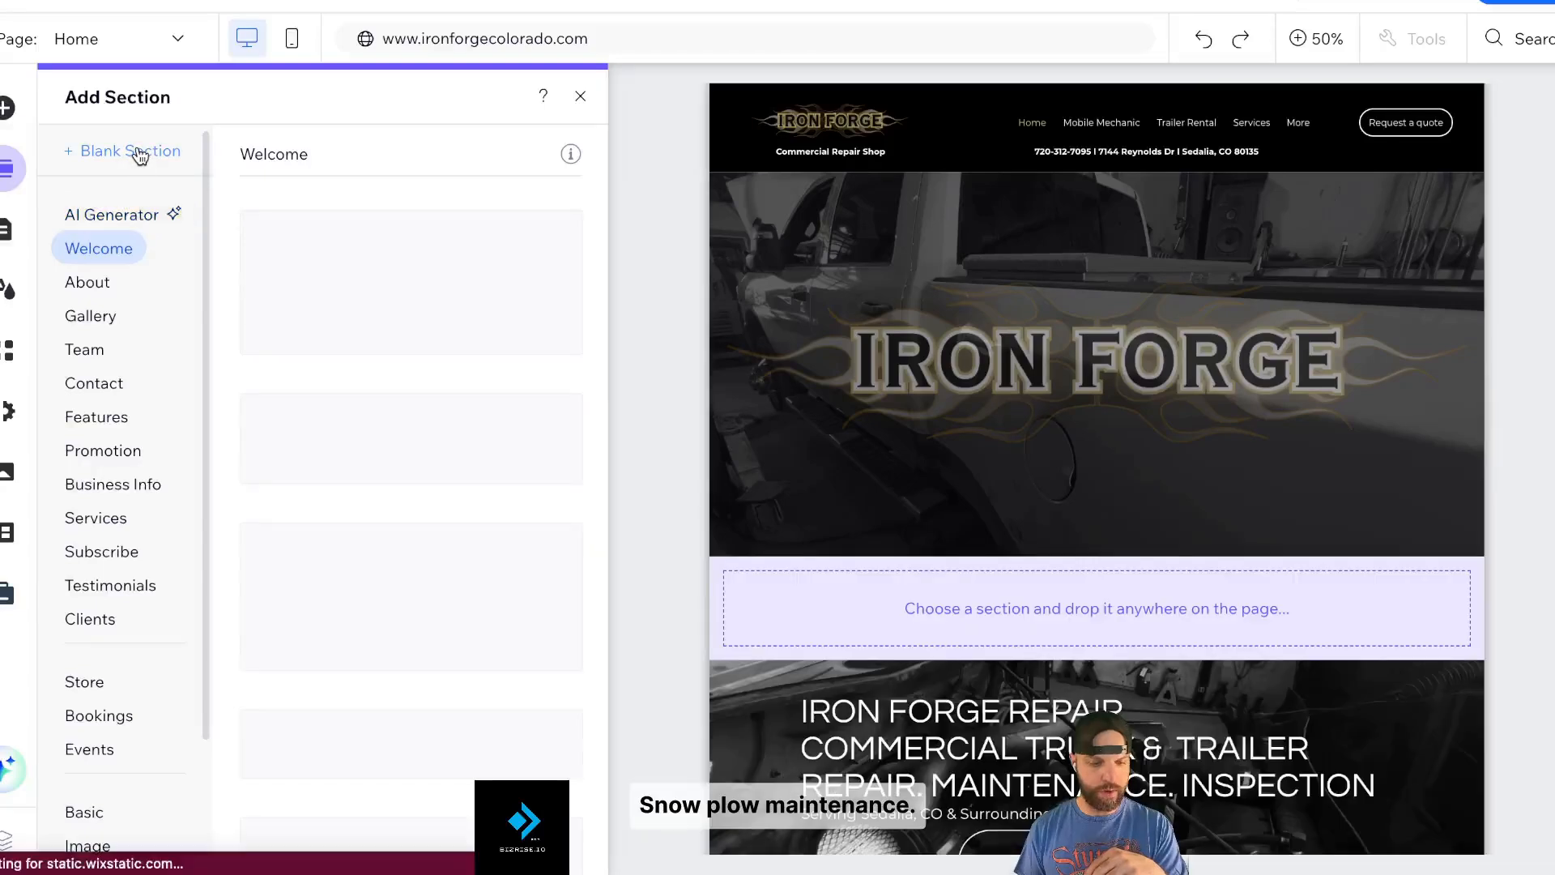
{"action": "left_click", "coordinate": [140, 156]}
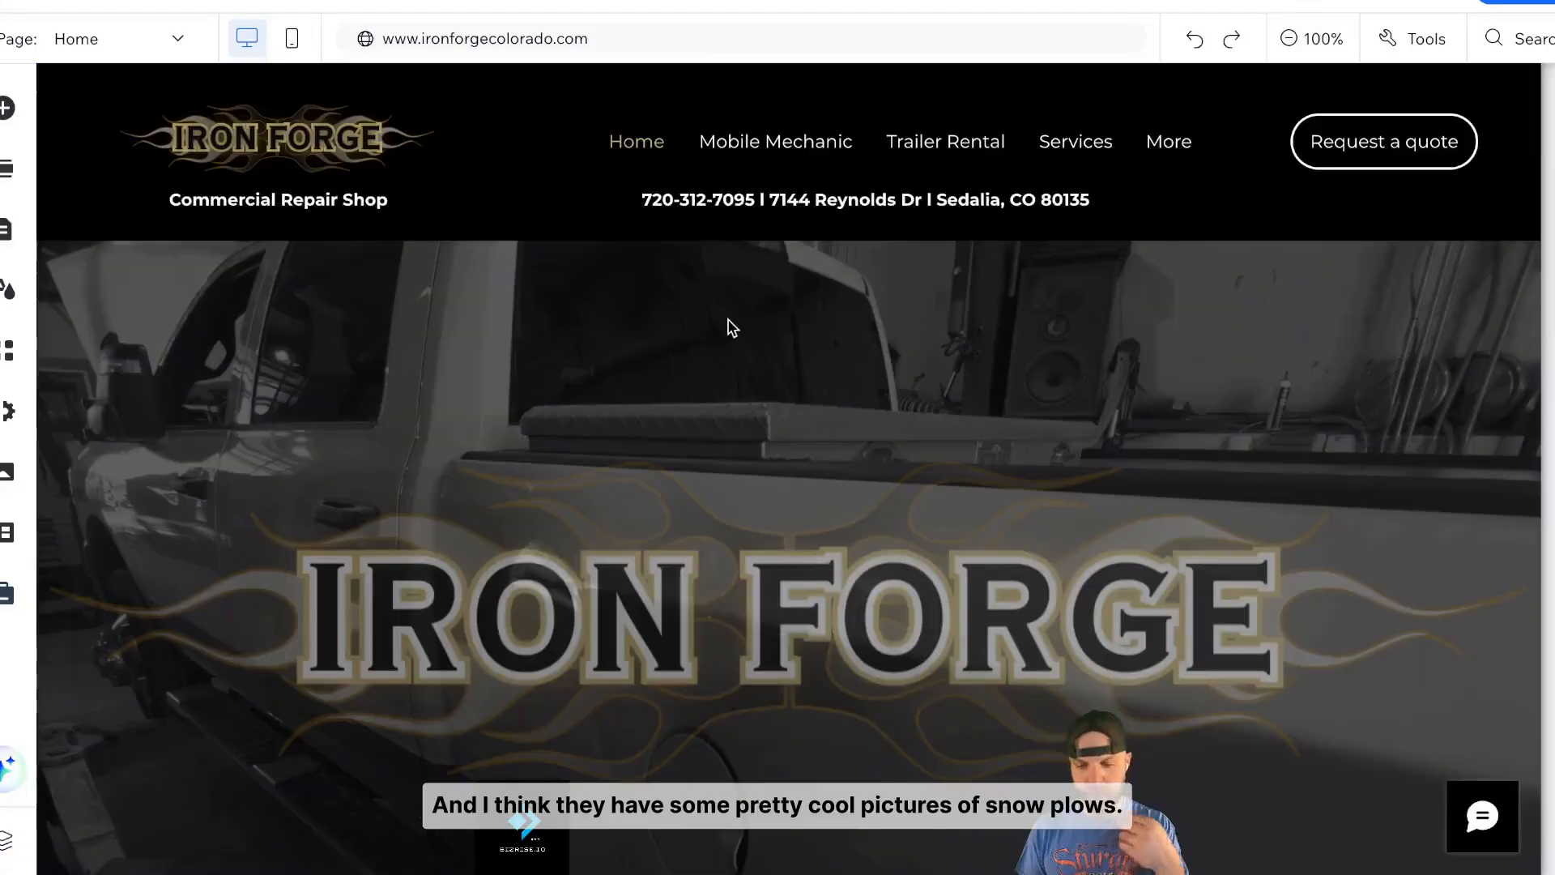
- Select the new black section and bring up the Image options in Add Elements
{"action": "scroll", "coordinate": [729, 326], "scroll_direction": "down", "scroll_amount": 12}
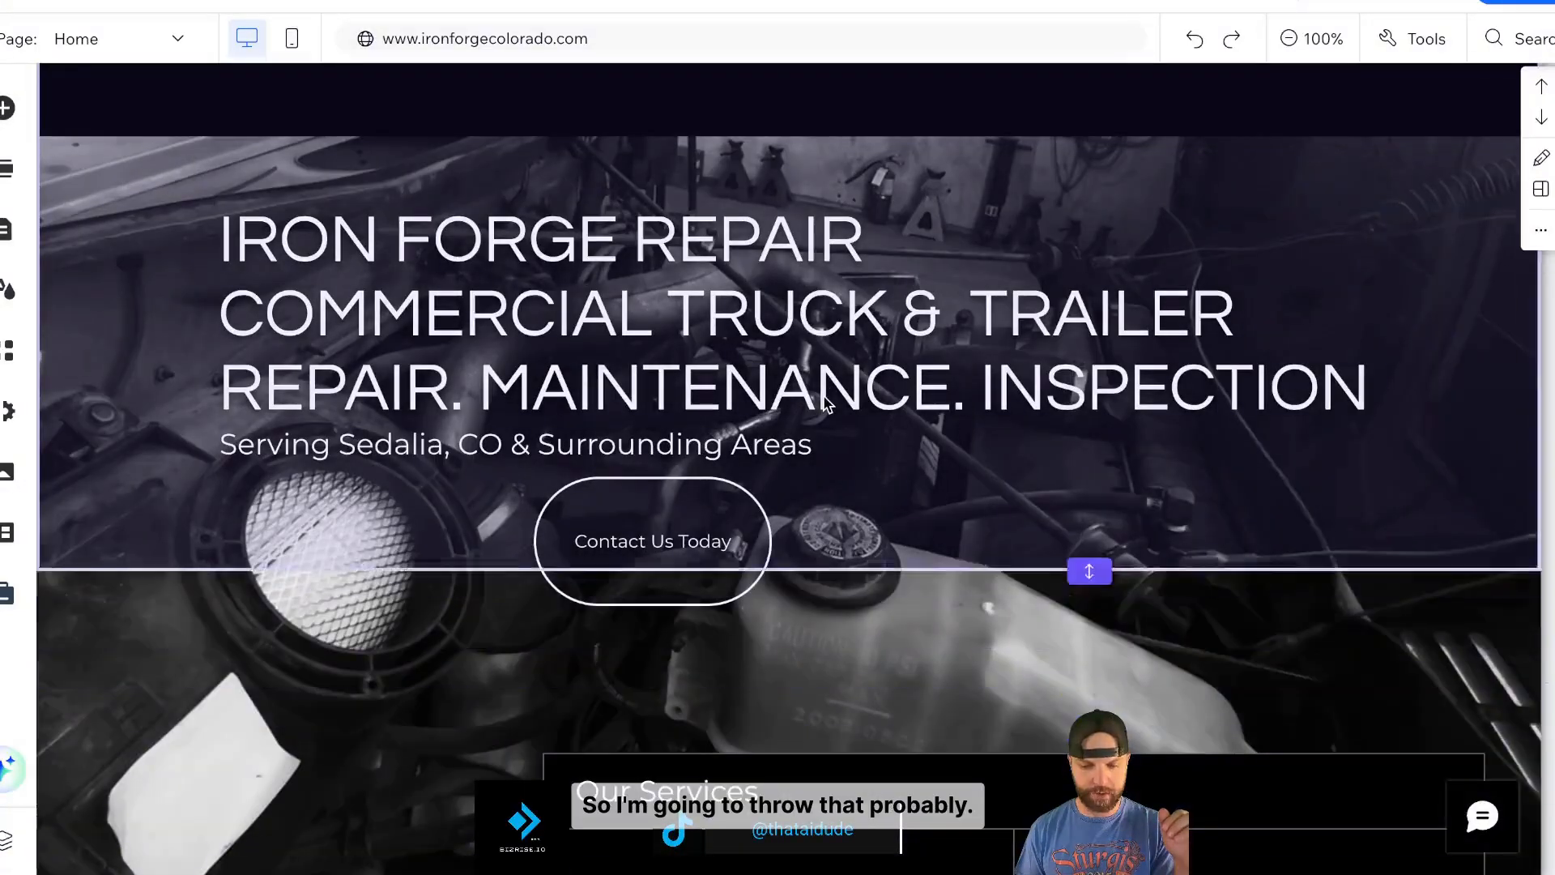
{"action": "scroll", "coordinate": [827, 405], "scroll_direction": "down", "scroll_amount": 5}
{"action": "scroll", "coordinate": [826, 405], "scroll_direction": "up", "scroll_amount": 10}
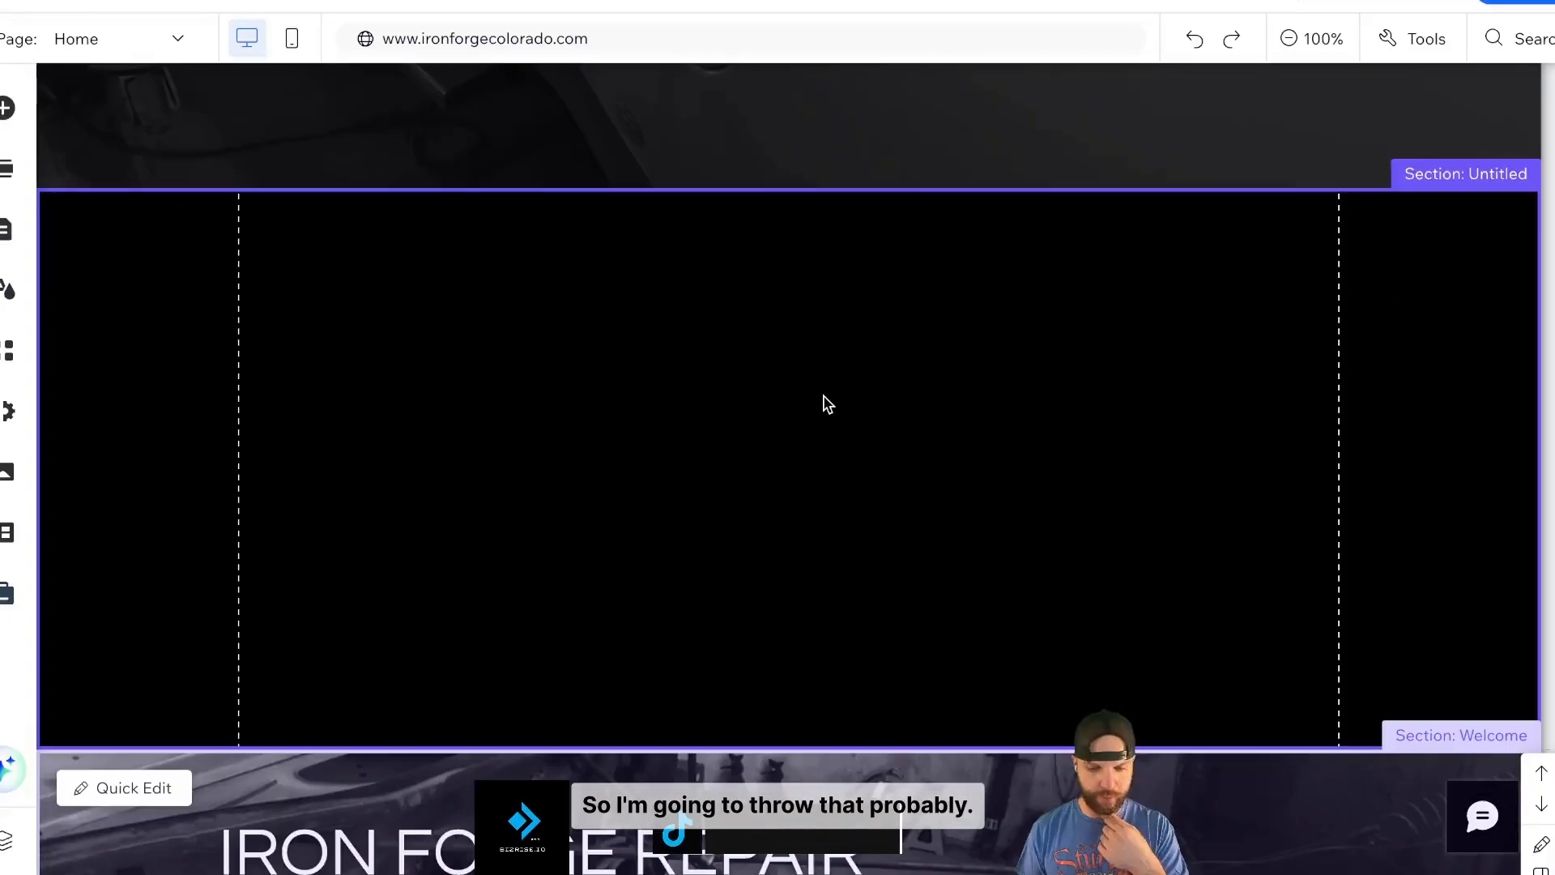
{"action": "left_click", "coordinate": [1039, 459]}
{"action": "left_click", "coordinate": [7, 108]}
{"action": "left_click", "coordinate": [324, 245]}
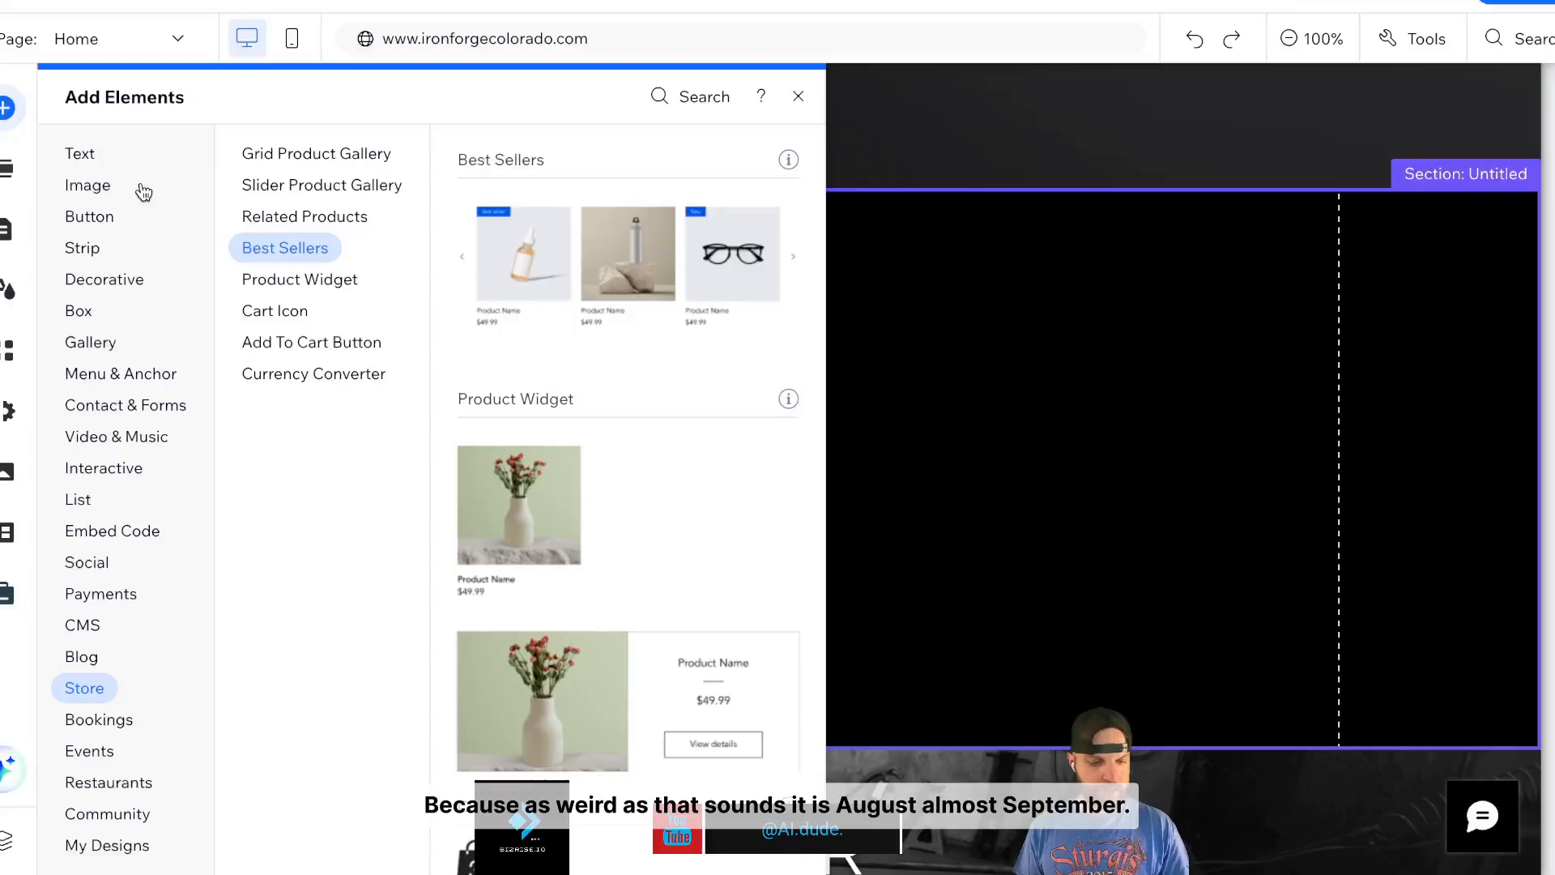
{"action": "left_click", "coordinate": [110, 188]}
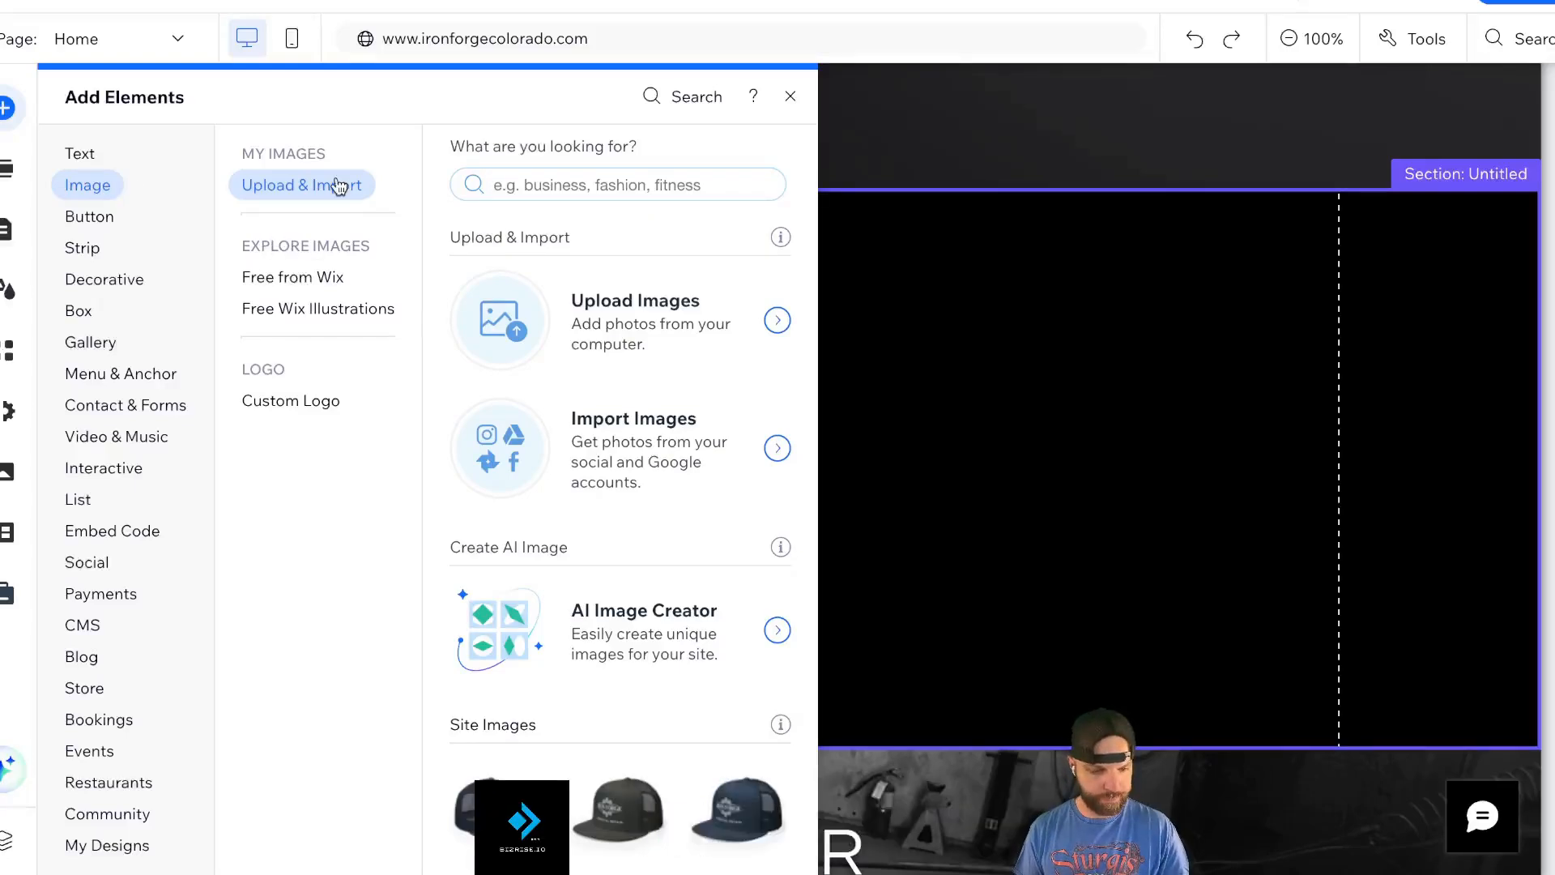
- Show more Site Images and scroll through Site Files looking for a snow plow picture
{"action": "scroll", "coordinate": [616, 413], "scroll_direction": "down", "scroll_amount": 7}
{"action": "left_click", "coordinate": [616, 414]}
{"action": "scroll", "coordinate": [780, 487], "scroll_direction": "down", "scroll_amount": 8}
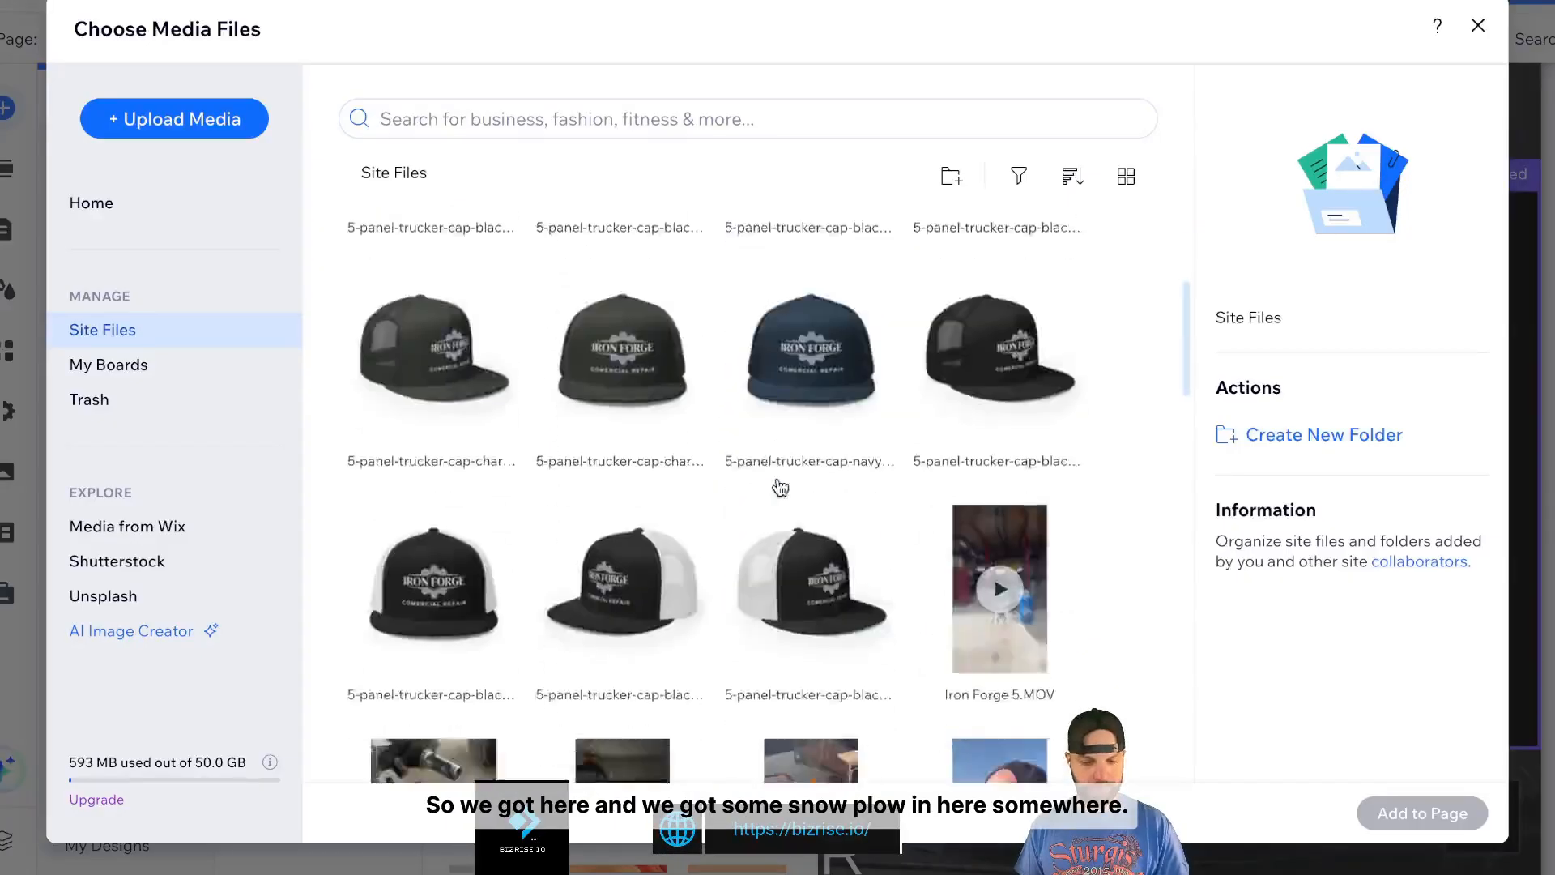
{"action": "scroll", "coordinate": [811, 554], "scroll_direction": "down", "scroll_amount": 5}
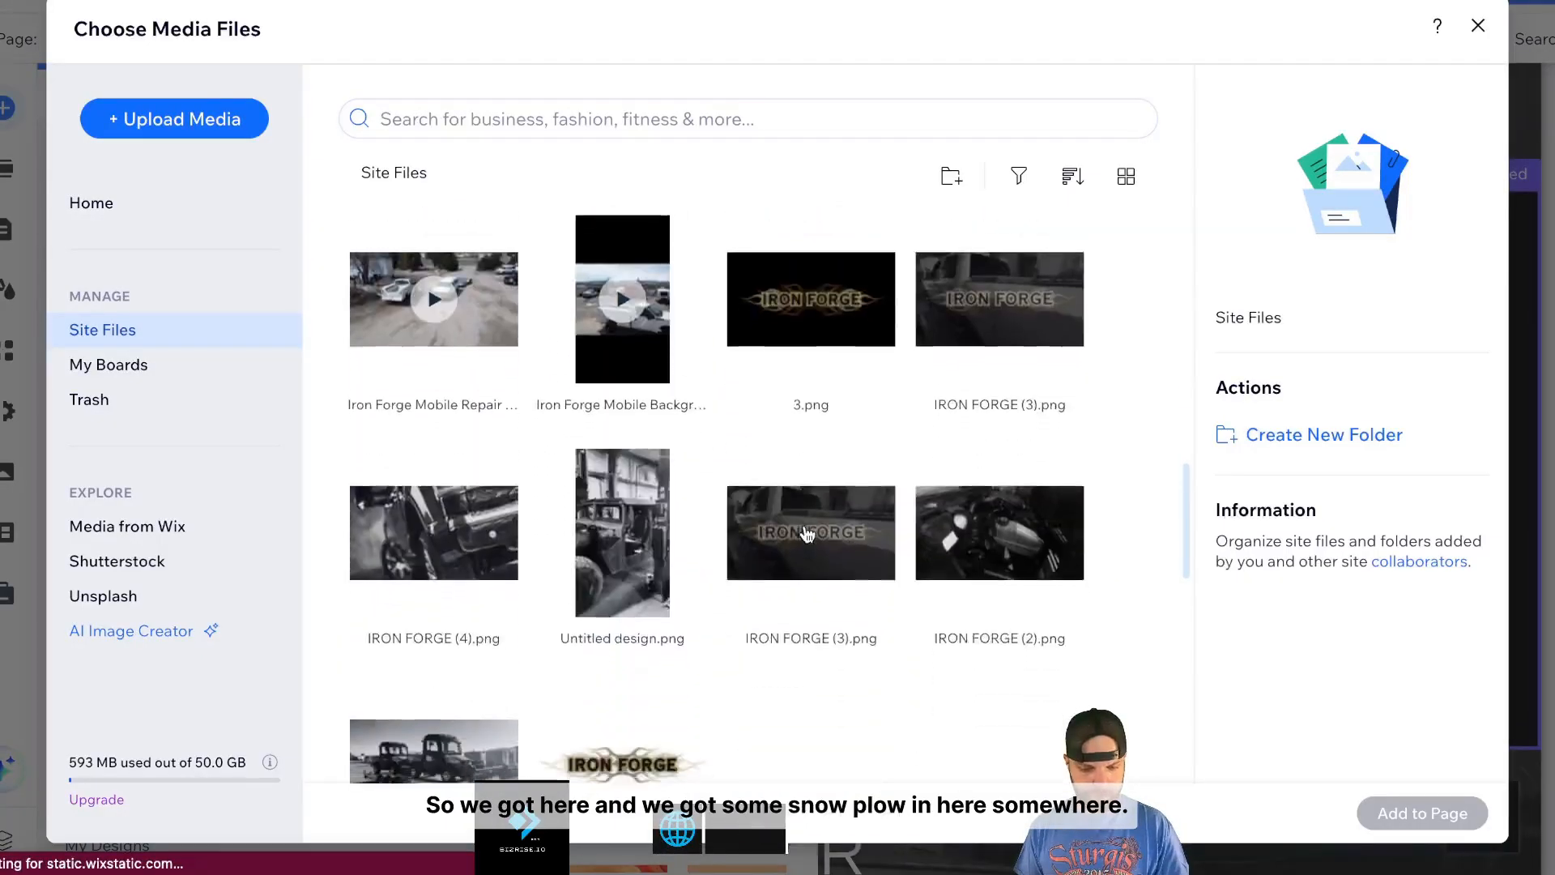
{"action": "scroll", "coordinate": [891, 575], "scroll_direction": "down", "scroll_amount": 1}
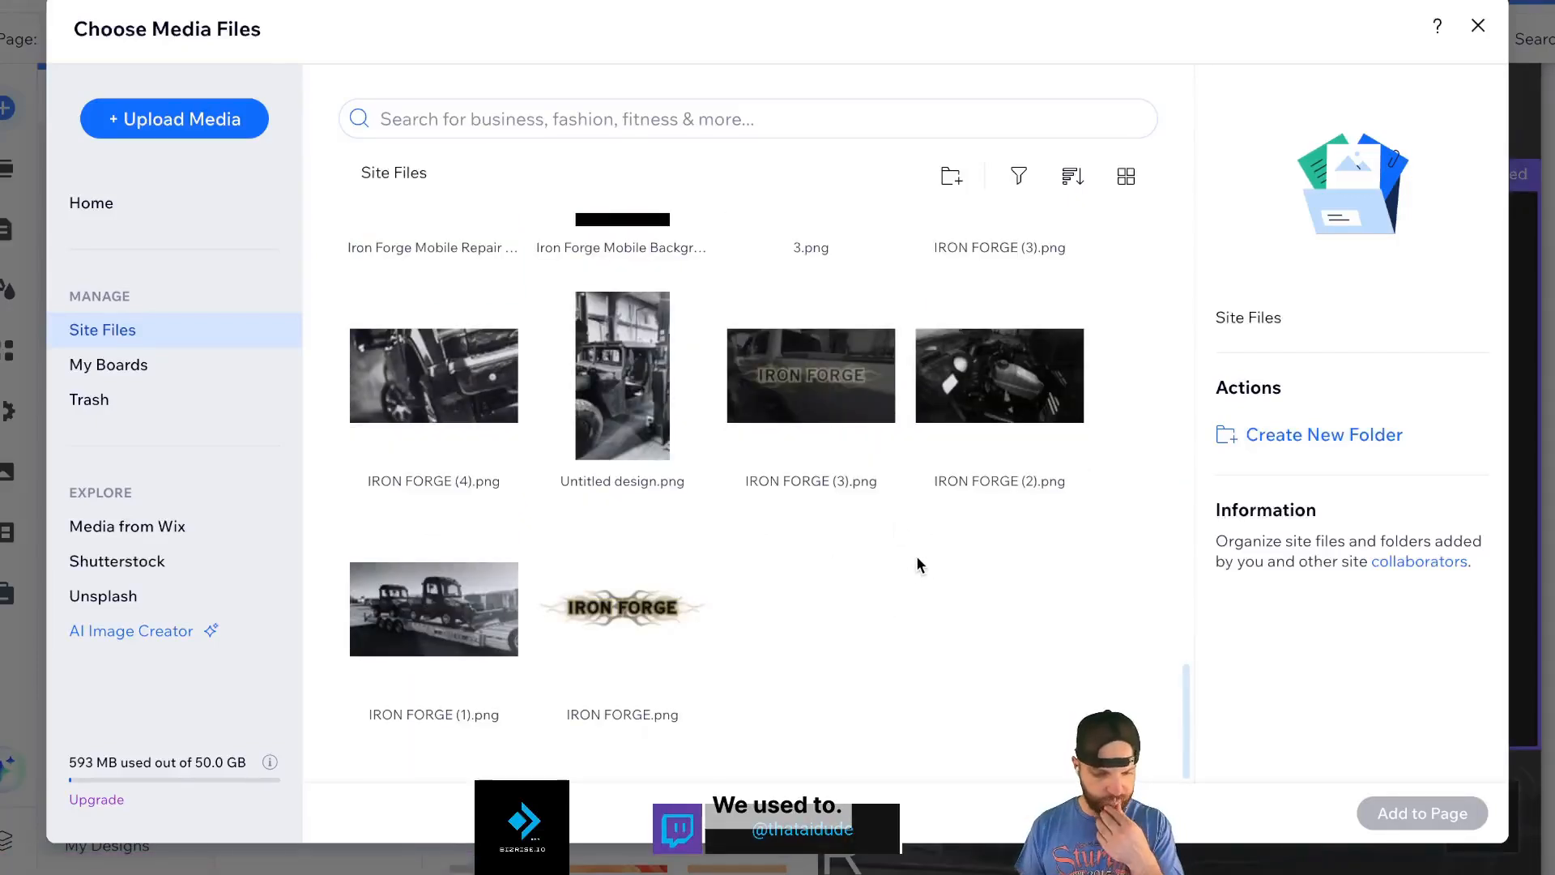
{"action": "scroll", "coordinate": [416, 399], "scroll_direction": "up", "scroll_amount": 6}
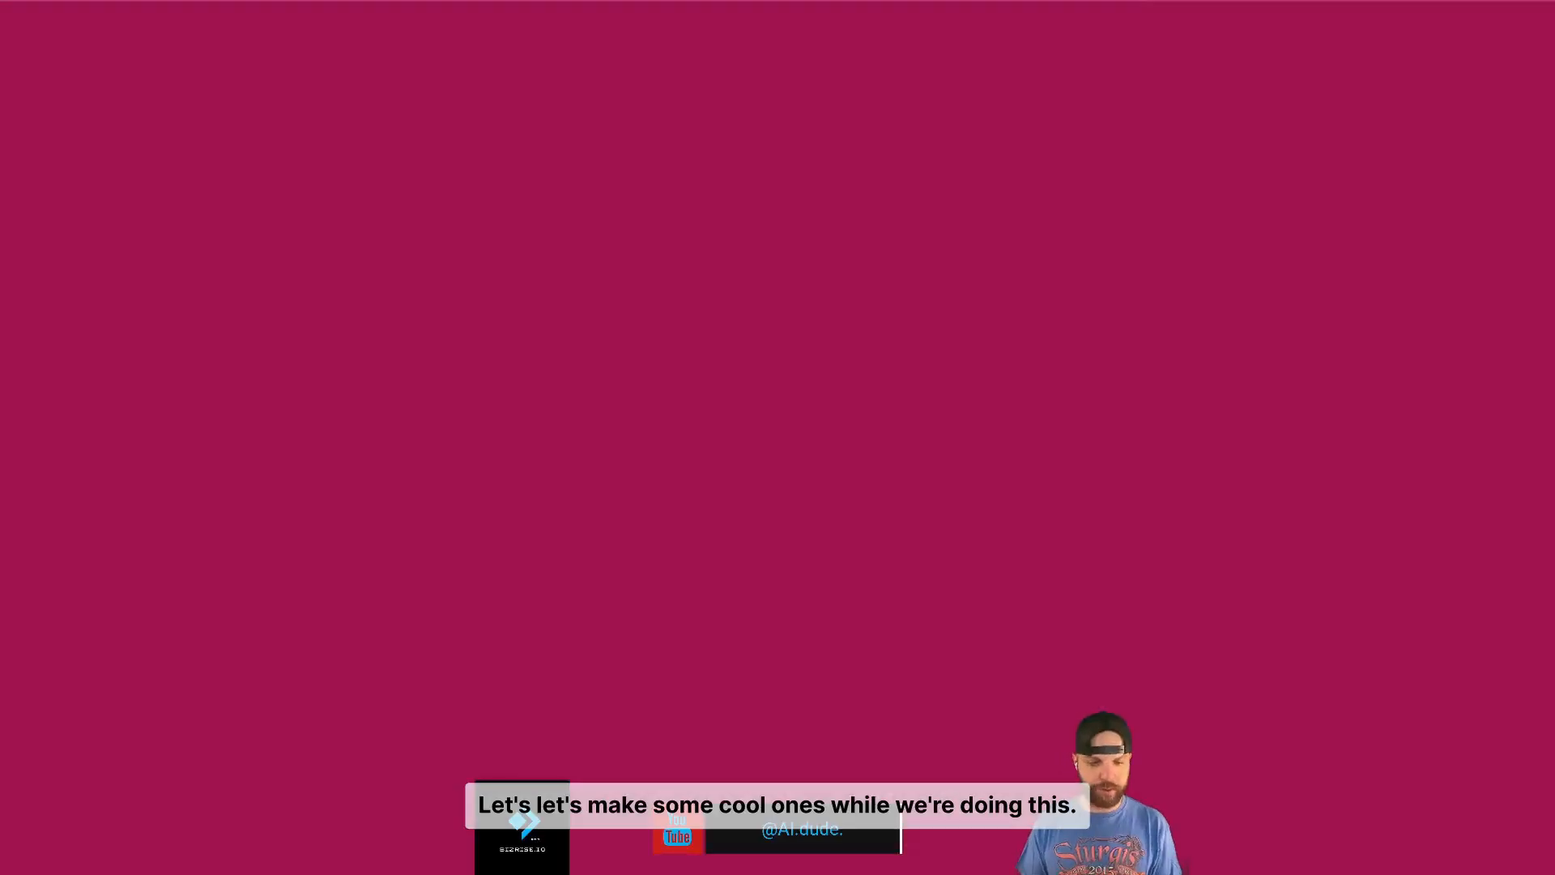
- Load Leonardo.Ai via 'leo', replace the placeholder username, and continue past Getting Started
{"action": "type", "text": "leo"}
{"action": "key", "text": "Return"}
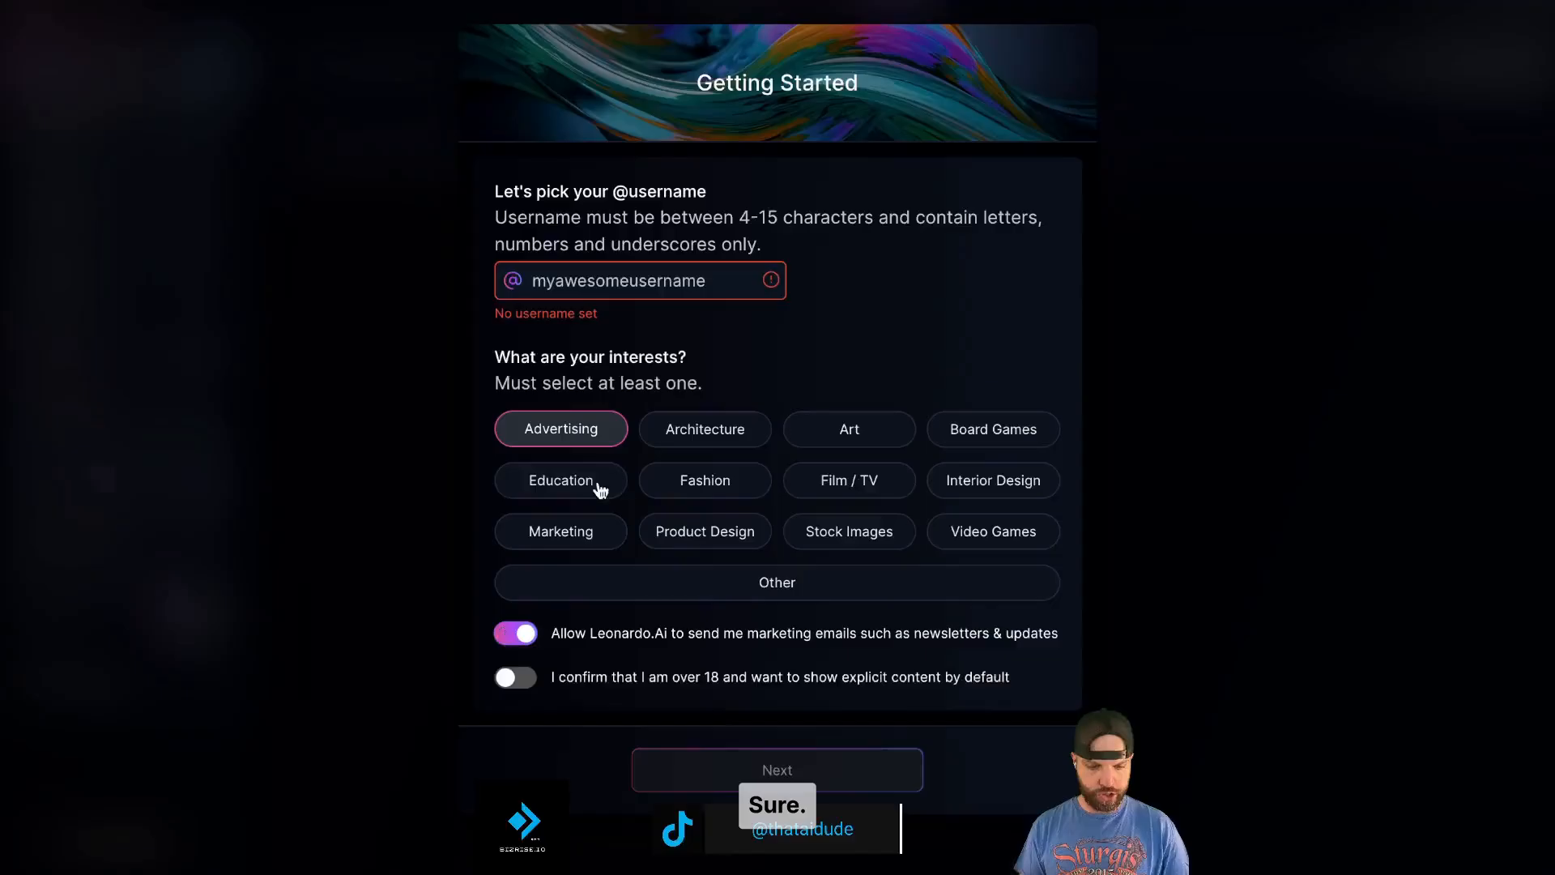
{"action": "triple_click", "coordinate": [580, 283]}
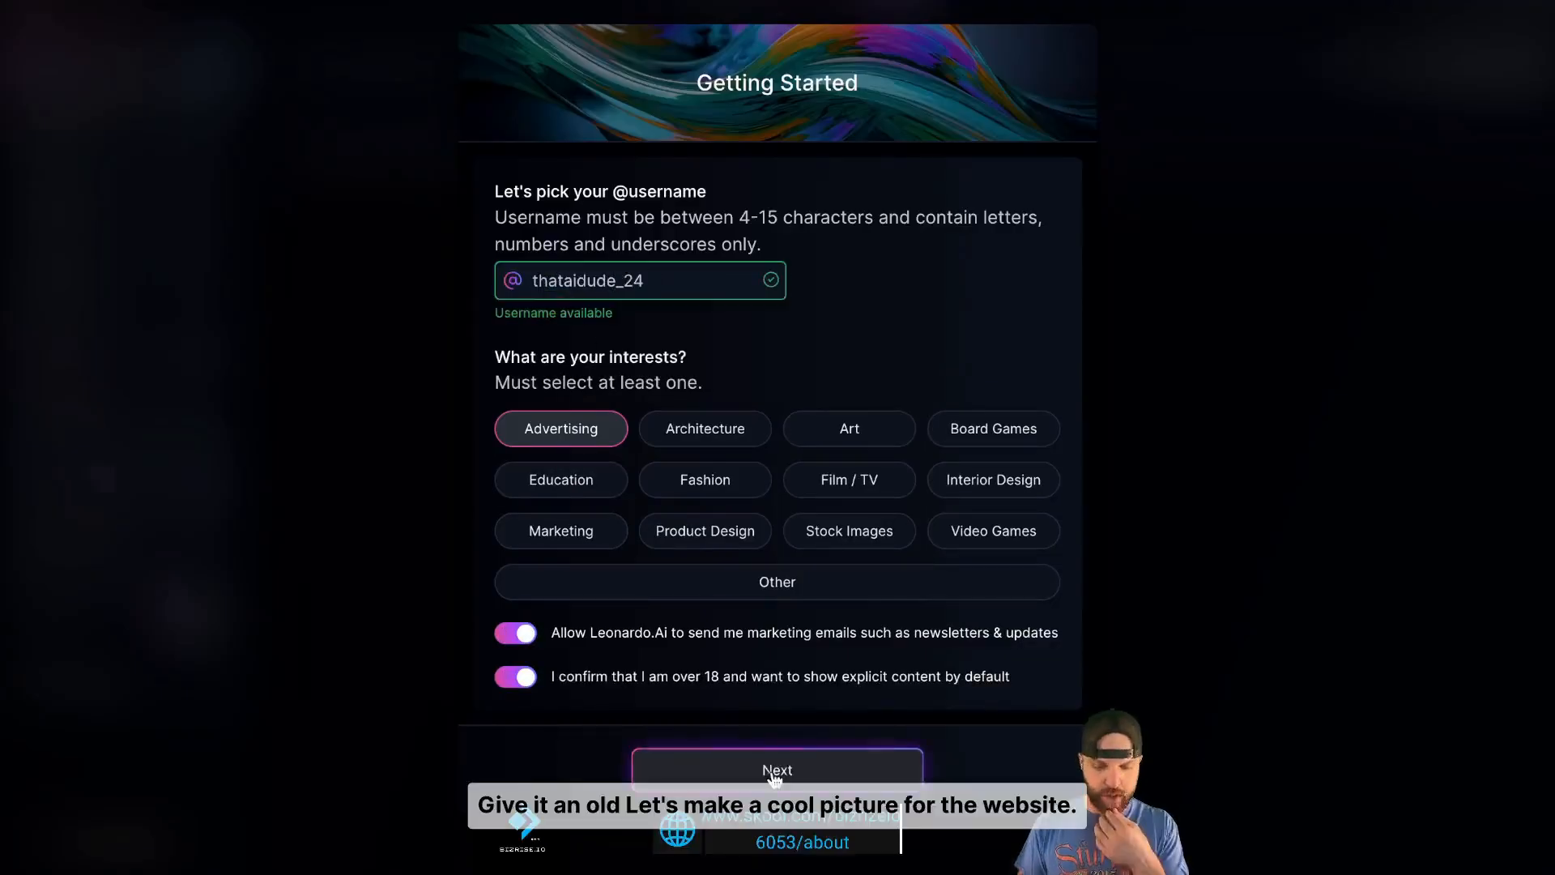
{"action": "left_click", "coordinate": [778, 770]}
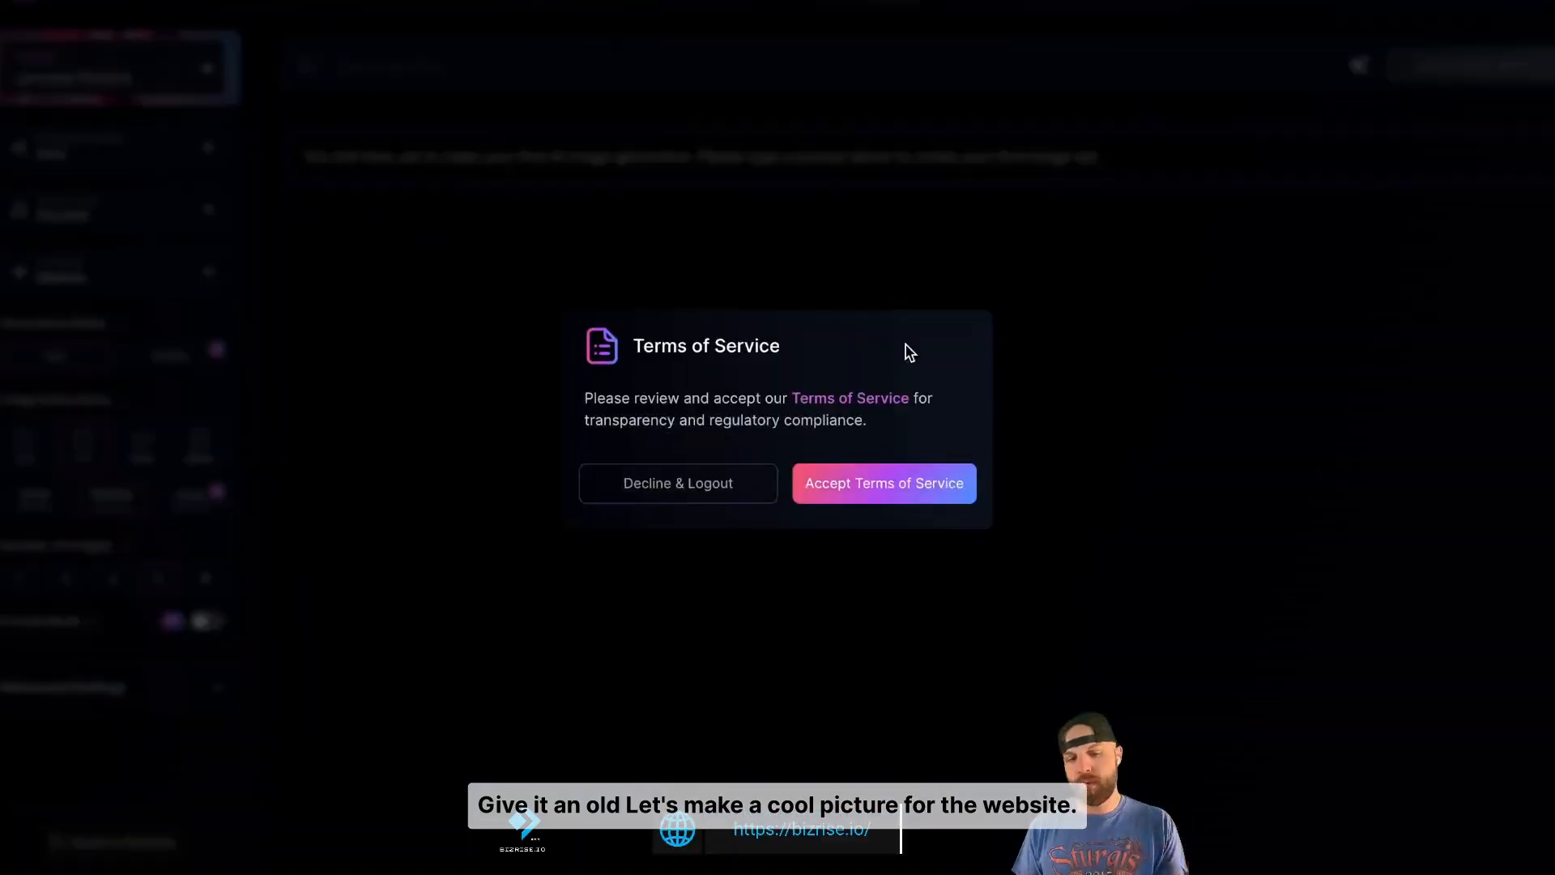
- Accept Leonardo.Ai's terms, run through the intro tour to its finish, and focus the image prompt bar
{"action": "left_click", "coordinate": [881, 484]}
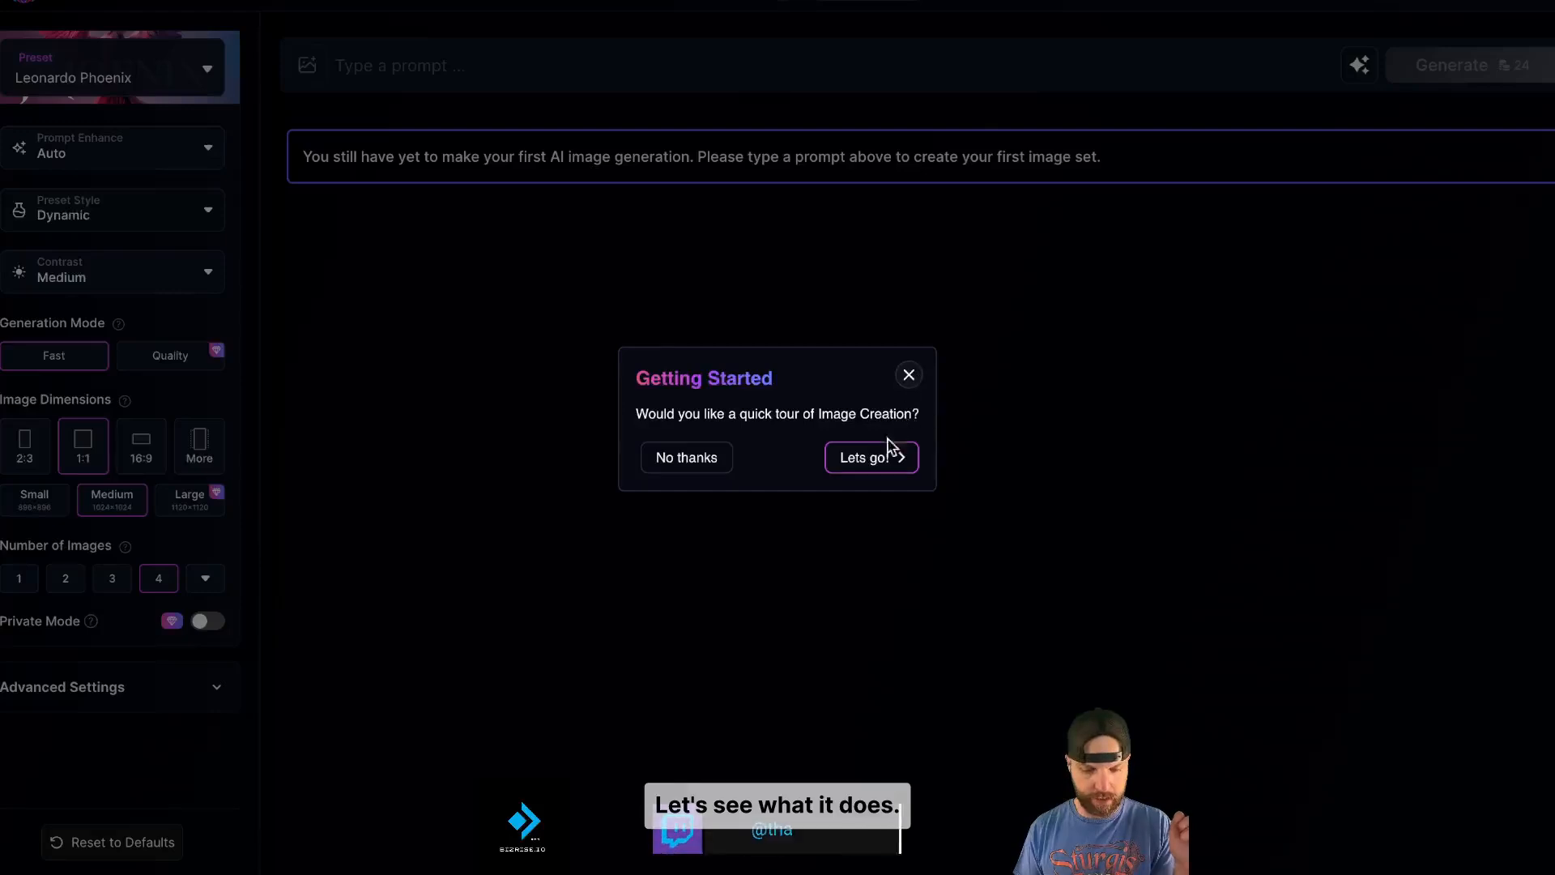
{"action": "left_click", "coordinate": [879, 462]}
{"action": "left_click", "coordinate": [1086, 145]}
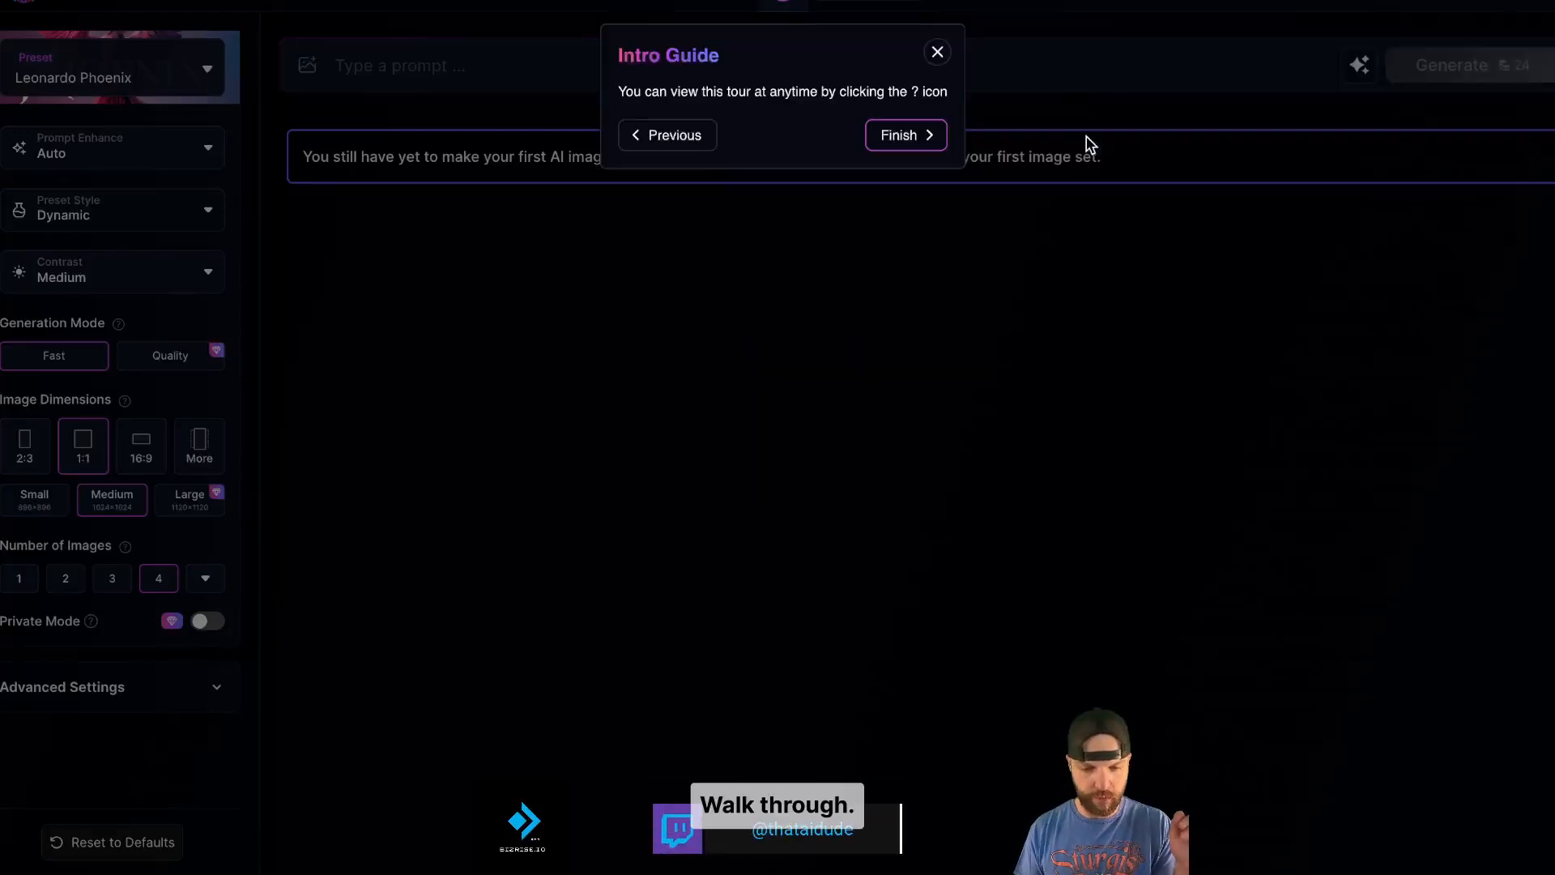
{"action": "left_click", "coordinate": [905, 132]}
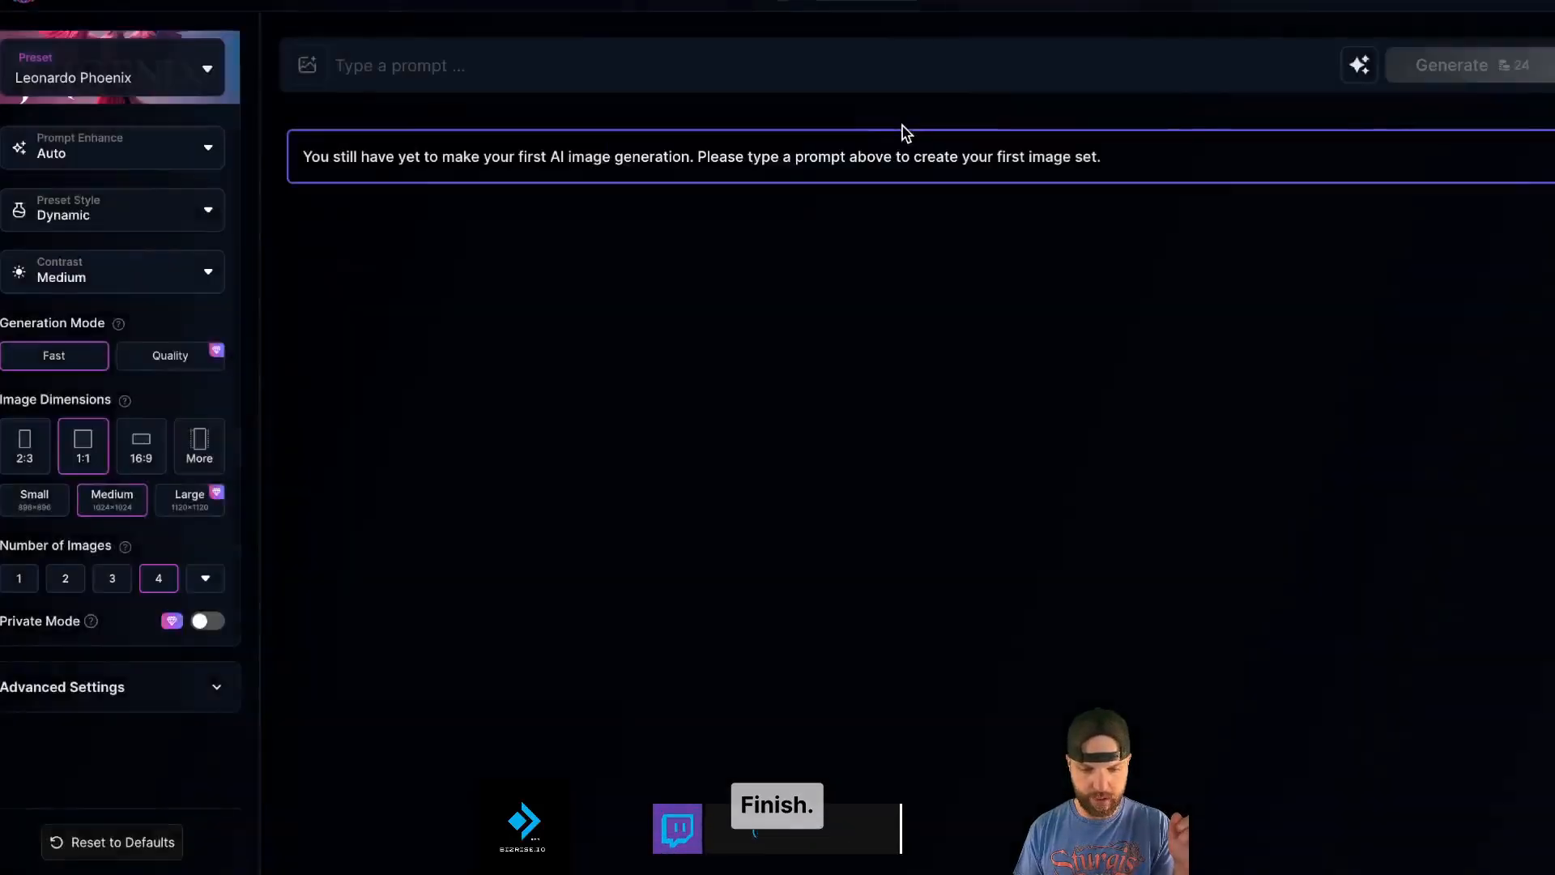
{"action": "left_click", "coordinate": [826, 78]}
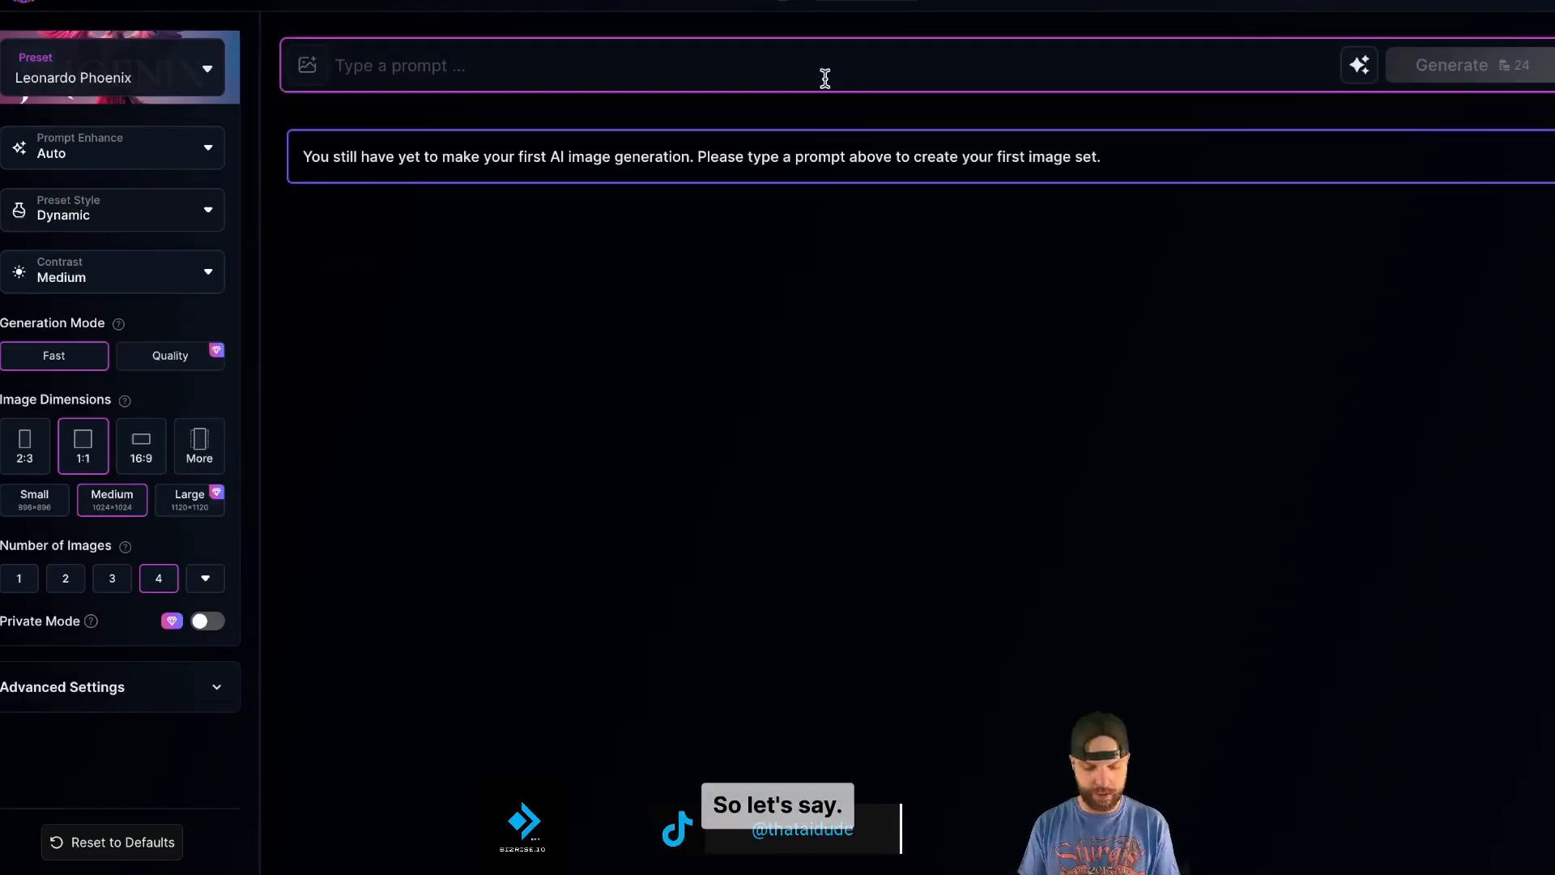
- Enter a realistic prompt of snow plows clearing a Rocky Mountains storm and enhance it with Improve Prompt
{"action": "type", "text": "real"}
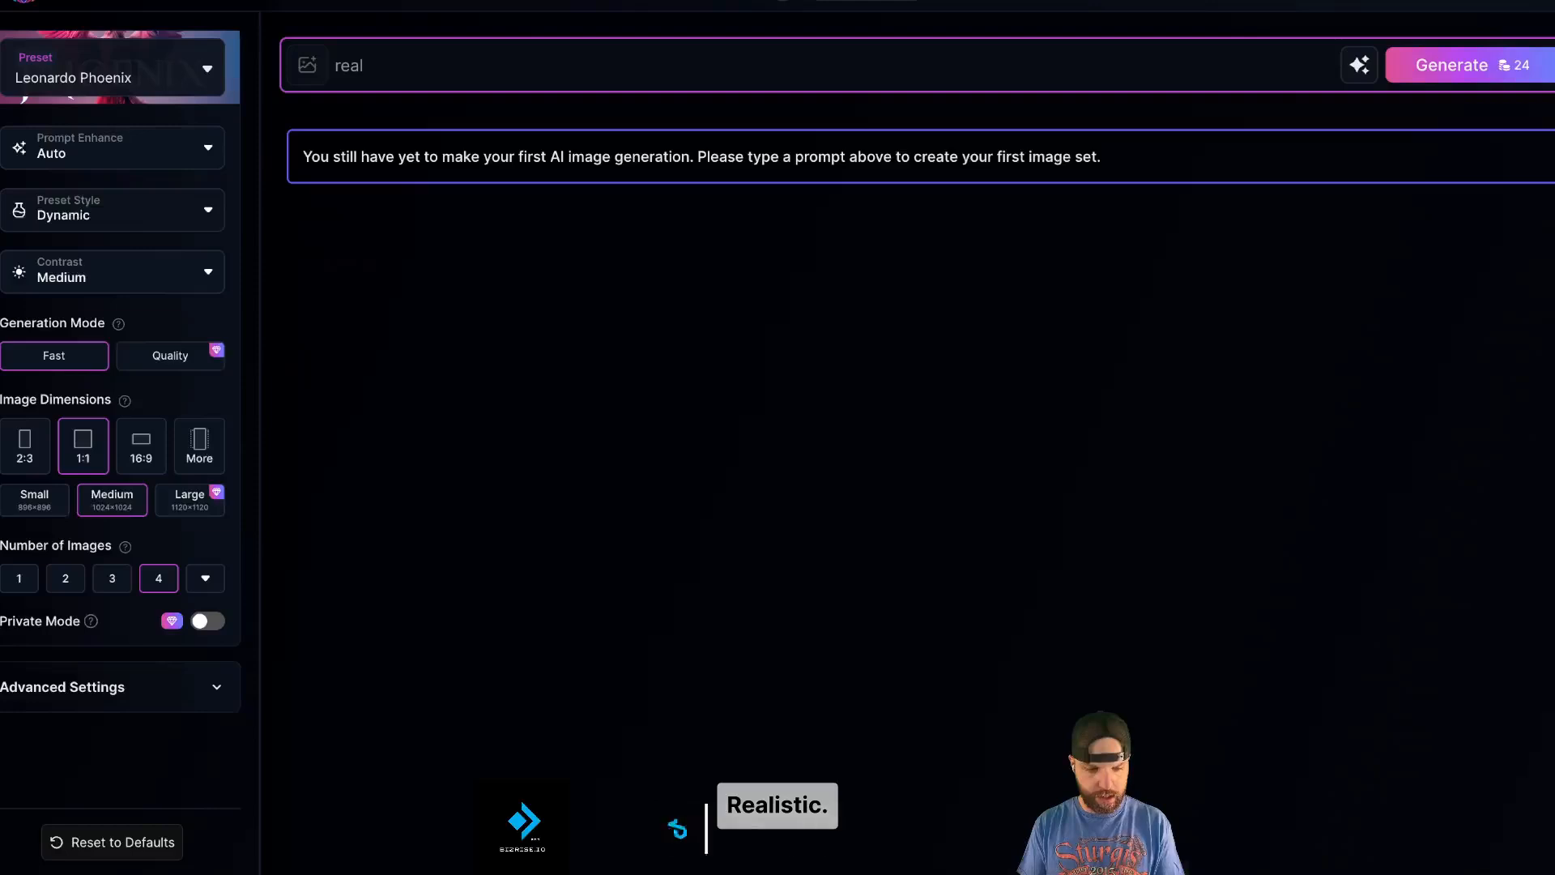
{"action": "type", "text": "istic and strong and"}
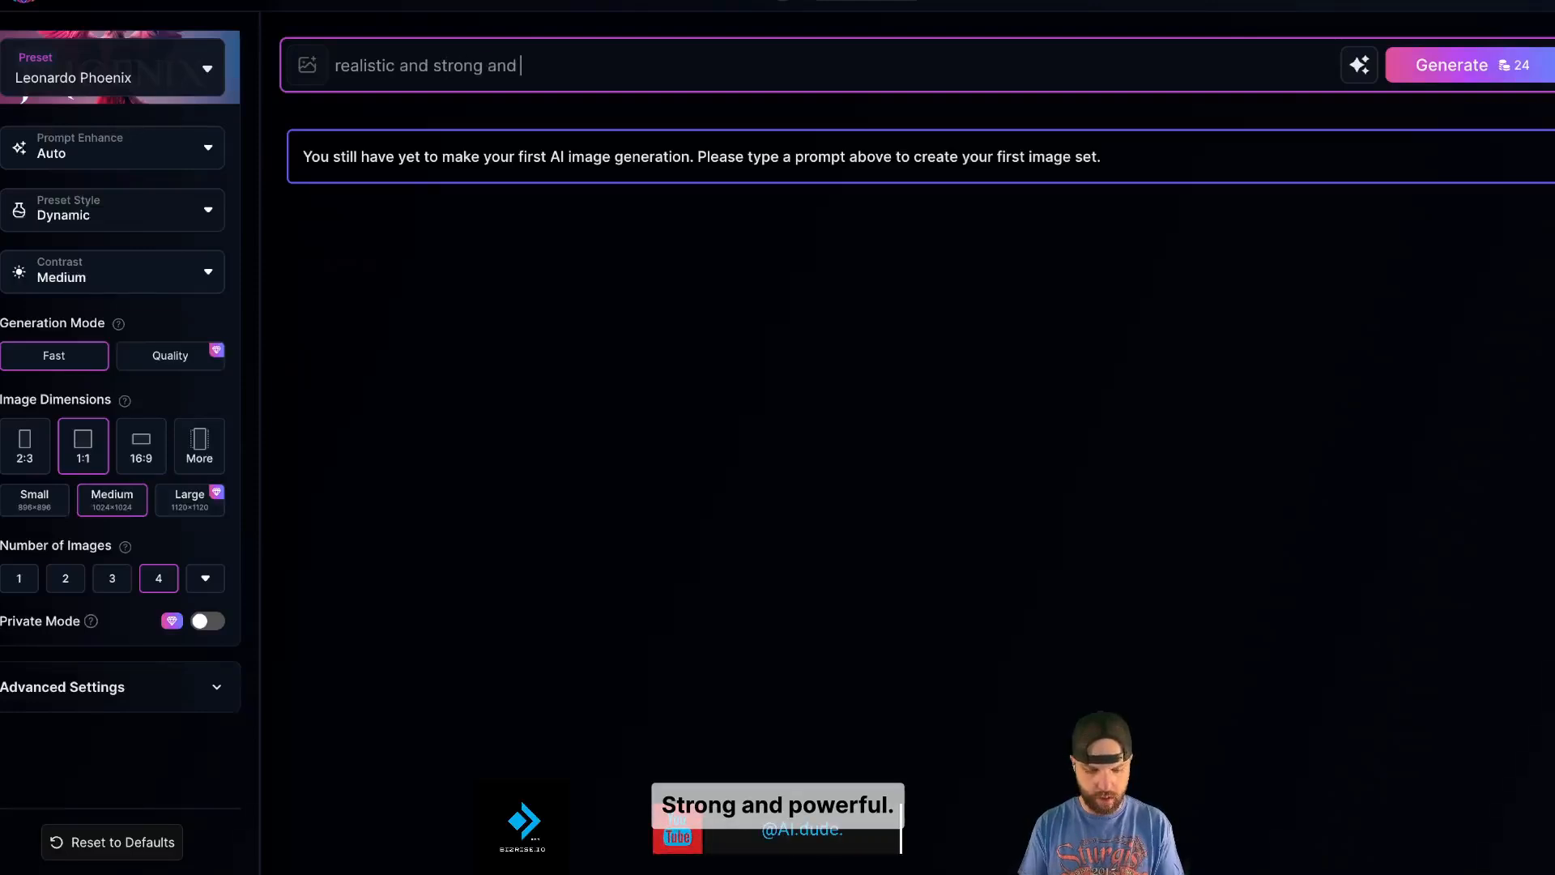
{"action": "type", "text": " powerful "}
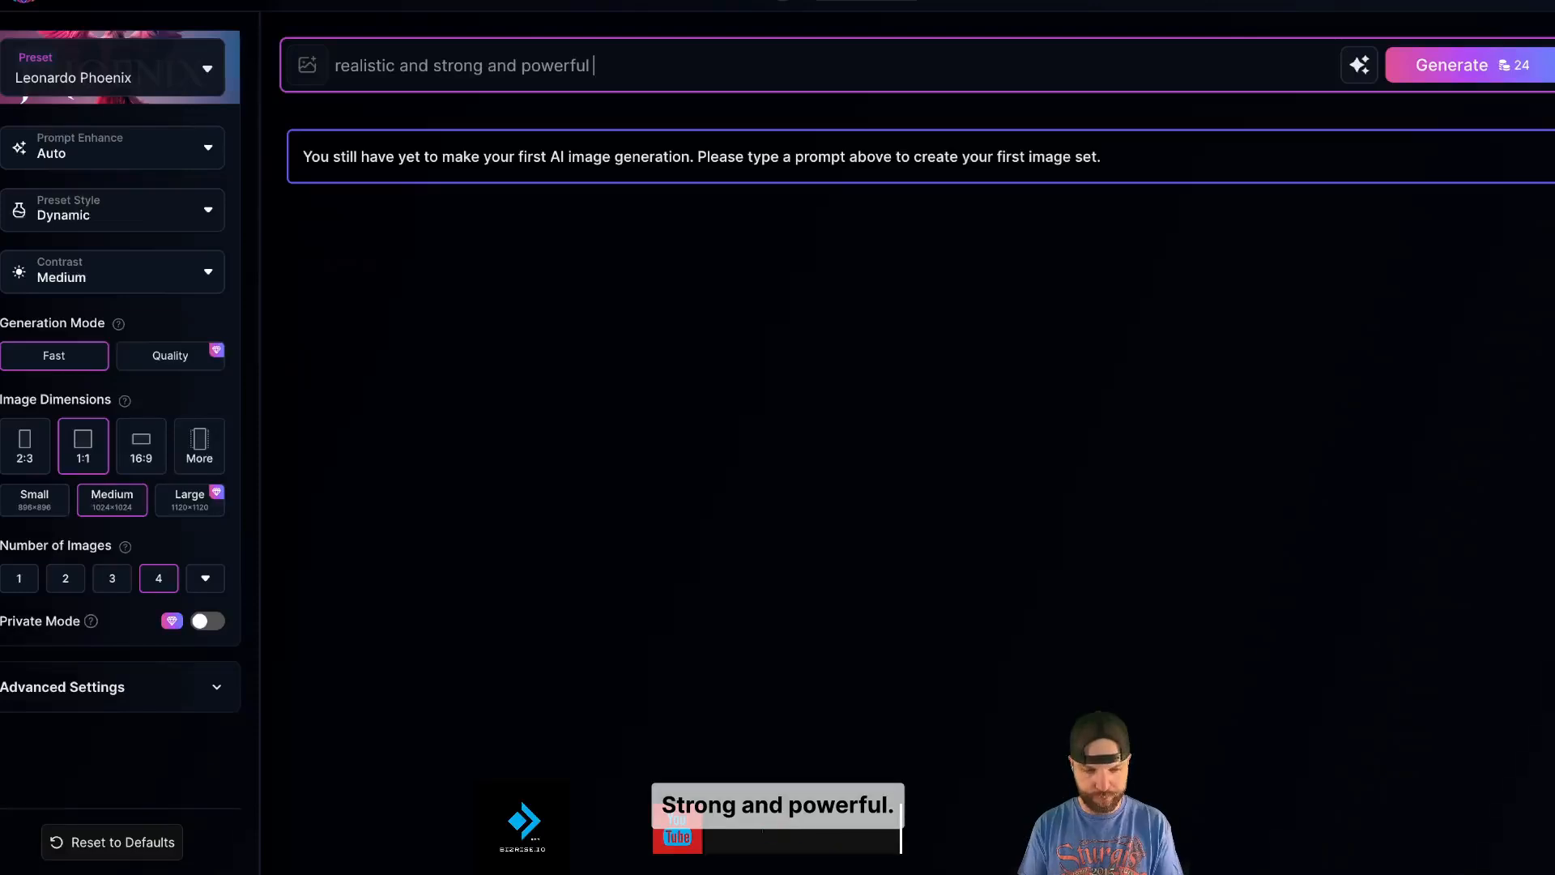
{"action": "type", "text": "image of s"}
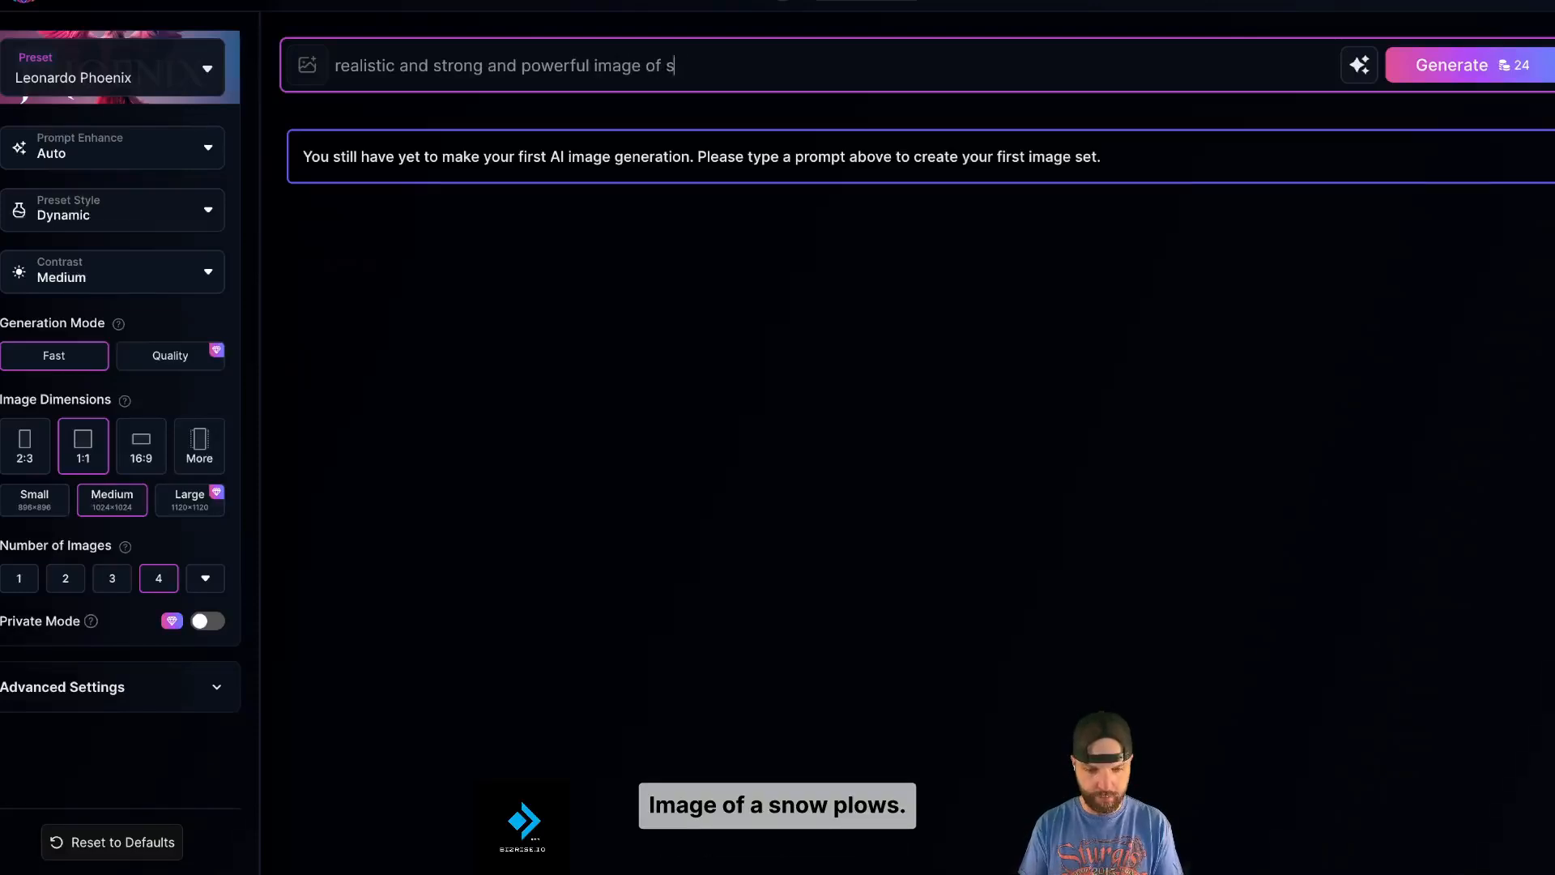
{"action": "type", "text": "now pl"}
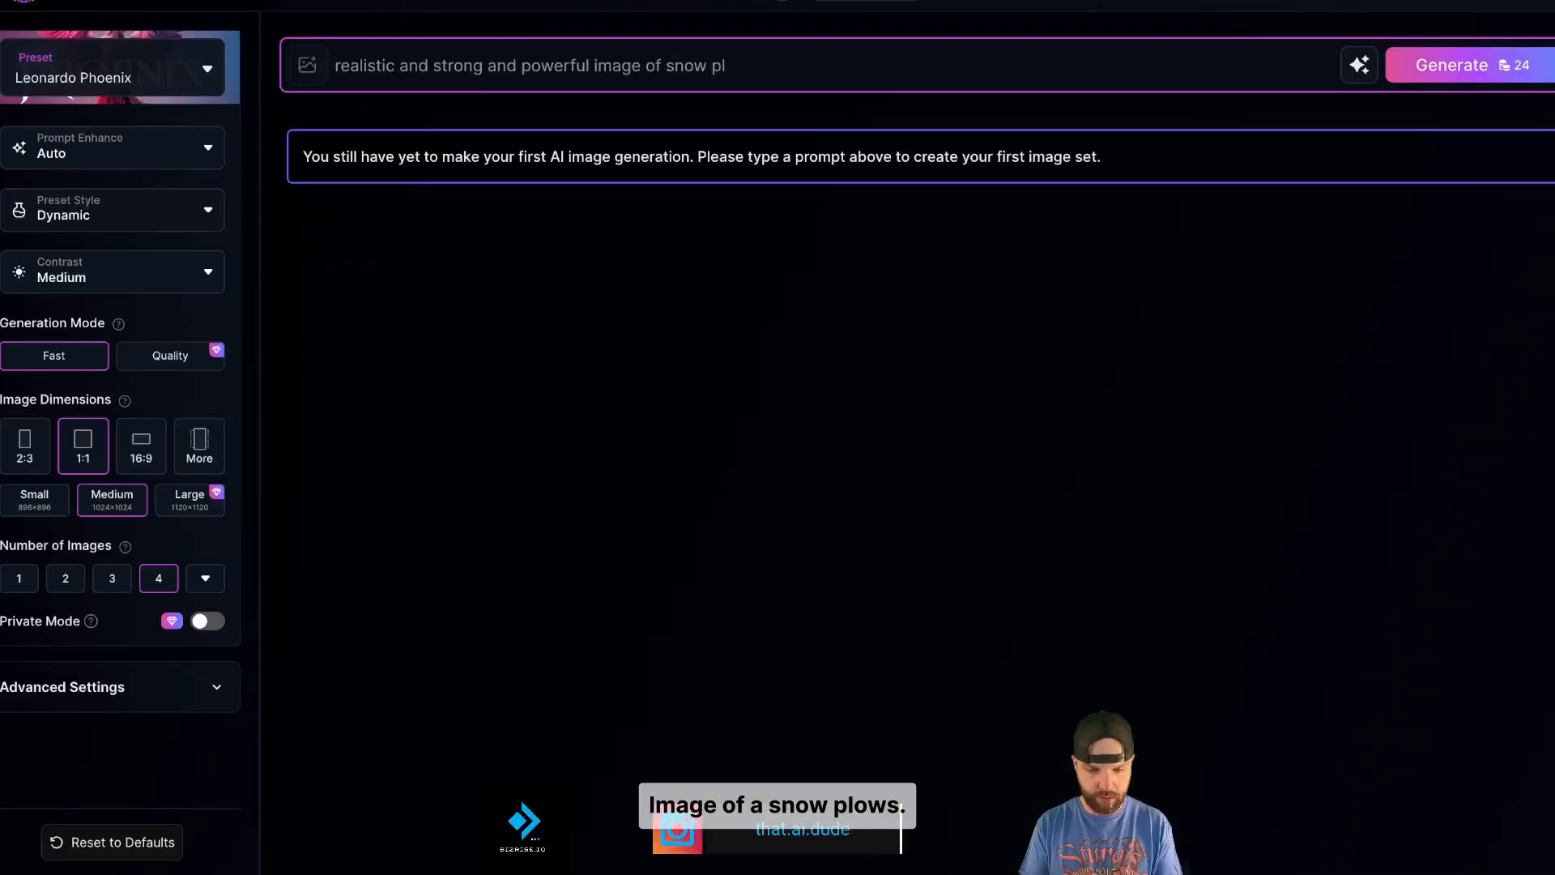
{"action": "type", "text": "aows clearing a s"}
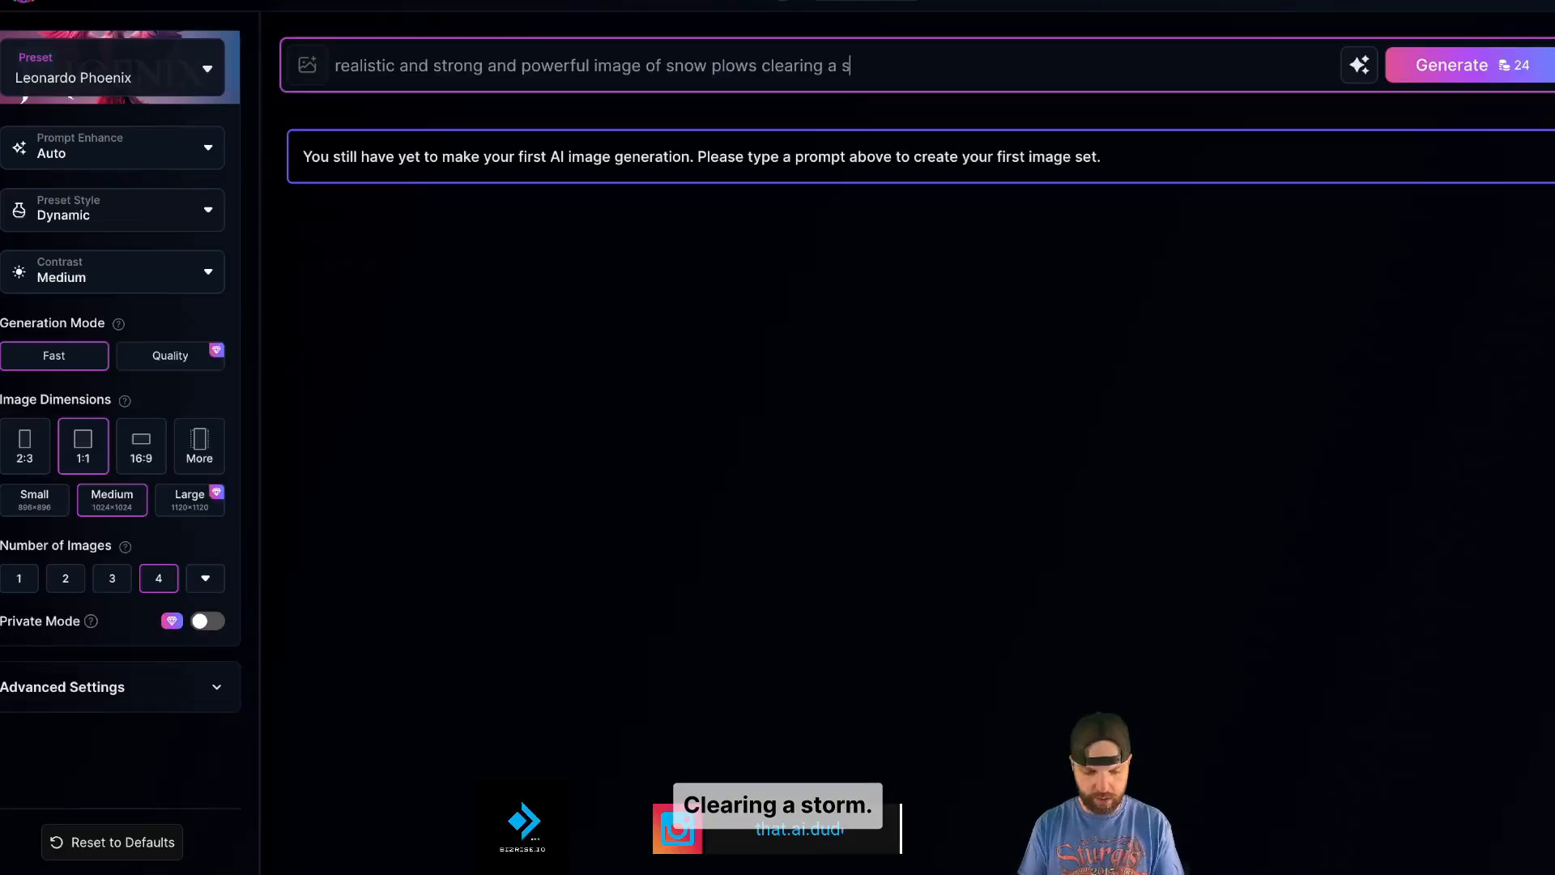
{"action": "type", "text": "torm in the r"}
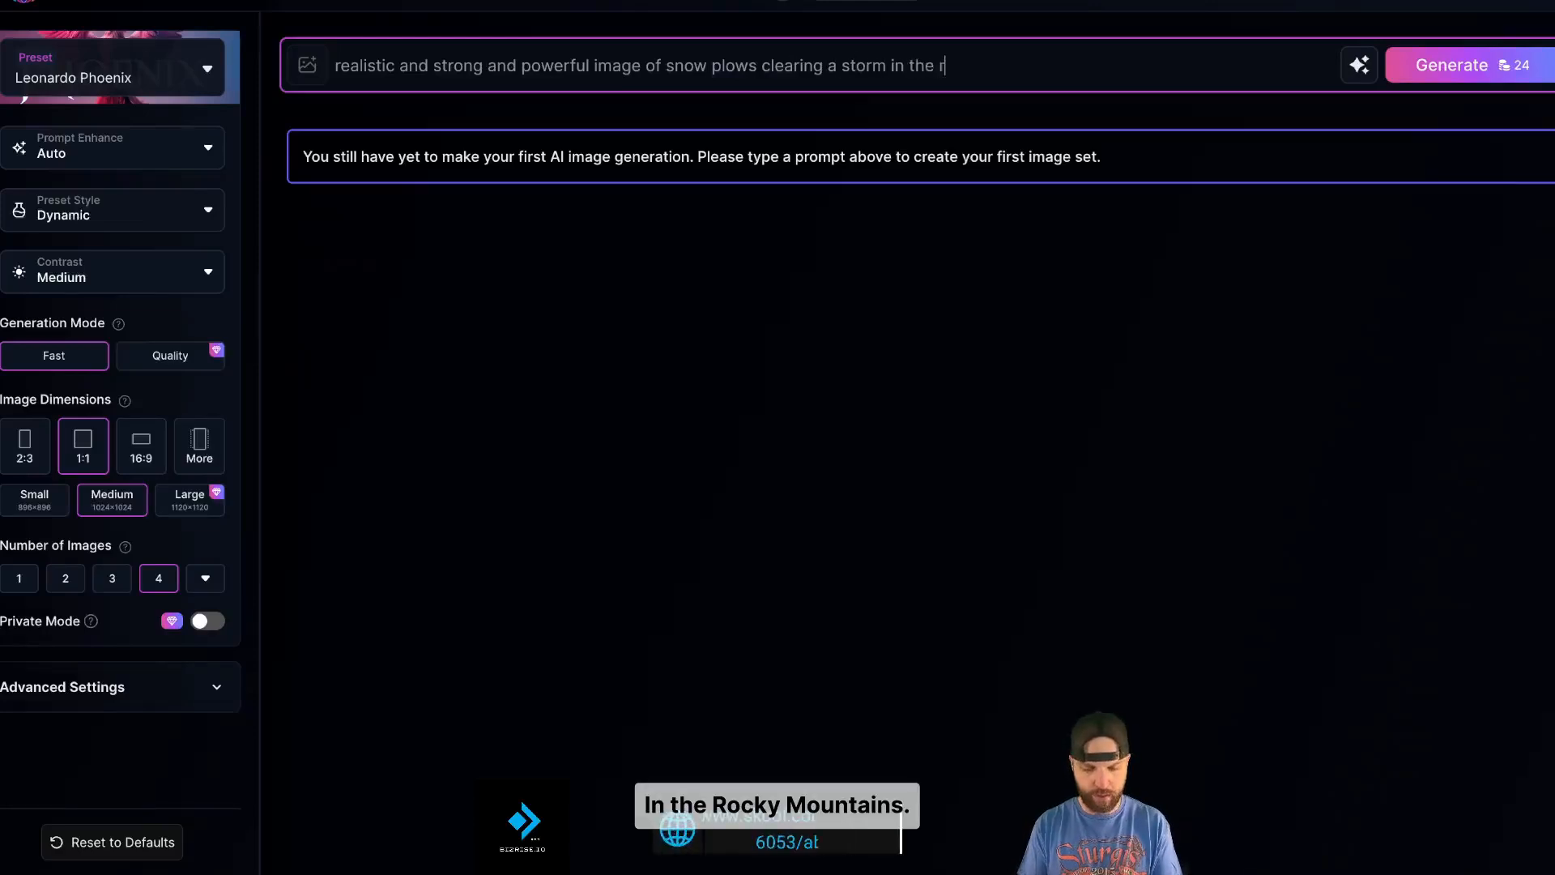
{"action": "type", "text": "ocky mountains"}
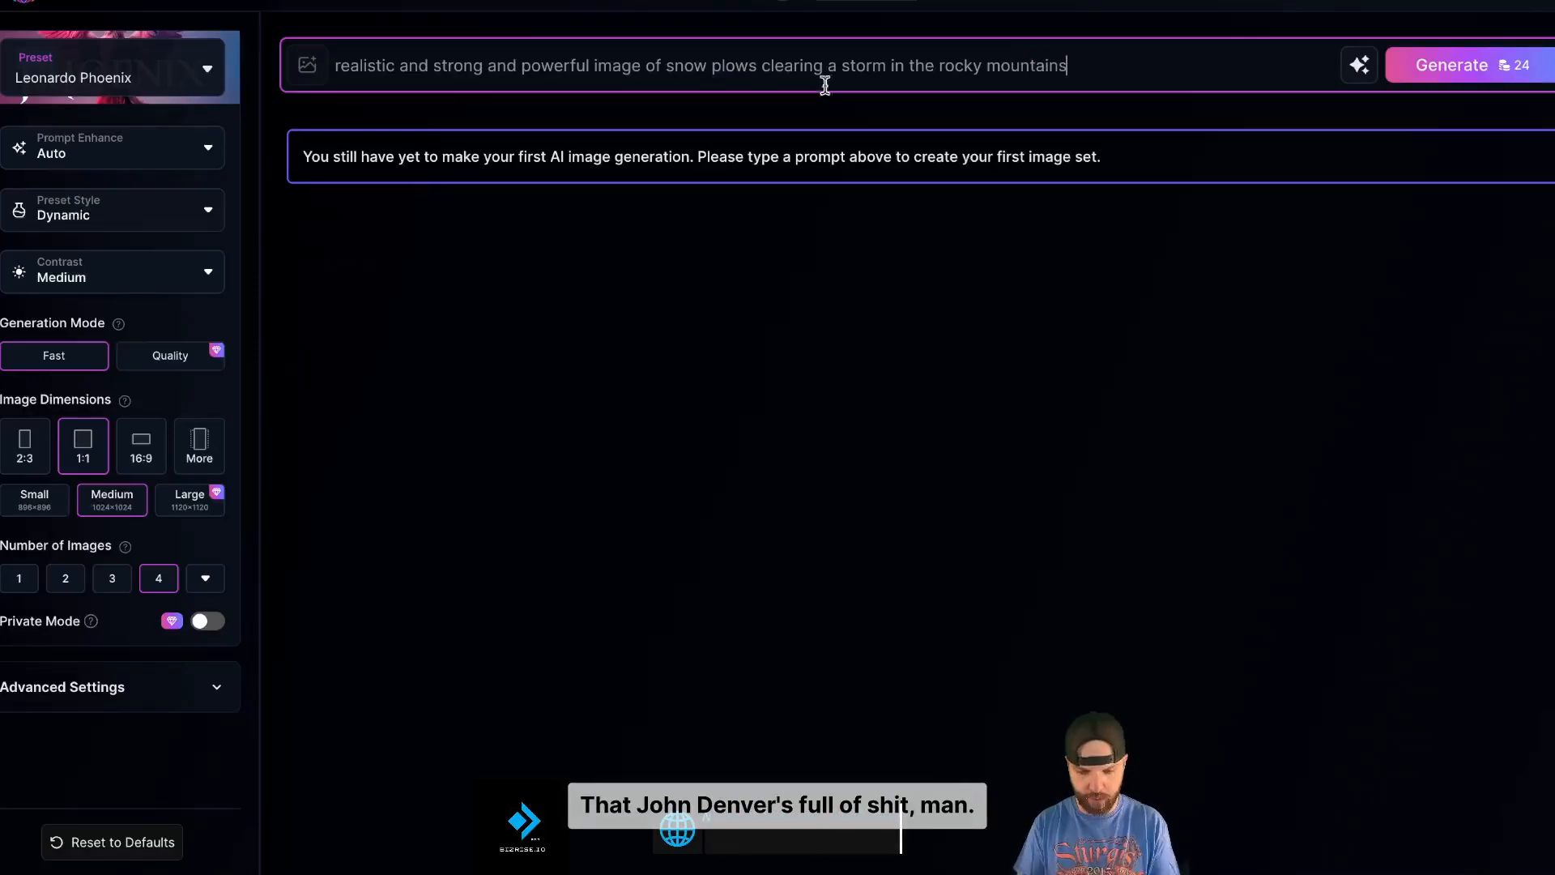
{"action": "left_click", "coordinate": [1361, 66]}
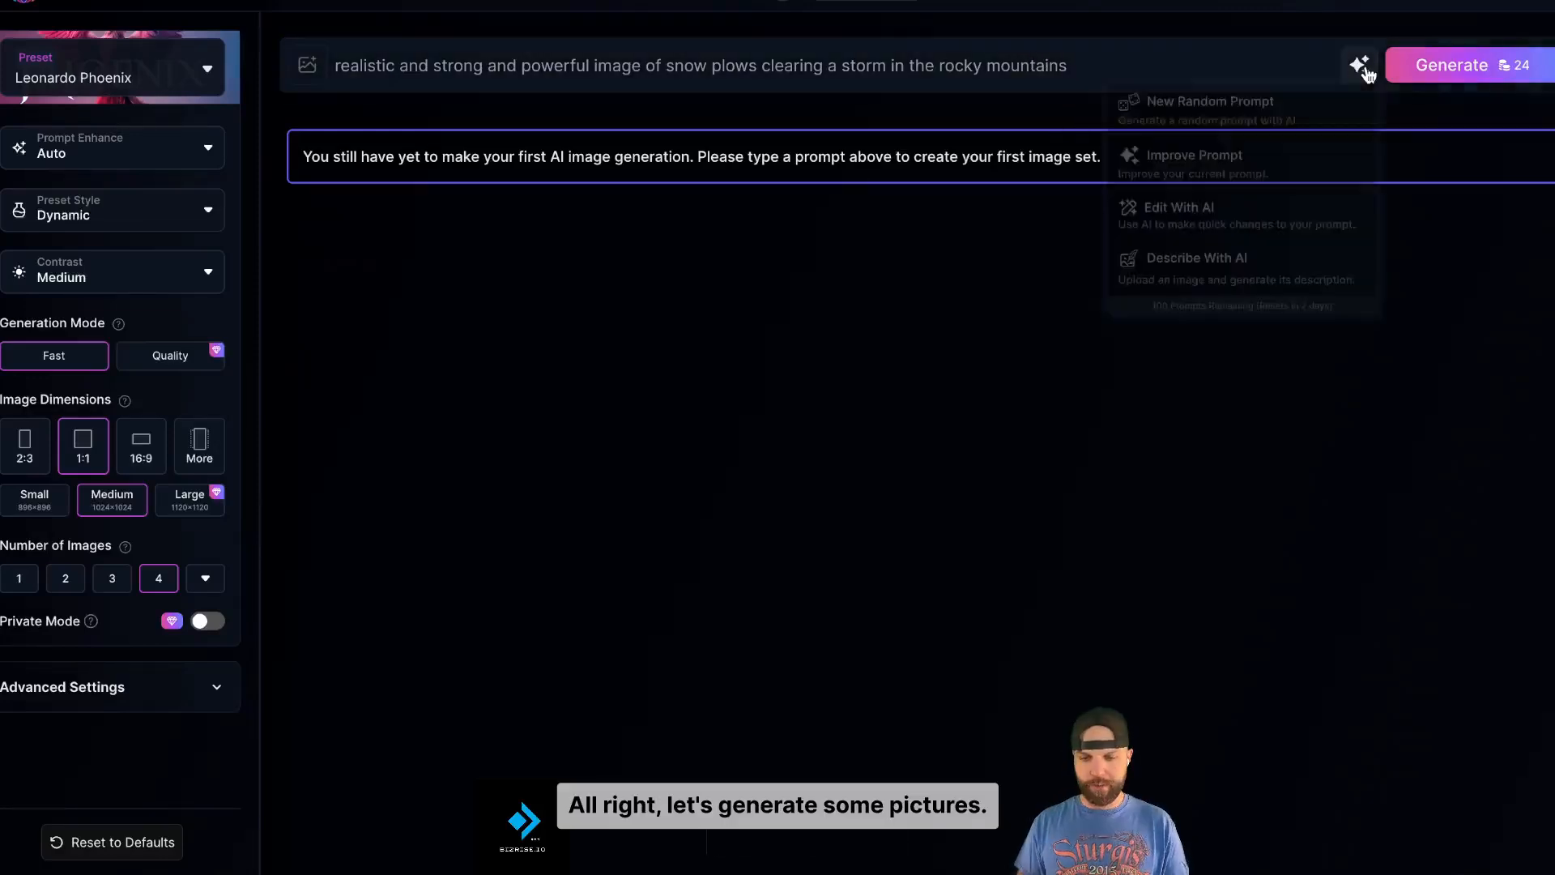
{"action": "left_click", "coordinate": [1271, 166]}
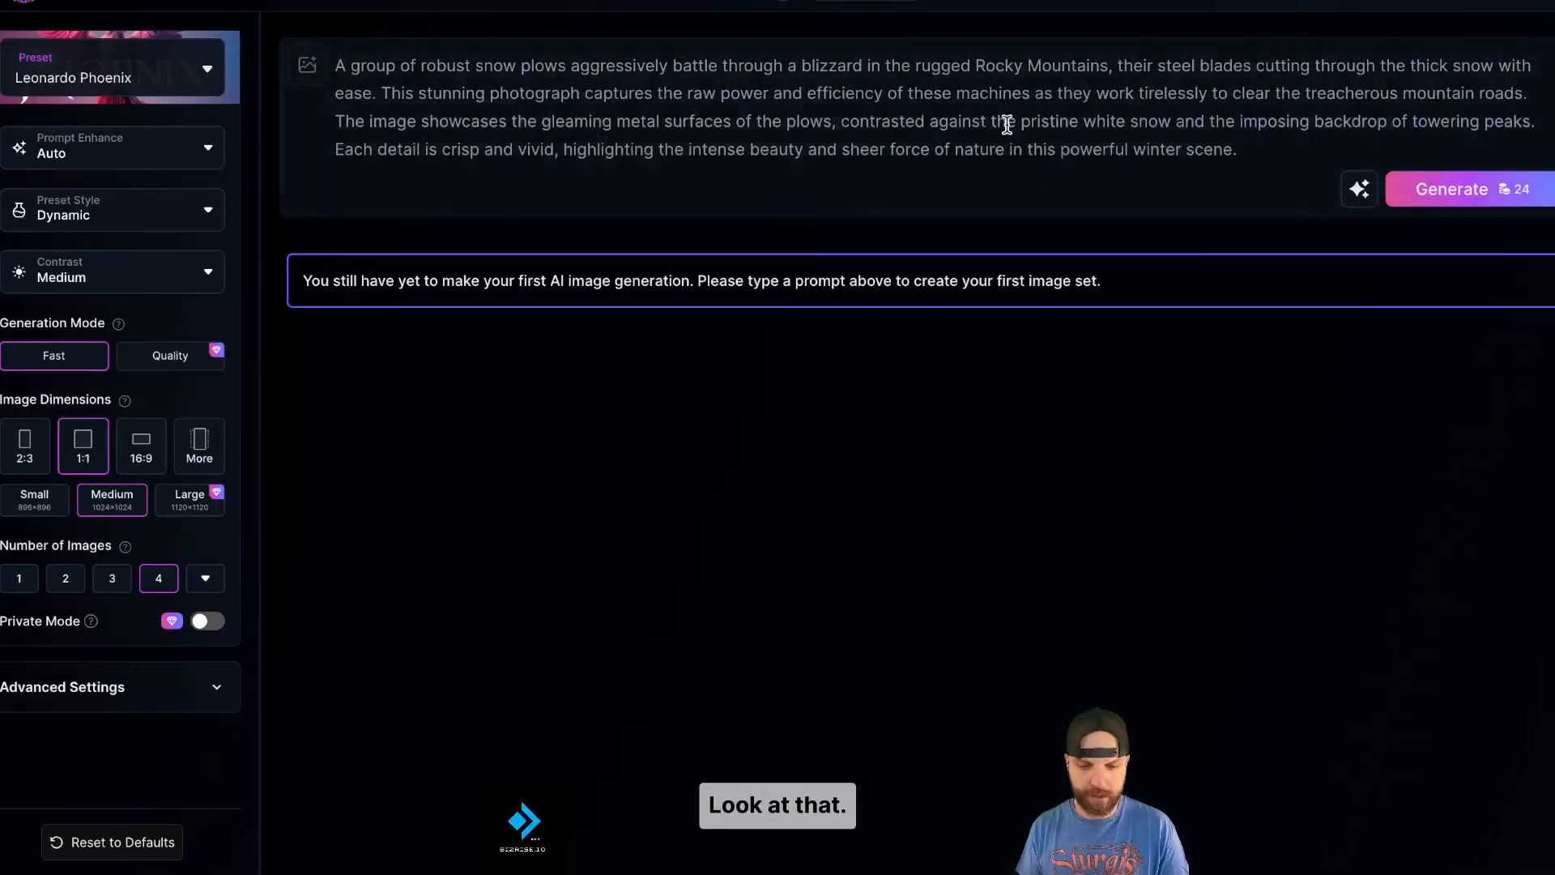
- Generate four 1120×1120 snow plow images, download the second as a JPG, and dismiss the tip
{"action": "left_click", "coordinate": [1456, 193]}
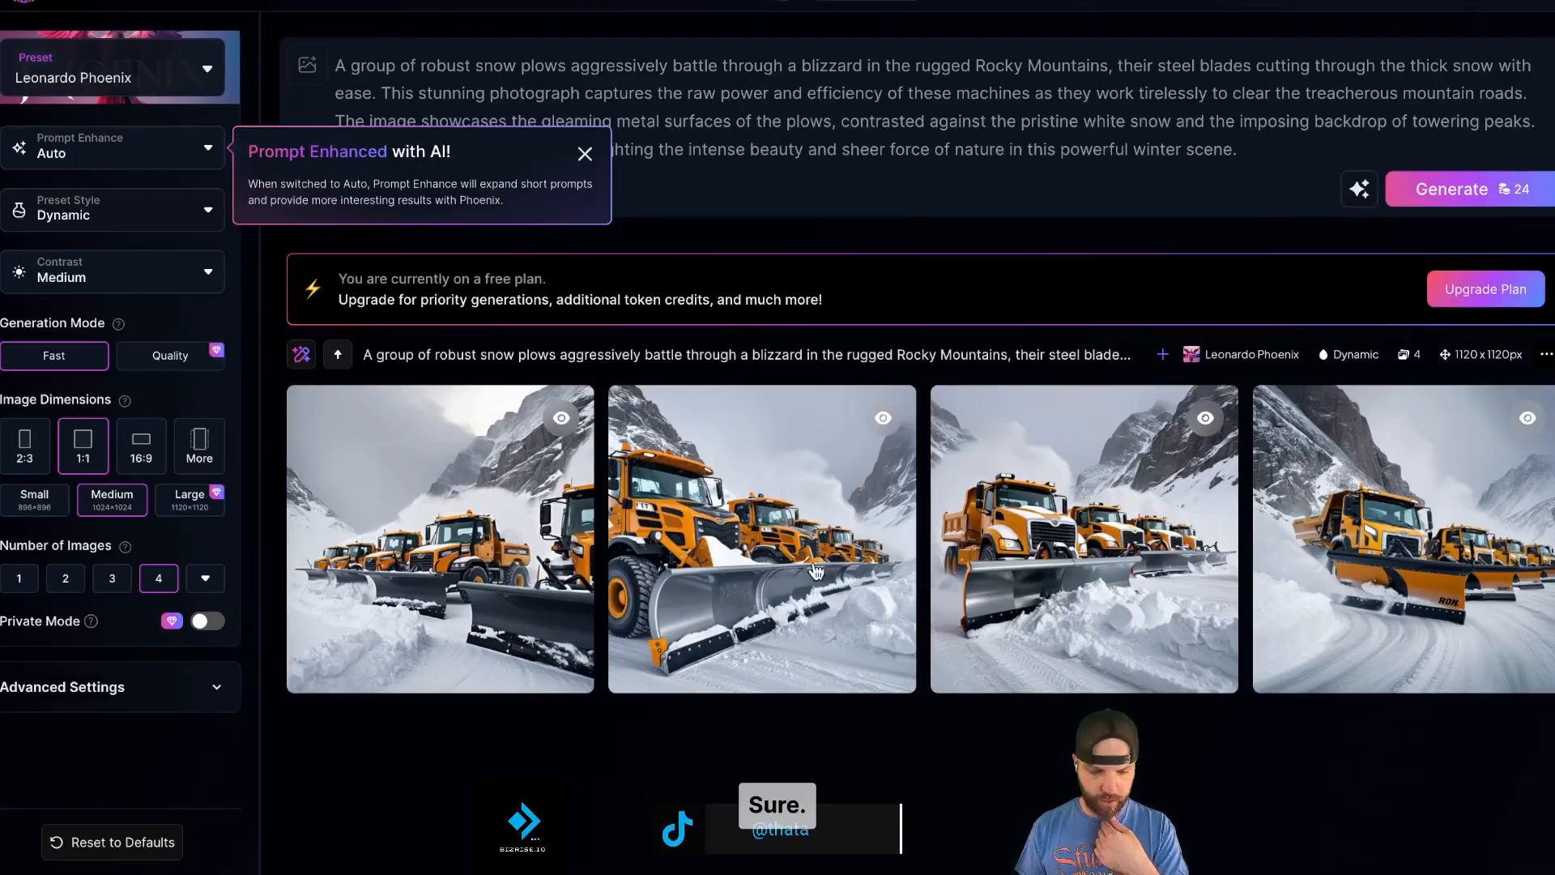
{"action": "mouse_move", "coordinate": [774, 572]}
{"action": "left_click", "coordinate": [644, 661]}
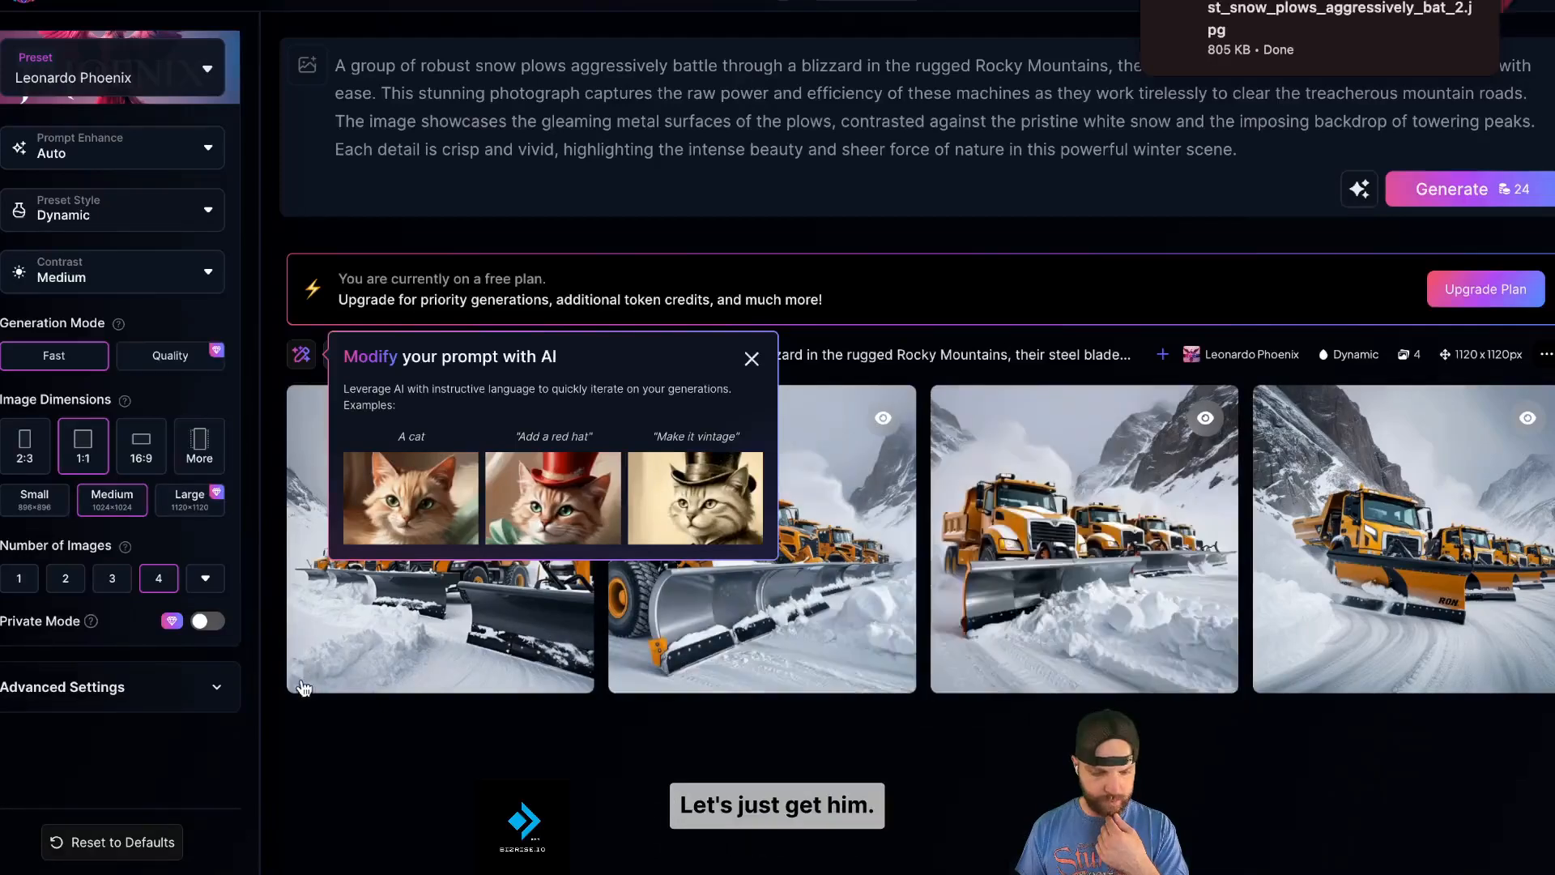
{"action": "mouse_move", "coordinate": [303, 681]}
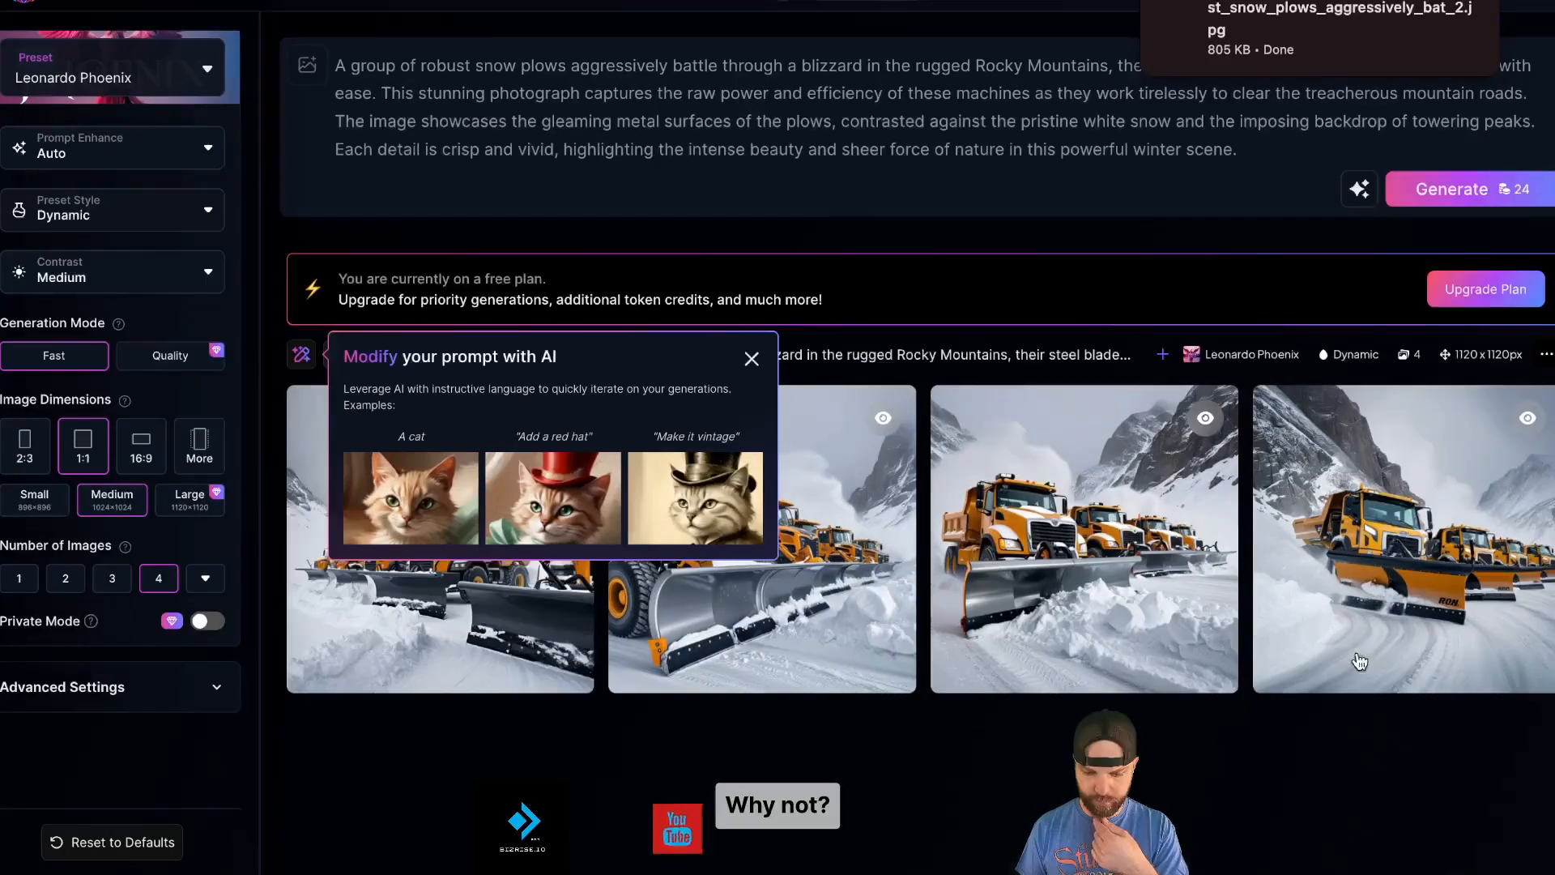
{"action": "mouse_move", "coordinate": [1273, 506]}
{"action": "left_click", "coordinate": [752, 358]}
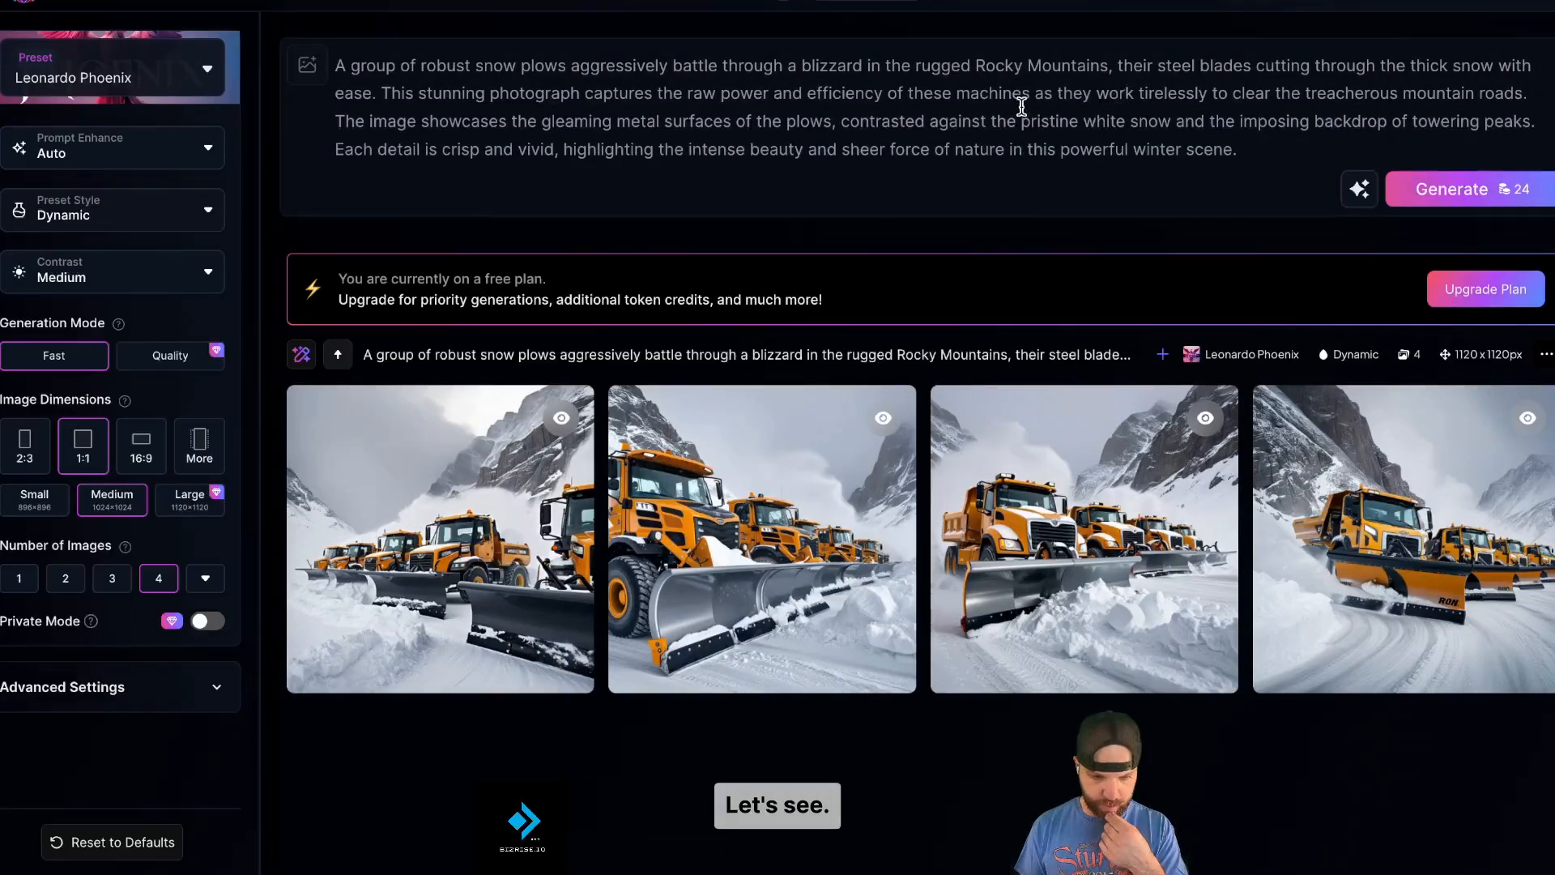
- Add tire chains with big aggressive tires, action, and 'Something out of a cinematic movie' to the prompt, then regenerate
{"action": "left_click", "coordinate": [839, 122]}
{"action": "type", "text": "tire charins with big agressive tires"}
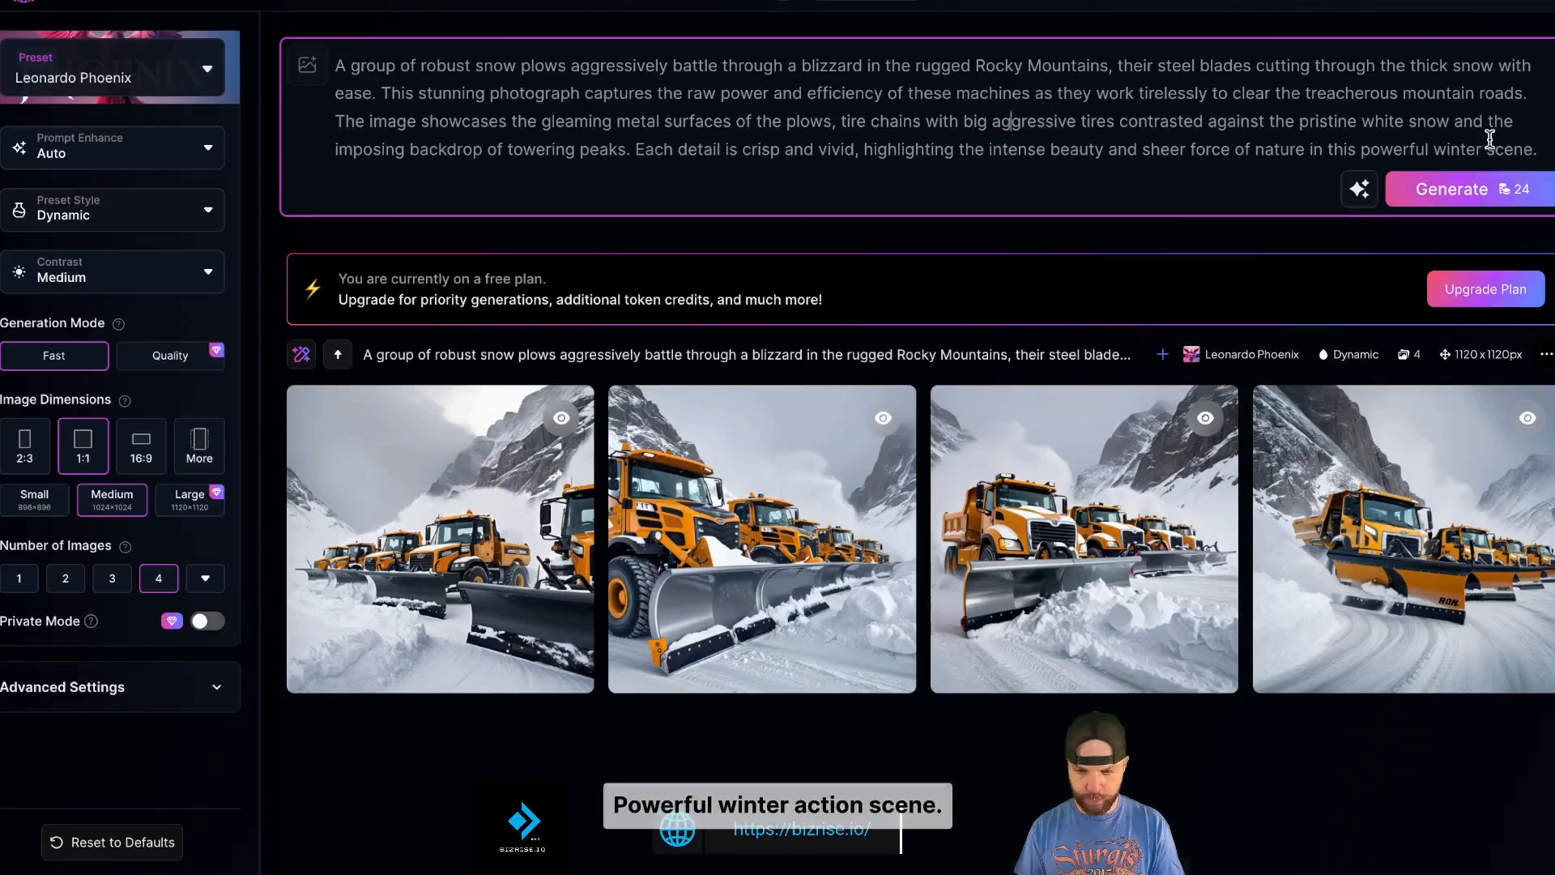
{"action": "type", "text": "actoon"}
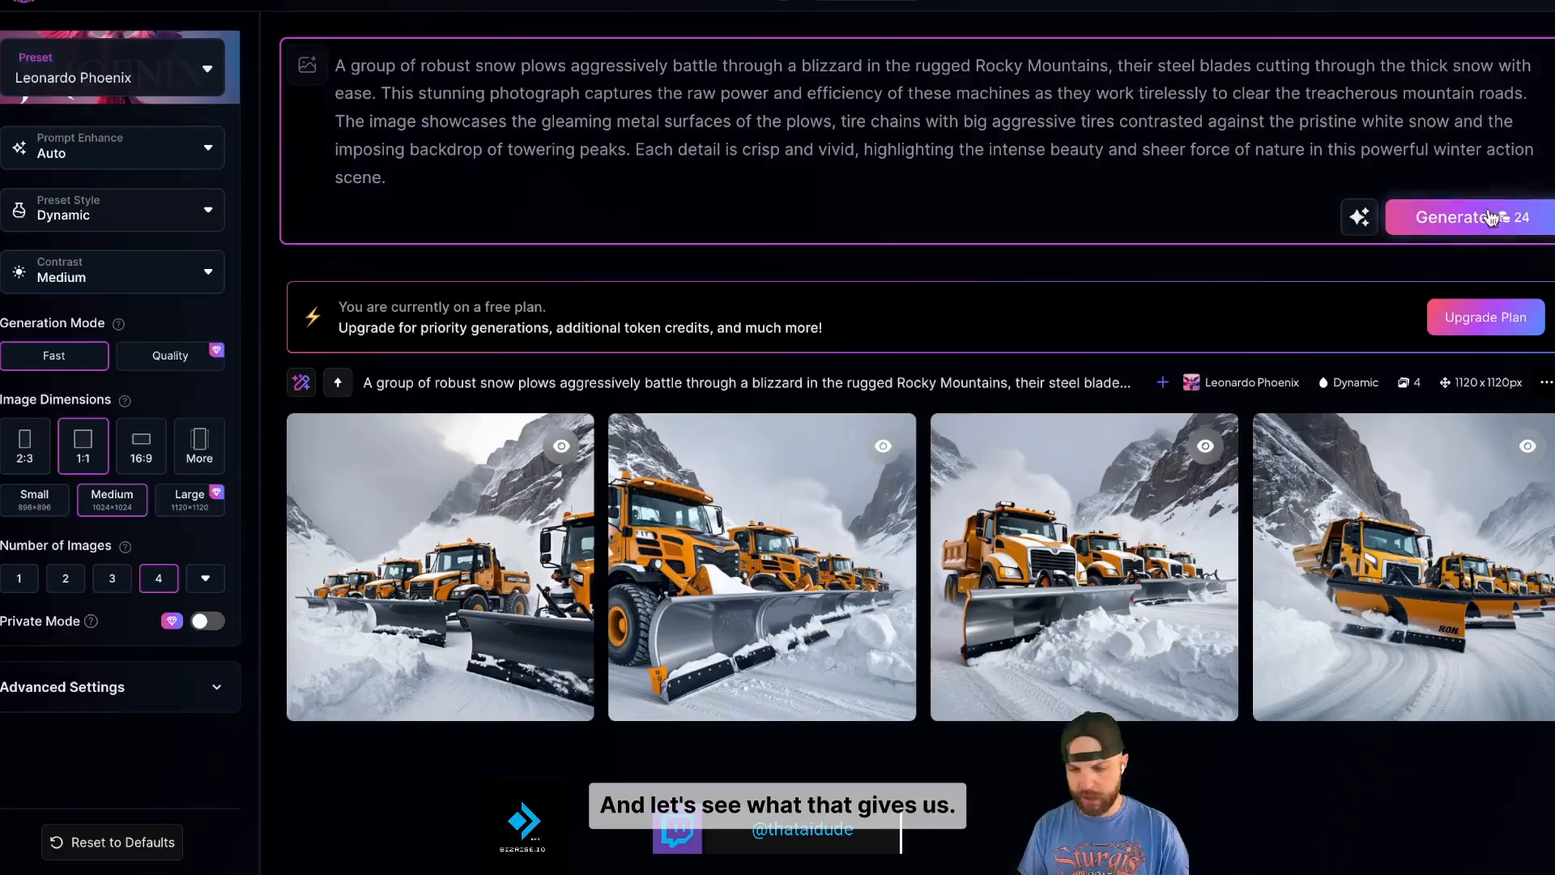
{"action": "left_click", "coordinate": [621, 176]}
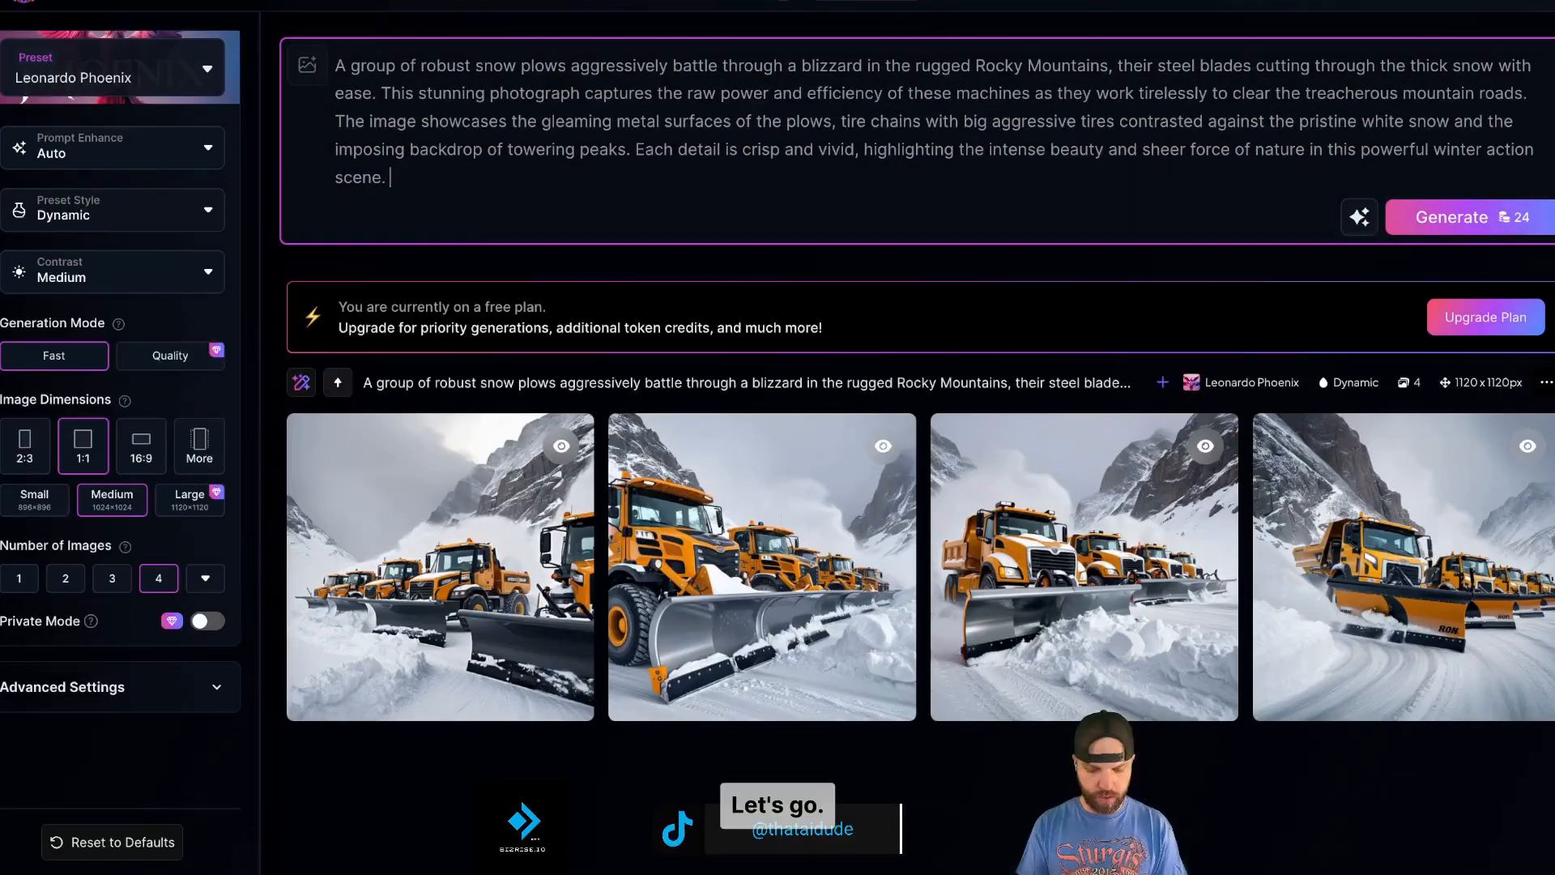
{"action": "type", "text": "Something out"}
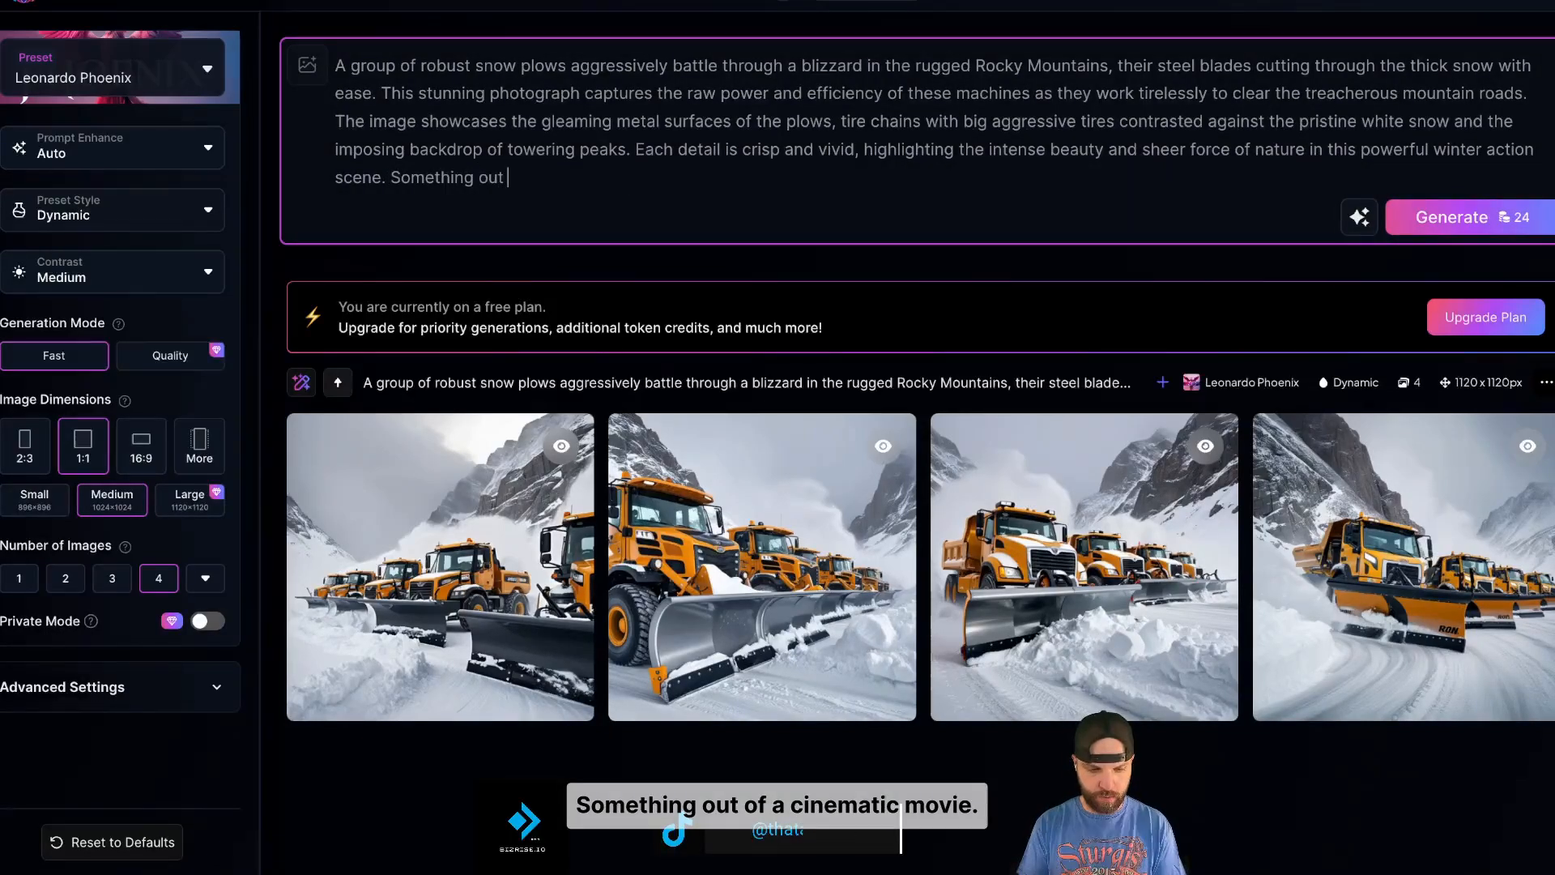
{"action": "type", "text": " of a cin"}
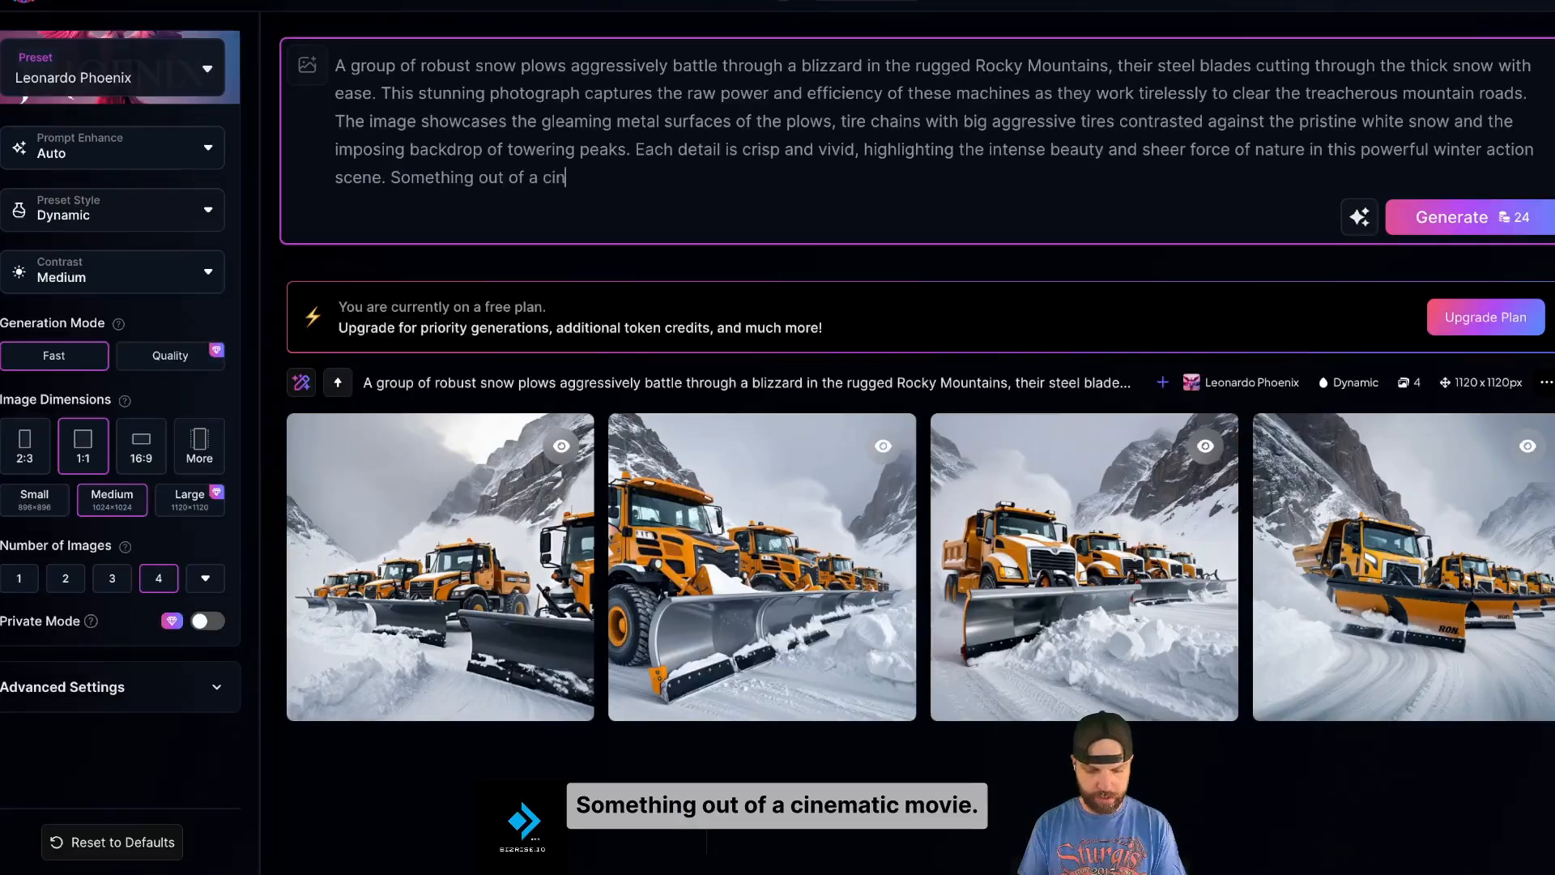
{"action": "type", "text": "ematic movie"}
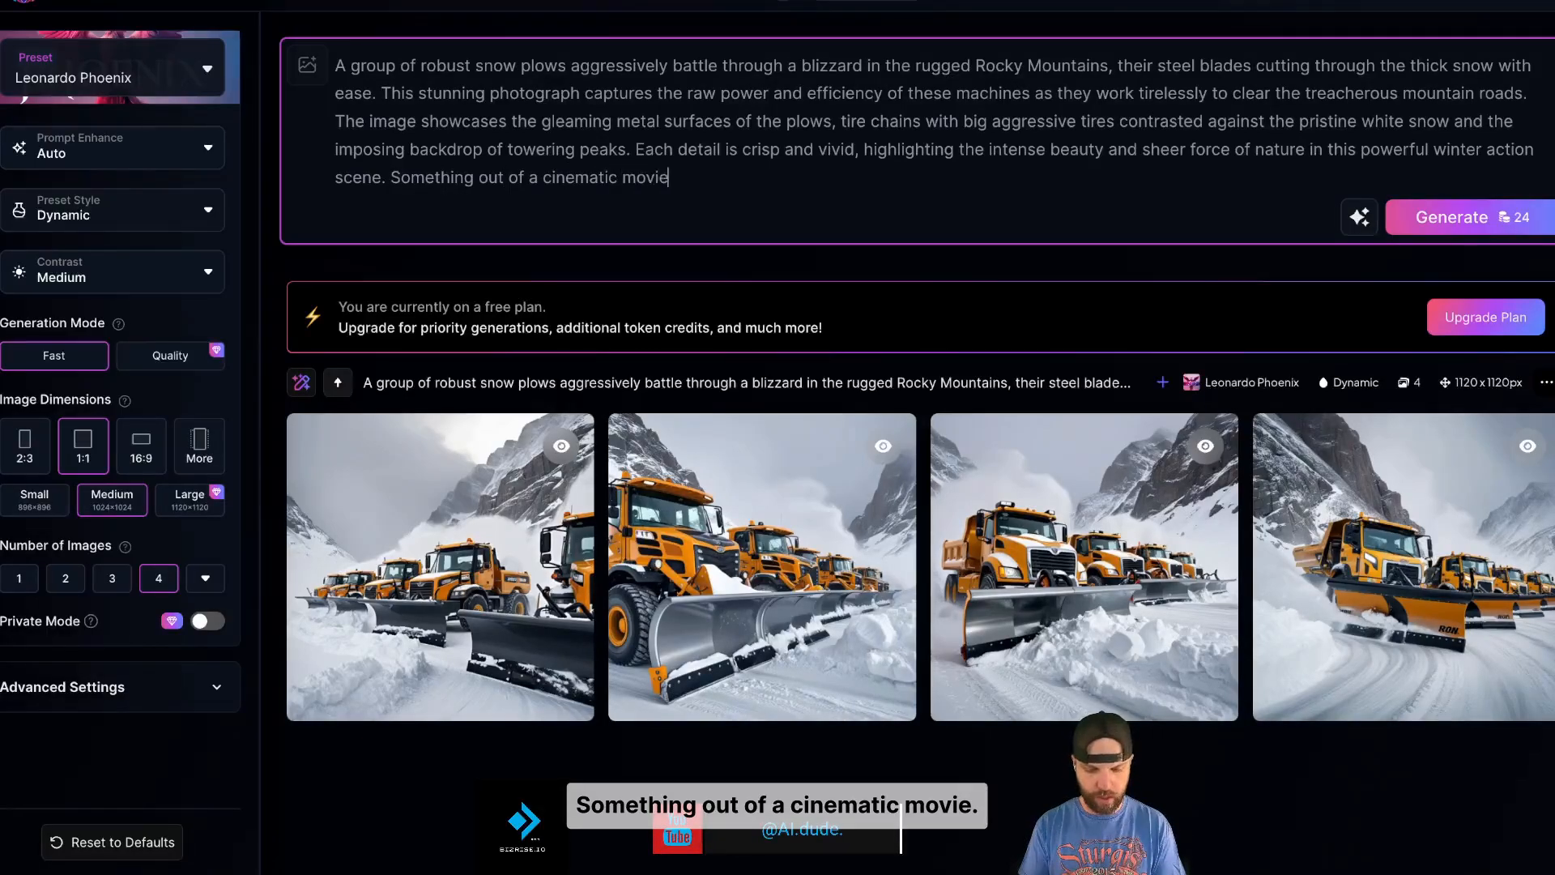
{"action": "left_click", "coordinate": [1454, 217]}
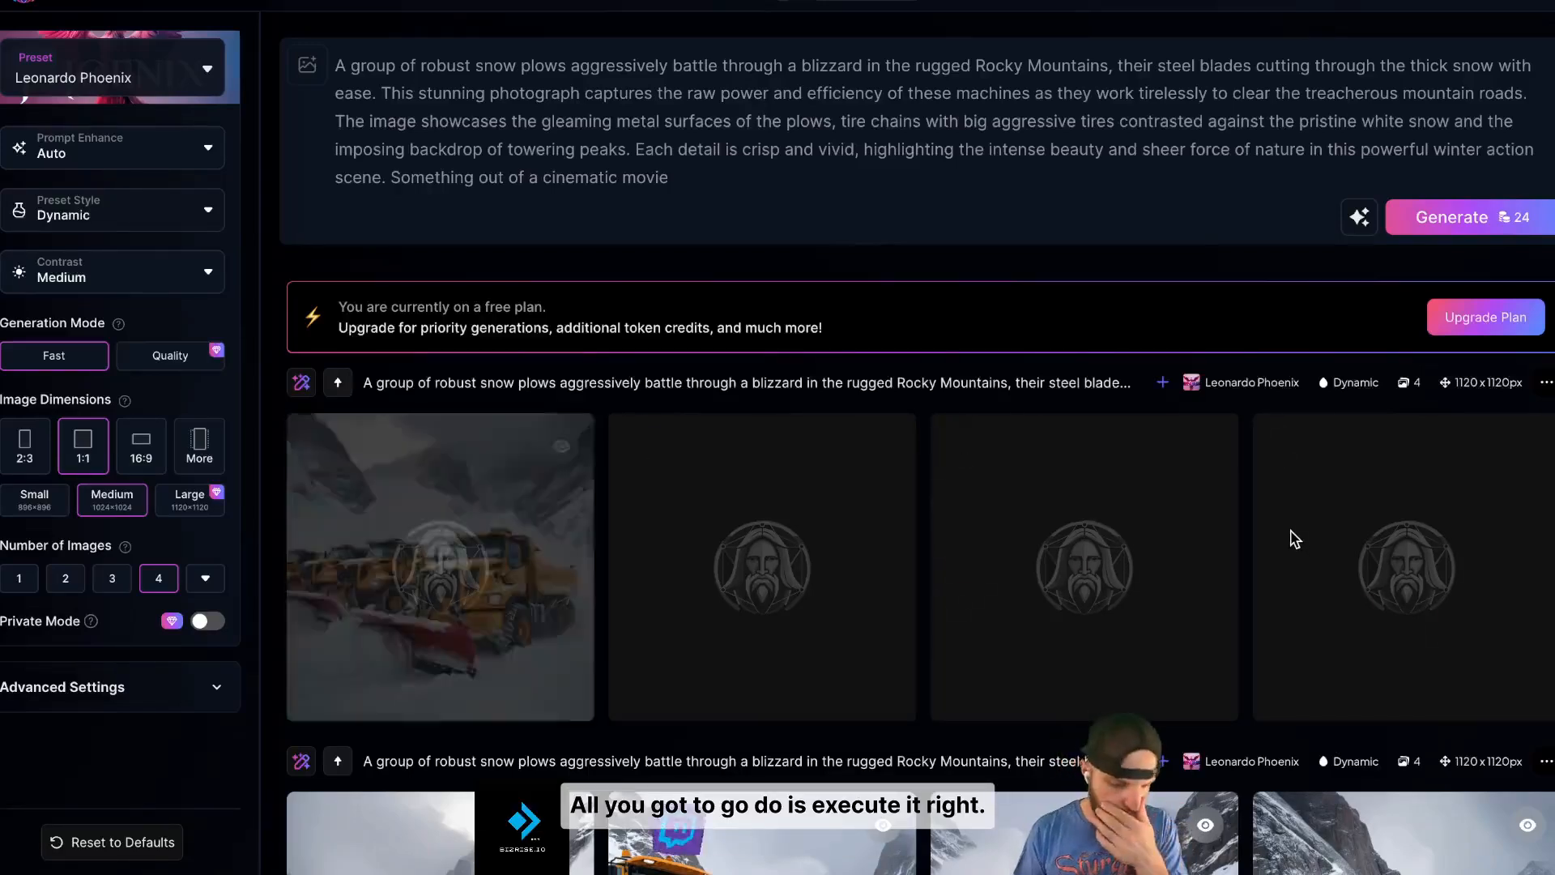
- Download the second and third images from the new cinematic snow plow batch
{"action": "scroll", "coordinate": [1291, 600], "scroll_direction": "down", "scroll_amount": 1}
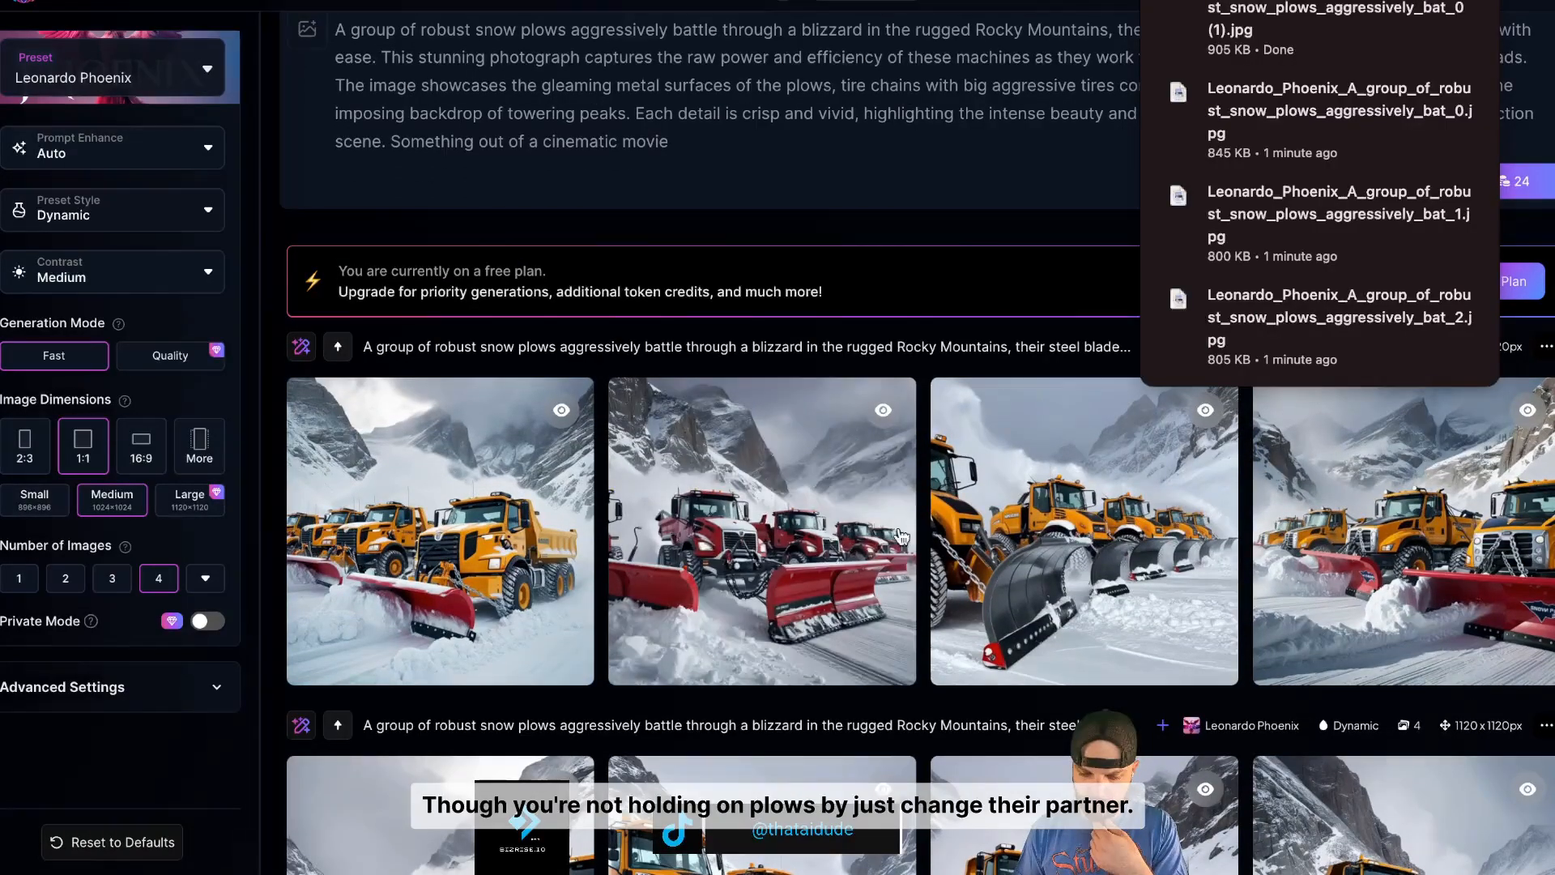
{"action": "mouse_move", "coordinate": [846, 550]}
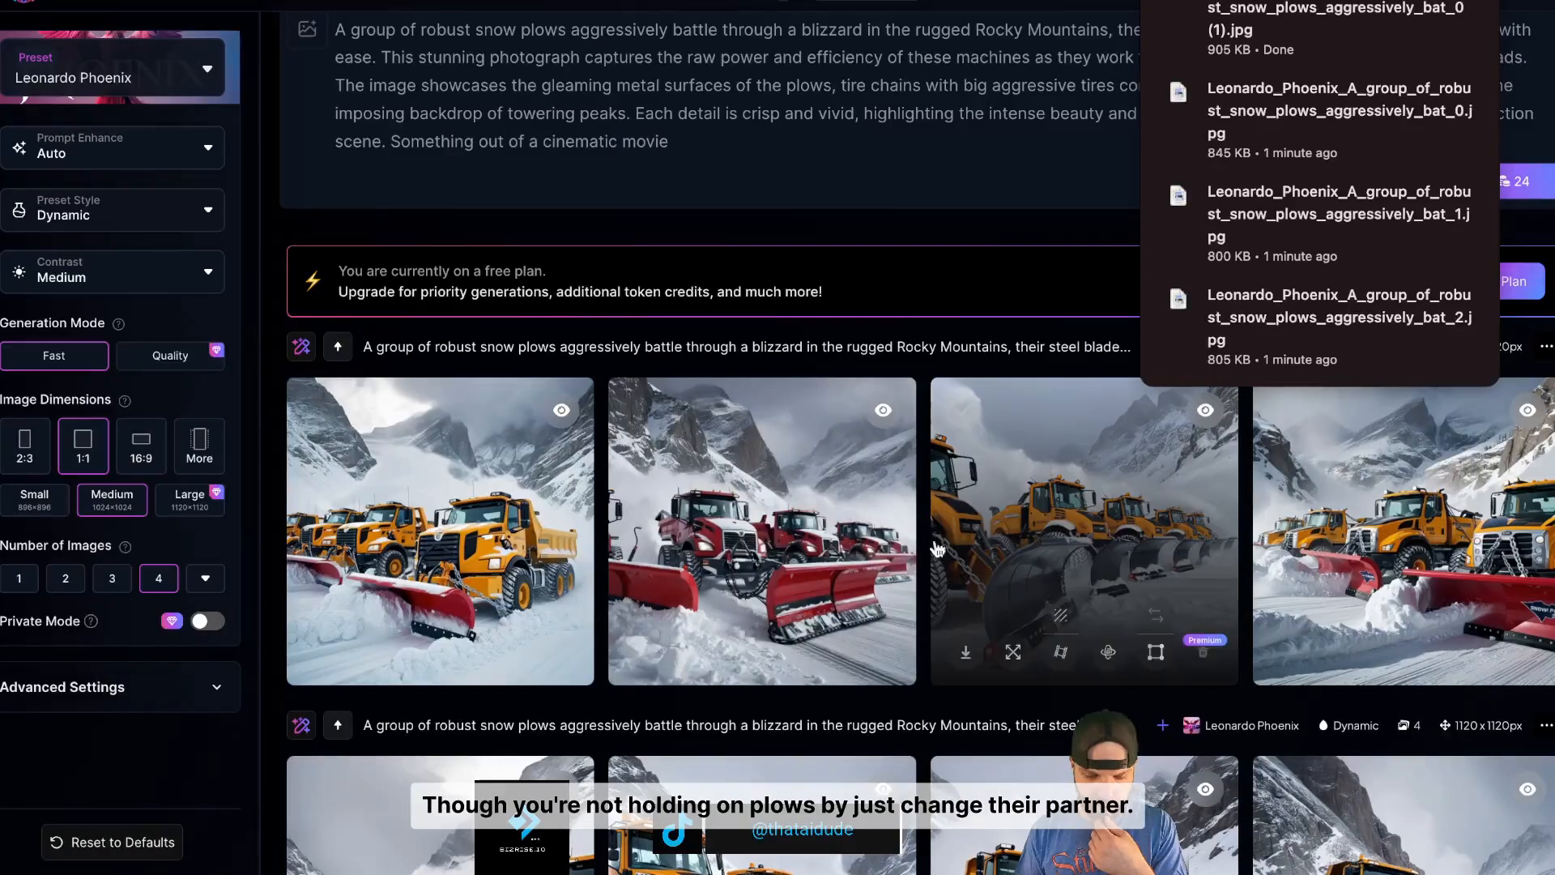
{"action": "left_click", "coordinate": [628, 650]}
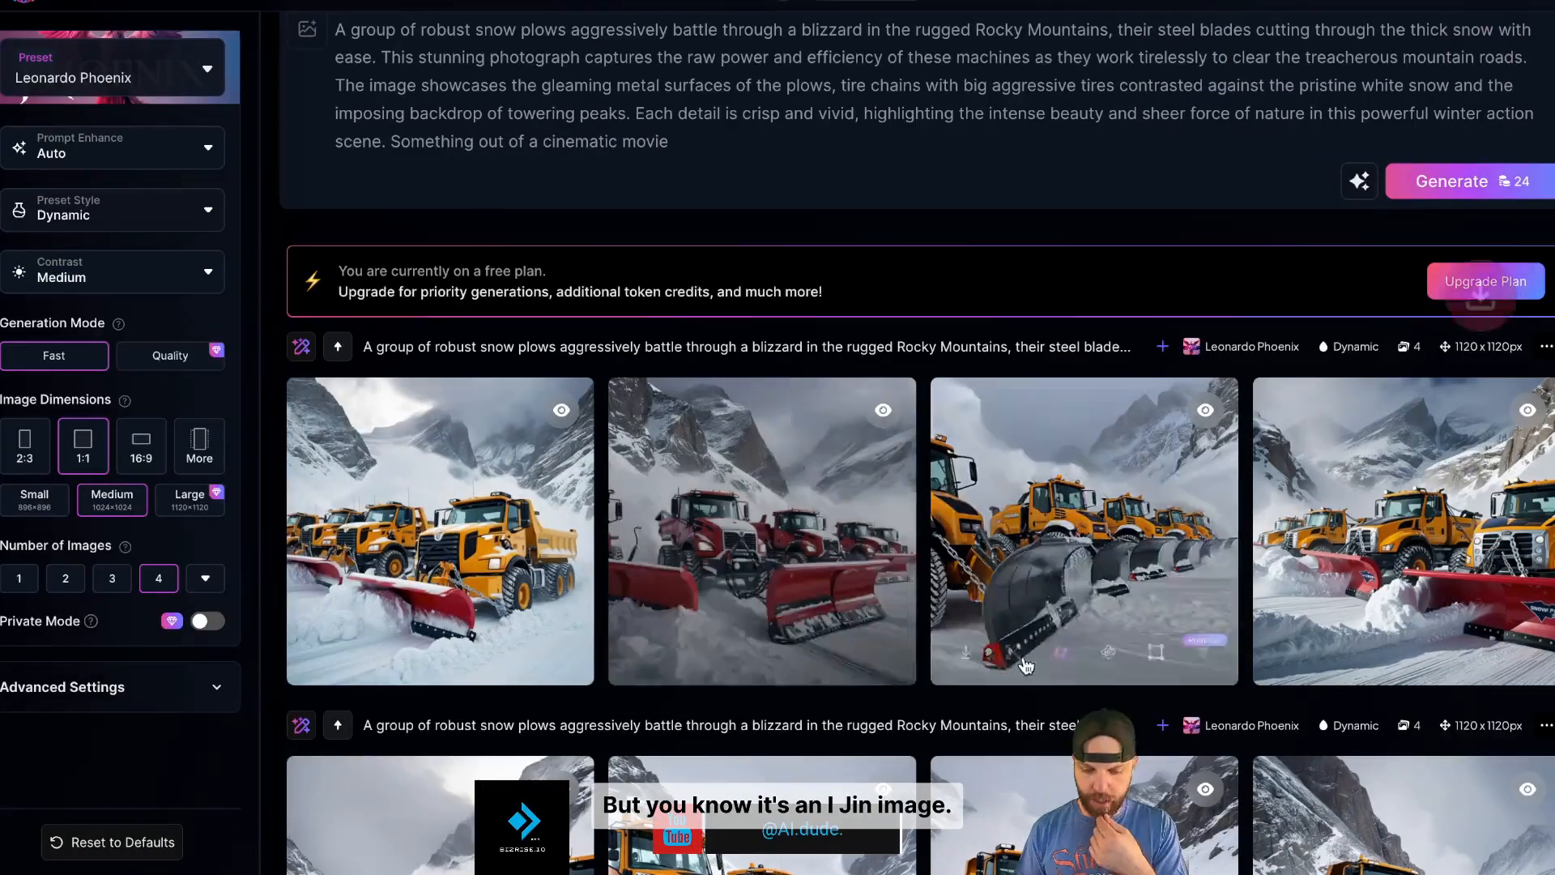
{"action": "left_click", "coordinate": [966, 652]}
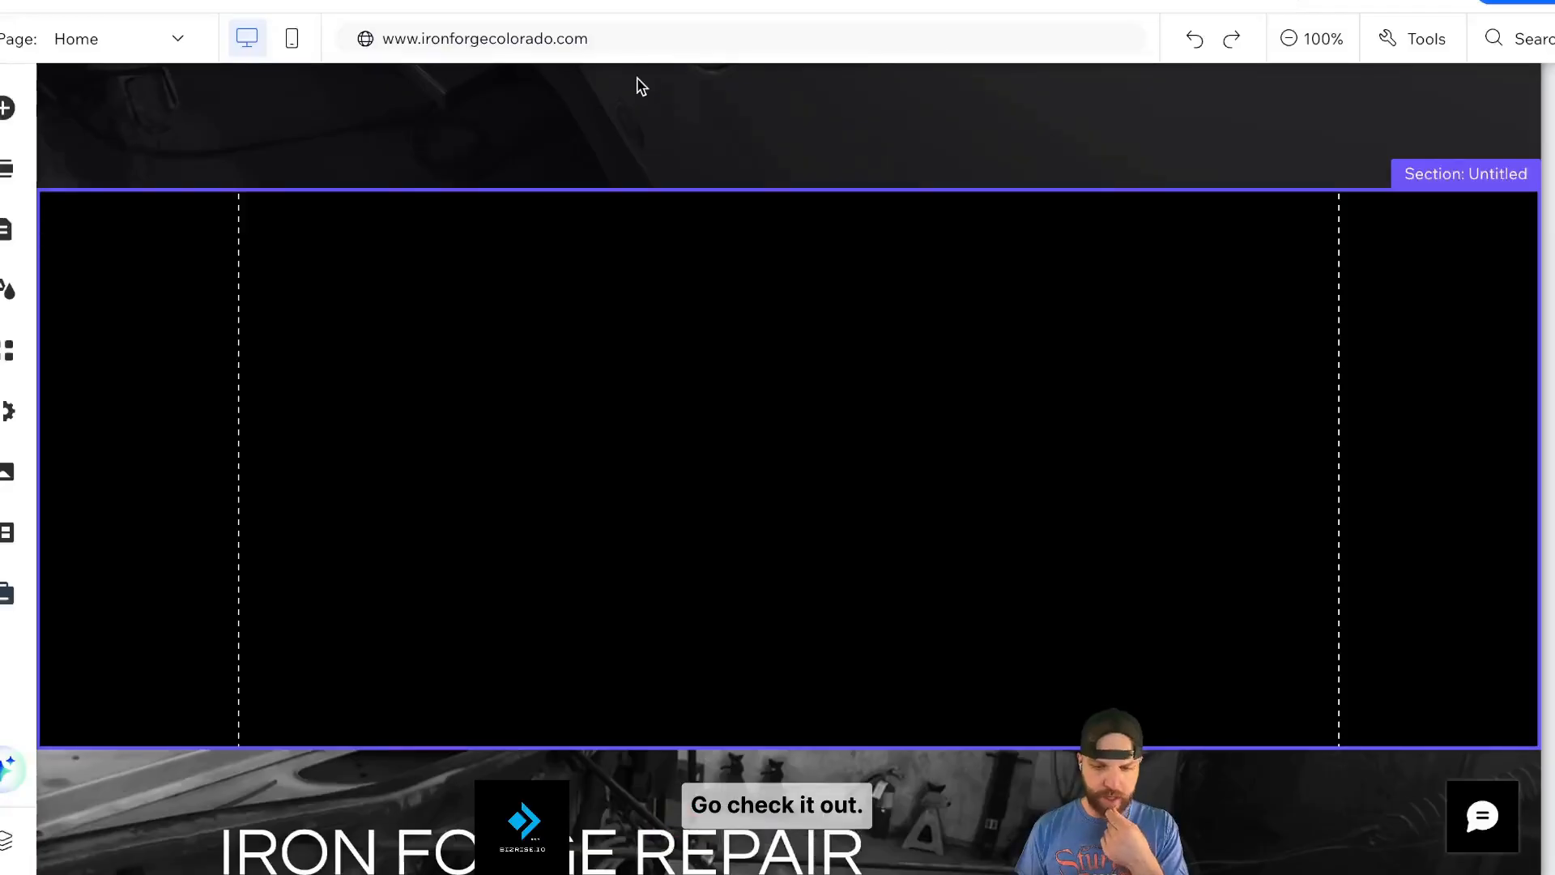
- Delete the empty black section from the page
{"action": "left_click", "coordinate": [8, 108]}
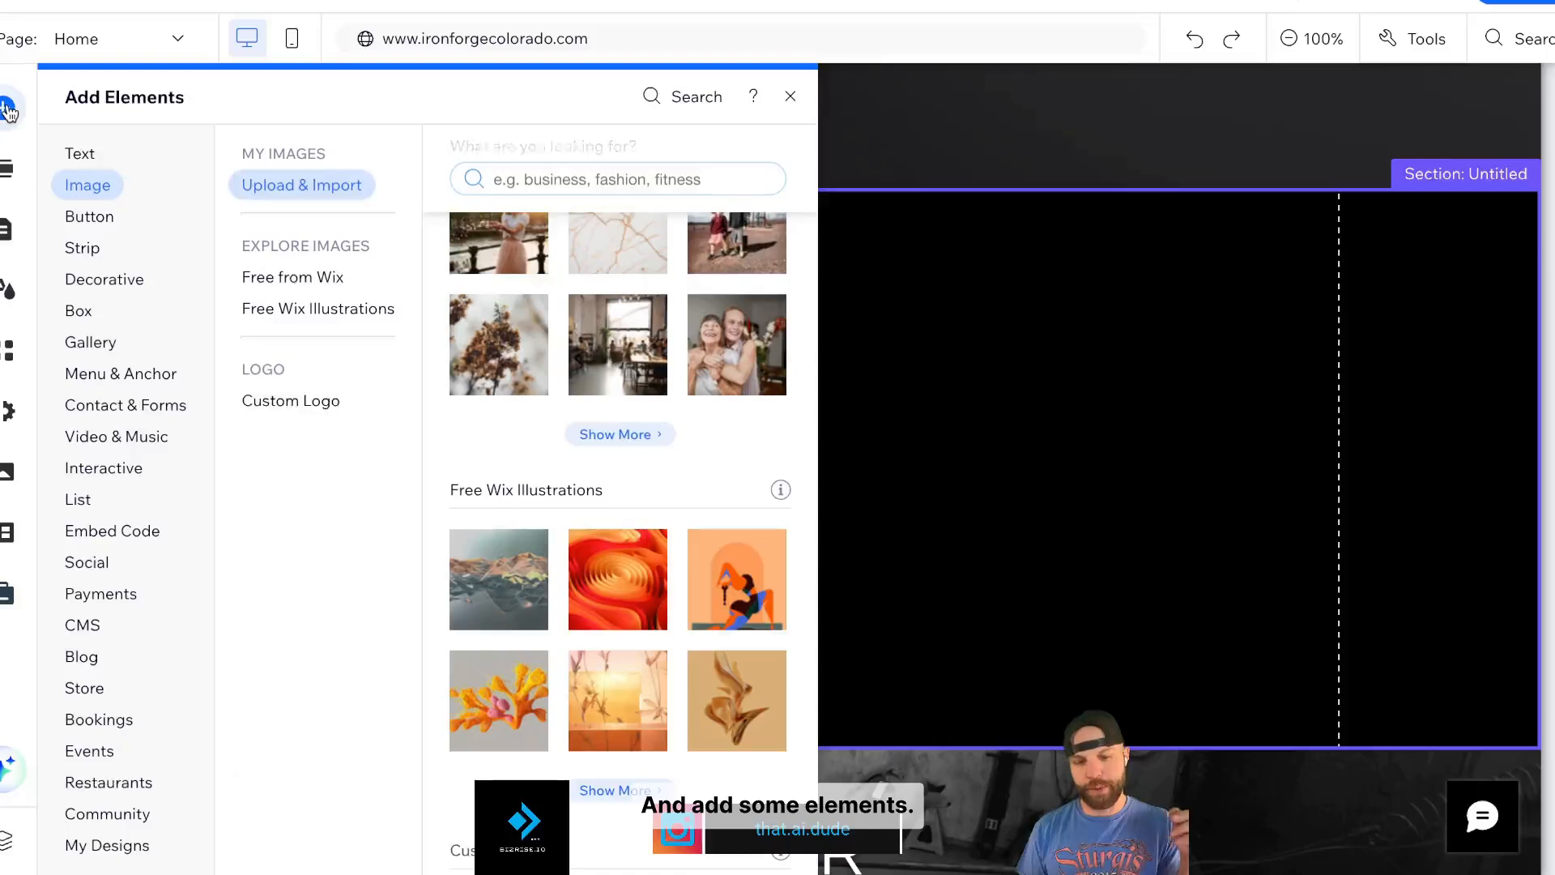
{"action": "left_click", "coordinate": [1021, 510]}
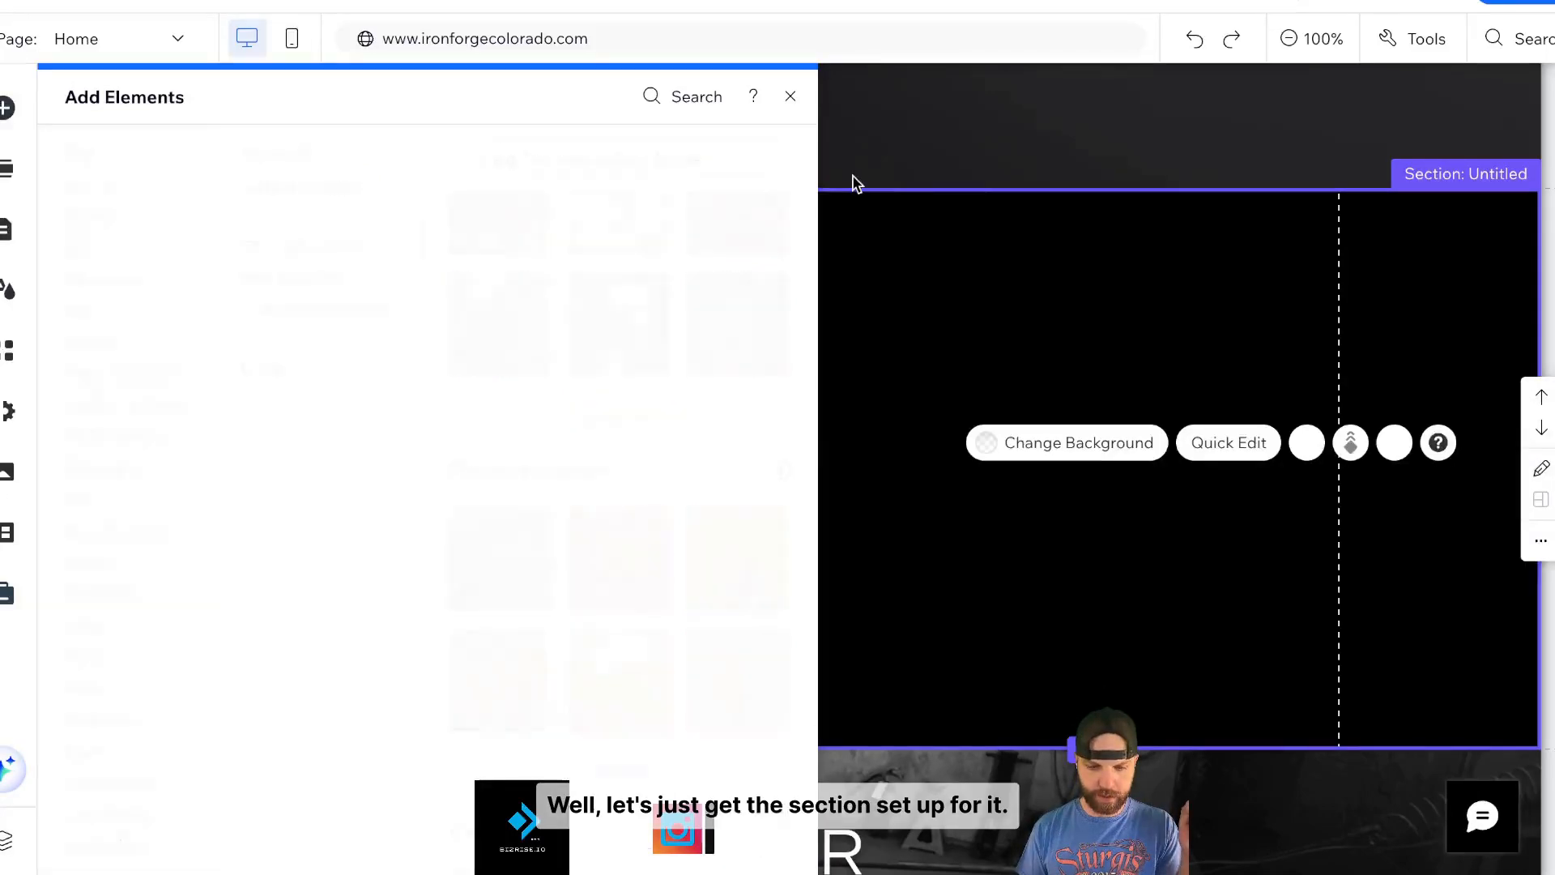
{"action": "left_click", "coordinate": [1541, 540]}
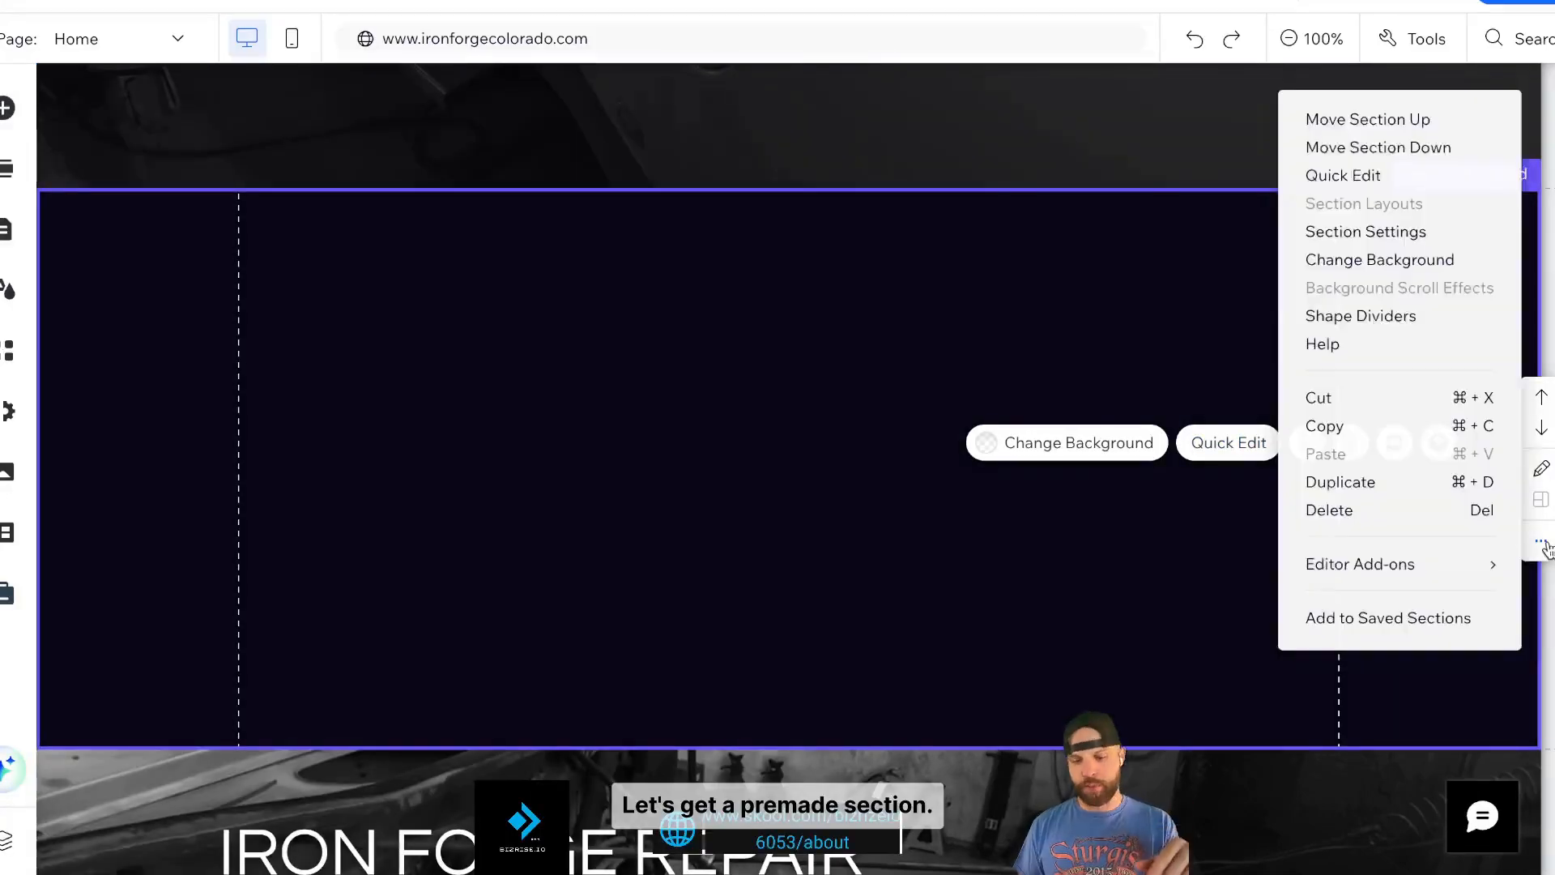
{"action": "left_click", "coordinate": [1374, 511]}
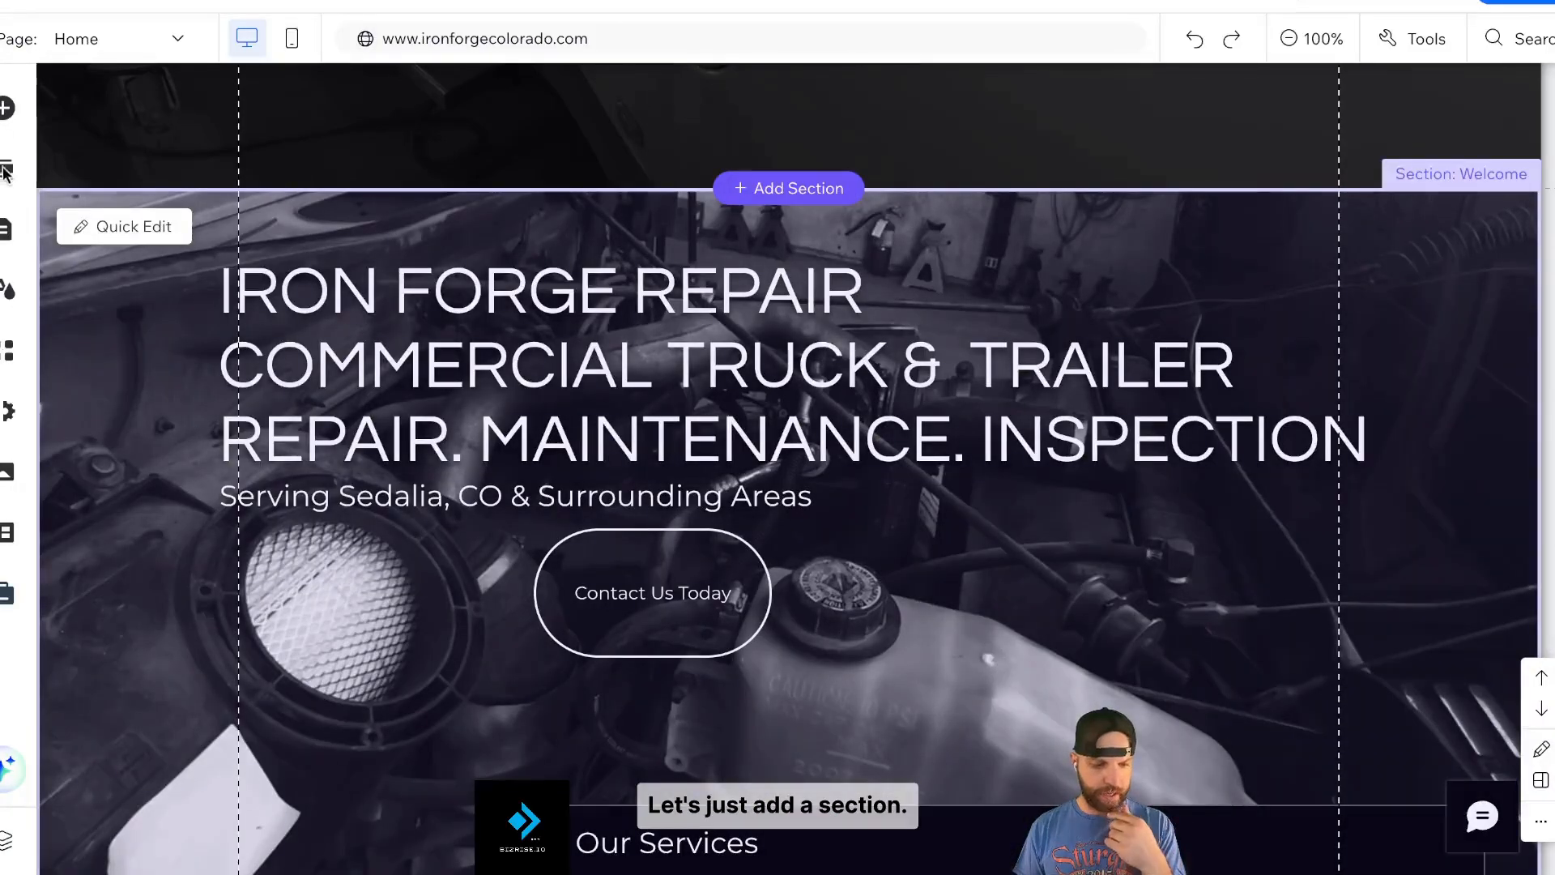
- Add the premade two-column Empower Growth layout from the Welcome sections onto the page
{"action": "left_click", "coordinate": [5, 172]}
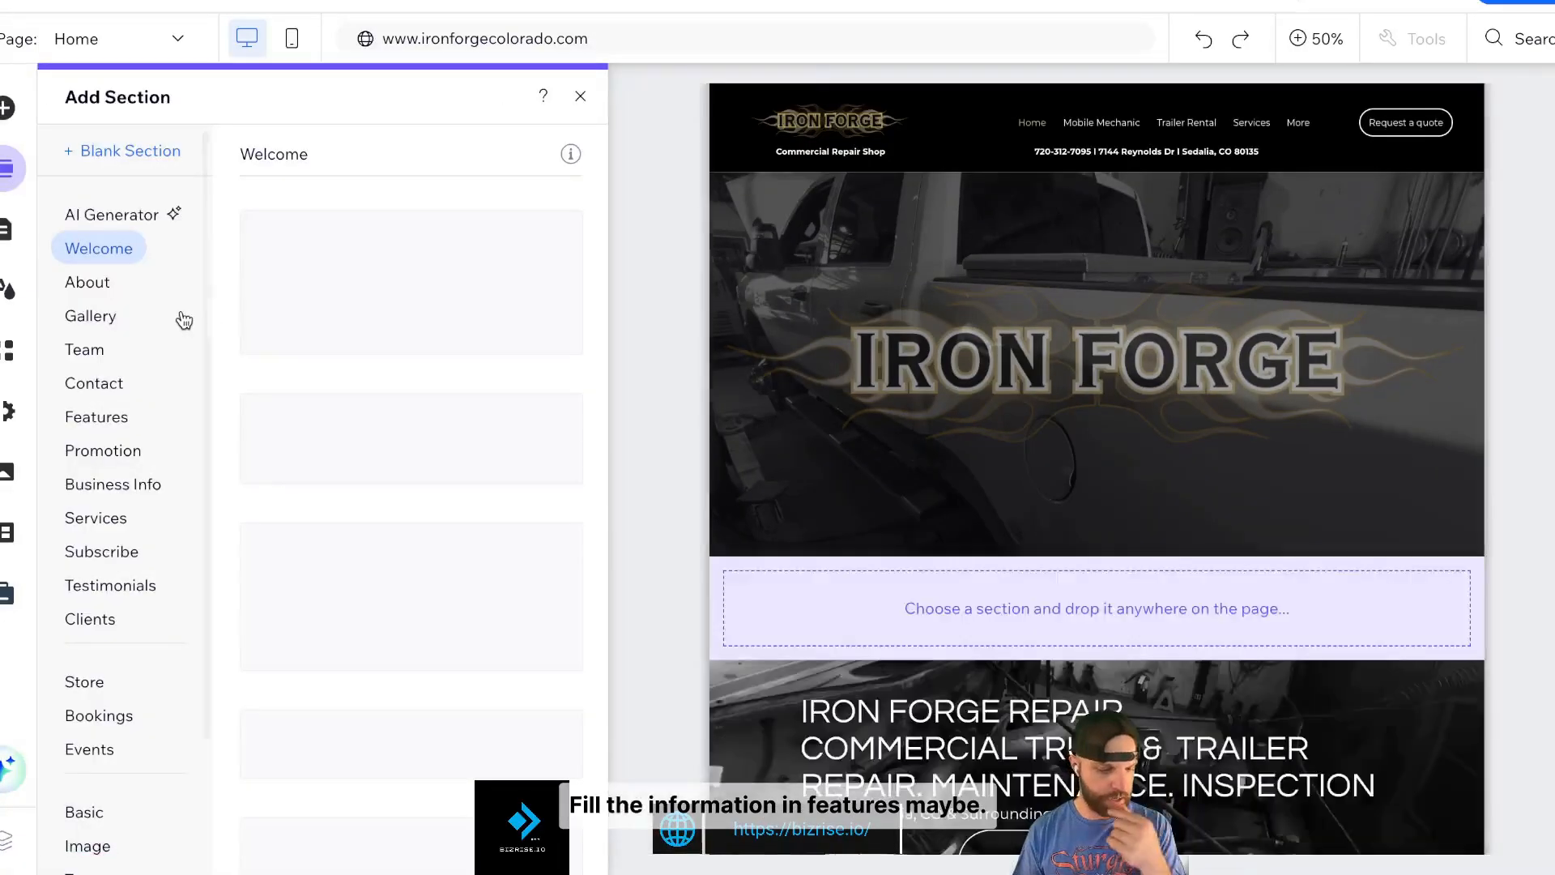
{"action": "left_click", "coordinate": [118, 419]}
{"action": "left_click", "coordinate": [119, 251]}
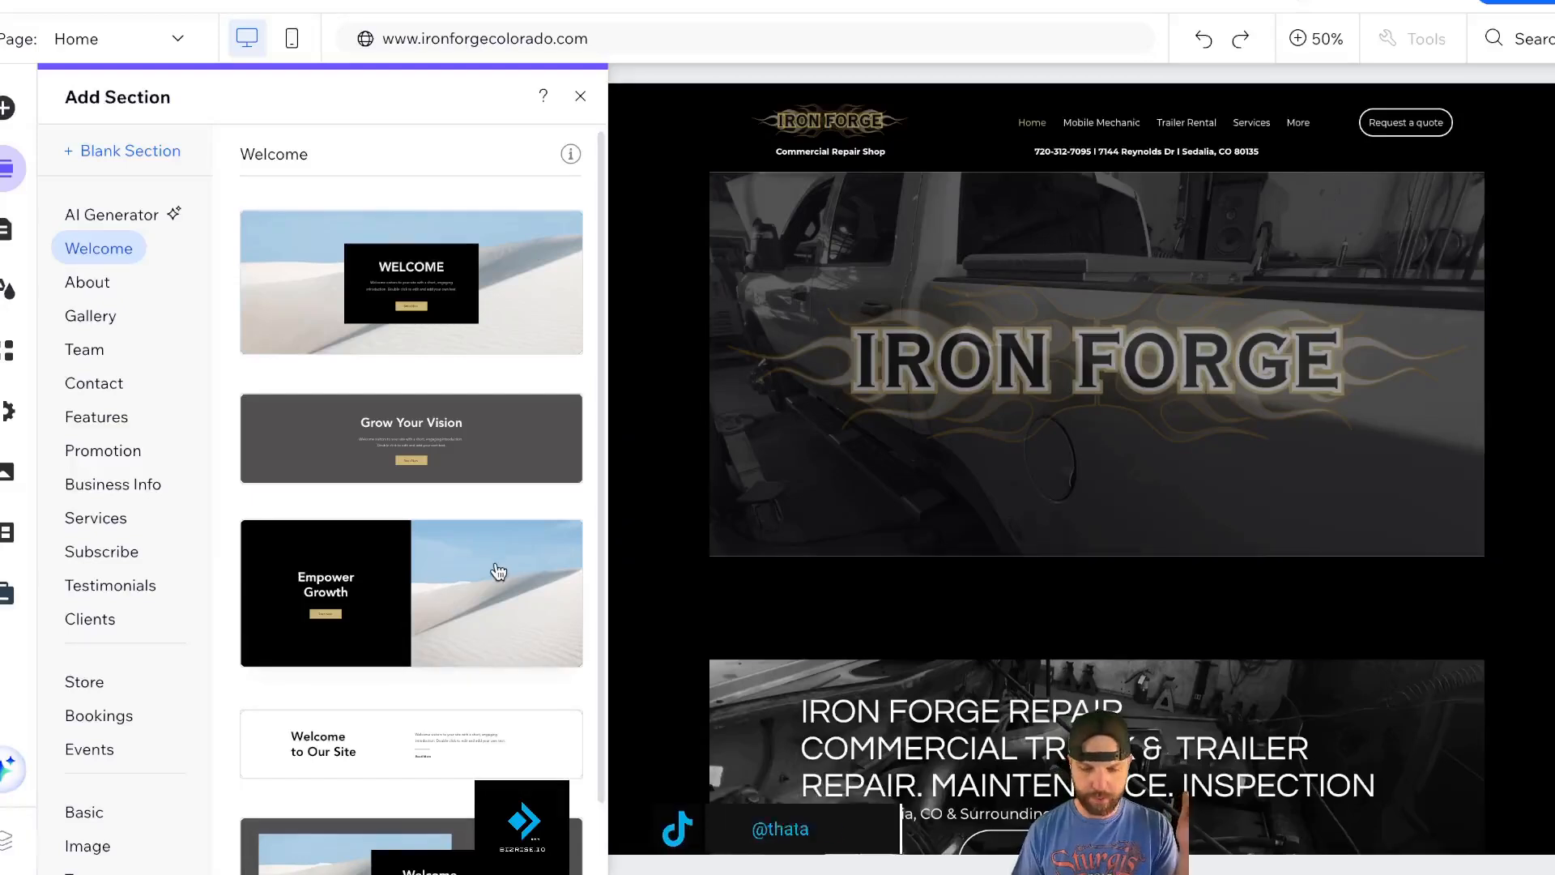
{"action": "left_click", "coordinate": [505, 567]}
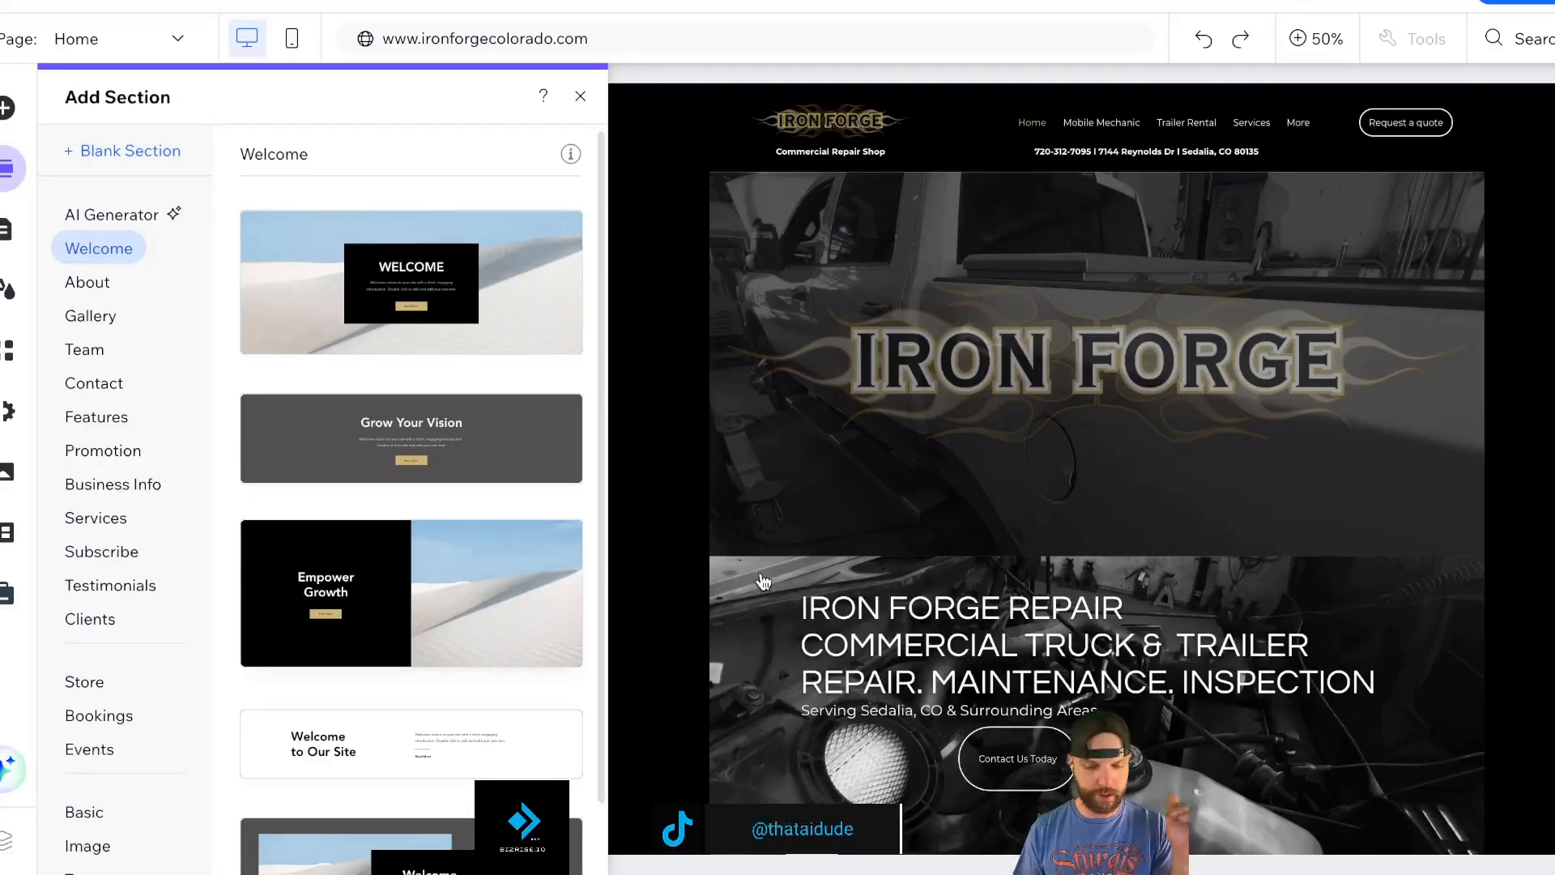
{"action": "left_click", "coordinate": [582, 98]}
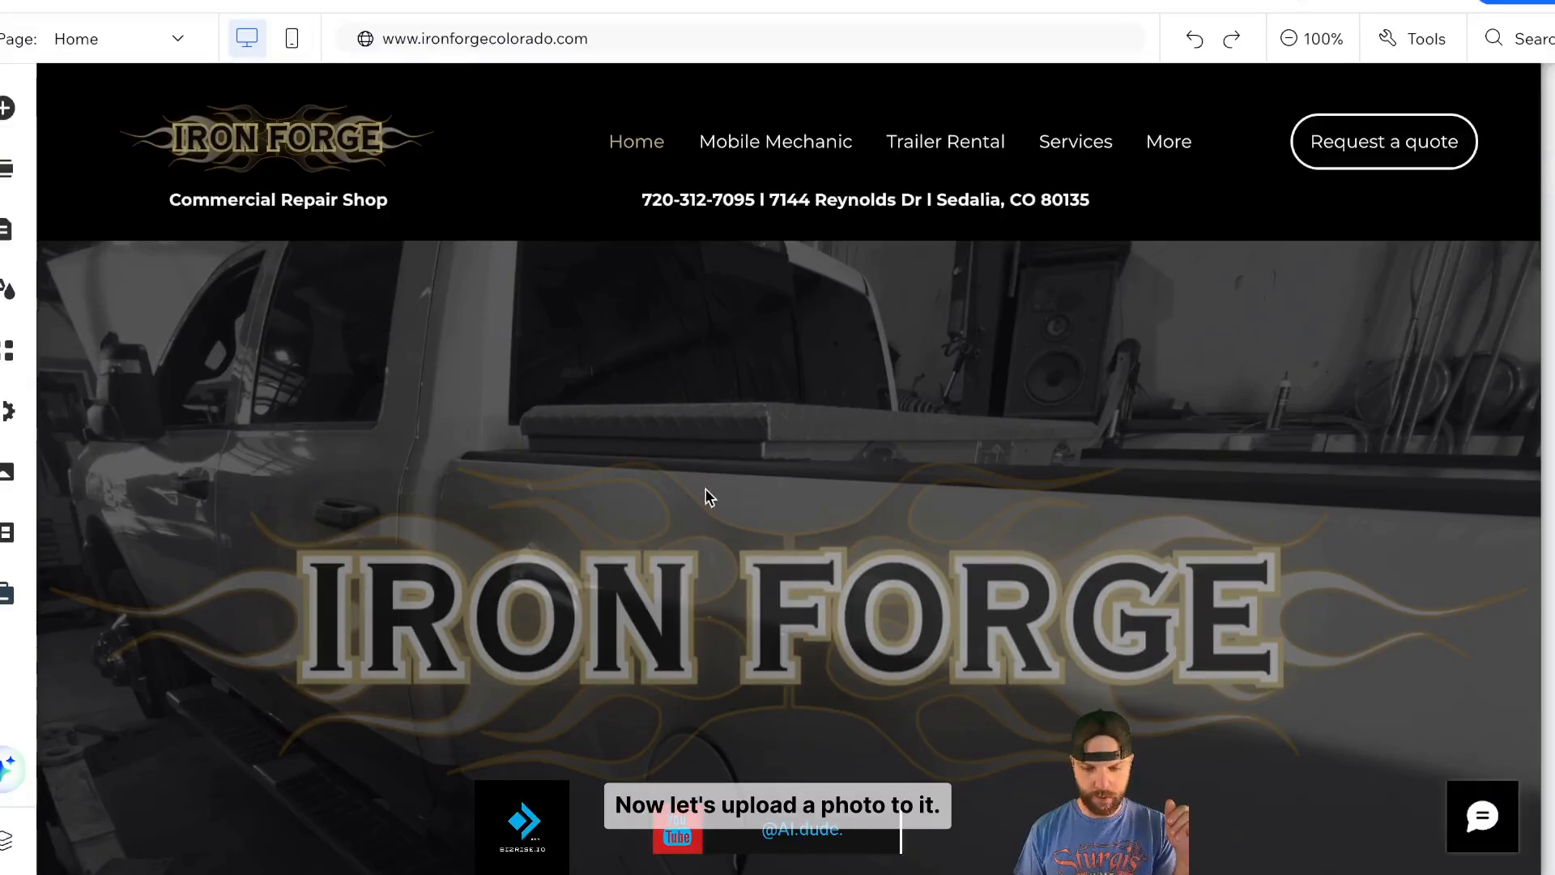
- Start uploading a new image from the computer for the strip background
{"action": "scroll", "coordinate": [1034, 513], "scroll_direction": "down", "scroll_amount": 10}
{"action": "left_click", "coordinate": [1098, 386]}
{"action": "left_click", "coordinate": [1165, 256]}
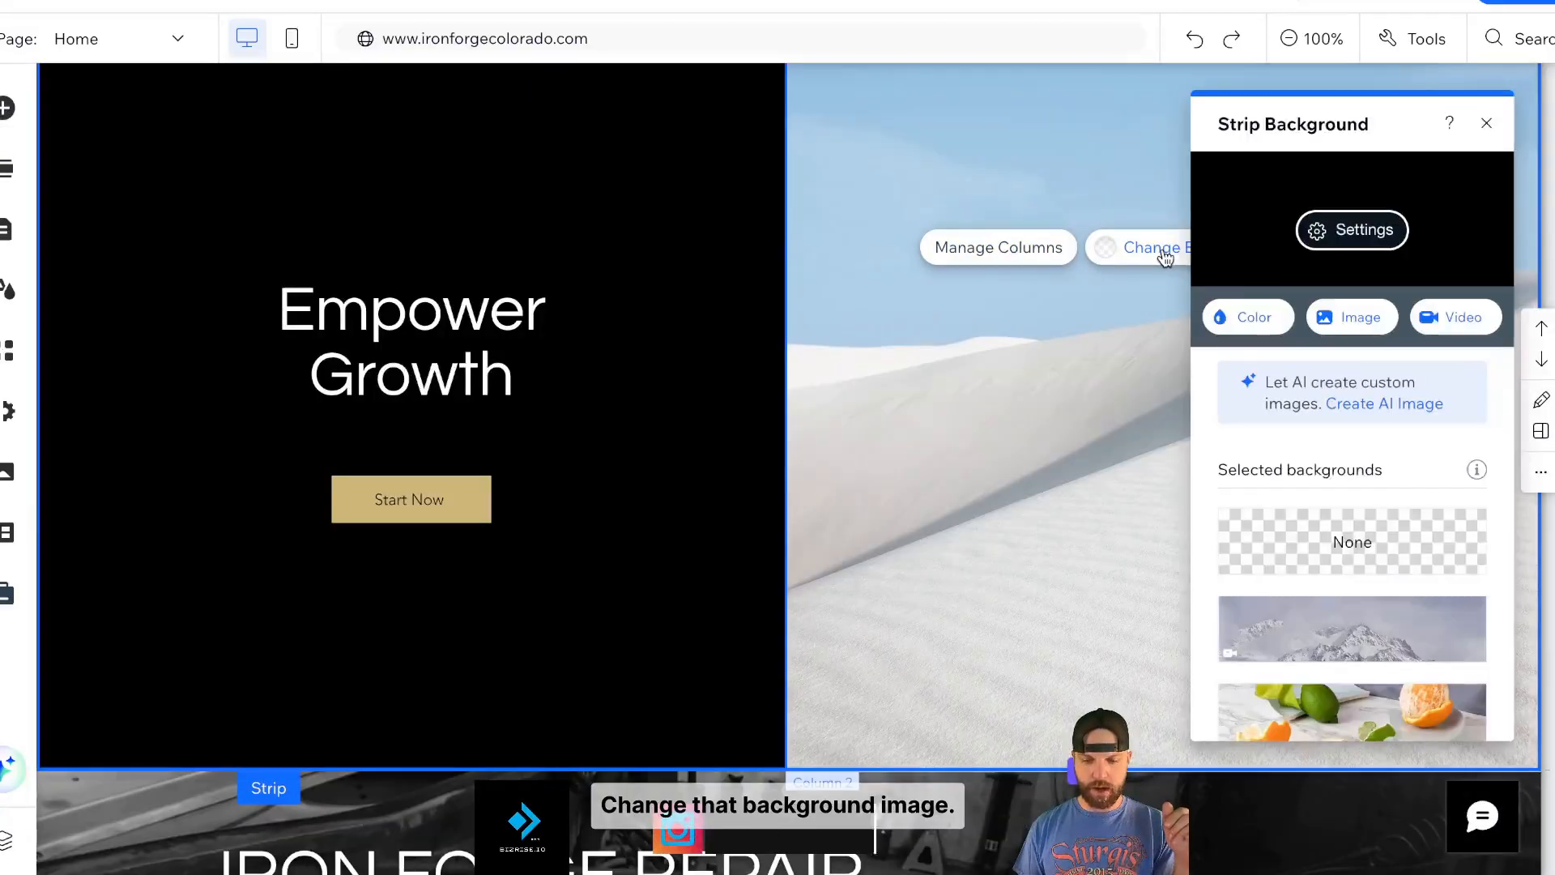
{"action": "left_click", "coordinate": [1343, 321]}
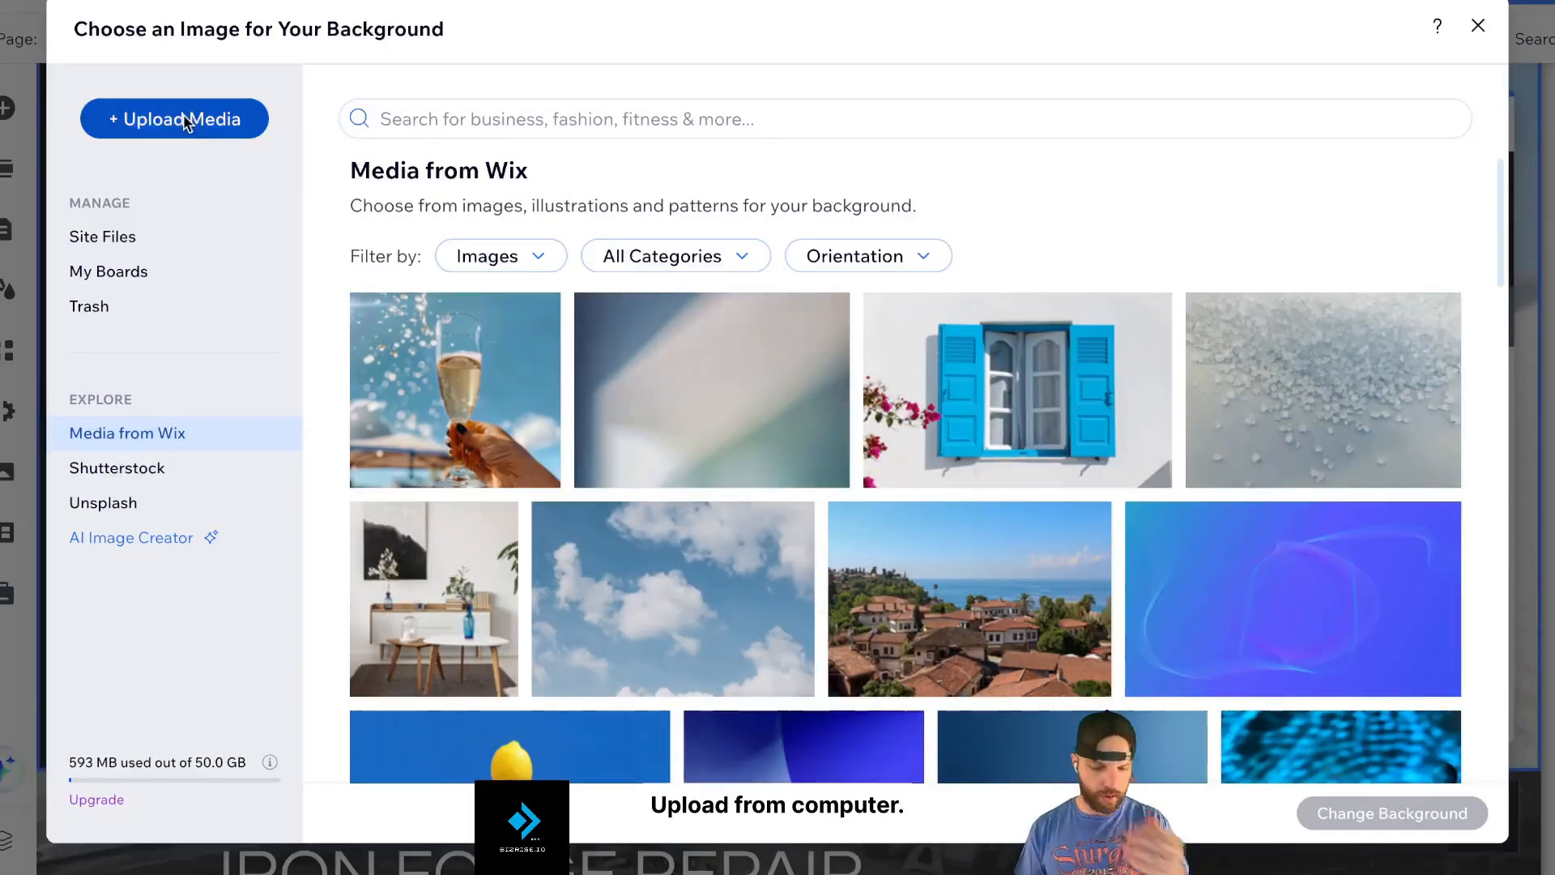
{"action": "left_click", "coordinate": [185, 122]}
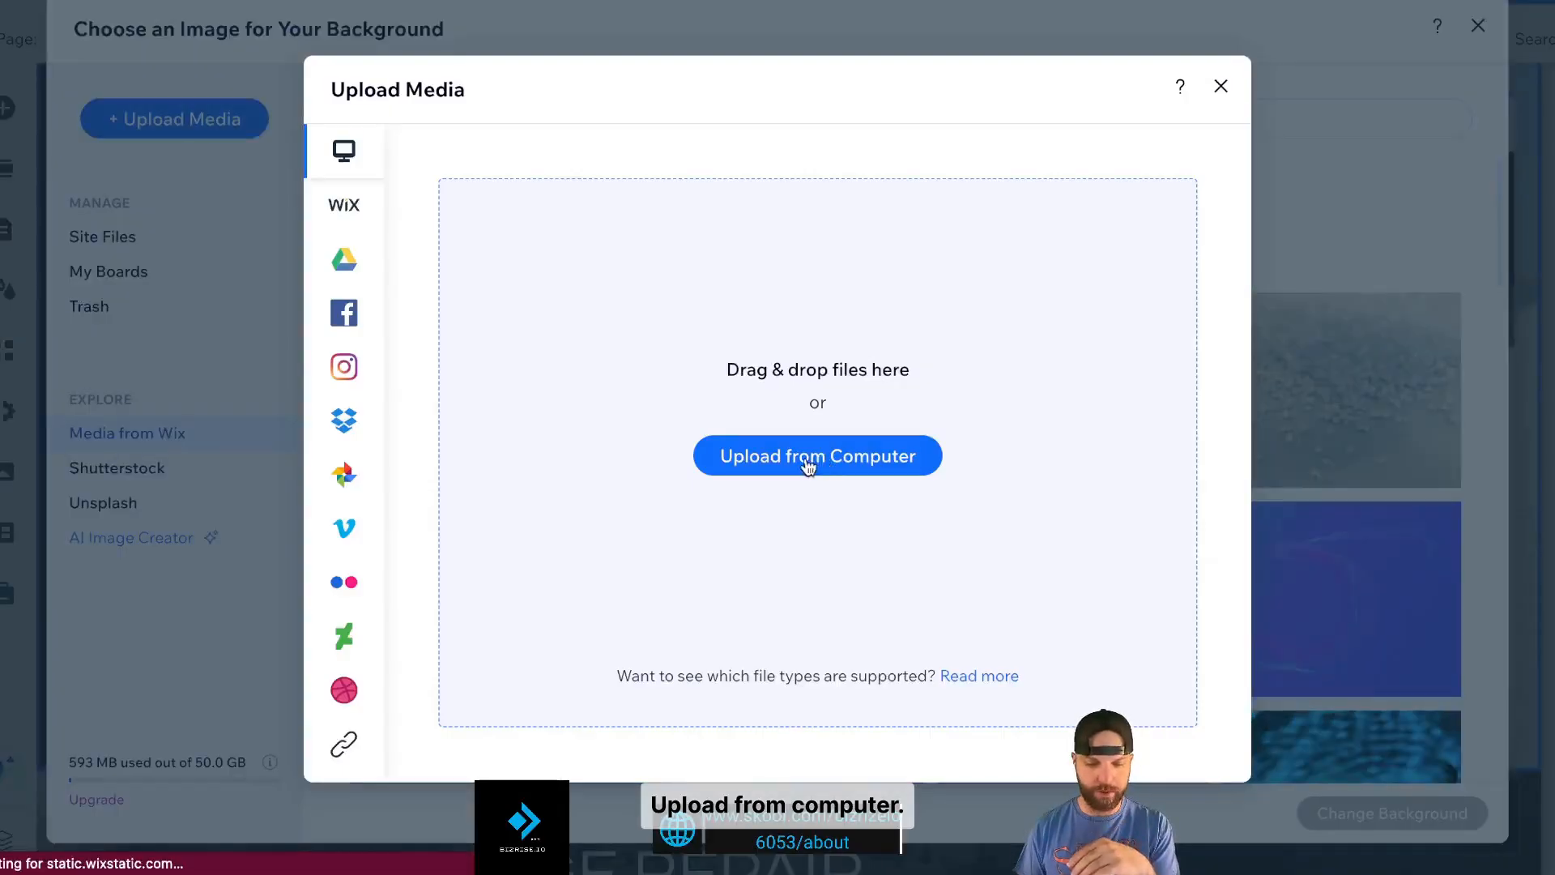
{"action": "left_click", "coordinate": [808, 463]}
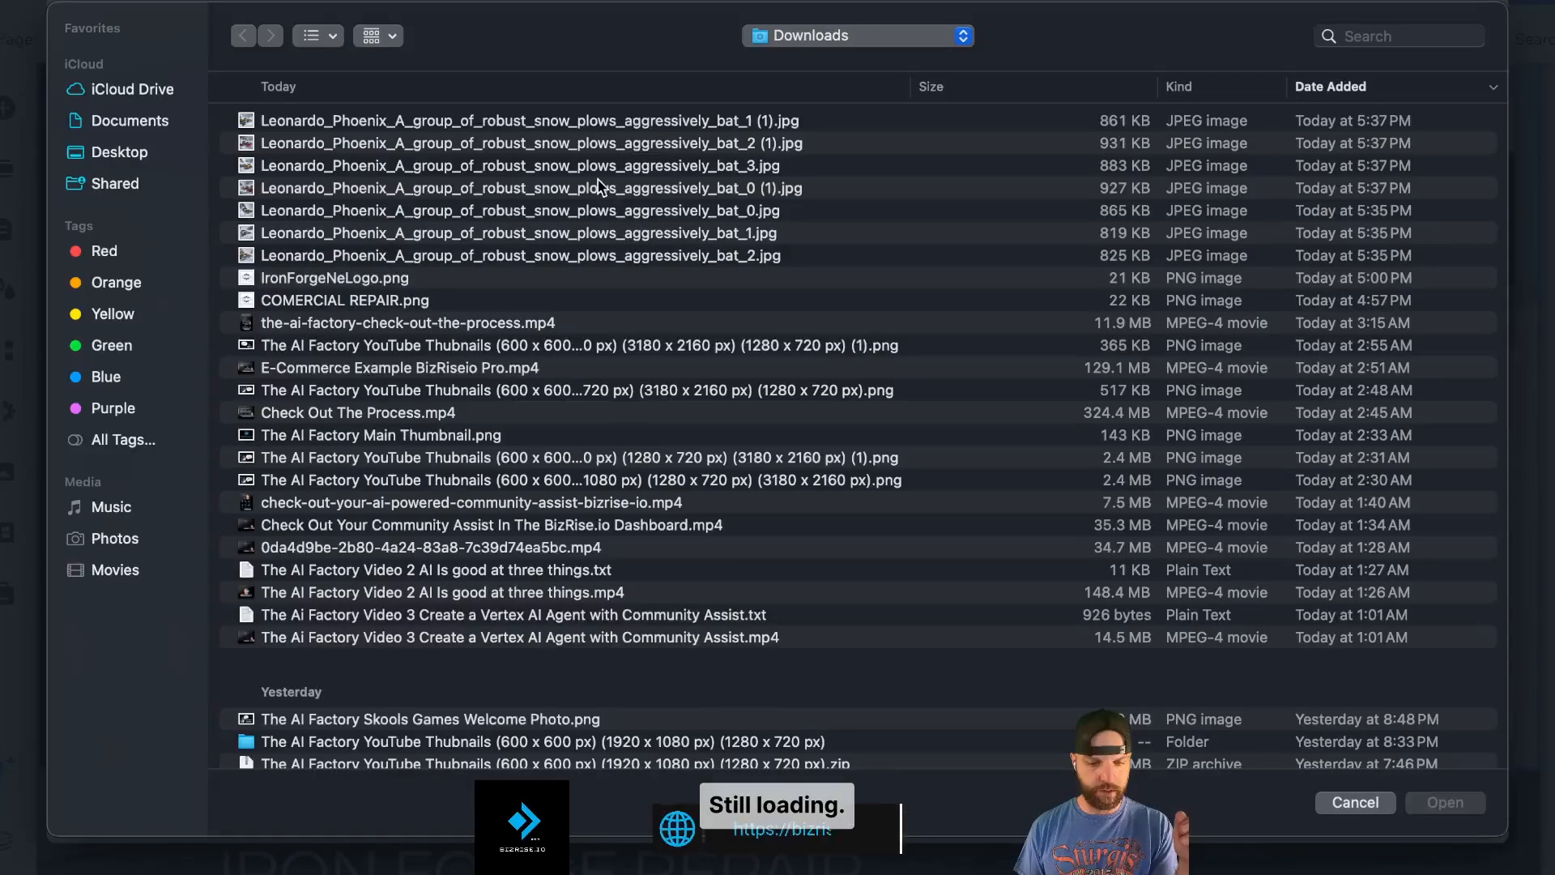
- Upload the AI snowplow image renamed 'Iron Forge Plow' and apply it as the background
{"action": "left_click", "coordinate": [332, 36]}
{"action": "left_click", "coordinate": [345, 136]}
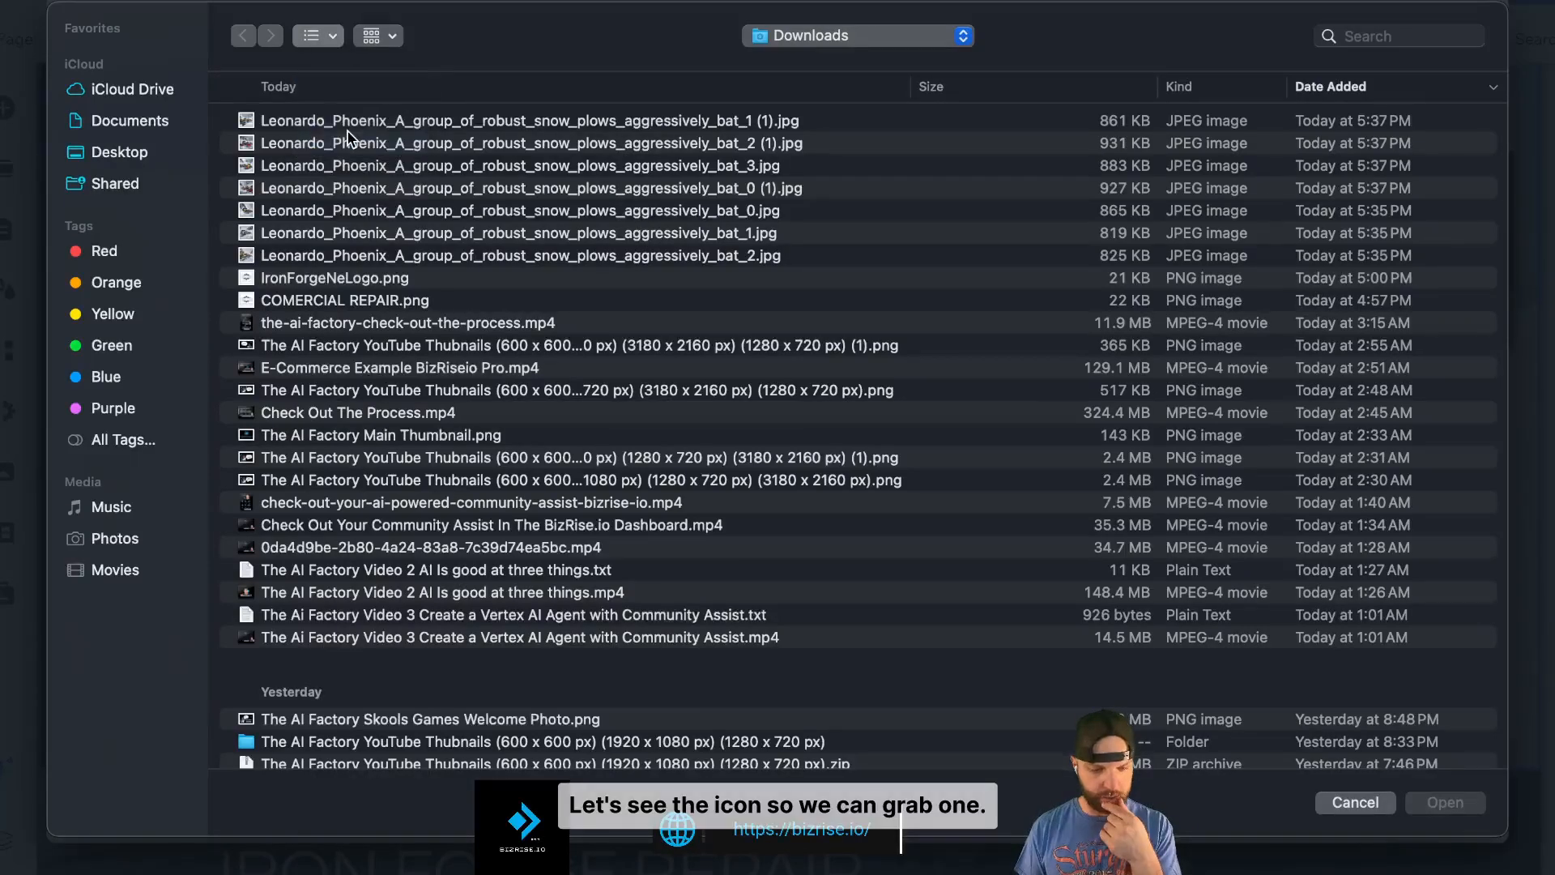
{"action": "left_click", "coordinate": [1169, 223]}
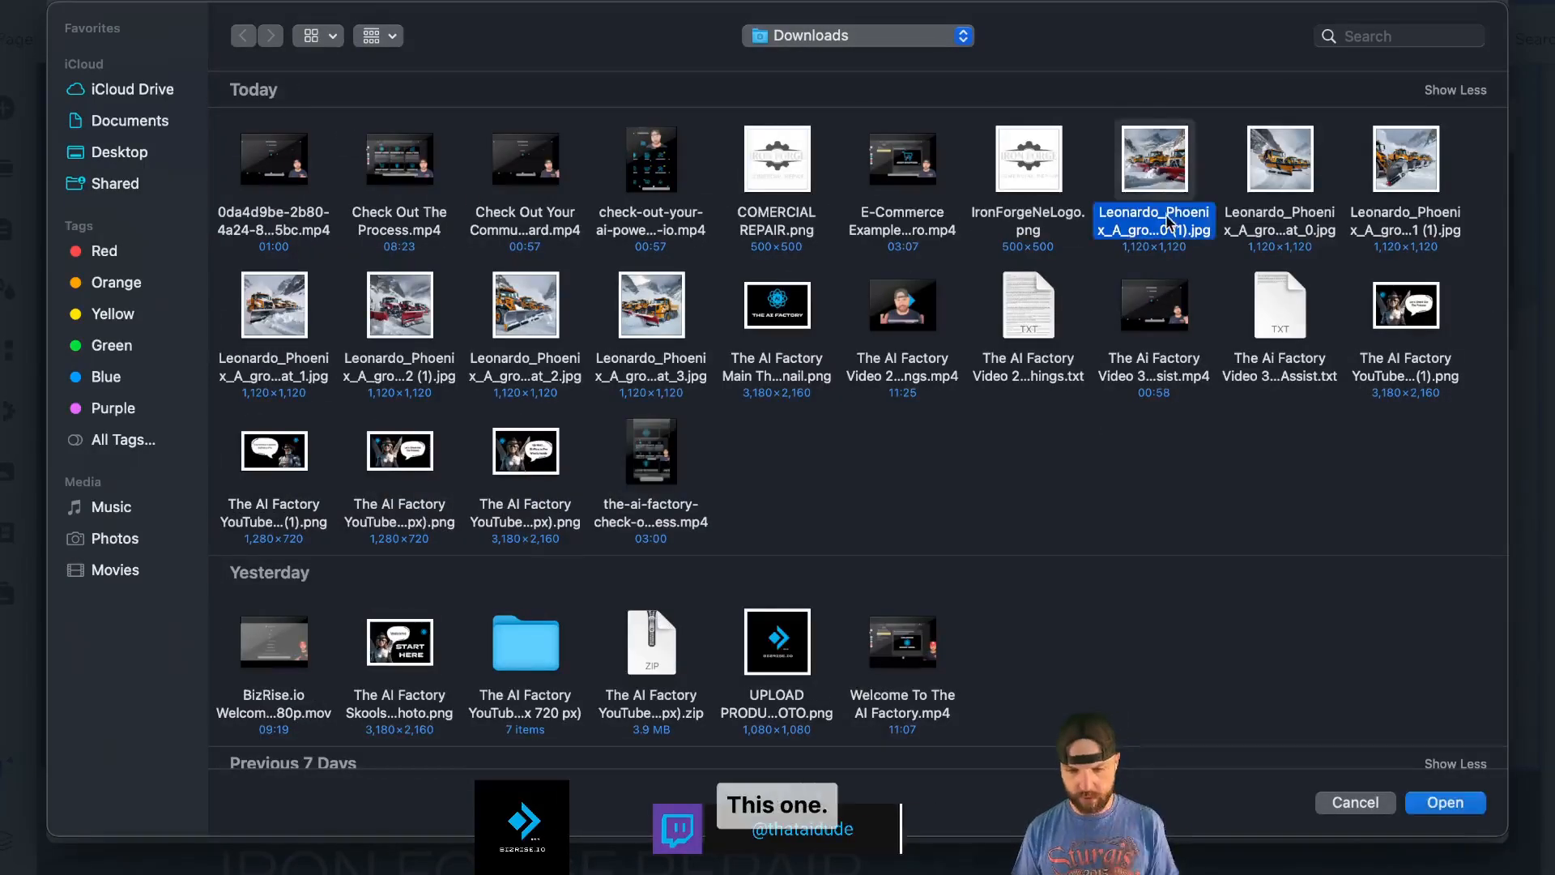
{"action": "left_click", "coordinate": [1155, 231]}
{"action": "type", "text": "Iro"}
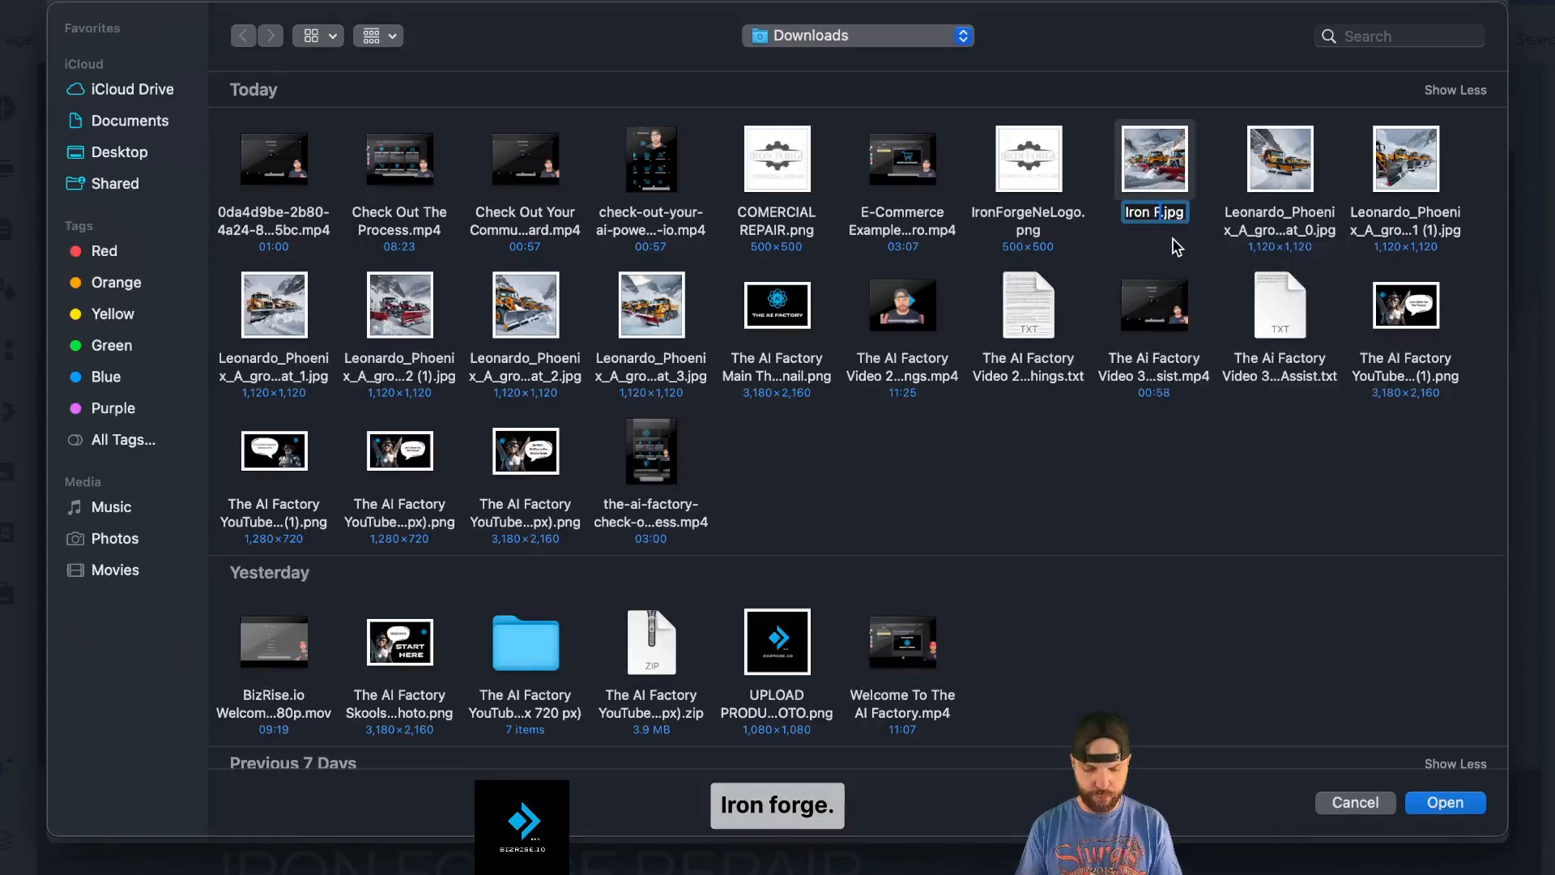
{"action": "type", "text": "n Forge Plow"}
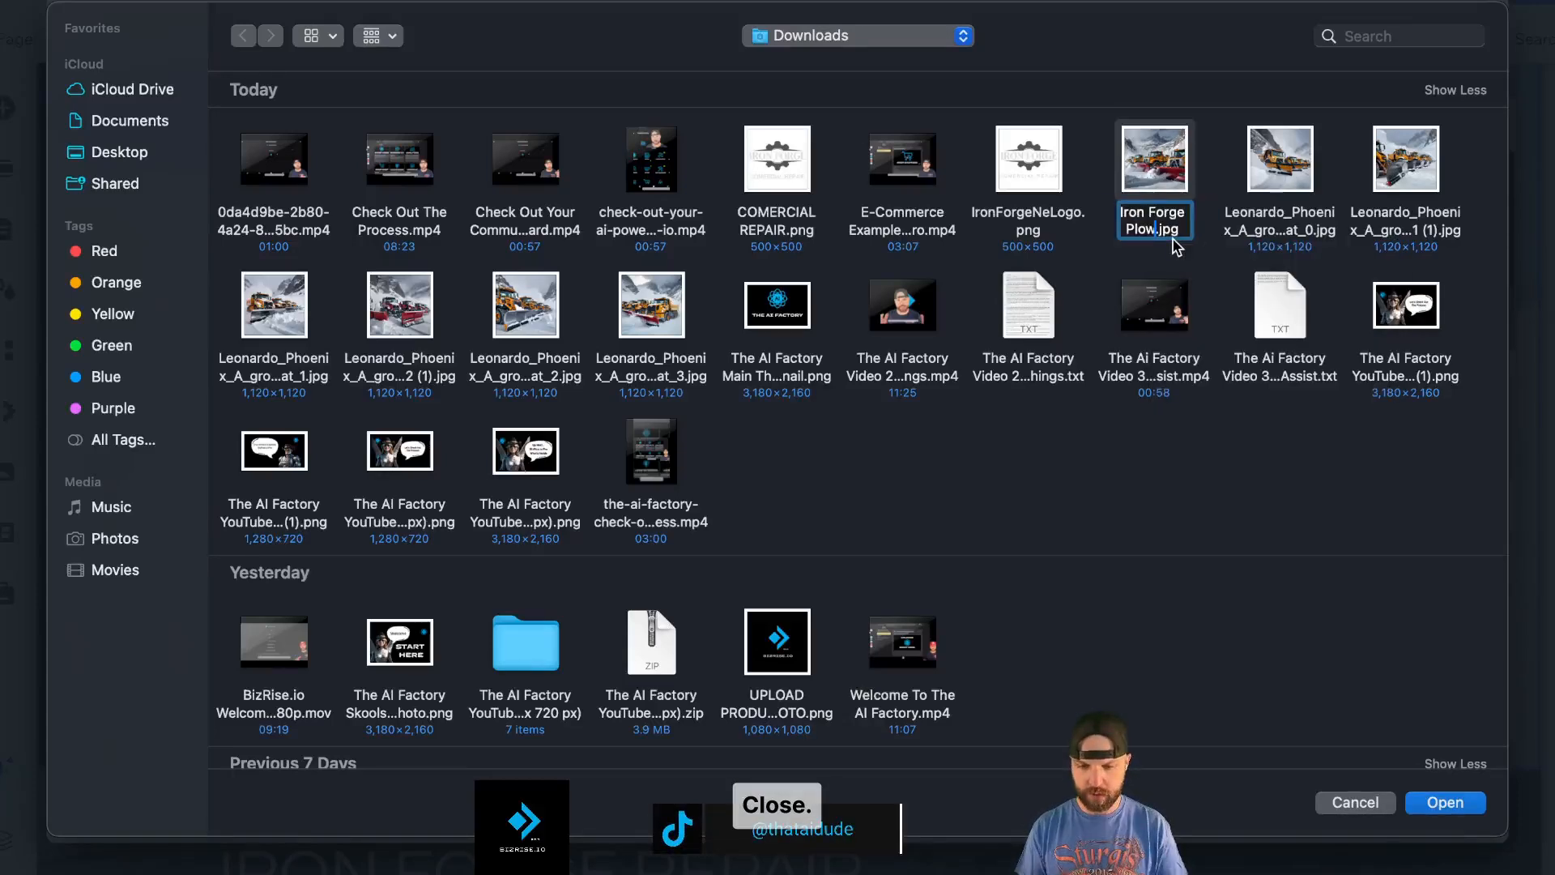
{"action": "key", "text": "Return"}
{"action": "left_click", "coordinate": [1452, 805]}
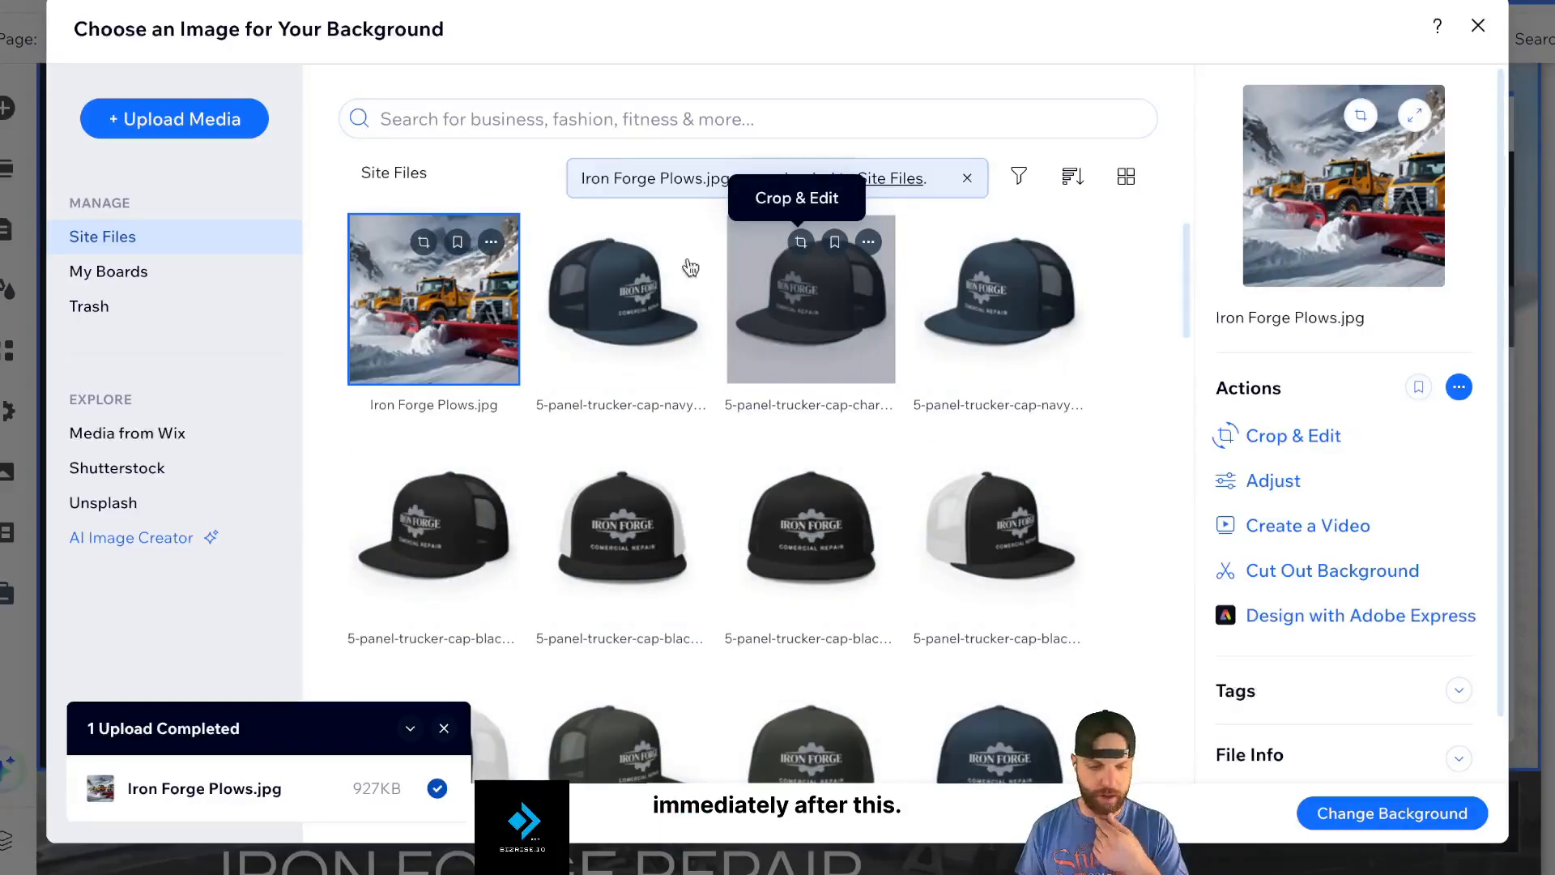
{"action": "left_click", "coordinate": [1364, 815]}
- Give the right column a solid black background
{"action": "left_click", "coordinate": [573, 444]}
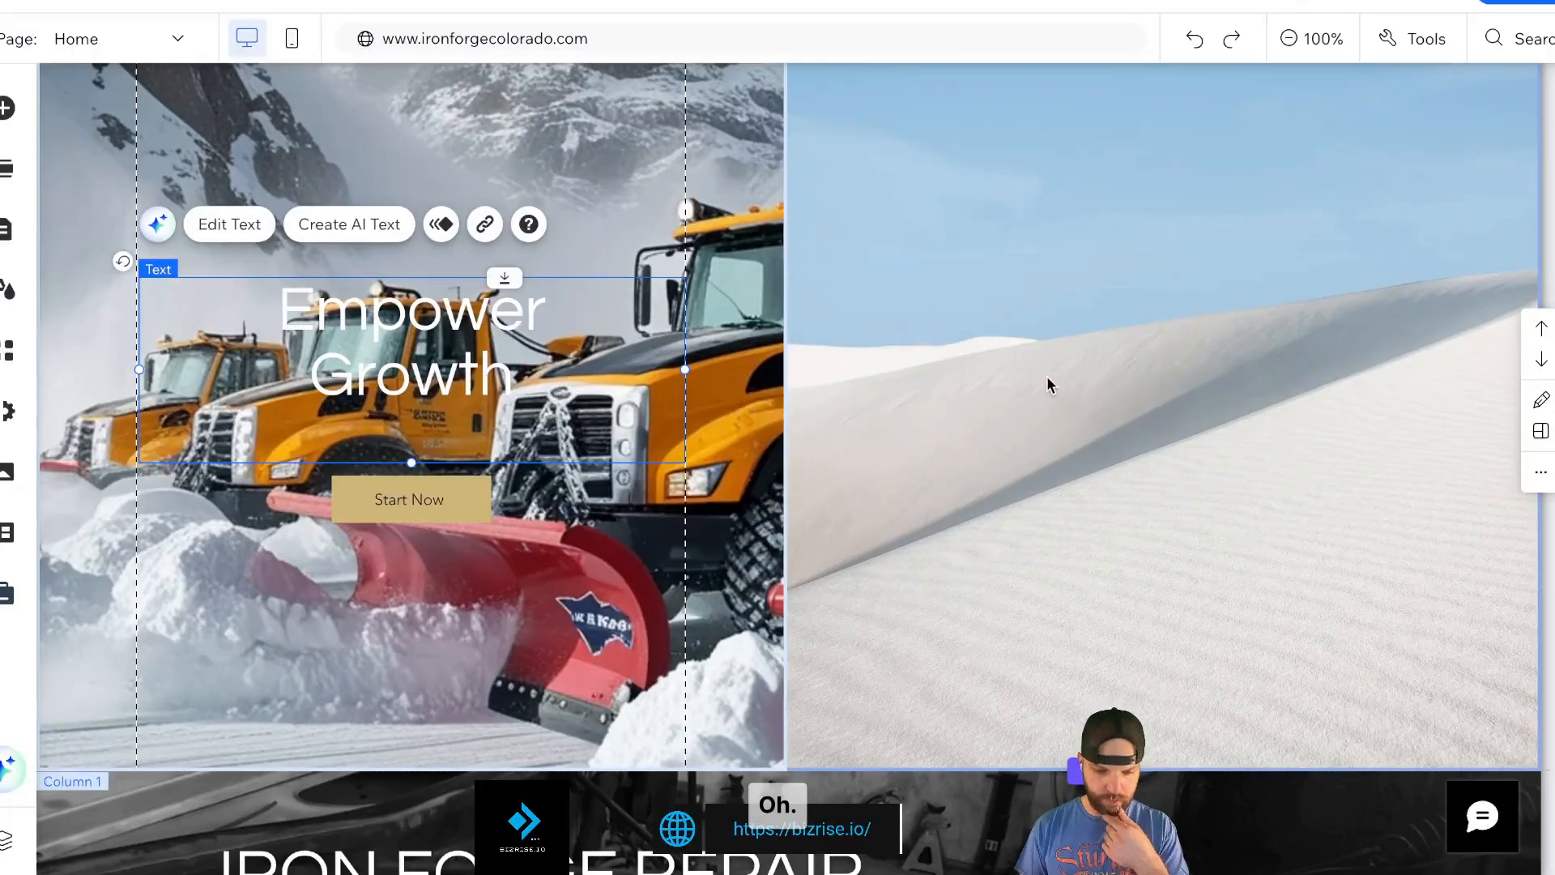
{"action": "left_click", "coordinate": [1047, 376]}
{"action": "scroll", "coordinate": [1047, 376], "scroll_direction": "up", "scroll_amount": 2}
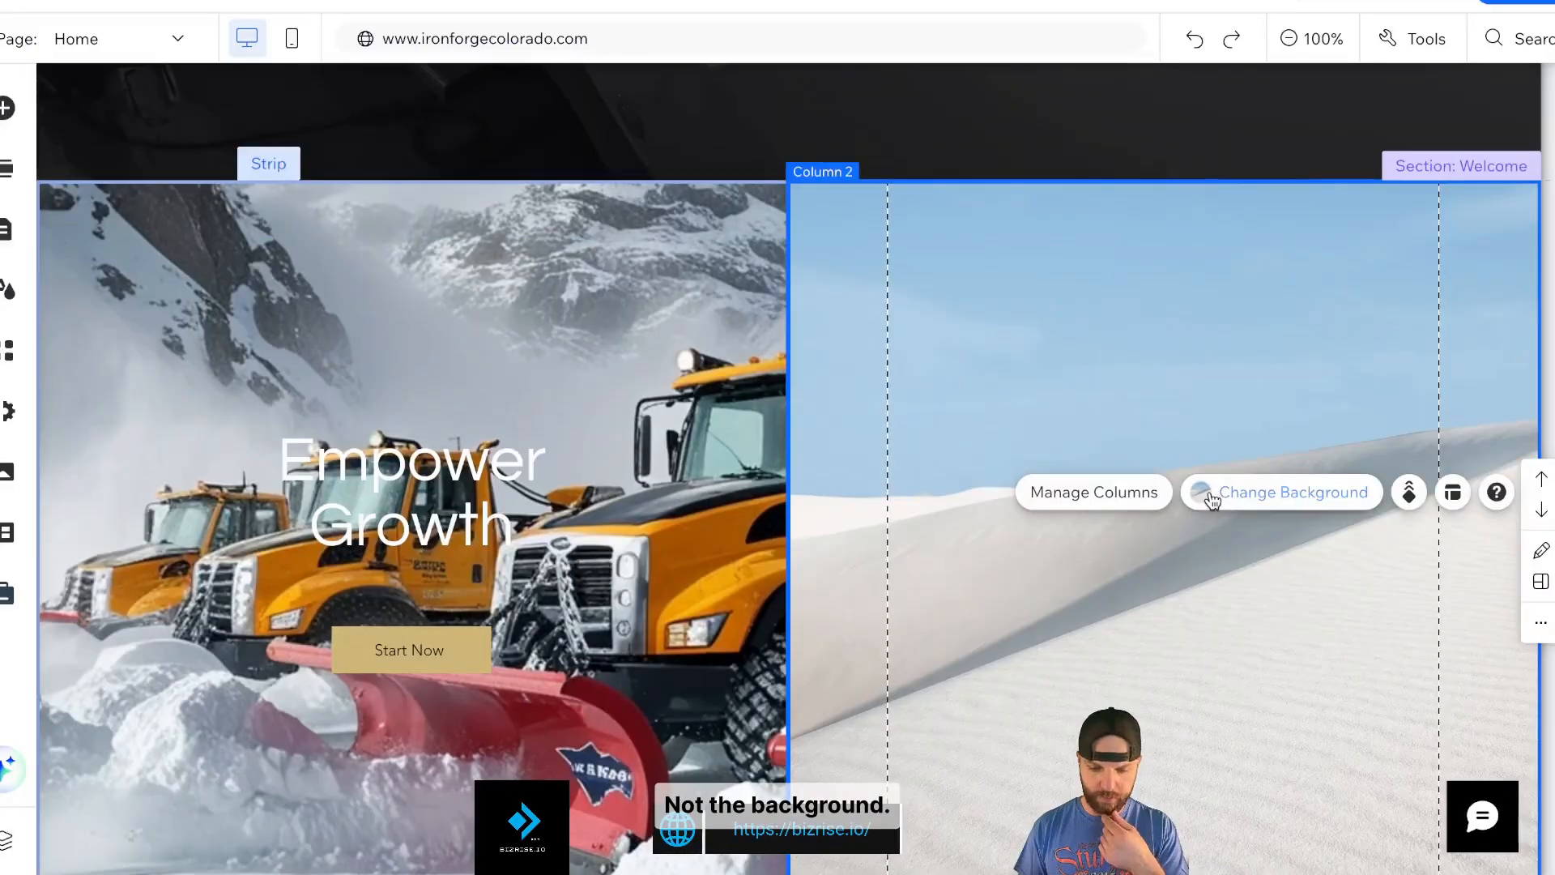
{"action": "left_click", "coordinate": [1213, 498]}
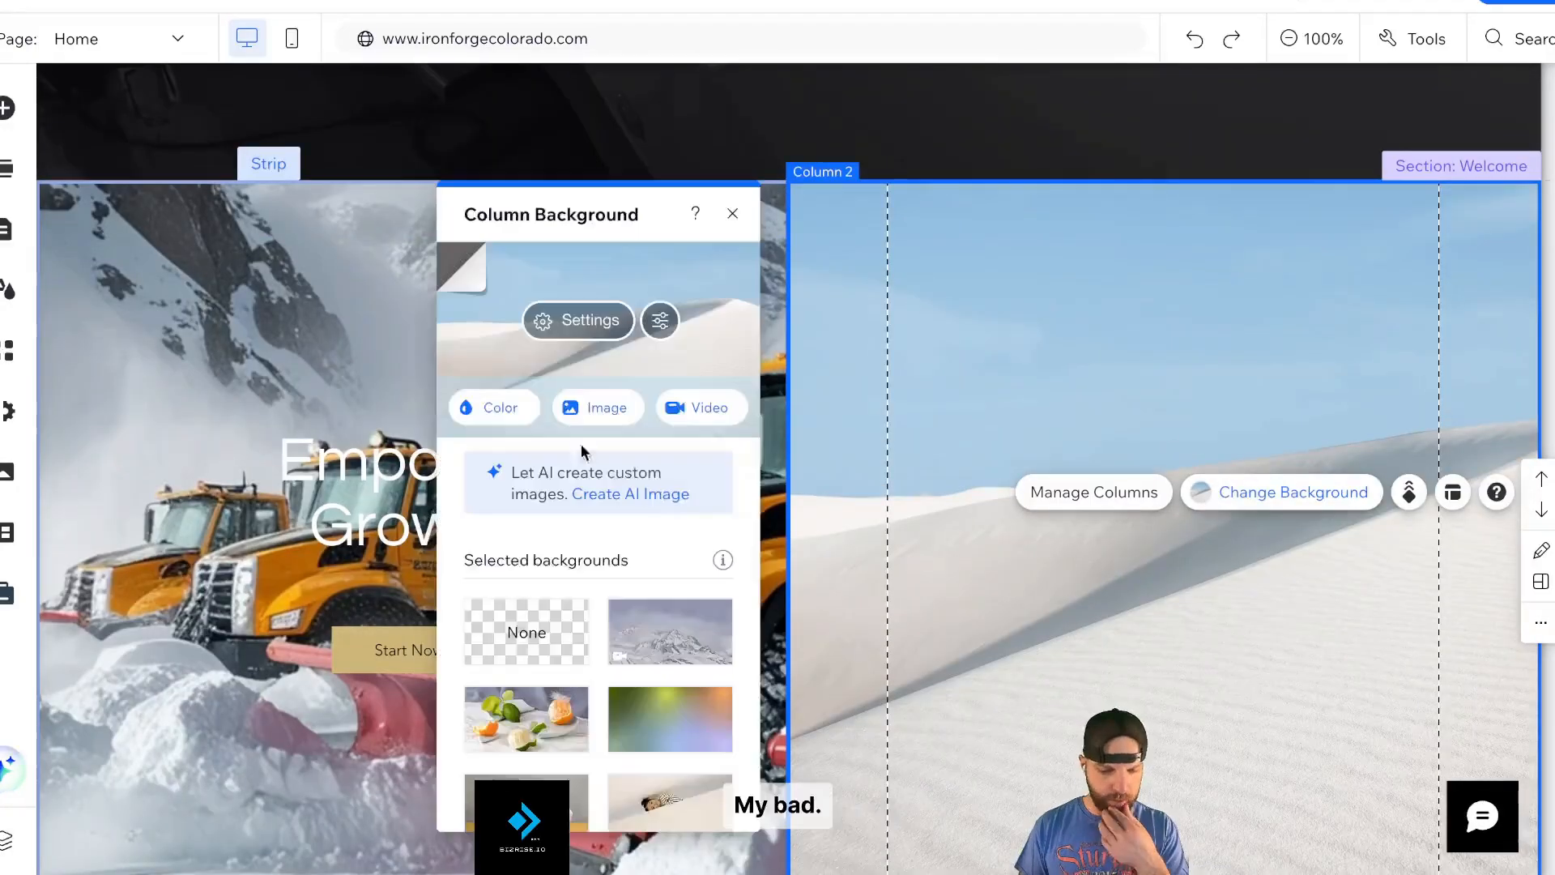
{"action": "left_click", "coordinate": [487, 414]}
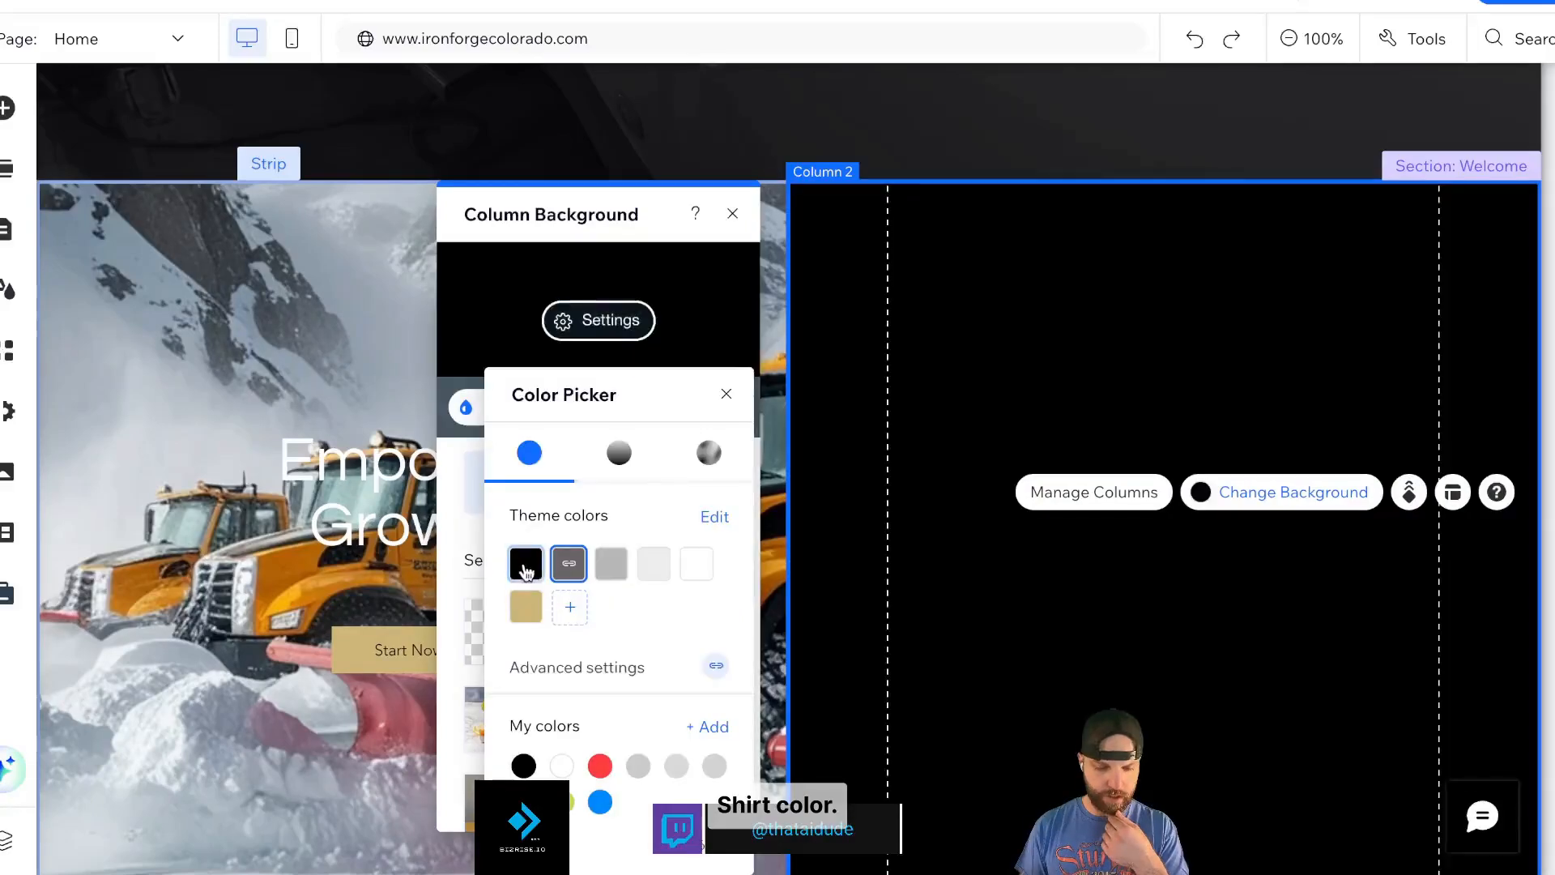
{"action": "left_click", "coordinate": [733, 214]}
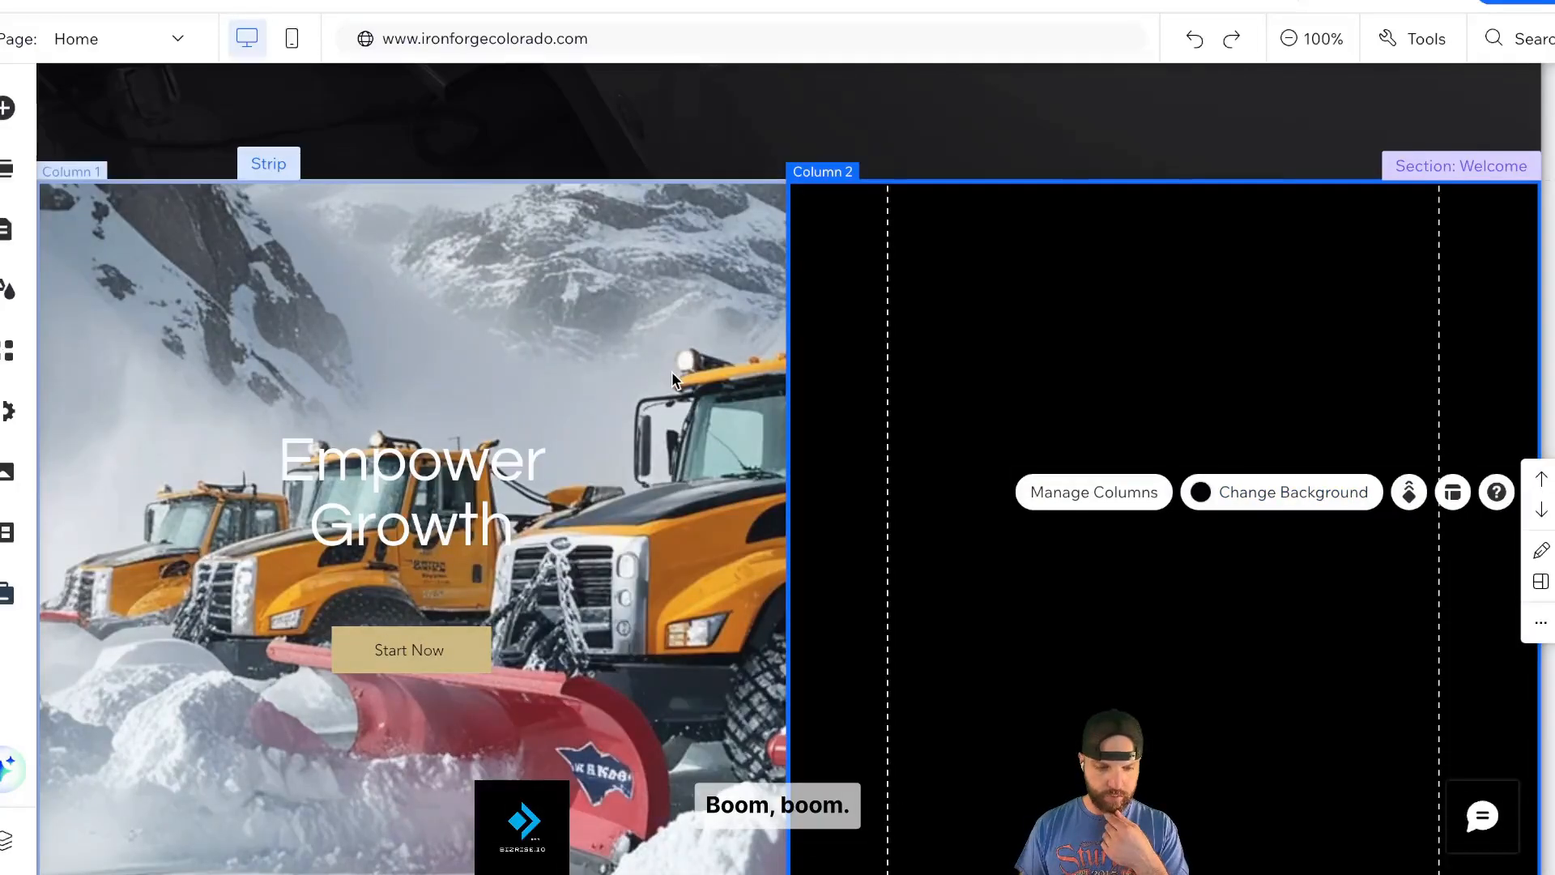
- Set the whole Welcome section's strip background to solid black
{"action": "left_click", "coordinate": [673, 374]}
{"action": "left_click", "coordinate": [938, 441]}
{"action": "left_click", "coordinate": [959, 134]}
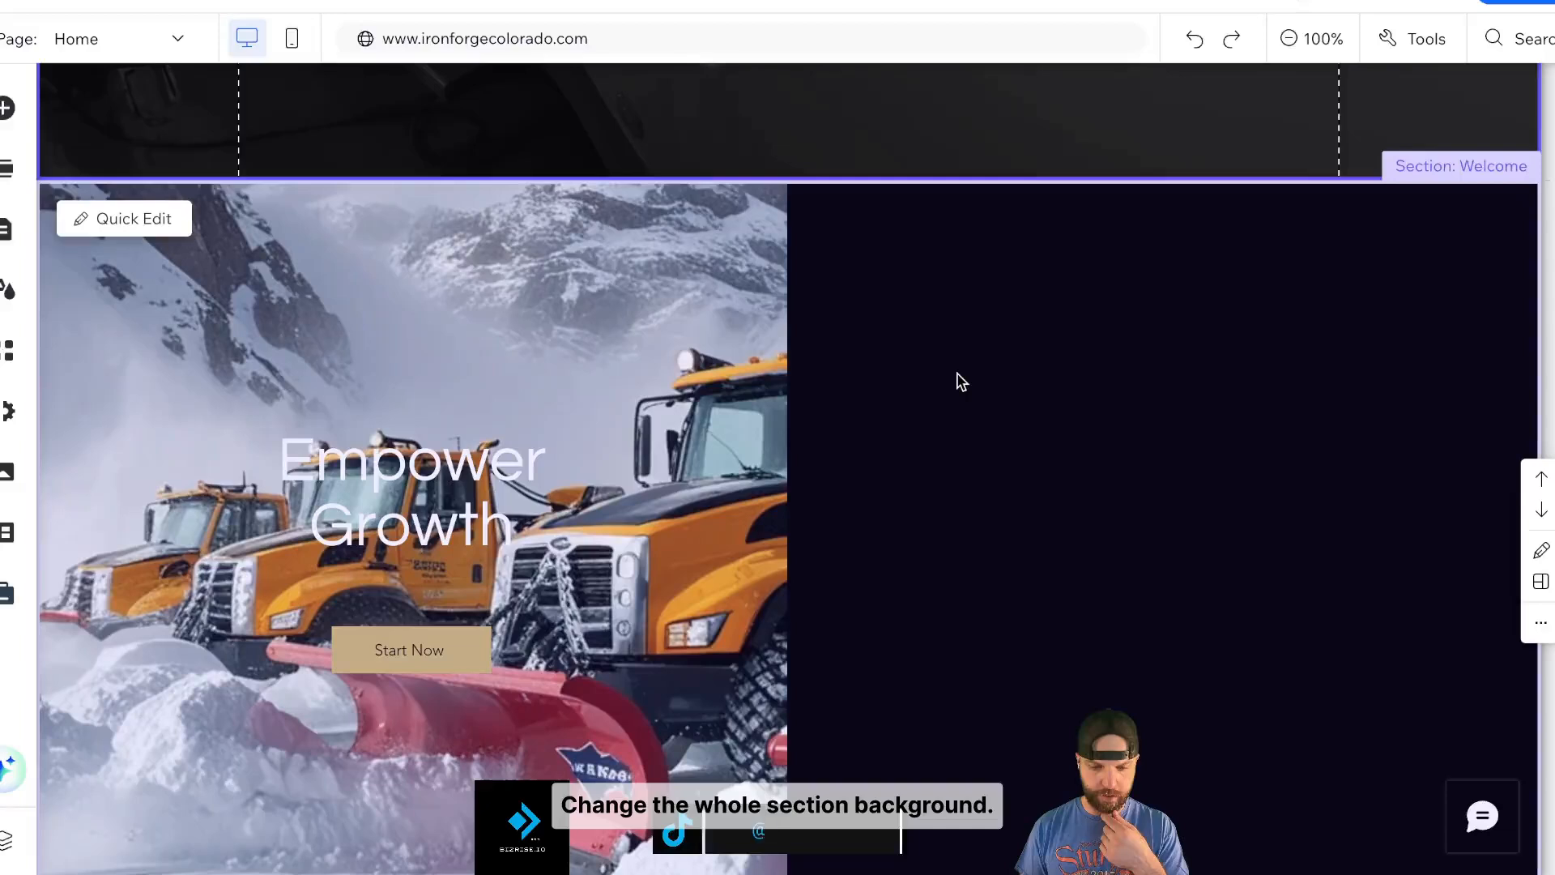
{"action": "left_click", "coordinate": [957, 375]}
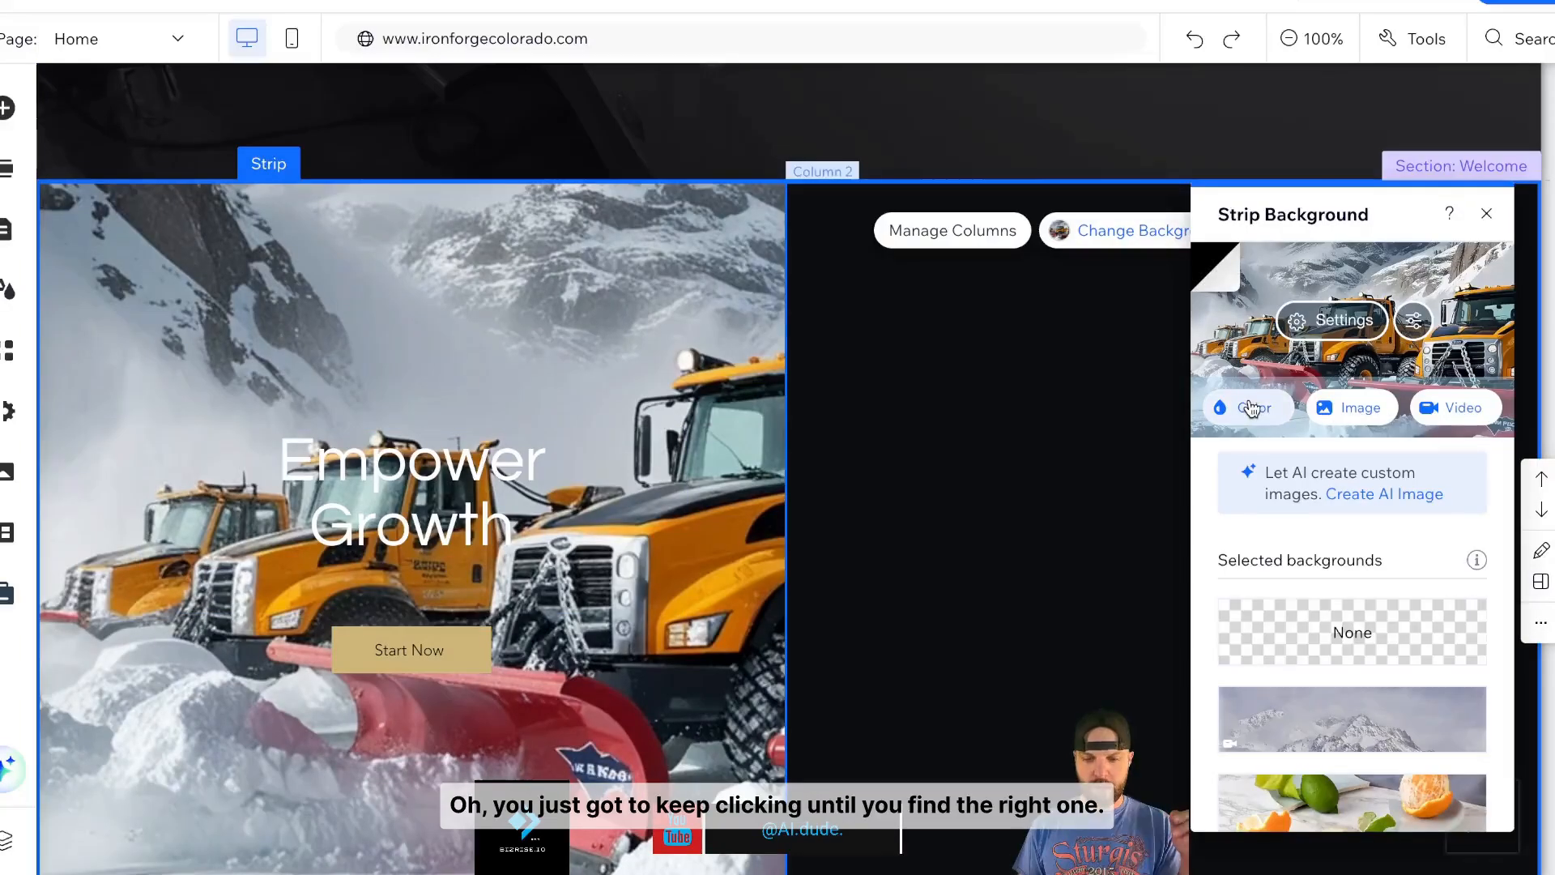
{"action": "left_click", "coordinate": [1251, 409]}
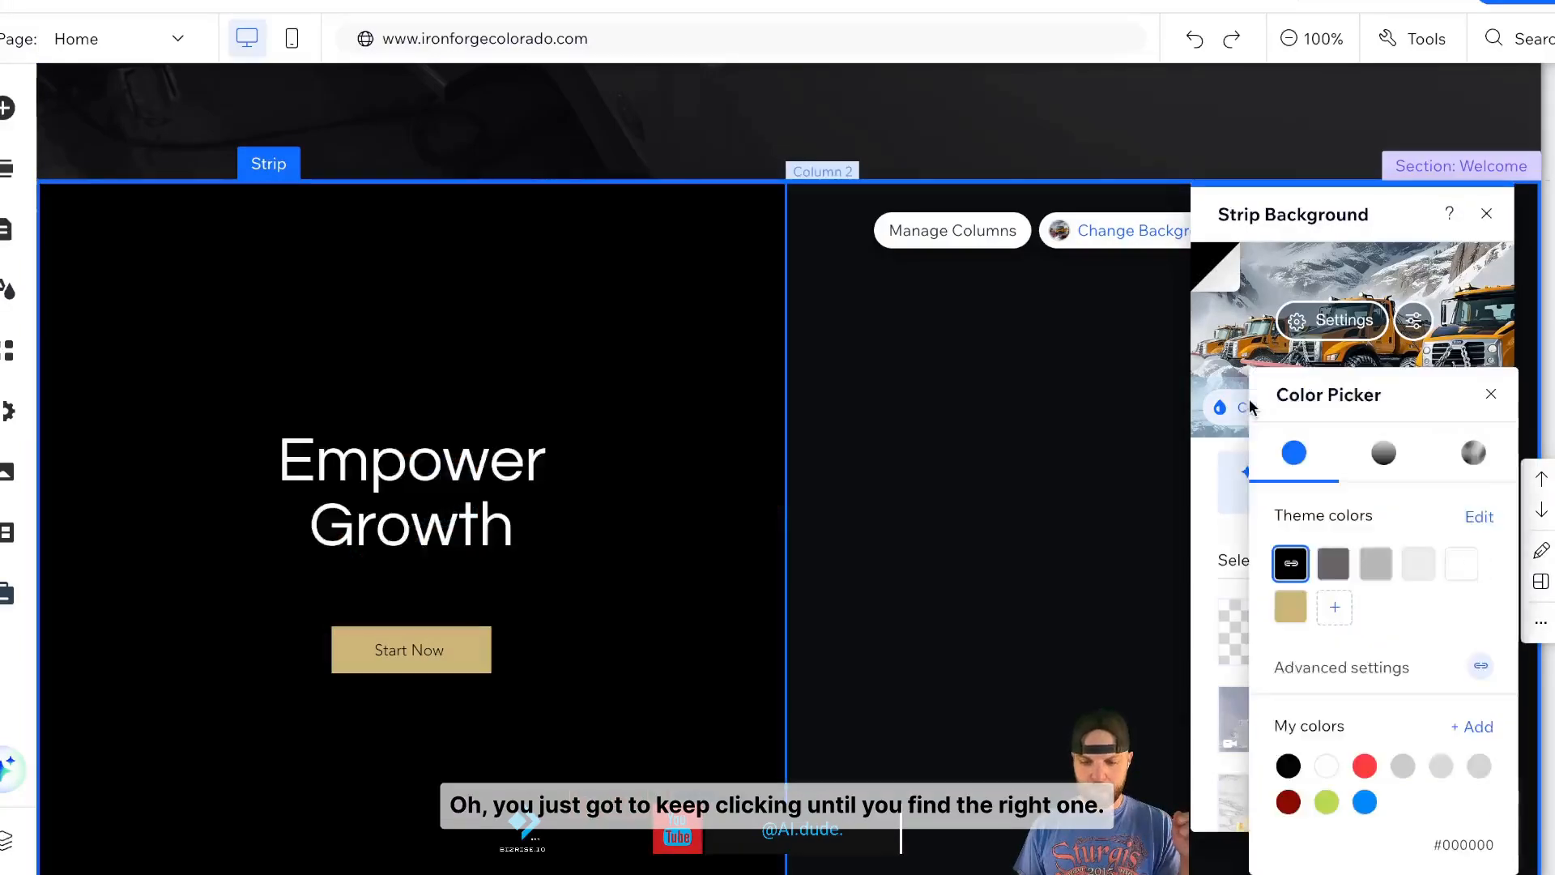
{"action": "left_click", "coordinate": [1294, 574]}
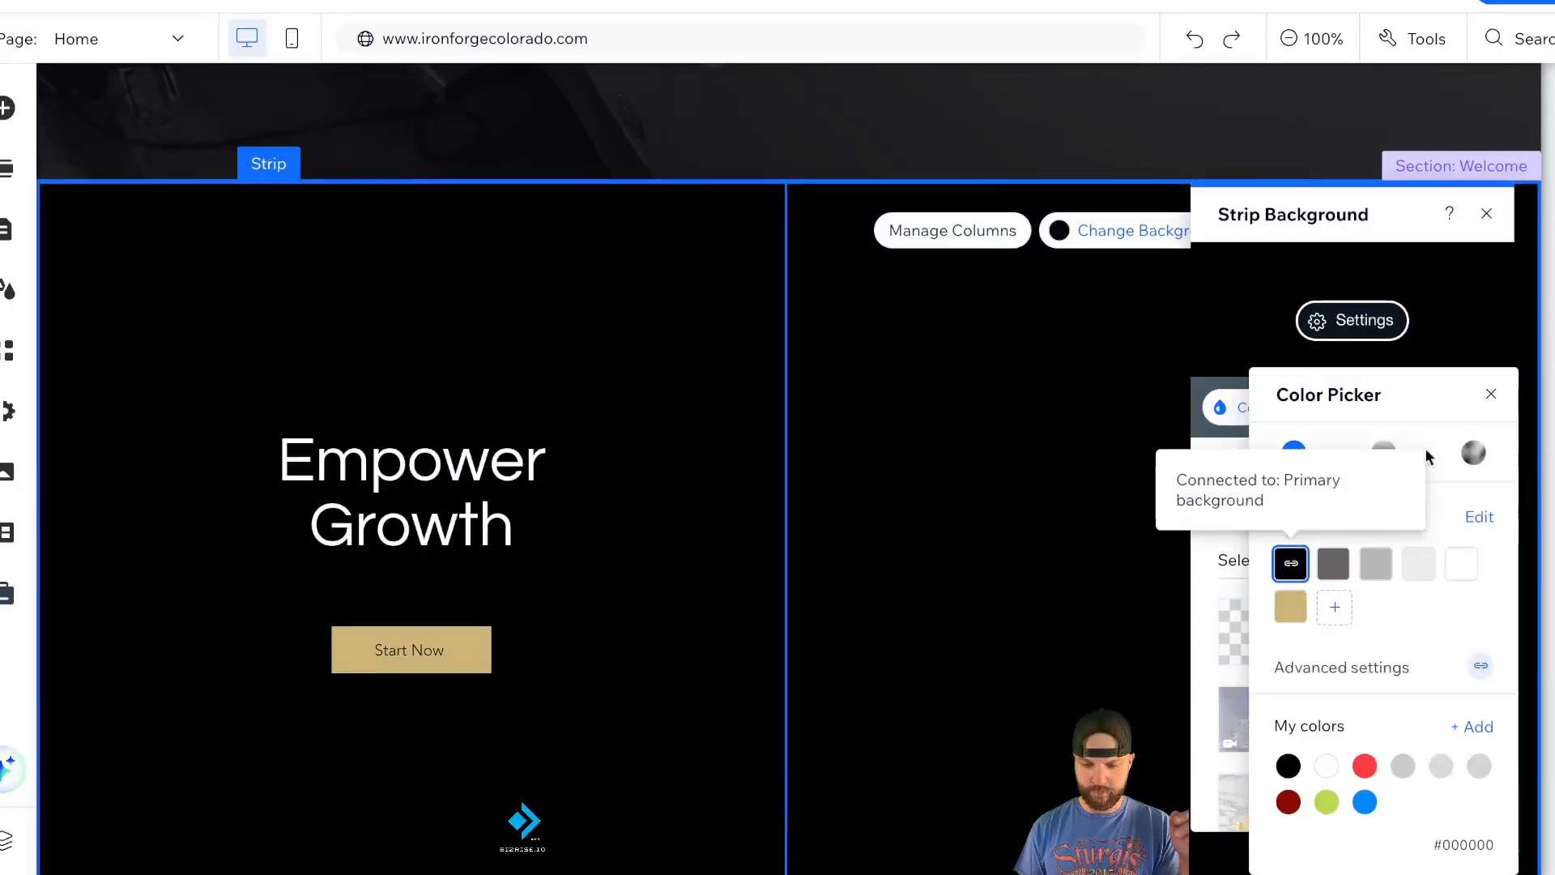
{"action": "left_click", "coordinate": [1487, 215]}
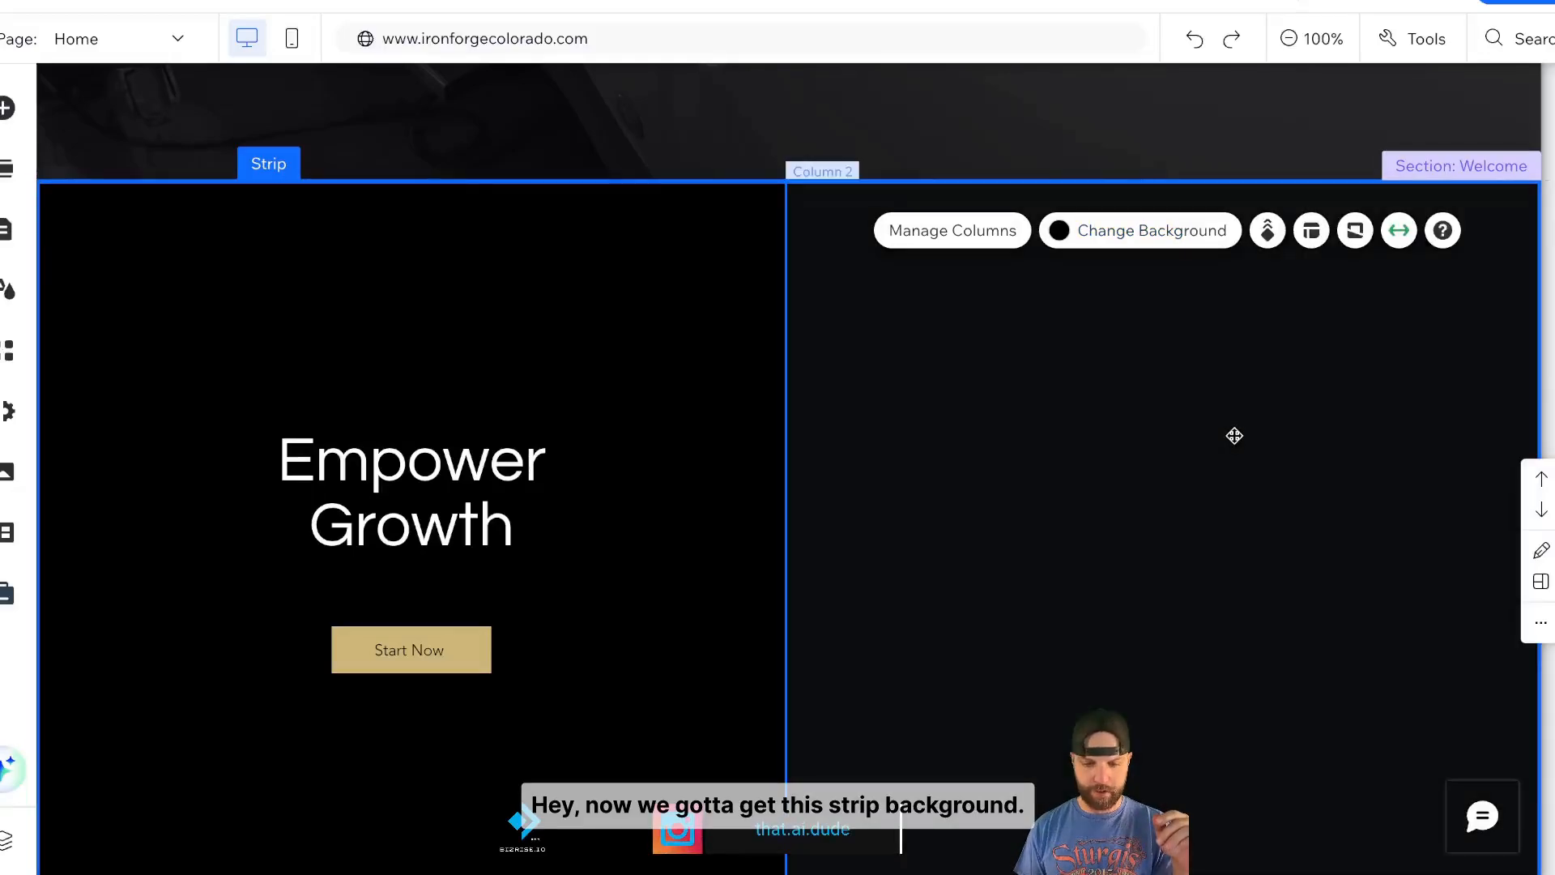
- Fill the right column's background with the Iron Forge Plows image from the site files
{"action": "left_click", "coordinate": [1234, 435]}
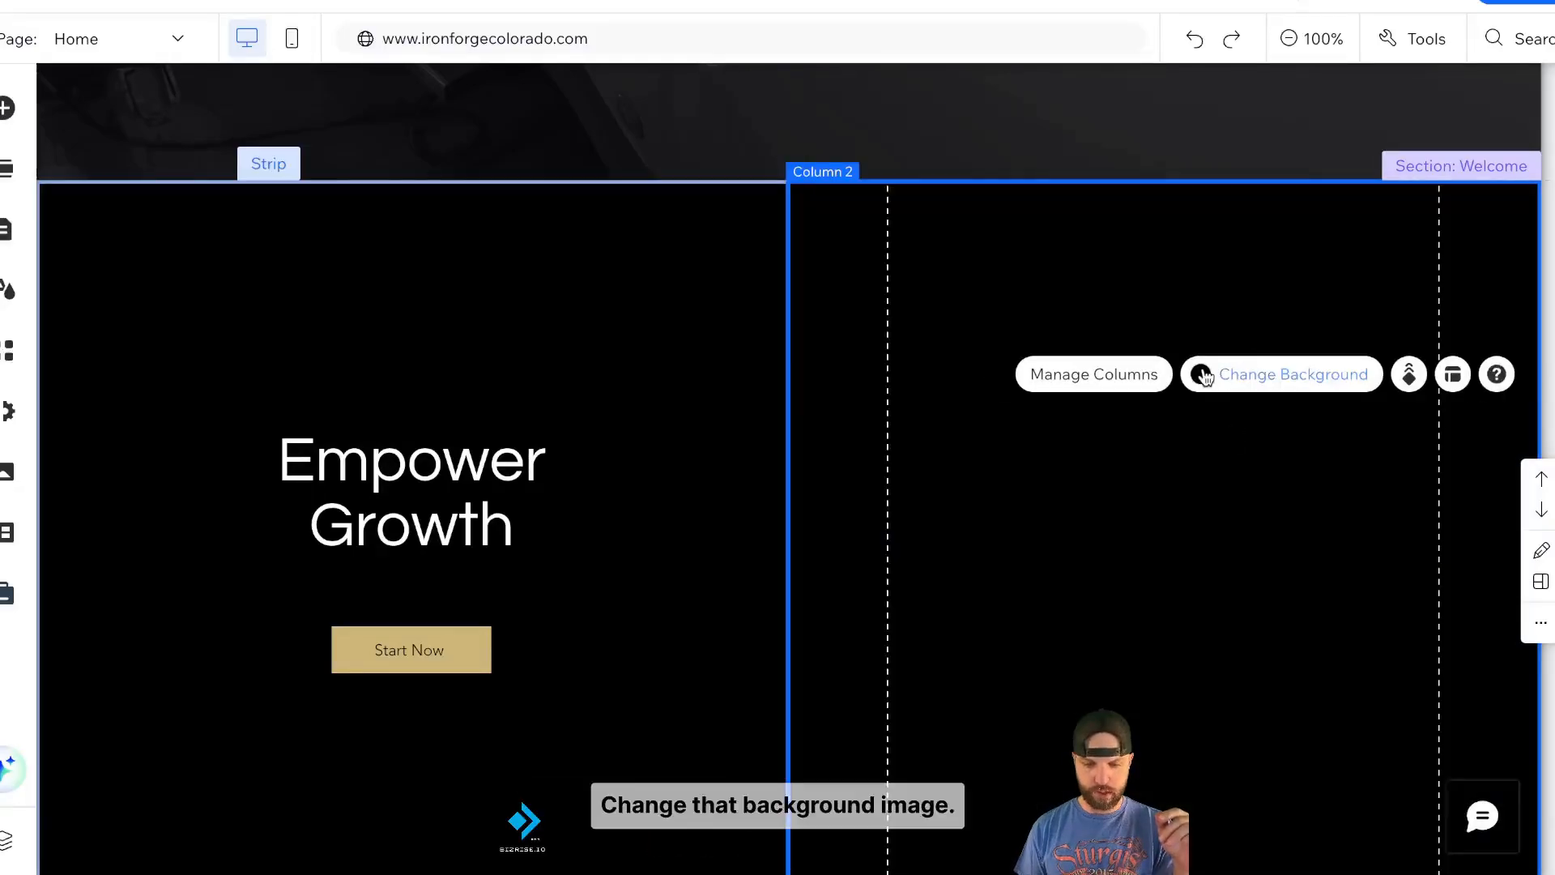
{"action": "left_click", "coordinate": [1249, 366]}
{"action": "left_click", "coordinate": [615, 419]}
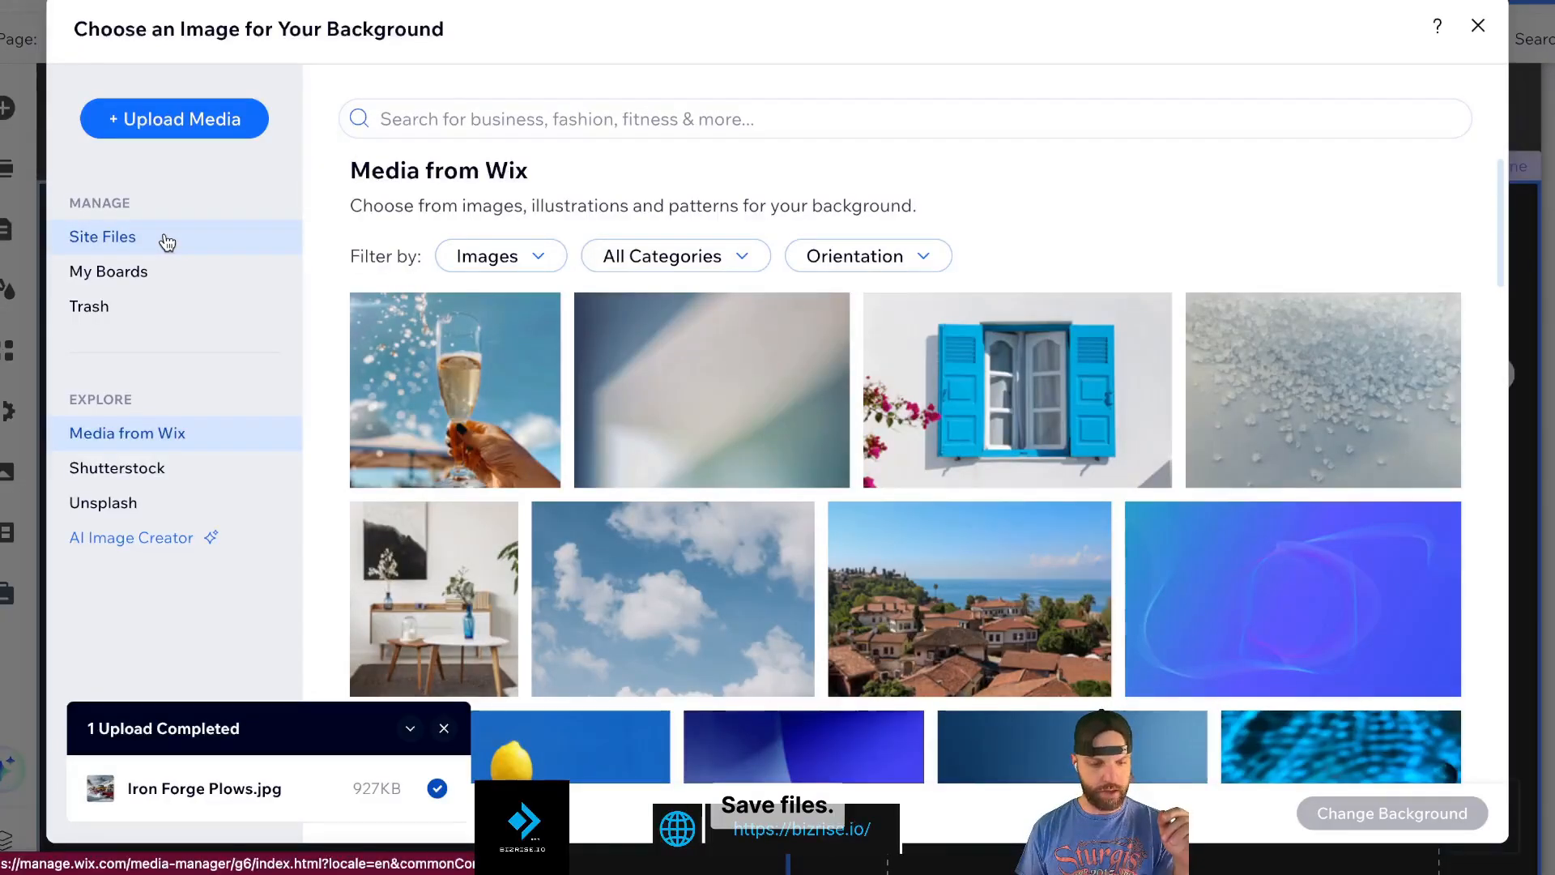
{"action": "left_click", "coordinate": [167, 240]}
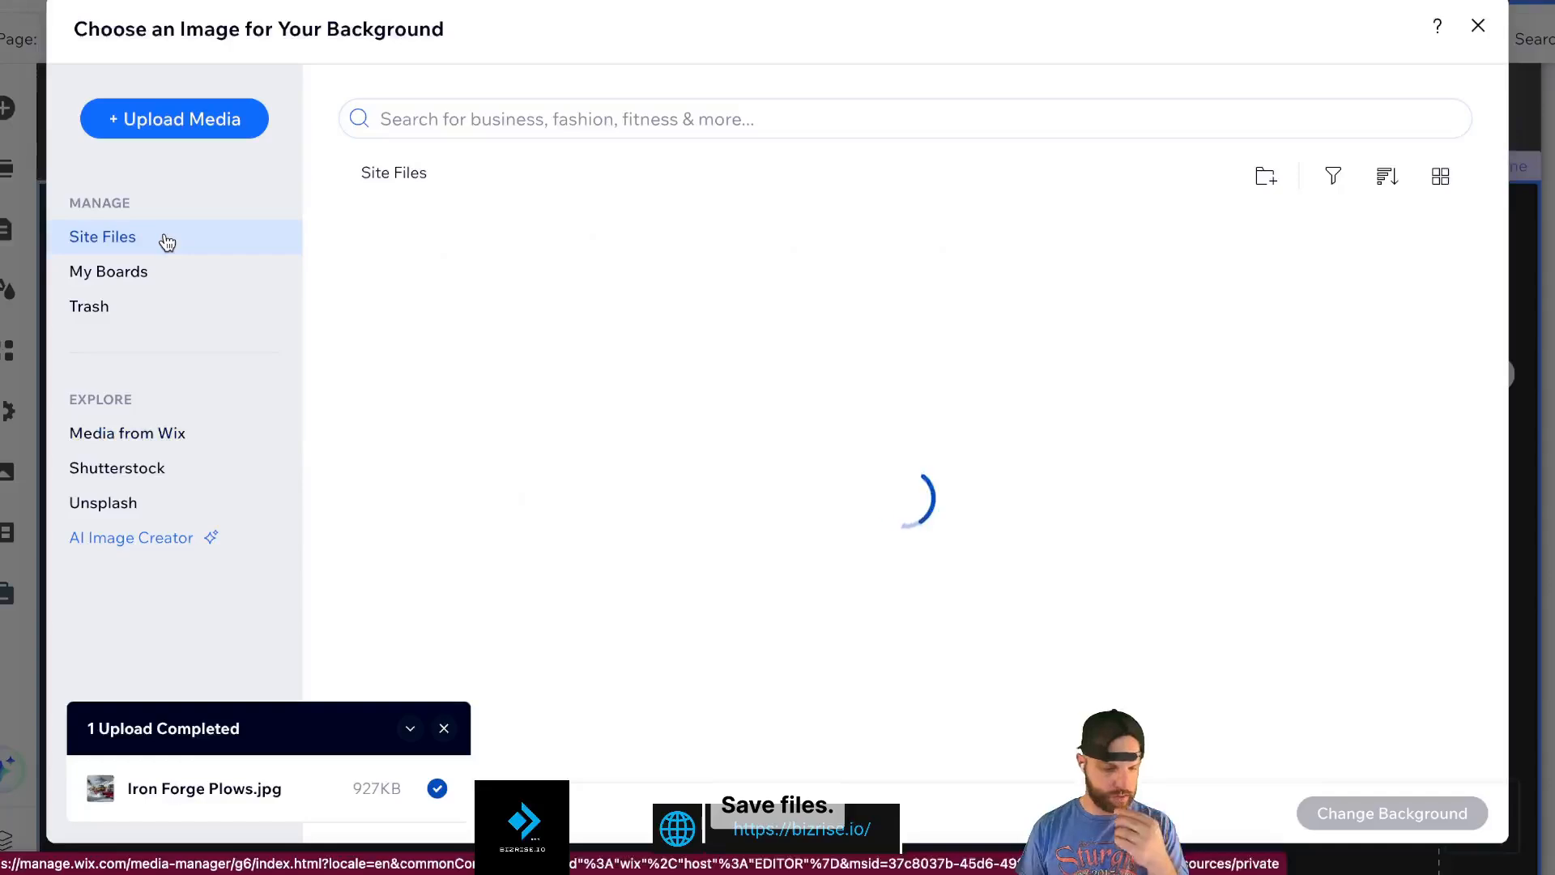
{"action": "left_click", "coordinate": [434, 324]}
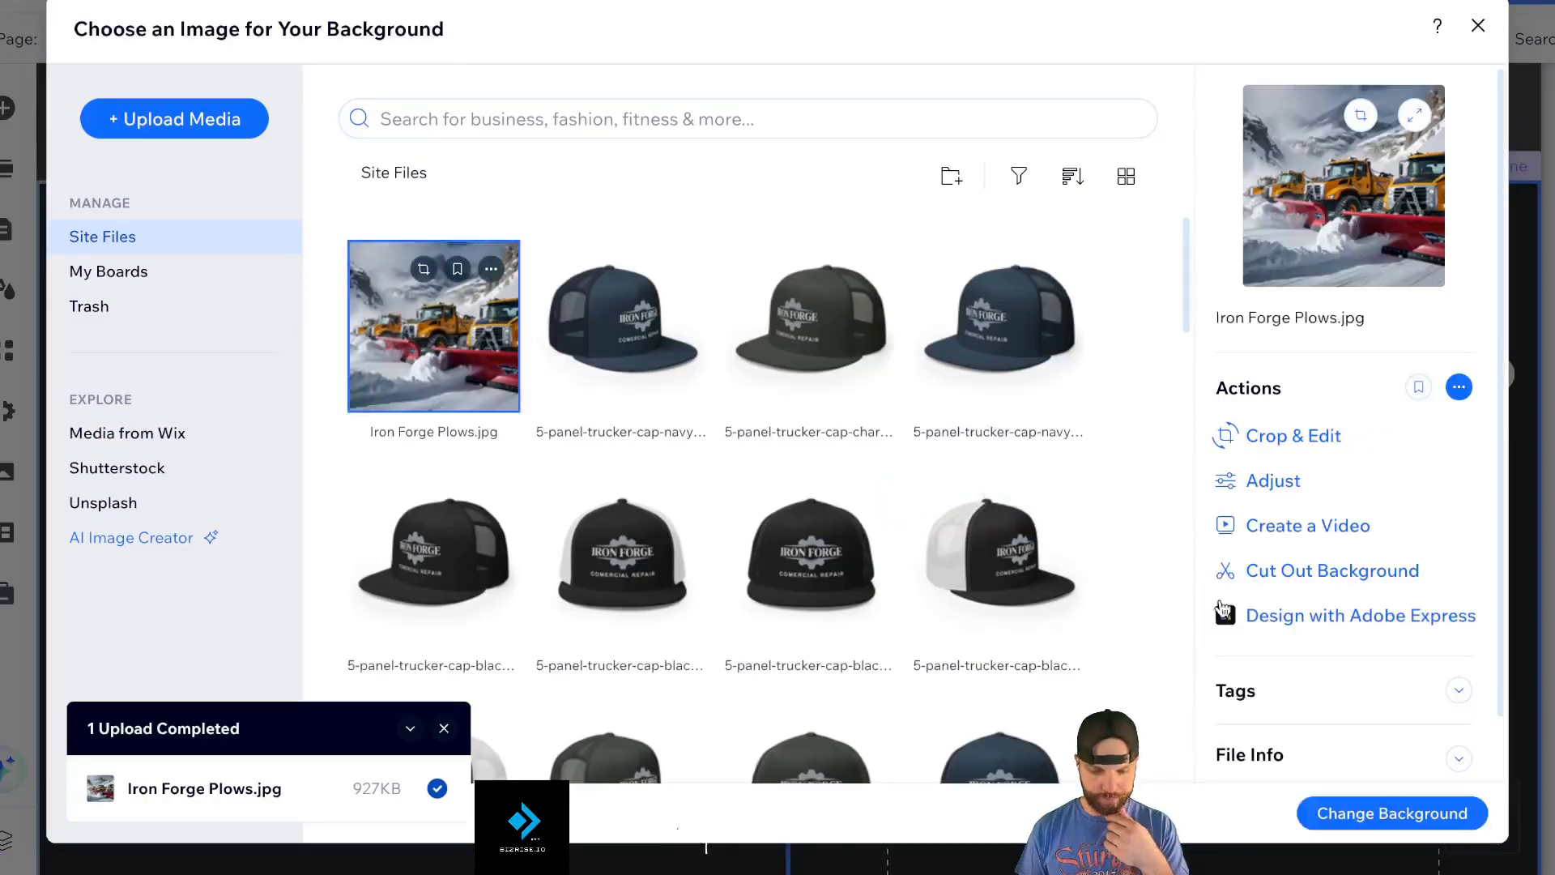
{"action": "left_click", "coordinate": [1391, 813]}
{"action": "left_click", "coordinate": [767, 222]}
{"action": "left_click", "coordinate": [521, 437]}
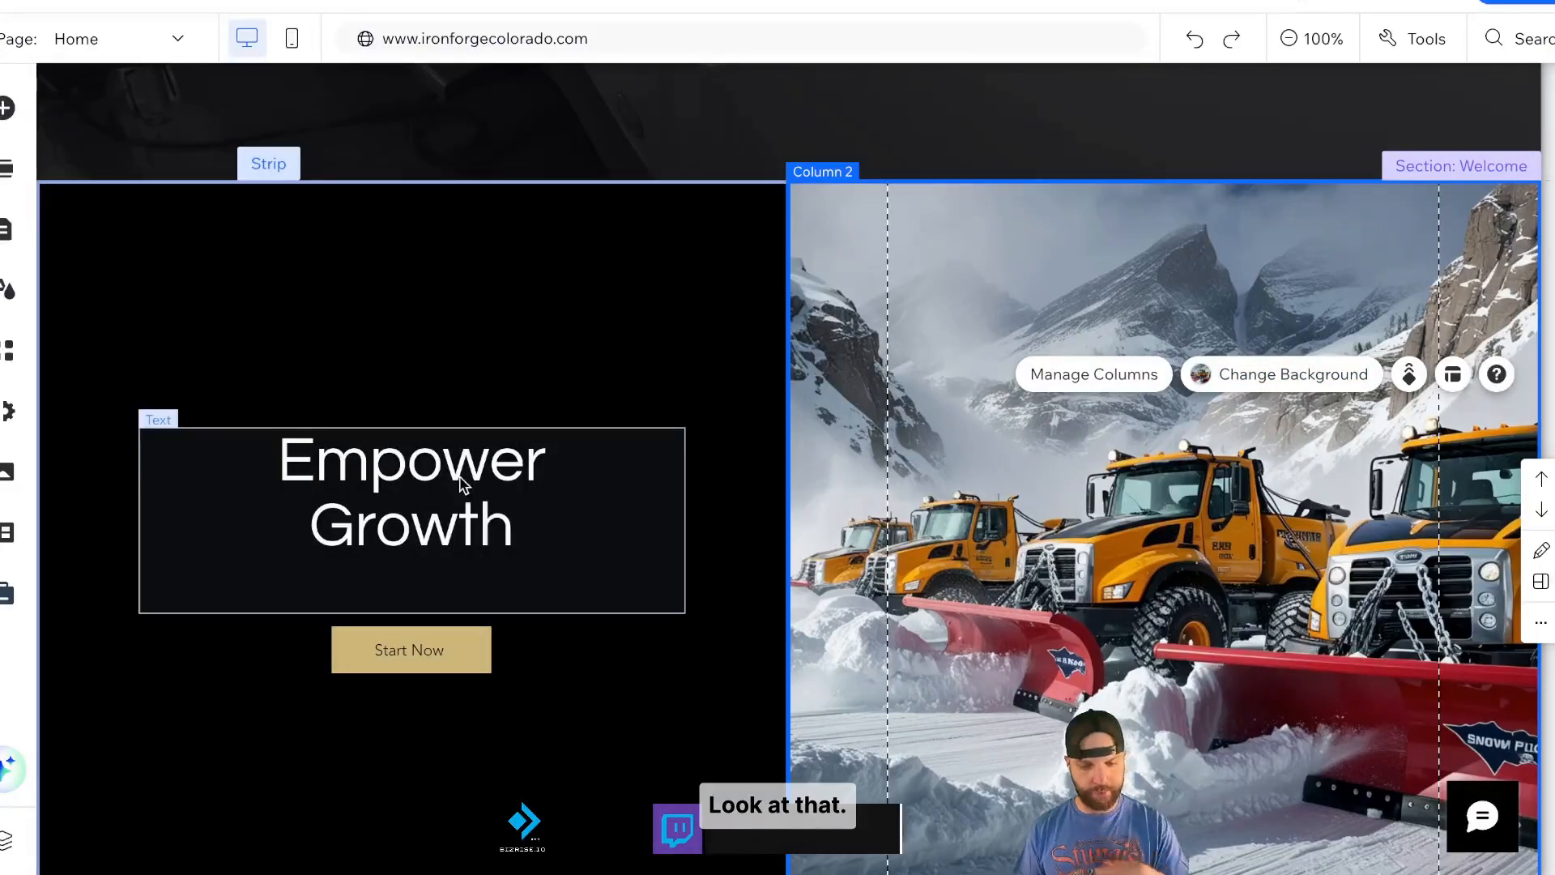
{"action": "left_click", "coordinate": [513, 527]}
- Change the heading to 'Snow Plows Ready for Winter? We Have Parts / We'll Get You Ready to Roll' and move it higher
{"action": "left_click_drag", "start_coordinate": [514, 527], "coordinate": [281, 463]}
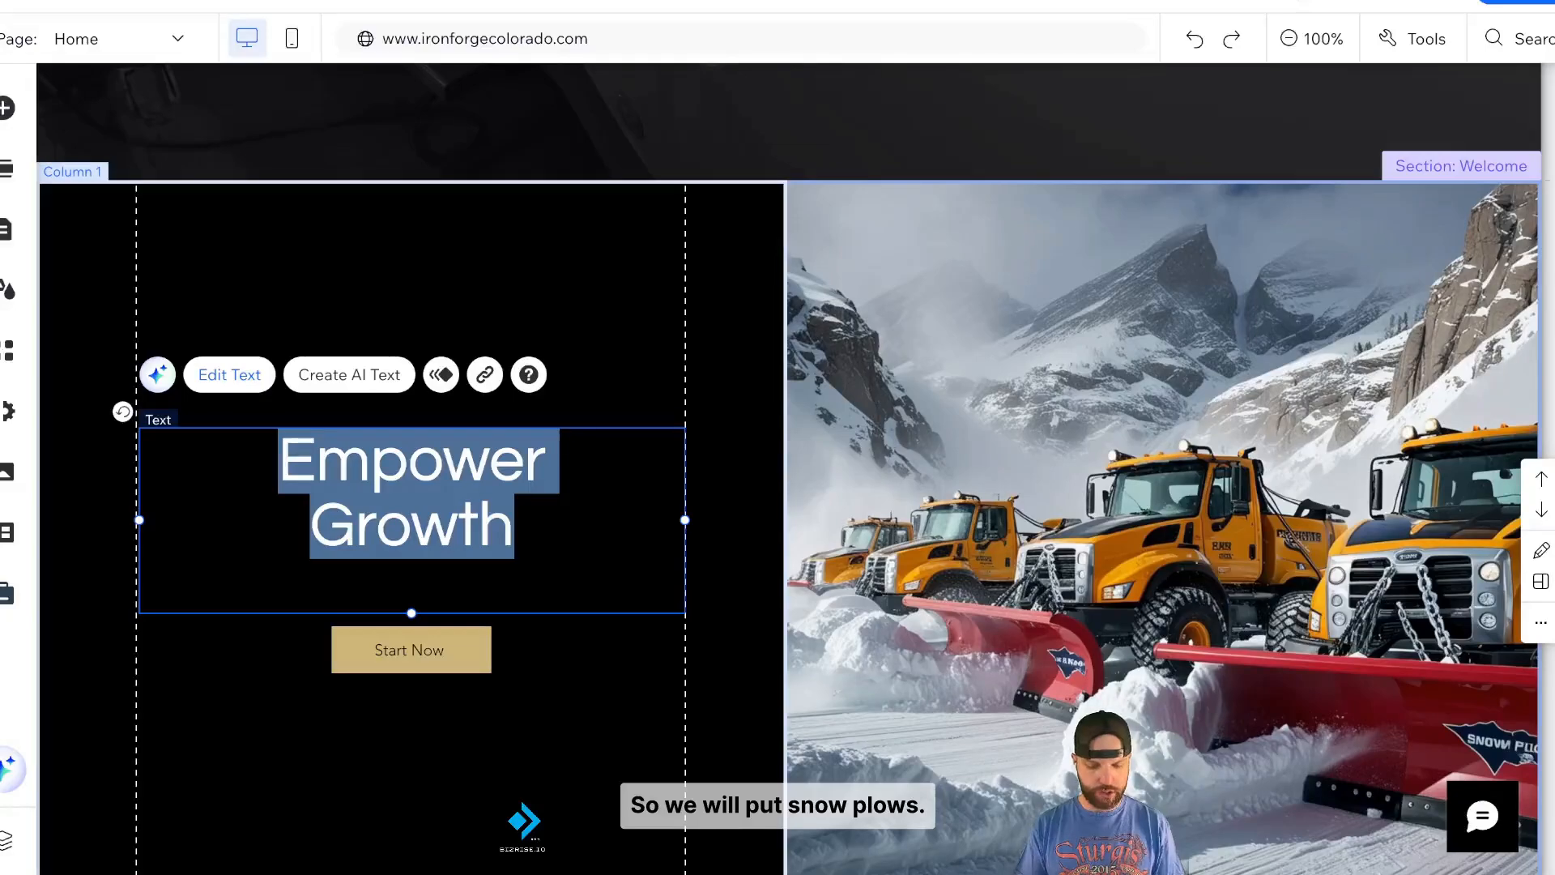
{"action": "type", "text": "Snow Plow"}
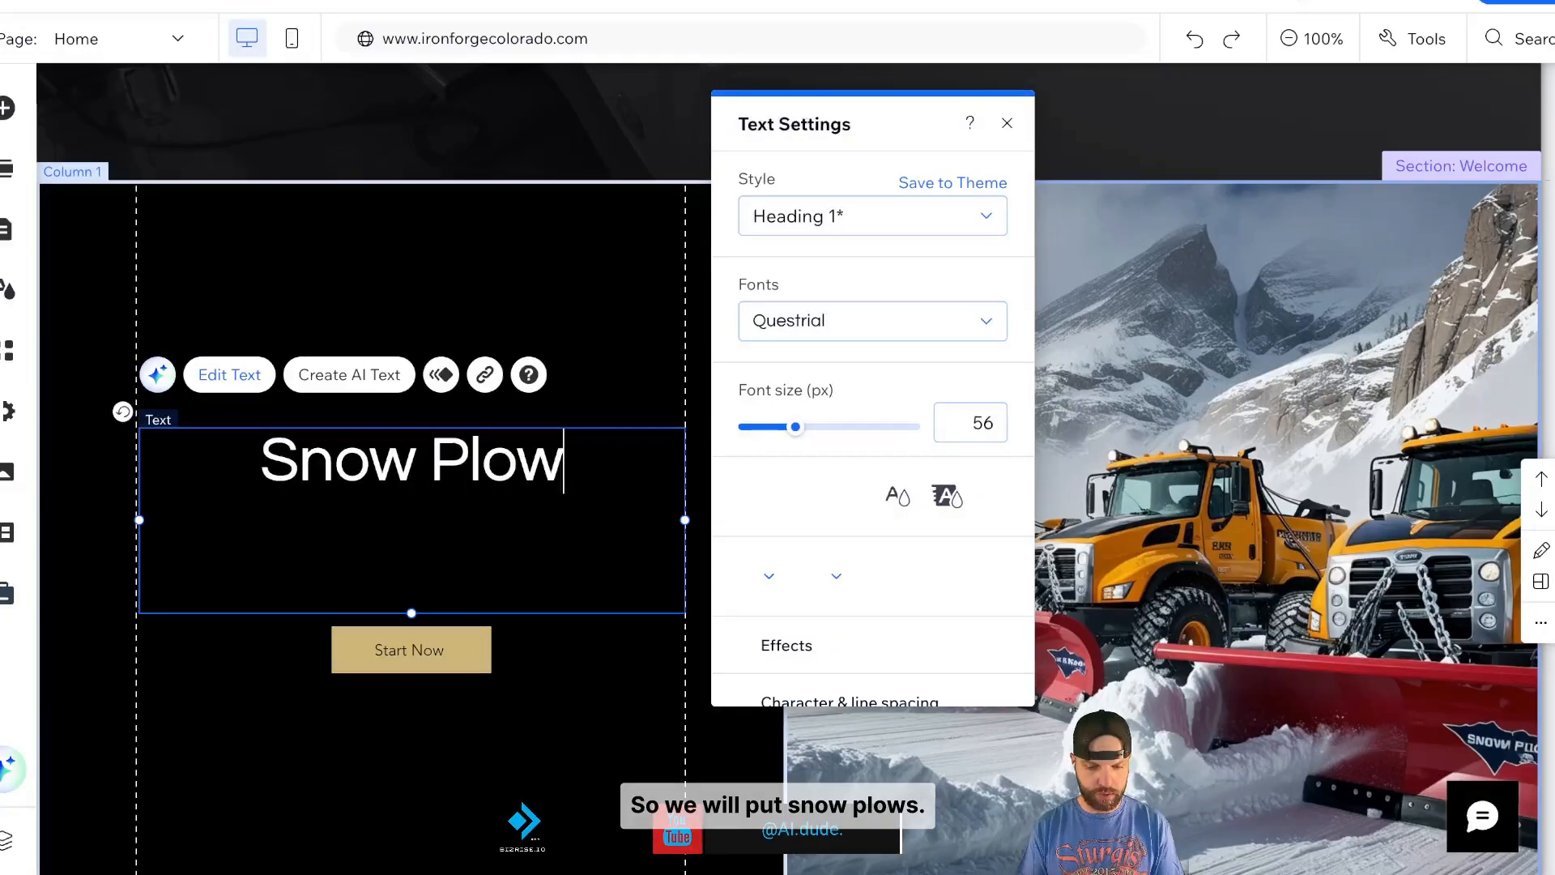
{"action": "type", "text": "s Ready for Woint"}
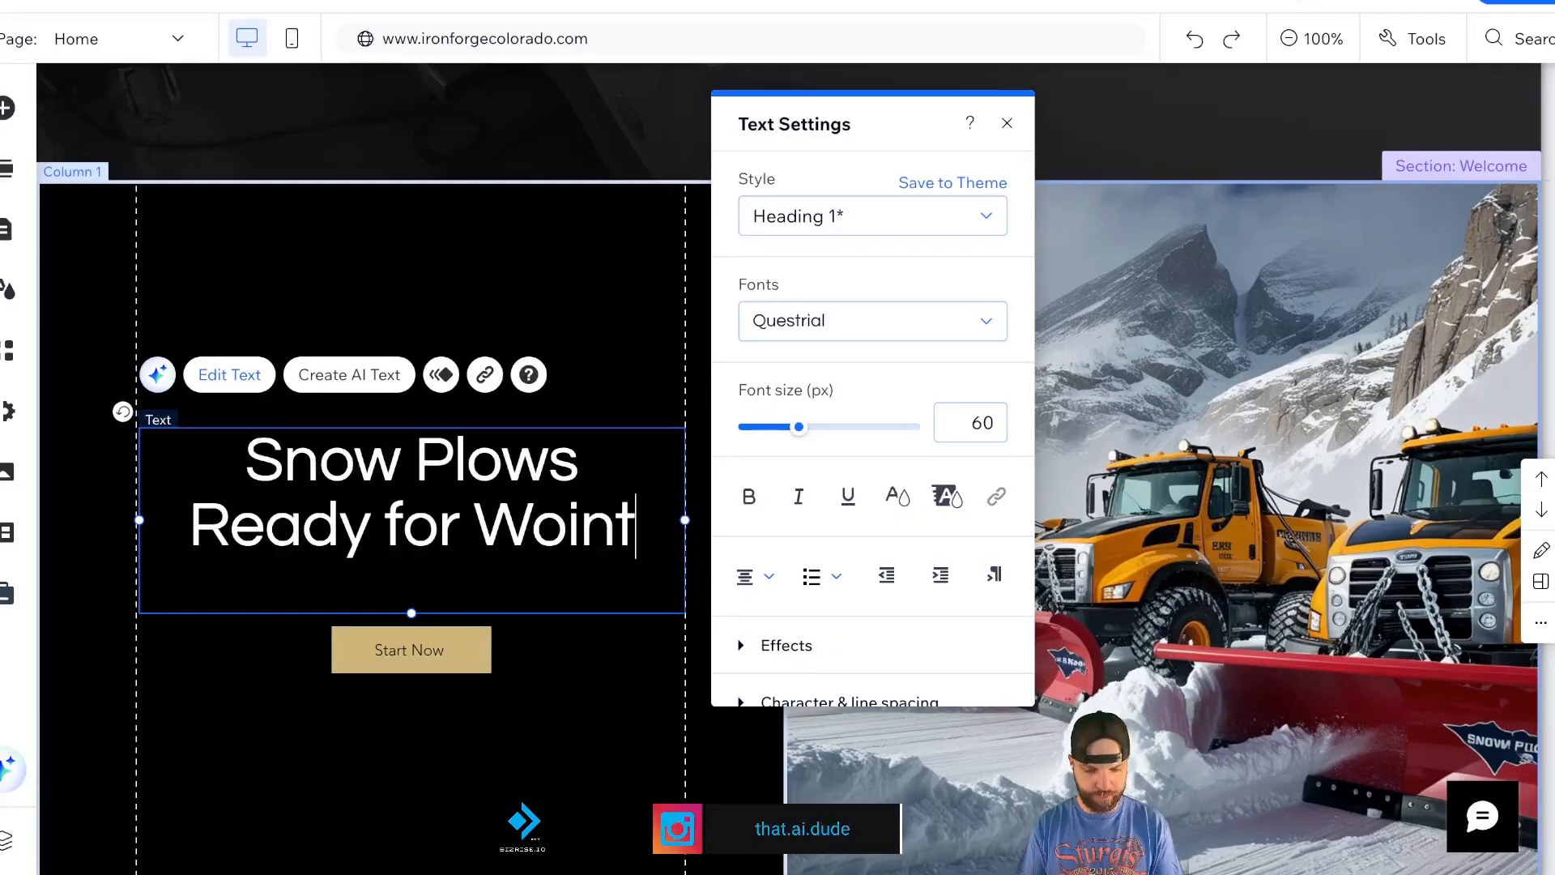
{"action": "key", "text": "BackSpace"}
{"action": "key", "text": "BackSpace"}
{"action": "key", "text": "BackSpace"}
{"action": "key", "text": "BackSpace"}
{"action": "type", "text": "inter?  We Have Parts"}
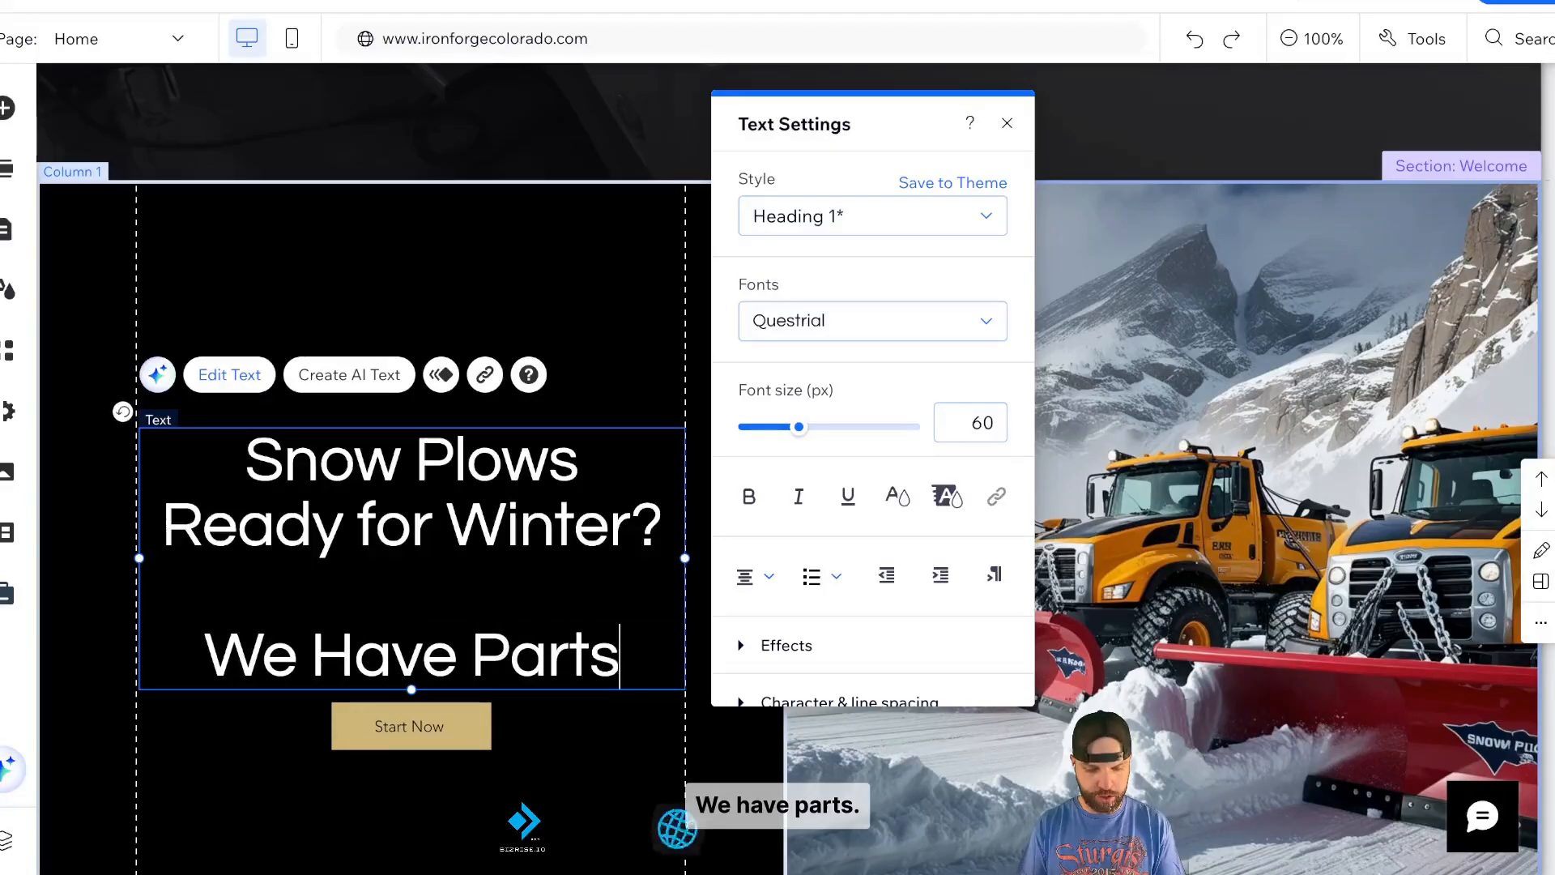
{"action": "key", "text": "Return"}
{"action": "type", "text": "We'll "}
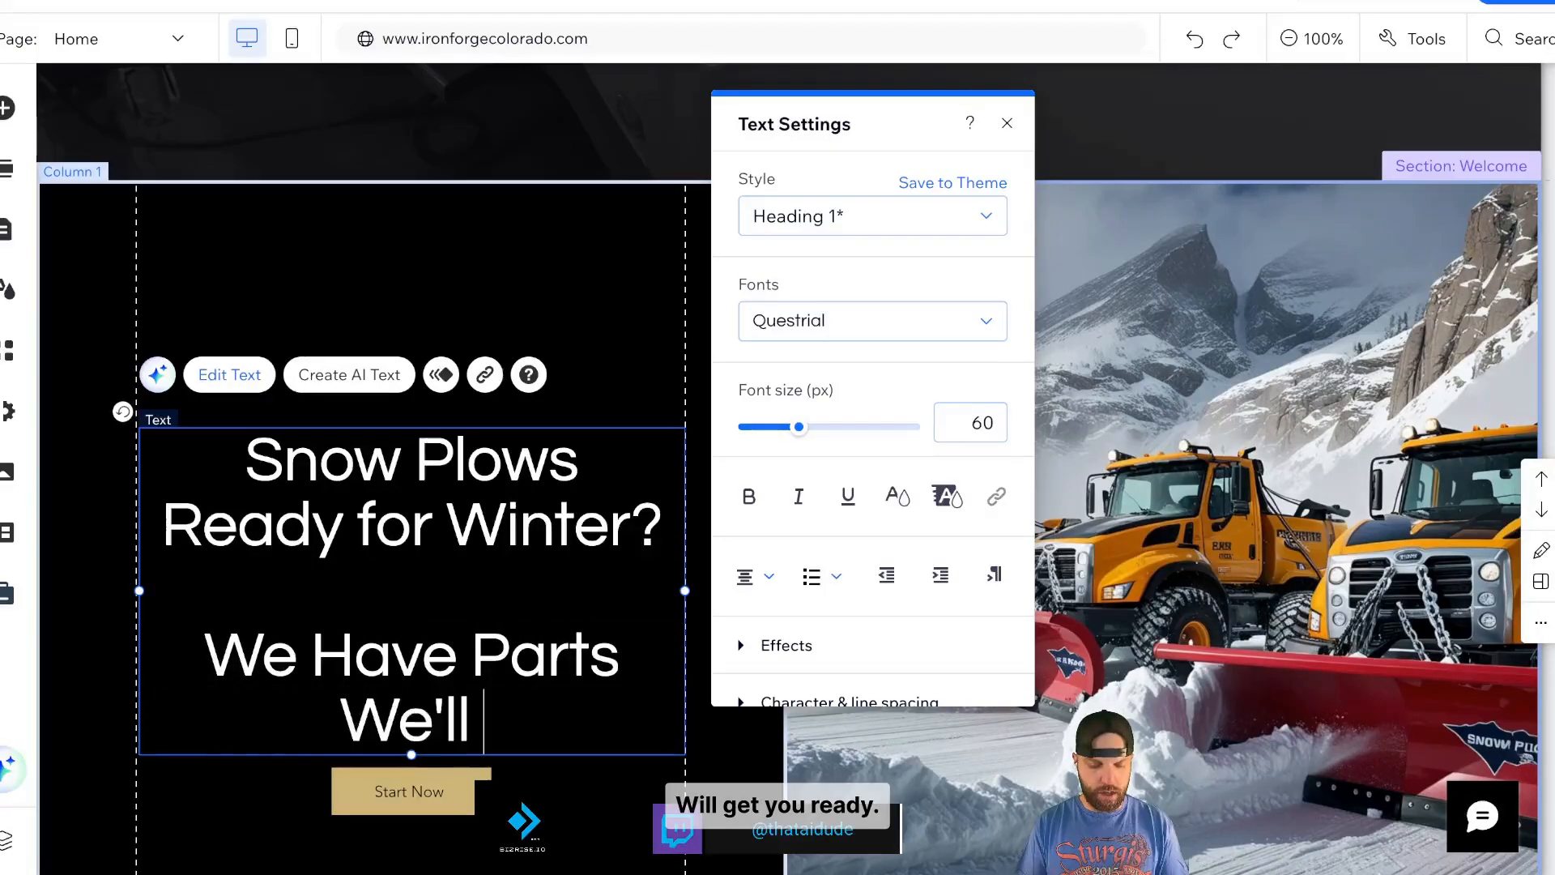
{"action": "type", "text": "Get Y"}
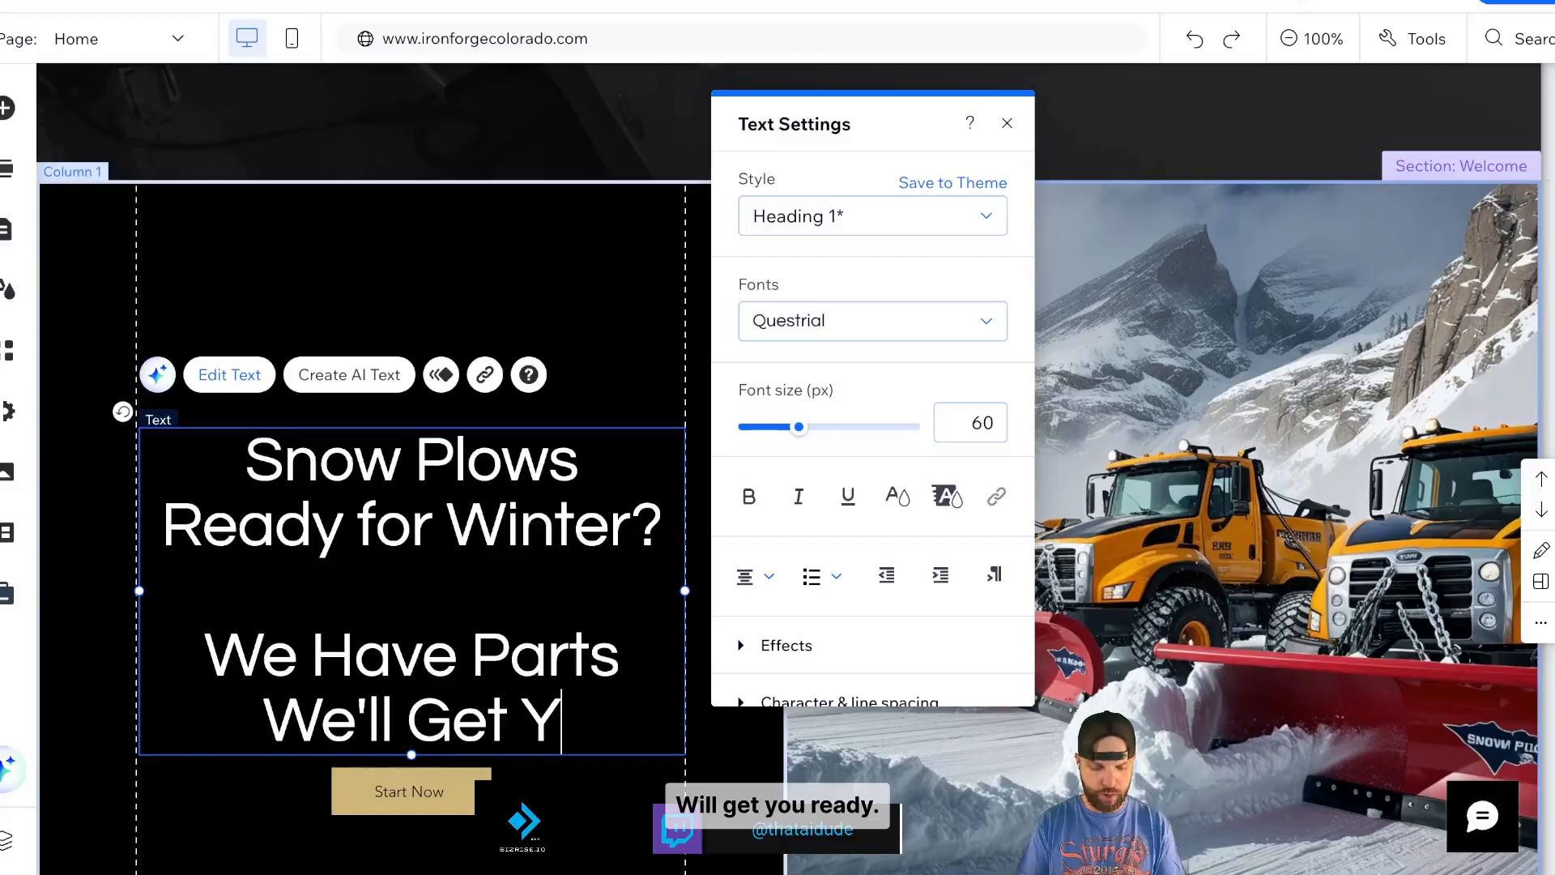
{"action": "type", "text": "ou Ready to Roll"}
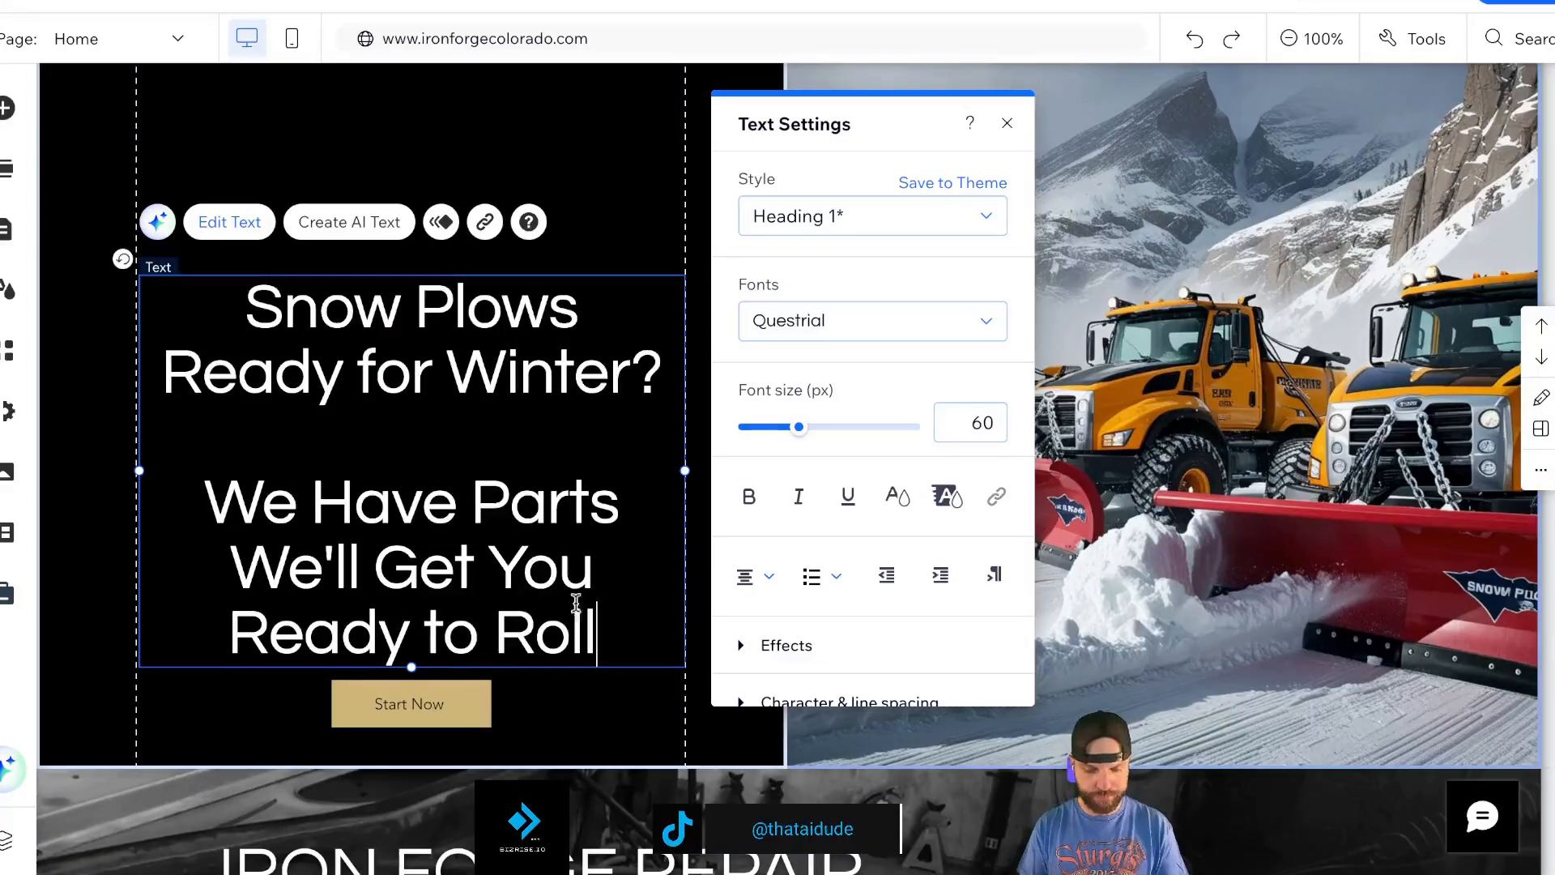
{"action": "key", "text": "Escape"}
{"action": "scroll", "coordinate": [626, 343], "scroll_direction": "down", "scroll_amount": 2}
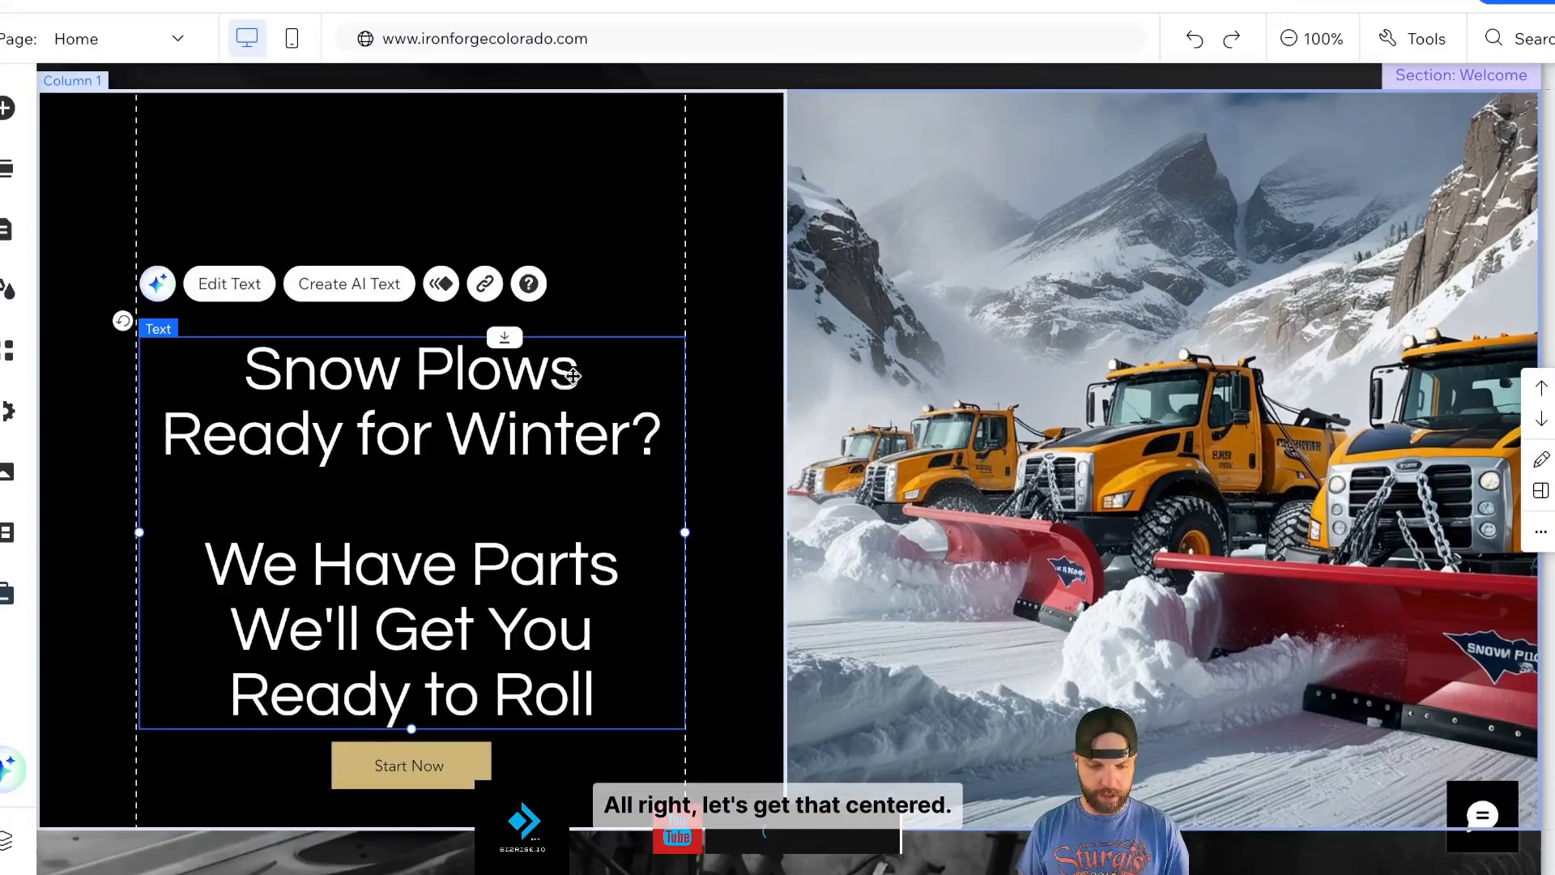
{"action": "left_click_drag", "start_coordinate": [495, 382], "coordinate": [499, 309]}
- Review the Start Now button's link options without changing them
{"action": "left_click", "coordinate": [425, 766]}
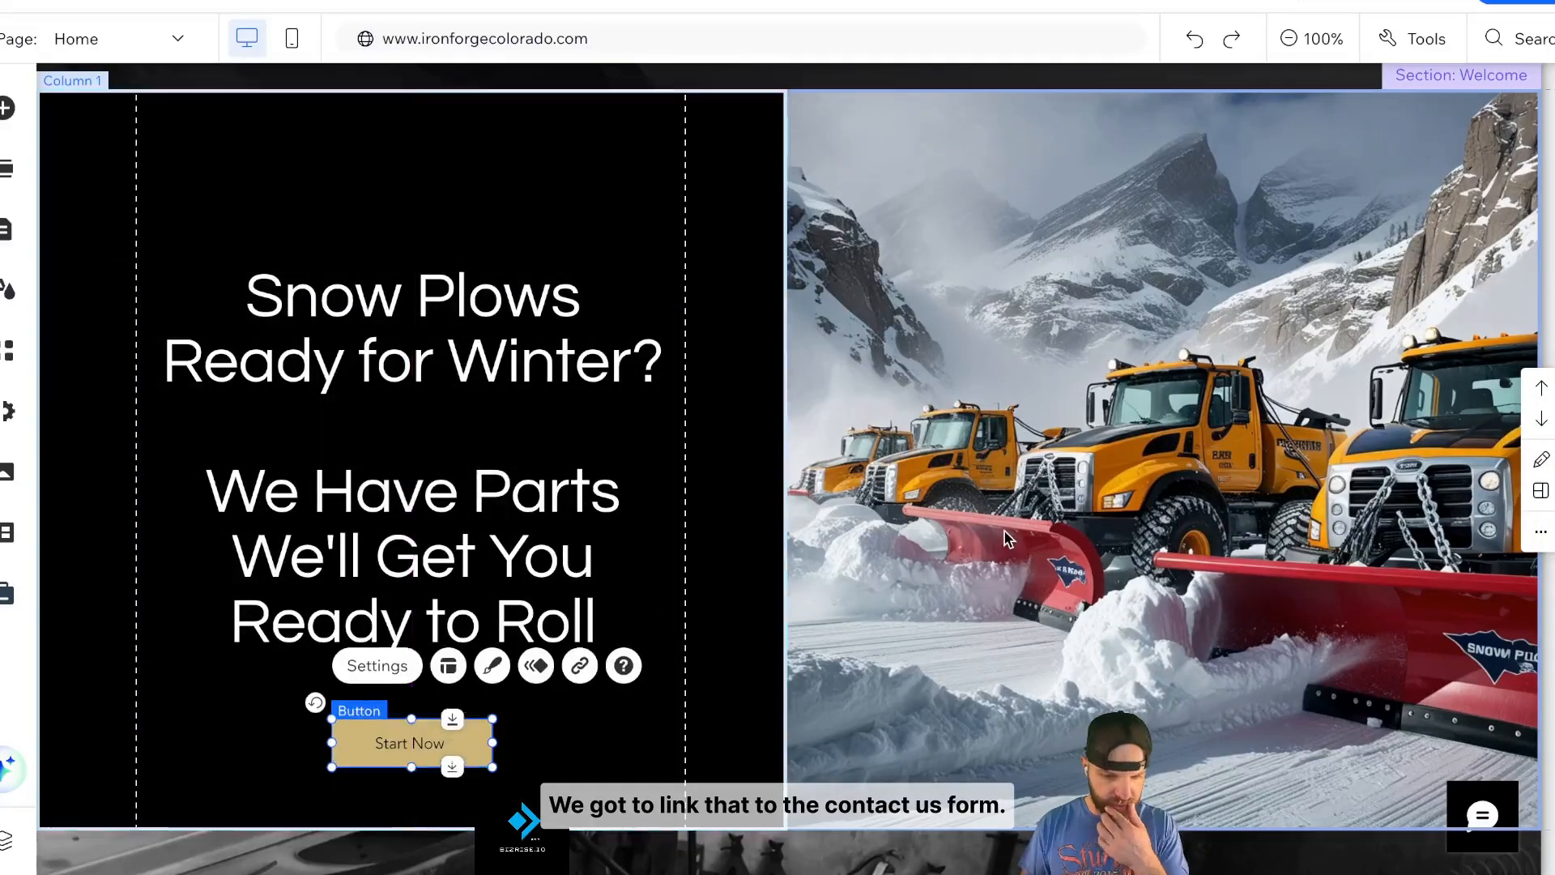
{"action": "scroll", "coordinate": [1126, 369], "scroll_direction": "up", "scroll_amount": 2}
{"action": "scroll", "coordinate": [1126, 362], "scroll_direction": "down", "scroll_amount": 1}
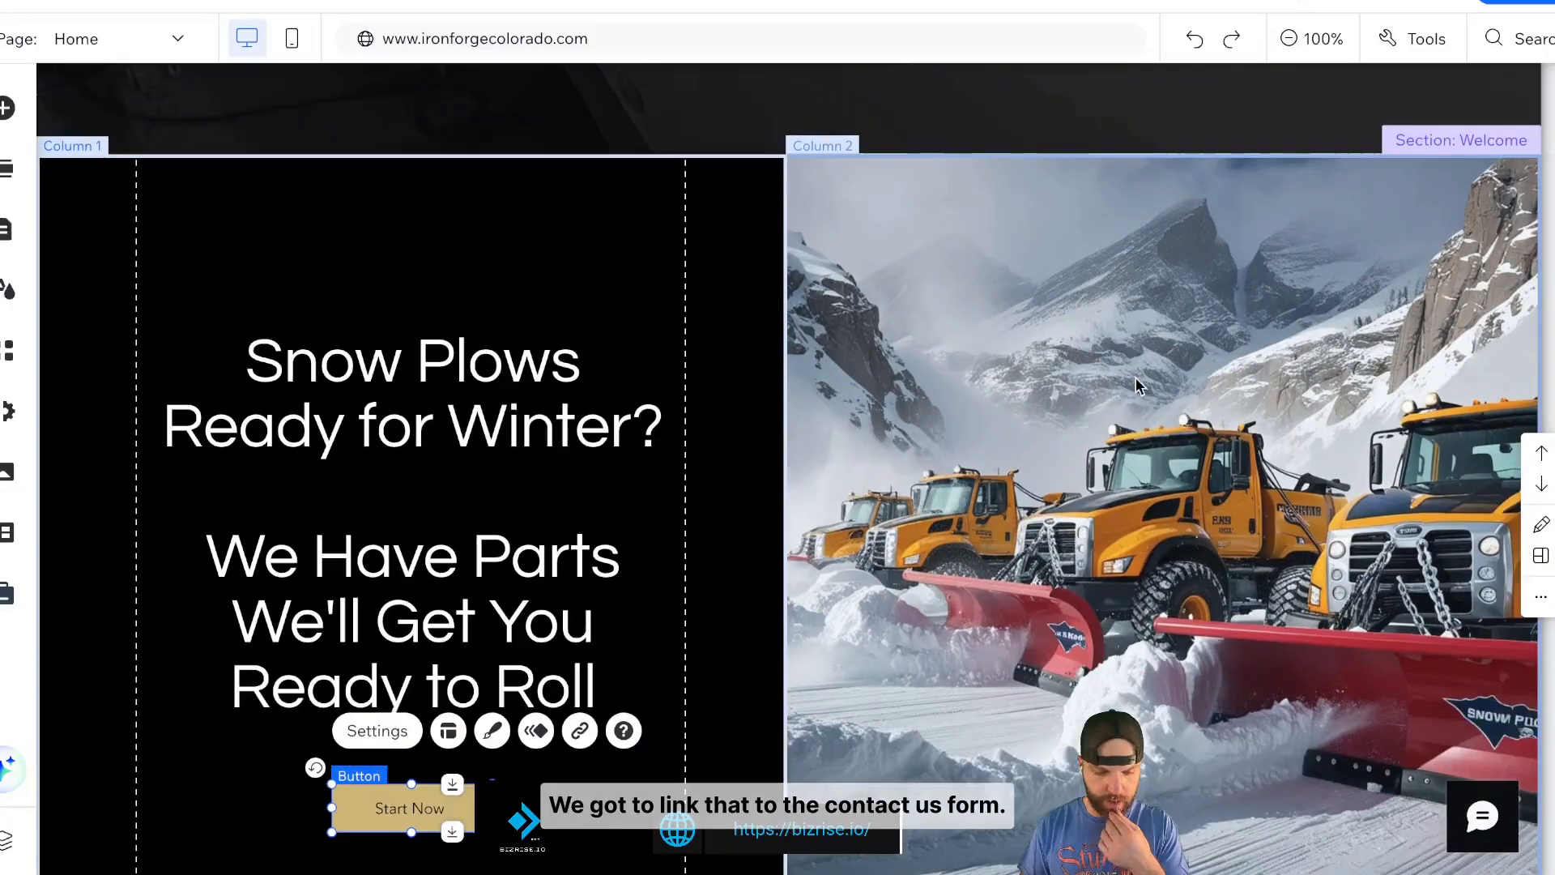
{"action": "left_click", "coordinate": [579, 731]}
{"action": "left_click", "coordinate": [499, 375]}
{"action": "left_click", "coordinate": [499, 308]}
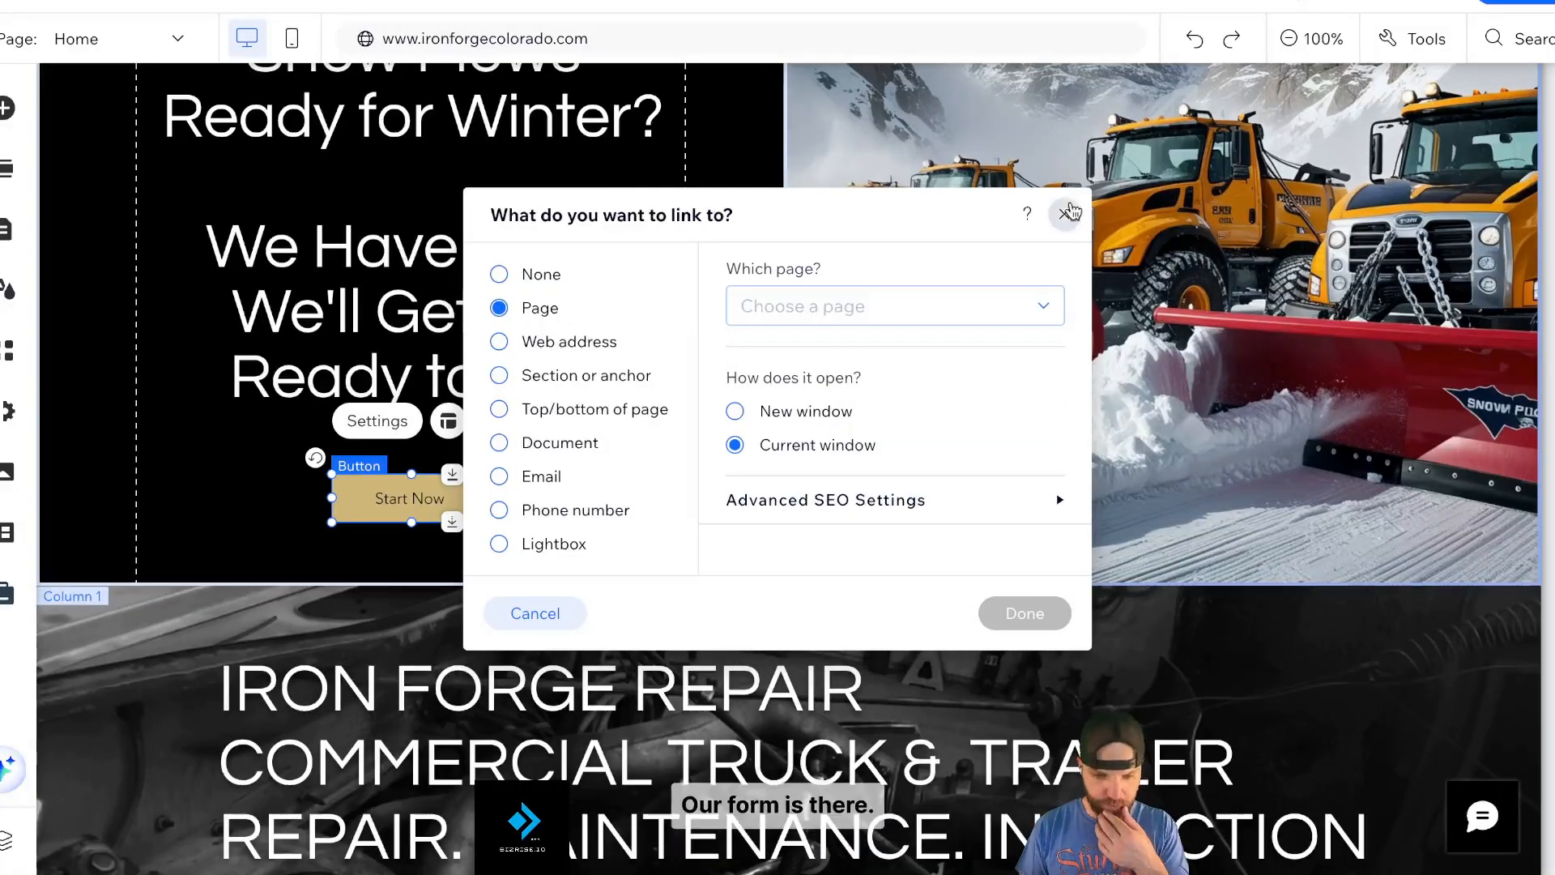
{"action": "left_click", "coordinate": [1064, 214]}
- Save the site and check where the header's Request a quote button links
{"action": "left_click", "coordinate": [1331, 3]}
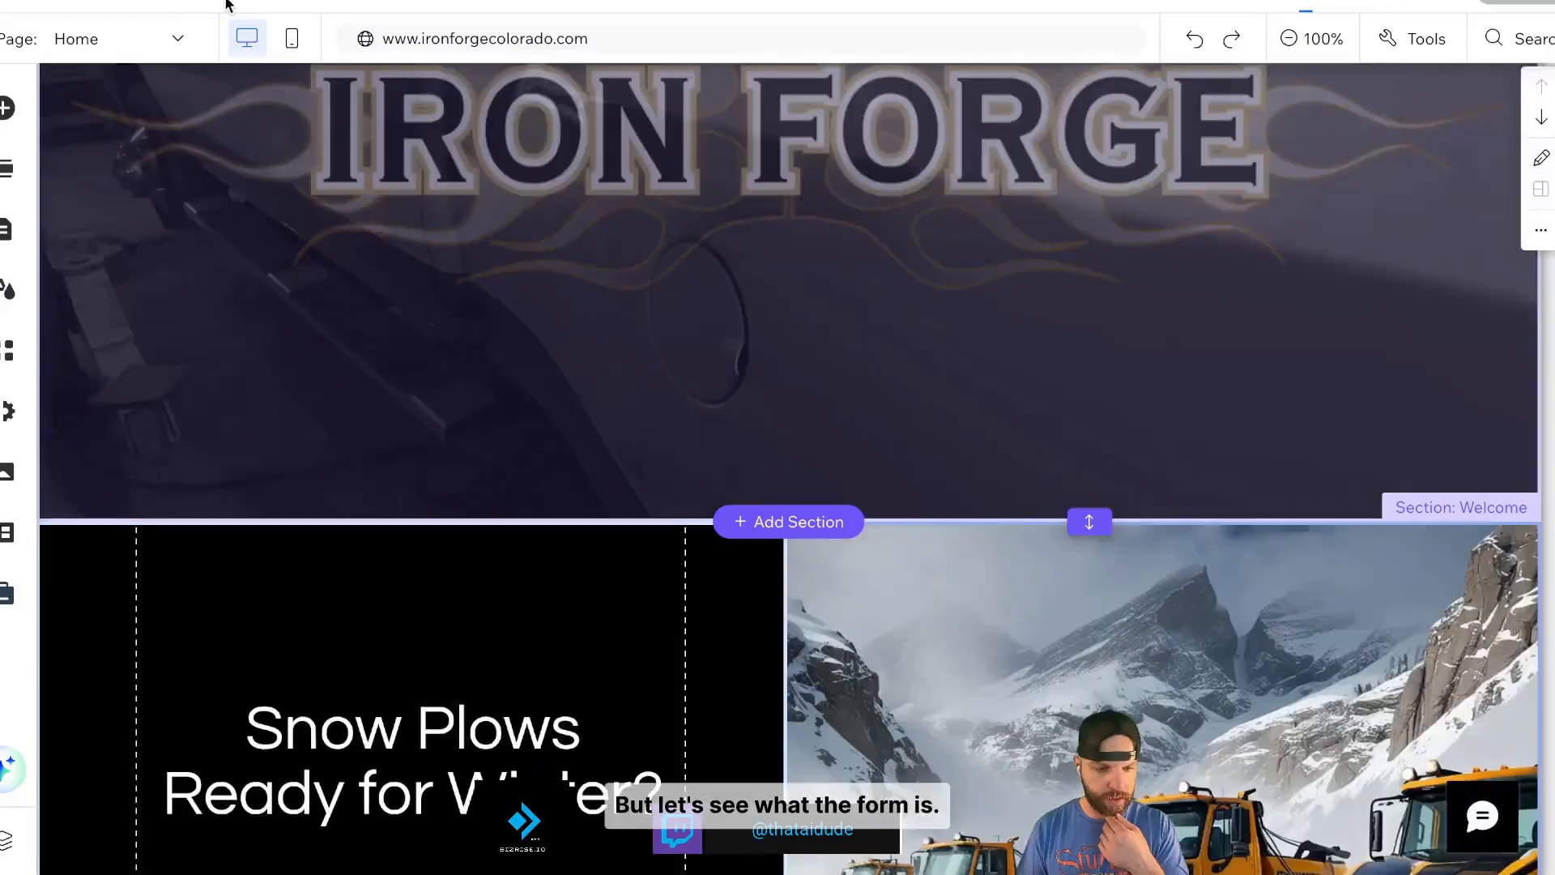
{"action": "left_click", "coordinate": [227, 2]}
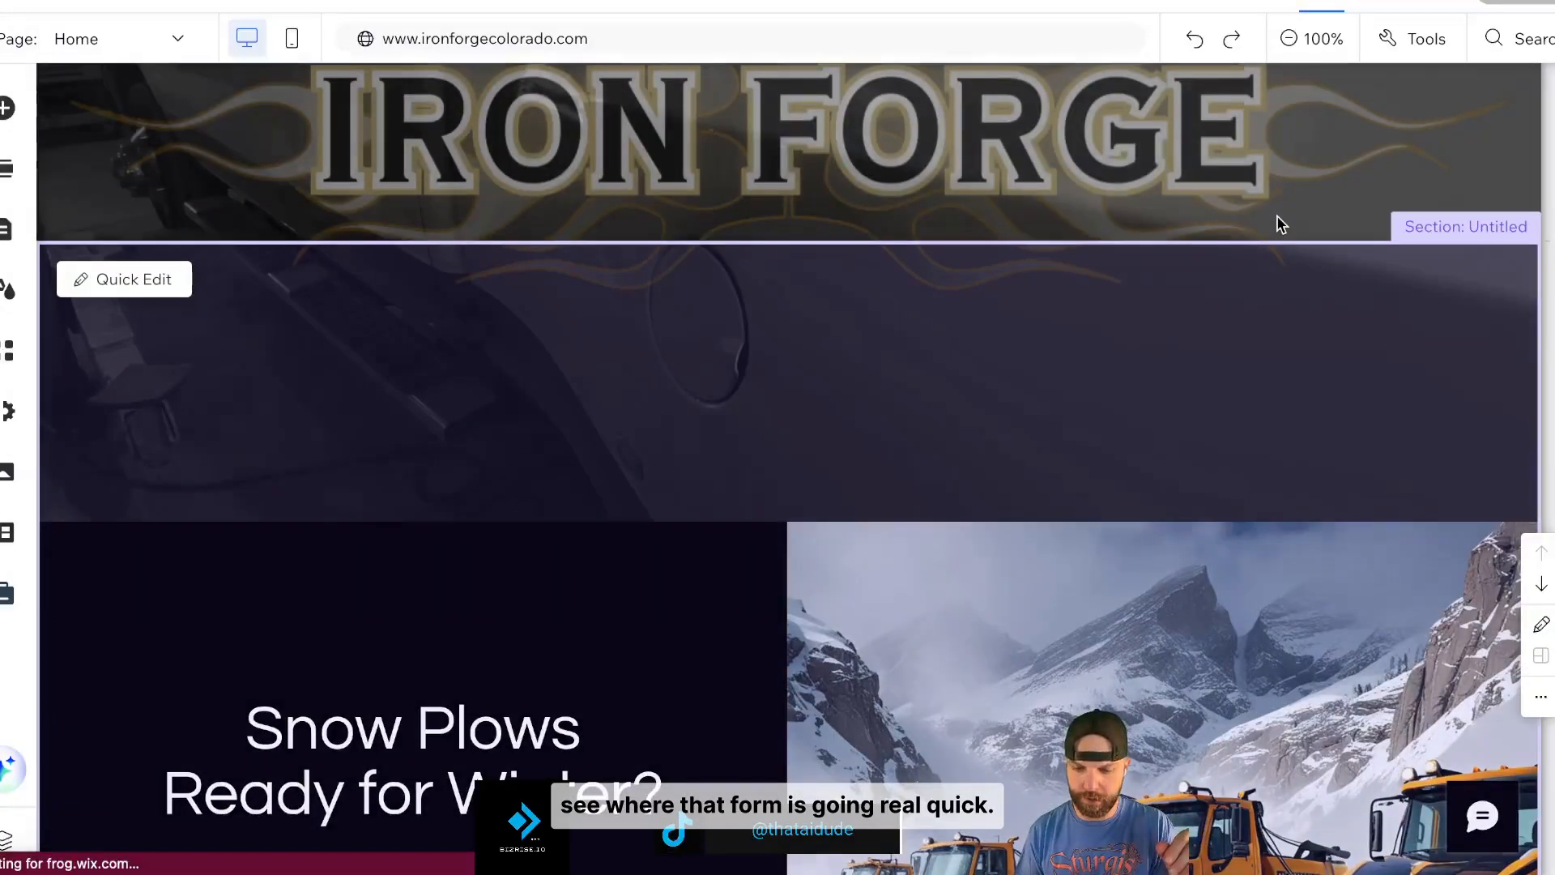
{"action": "scroll", "coordinate": [1372, 302], "scroll_direction": "up", "scroll_amount": 6}
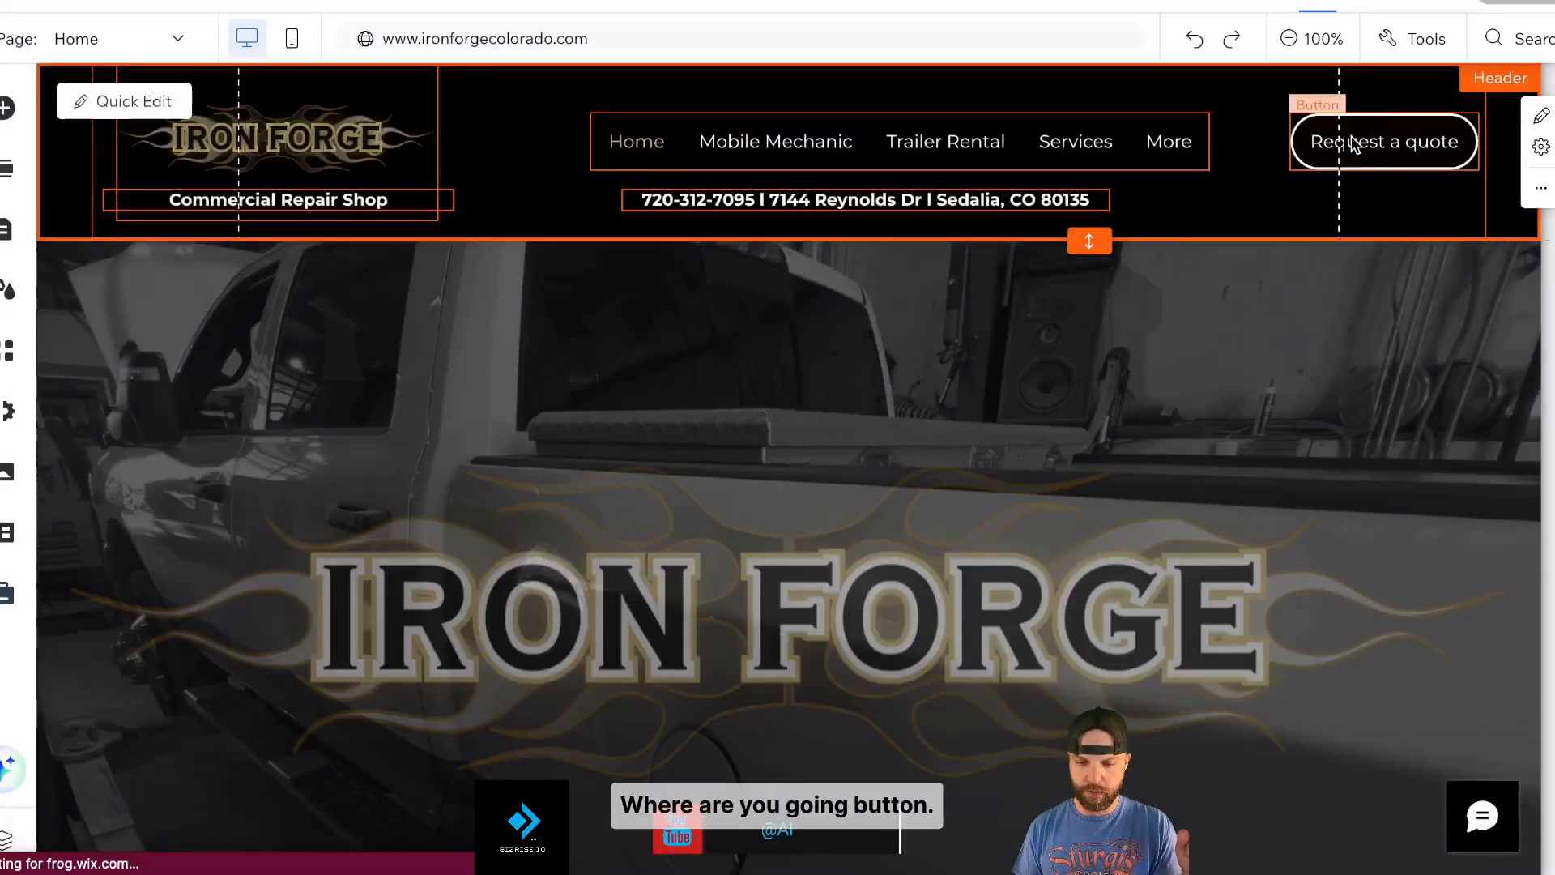
{"action": "left_click", "coordinate": [1351, 143]}
{"action": "left_click", "coordinate": [1453, 221]}
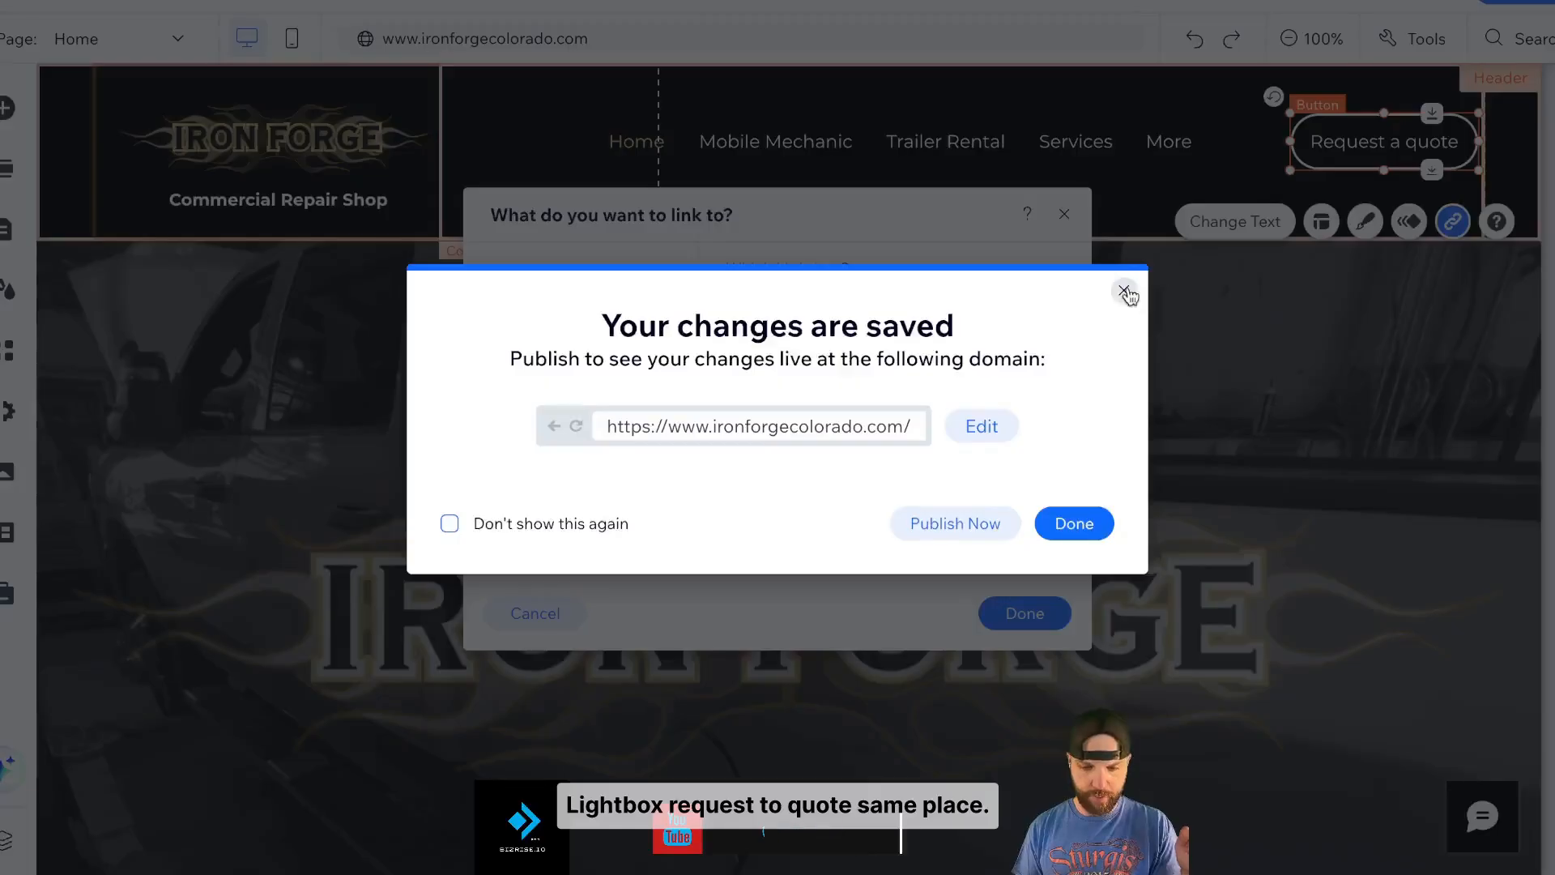
{"action": "left_click", "coordinate": [1126, 289]}
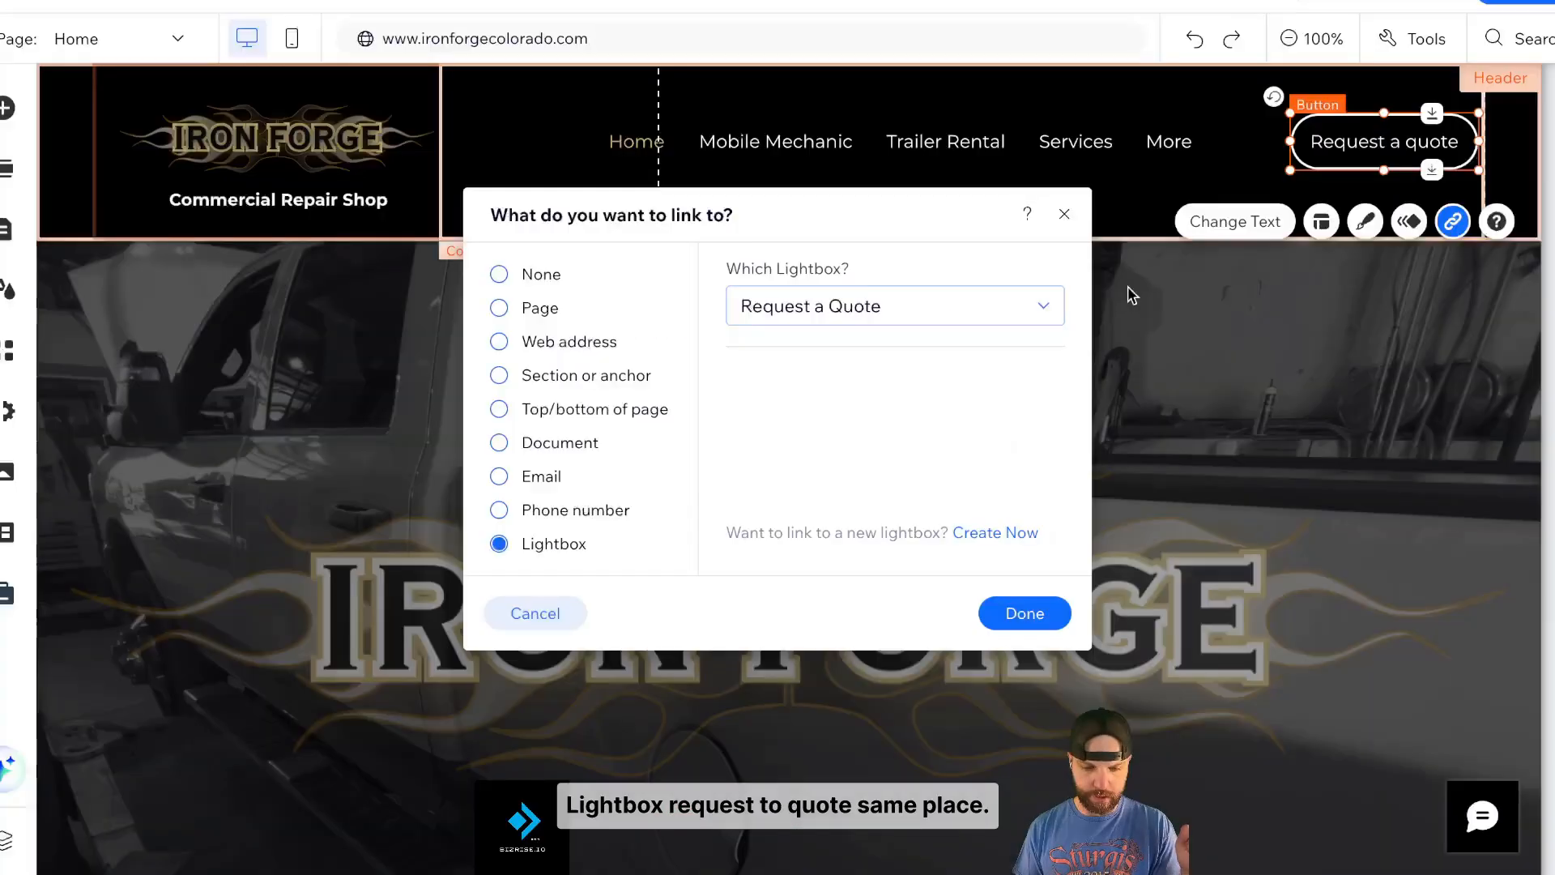
{"action": "left_click", "coordinate": [1066, 216]}
{"action": "scroll", "coordinate": [999, 444], "scroll_direction": "down", "scroll_amount": 5}
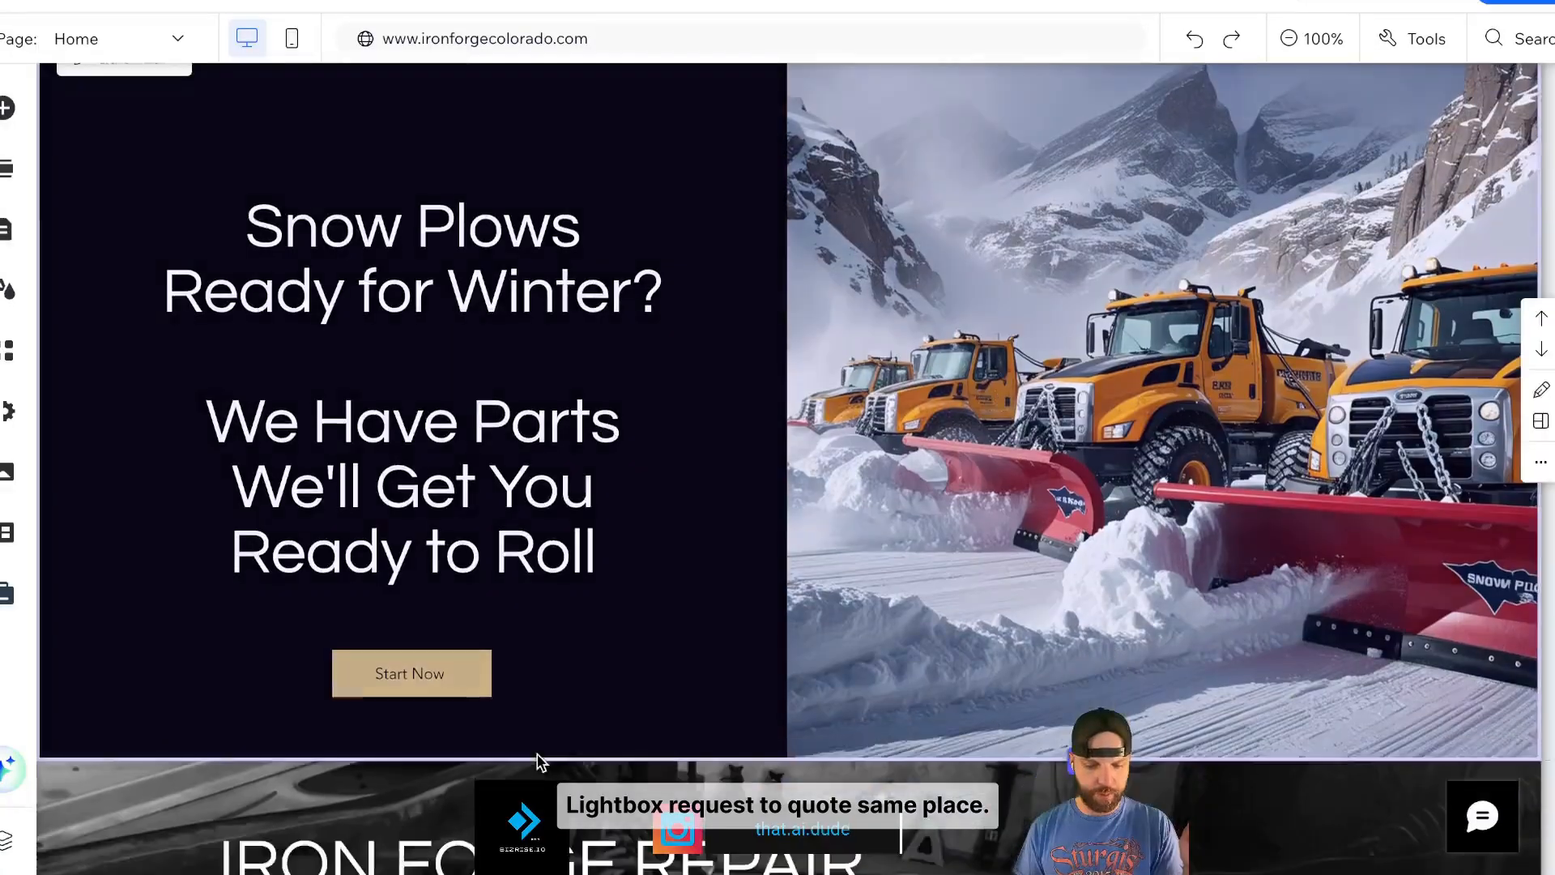
- Link the Start Now button to the Request a Quote lightbox
{"action": "left_click", "coordinate": [428, 662]}
{"action": "left_click", "coordinate": [580, 595]}
{"action": "left_click", "coordinate": [500, 546]}
{"action": "left_click", "coordinate": [762, 306]}
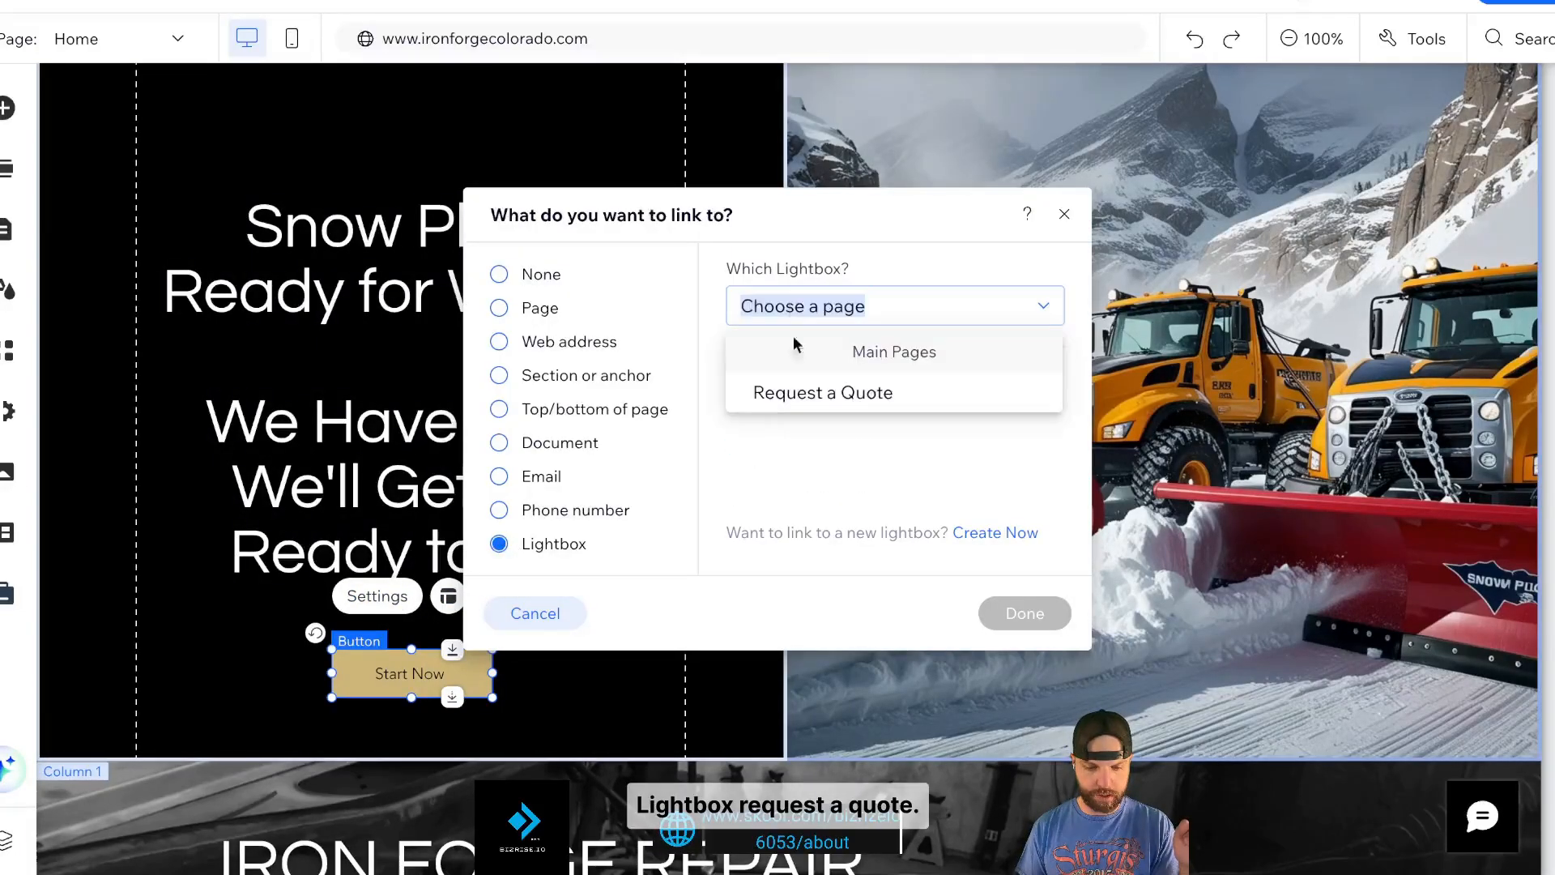
{"action": "left_click", "coordinate": [797, 395]}
{"action": "left_click", "coordinate": [1013, 616]}
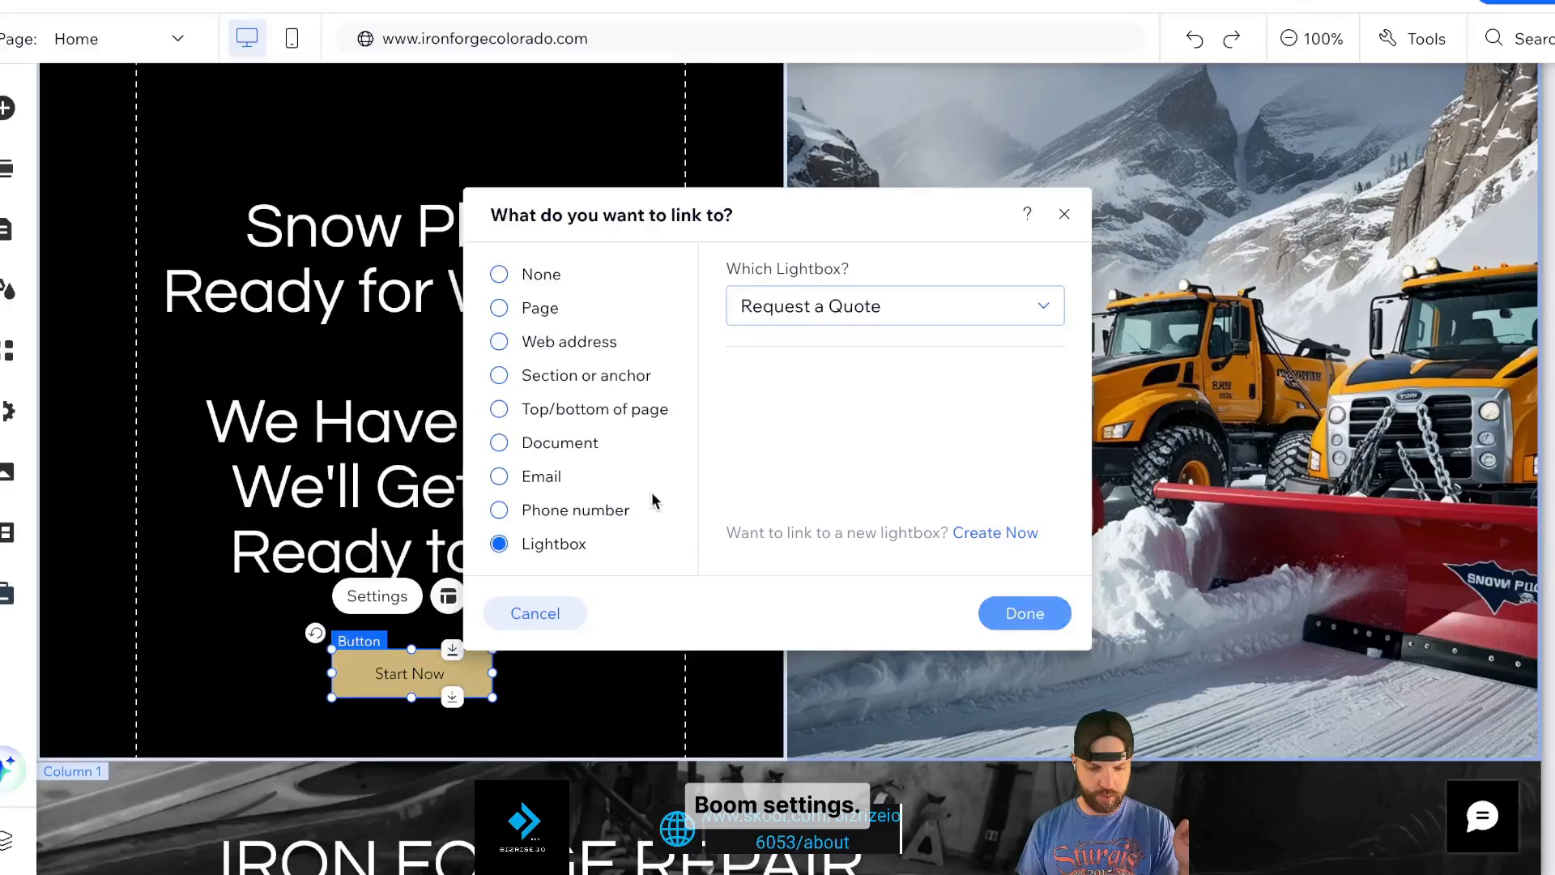
{"action": "left_click", "coordinate": [378, 596]}
- Change the button label to 'Contact Us'
{"action": "left_click_drag", "start_coordinate": [638, 691], "coordinate": [673, 320]}
{"action": "type", "text": "Conta"}
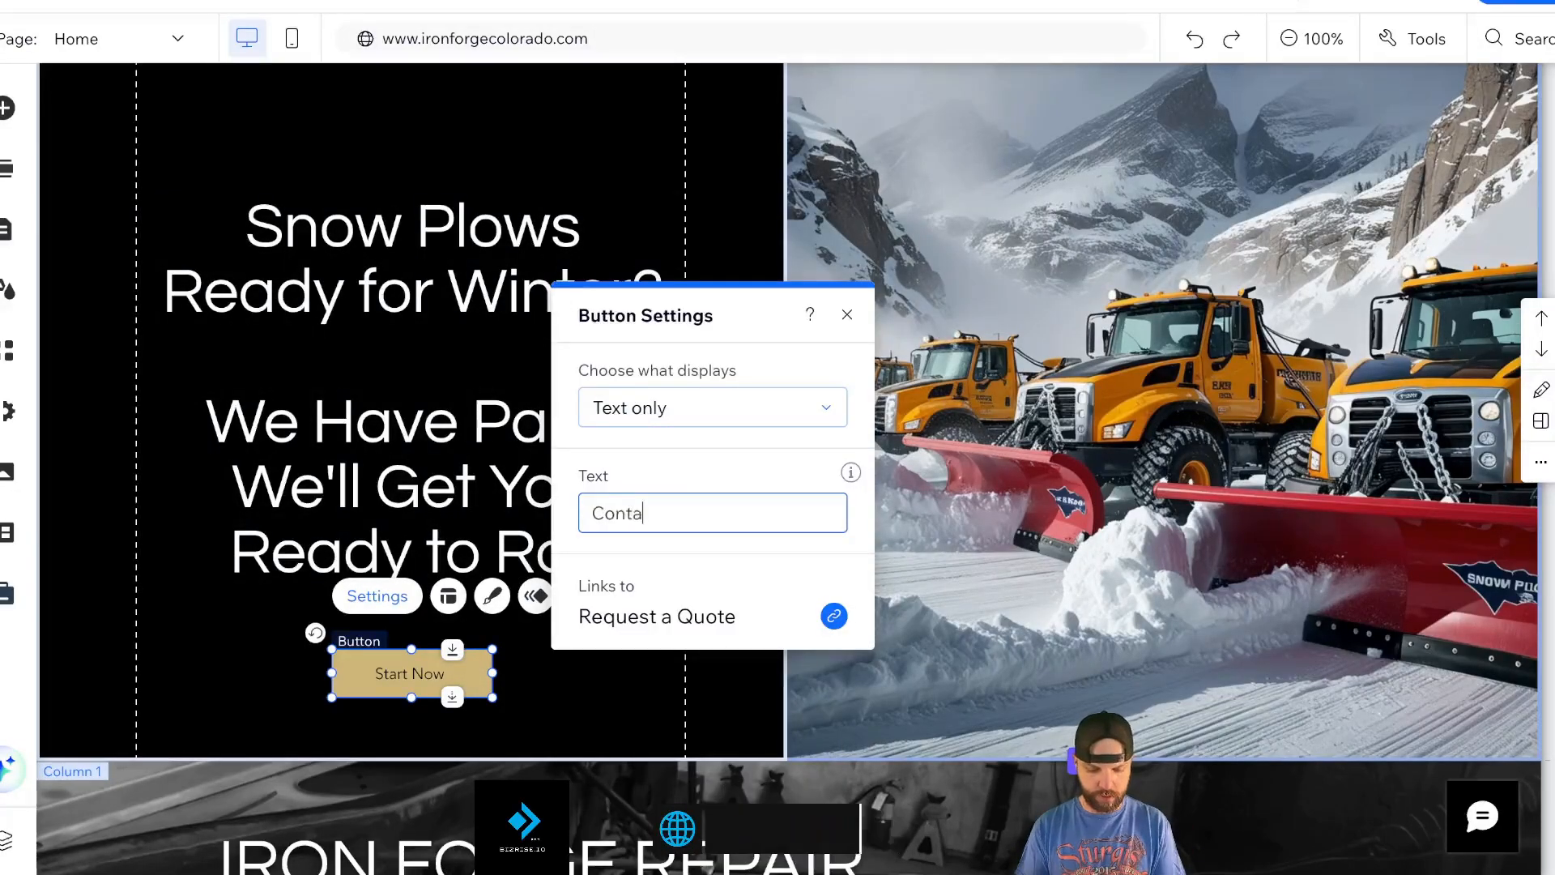
{"action": "type", "text": "ct us"}
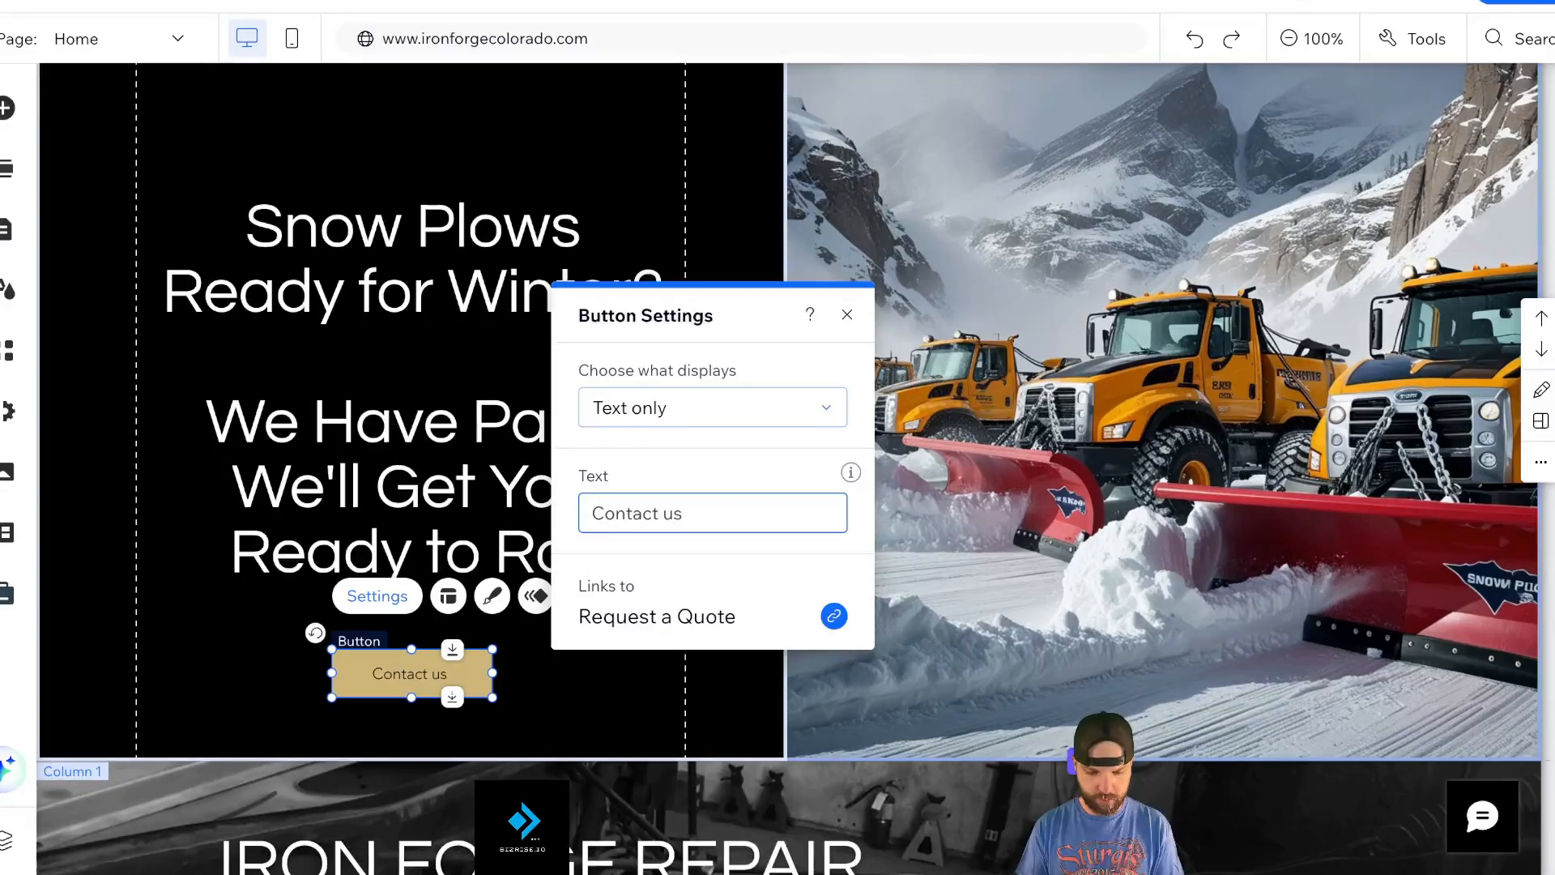
{"action": "key", "text": "BackSpace"}
{"action": "key", "text": "BackSpace"}
{"action": "type", "text": "Us"}
{"action": "left_click", "coordinate": [846, 315]}
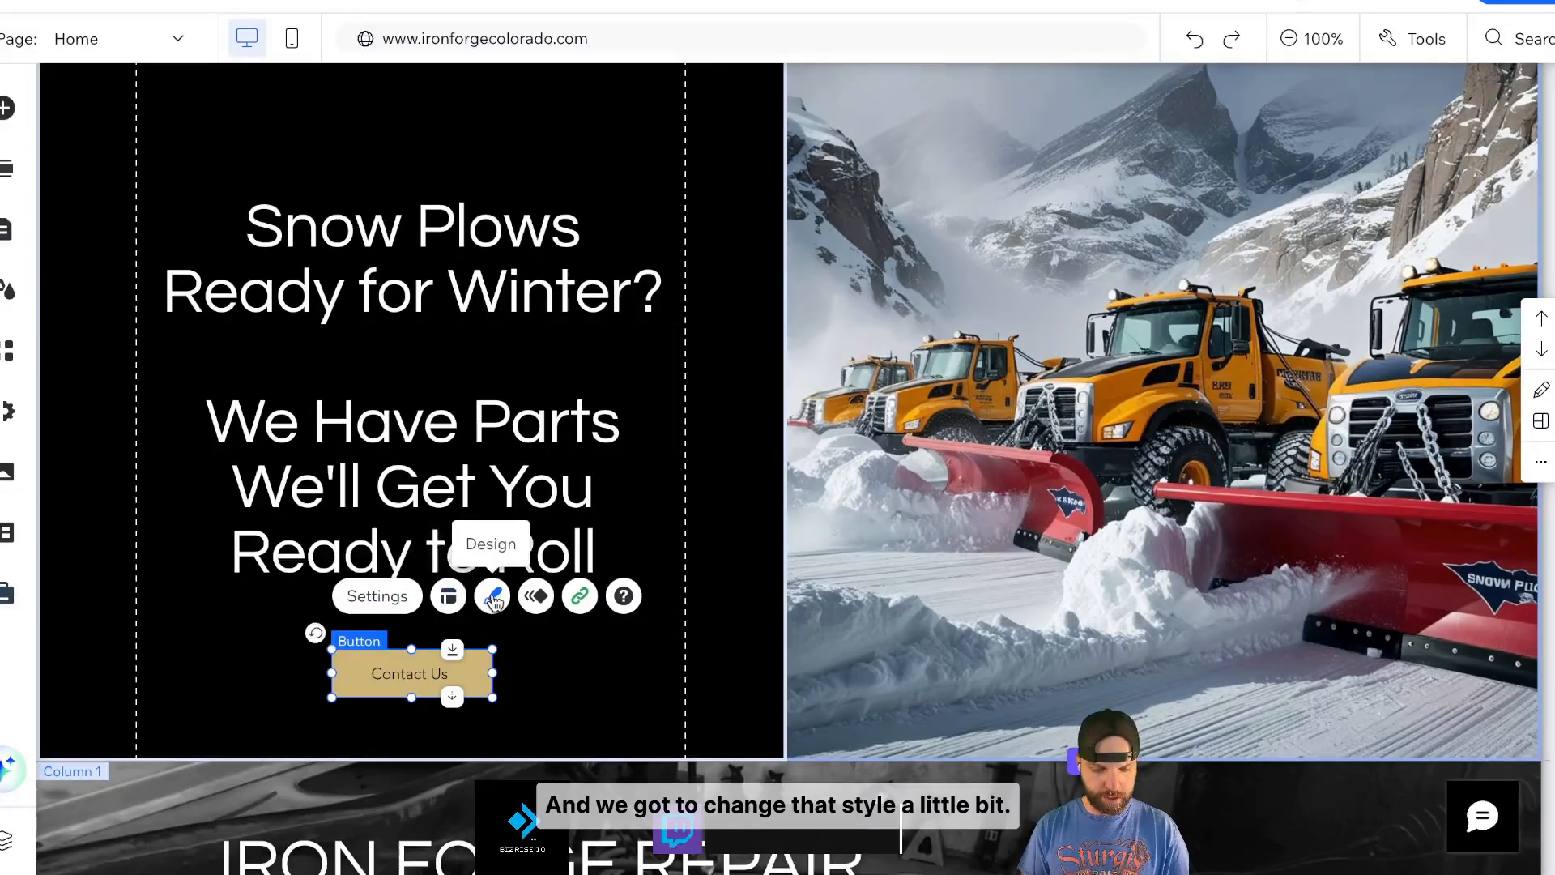
- Bring up the button's border settings under Customize Design
{"action": "left_click", "coordinate": [492, 597]}
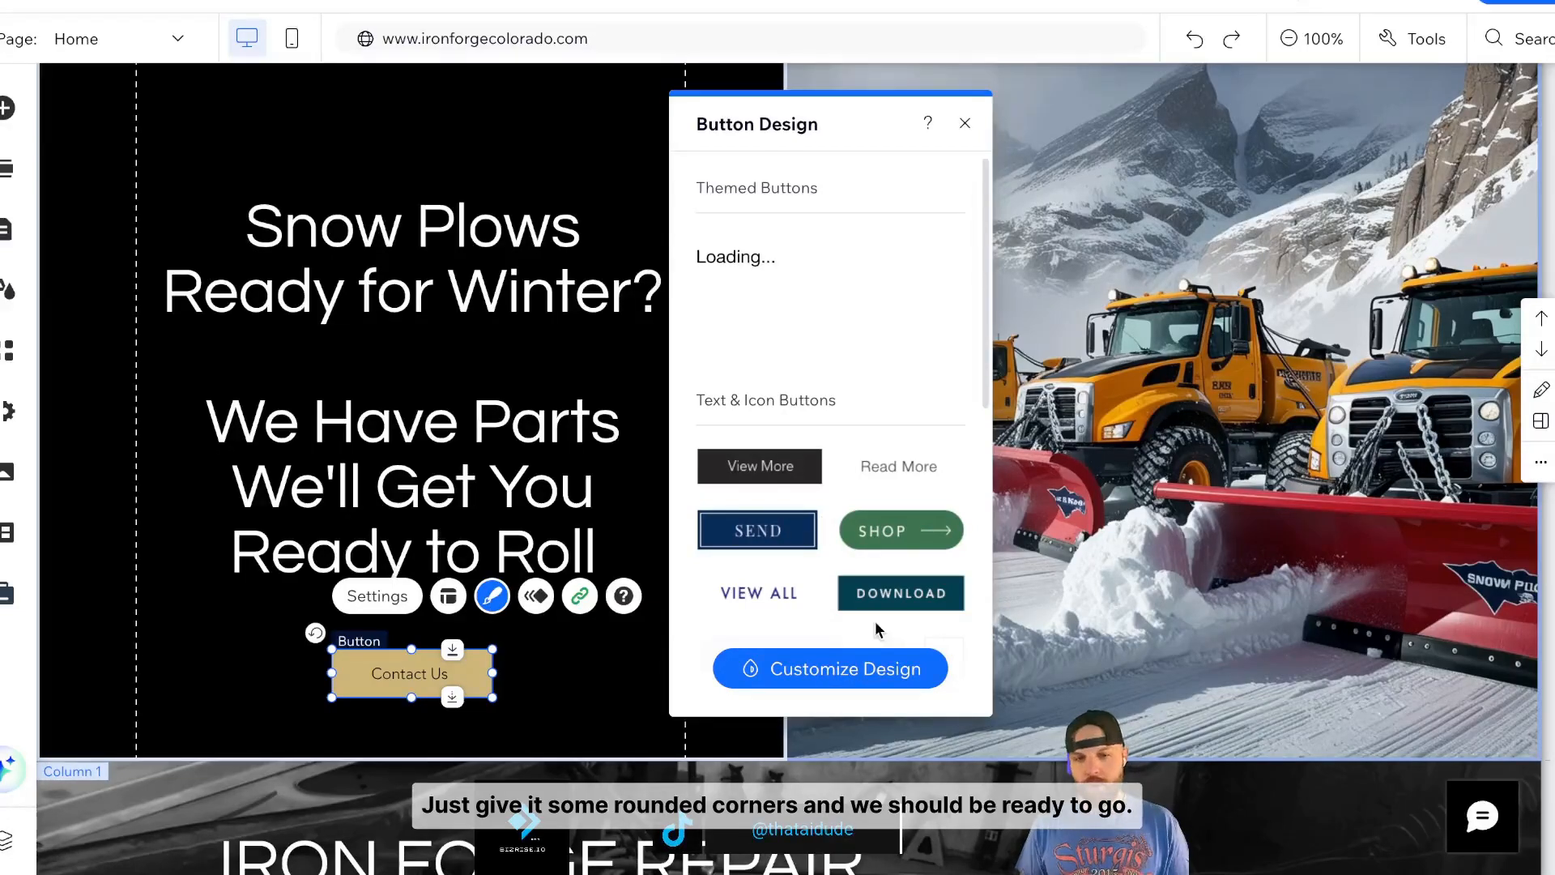
{"action": "left_click", "coordinate": [875, 661]}
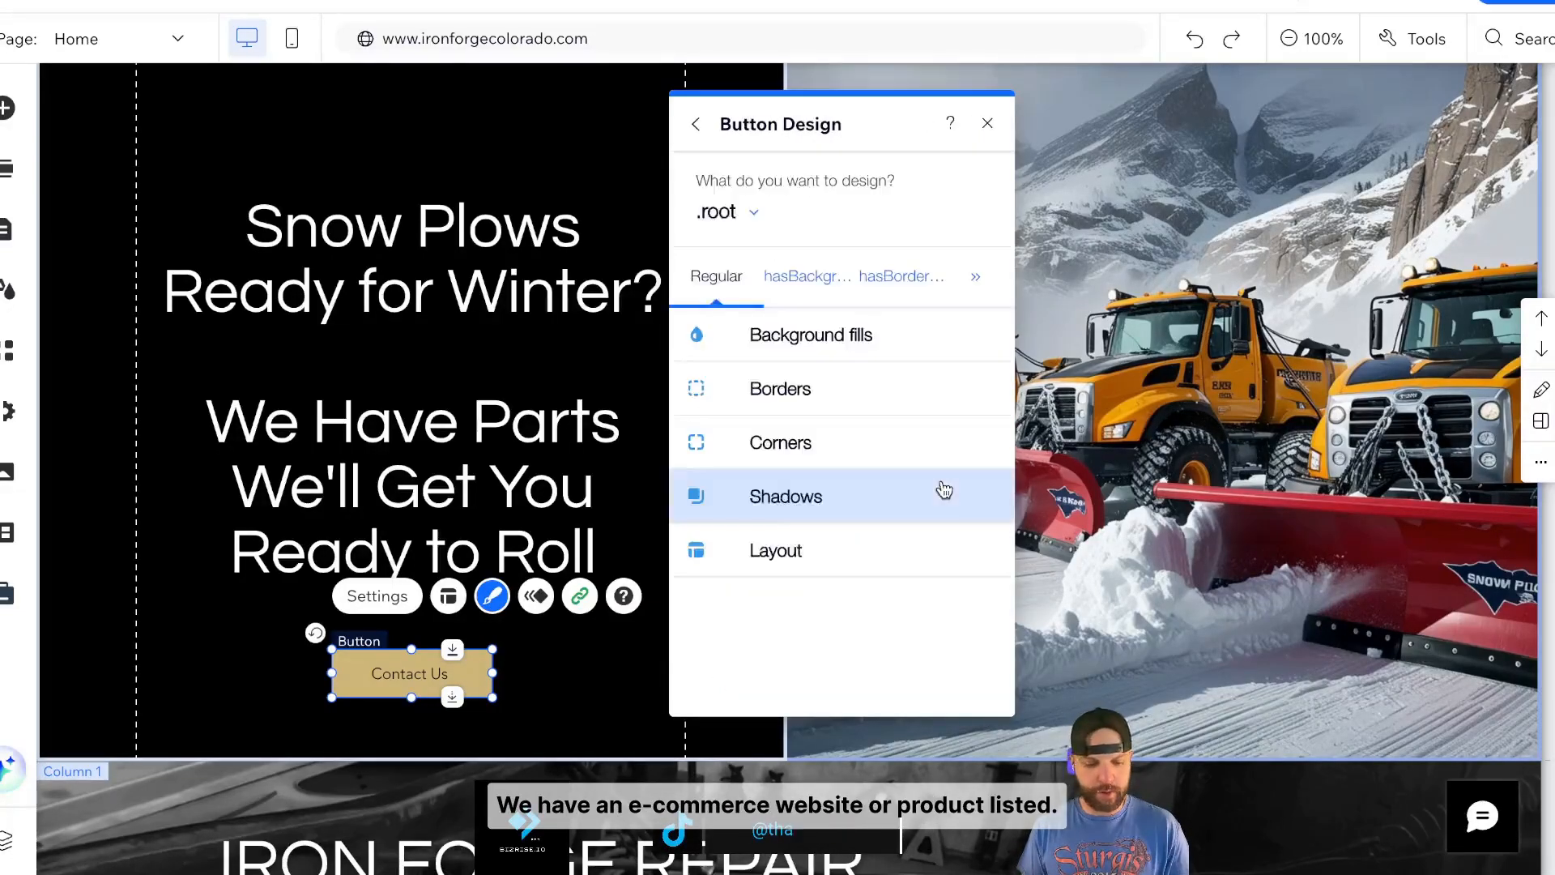
{"action": "left_click", "coordinate": [857, 367]}
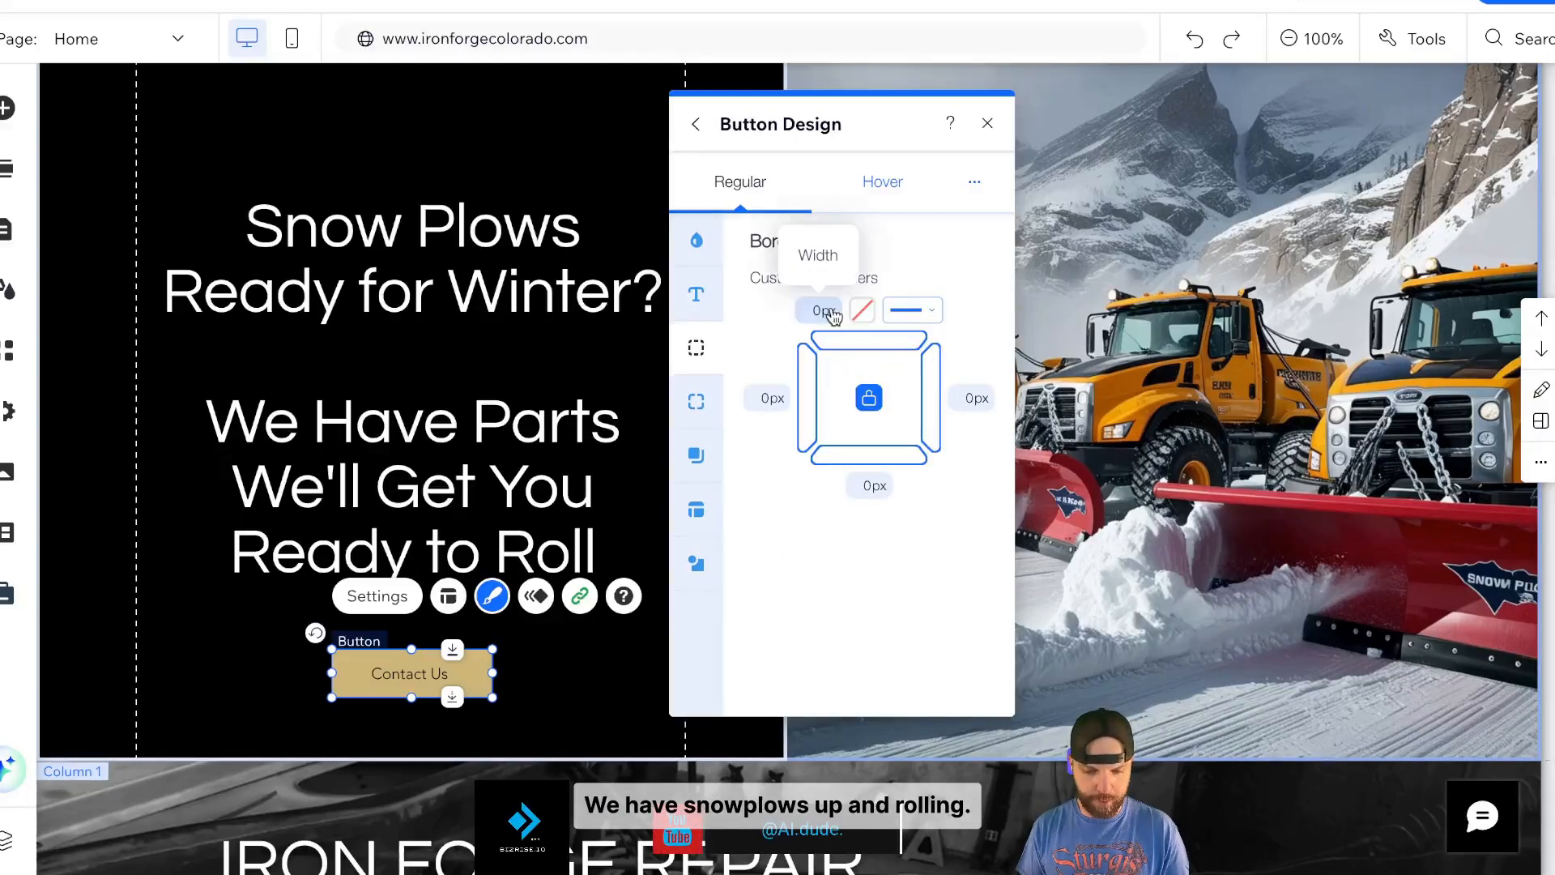